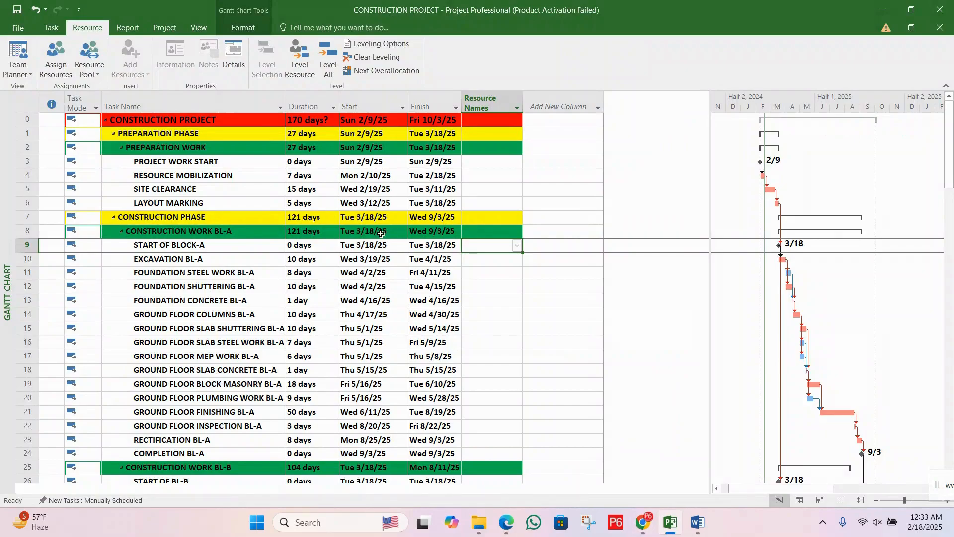
pyautogui.click(271, 171)
pyautogui.click(324, 165)
pyautogui.click(407, 193)
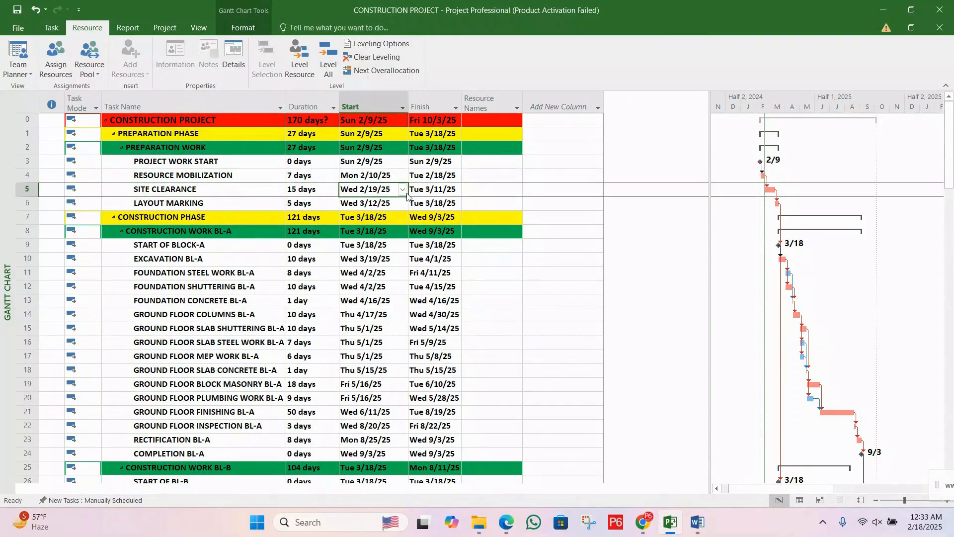
pyautogui.click(484, 173)
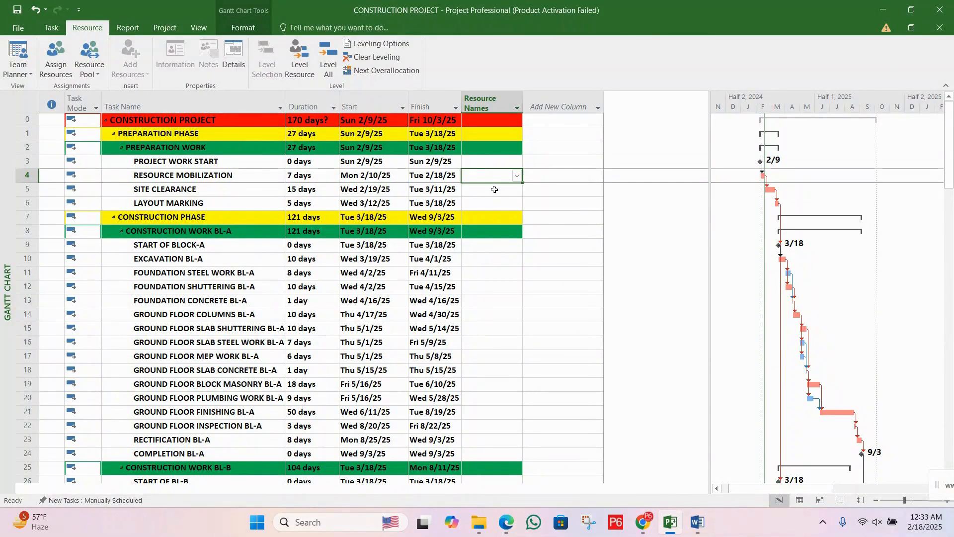
pyautogui.click(493, 202)
pyautogui.click(558, 98)
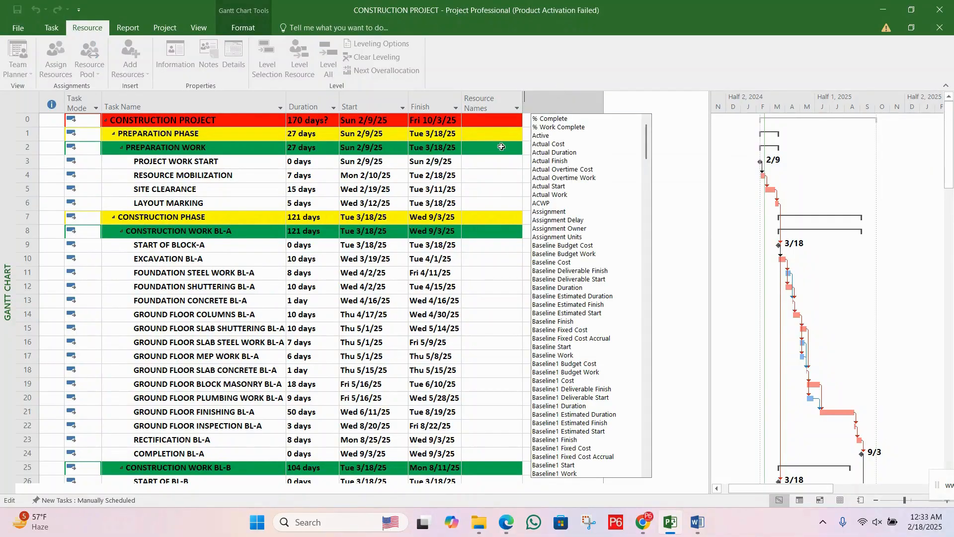
pyautogui.click(564, 101)
pyautogui.click(572, 103)
pyautogui.click(571, 103)
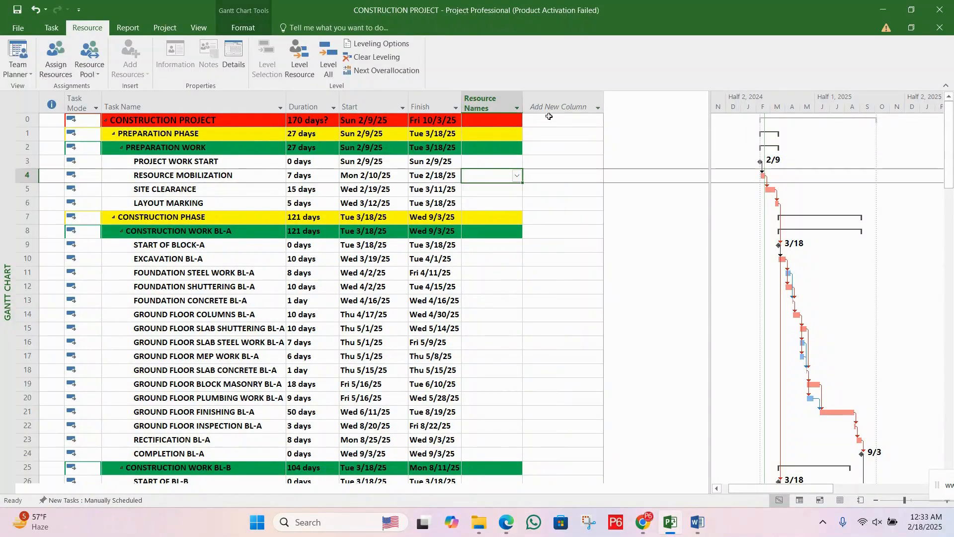
# Step: Add a Cost column after the Resource Names column in the task table and save the project
pyautogui.click(562, 102)
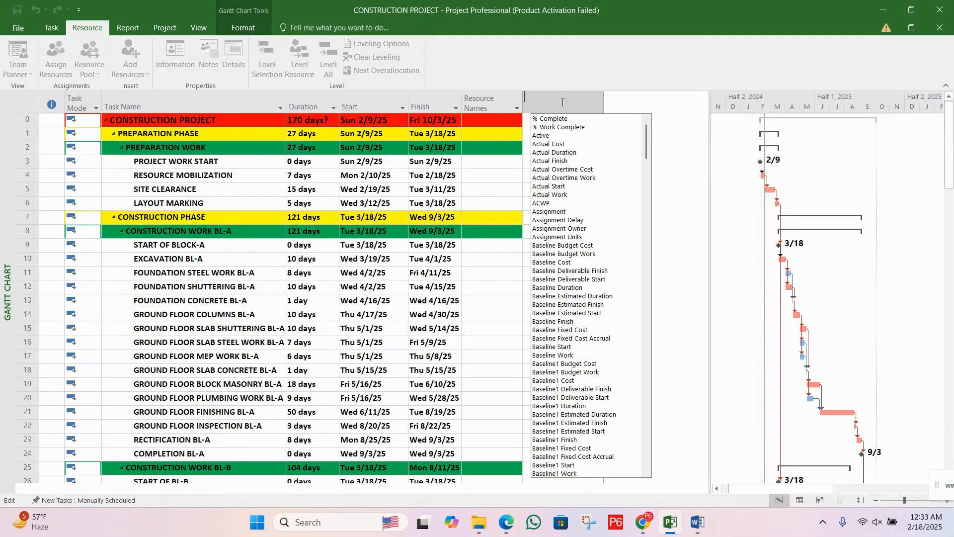
pyautogui.write('confirmed')
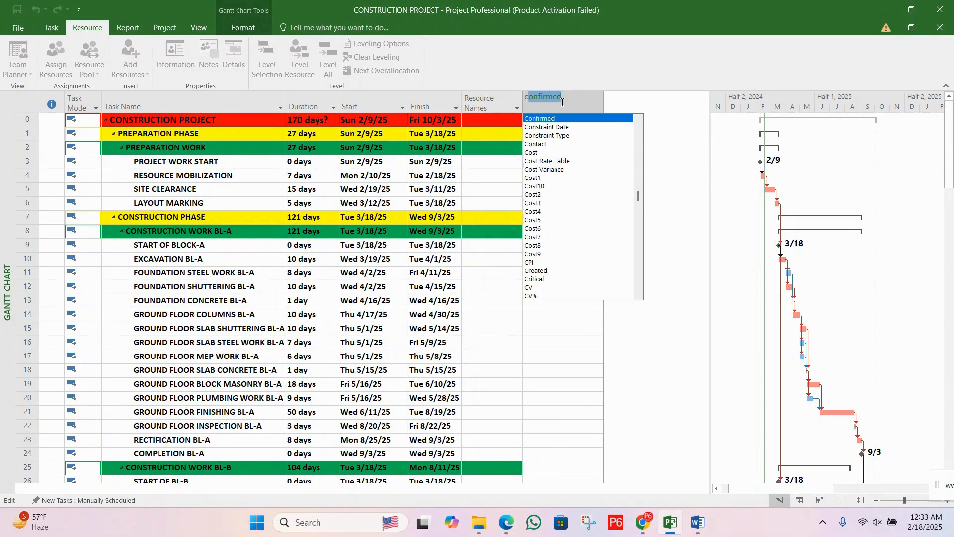
pyautogui.click(542, 152)
pyautogui.click(443, 217)
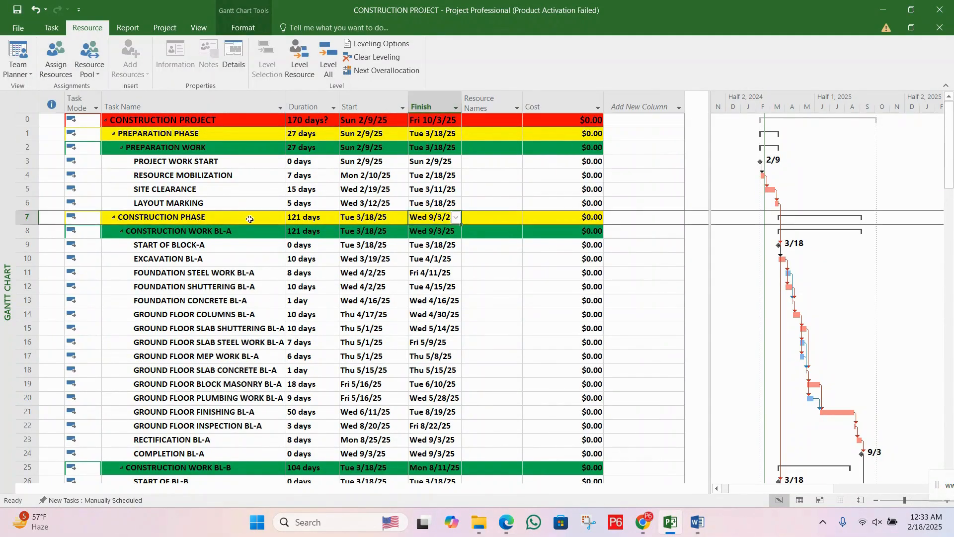
pyautogui.click(18, 11)
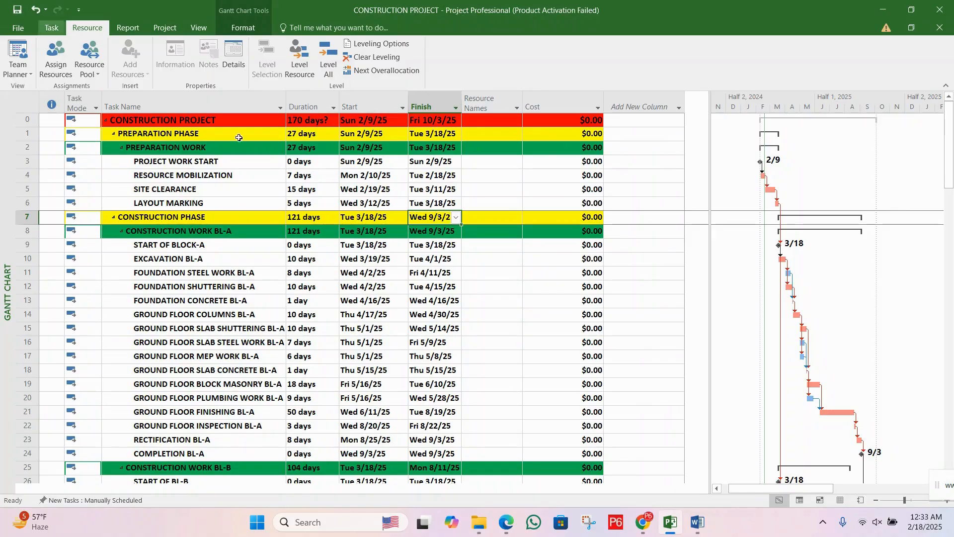
pyautogui.click(318, 194)
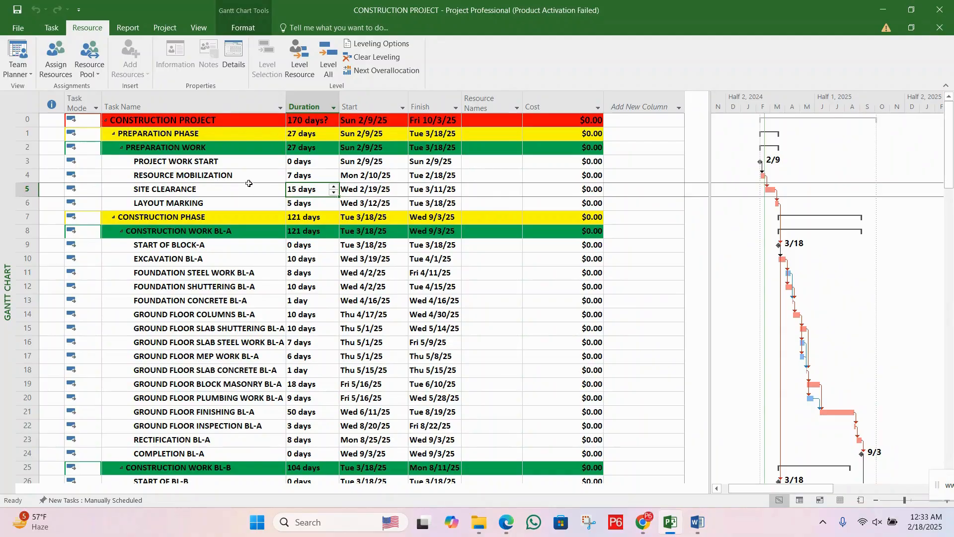
pyautogui.moveTo(253, 190); pyautogui.dragTo(250, 180)
pyautogui.click(260, 220)
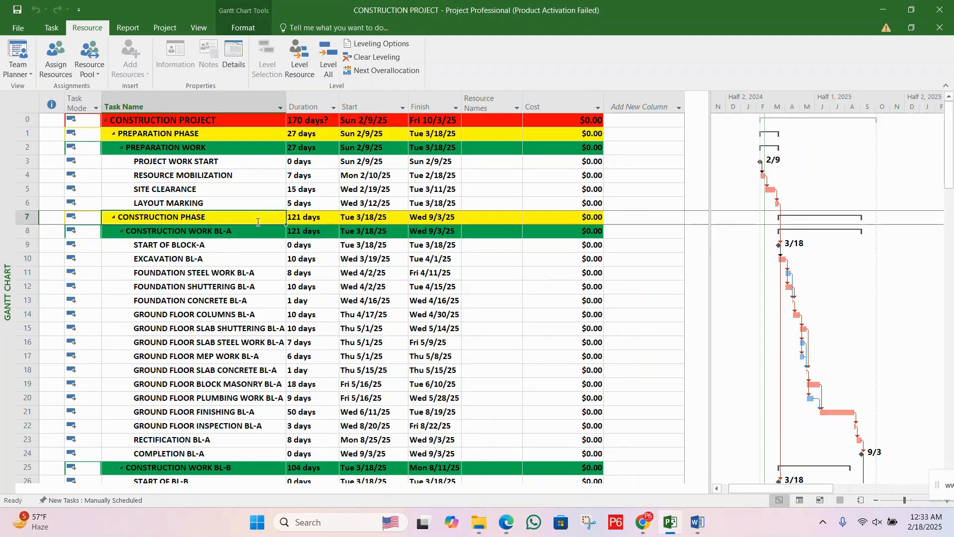
# Step: Select the START OF BLOCK-A task and open the Assign Resources dialog for it
pyautogui.click(257, 249)
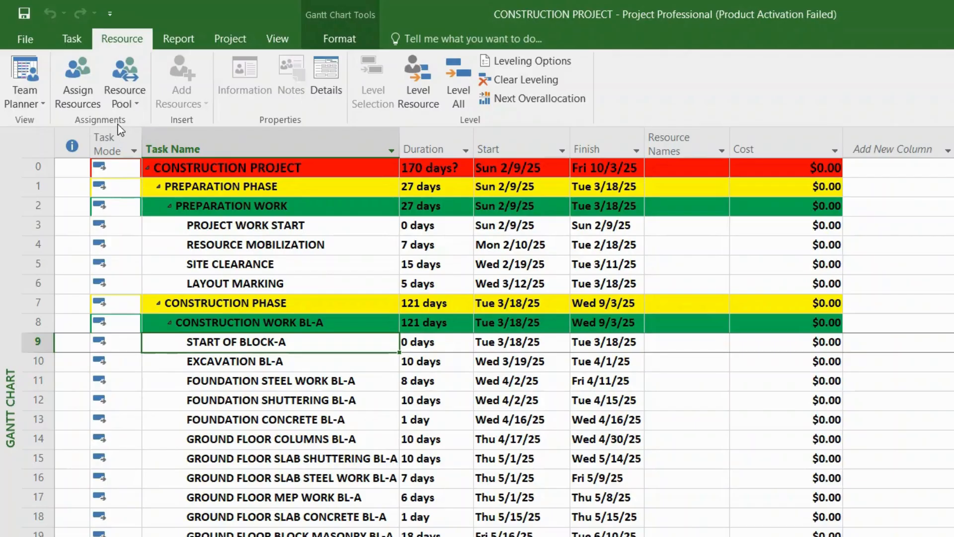
pyautogui.click(81, 88)
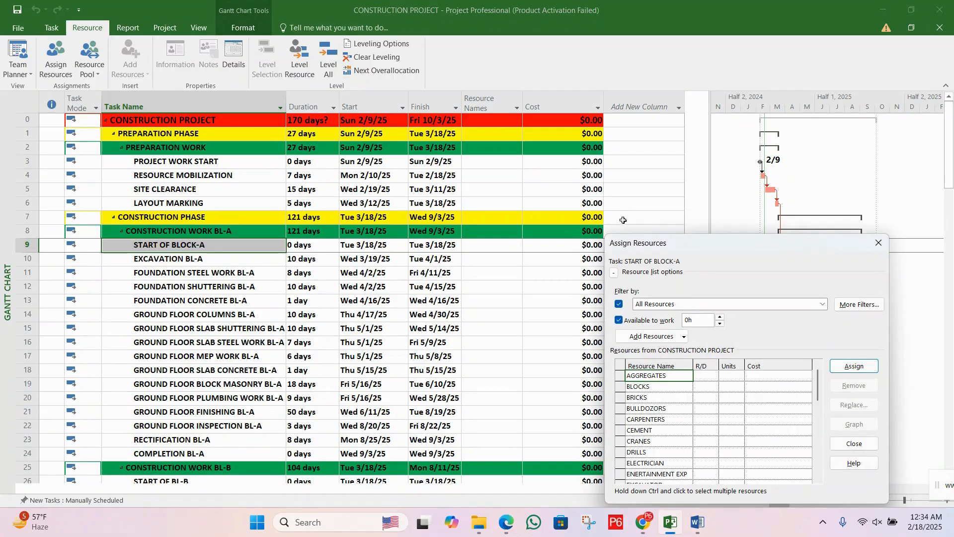
pyautogui.moveTo(702, 249); pyautogui.dragTo(308, 146)
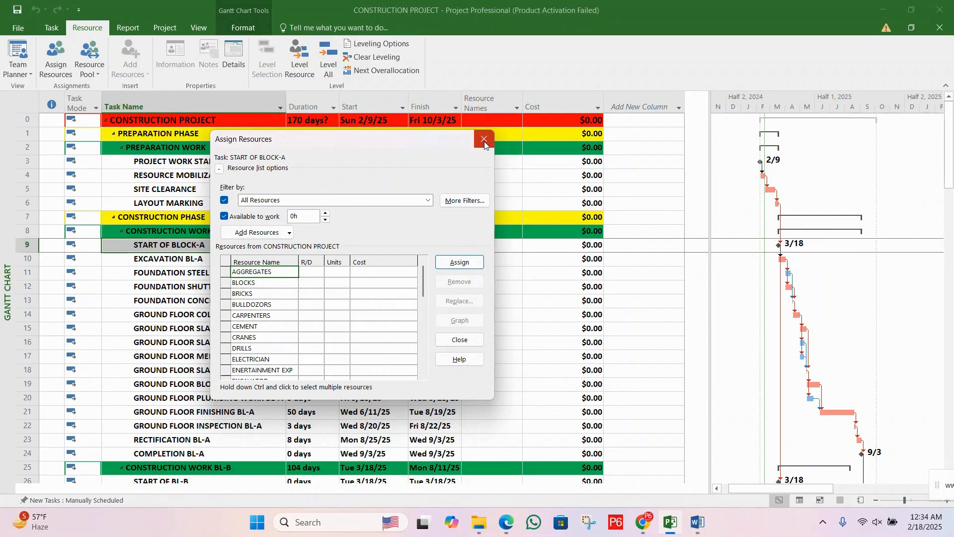
# Step: Make RESOURCE MOBILIZATION the target task for resource assignment while keeping the Assign Resources dialog open
pyautogui.click(181, 176)
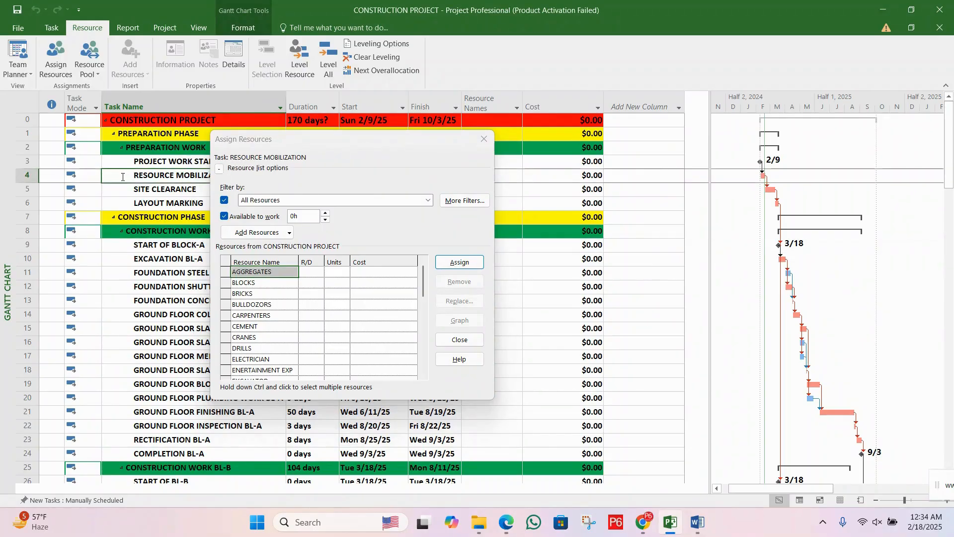
pyautogui.click(138, 173)
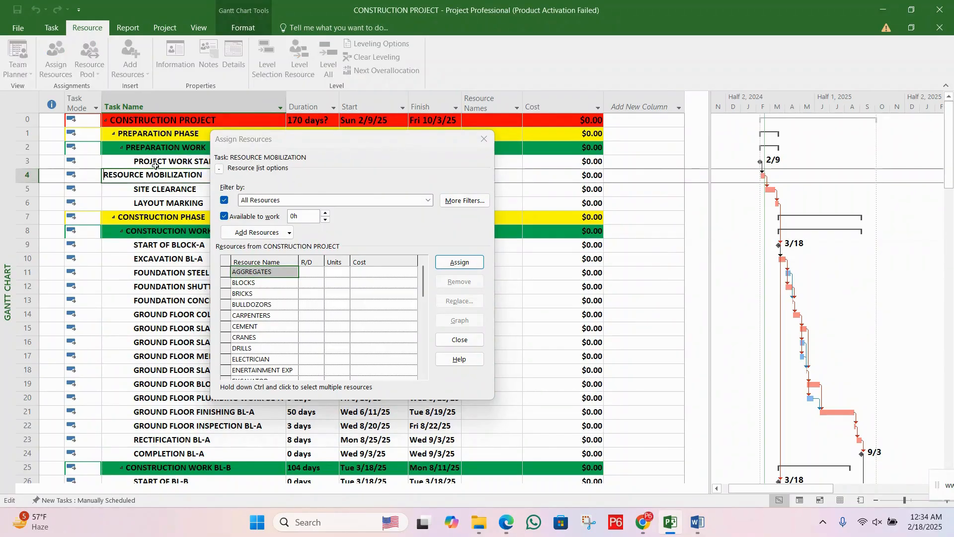
pyautogui.click(156, 163)
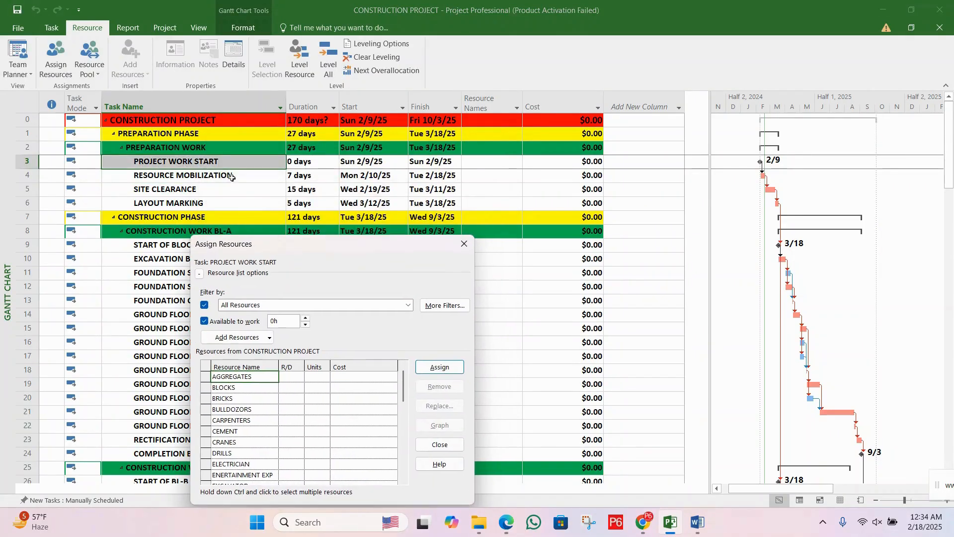
pyautogui.click(189, 175)
pyautogui.click(228, 162)
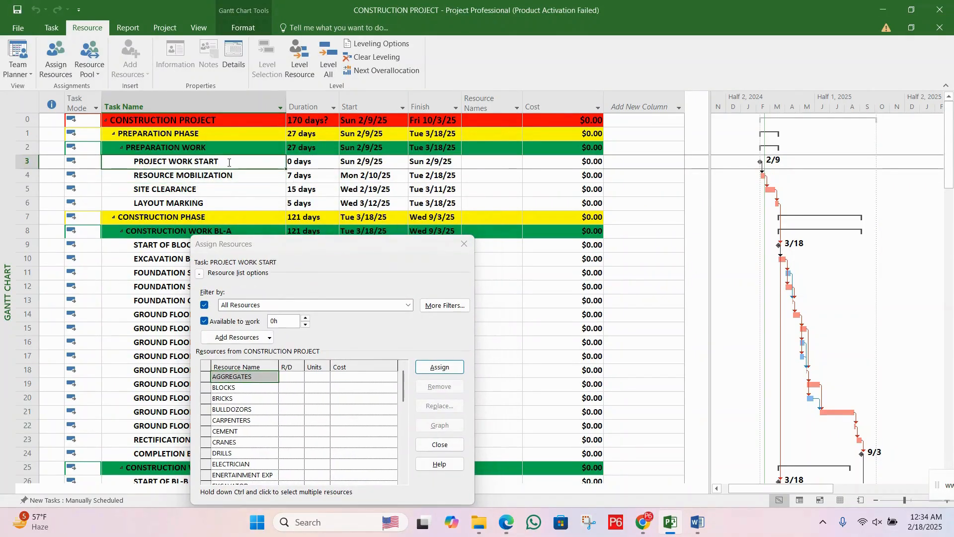
pyautogui.click(229, 176)
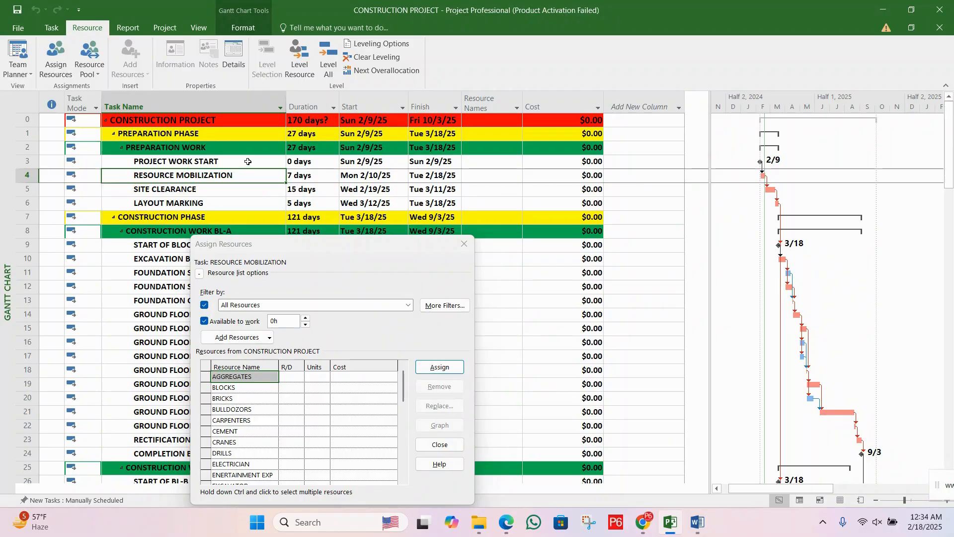
pyautogui.click(246, 163)
pyautogui.click(244, 176)
pyautogui.click(245, 161)
pyautogui.click(242, 177)
pyautogui.click(283, 245)
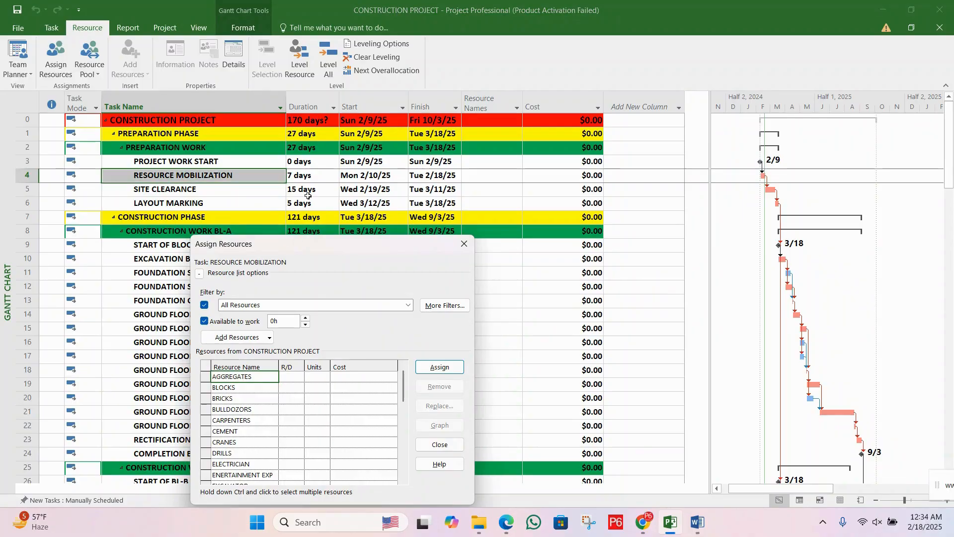
pyautogui.click(315, 176)
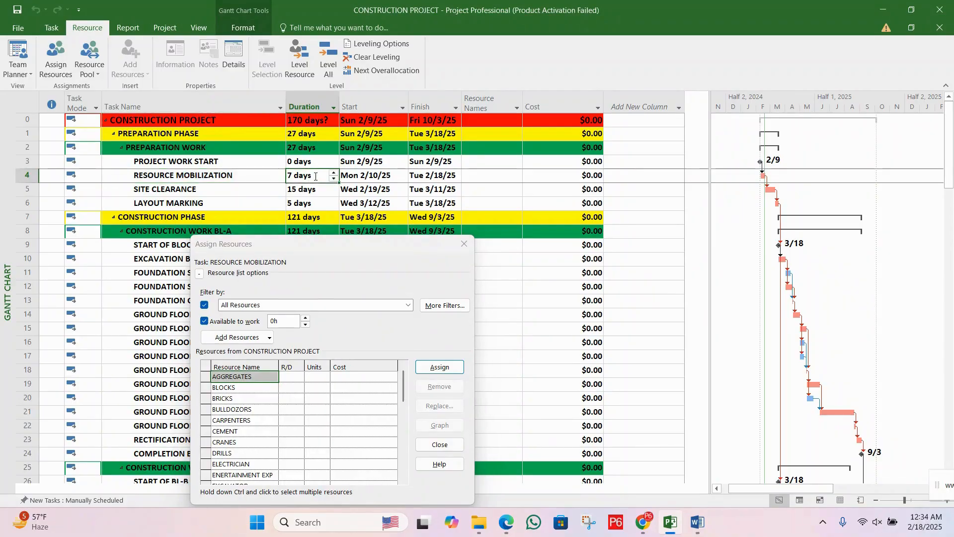
pyautogui.click(221, 177)
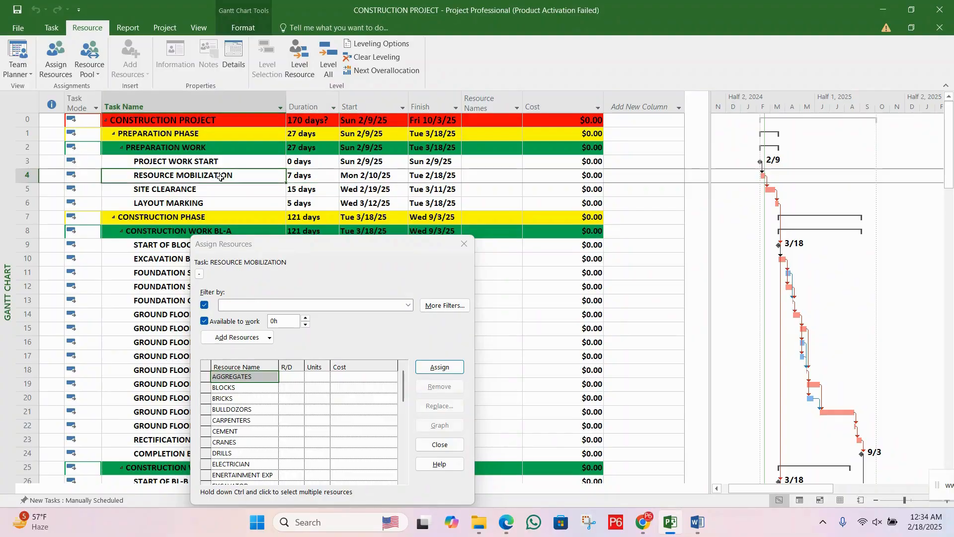
pyautogui.moveTo(294, 250); pyautogui.dragTo(329, 143)
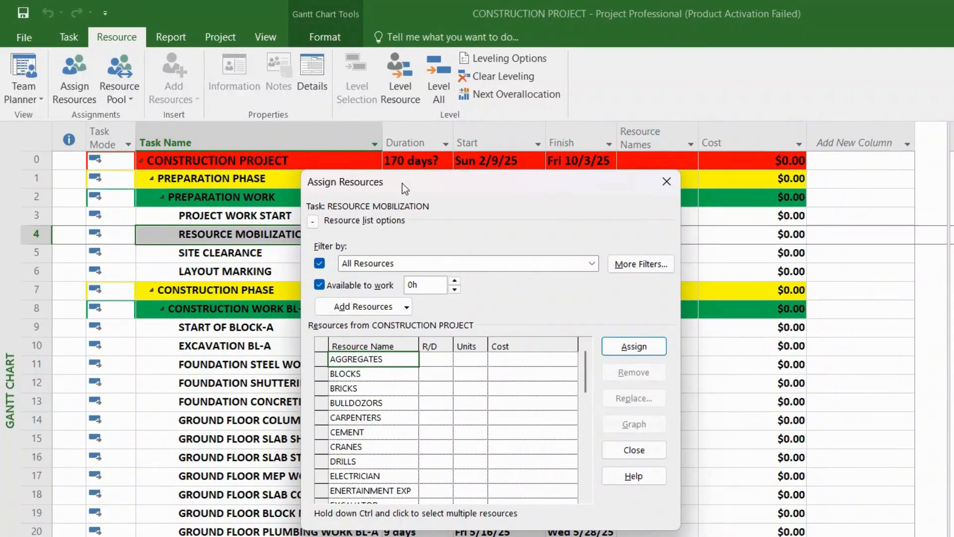
# Step: Turn off the Available to work restriction in the resource list options, leaving the Filter by option enabled
pyautogui.click(313, 222)
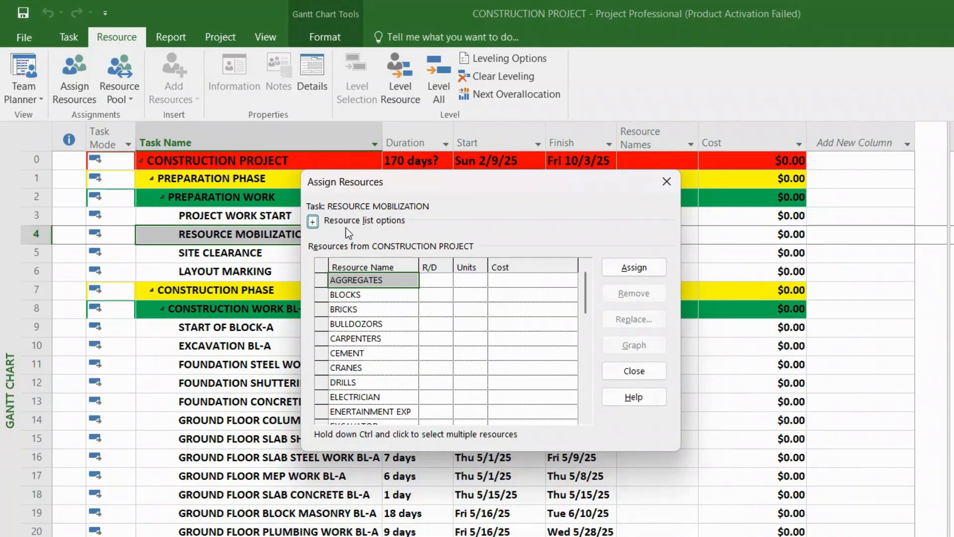
pyautogui.click(313, 222)
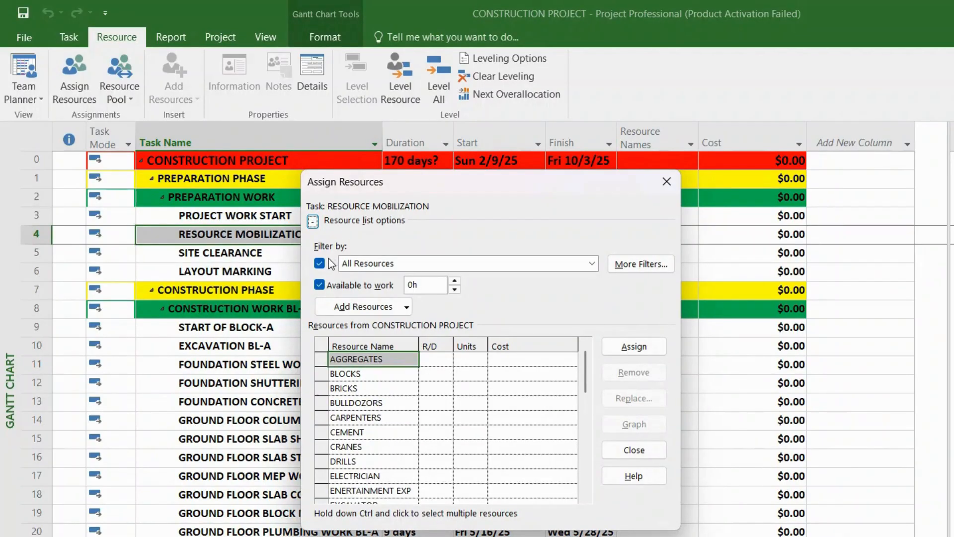
pyautogui.click(320, 285)
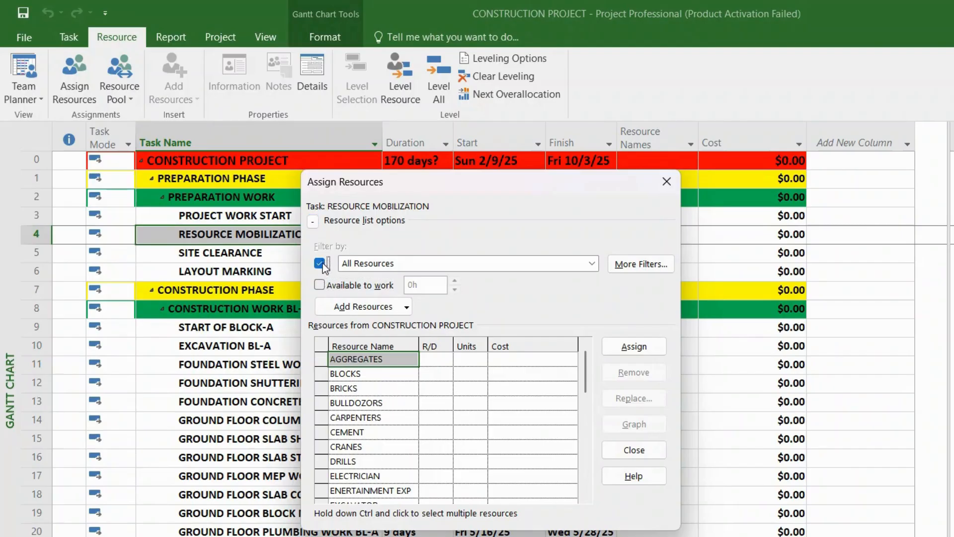
pyautogui.click(319, 263)
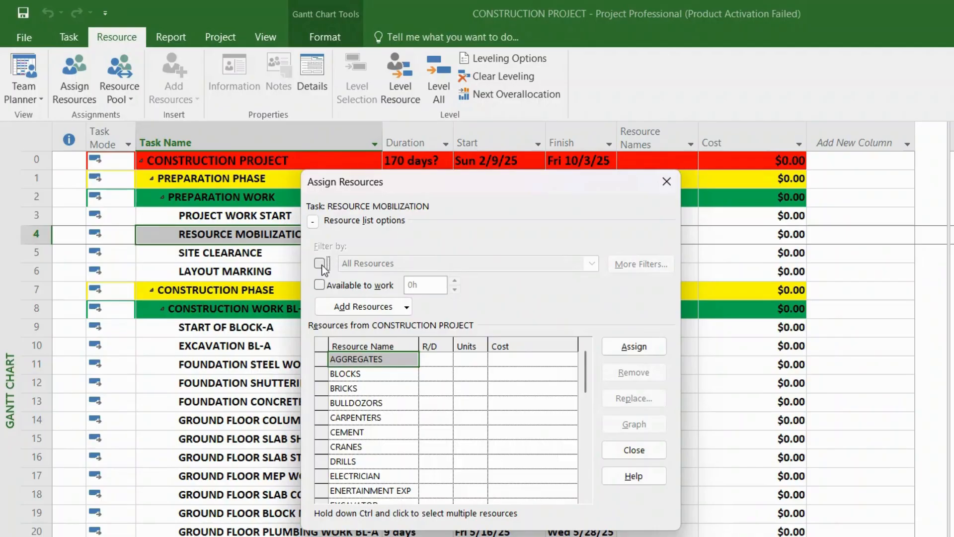
pyautogui.click(321, 265)
pyautogui.click(320, 264)
pyautogui.click(319, 263)
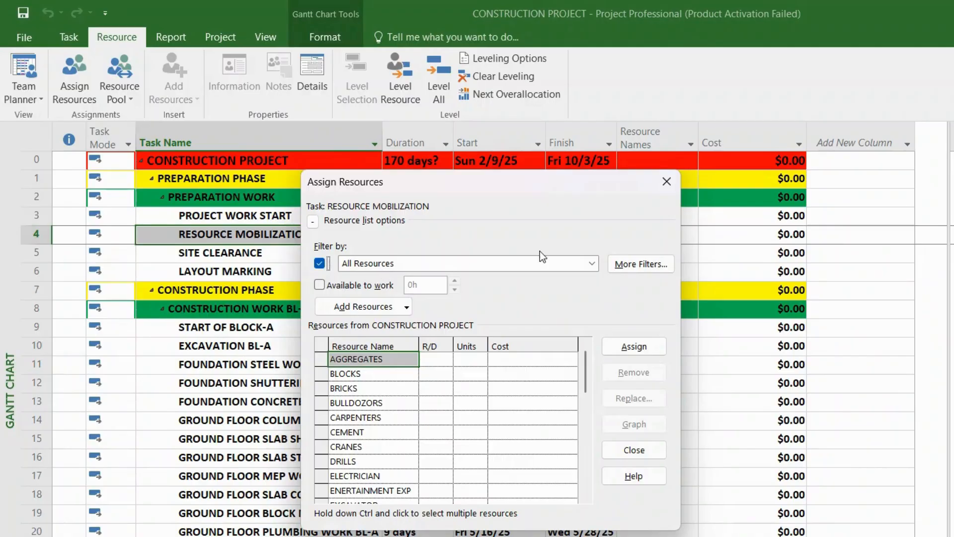
# Step: Filter the assignable resources by Resources - Cost and look through the cost resources
pyautogui.click(587, 268)
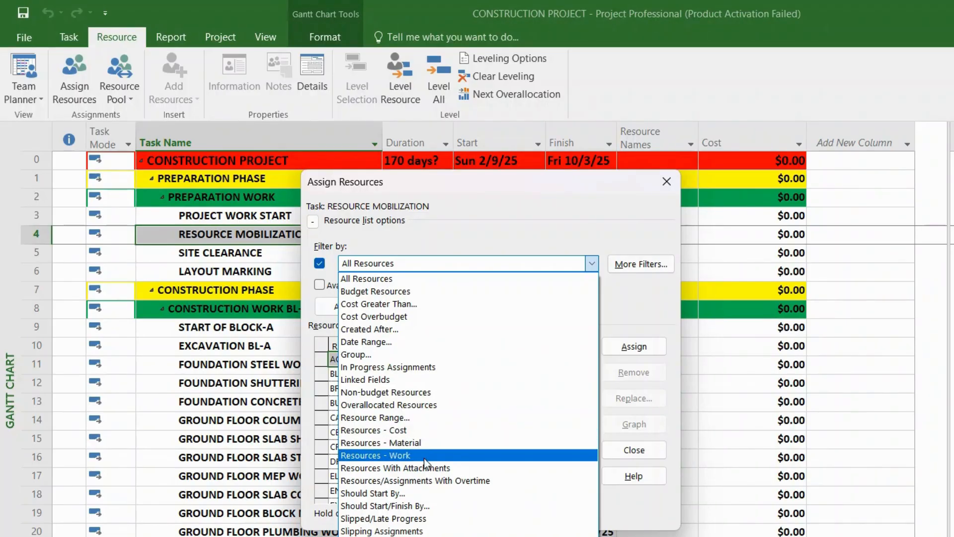
pyautogui.click(411, 431)
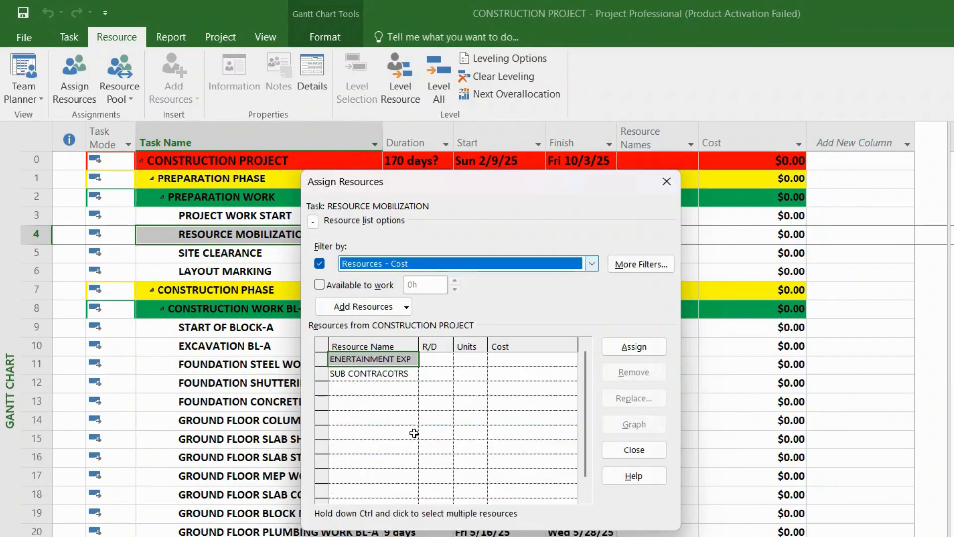
pyautogui.click(390, 375)
pyautogui.click(396, 387)
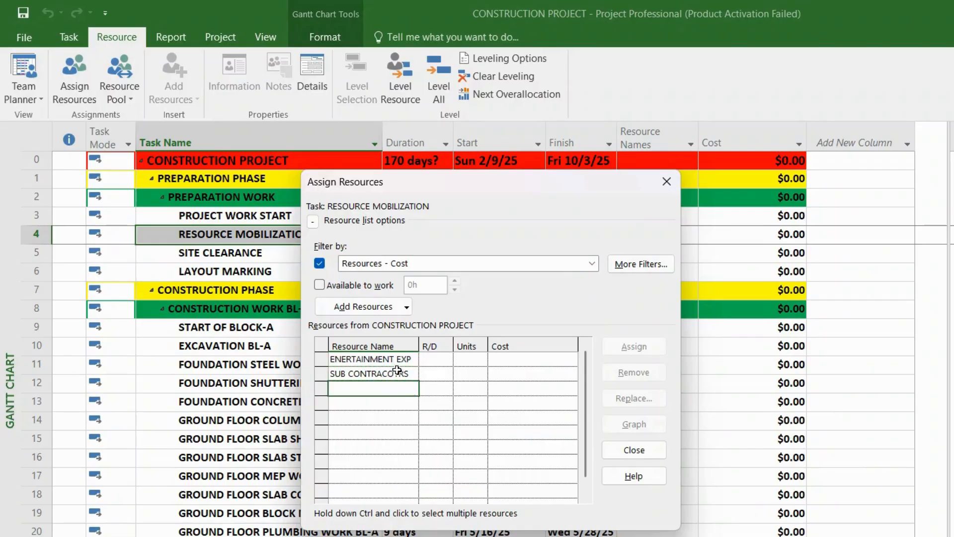
pyautogui.click(404, 361)
pyautogui.click(401, 376)
pyautogui.click(404, 361)
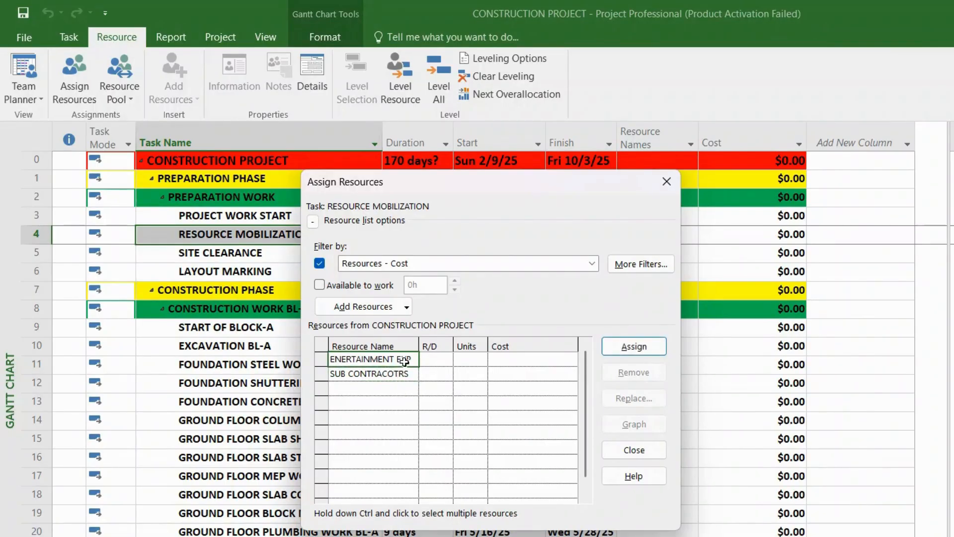
pyautogui.click(403, 375)
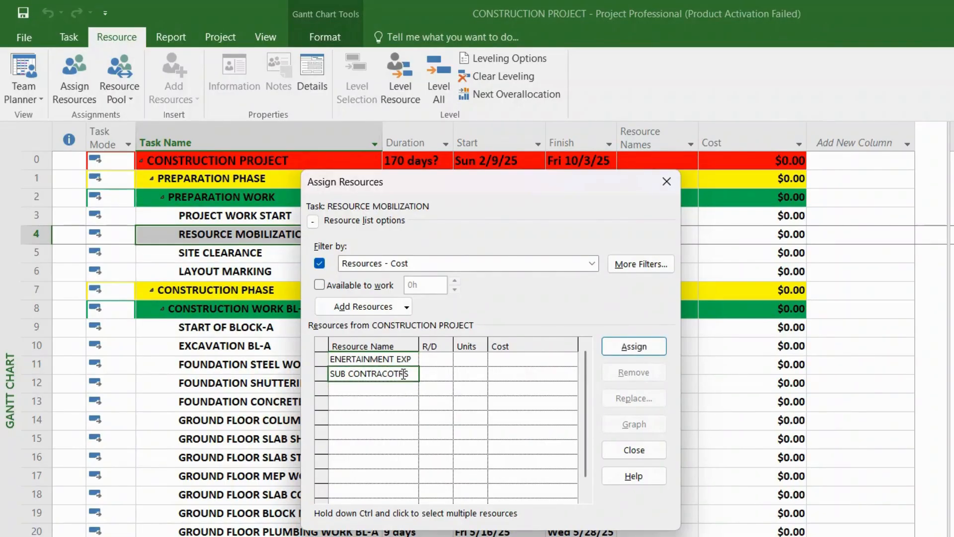
# Step: Change the resource filter to Resources - Material and look through the material resources
pyautogui.click(591, 263)
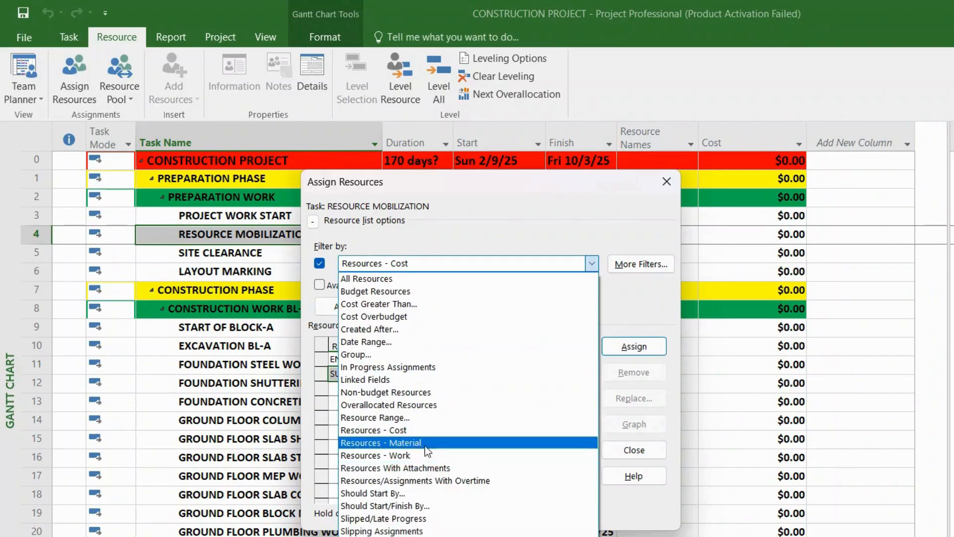
pyautogui.click(437, 443)
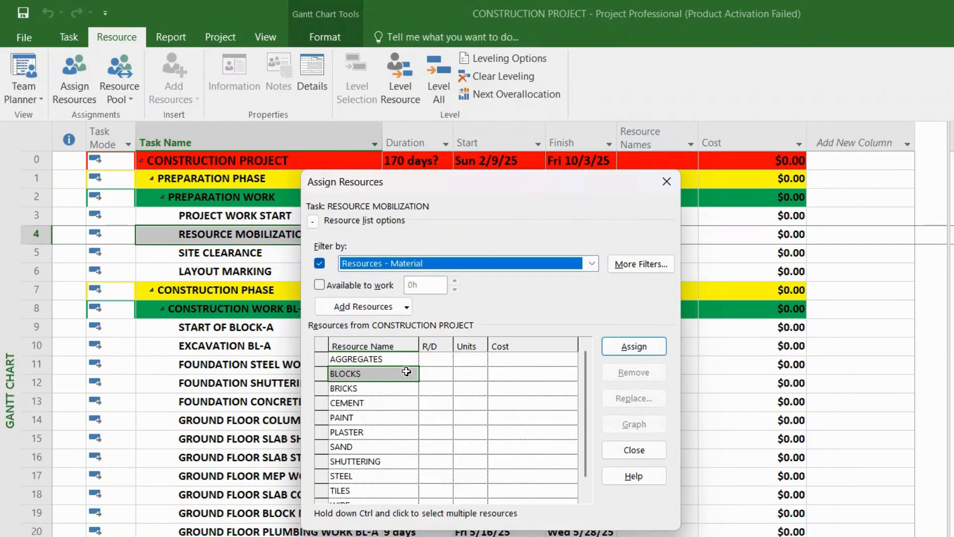
pyautogui.moveTo(395, 359); pyautogui.dragTo(387, 492)
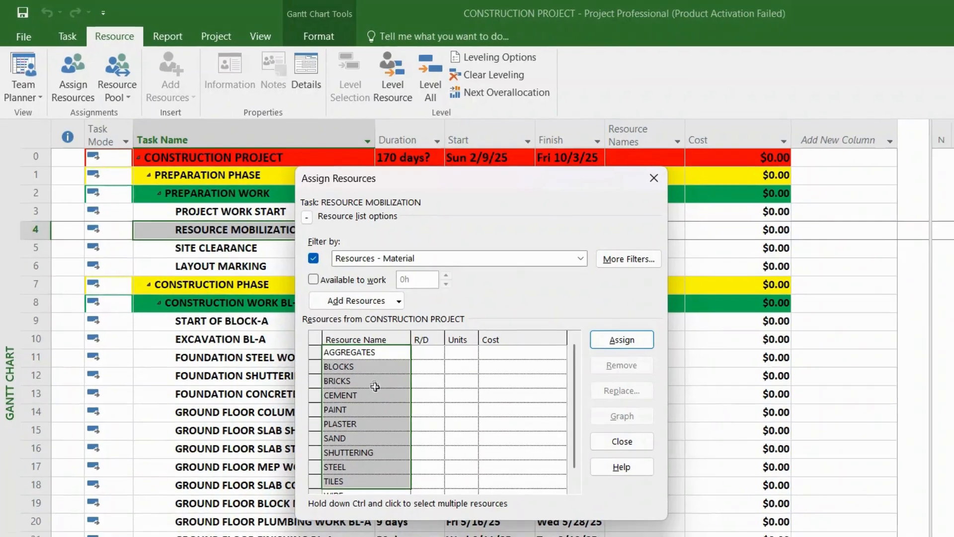
pyautogui.click(383, 389)
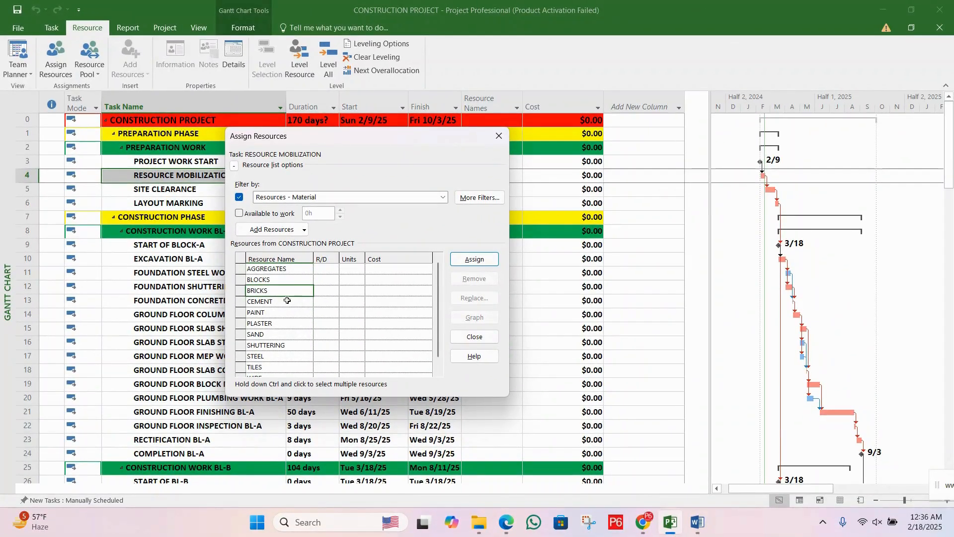
# Step: Look through the remaining material resources in the assignable resource list
pyautogui.click(390, 361)
pyautogui.click(390, 391)
pyautogui.click(295, 334)
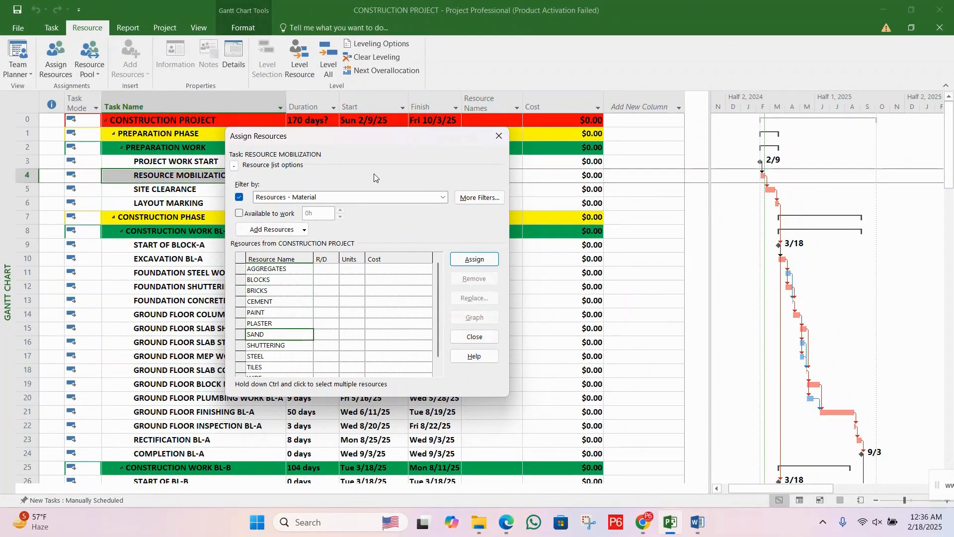
# Step: Change the resource filter to Resources - Work and look through the labour and equipment resources
pyautogui.click(442, 197)
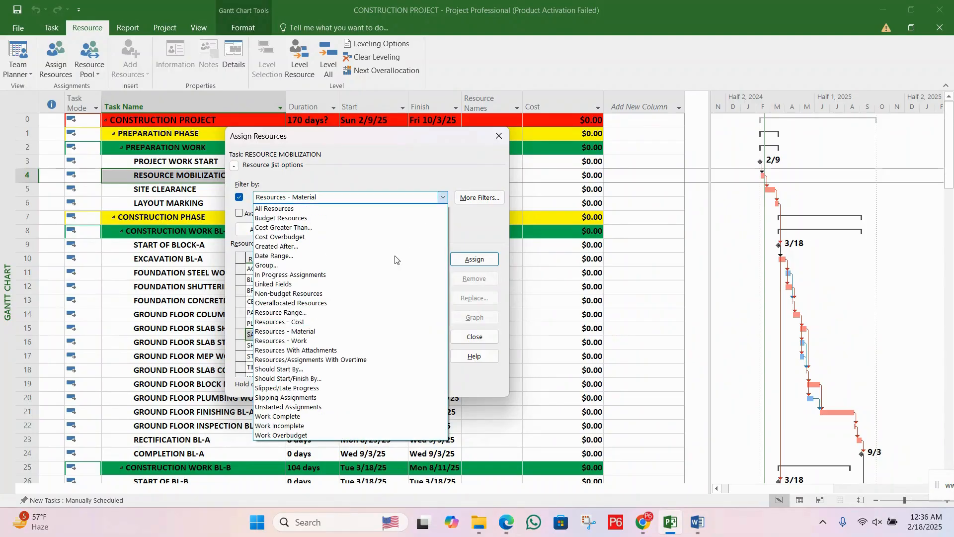
pyautogui.click(315, 342)
pyautogui.click(289, 272)
pyautogui.click(286, 287)
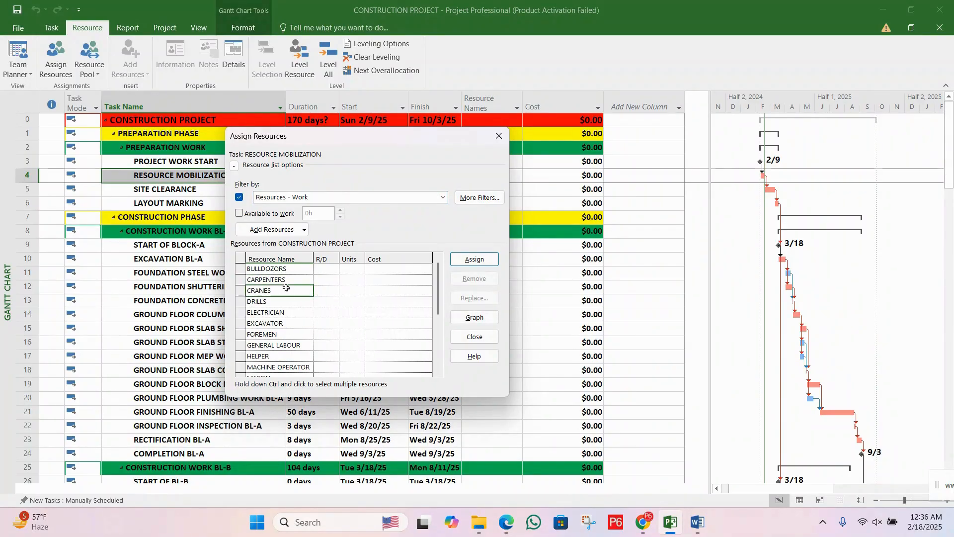
pyautogui.click(283, 314)
pyautogui.click(285, 335)
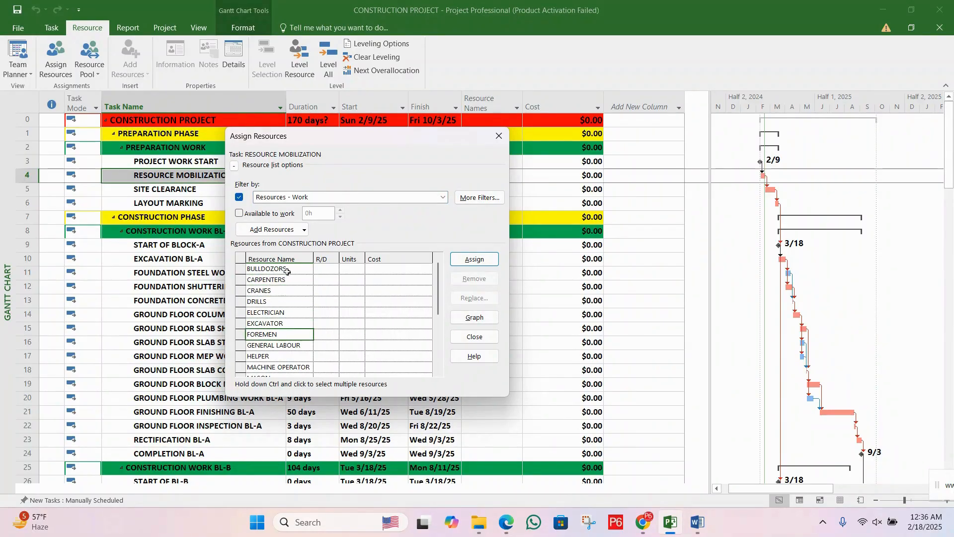
pyautogui.moveTo(289, 268); pyautogui.dragTo(292, 337)
pyautogui.click(291, 337)
pyautogui.moveTo(440, 291); pyautogui.dragTo(445, 262)
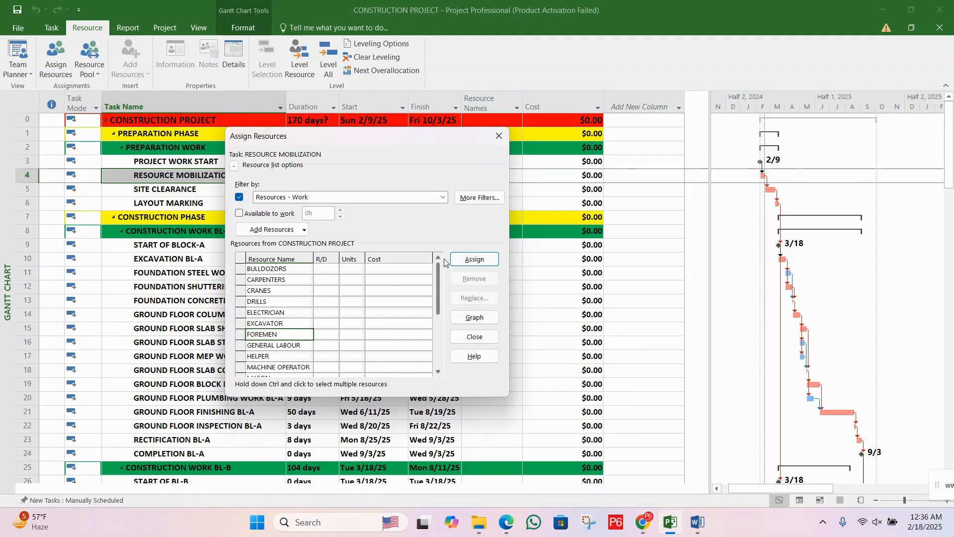
pyautogui.click(310, 302)
# Step: Set the resource filter back to All Resources and look through the full list of assignable resources
pyautogui.click(441, 197)
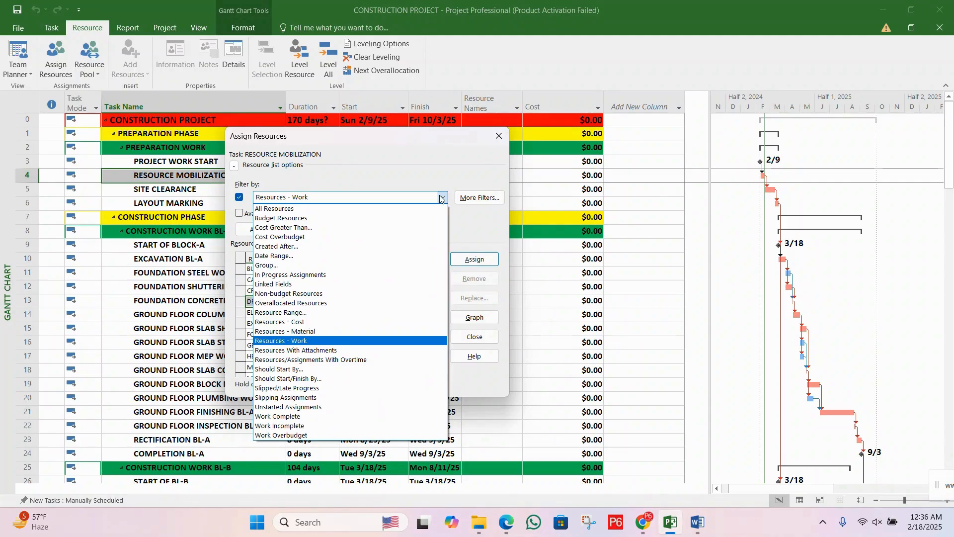
pyautogui.click(289, 209)
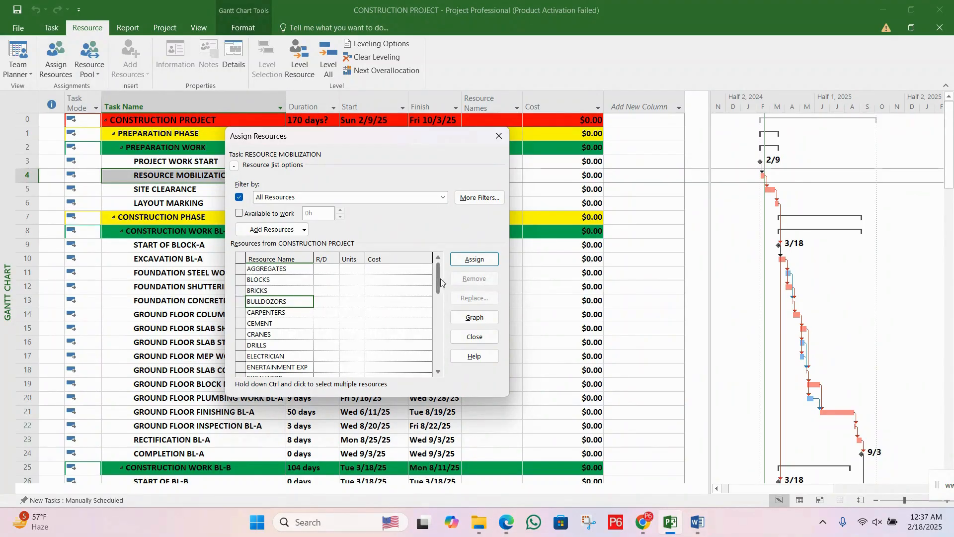
pyautogui.scroll(-5, 424, 285)
pyautogui.scroll(5, 423, 285)
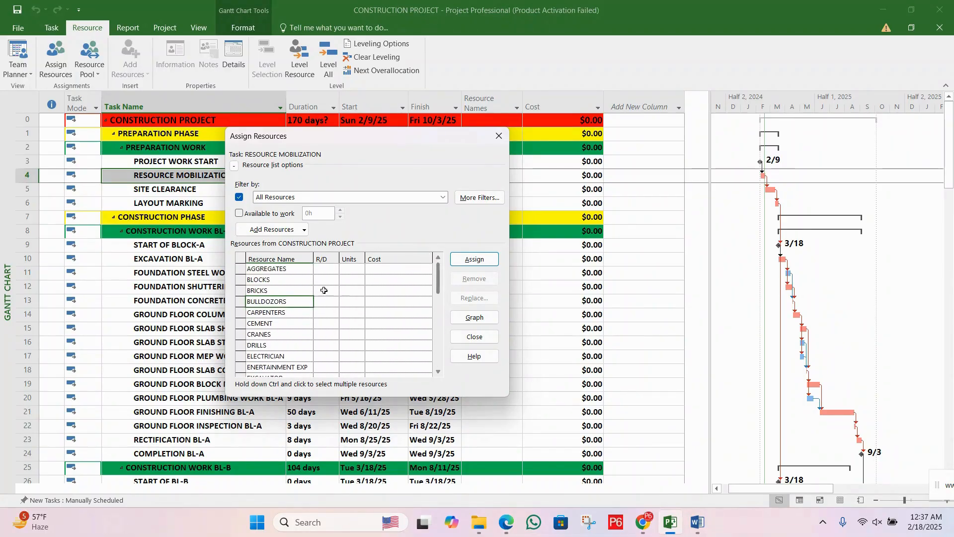
pyautogui.click(279, 290)
pyautogui.click(277, 312)
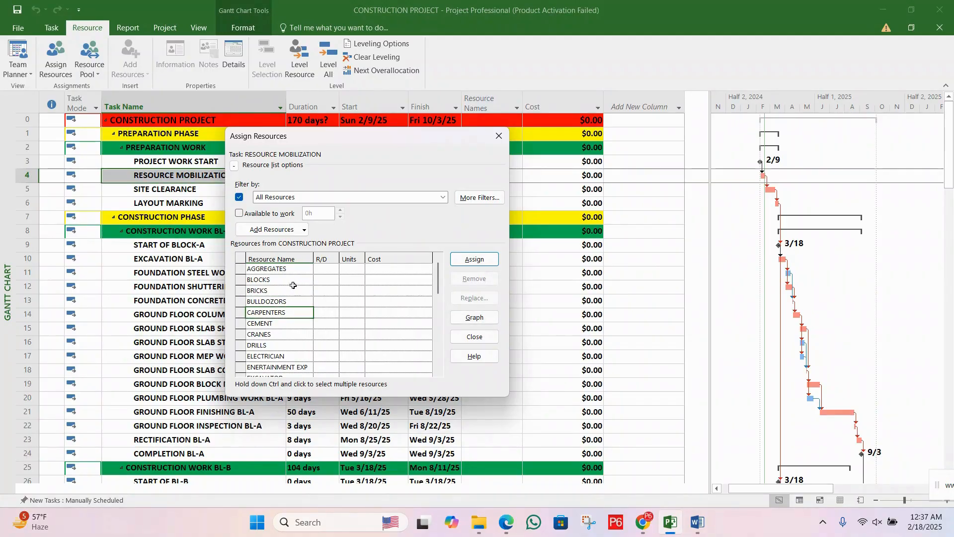
pyautogui.moveTo(291, 281); pyautogui.dragTo(289, 300)
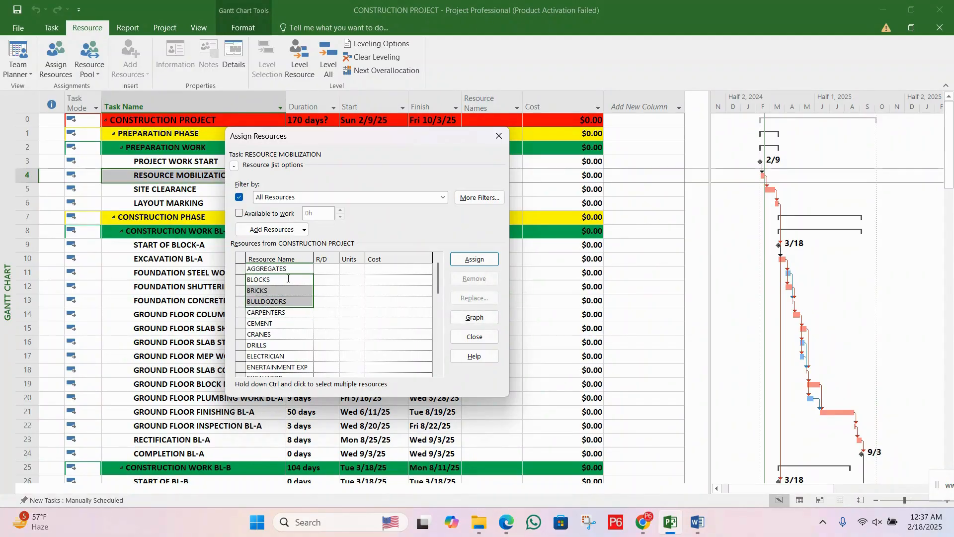
# Step: Try the Available to work restriction at 1h, turn it off again, and switch the Filter by option off and back on
pyautogui.click(249, 217)
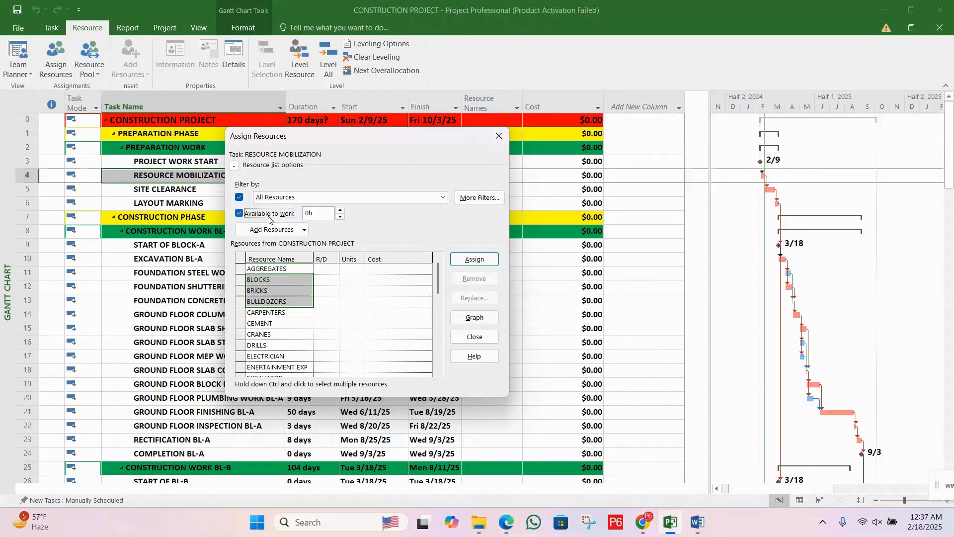
pyautogui.click(269, 214)
pyautogui.click(269, 215)
pyautogui.click(340, 212)
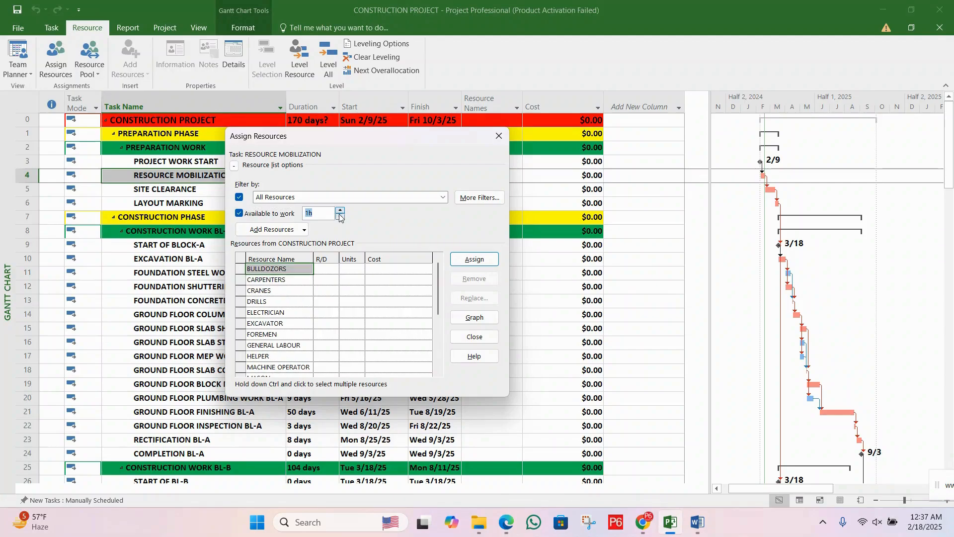
pyautogui.click(341, 216)
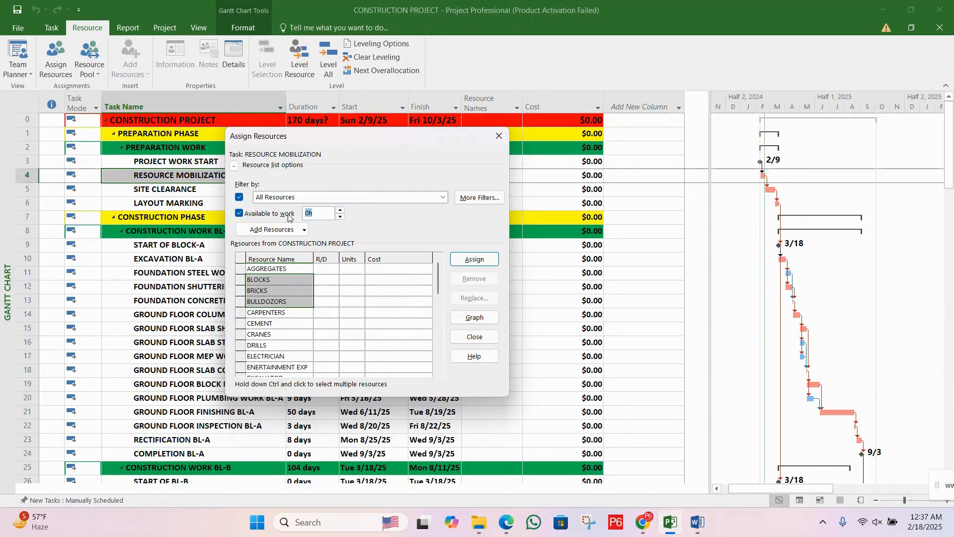
pyautogui.click(251, 213)
pyautogui.click(240, 198)
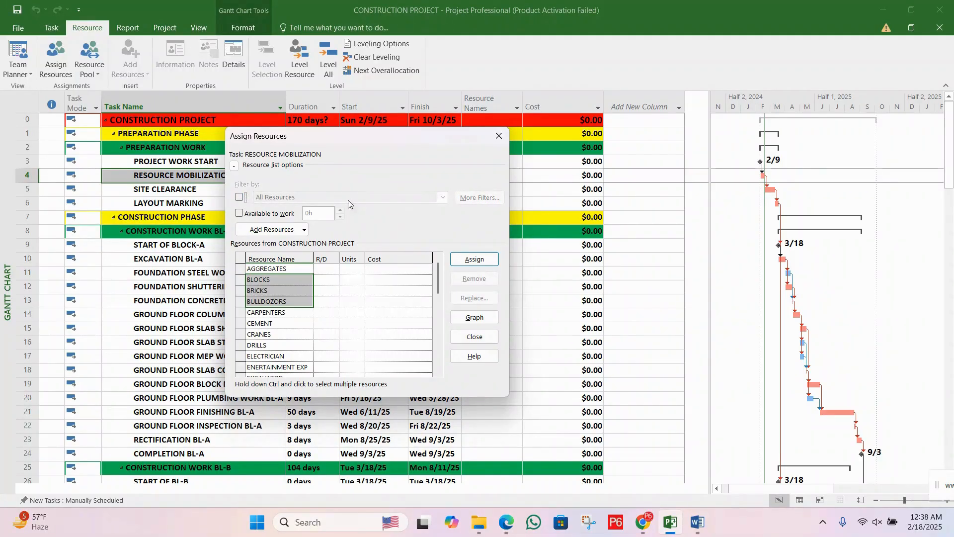
pyautogui.click(240, 198)
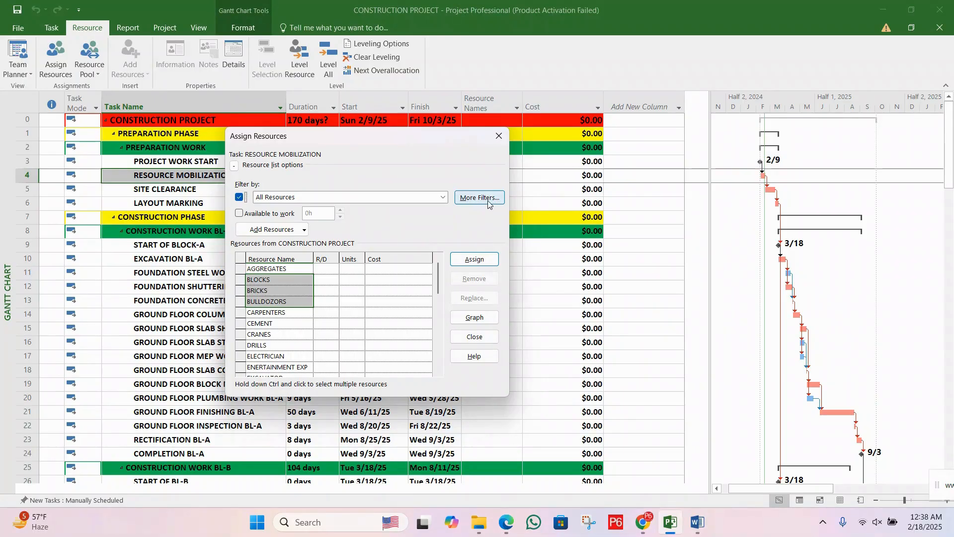
# Step: Open the More Filters dialog and compare its task filters with its resource filters
pyautogui.click(488, 201)
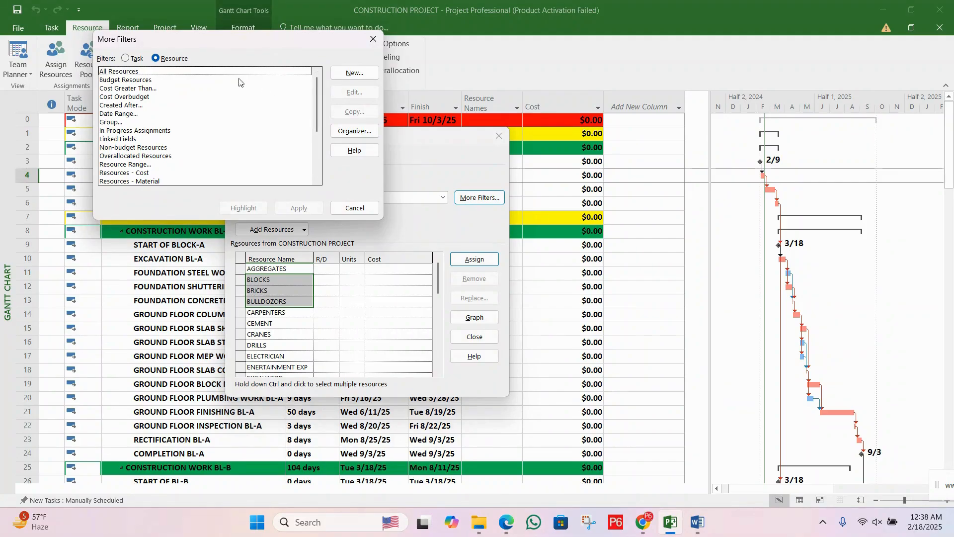
pyautogui.click(132, 62)
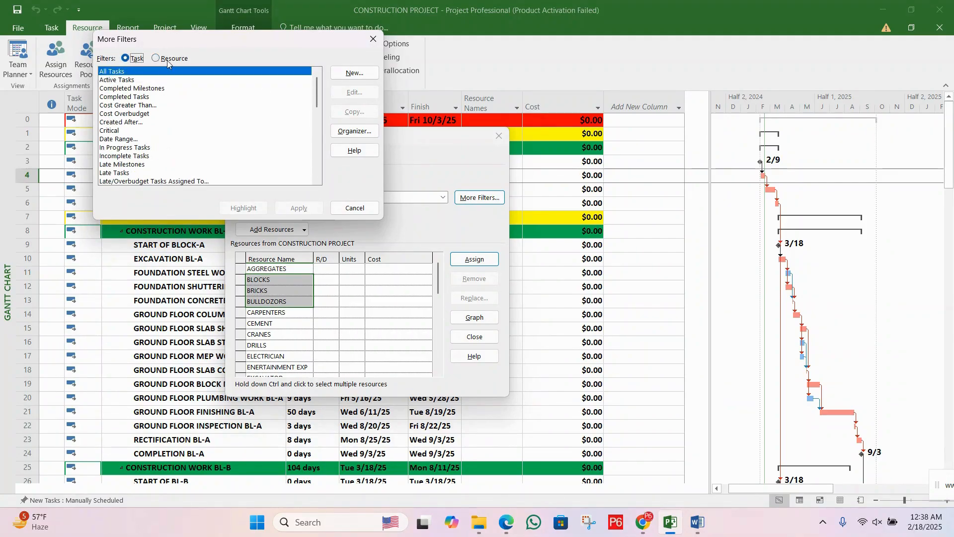
pyautogui.click(172, 61)
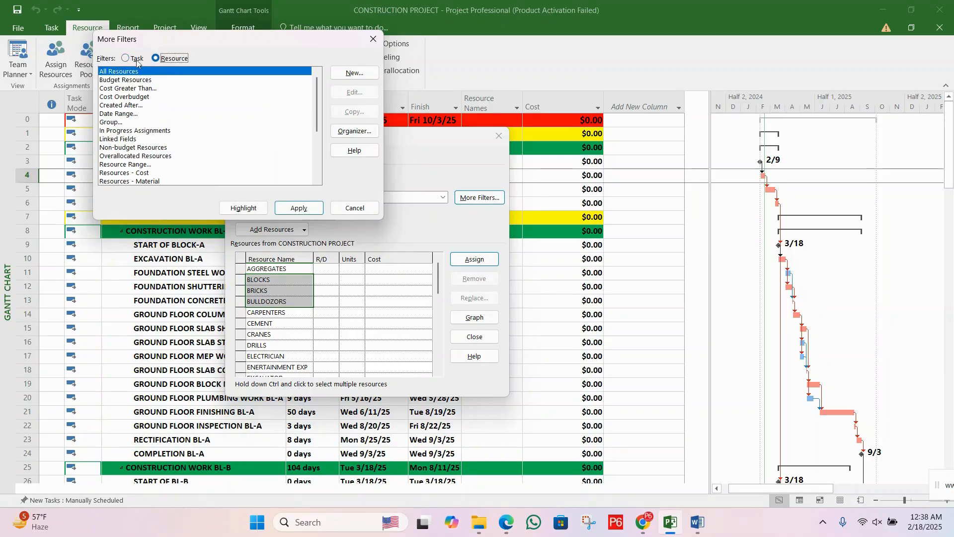
pyautogui.click(143, 63)
pyautogui.click(169, 58)
# Step: Open the Organizer from the More Filters dialog and browse its categories from Views through Groups
pyautogui.click(351, 133)
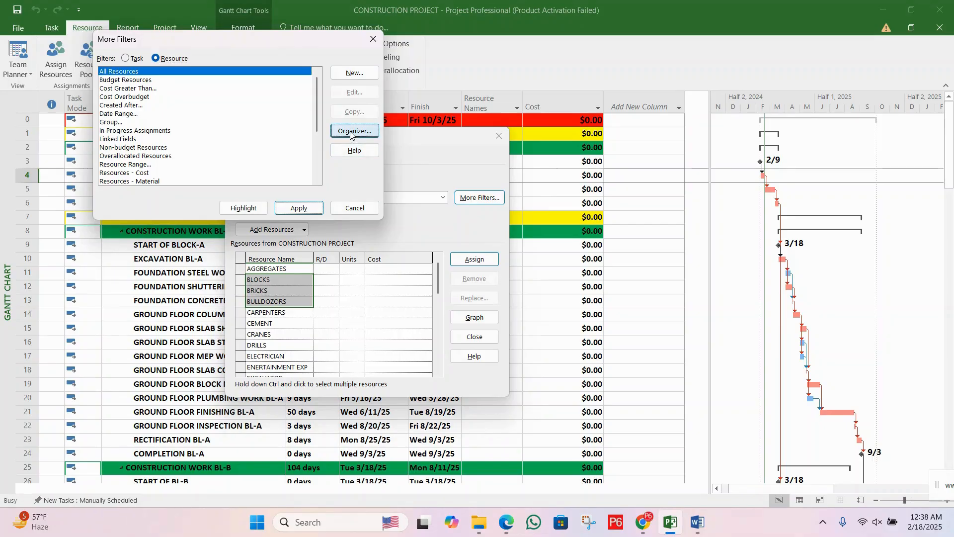
pyautogui.moveTo(444, 159); pyautogui.dragTo(439, 175)
pyautogui.click(285, 192)
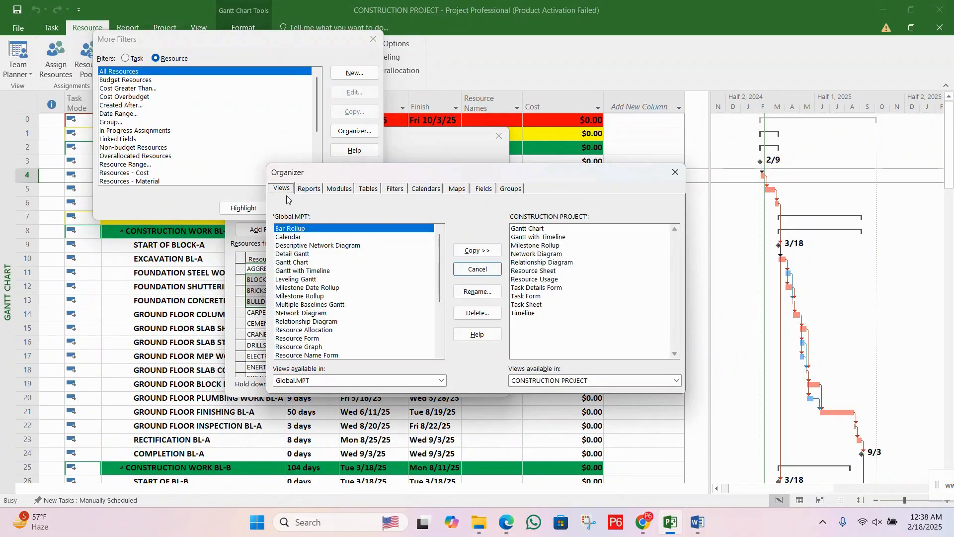
pyautogui.click(310, 192)
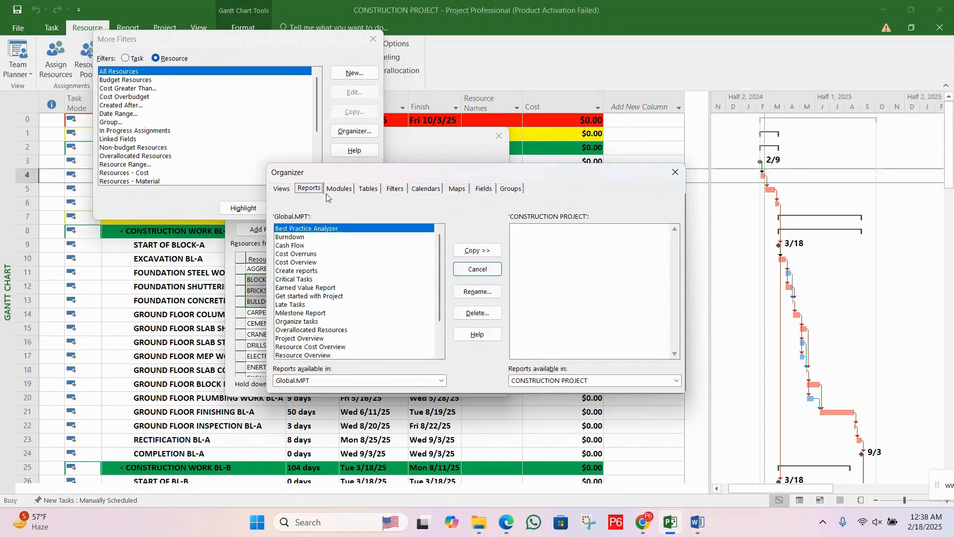
pyautogui.click(338, 192)
pyautogui.click(374, 193)
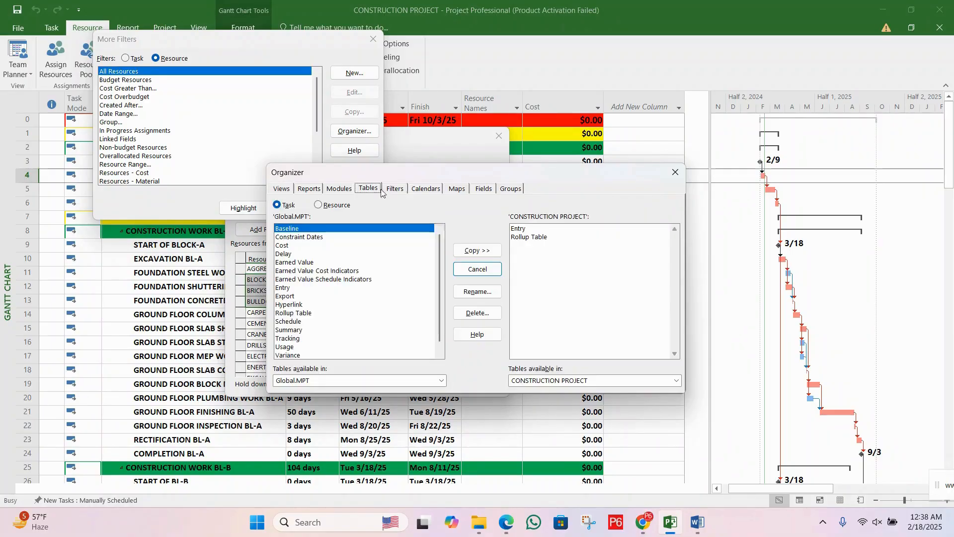
pyautogui.click(400, 193)
pyautogui.click(427, 191)
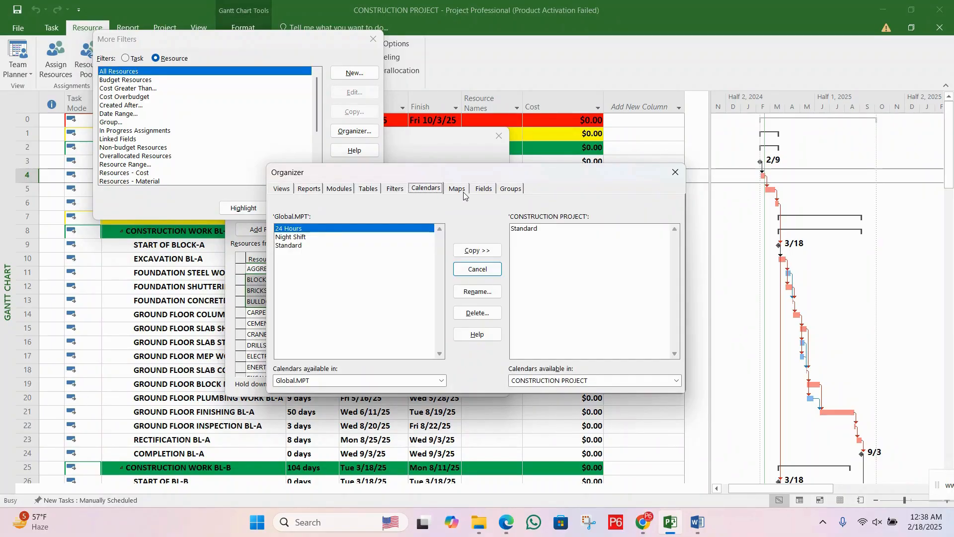
pyautogui.click(465, 191)
pyautogui.click(484, 191)
pyautogui.click(511, 191)
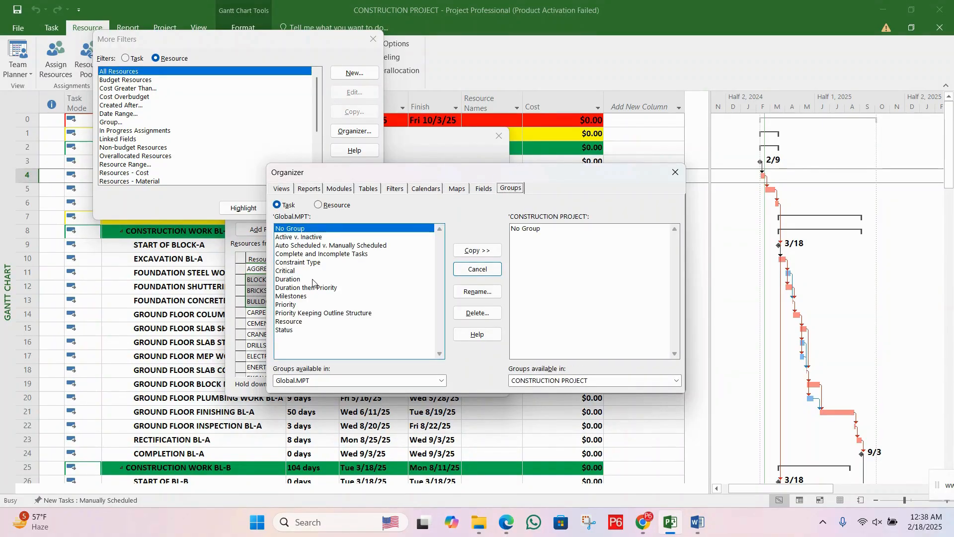
# Step: Review the Organizer's Groups, Views and Filters categories again, and close the Organizer and More Filters without applying anything
pyautogui.click(438, 383)
pyautogui.click(439, 380)
pyautogui.moveTo(339, 251); pyautogui.dragTo(342, 245)
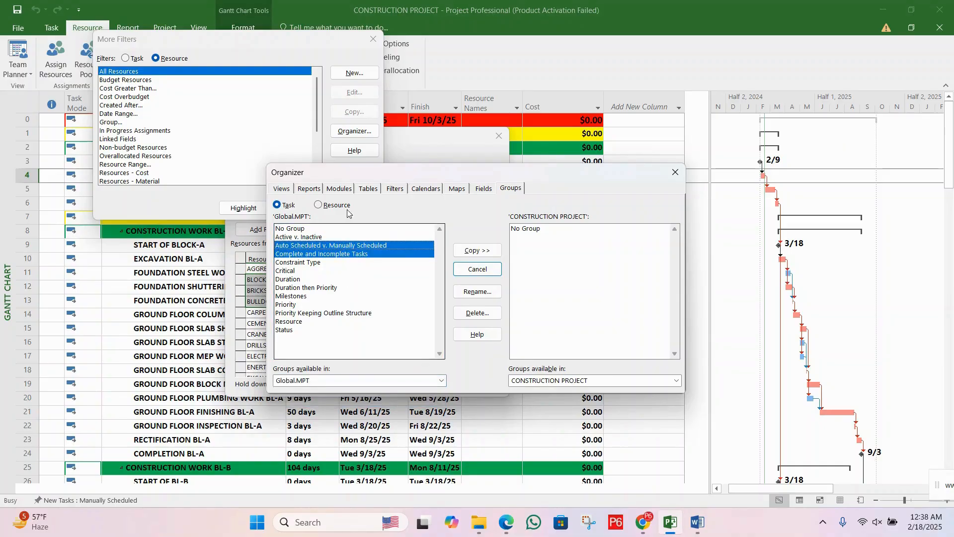
pyautogui.click(339, 189)
pyautogui.click(289, 189)
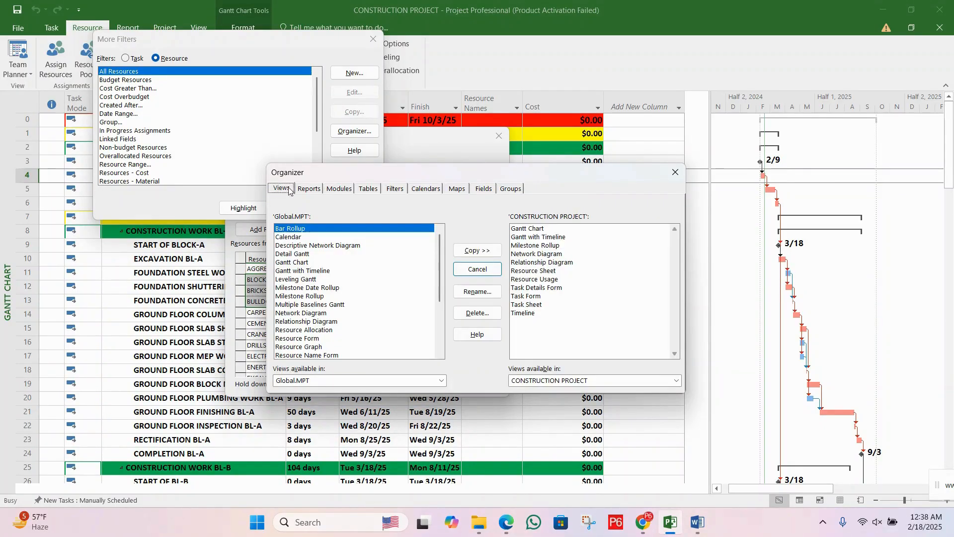
pyautogui.click(395, 188)
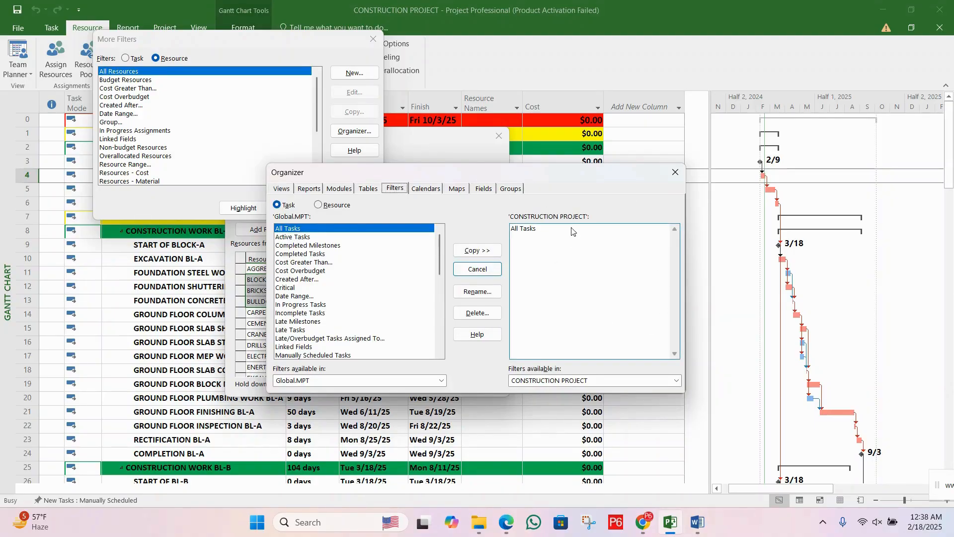
pyautogui.click(681, 169)
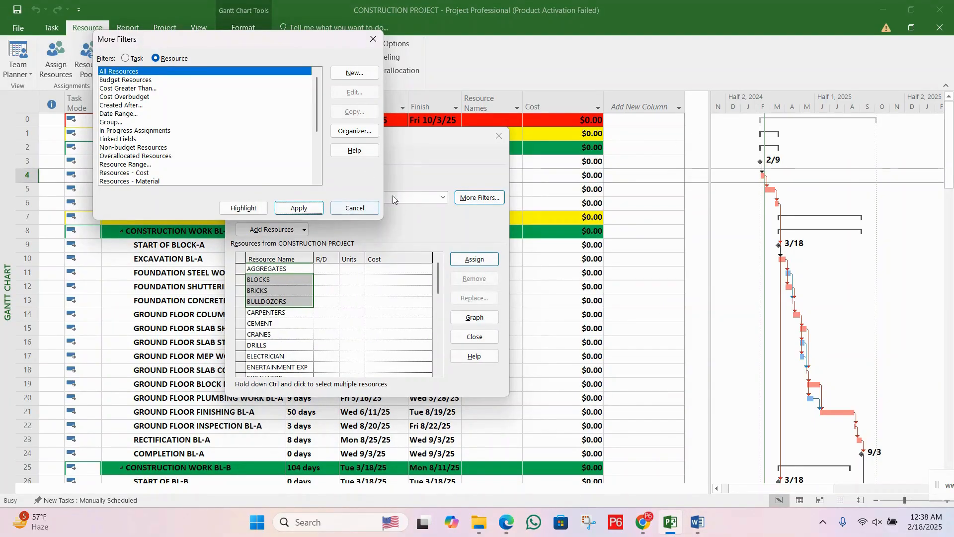
pyautogui.click(359, 211)
# Step: Move the Assign Resources dialog clear of the RESOURCE MOBILIZATION row and select BRICKS in the resource list
pyautogui.moveTo(368, 143); pyautogui.dragTo(443, 147)
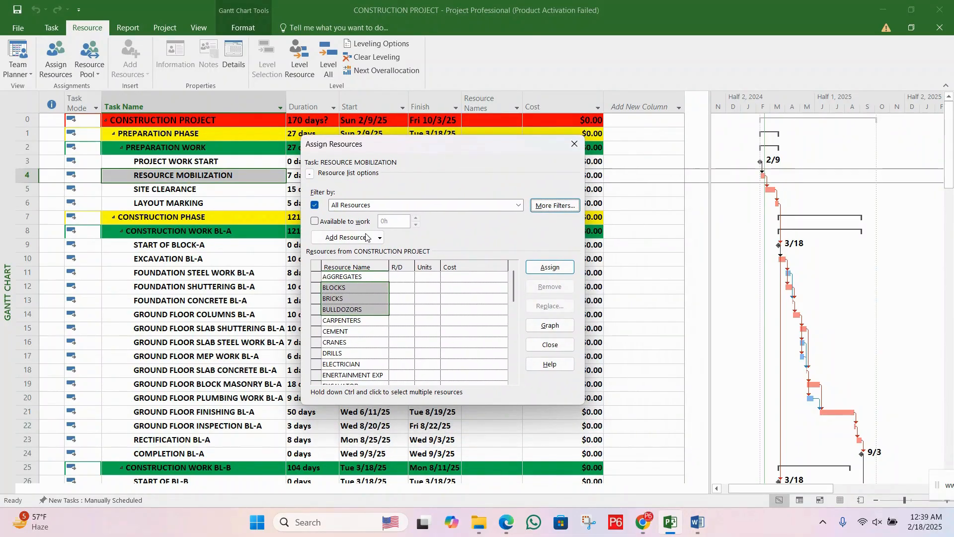
pyautogui.click(366, 279)
pyautogui.click(368, 301)
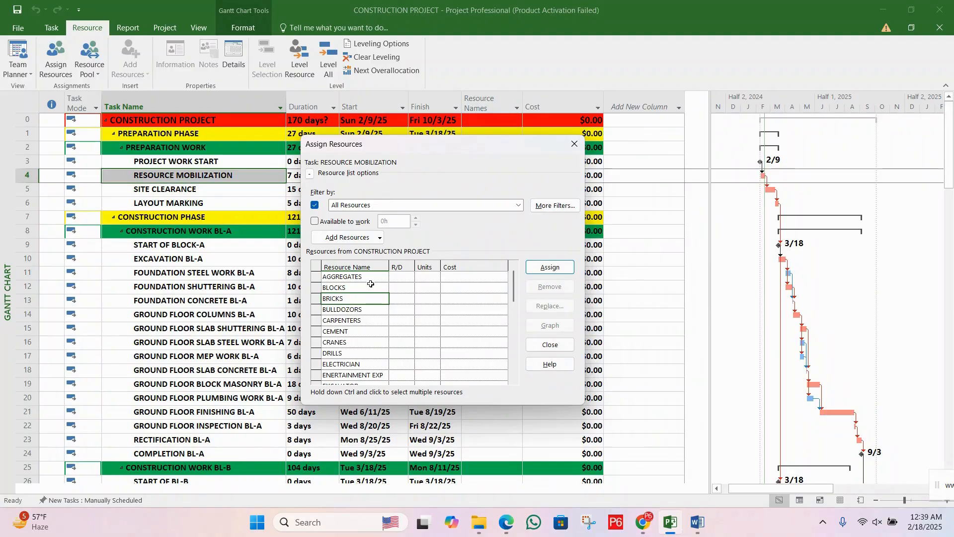
pyautogui.moveTo(396, 151); pyautogui.dragTo(486, 178)
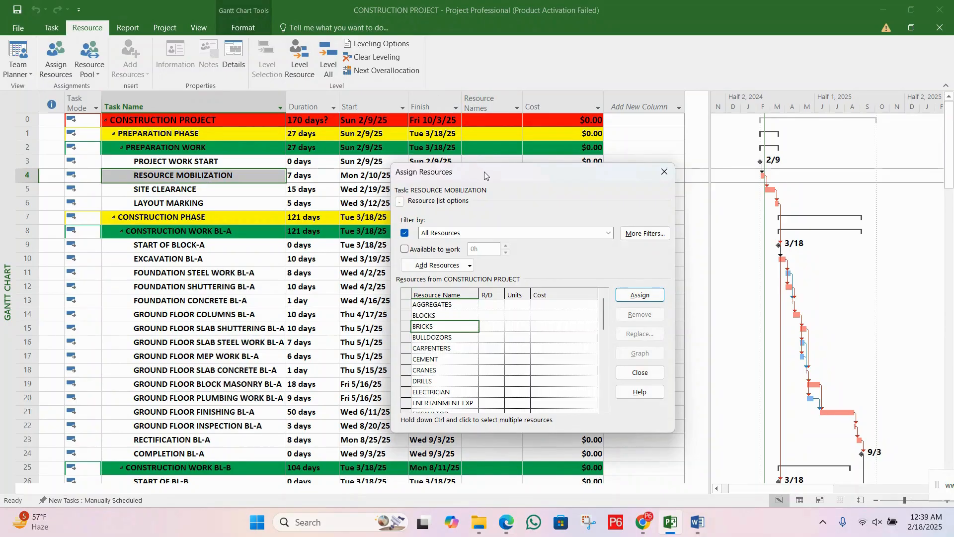
pyautogui.moveTo(485, 176); pyautogui.dragTo(508, 179)
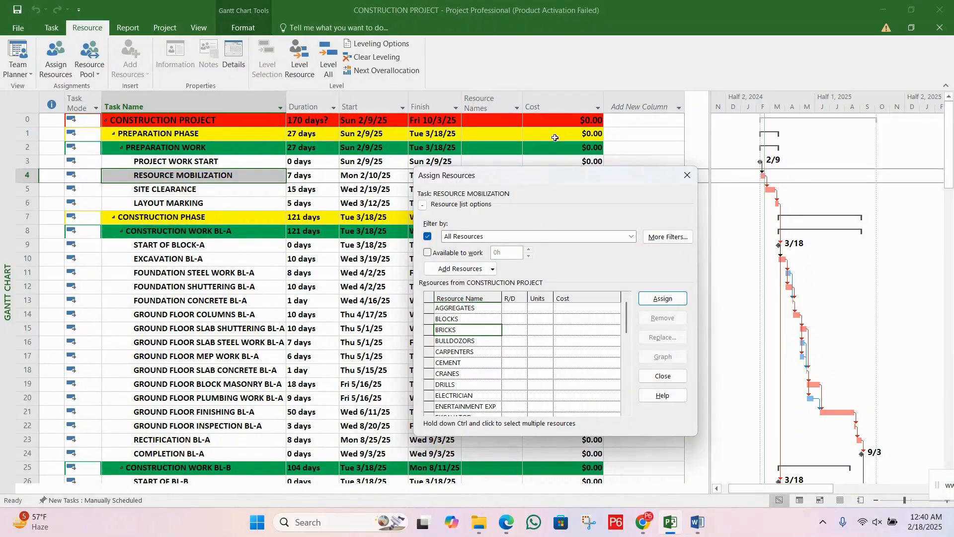
pyautogui.moveTo(542, 179); pyautogui.dragTo(532, 211)
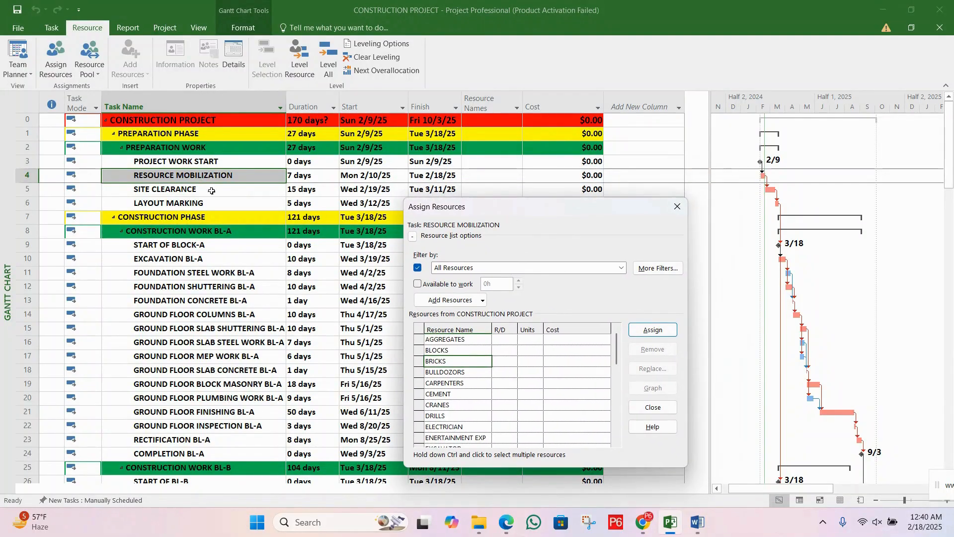
# Step: Reselect the RESOURCE MOBILIZATION task and move the Assign Resources dialog off the Resource Names and Cost columns
pyautogui.click(220, 183)
pyautogui.click(218, 180)
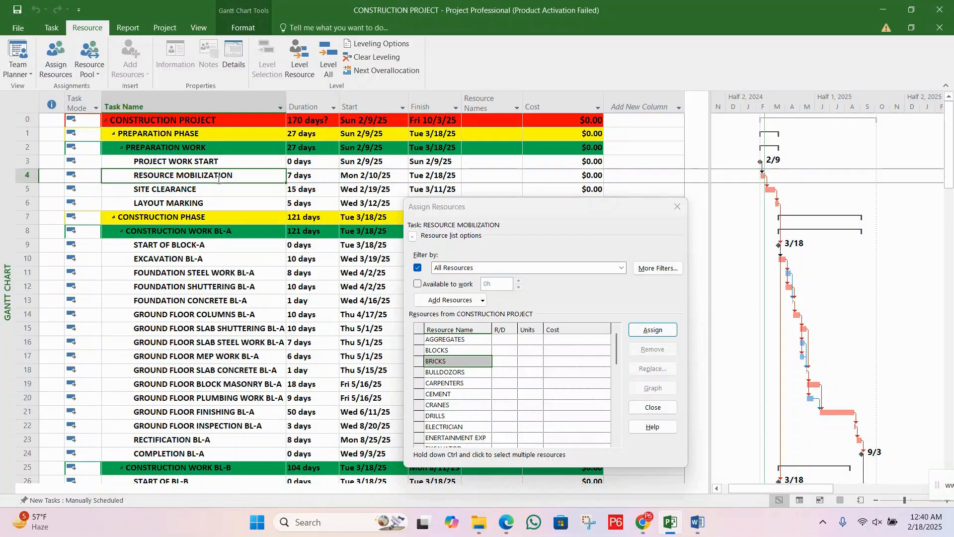
pyautogui.moveTo(475, 211); pyautogui.dragTo(227, 140)
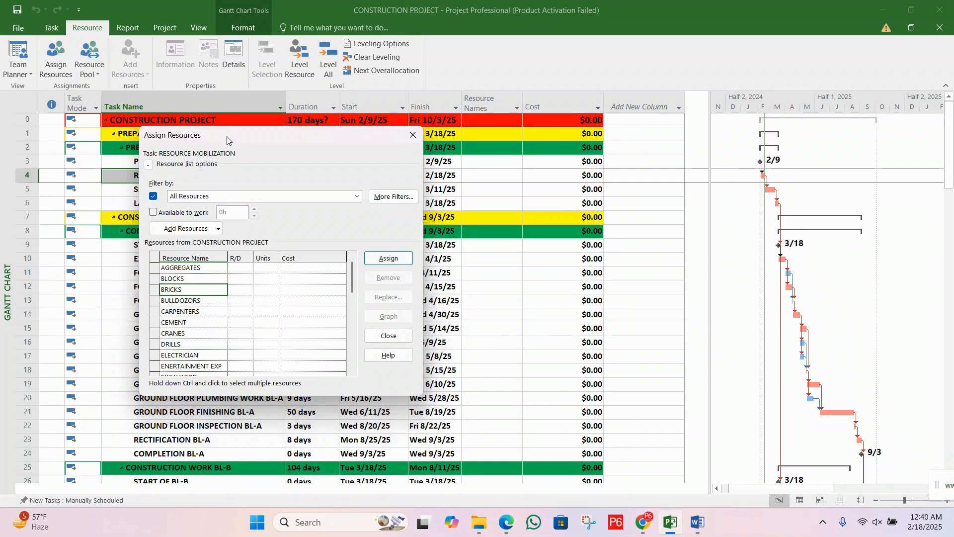
# Step: Move the Assign Resources dialog clear of the preparation task names, and look through its resource list down to SUB CONTRACOTRS
pyautogui.moveTo(263, 144); pyautogui.dragTo(309, 195)
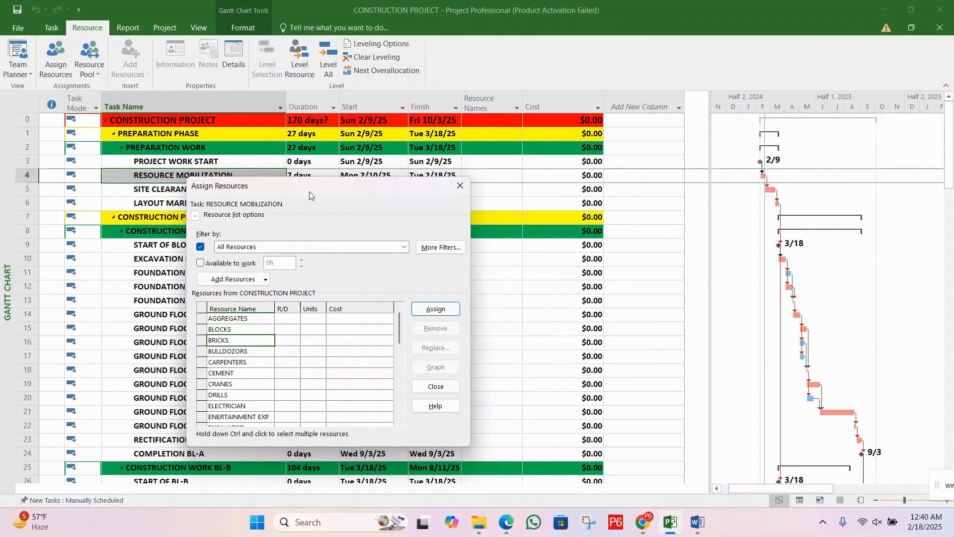
pyautogui.moveTo(310, 195); pyautogui.dragTo(275, 209)
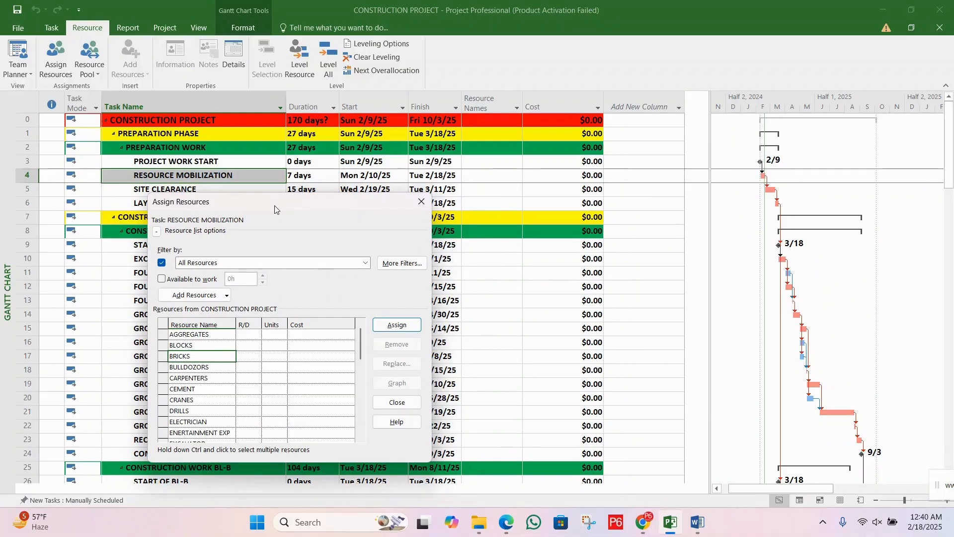
pyautogui.moveTo(285, 211); pyautogui.dragTo(345, 208)
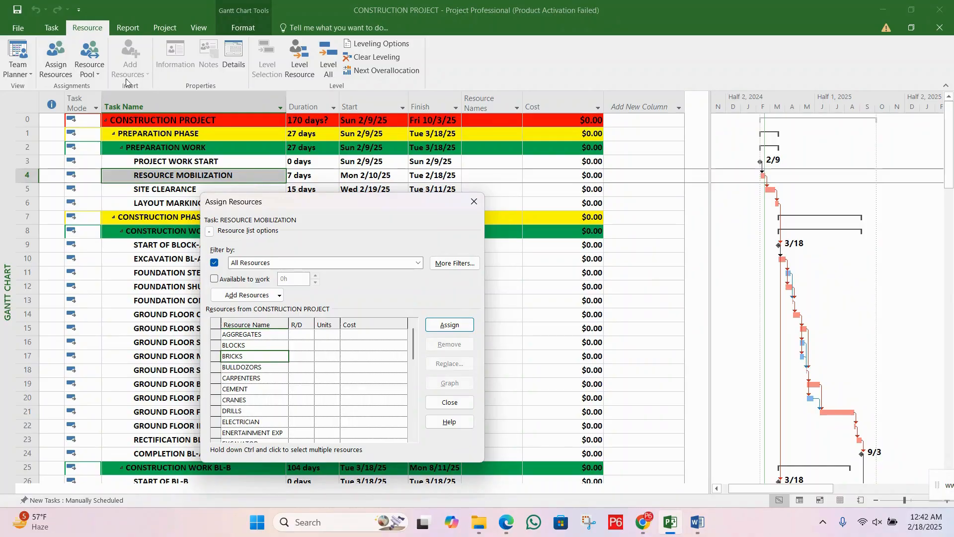
pyautogui.moveTo(251, 201); pyautogui.dragTo(352, 212)
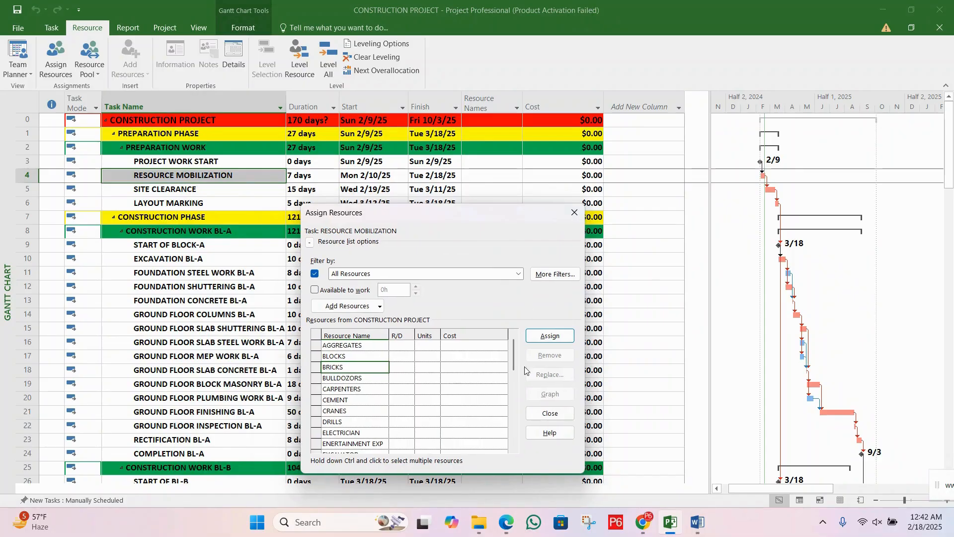
pyautogui.moveTo(515, 376); pyautogui.dragTo(512, 438)
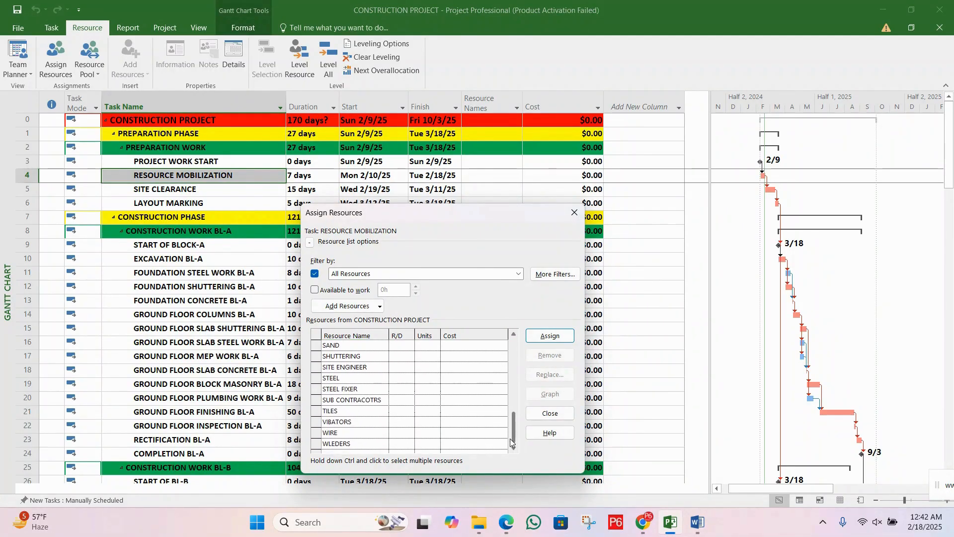
pyautogui.click(366, 400)
# Step: Close the Assign Resources dialog without assigning anything and switch from the Gantt Chart to the Resource Sheet view
pyautogui.click(574, 213)
pyautogui.click(308, 178)
pyautogui.click(309, 188)
pyautogui.click(279, 190)
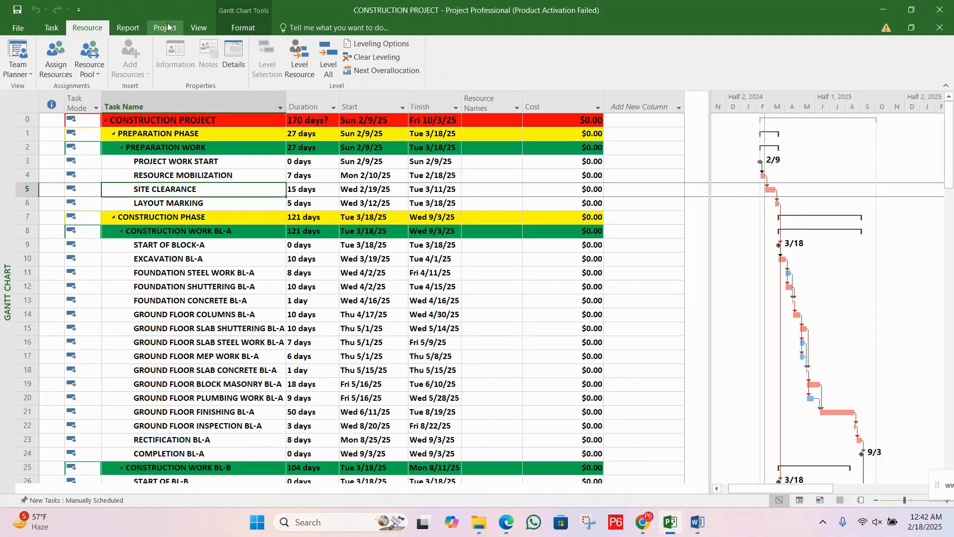
pyautogui.click(198, 29)
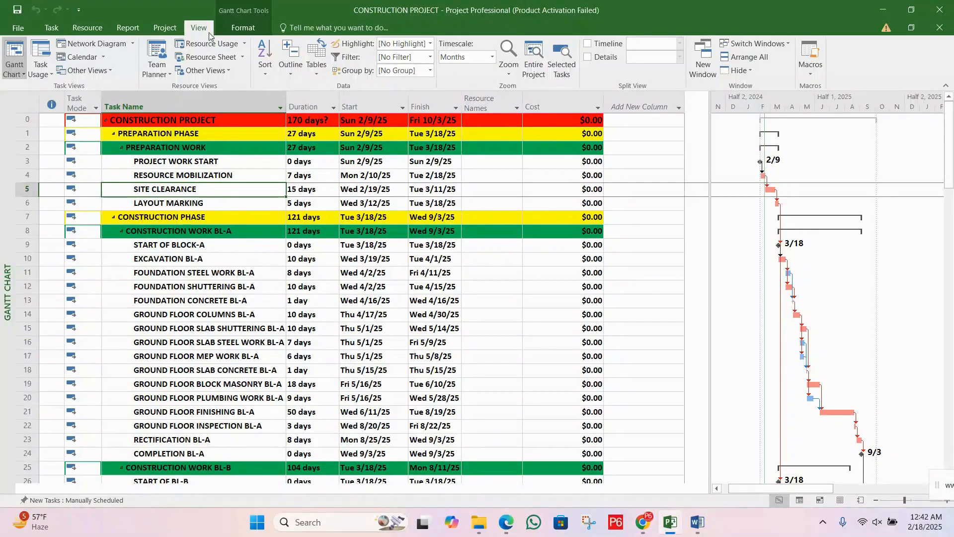
pyautogui.click(213, 58)
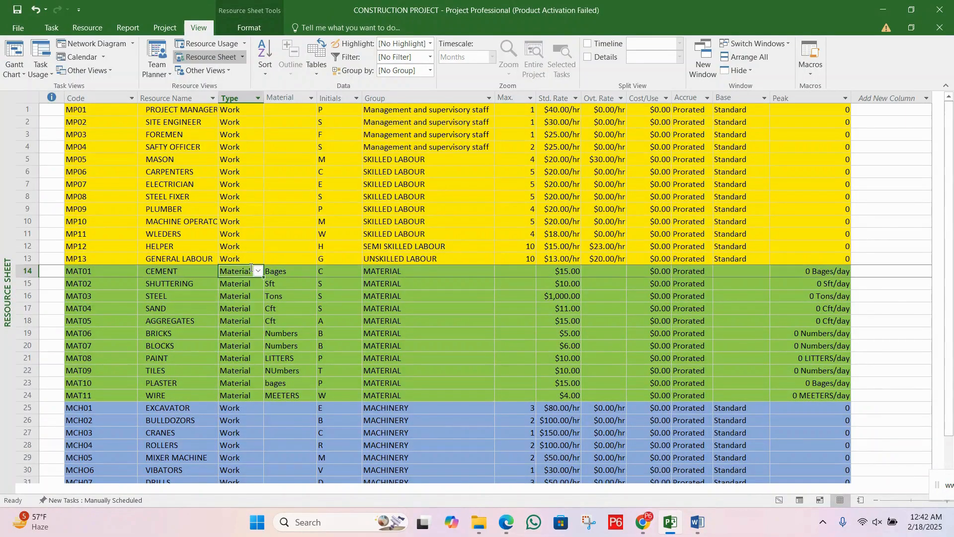
# Step: Select the Code cell in the first empty row below EXP02, and save the changes to CONSTRUCTION PROJECT
pyautogui.scroll(-5, 250, 267)
pyautogui.scroll(-6, 251, 267)
pyautogui.scroll(4, 132, 192)
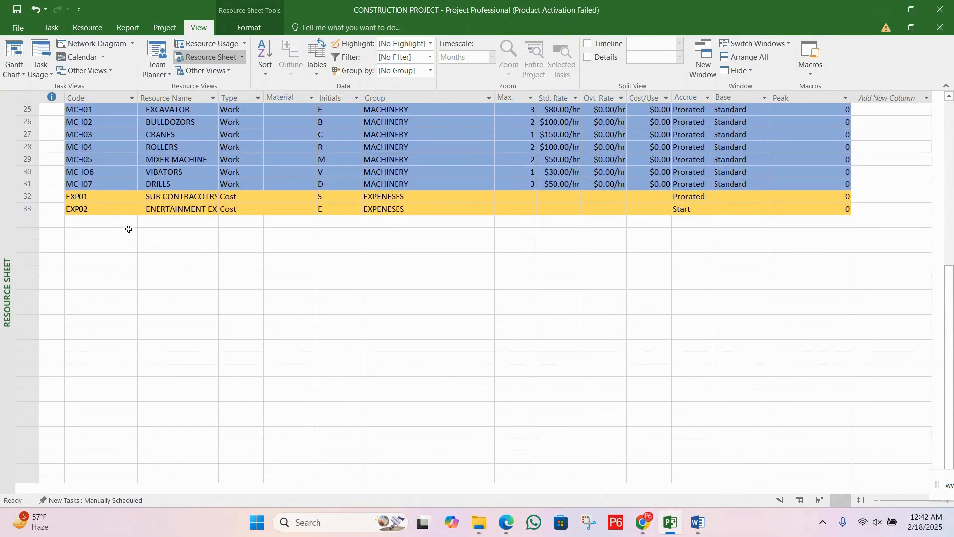
pyautogui.click(127, 221)
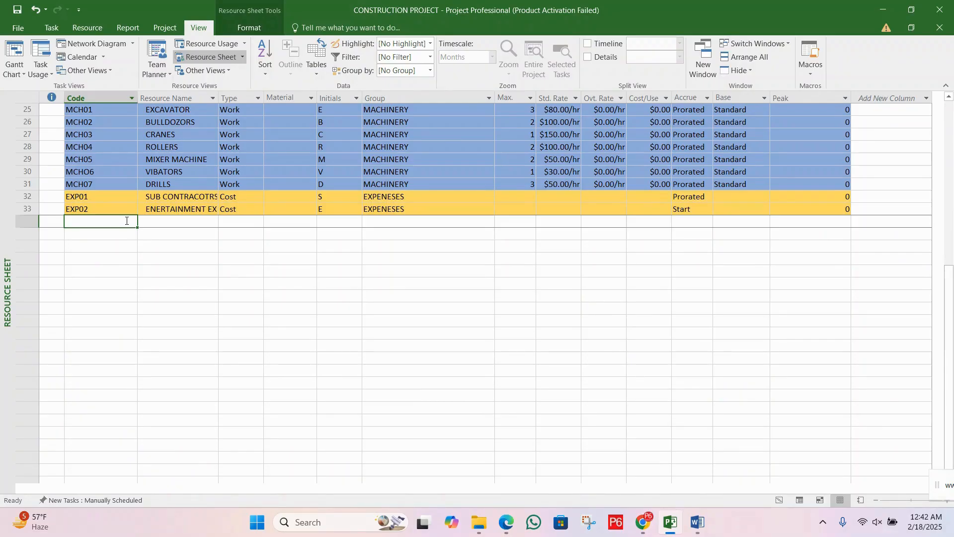
pyautogui.hotkey('alt', 'F4')
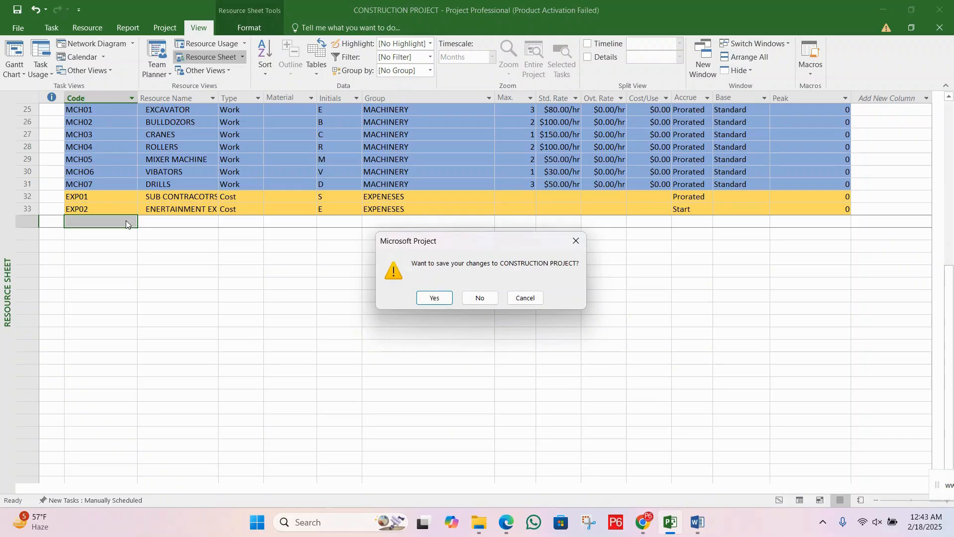
pyautogui.click(434, 298)
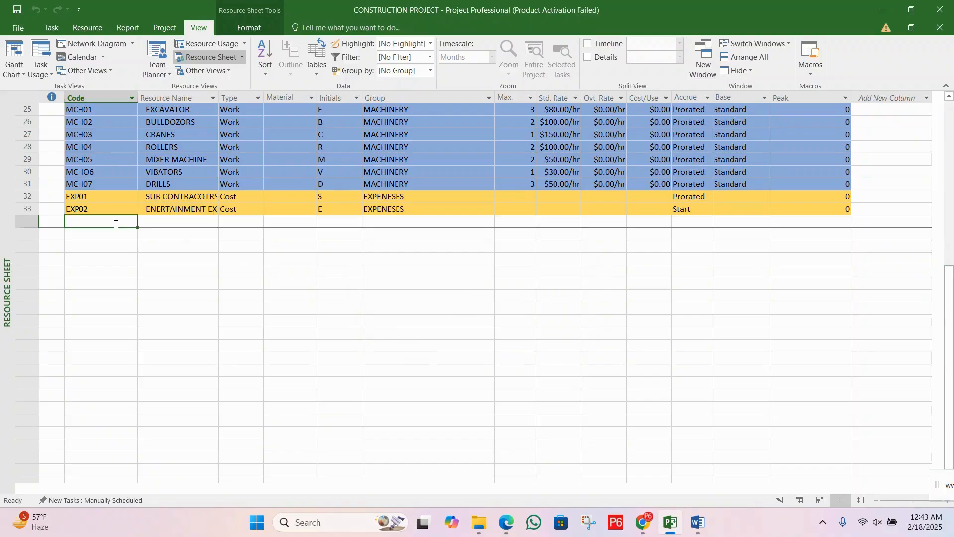
# Step: Enter "Res mobilizaton" as the code of a new resource below EXP02 and copy it into the Resource Name
pyautogui.write('Res mobi')
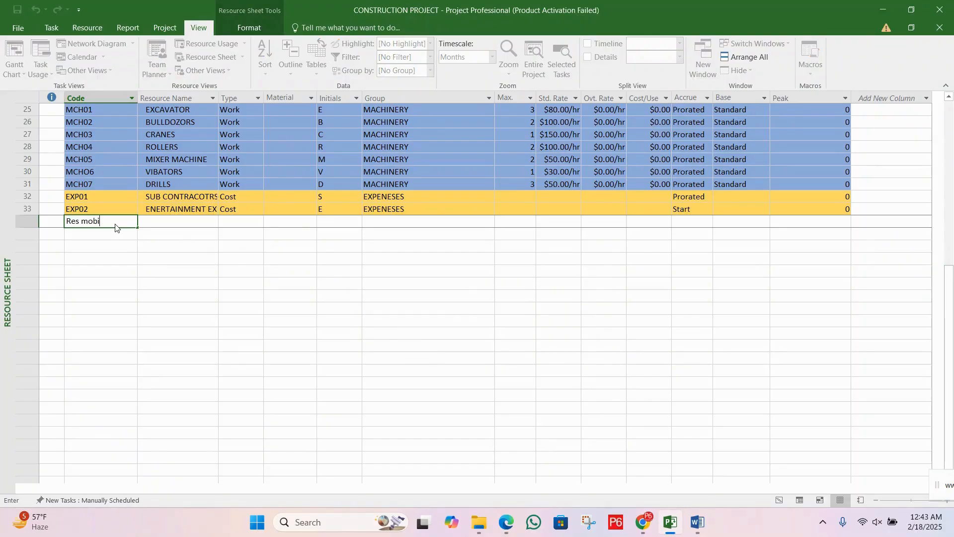
pyautogui.write('lizaton')
pyautogui.press('Tab')
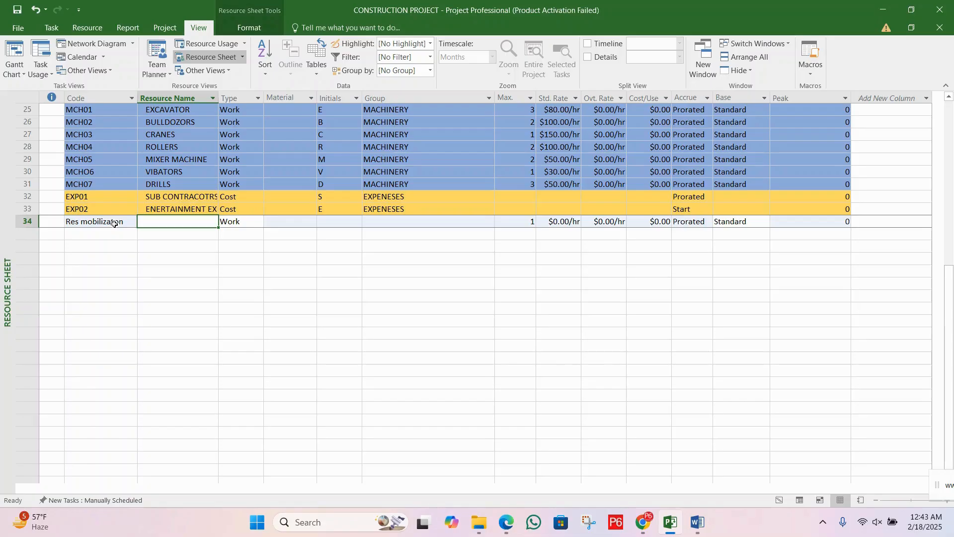
pyautogui.click(111, 222)
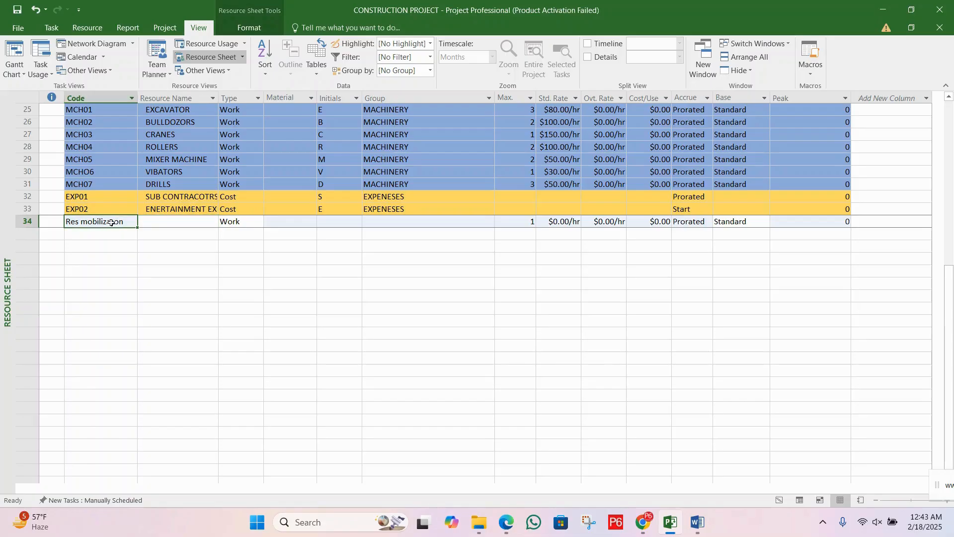
pyautogui.click(162, 222)
pyautogui.write('Res mobilizaton')
pyautogui.click(126, 227)
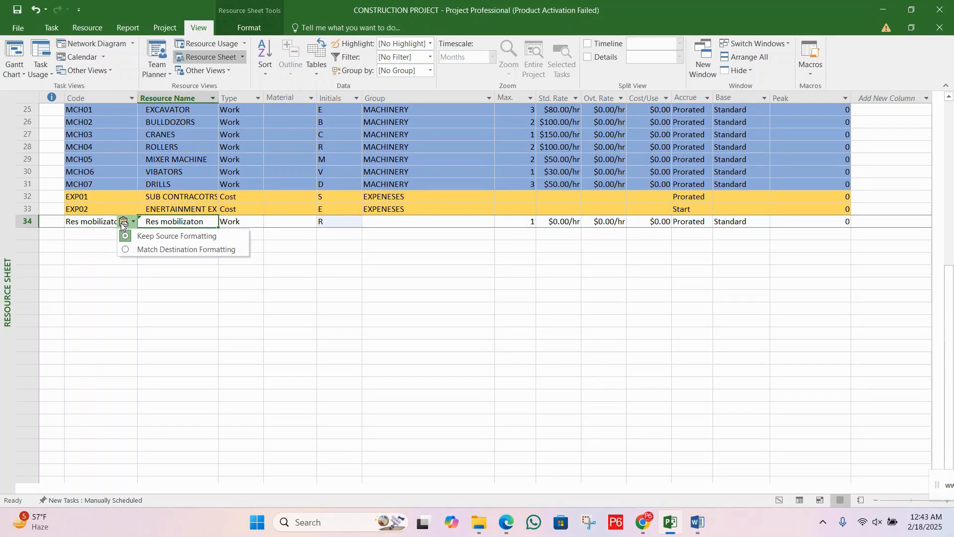
# Step: Change the Res mobilizaton resource's code to EXP03 and set its type to Cost
pyautogui.click(90, 222)
pyautogui.write('e')
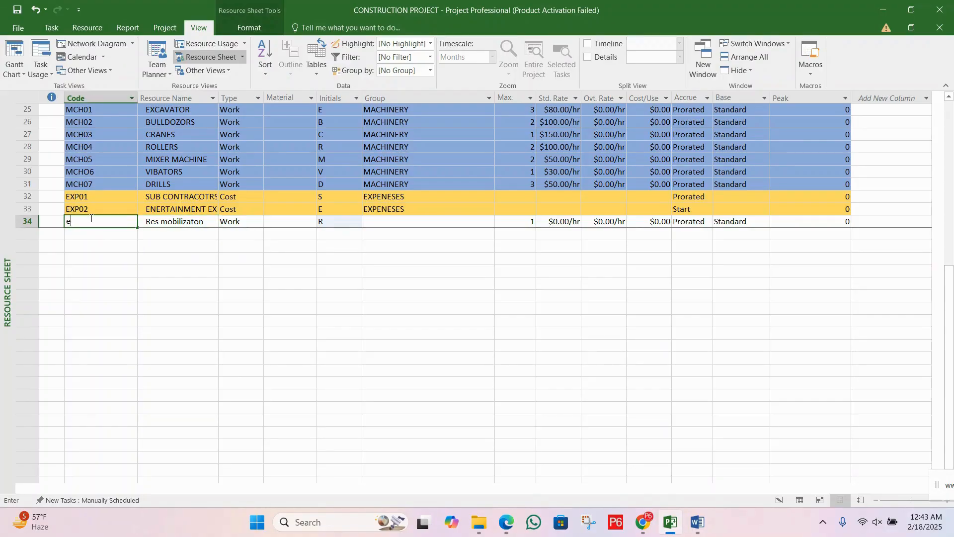
pyautogui.write('xEXP03')
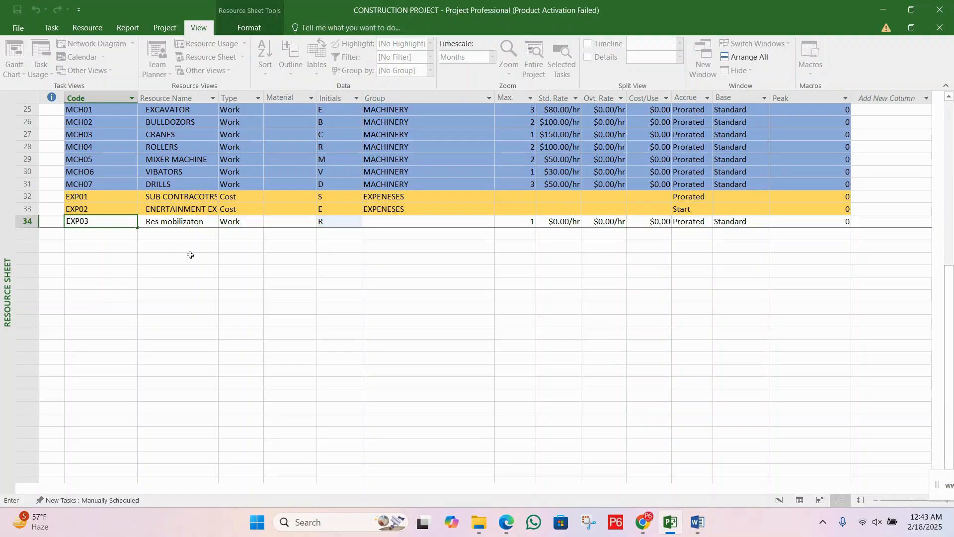
pyautogui.click(190, 255)
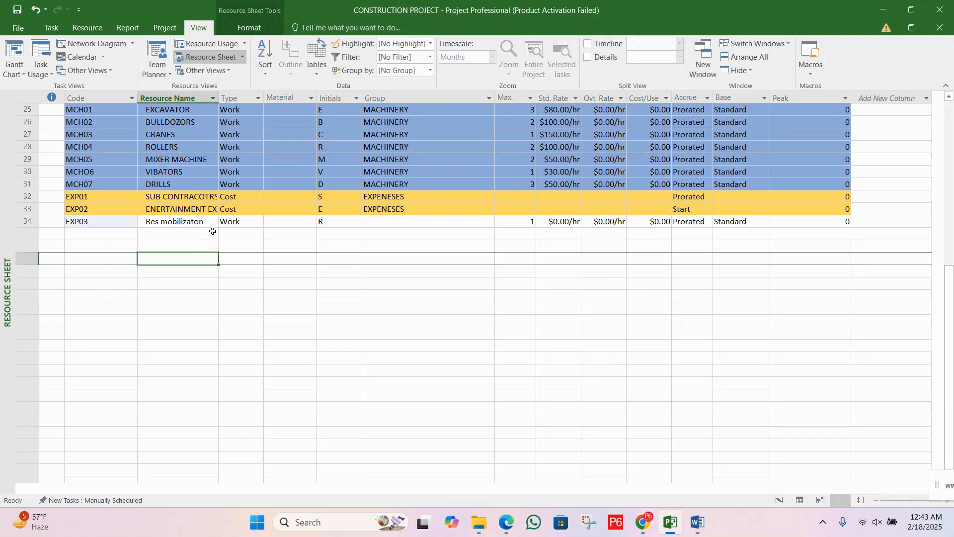
pyautogui.click(241, 221)
pyautogui.click(258, 221)
pyautogui.click(249, 251)
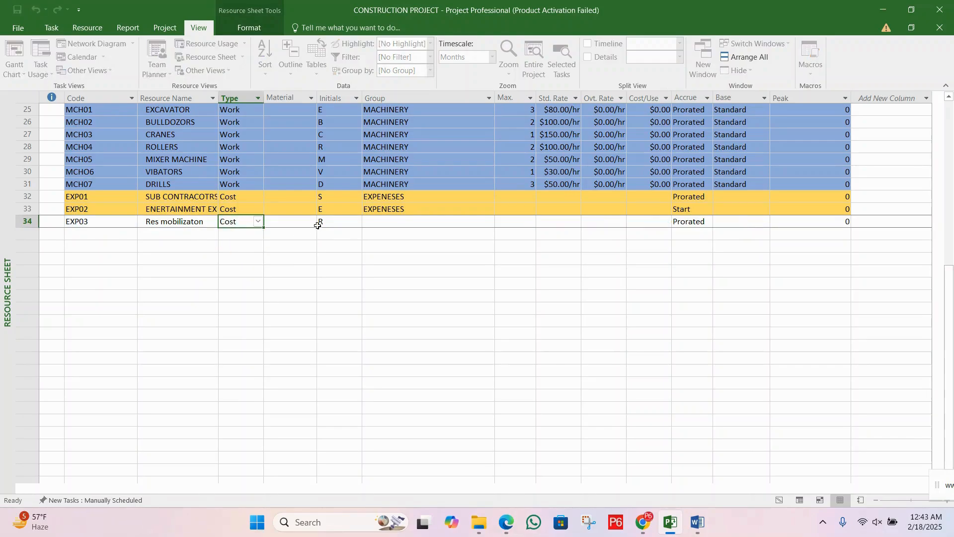
# Step: Copy the EXPENESES group from resource EXP02 to the EXP03 resource
pyautogui.click(394, 222)
pyautogui.click(397, 212)
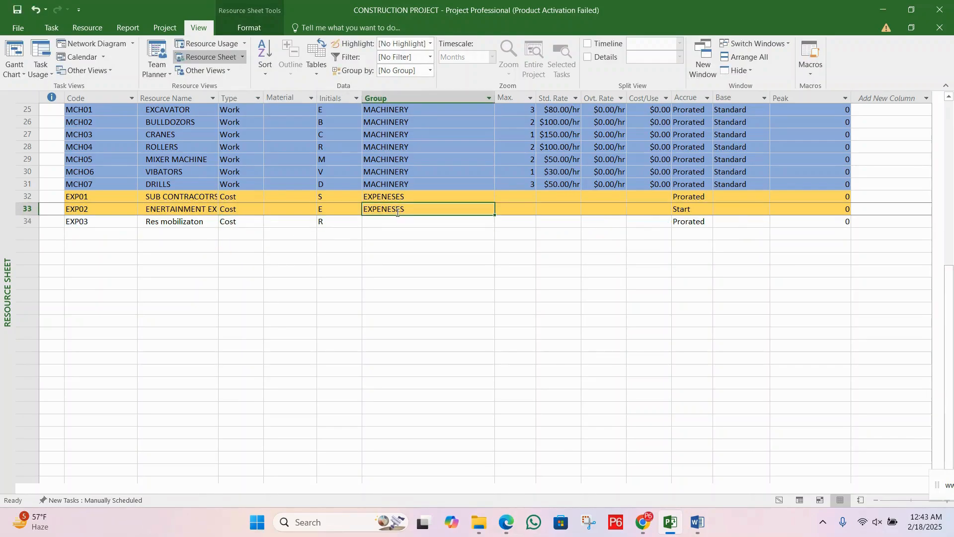
pyautogui.click(396, 220)
pyautogui.write('EXPENESES')
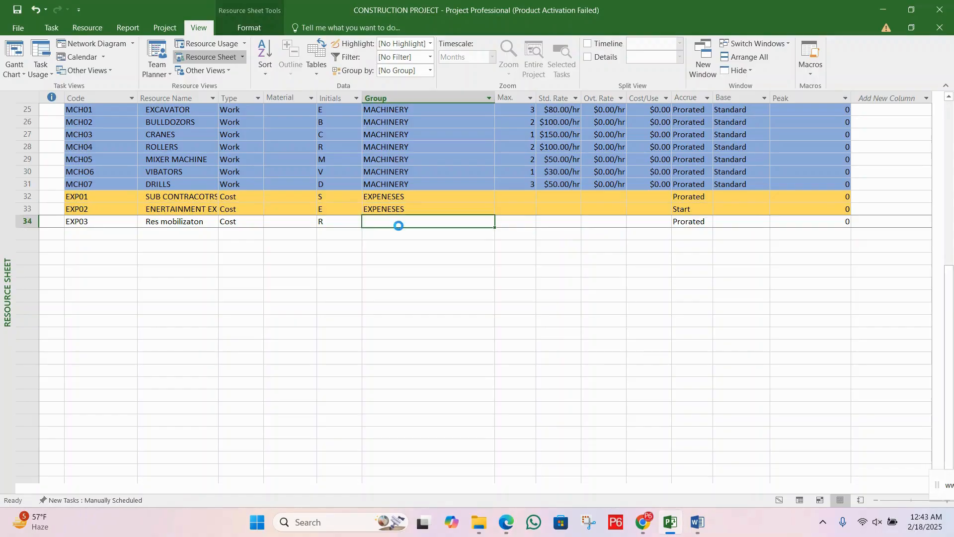
# Step: Choose Prorated as the accrual method for the EXP03 resource and save the project
pyautogui.click(701, 222)
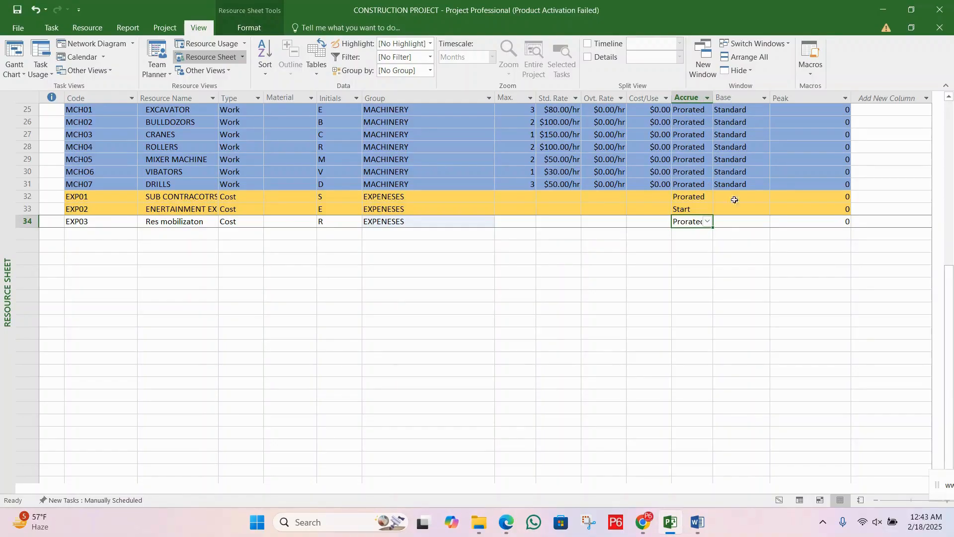
pyautogui.click(708, 234)
pyautogui.click(702, 223)
pyautogui.click(708, 223)
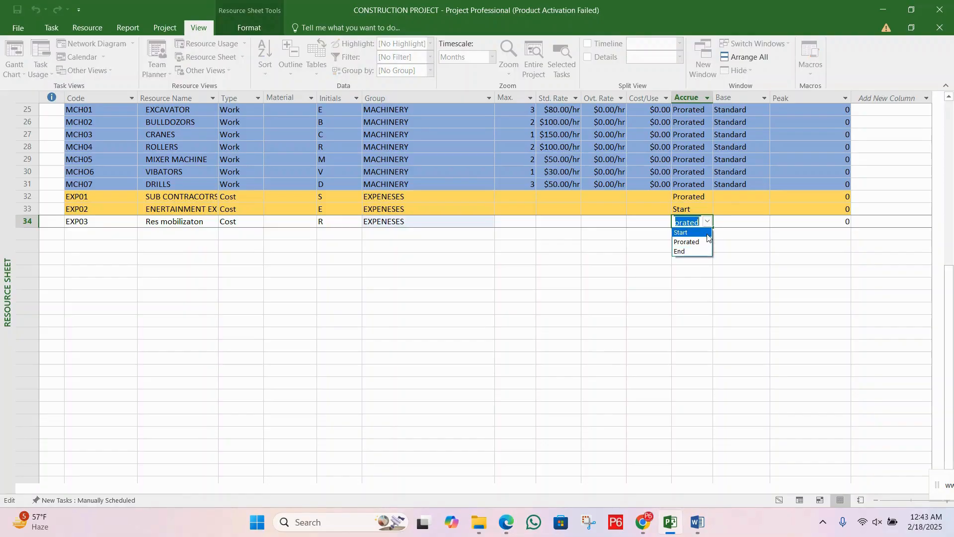
pyautogui.click(705, 242)
pyautogui.click(613, 220)
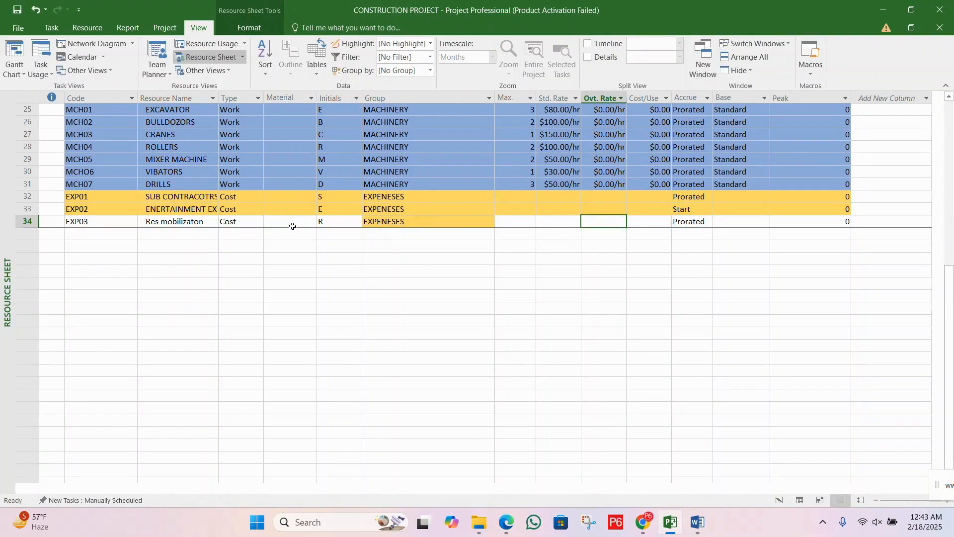
pyautogui.click(292, 223)
pyautogui.click(20, 14)
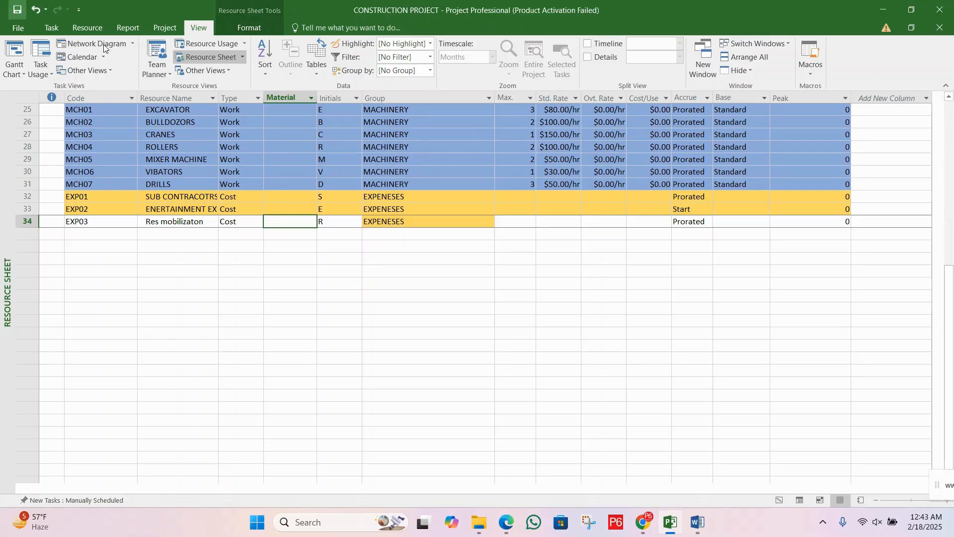
# Step: Return to the Gantt Chart, select the RESOURCE MOBILIZATION task and open the Assign Resources dialog for it
pyautogui.click(17, 73)
pyautogui.click(40, 102)
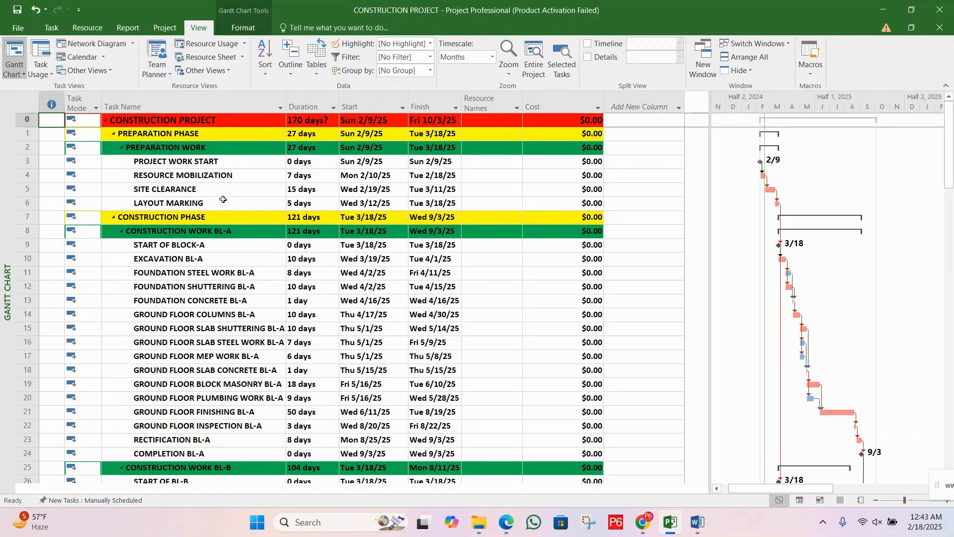
pyautogui.click(215, 177)
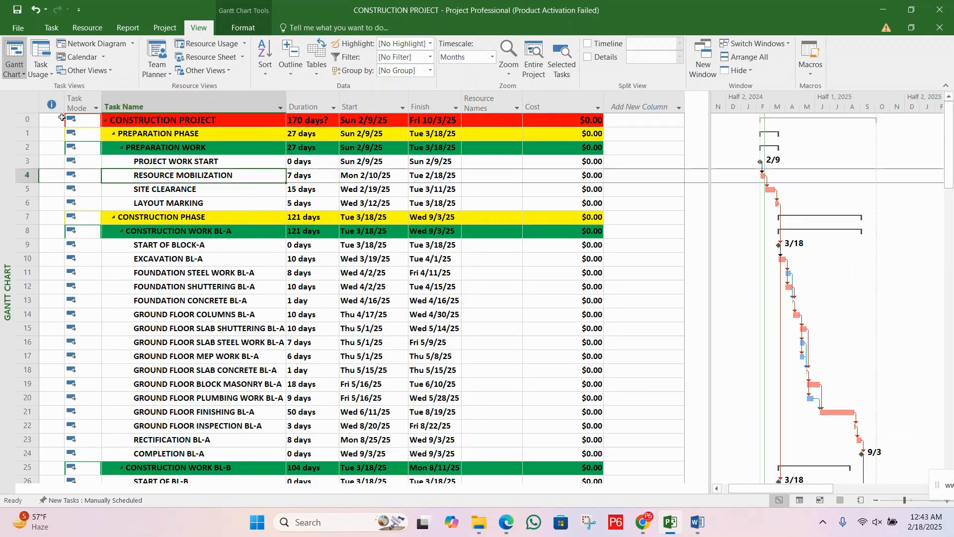
pyautogui.click(88, 28)
pyautogui.click(55, 60)
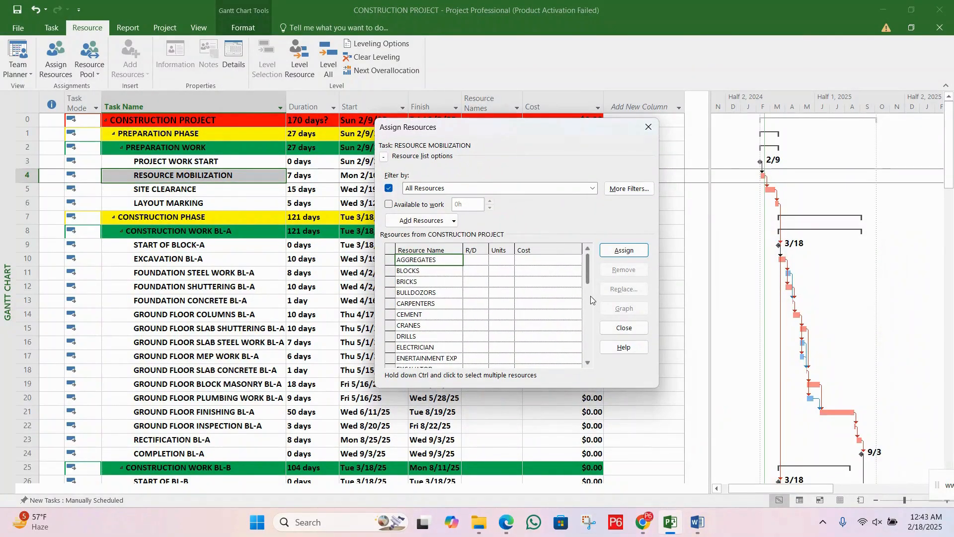
# Step: Find the Res mobilizaton resource in the Assign Resources list and select it for the RESOURCE MOBILIZATION task
pyautogui.moveTo(592, 273); pyautogui.dragTo(606, 255)
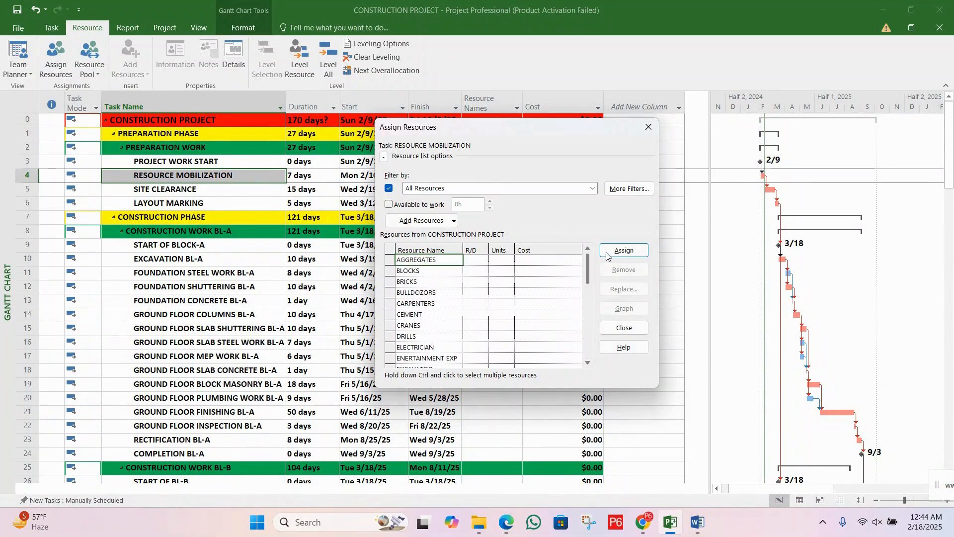
pyautogui.click(440, 293)
pyautogui.click(431, 261)
pyautogui.click(431, 282)
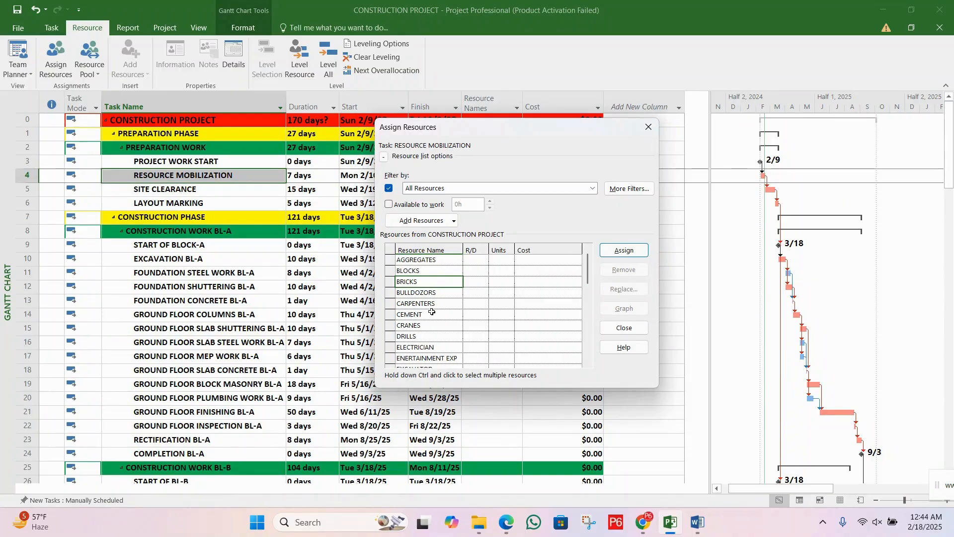
pyautogui.moveTo(588, 266); pyautogui.dragTo(595, 329)
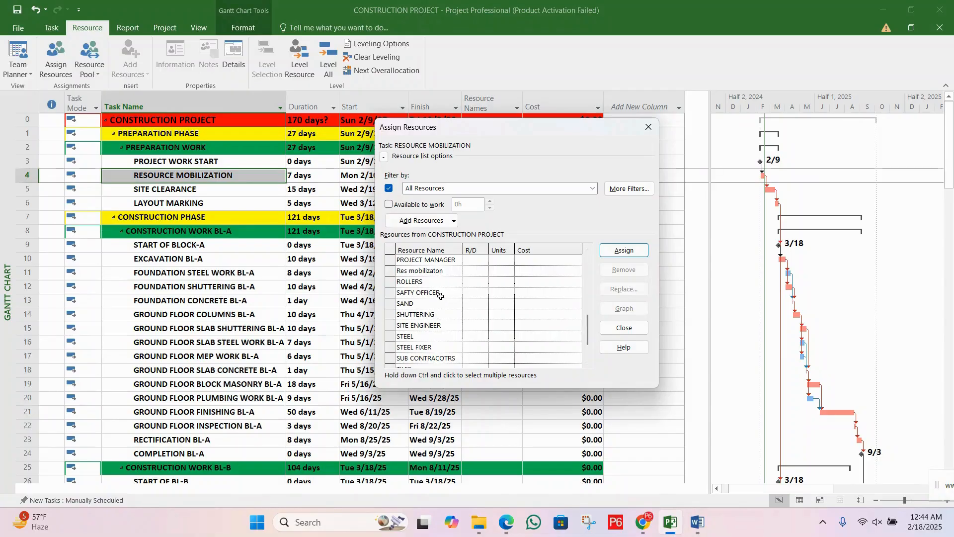
pyautogui.click(432, 272)
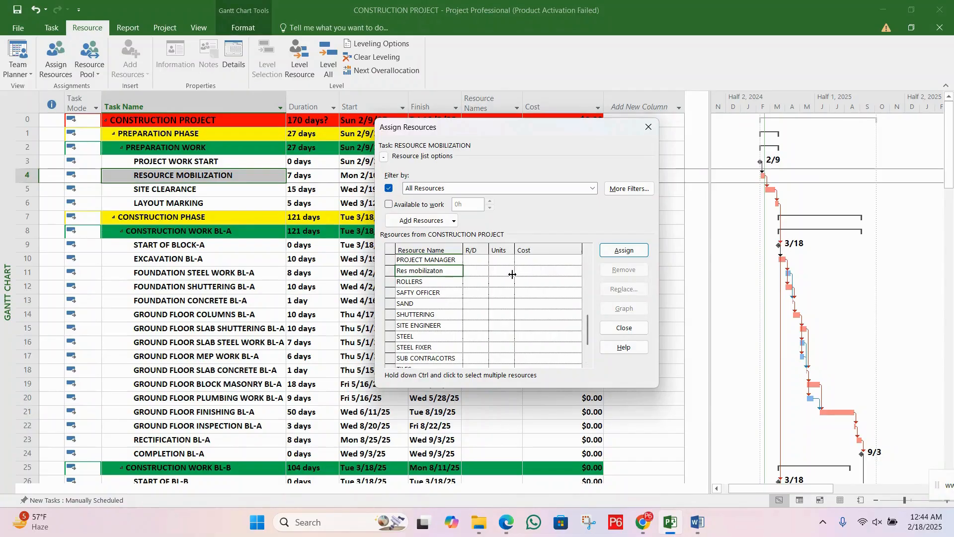
# Step: Assign the Res mobilizaton resource to the RESOURCE MOBILIZATION task with a cost of $10,000
pyautogui.click(546, 272)
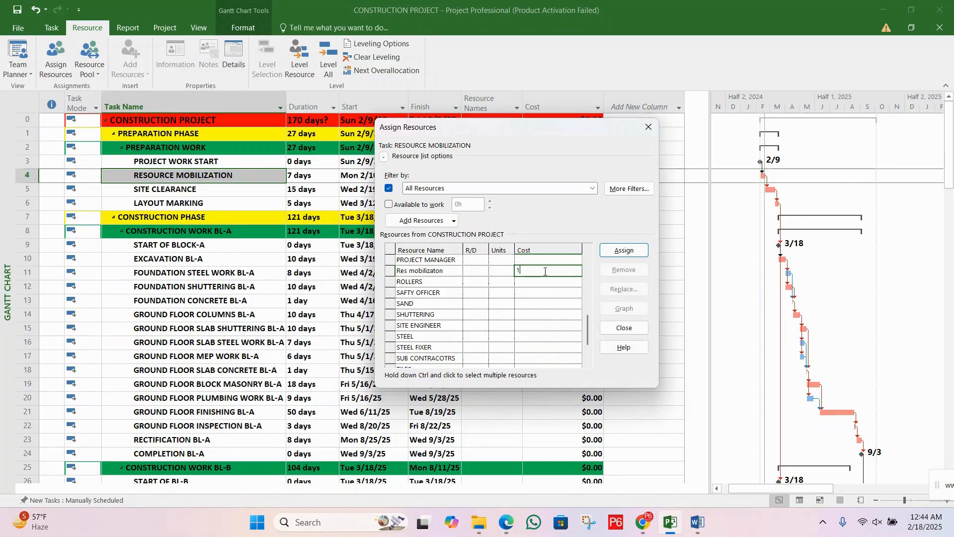
pyautogui.write('10000')
pyautogui.press('Return')
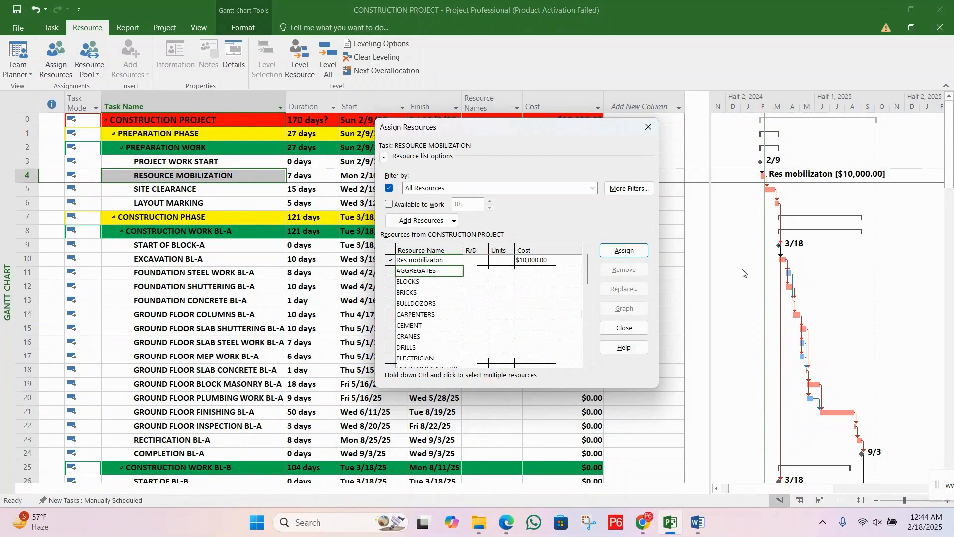
pyautogui.click(547, 261)
pyautogui.click(536, 265)
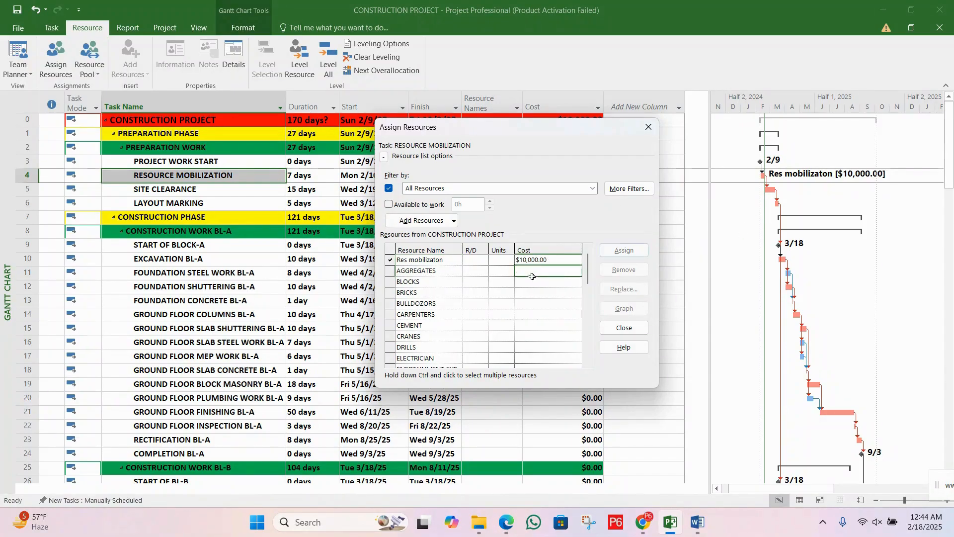
pyautogui.click(505, 259)
pyautogui.click(507, 270)
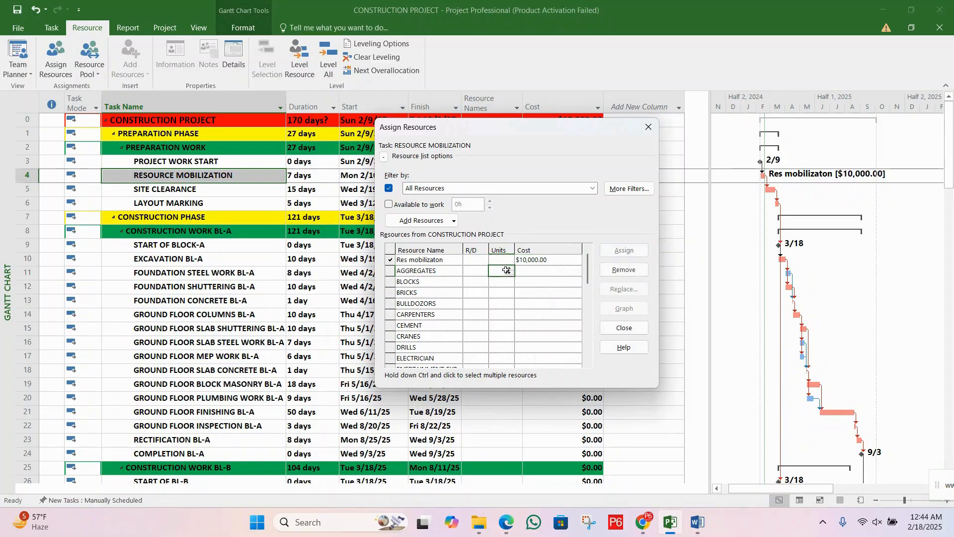
pyautogui.click(525, 259)
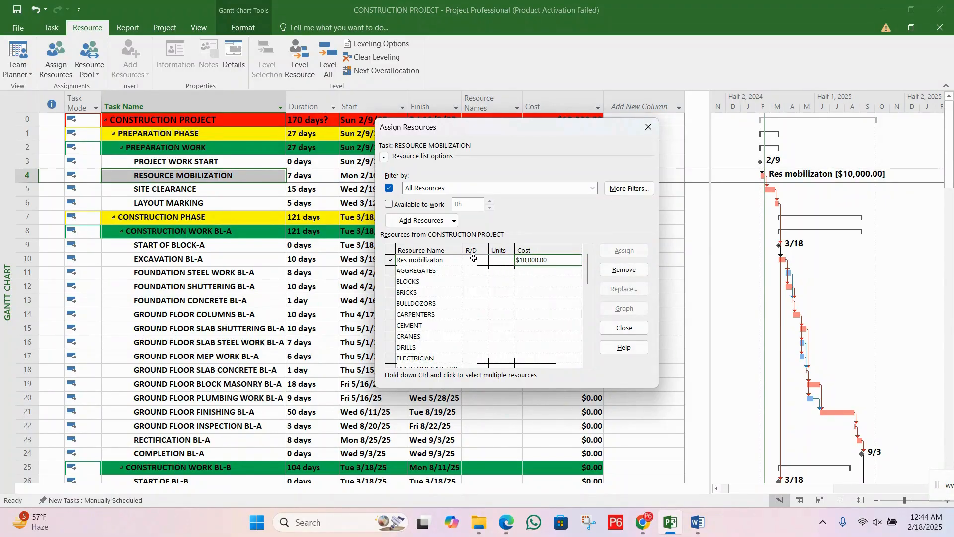
pyautogui.click(474, 258)
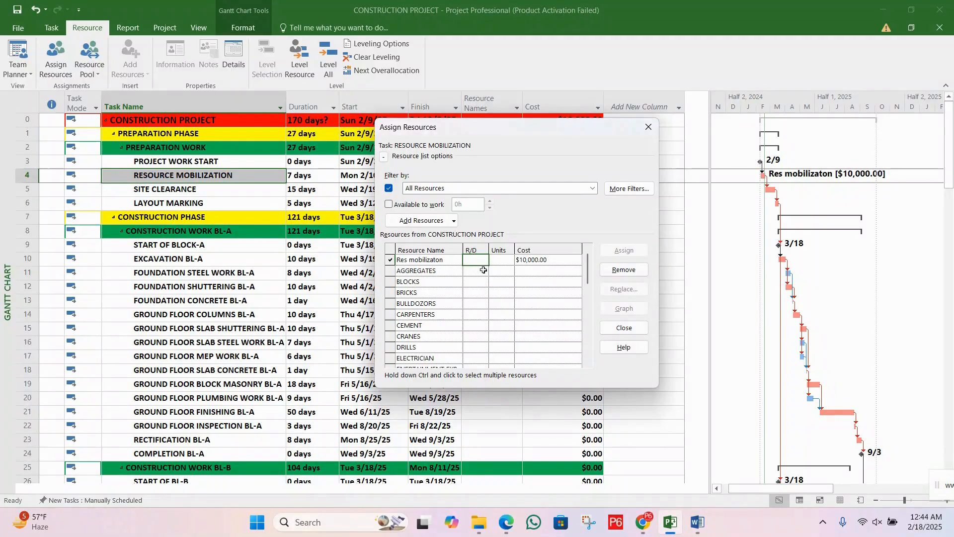
pyautogui.click(484, 269)
# Step: Open the Res mobilizaton resource's information, review its general and cost details, and close it without changes
pyautogui.click(479, 259)
pyautogui.doubleClick(479, 259)
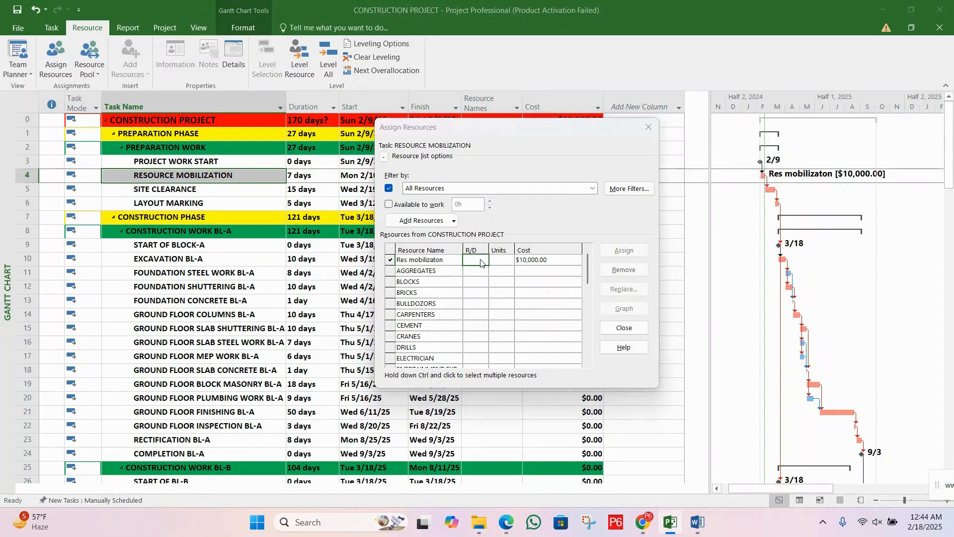
pyautogui.moveTo(477, 122); pyautogui.dragTo(476, 153)
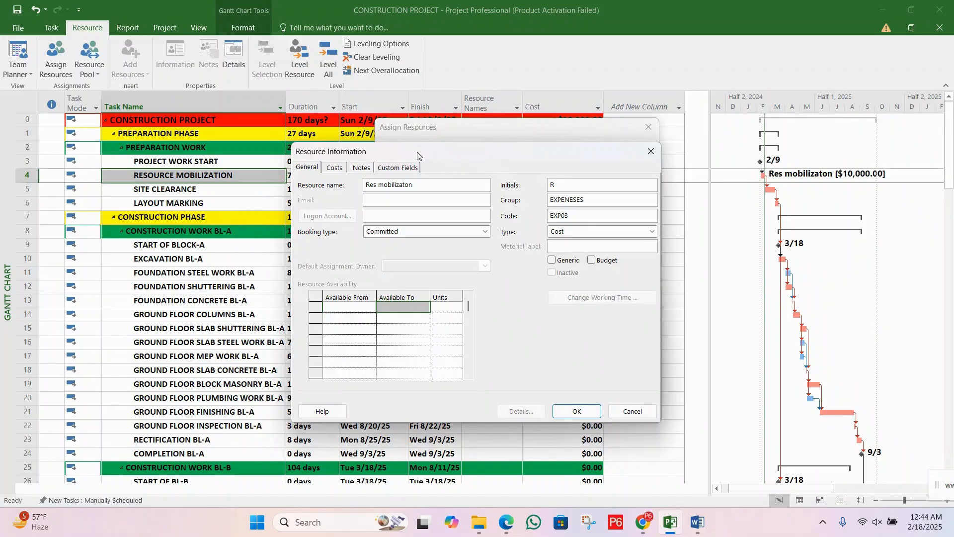
pyautogui.click(334, 168)
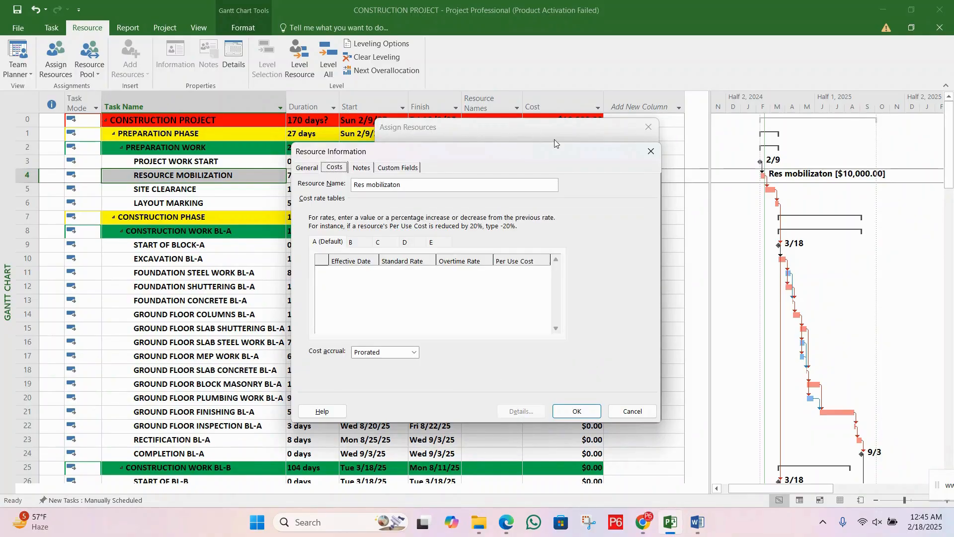
pyautogui.click(651, 152)
# Step: Find GENERAL LABOUR in the resource list and assign 5 units of it to the RESOURCE MOBILIZATION task
pyautogui.click(490, 275)
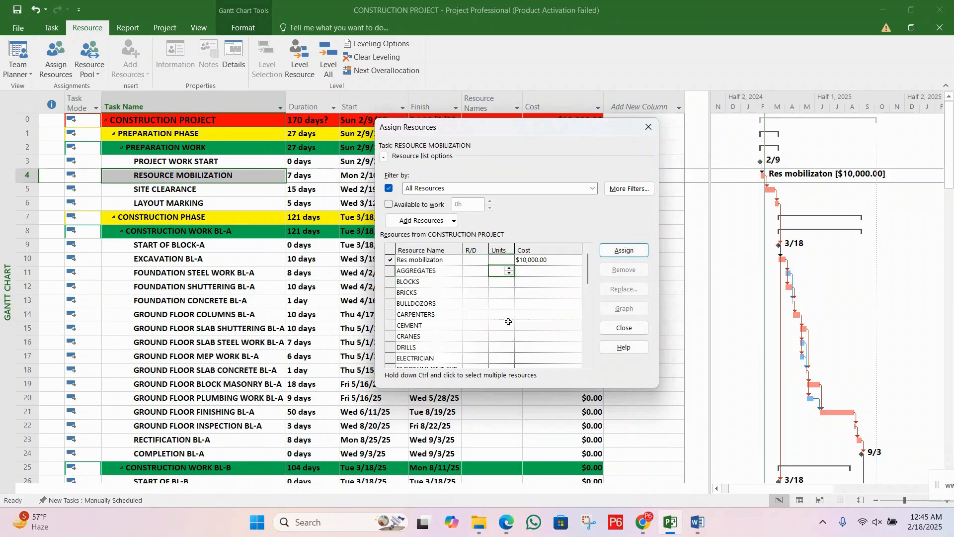
pyautogui.moveTo(587, 264); pyautogui.dragTo(572, 279)
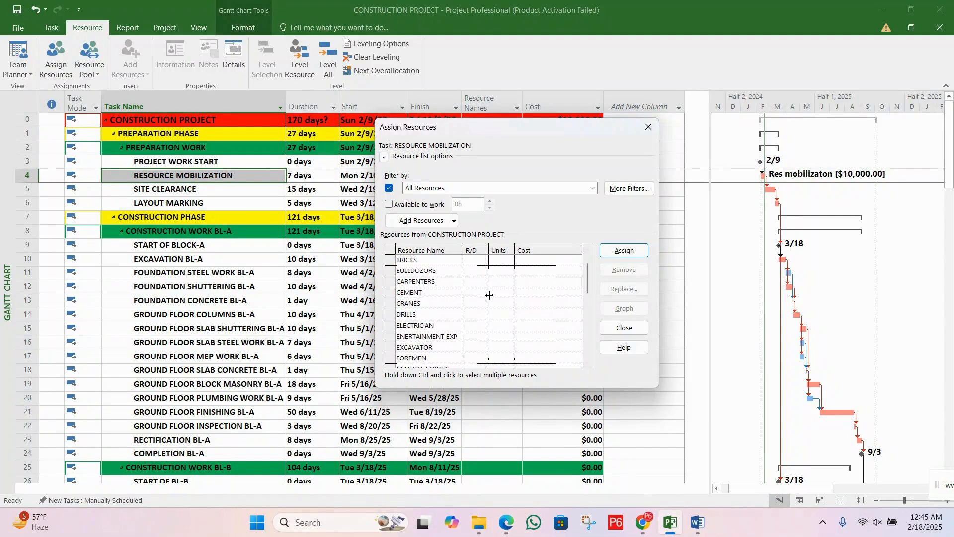
pyautogui.click(440, 304)
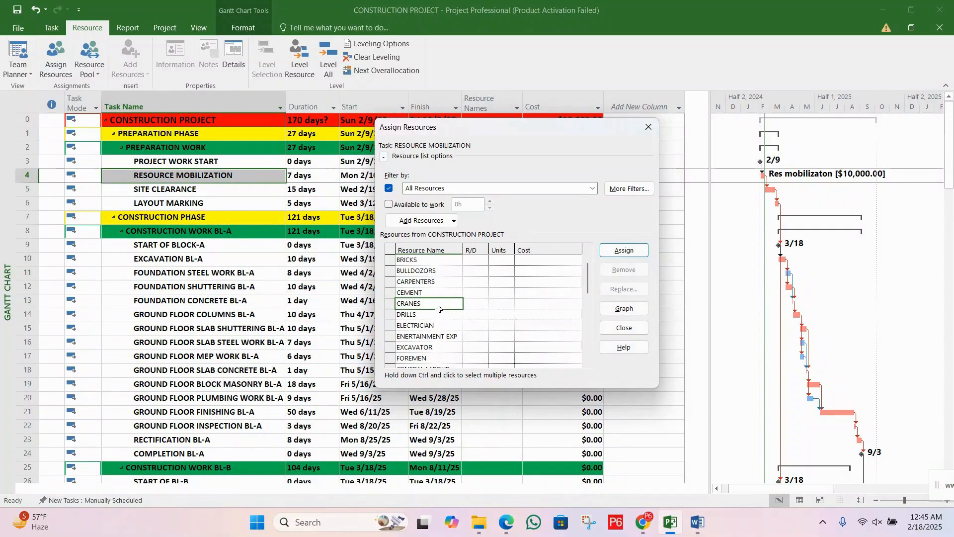
pyautogui.click(588, 363)
pyautogui.click(588, 363)
pyautogui.click(586, 363)
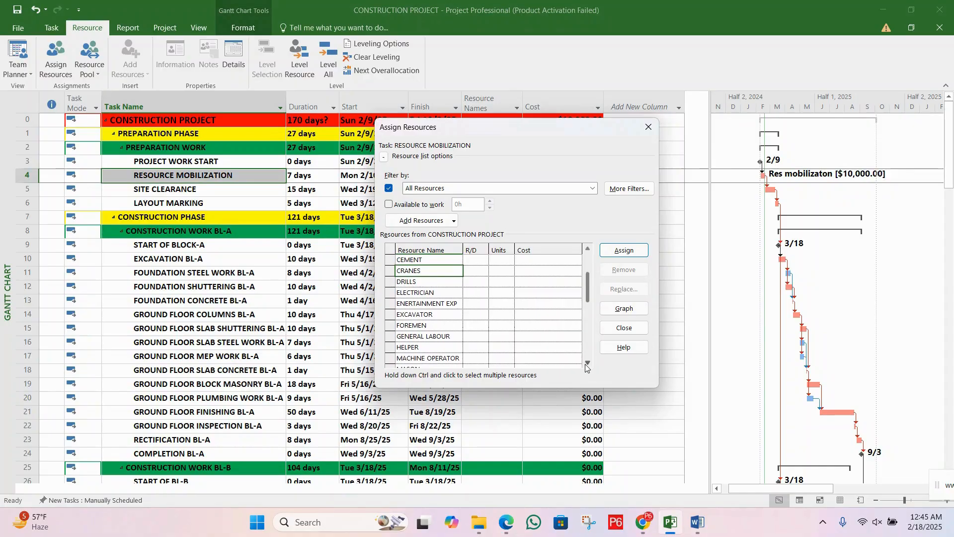
pyautogui.click(505, 337)
pyautogui.click(510, 334)
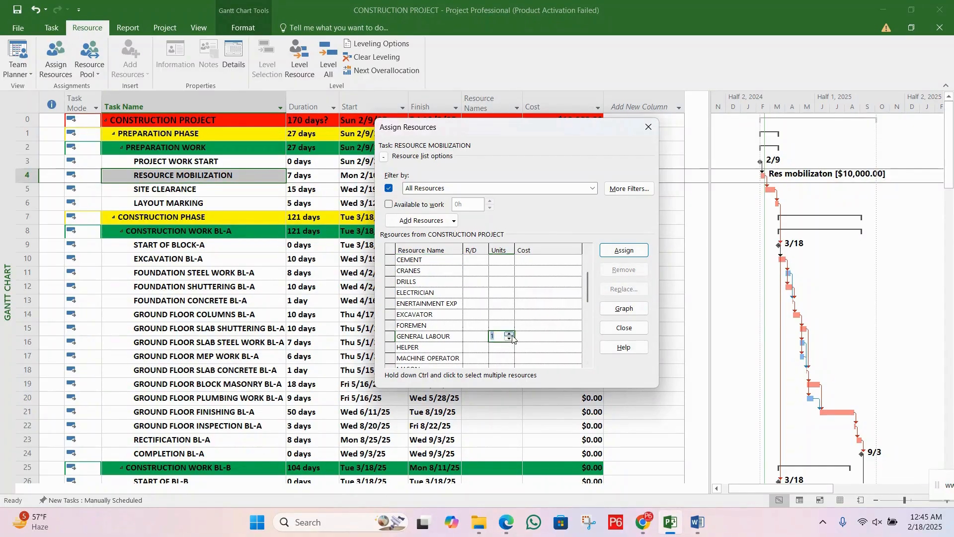
pyautogui.click(510, 334)
pyautogui.click(510, 334)
pyautogui.click(510, 334)
pyautogui.click(527, 334)
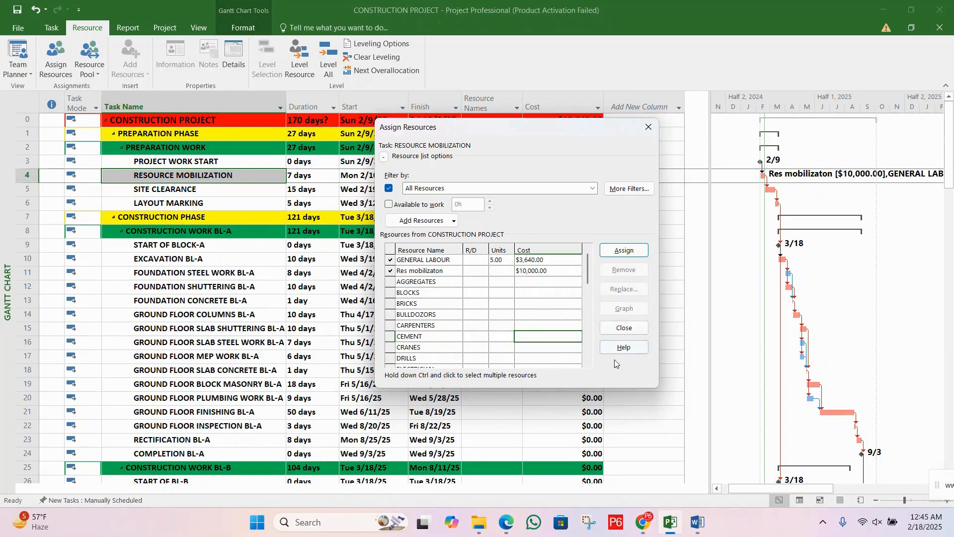
# Step: Find HELPER in the resource list and assign 3 units of it to the RESOURCE MOBILIZATION task
pyautogui.click(589, 363)
pyautogui.click(589, 363)
pyautogui.click(589, 363)
pyautogui.click(589, 363)
pyautogui.click(589, 362)
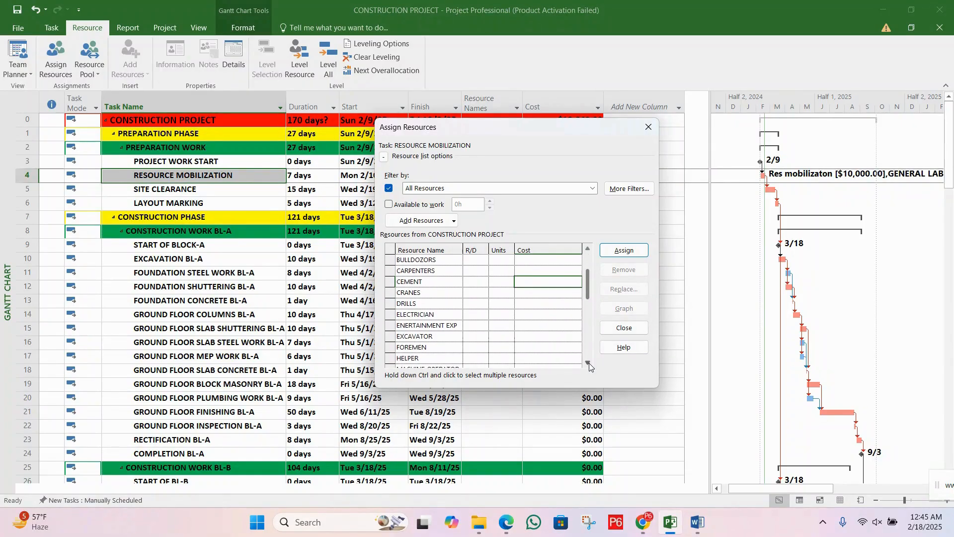
pyautogui.click(589, 363)
pyautogui.click(589, 363)
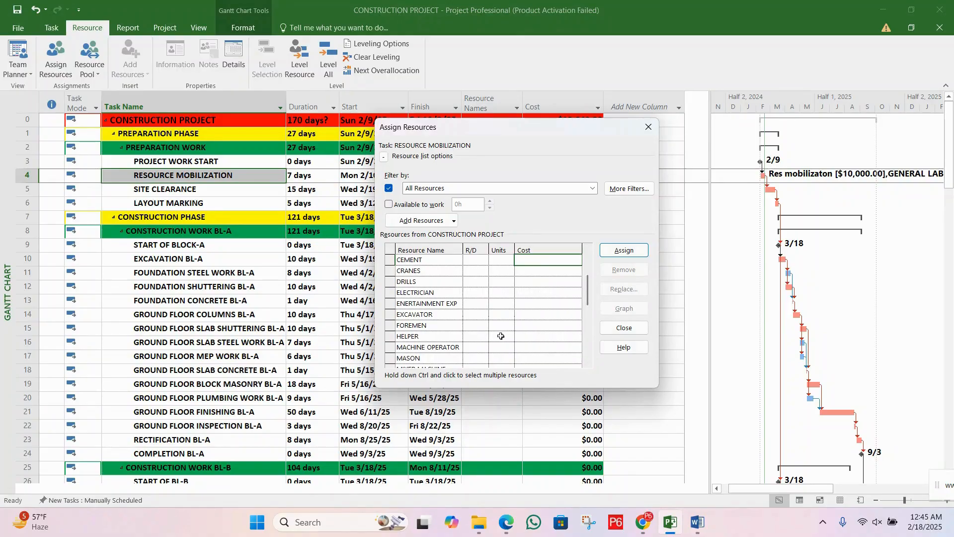
pyautogui.click(501, 336)
pyautogui.click(511, 334)
pyautogui.click(511, 334)
pyautogui.click(511, 335)
pyautogui.click(511, 335)
pyautogui.click(511, 335)
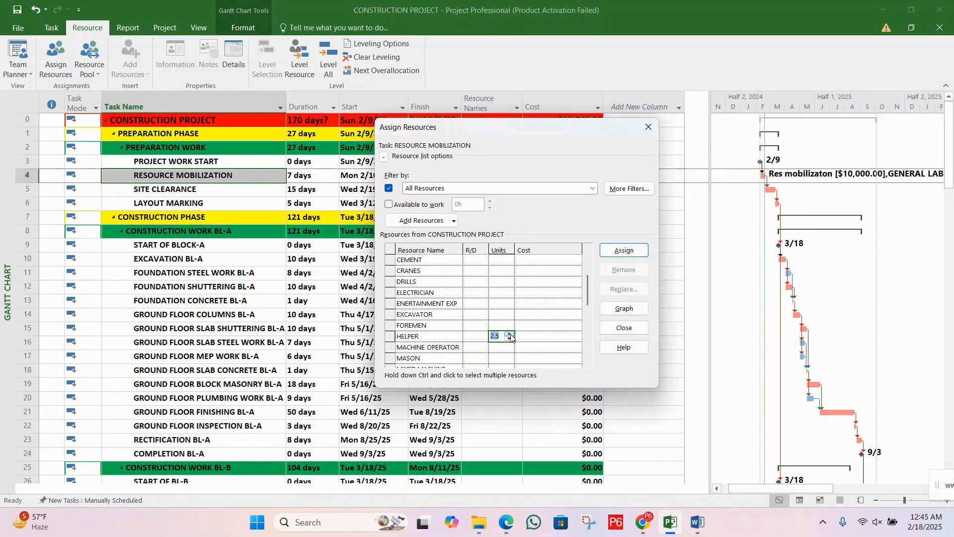
pyautogui.press('Return')
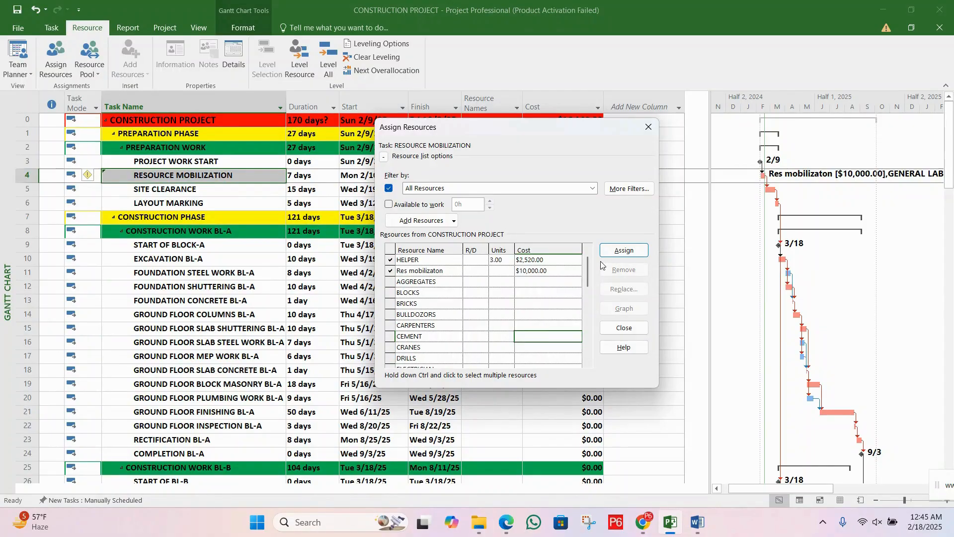
# Step: Review the units and costs of the three resources assigned to RESOURCE MOBILIZATION, then close the Assign Resources dialog
pyautogui.scroll(1, 589, 273)
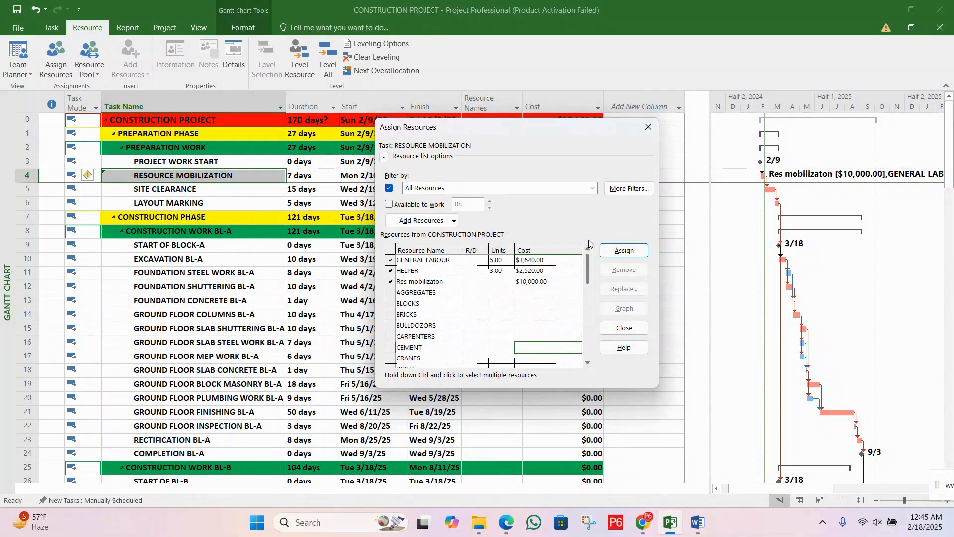
pyautogui.click(502, 260)
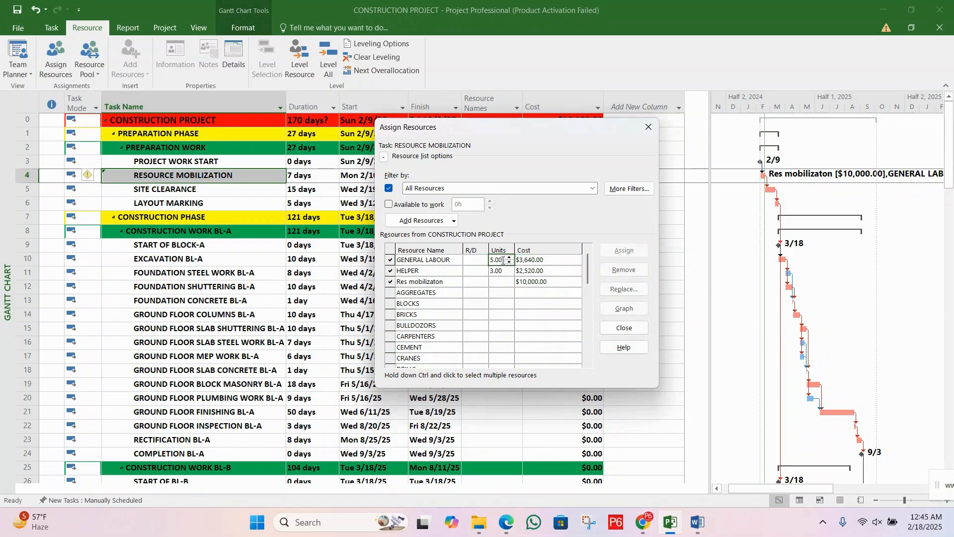
pyautogui.click(502, 271)
pyautogui.click(449, 260)
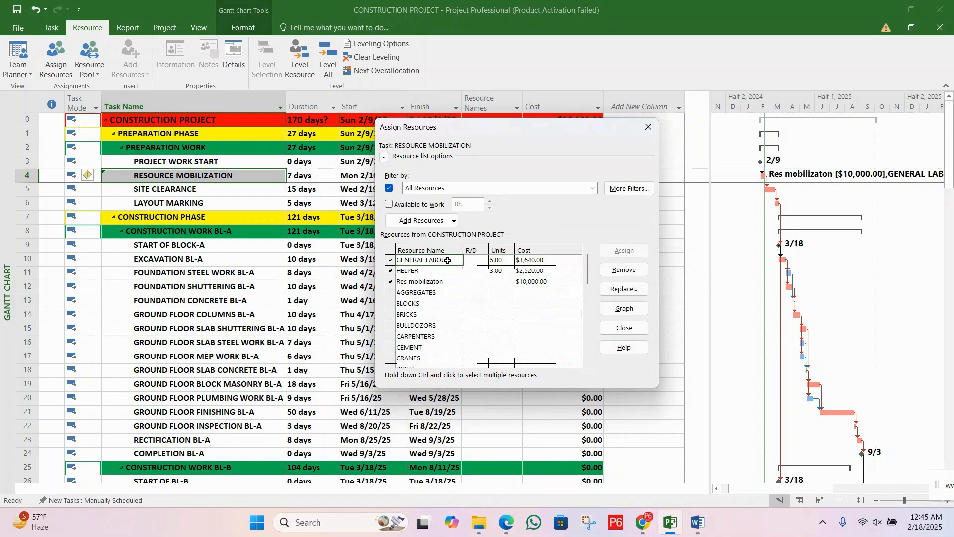
pyautogui.click(448, 269)
pyautogui.click(504, 273)
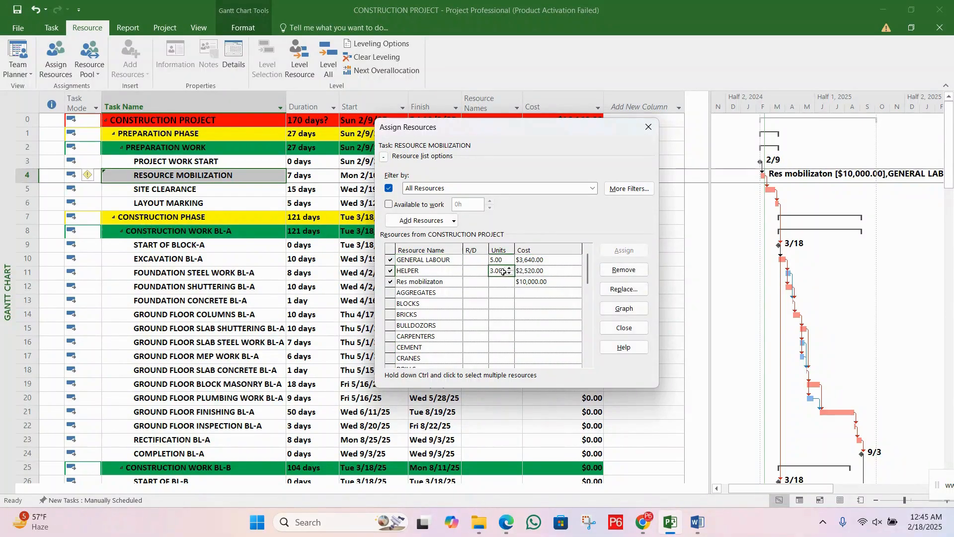
pyautogui.click(448, 283)
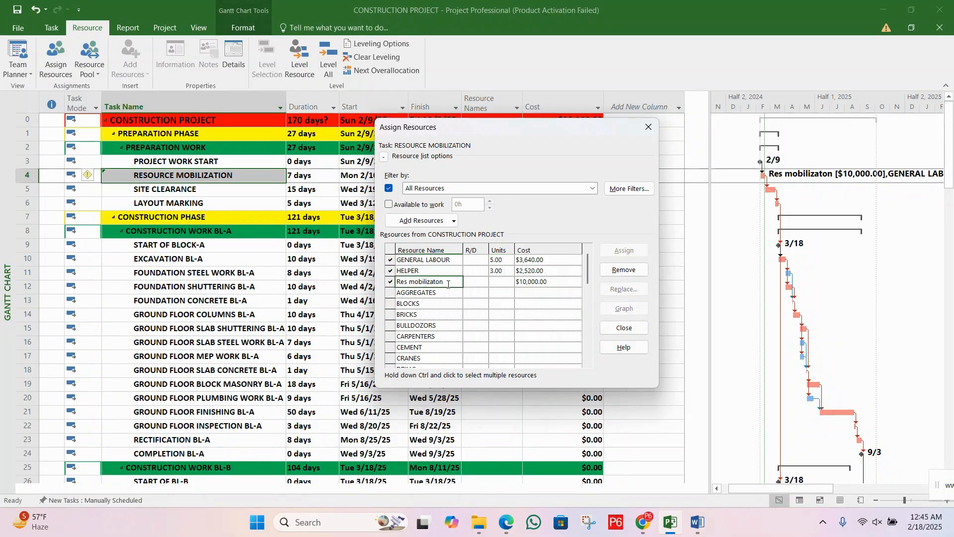
pyautogui.click(544, 283)
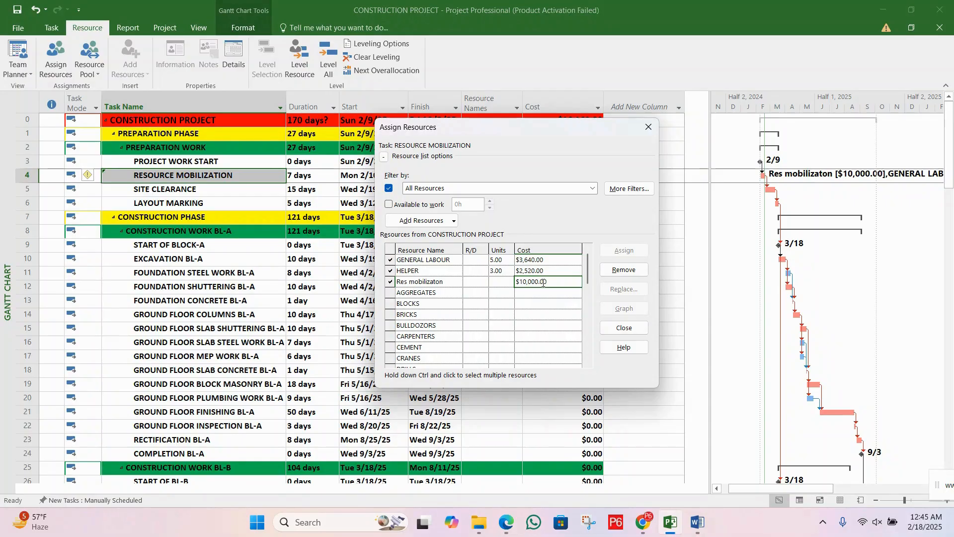
pyautogui.click(543, 291)
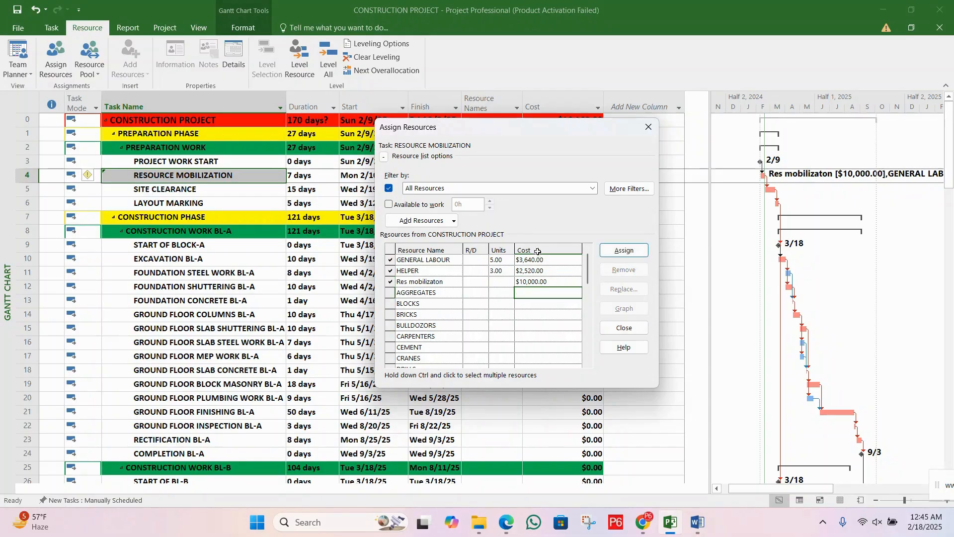
pyautogui.click(543, 283)
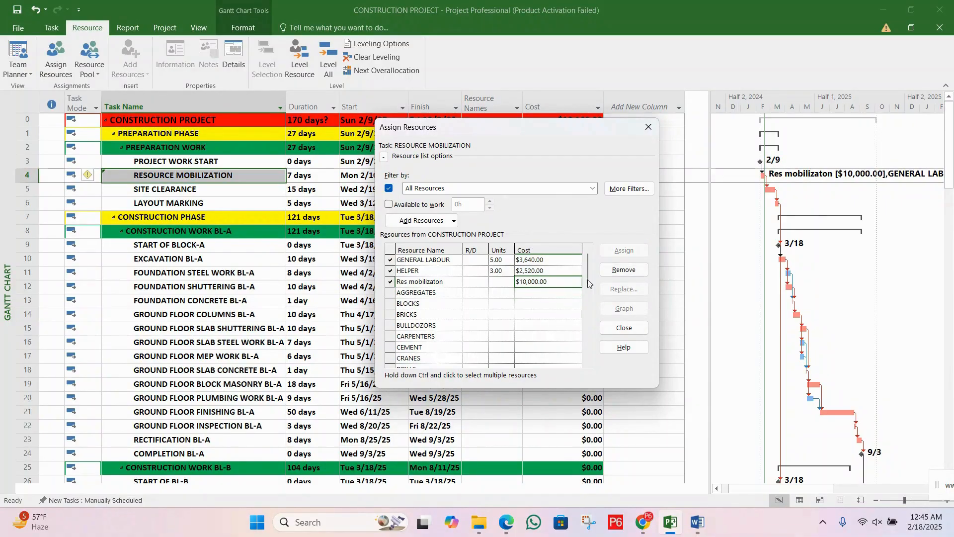
pyautogui.moveTo(551, 130); pyautogui.dragTo(531, 222)
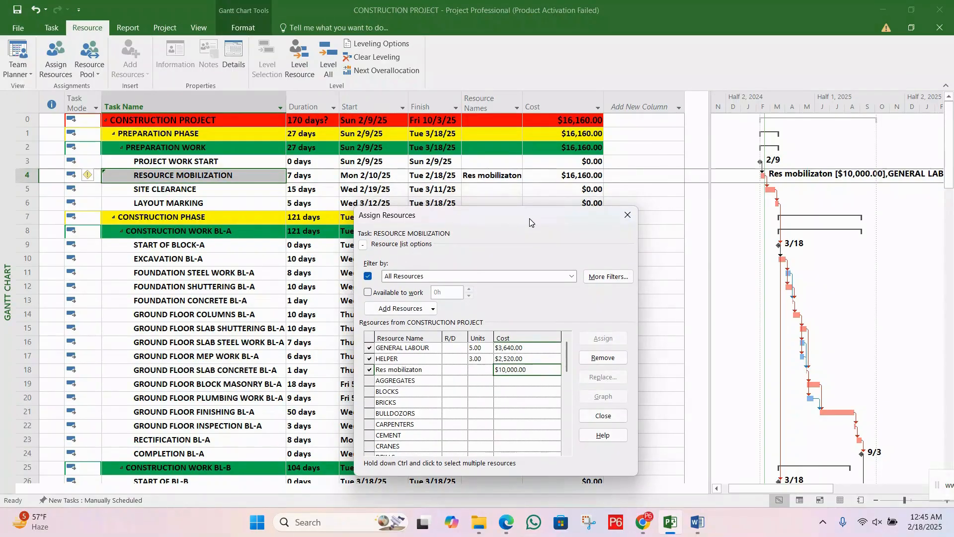
pyautogui.click(627, 219)
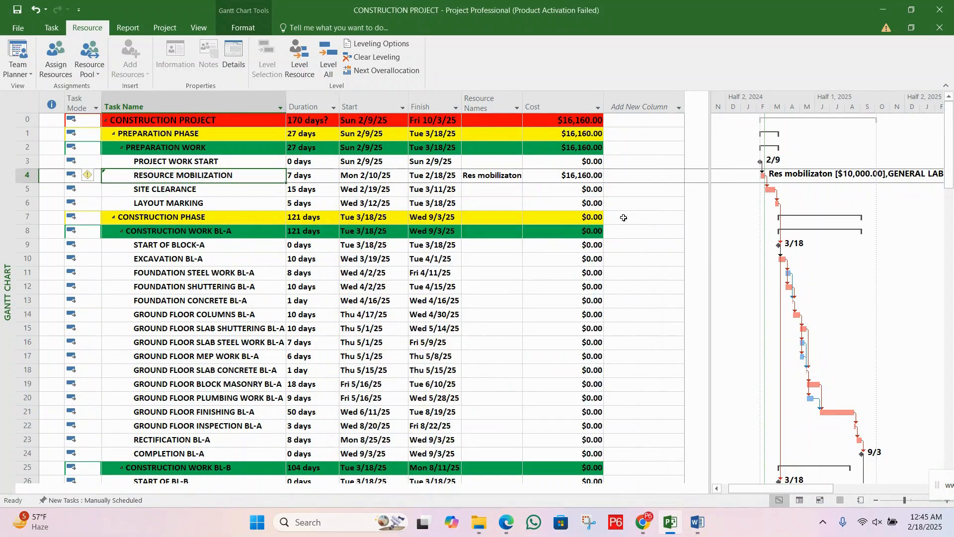
# Step: Check the resource names and total cost of the RESOURCE MOBILIZATION task in the Gantt Chart table
pyautogui.click(505, 188)
pyautogui.click(496, 173)
pyautogui.click(541, 175)
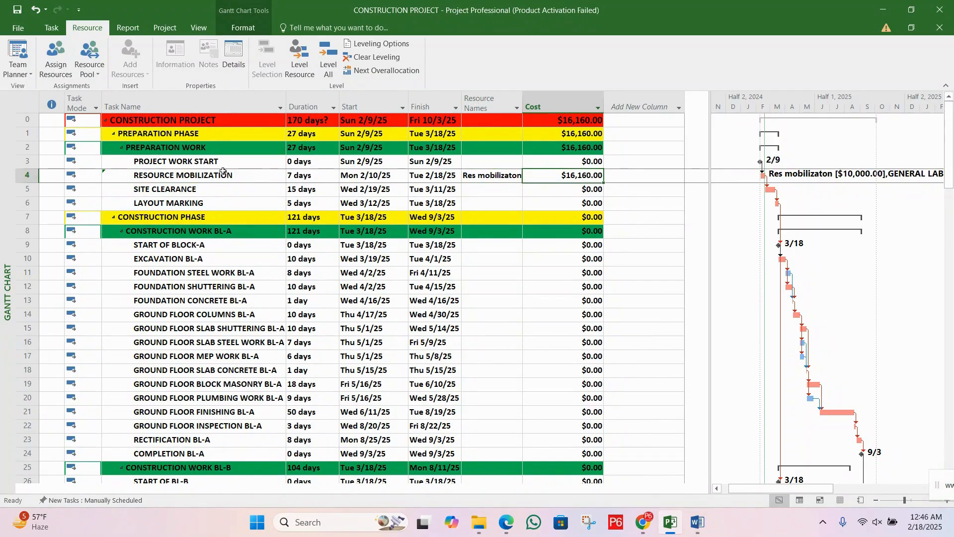
pyautogui.click(224, 188)
pyautogui.click(225, 176)
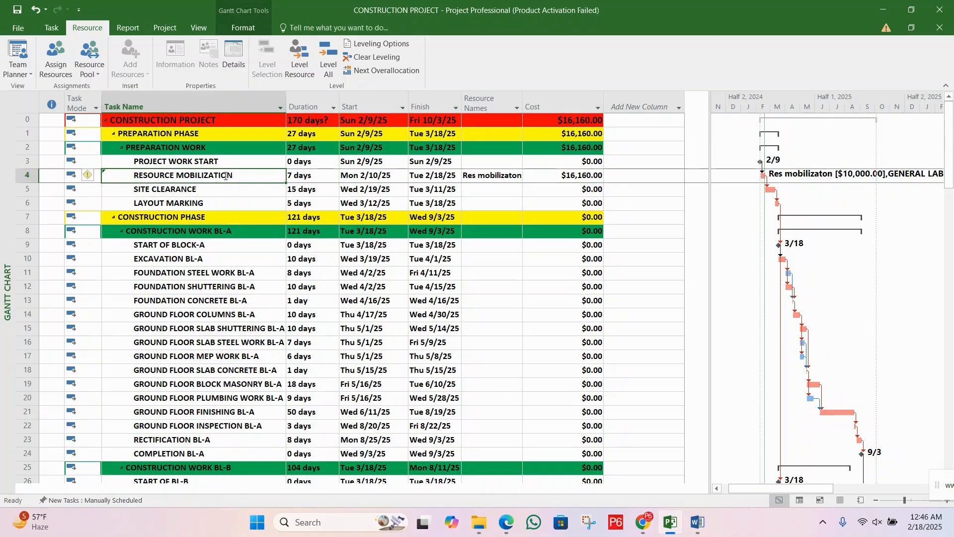
pyautogui.click(560, 177)
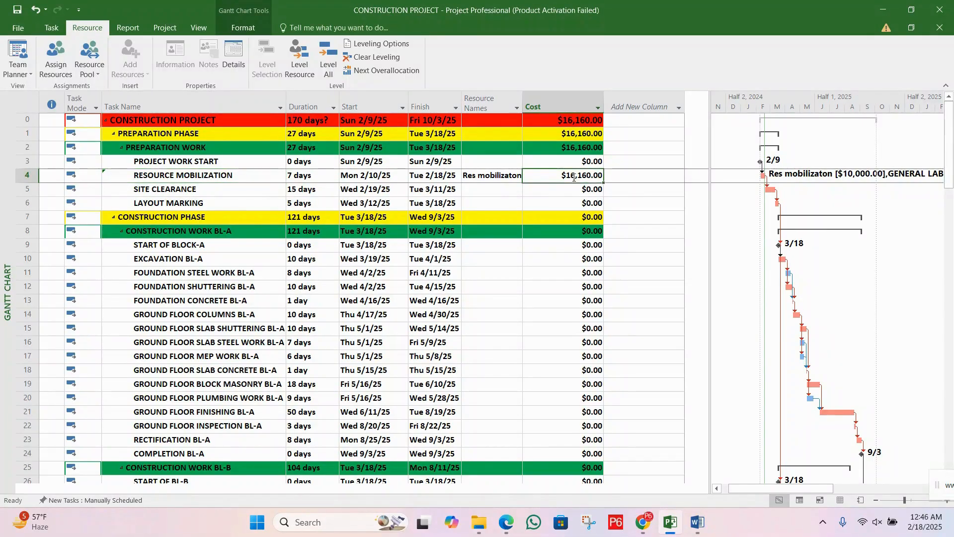
# Step: Select the SITE CLEARANCE task and open the Assign Resources dialog for it
pyautogui.click(281, 190)
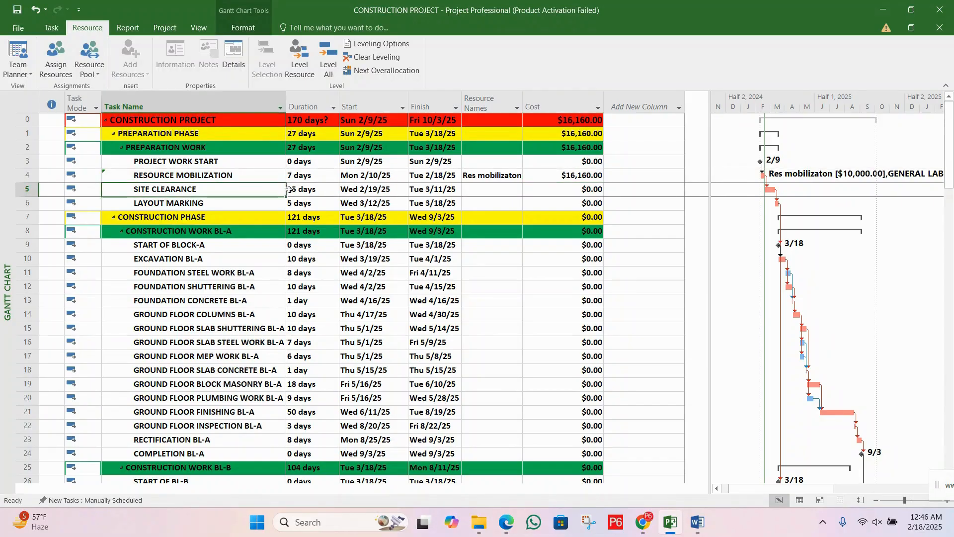
pyautogui.click(329, 176)
pyautogui.click(266, 194)
pyautogui.click(56, 73)
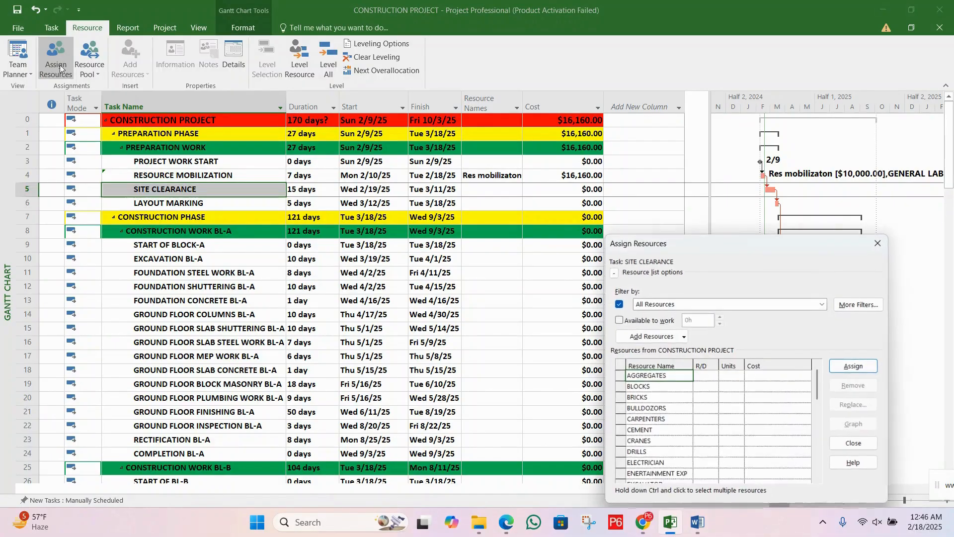
# Step: Assign 1 unit of SITE ENGINEER to the SITE CLEARANCE task
pyautogui.moveTo(680, 245); pyautogui.dragTo(442, 220)
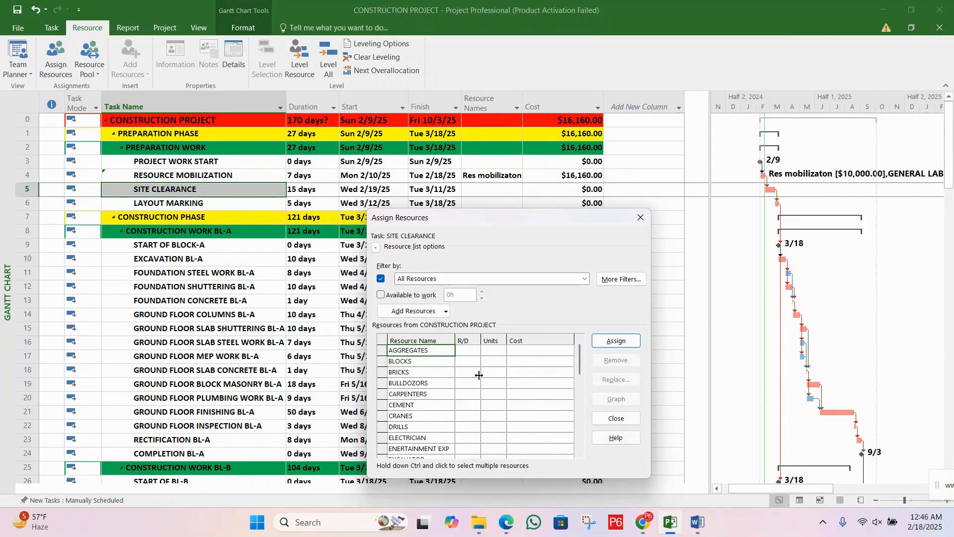
pyautogui.moveTo(580, 359); pyautogui.dragTo(585, 451)
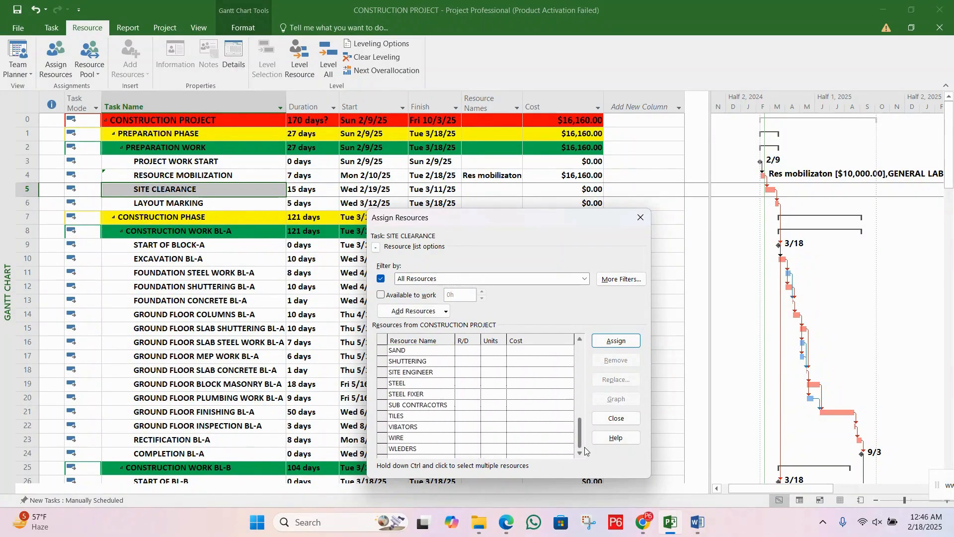
pyautogui.click(495, 373)
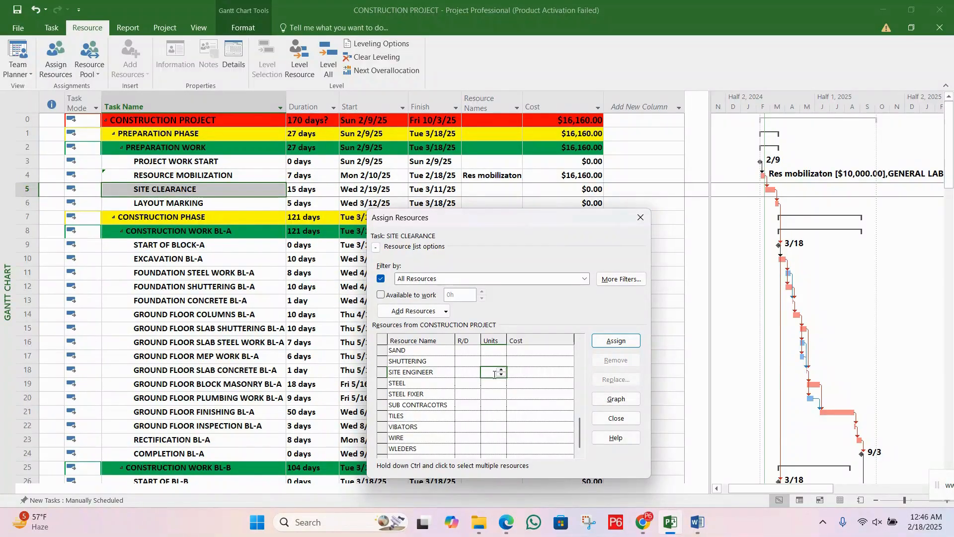
pyautogui.write('1')
pyautogui.click(616, 341)
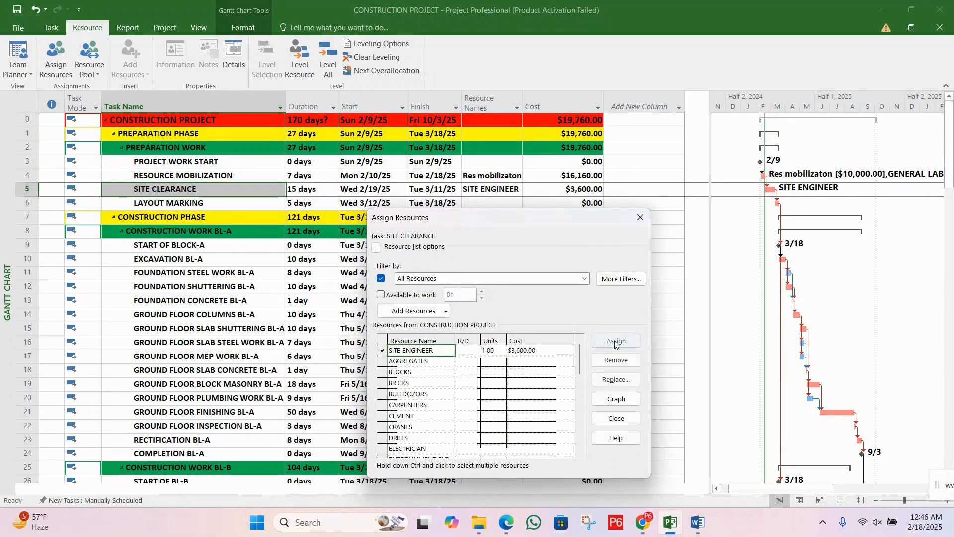
# Step: Find PROJECT MANAGER in the resource list and assign 1 unit of it to the SITE CLEARANCE task
pyautogui.moveTo(582, 360); pyautogui.dragTo(583, 469)
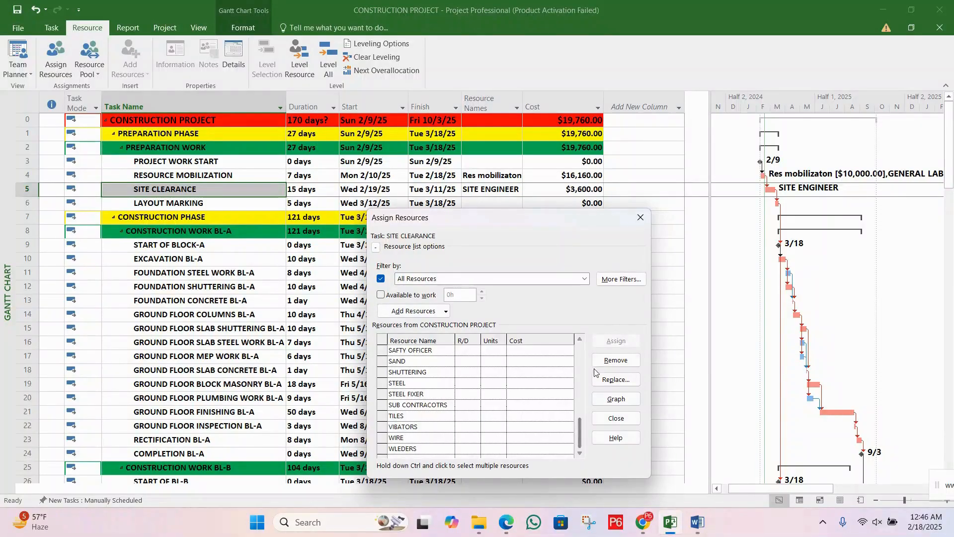
pyautogui.click(583, 340)
pyautogui.click(583, 341)
pyautogui.click(583, 340)
pyautogui.click(584, 340)
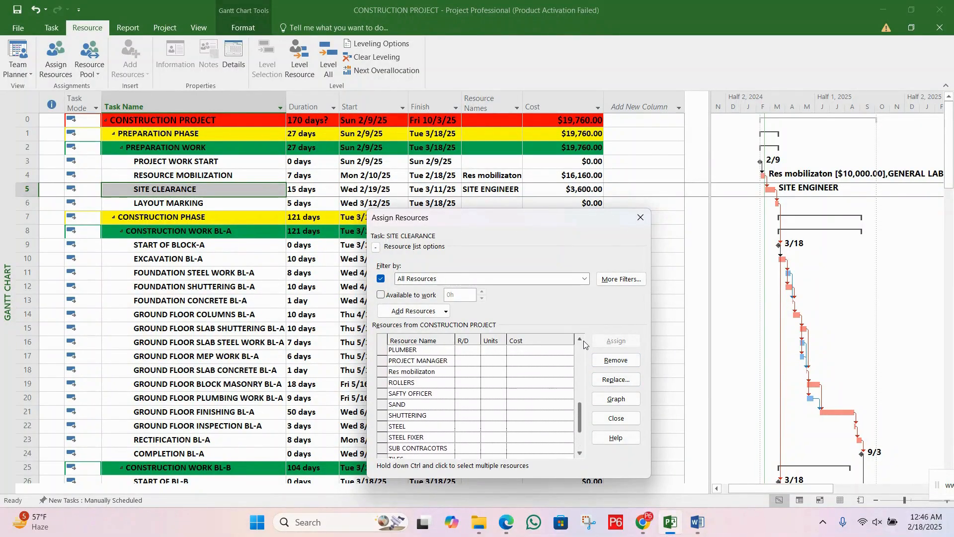
pyautogui.click(584, 341)
pyautogui.click(584, 341)
pyautogui.click(584, 341)
pyautogui.click(493, 393)
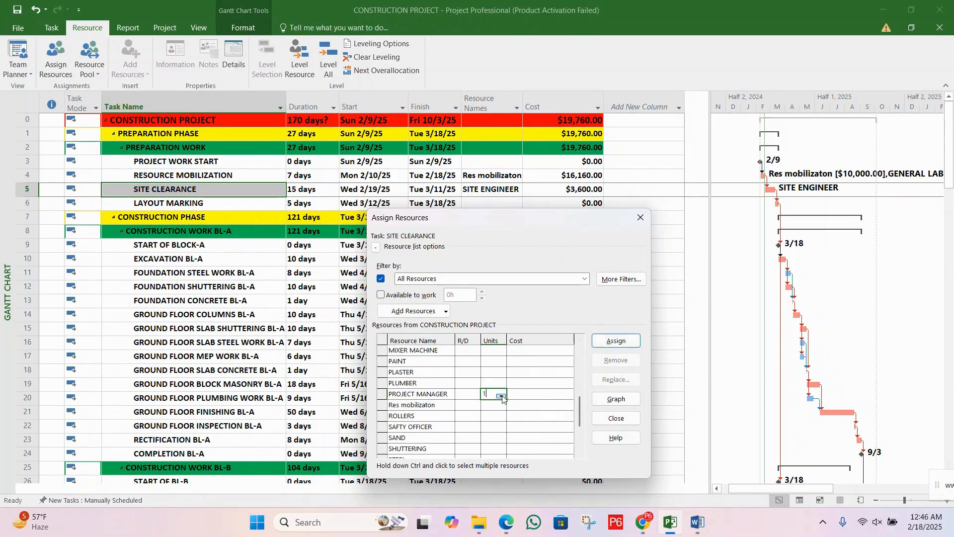
pyautogui.write('1')
pyautogui.click(603, 343)
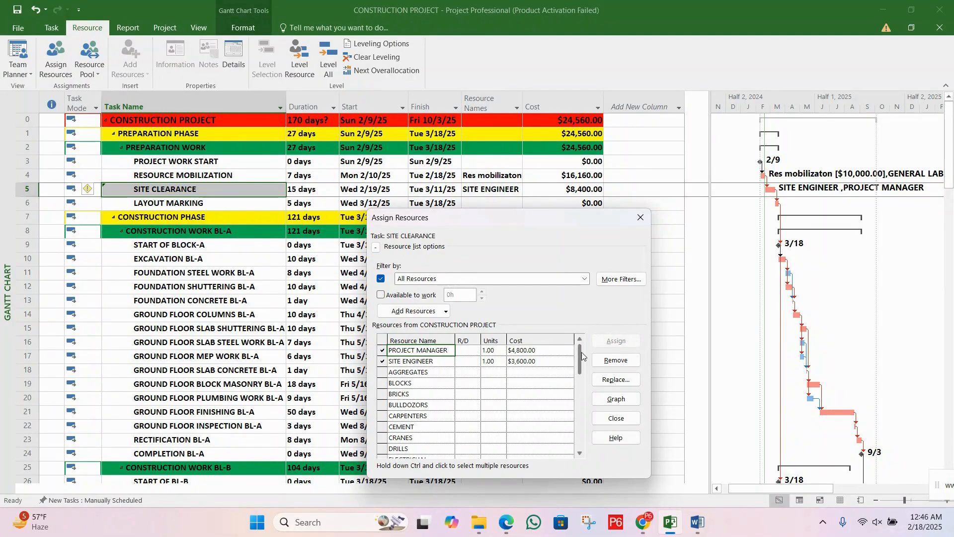
# Step: Find EXCAVATOR in the resource list and assign 1 unit of it to the SITE CLEARANCE task
pyautogui.moveTo(581, 353); pyautogui.dragTo(598, 430)
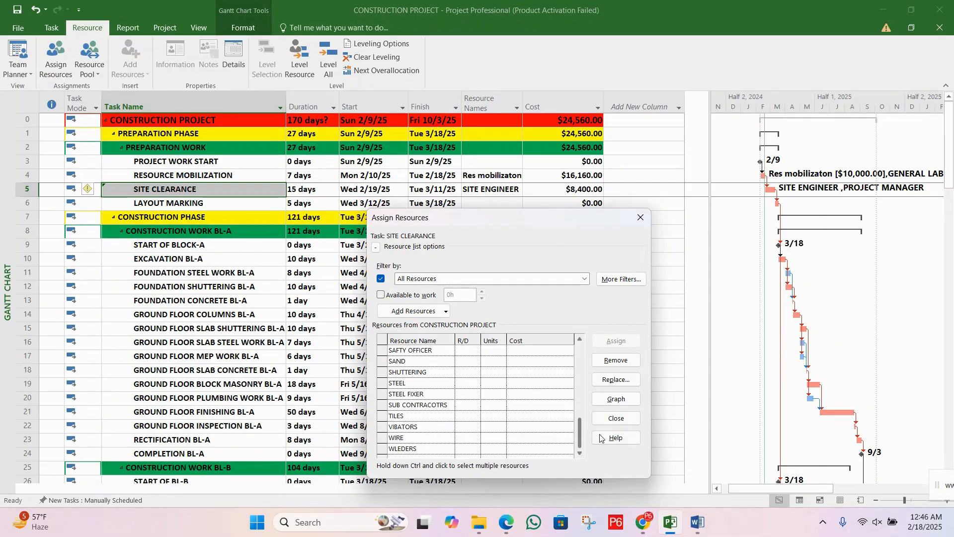
pyautogui.click(580, 341)
pyautogui.click(580, 341)
pyautogui.click(580, 341)
pyautogui.click(580, 341)
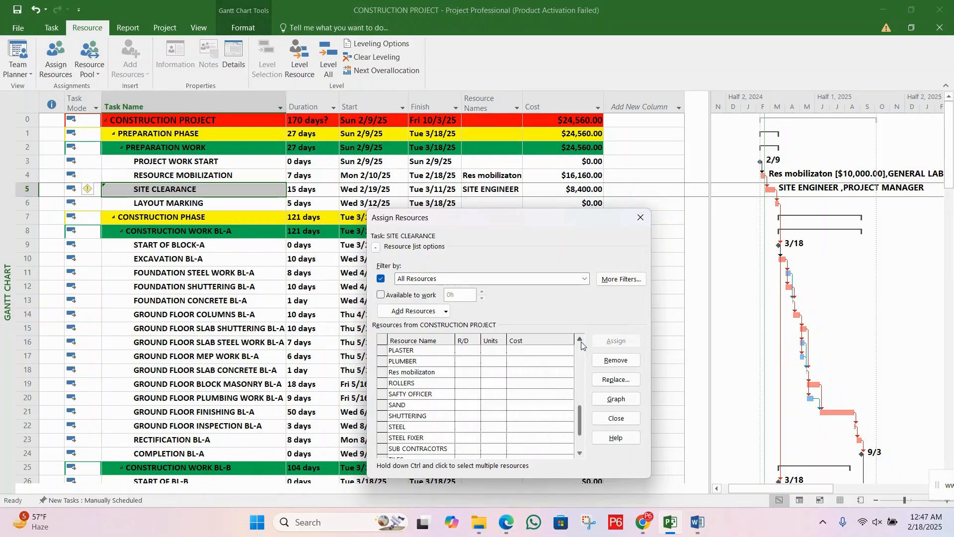
pyautogui.click(580, 340)
pyautogui.click(580, 341)
pyautogui.click(580, 341)
pyautogui.click(580, 341)
pyautogui.click(580, 341)
pyautogui.click(580, 341)
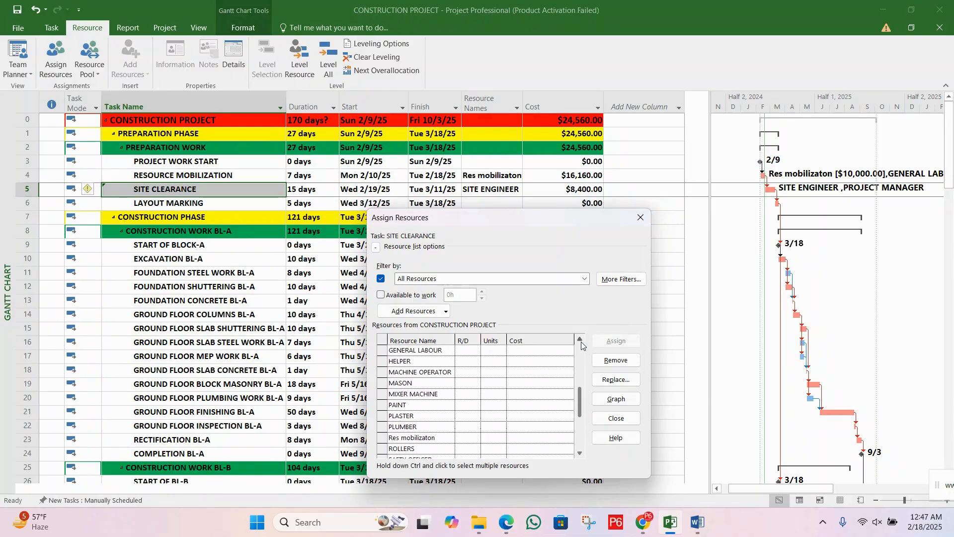
pyautogui.click(580, 341)
pyautogui.click(497, 383)
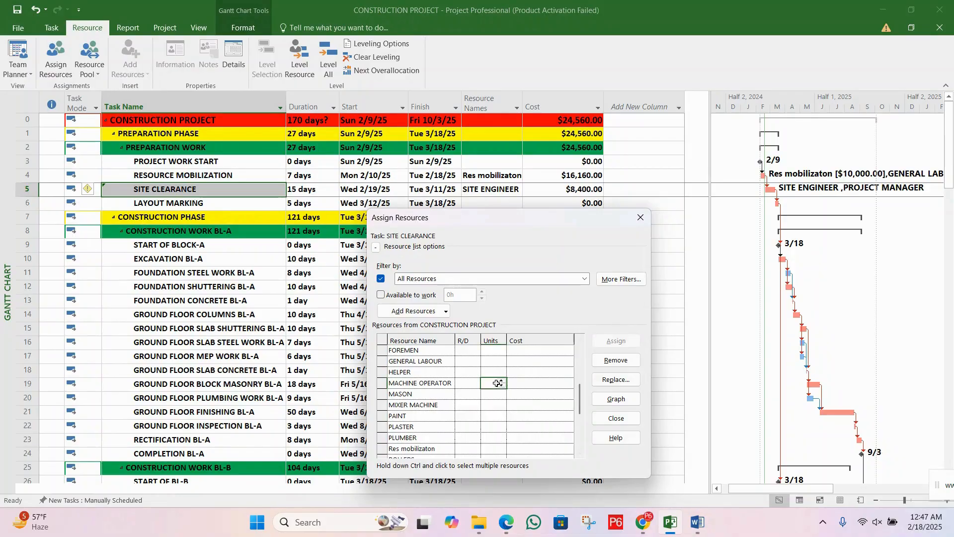
pyautogui.click(497, 382)
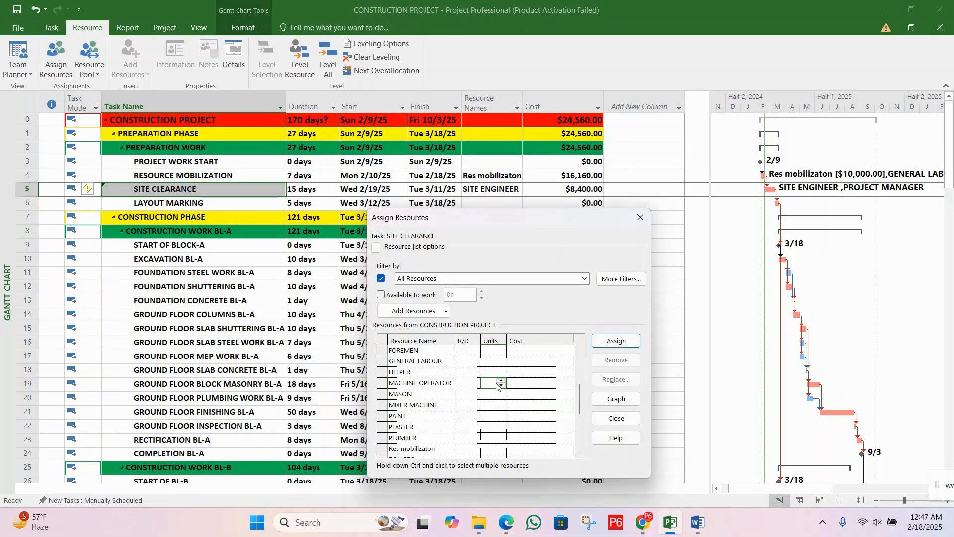
pyautogui.click(581, 341)
pyautogui.click(580, 341)
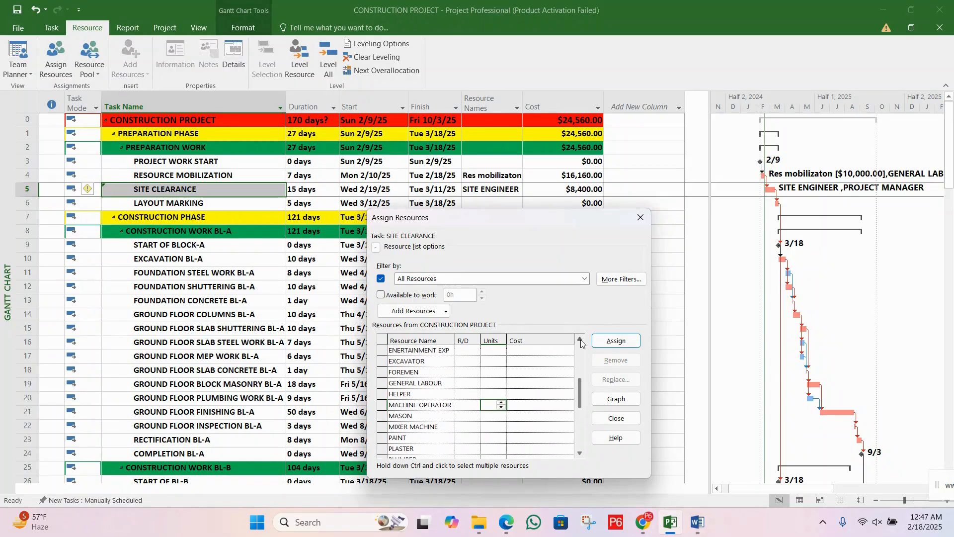
pyautogui.click(581, 341)
pyautogui.click(493, 374)
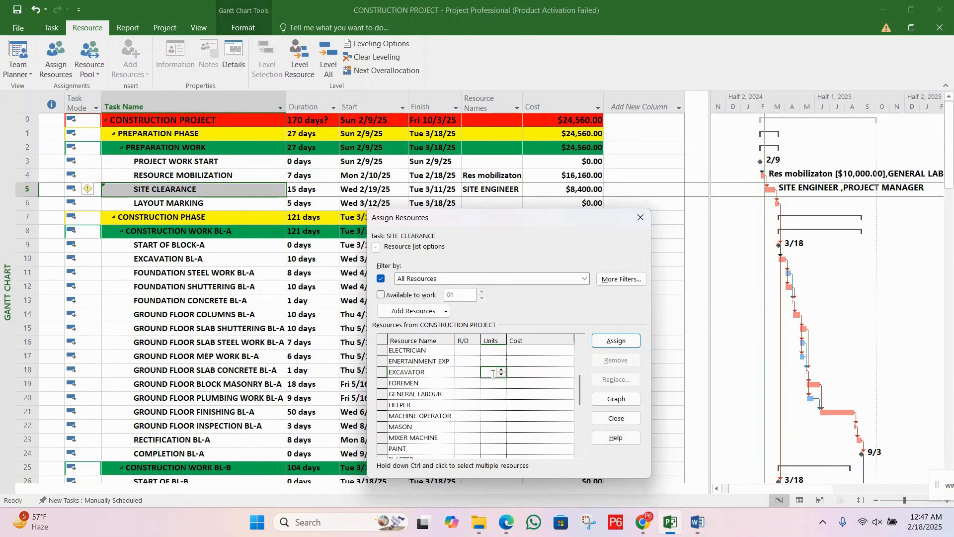
pyautogui.click(616, 342)
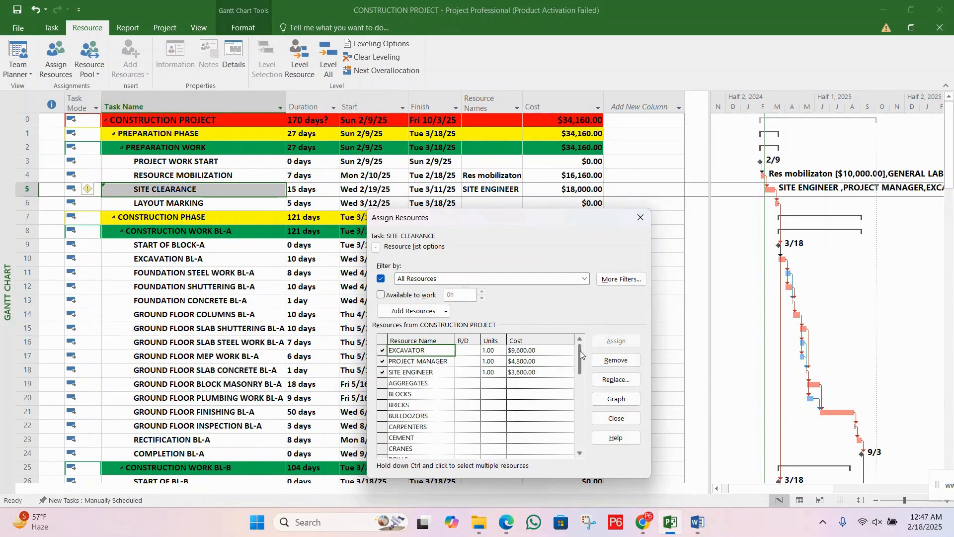
# Step: Find BULLDOZORS in the resource list and assign 1 unit of it to the SITE CLEARANCE task
pyautogui.moveTo(580, 350); pyautogui.dragTo(583, 378)
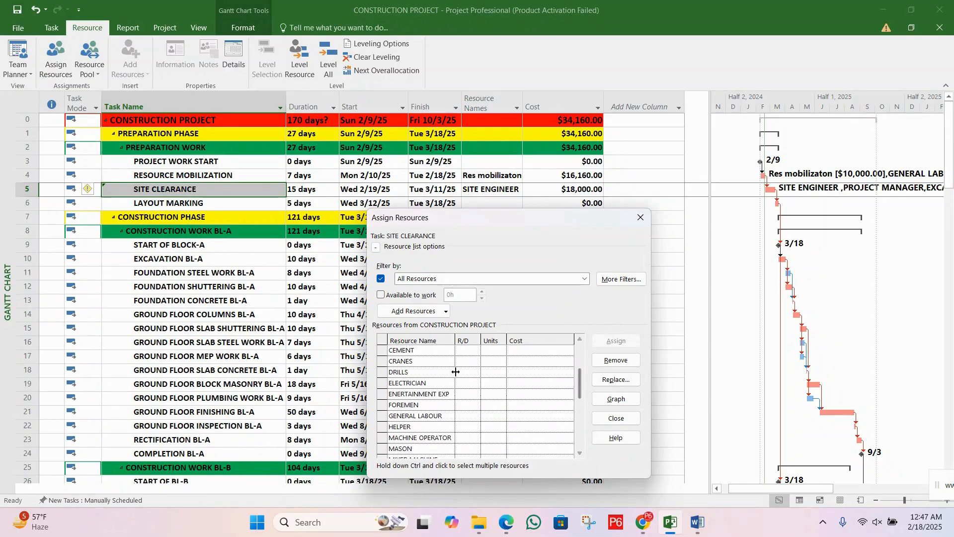
pyautogui.click(424, 416)
pyautogui.click(422, 394)
pyautogui.click(422, 362)
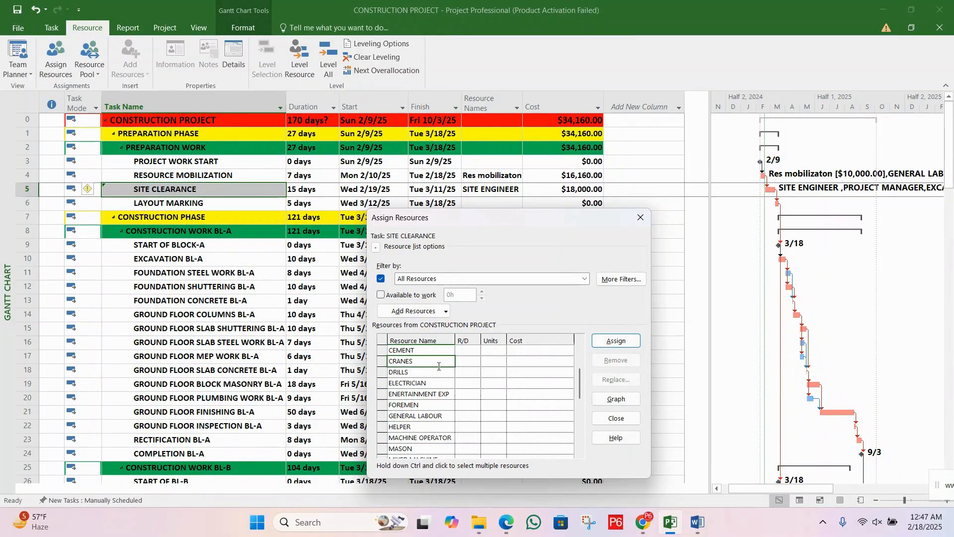
pyautogui.moveTo(581, 383); pyautogui.dragTo(584, 365)
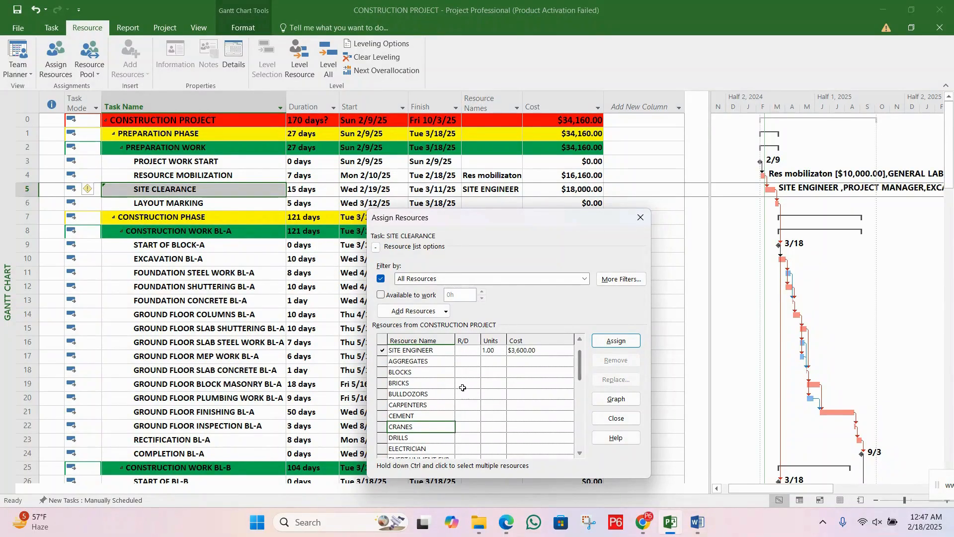
pyautogui.click(426, 394)
pyautogui.click(492, 394)
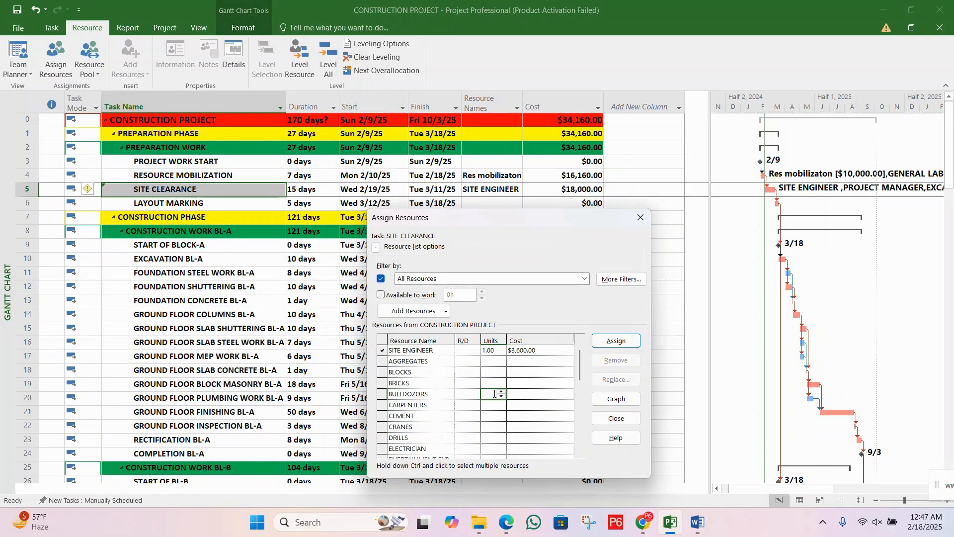
pyautogui.write('1')
pyautogui.click(620, 343)
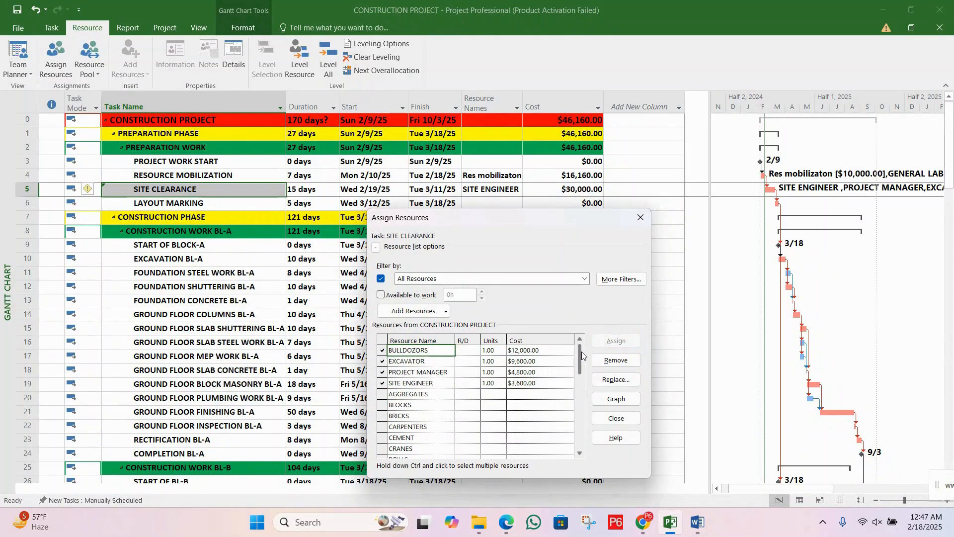
# Step: Find MACHINE OPERATOR in the resource list and assign 2 units of it to the SITE CLEARANCE task
pyautogui.click(490, 372)
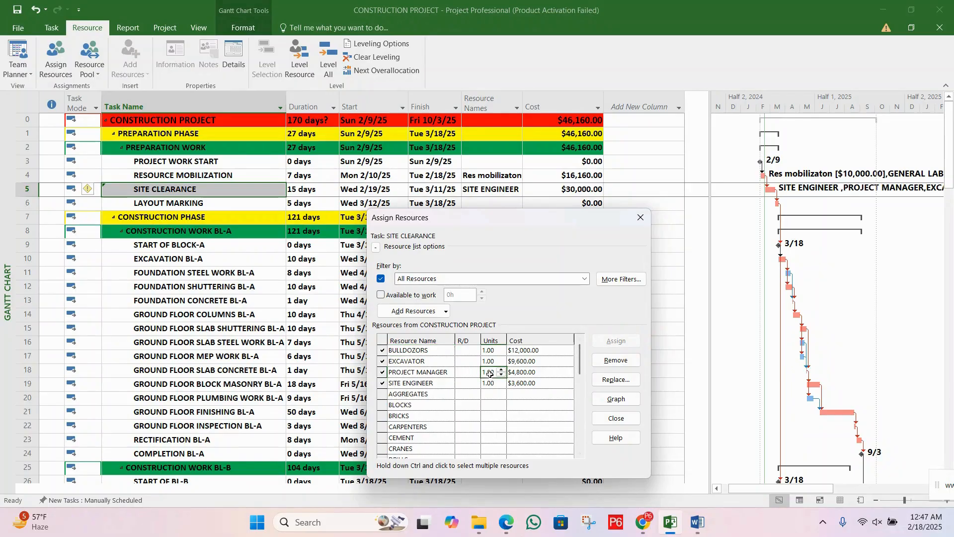
pyautogui.click(436, 362)
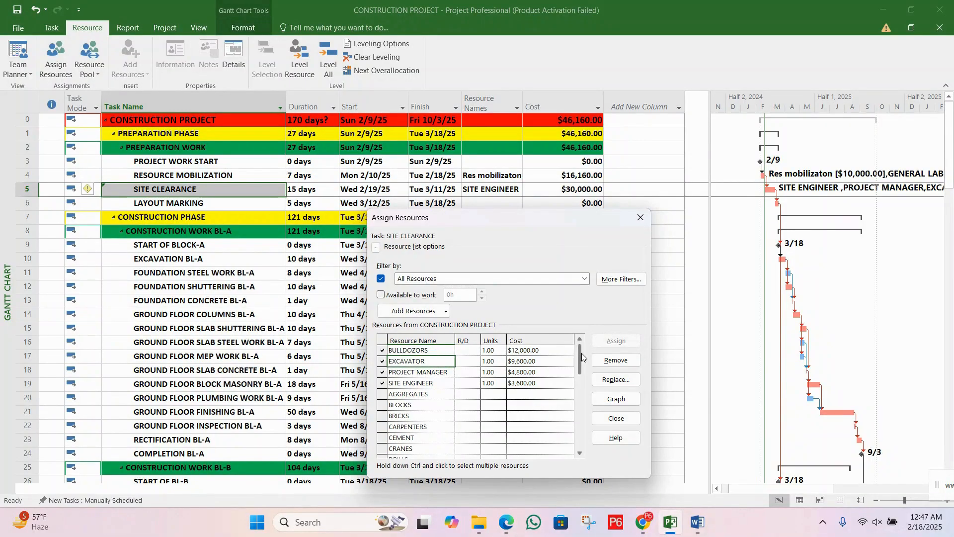
pyautogui.moveTo(579, 353); pyautogui.dragTo(582, 386)
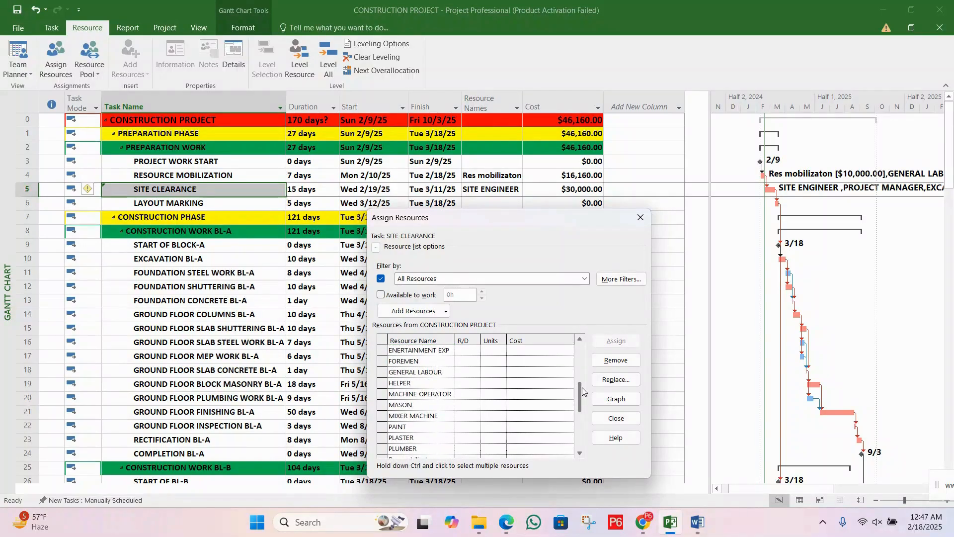
pyautogui.click(497, 396)
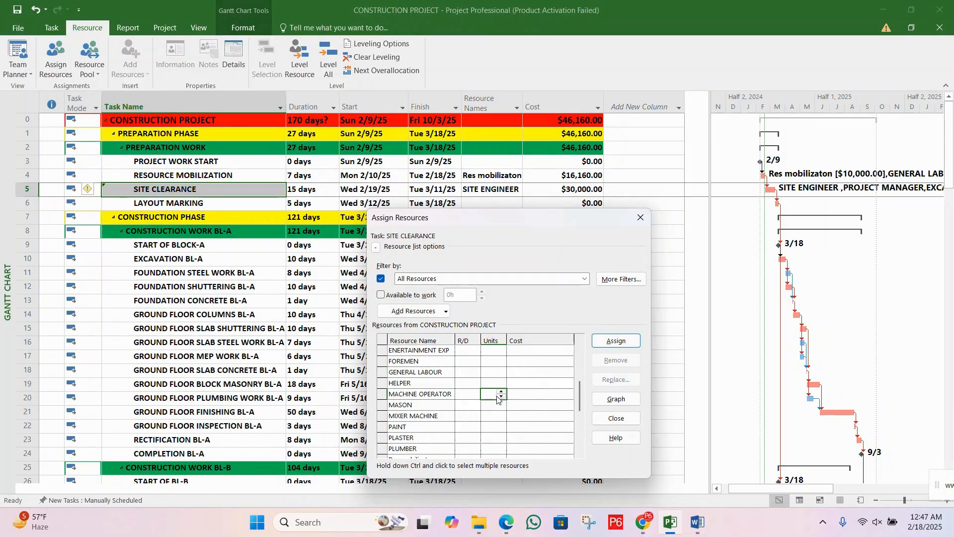
pyautogui.click(499, 396)
pyautogui.click(616, 341)
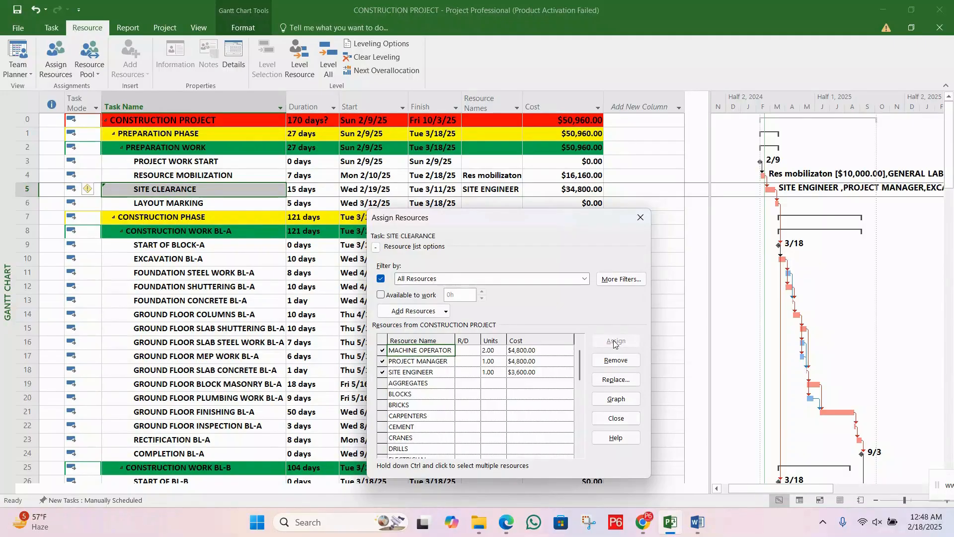
# Step: Close the Assign Resources dialog and check the resource names and total cost of SITE CLEARANCE in the task table
pyautogui.click(528, 373)
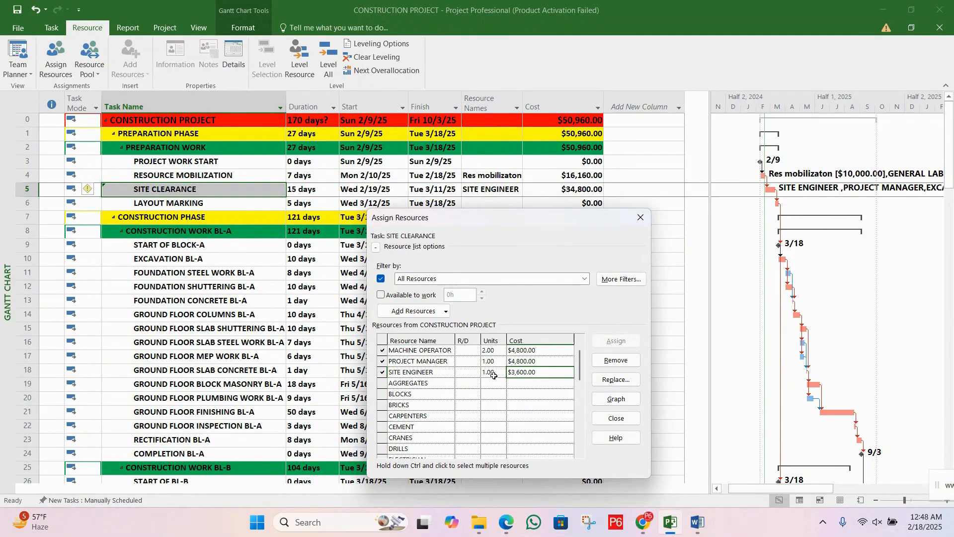
pyautogui.click(638, 219)
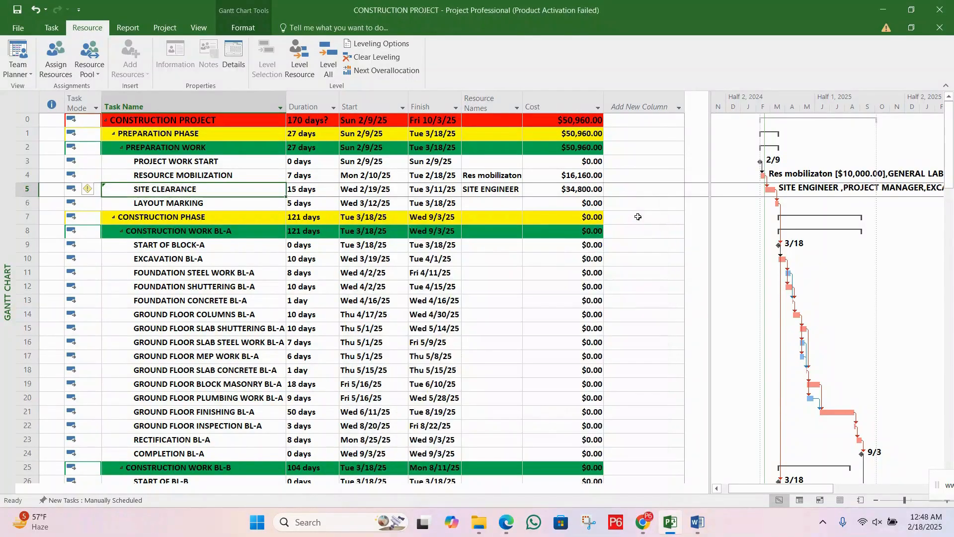
pyautogui.click(536, 194)
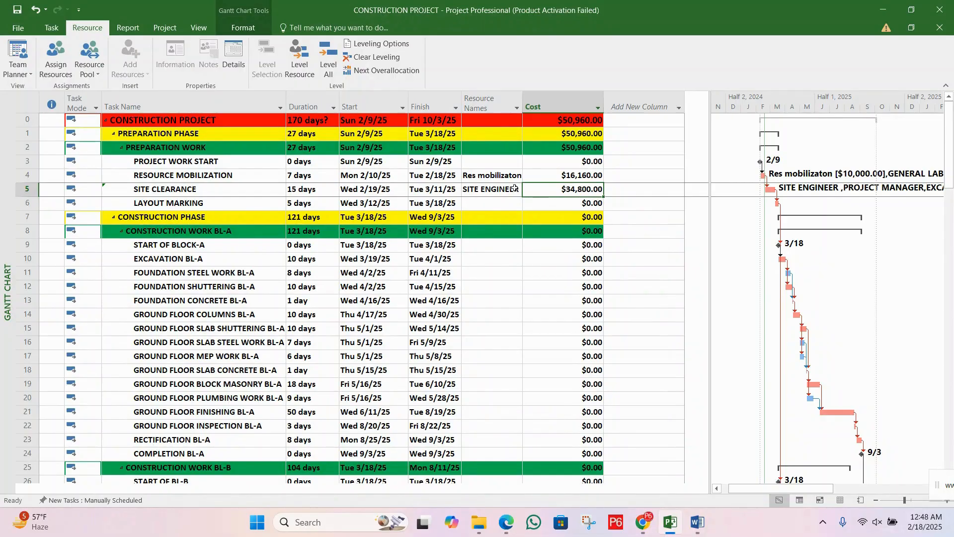
pyautogui.click(514, 189)
pyautogui.click(559, 190)
# Step: Check the RESOURCE MOBILIZATION task's cost, then reopen Assign Resources for it and review the units of its assigned resources
pyautogui.click(254, 175)
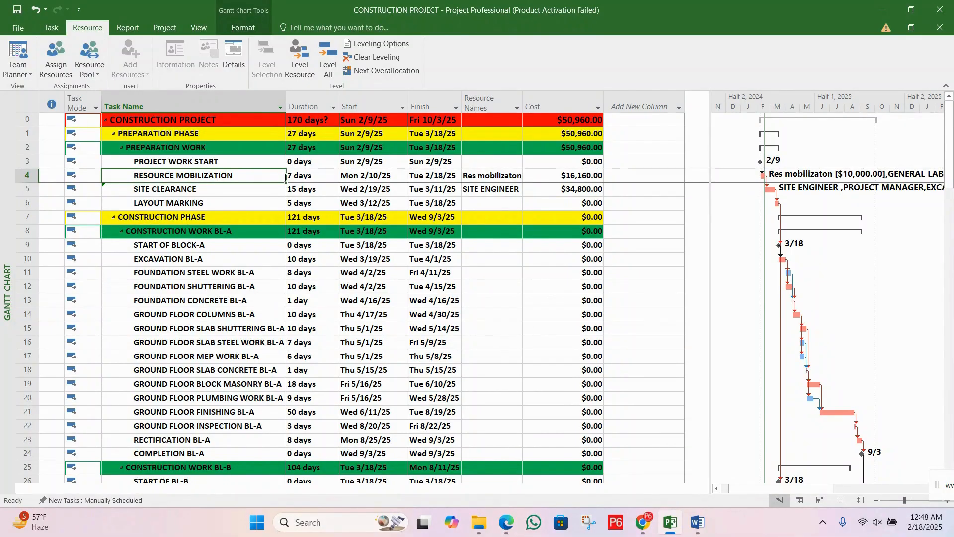
pyautogui.click(553, 176)
pyautogui.click(501, 176)
pyautogui.click(236, 174)
pyautogui.click(55, 62)
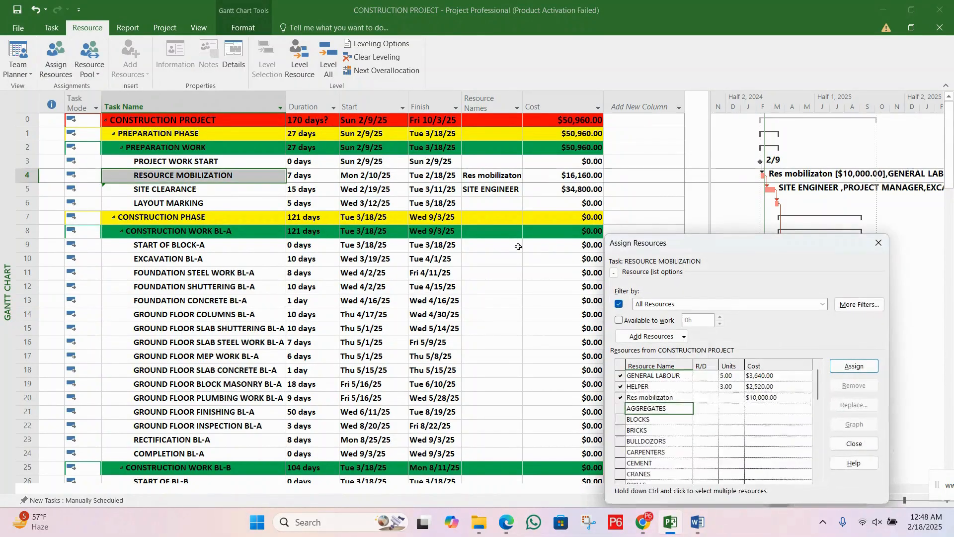
pyautogui.moveTo(703, 252); pyautogui.dragTo(472, 245)
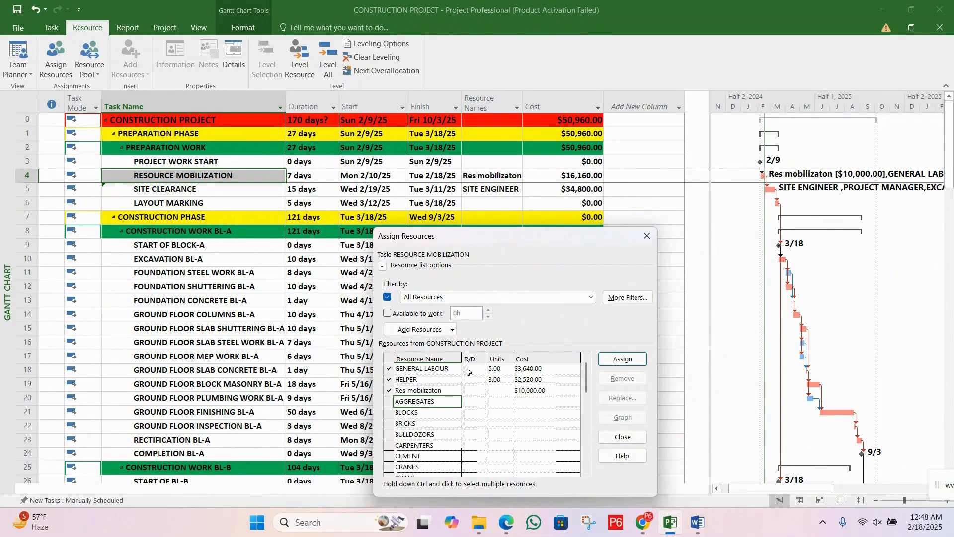
pyautogui.click(497, 369)
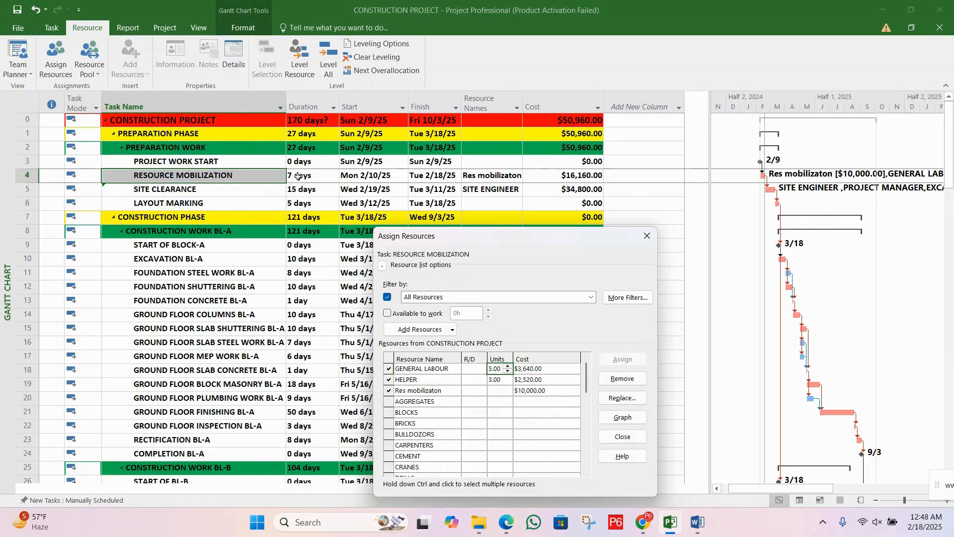
# Step: Capture a blank area of the screen in Snipping Tool and handwrite the formula 7 × 5 × 8 on it in red
pyautogui.click(596, 519)
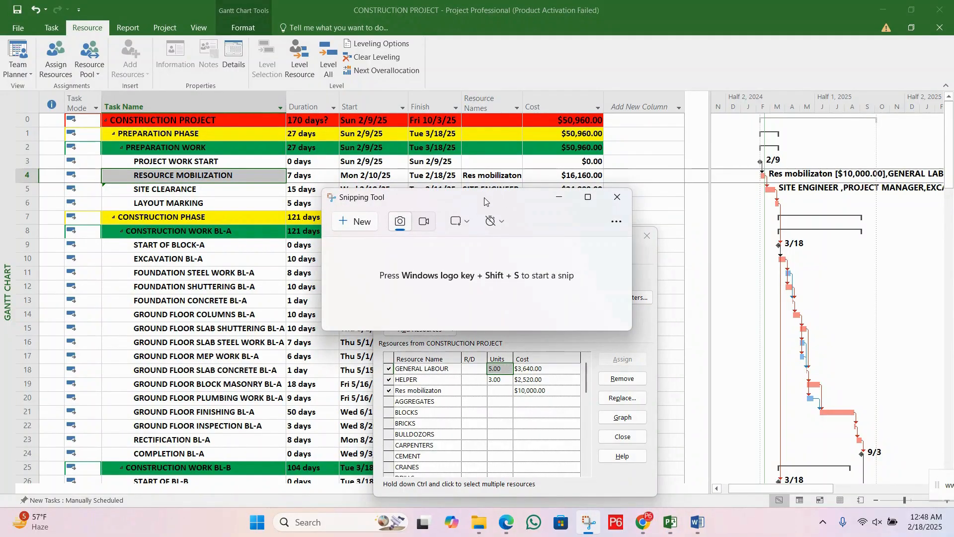
pyautogui.moveTo(569, 199); pyautogui.dragTo(723, 94)
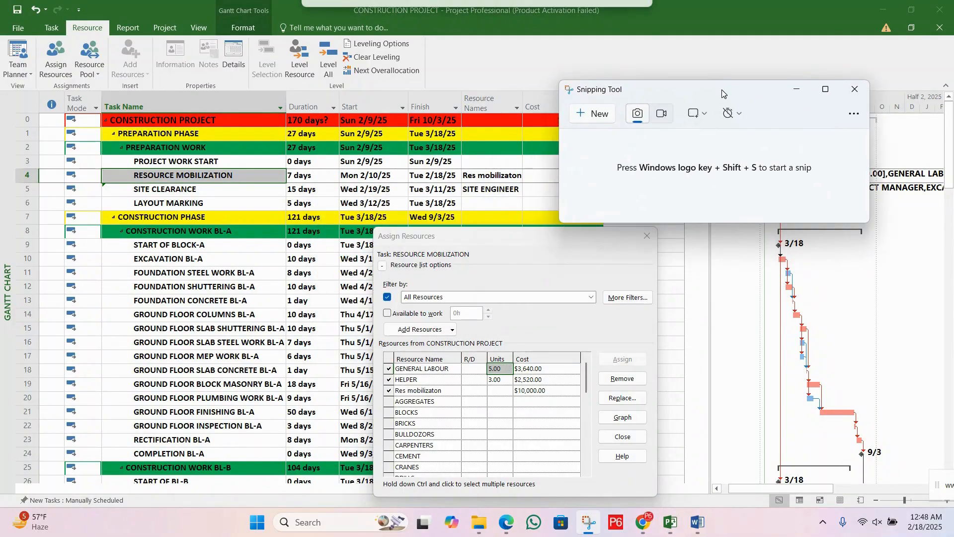
pyautogui.click(593, 114)
pyautogui.moveTo(519, 242); pyautogui.dragTo(555, 266)
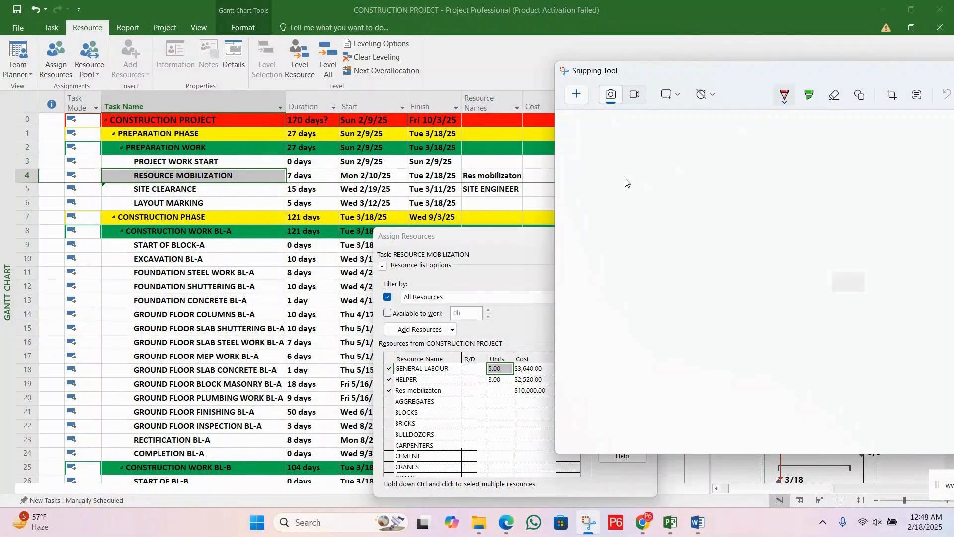
pyautogui.moveTo(604, 173)
pyautogui.mouseDown()
pyautogui.moveTo(640, 187)
pyautogui.moveTo(625, 217)
pyautogui.moveTo(647, 195)
pyautogui.moveTo(663, 208)
pyautogui.moveTo(712, 191)
pyautogui.moveTo(737, 163)
pyautogui.mouseUp()
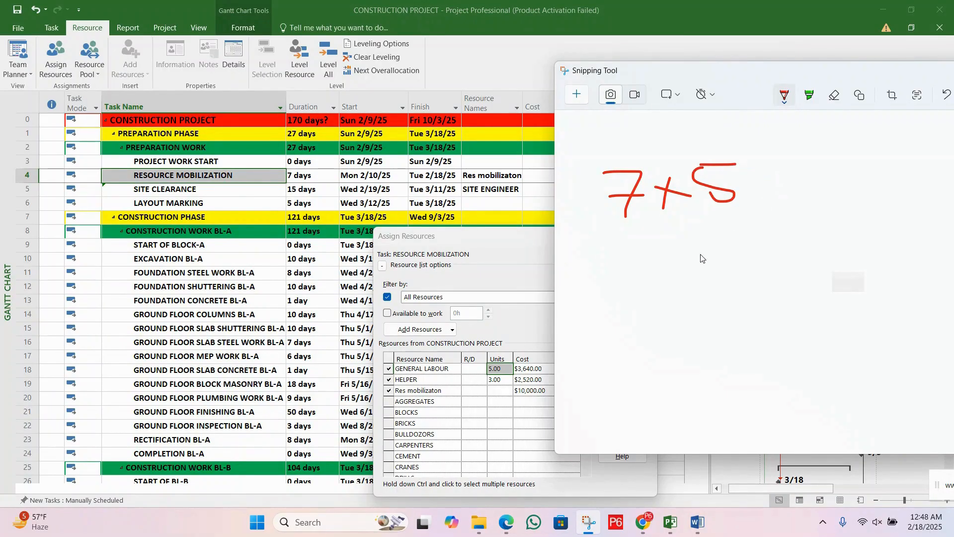
pyautogui.moveTo(788, 172)
pyautogui.mouseDown()
pyautogui.moveTo(782, 195)
pyautogui.moveTo(840, 185)
pyautogui.moveTo(807, 159)
pyautogui.moveTo(827, 175)
pyautogui.mouseUp()
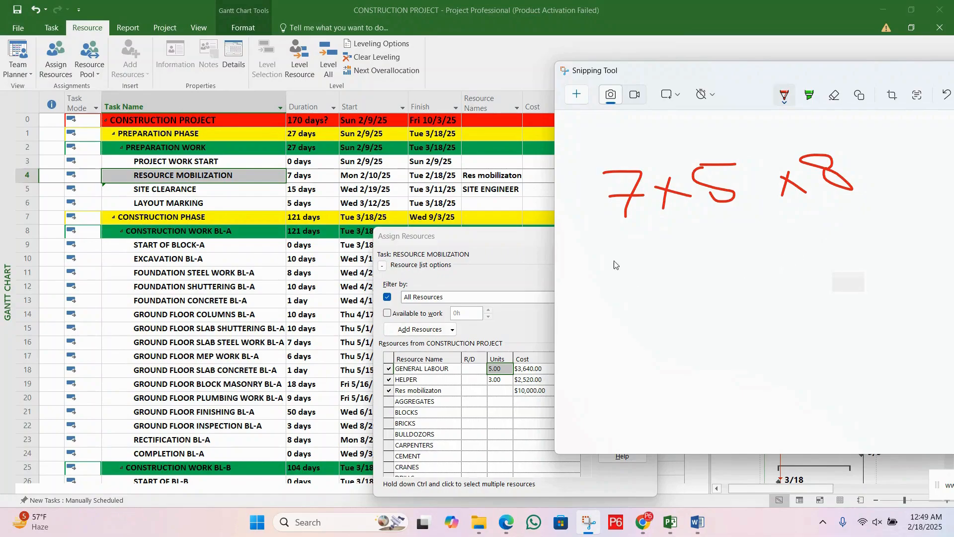
# Step: Open Calculator, multiply 7 by 5 and the result by 8, and minimize it
pyautogui.click(304, 521)
pyautogui.write('C')
pyautogui.click(334, 136)
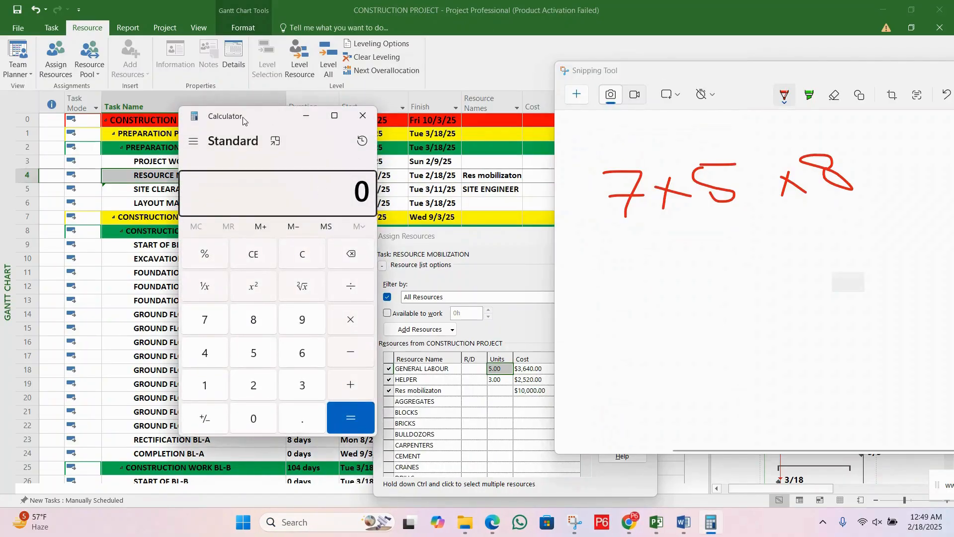
pyautogui.moveTo(245, 121); pyautogui.dragTo(293, 110)
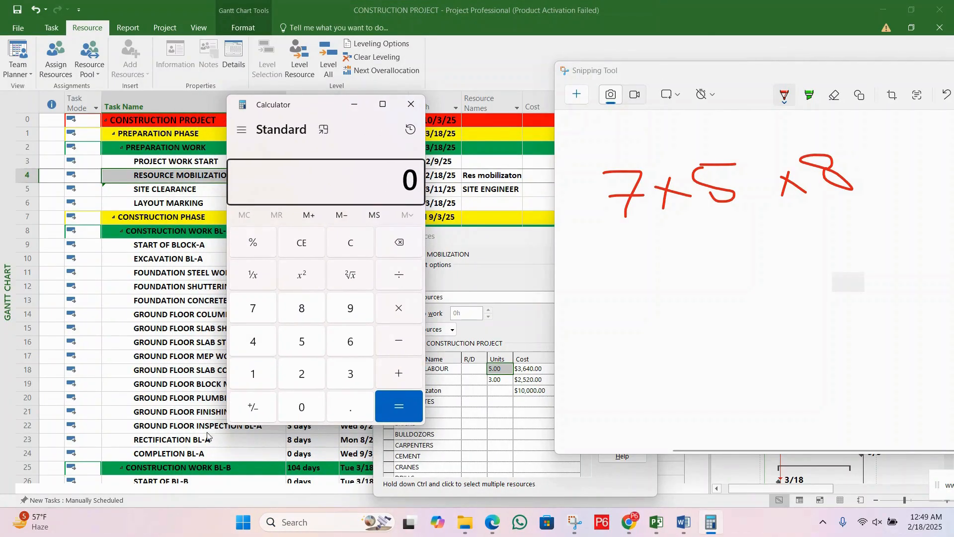
pyautogui.click(253, 313)
pyautogui.click(405, 306)
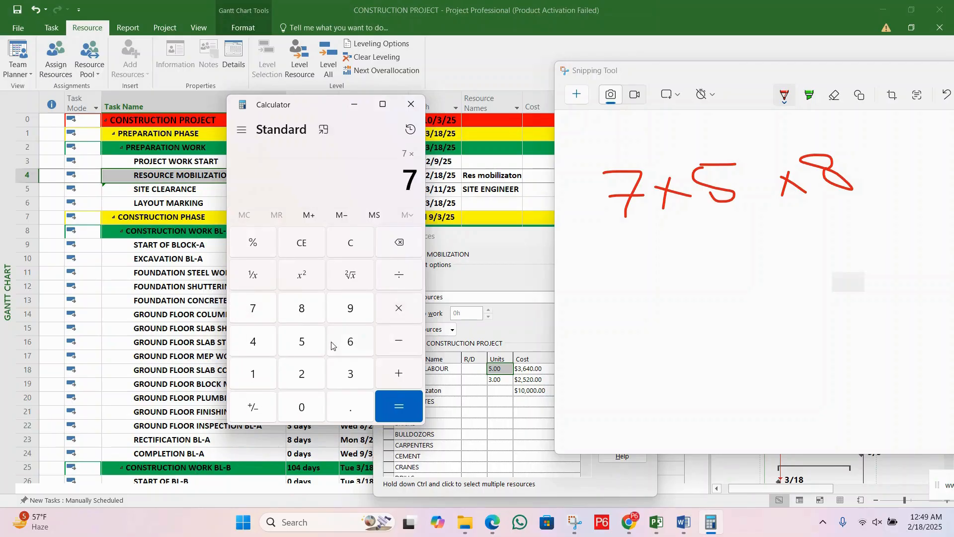
pyautogui.click(308, 348)
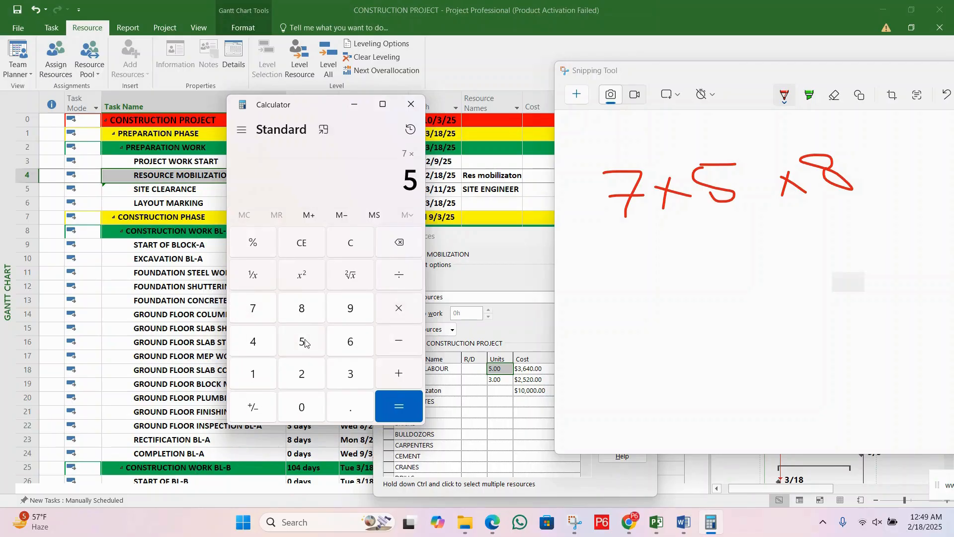
pyautogui.click(399, 406)
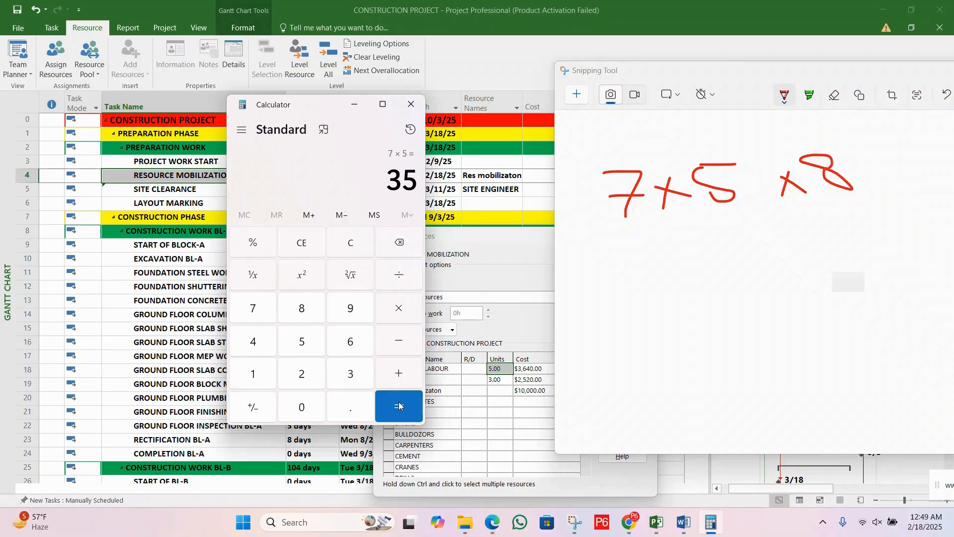
pyautogui.click(400, 312)
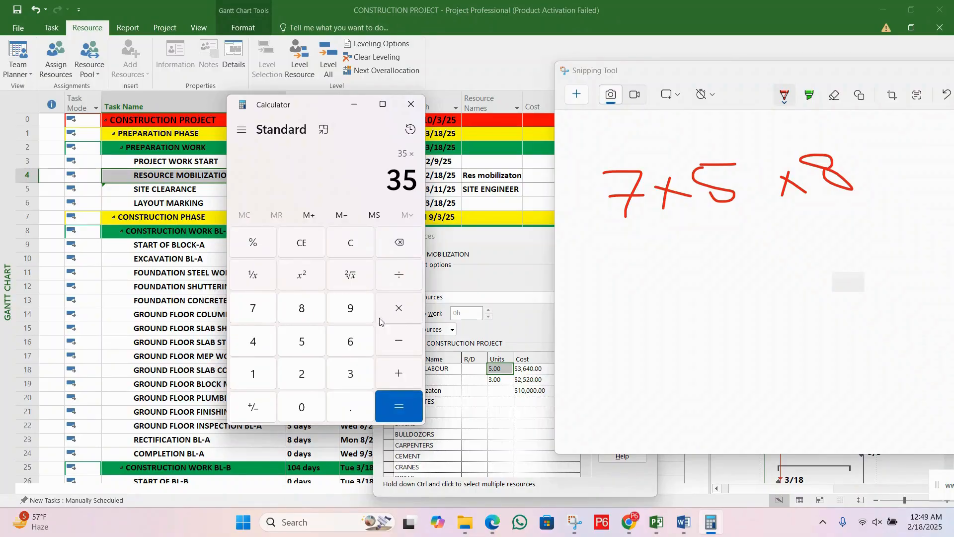
pyautogui.click(307, 314)
pyautogui.click(405, 395)
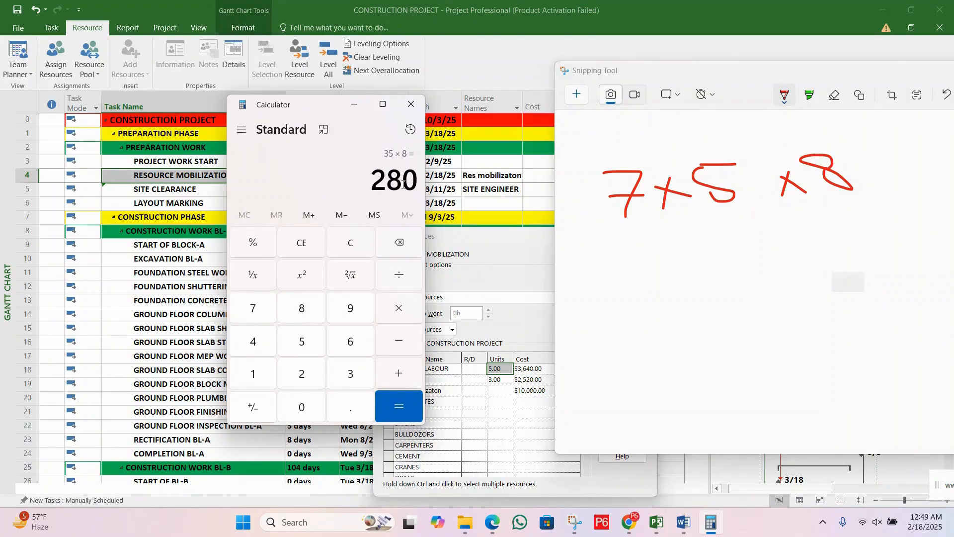
pyautogui.click(354, 106)
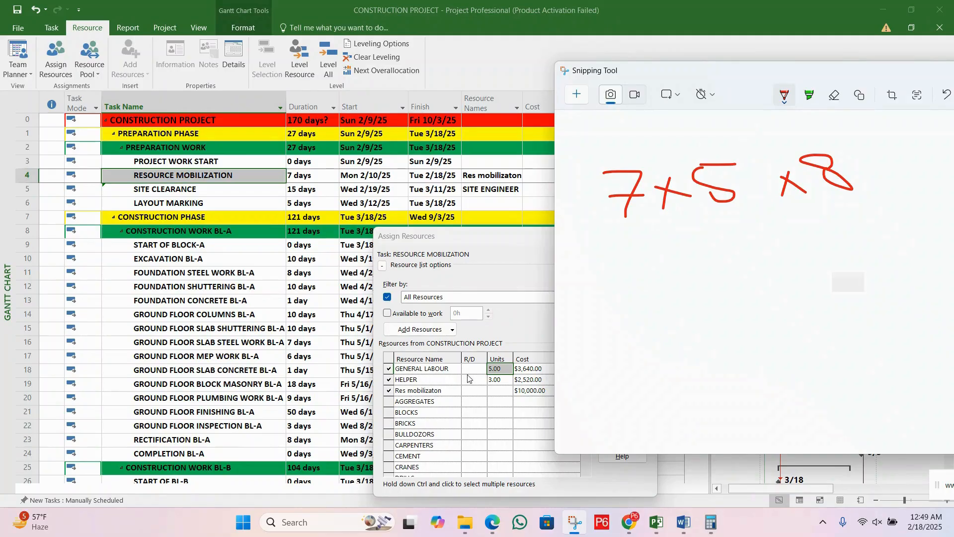
# Step: Switch to the project's Resource Sheet, close the Assign Resources dialog, and check GENERAL LABOUR's standard rate
pyautogui.click(322, 186)
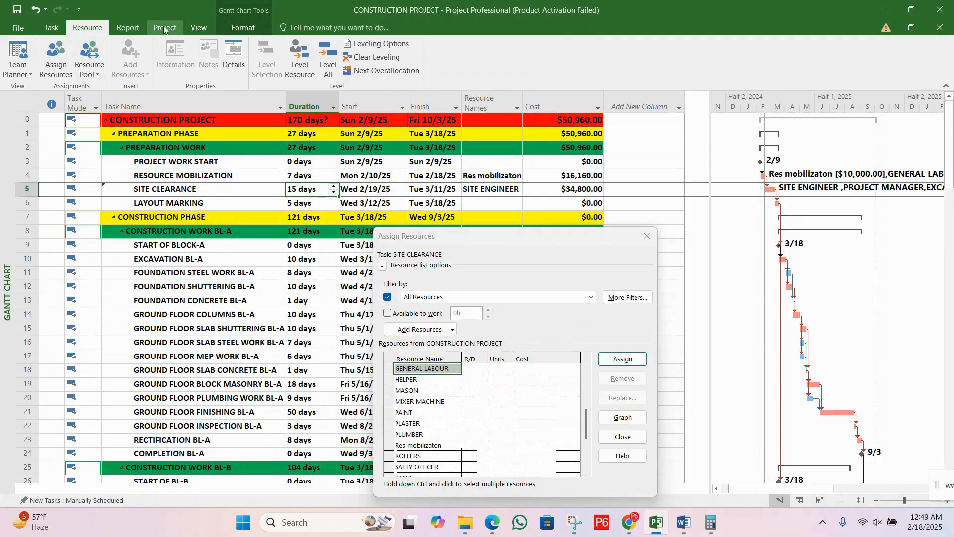
pyautogui.click(197, 28)
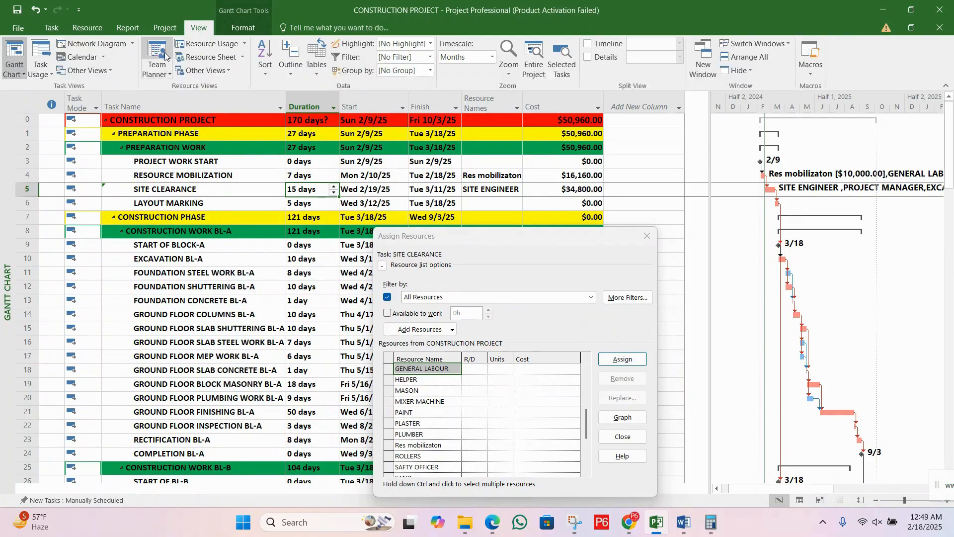
pyautogui.click(202, 58)
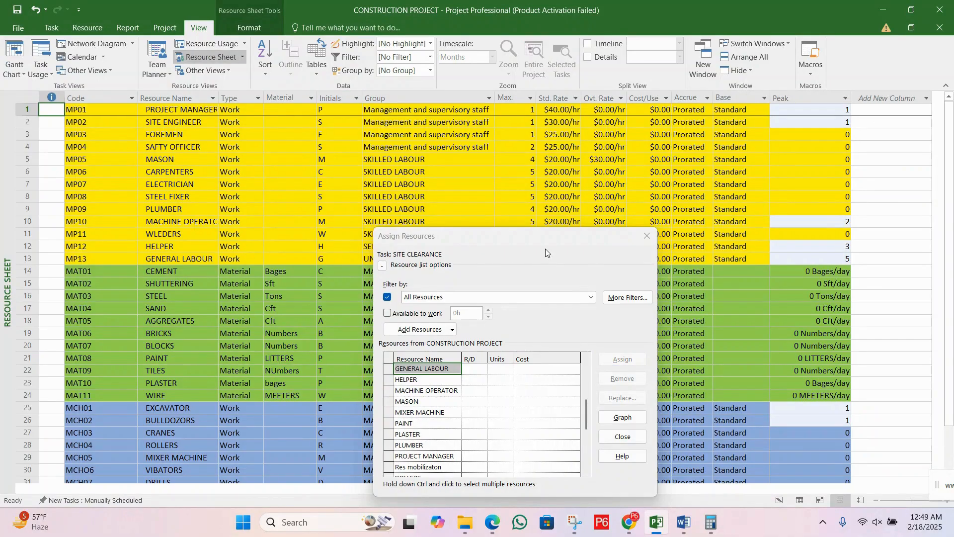
pyautogui.click(646, 237)
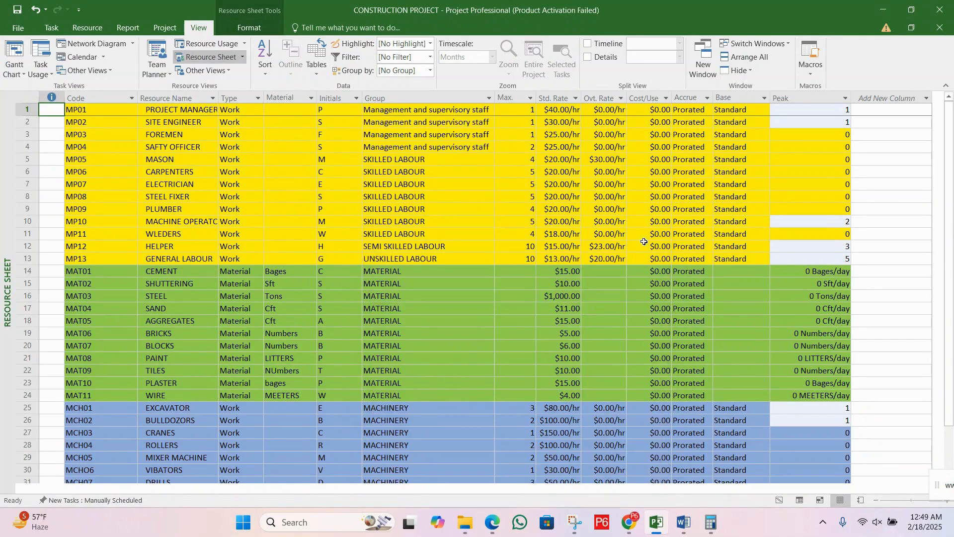
pyautogui.click(165, 134)
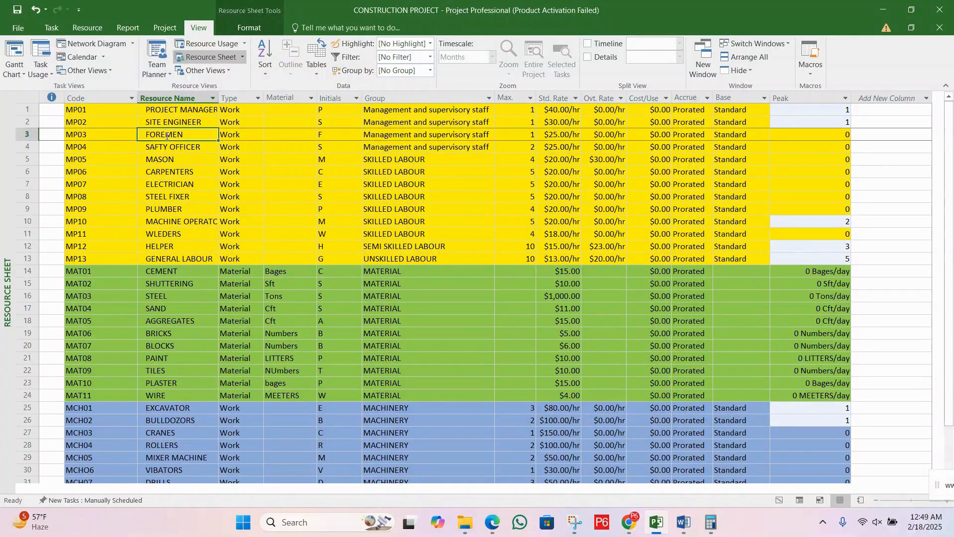
pyautogui.click(166, 145)
pyautogui.click(179, 171)
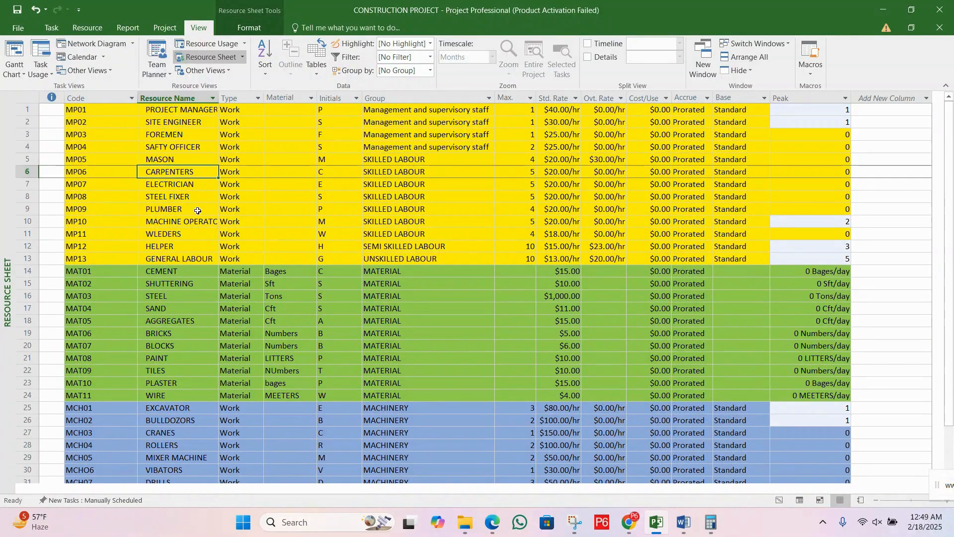
pyautogui.click(197, 259)
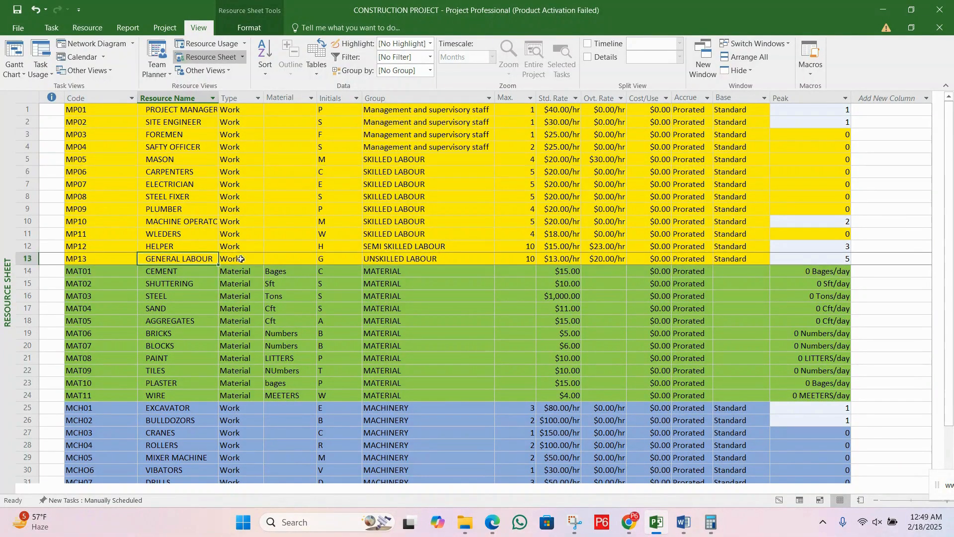
pyautogui.click(557, 260)
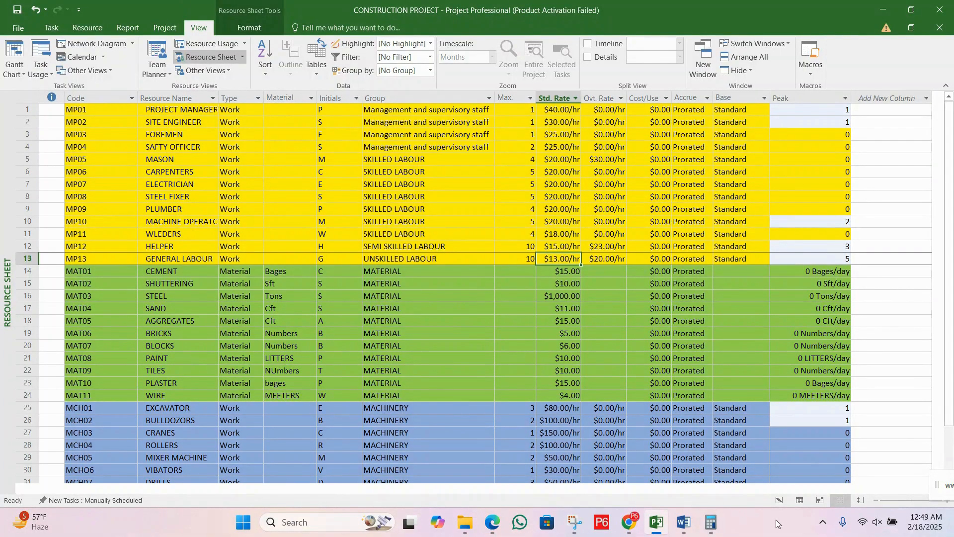
# Step: Switch back to Calculator and multiply the previous result by the hourly rate of 13
pyautogui.click(712, 522)
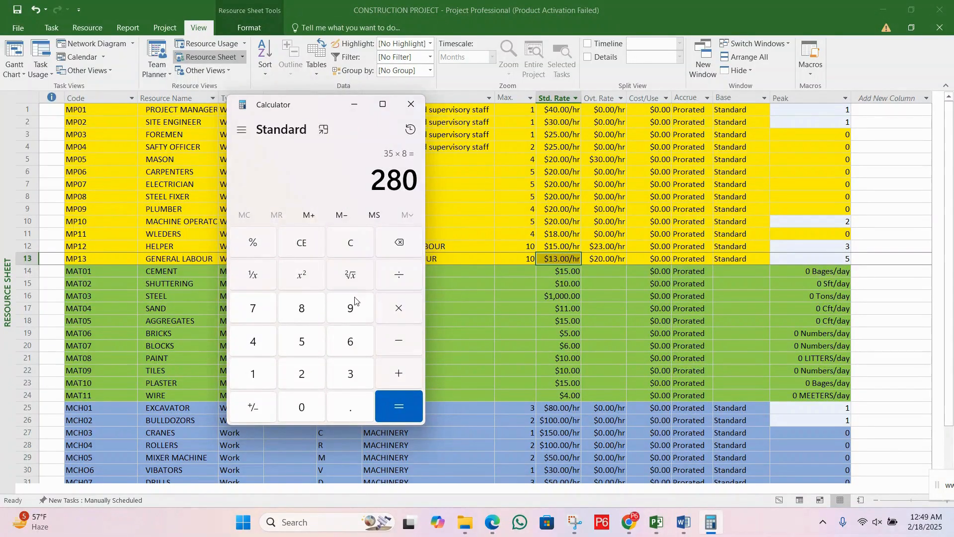
pyautogui.click(398, 310)
pyautogui.click(254, 376)
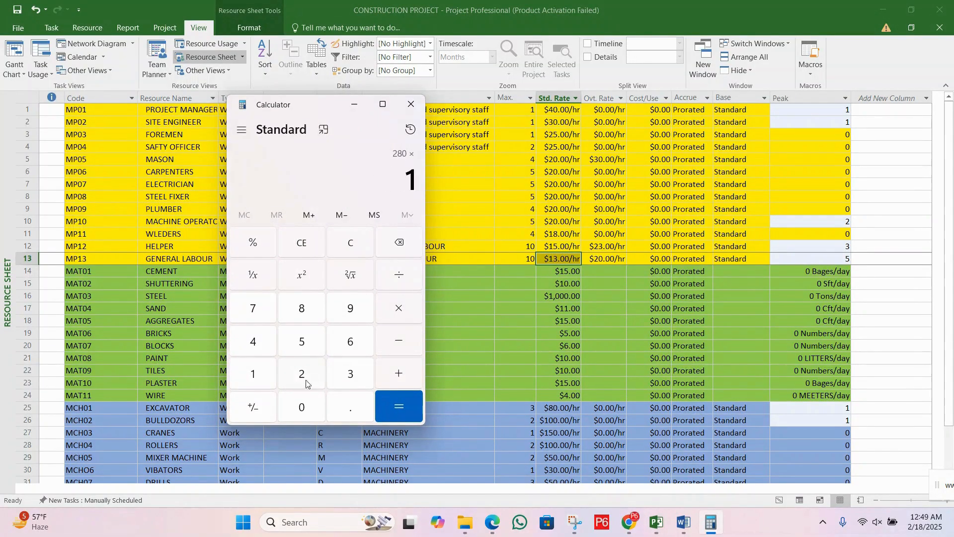
pyautogui.click(350, 373)
pyautogui.click(399, 404)
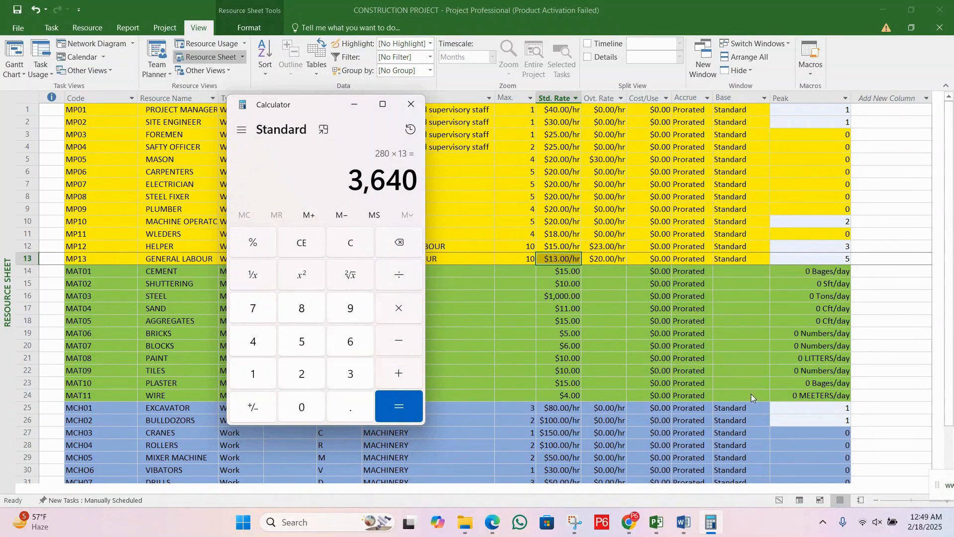
# Step: Return to the Gantt Chart, compare GENERAL LABOUR's cost on RESOURCE MOBILIZATION in Assign Resources with the Calculator result, and close the dialog
pyautogui.click(656, 527)
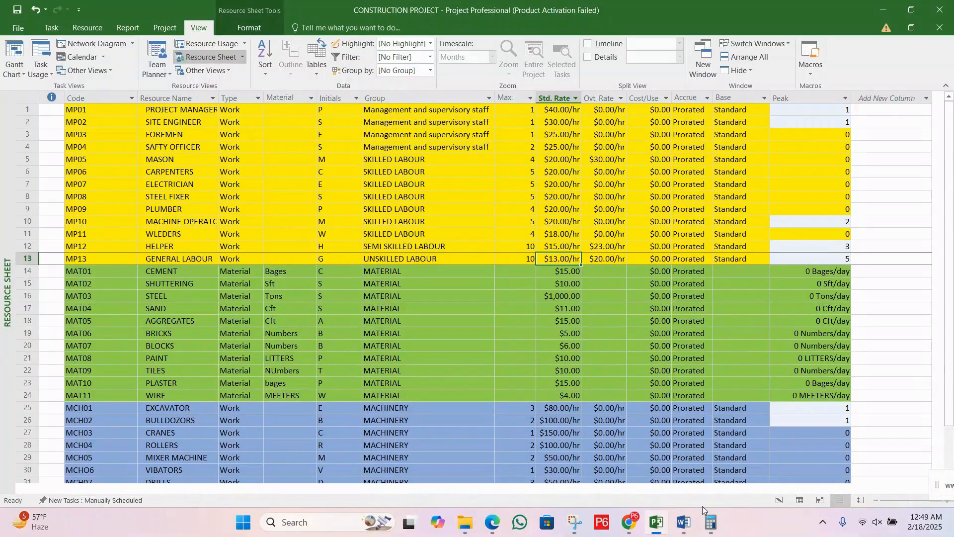
pyautogui.click(14, 72)
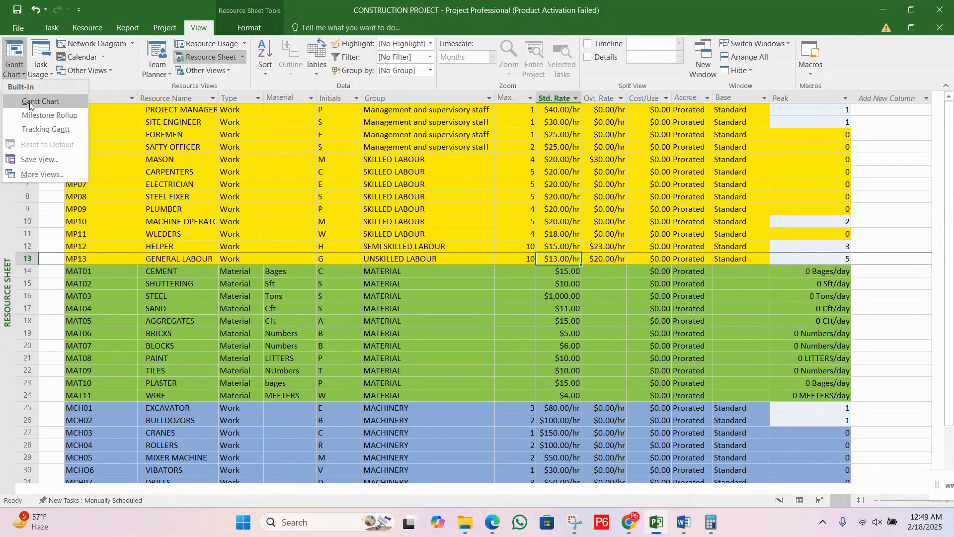
pyautogui.click(32, 103)
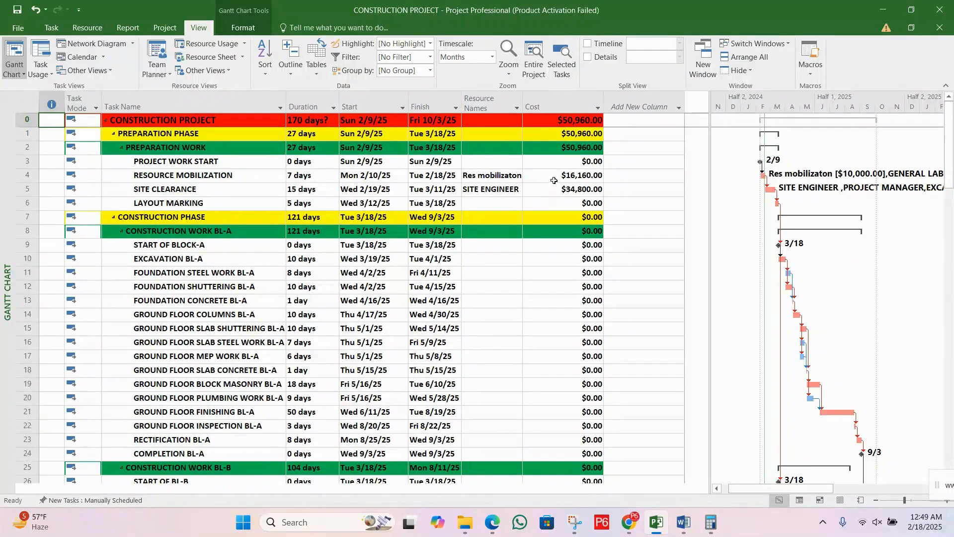
pyautogui.click(241, 174)
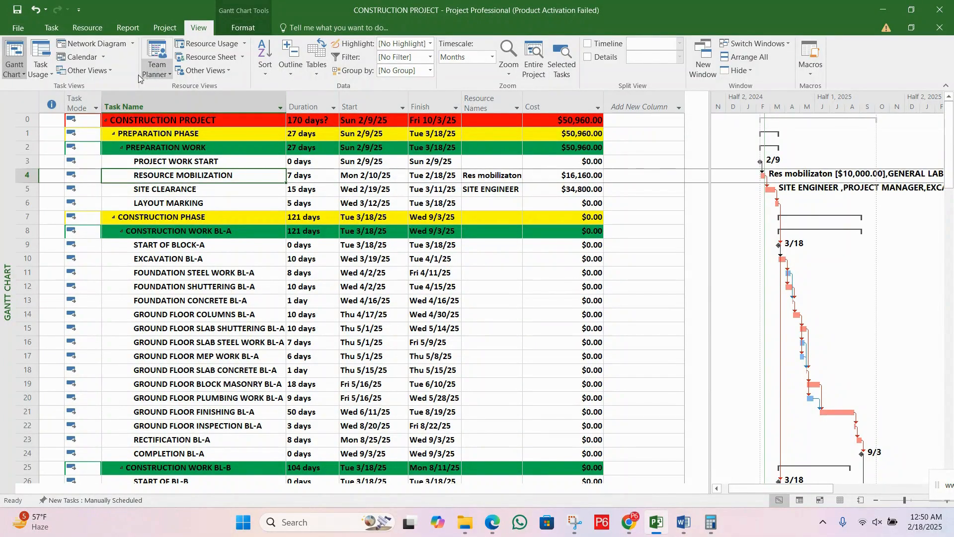
pyautogui.click(86, 28)
pyautogui.click(56, 57)
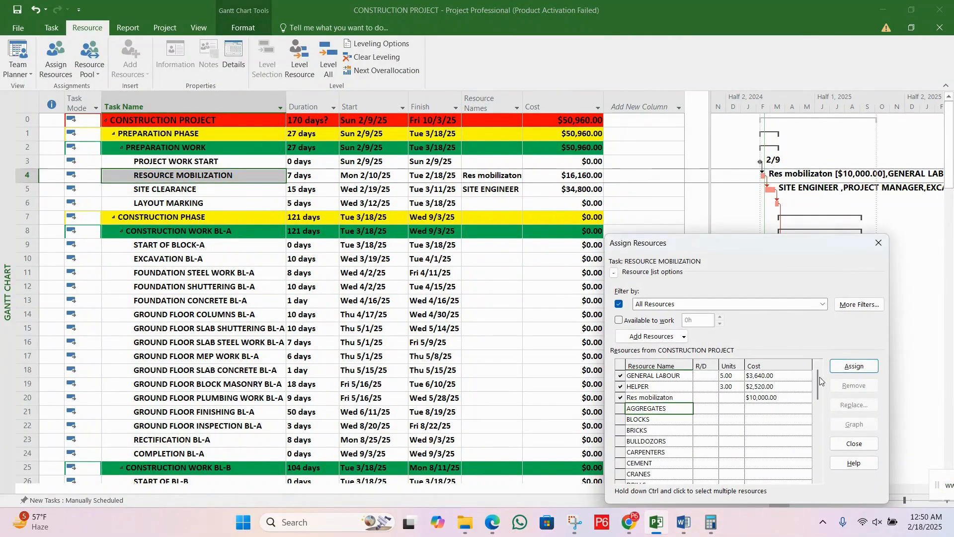
pyautogui.click(776, 378)
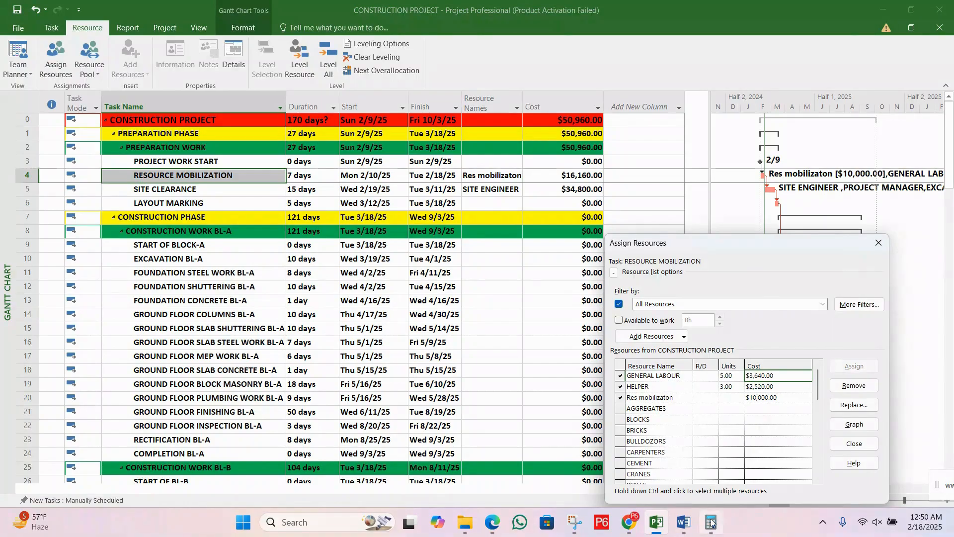
pyautogui.click(711, 521)
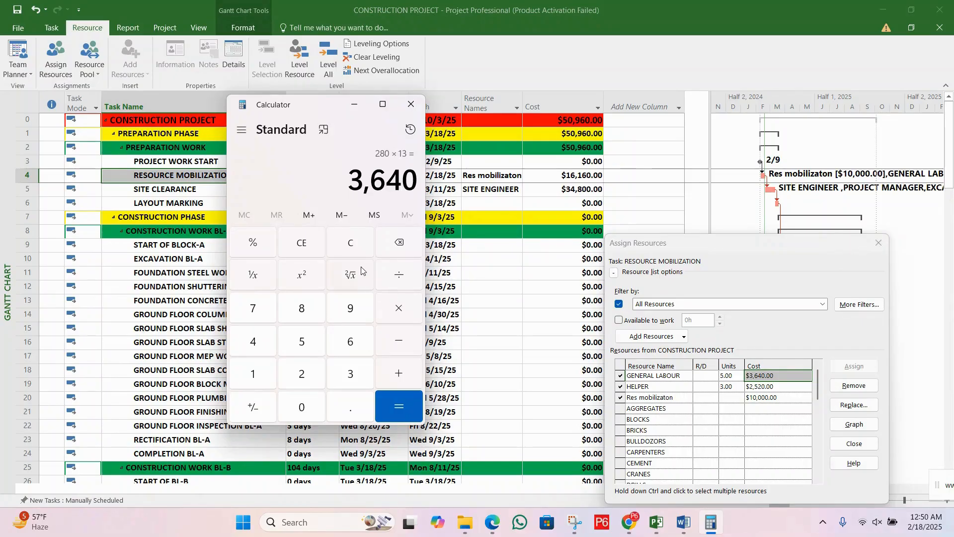
pyautogui.click(878, 243)
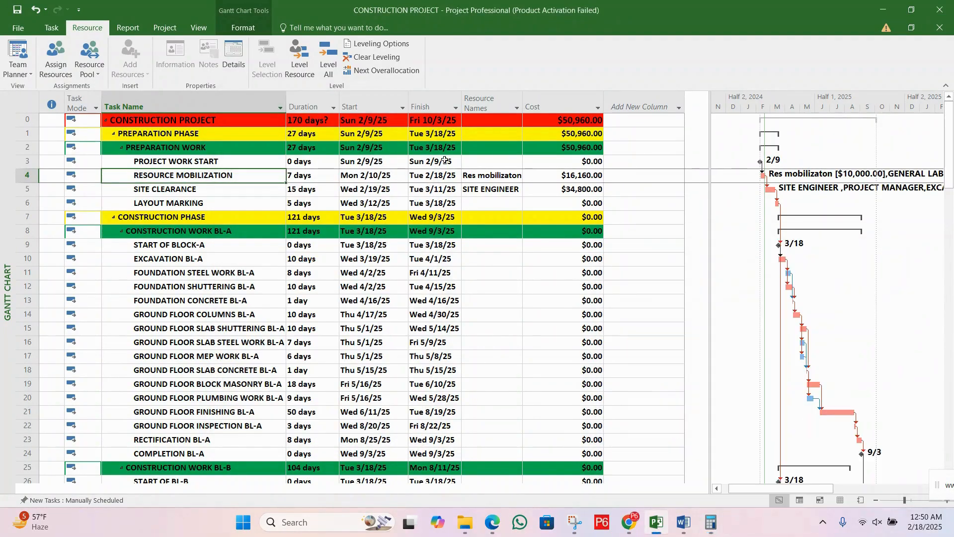
# Step: Open Assign Resources for the LAYOUT MARKING task and assign 1 unit of SITE ENGINEER to it
pyautogui.click(205, 205)
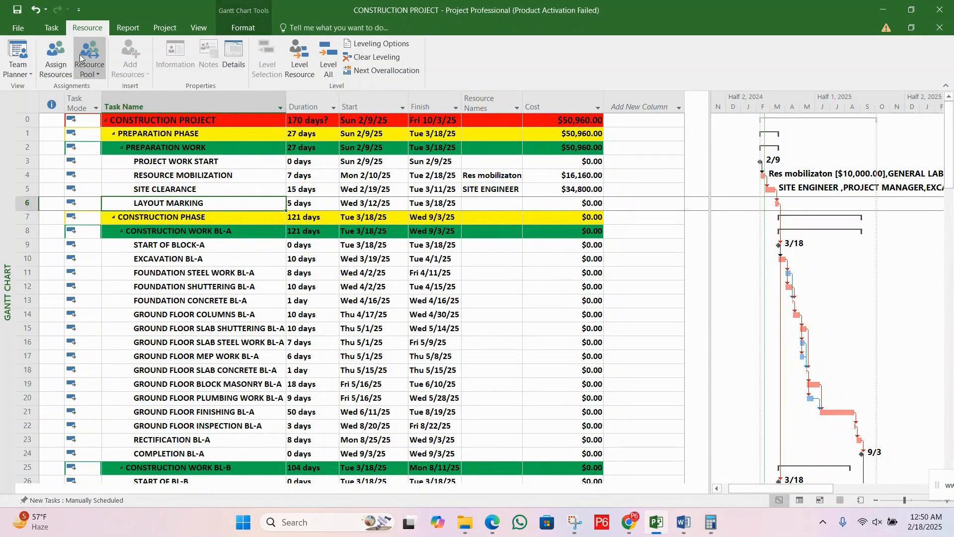
pyautogui.click(56, 59)
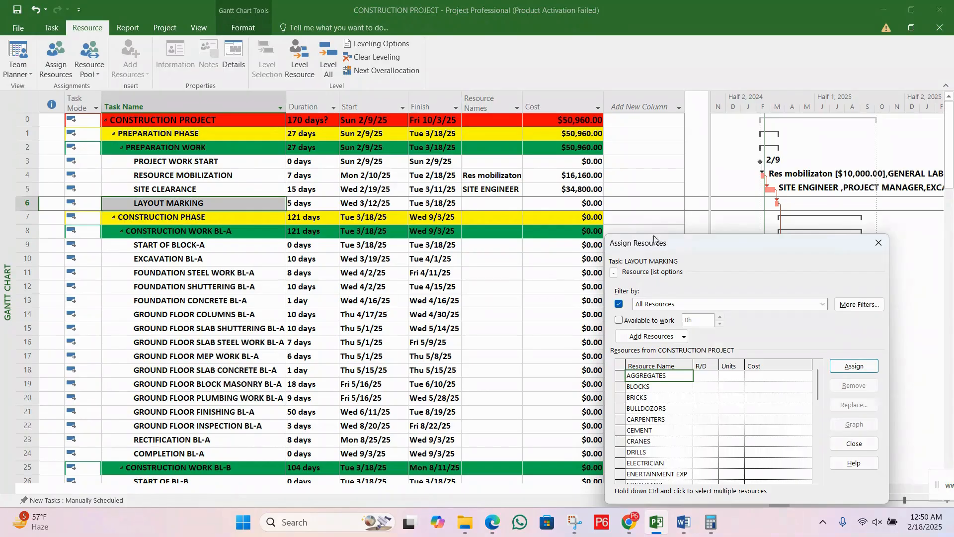
pyautogui.moveTo(656, 242); pyautogui.dragTo(504, 130)
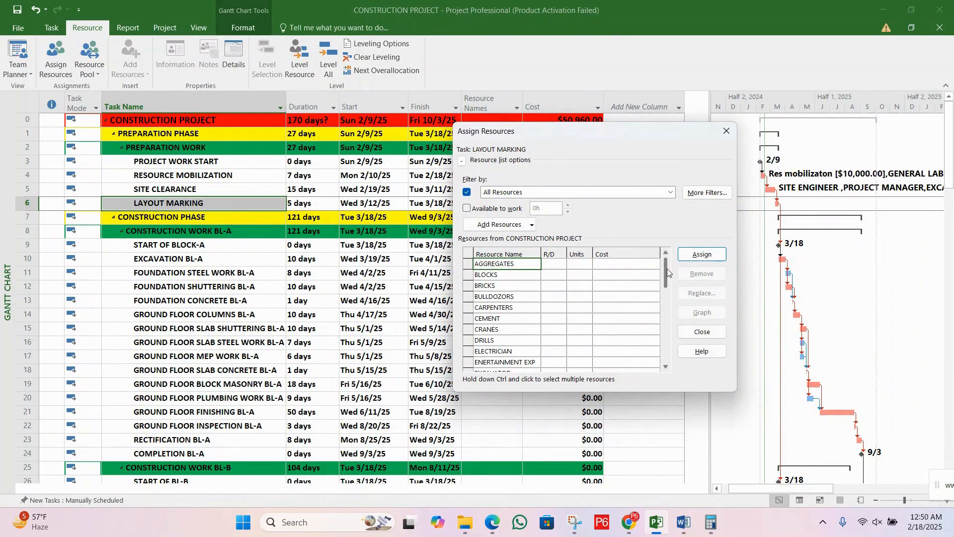
pyautogui.moveTo(667, 267); pyautogui.dragTo(669, 356)
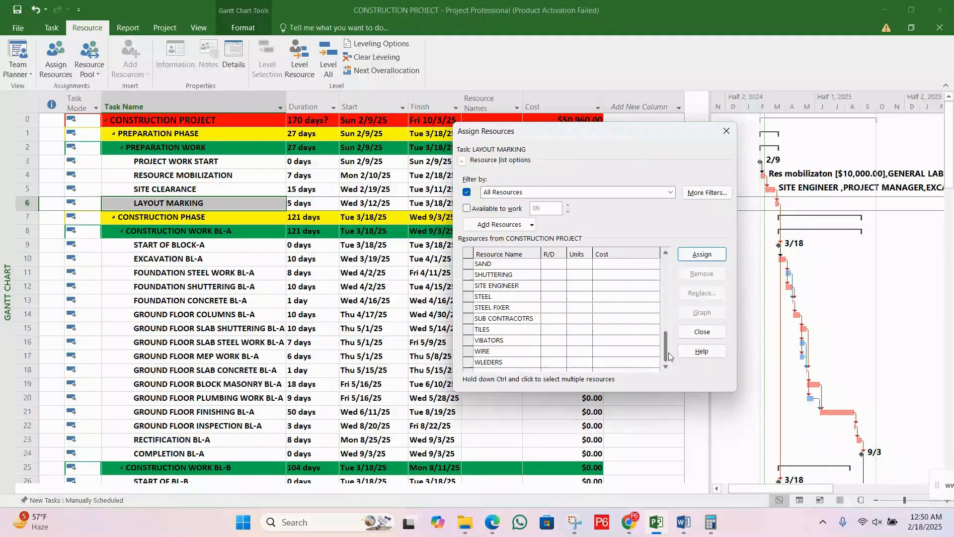
pyautogui.moveTo(669, 357); pyautogui.dragTo(674, 332)
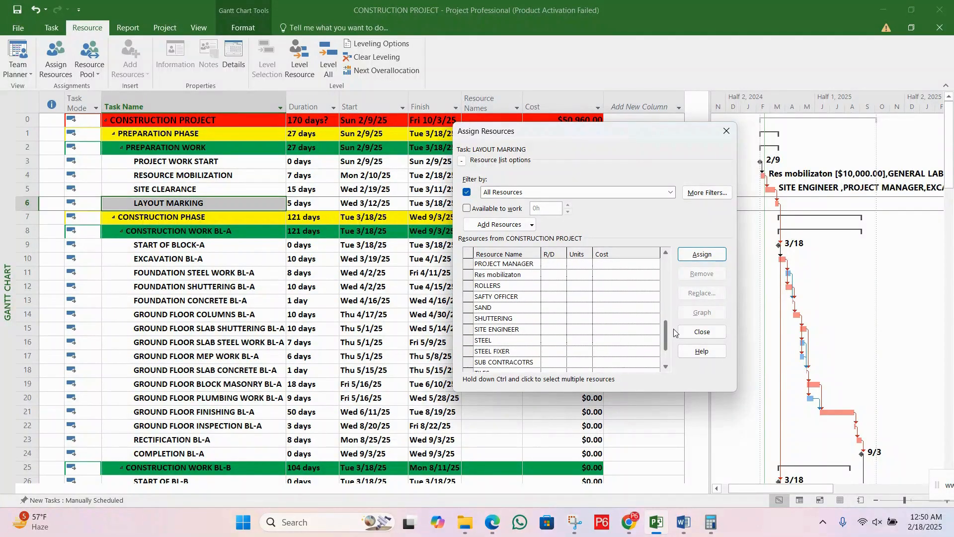
pyautogui.click(587, 331)
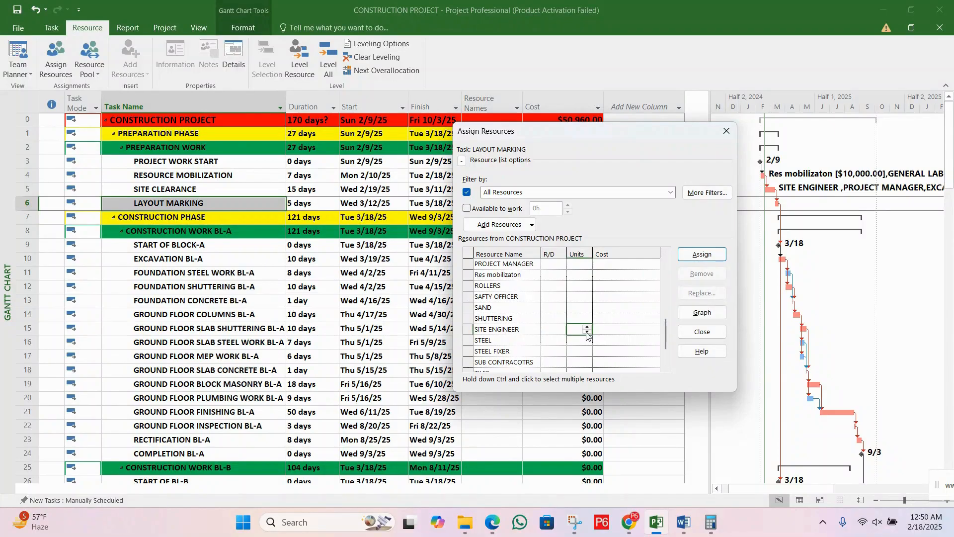
pyautogui.write('1')
pyautogui.click(703, 254)
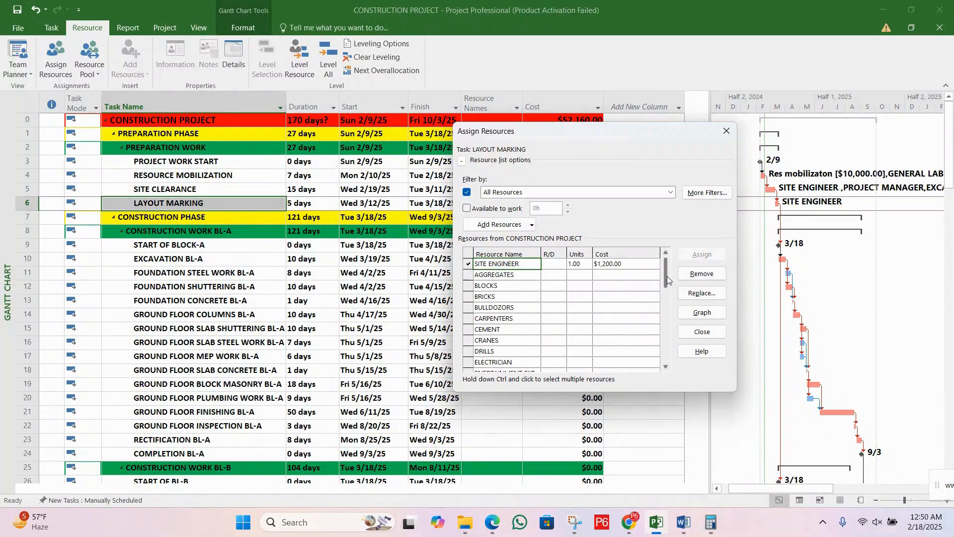
# Step: Assign 1 unit of PROJECT MANAGER to the LAYOUT MARKING task
pyautogui.moveTo(667, 279); pyautogui.dragTo(667, 363)
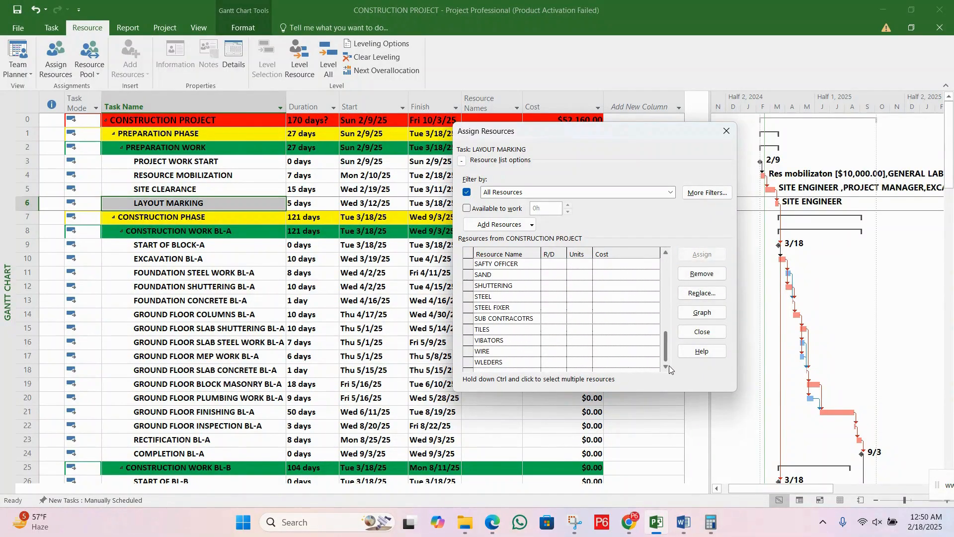
pyautogui.click(665, 255)
pyautogui.click(665, 255)
pyautogui.click(666, 254)
pyautogui.click(665, 253)
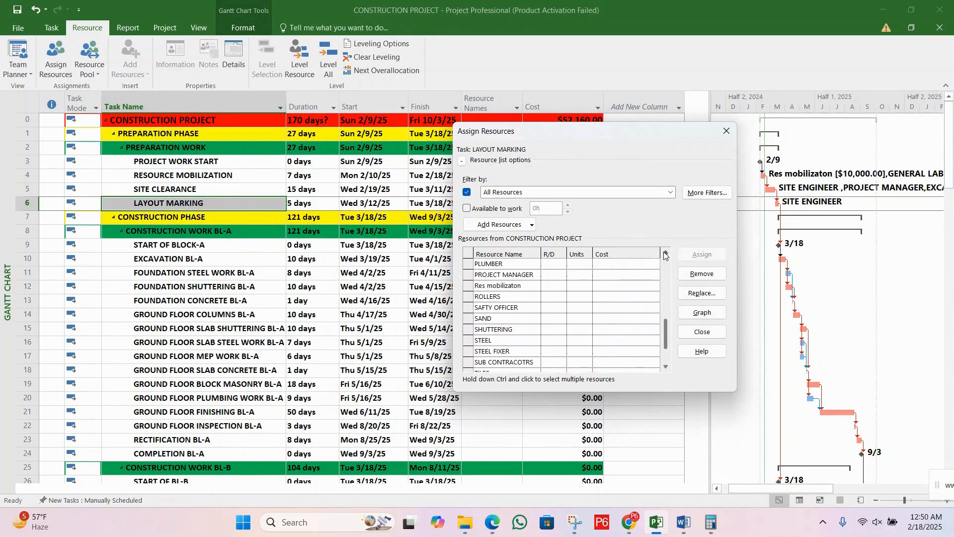
pyautogui.click(665, 253)
pyautogui.click(665, 253)
pyautogui.click(665, 254)
pyautogui.click(579, 307)
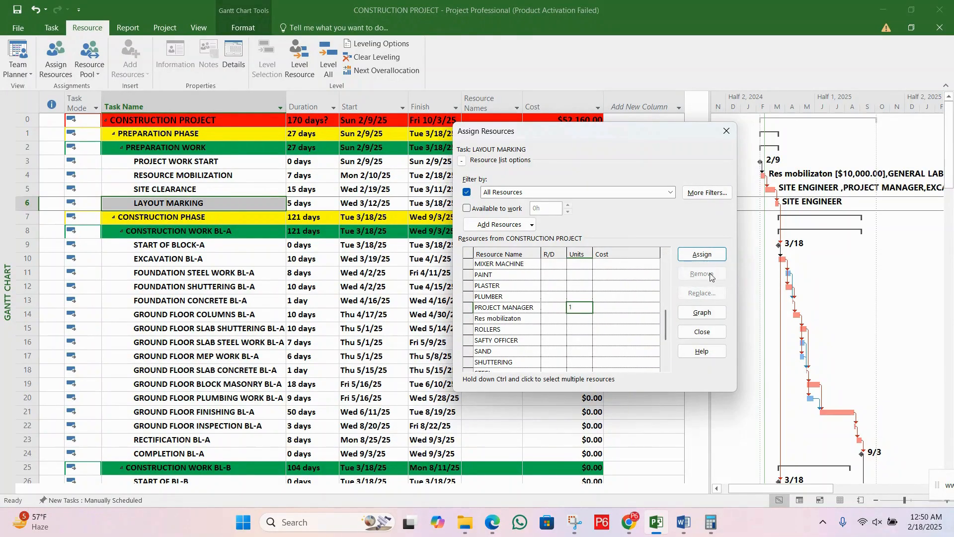
pyautogui.click(696, 254)
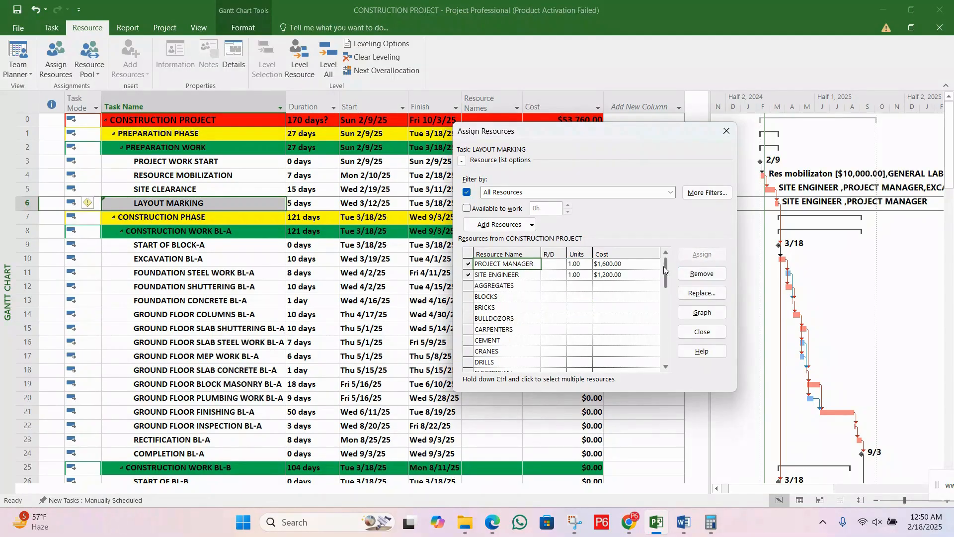
# Step: Assign 1 unit of FOREMEN to the LAYOUT MARKING task
pyautogui.moveTo(668, 266); pyautogui.dragTo(670, 276)
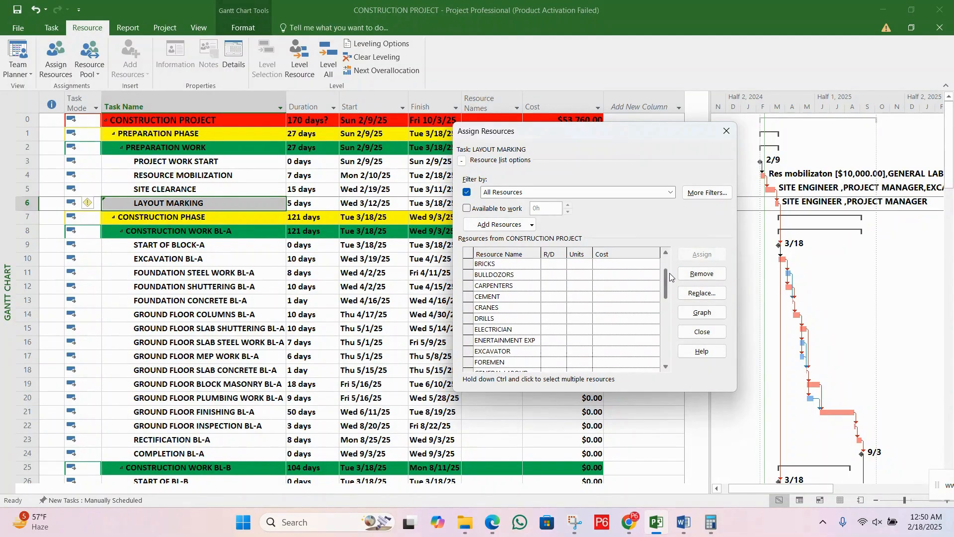
pyautogui.moveTo(670, 276); pyautogui.dragTo(675, 290)
pyautogui.click(584, 318)
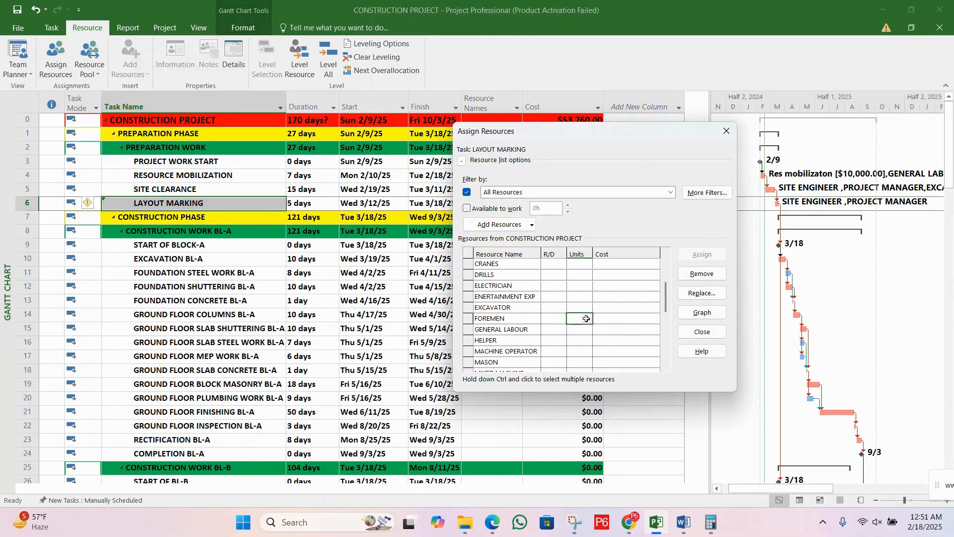
pyautogui.write('1')
pyautogui.click(703, 254)
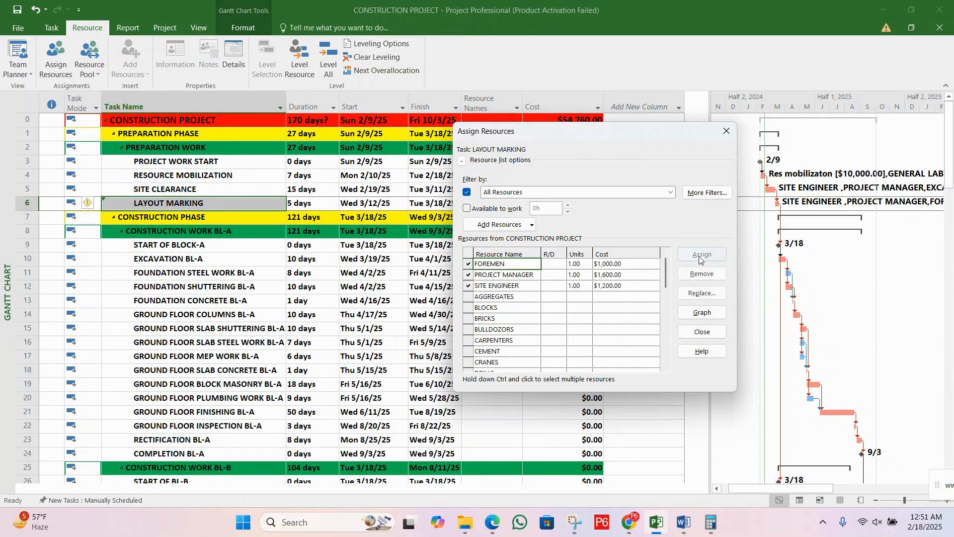
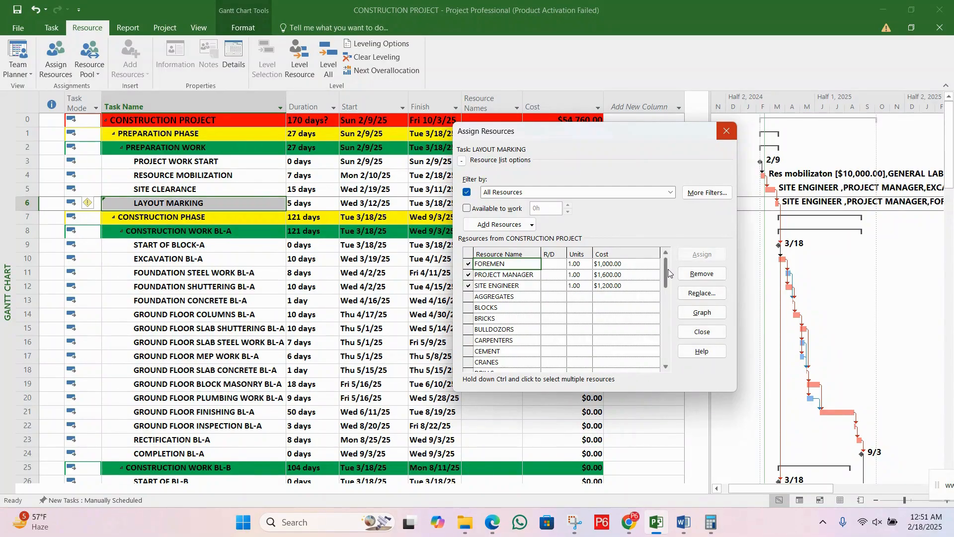
# Step: Assign 3 units of GENERAL LABOUR to the LAYOUT MARKING task
pyautogui.moveTo(668, 273)
pyautogui.mouseDown()
pyautogui.moveTo(682, 343)
pyautogui.moveTo(687, 289)
pyautogui.mouseUp()
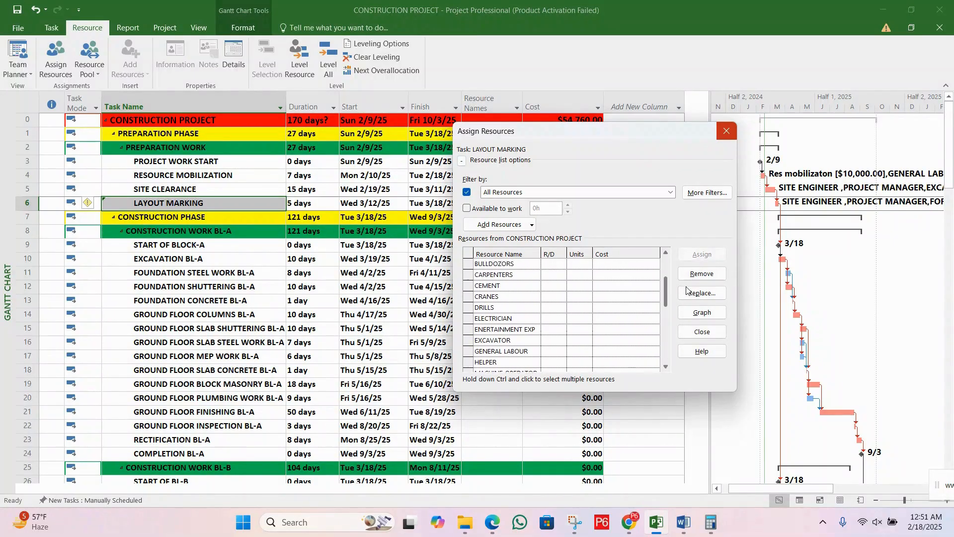
pyautogui.click(582, 352)
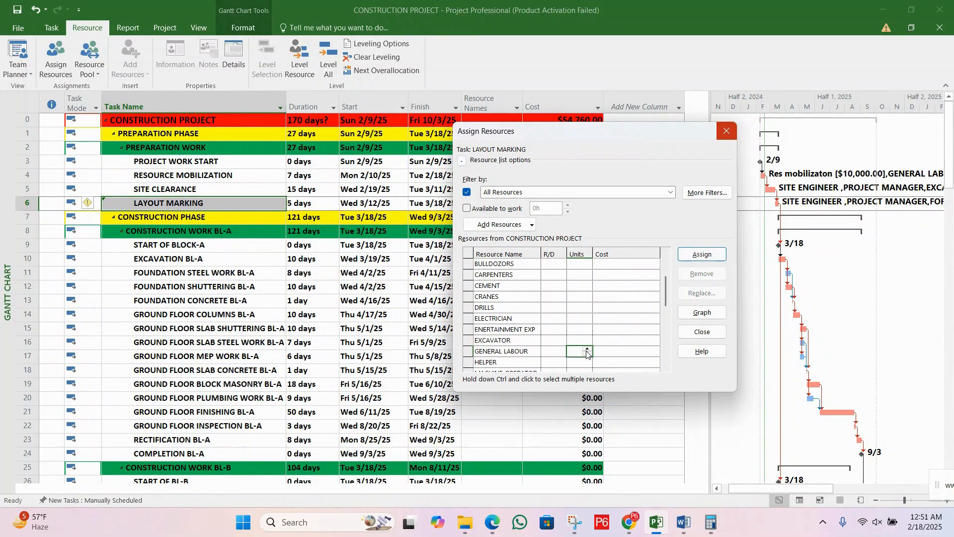
pyautogui.write('3')
pyautogui.click(699, 260)
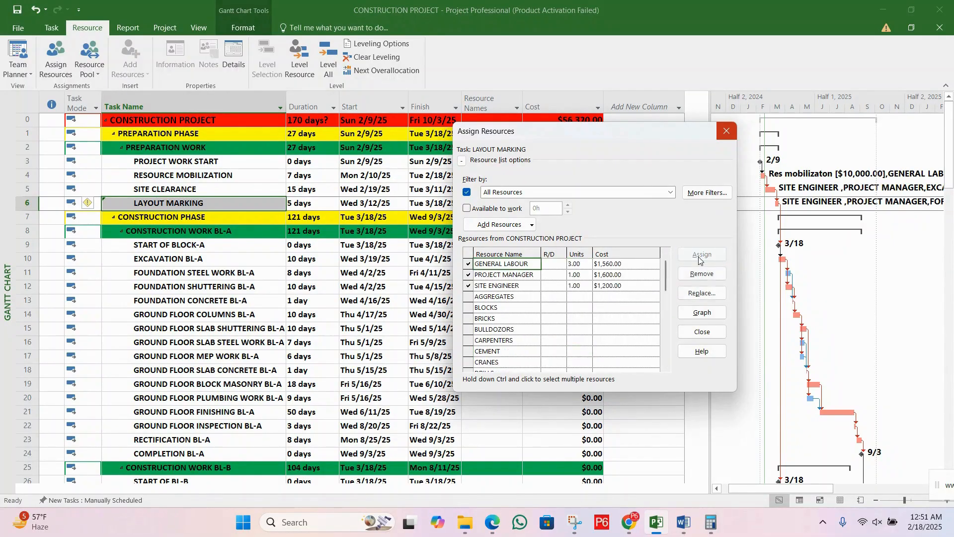
# Step: Find MASON in the resource list and assign 2 units of it to the LAYOUT MARKING task
pyautogui.moveTo(622, 137); pyautogui.dragTo(554, 150)
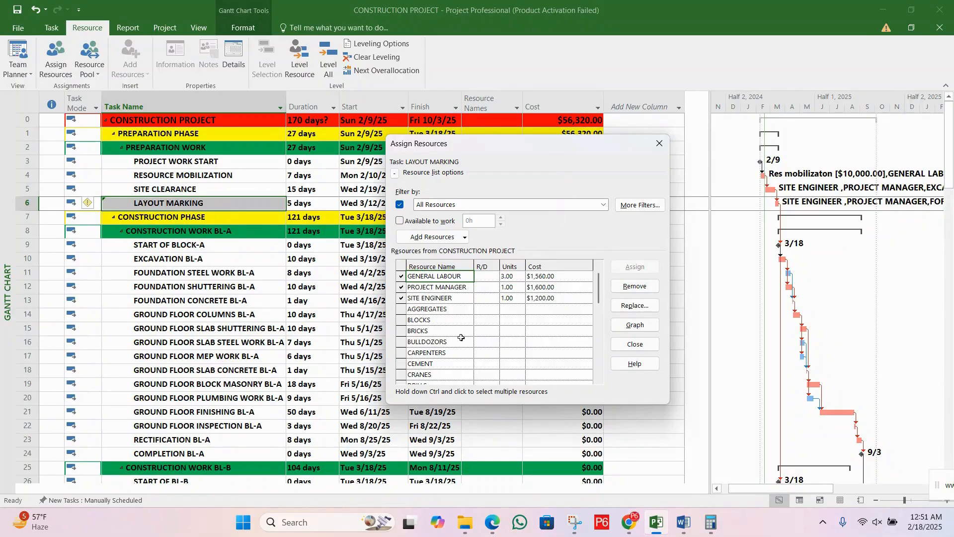
pyautogui.click(437, 333)
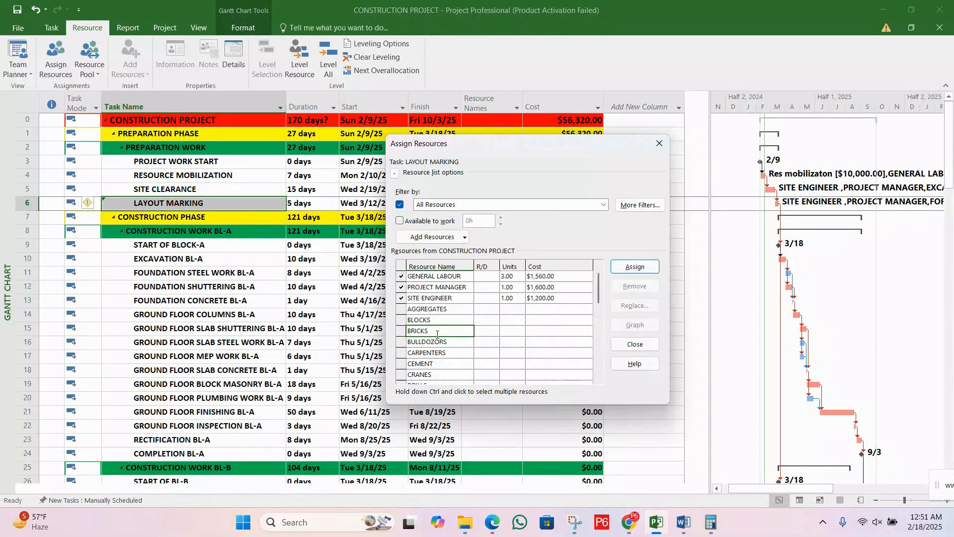
pyautogui.moveTo(600, 288); pyautogui.dragTo(604, 332)
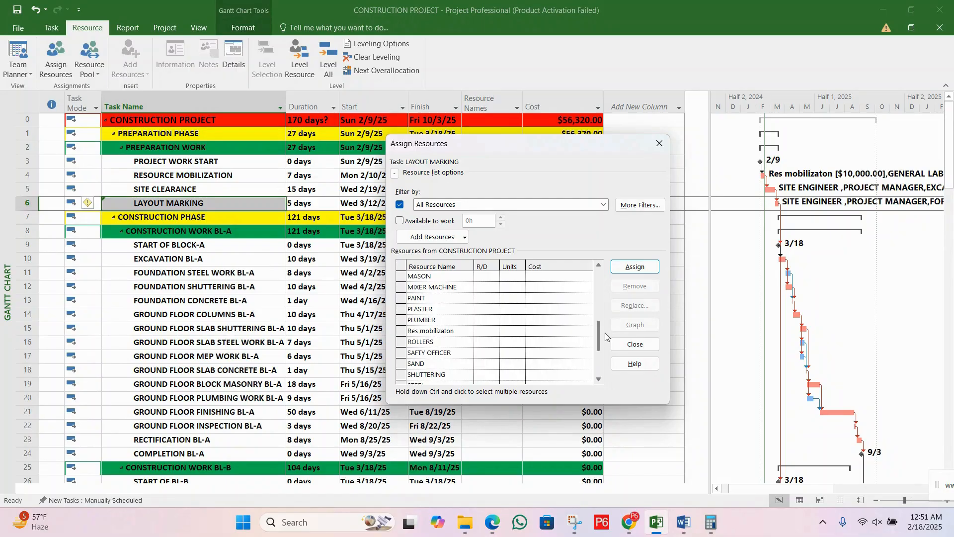
pyautogui.moveTo(604, 333); pyautogui.dragTo(613, 363)
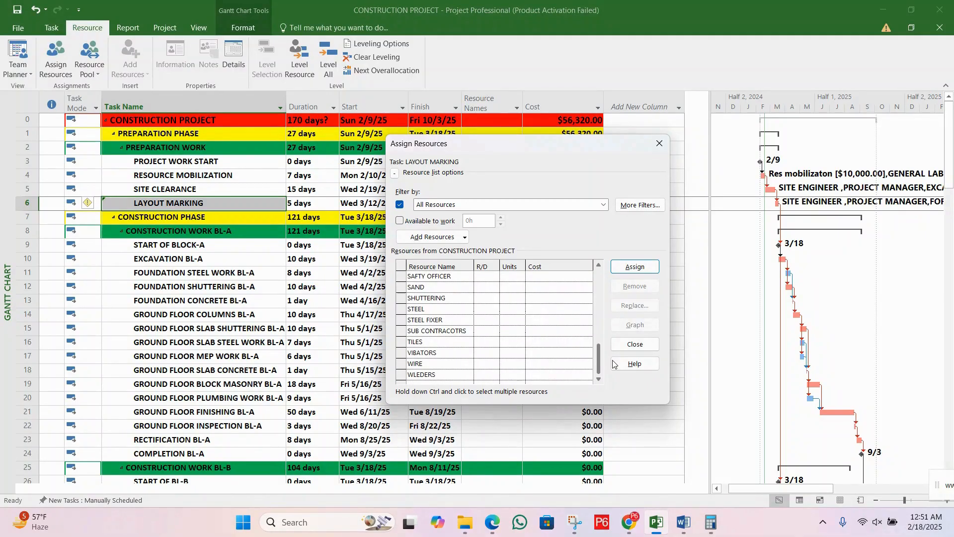
pyautogui.moveTo(613, 364); pyautogui.dragTo(627, 326)
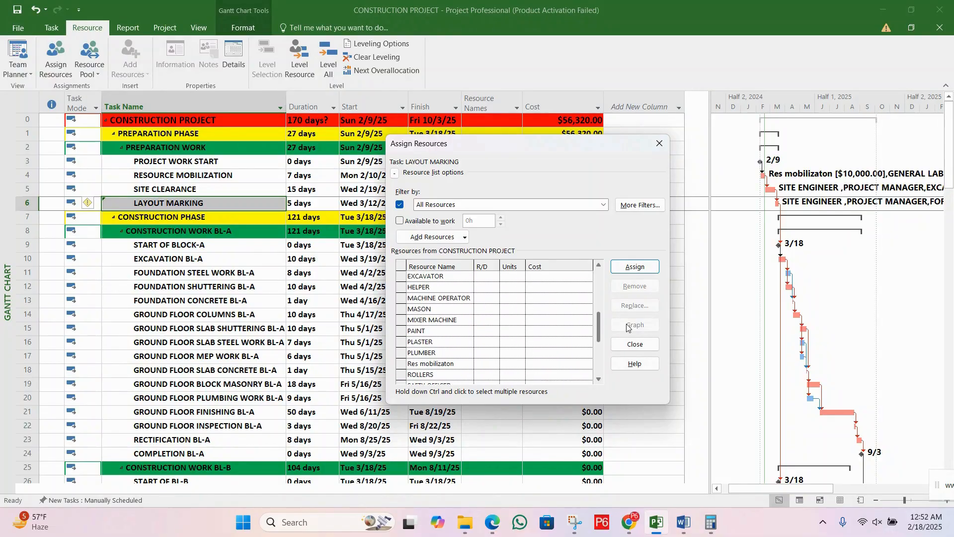
pyautogui.click(518, 312)
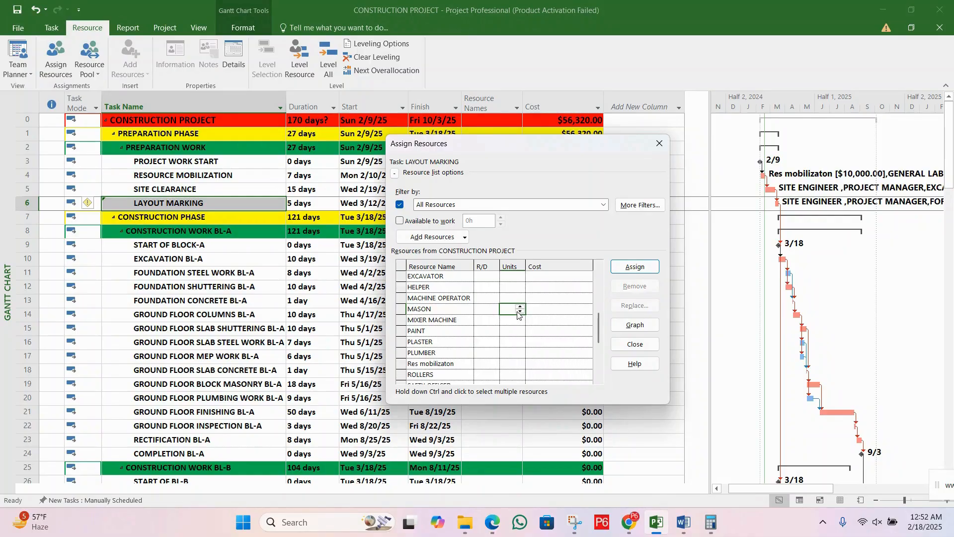
pyautogui.write('2')
pyautogui.click(489, 306)
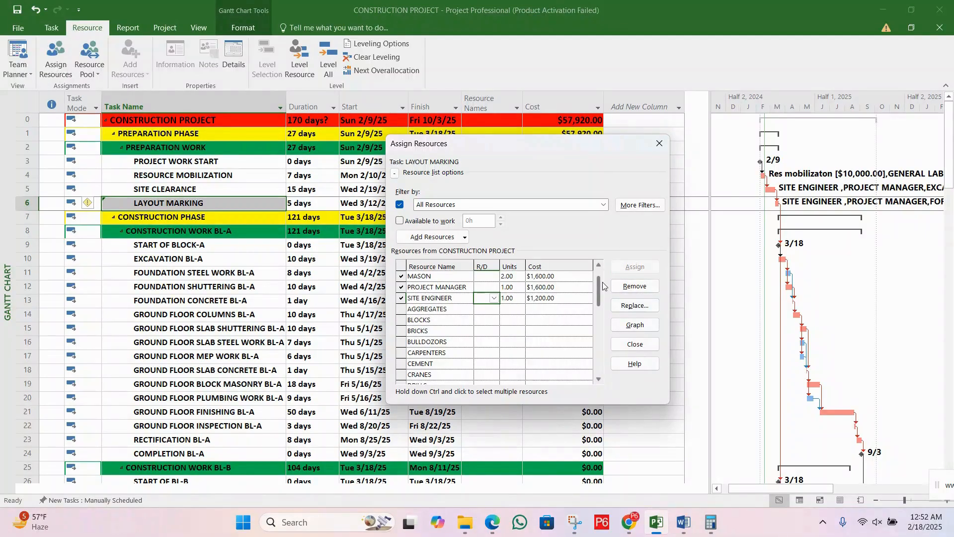
# Step: Review the resources assigned to LAYOUT MARKING and close Assign Resources
pyautogui.scroll(1, 600, 288)
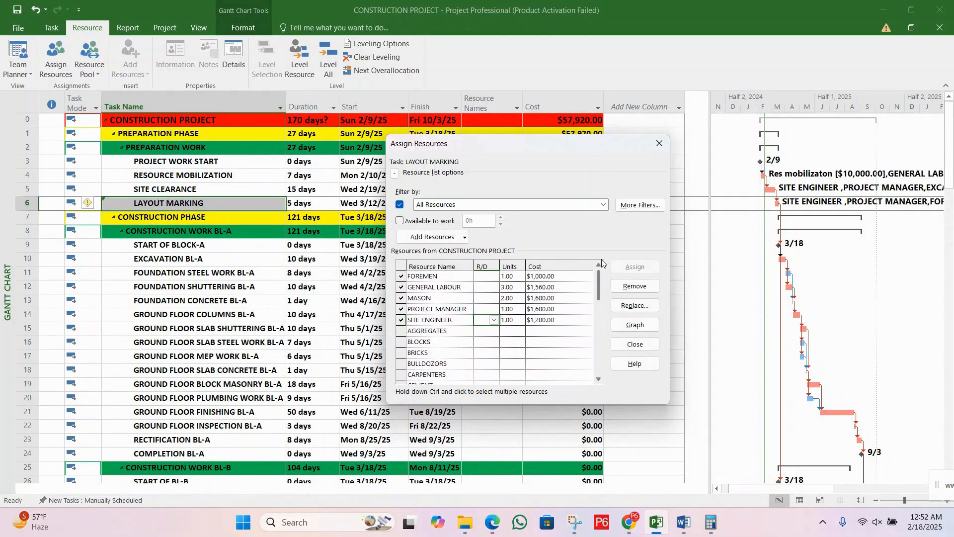
pyautogui.click(445, 286)
pyautogui.click(449, 306)
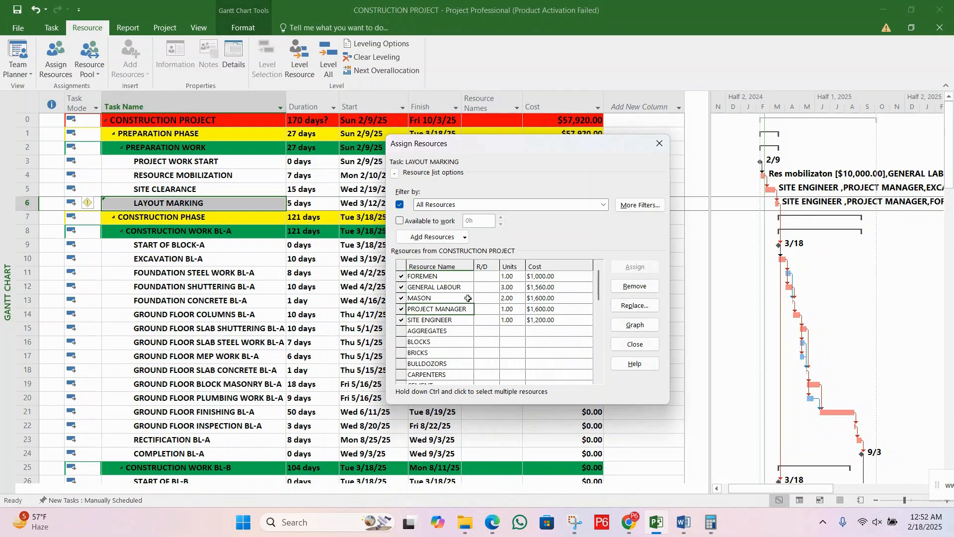
pyautogui.click(468, 297)
pyautogui.click(659, 144)
# Step: Compare the costs of RESOURCE MOBILIZATION, SITE CLEARANCE and LAYOUT MARKING with the total cost of CONSTRUCTION PROJECT
pyautogui.click(576, 205)
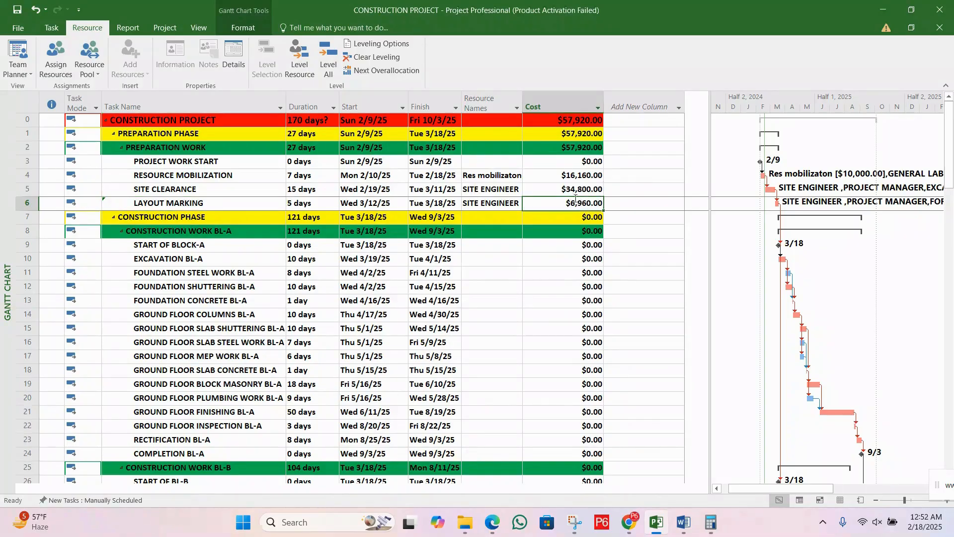
pyautogui.click(574, 194)
pyautogui.click(572, 175)
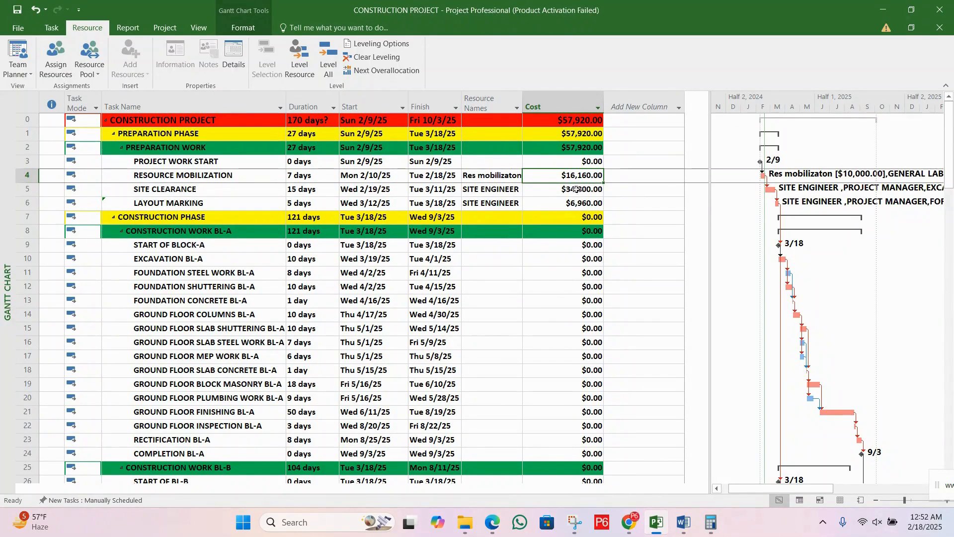
pyautogui.click(278, 178)
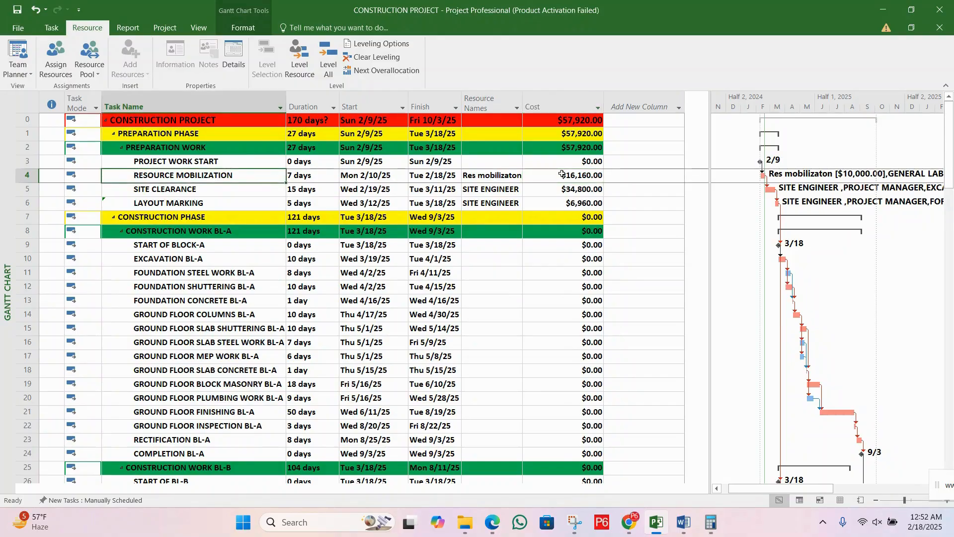
pyautogui.click(569, 177)
pyautogui.click(489, 179)
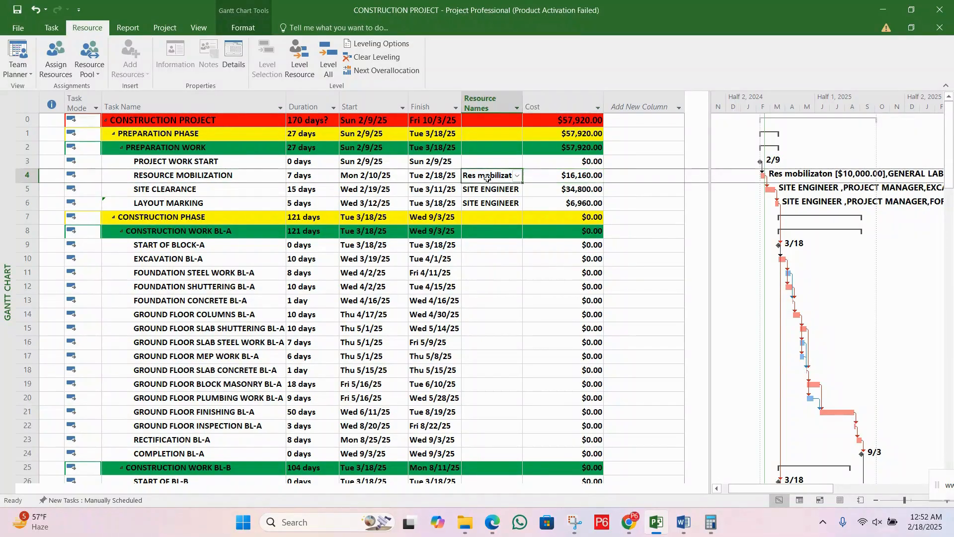
pyautogui.click(569, 175)
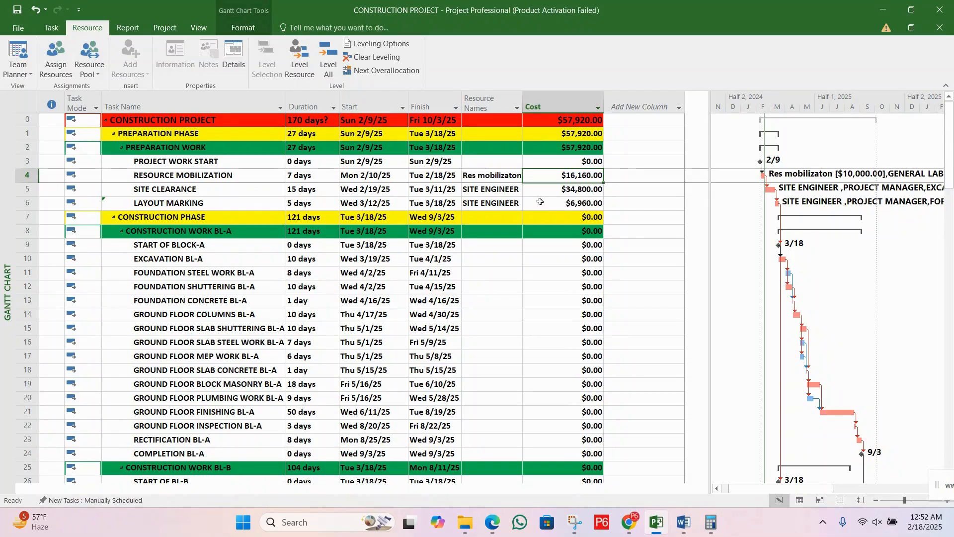
pyautogui.click(494, 191)
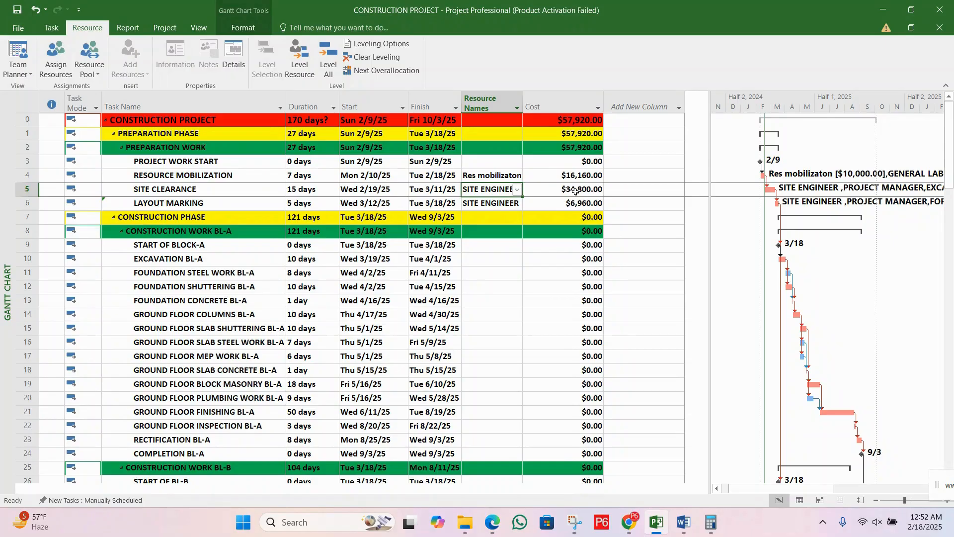
pyautogui.click(550, 189)
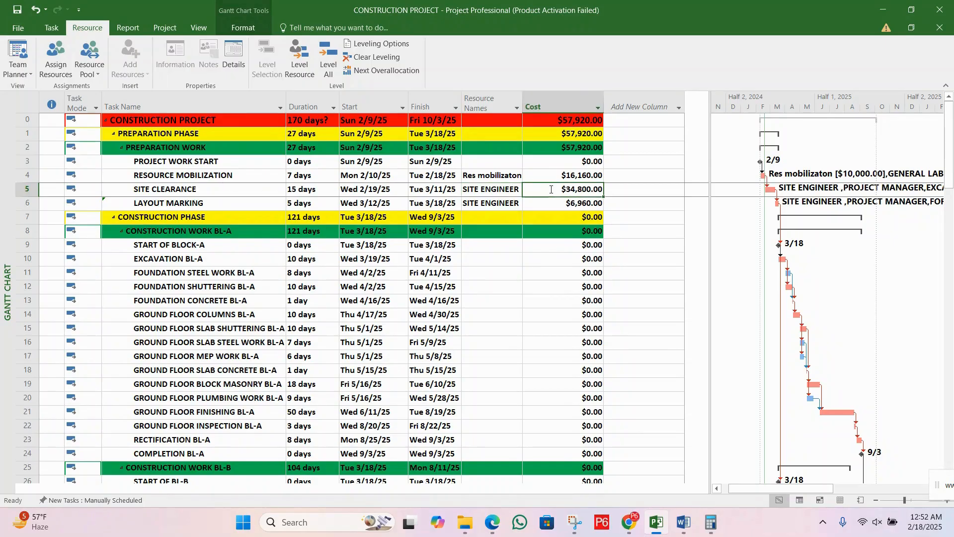
pyautogui.click(237, 205)
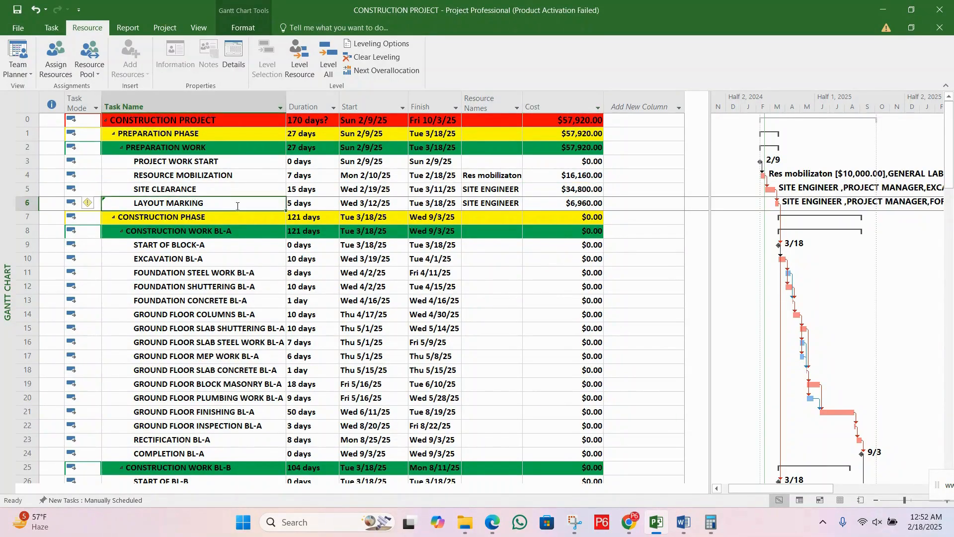
pyautogui.click(552, 205)
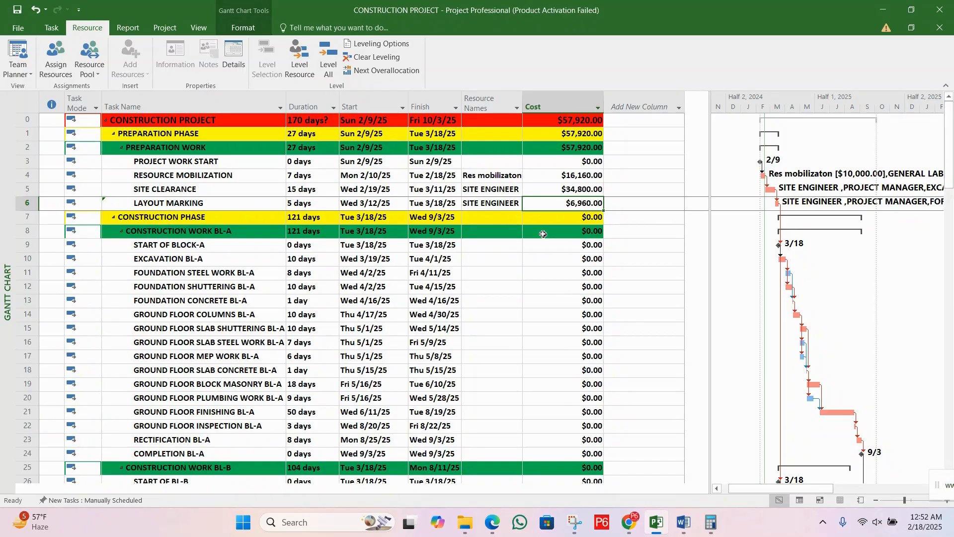
pyautogui.click(585, 122)
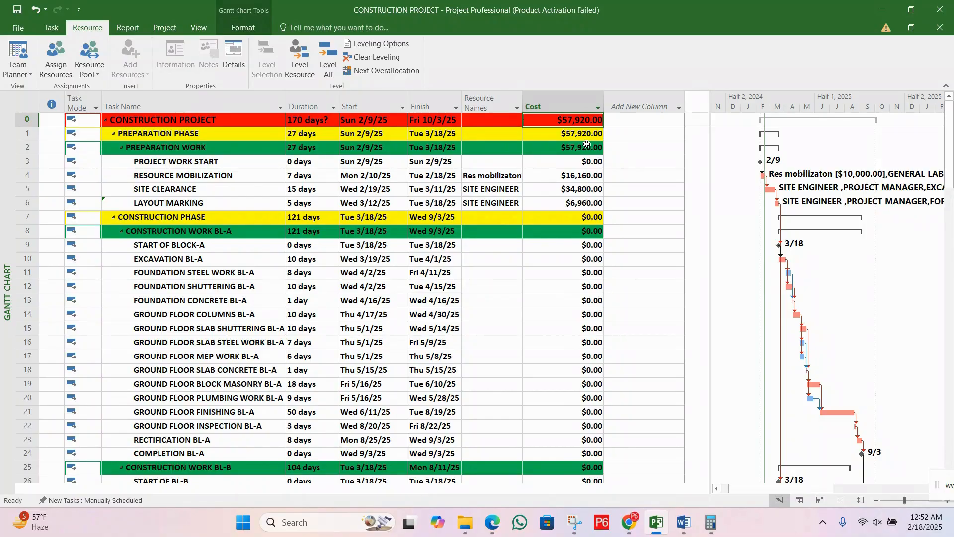
pyautogui.click(575, 171)
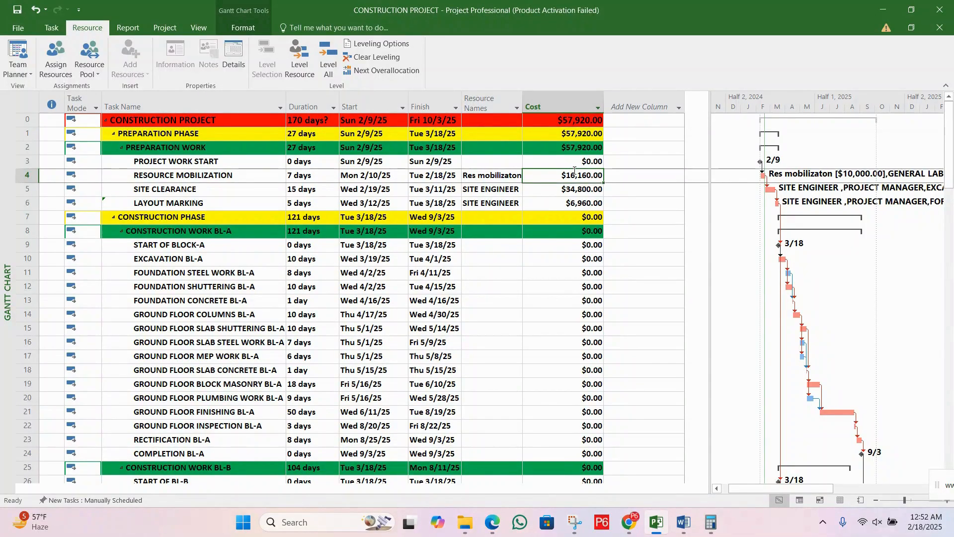
# Step: Examine the first Block A tasks, from START OF BLOCK-A to FOUNDATION CONCRETE BL-A, alongside the preparation work tasks
pyautogui.click(234, 251)
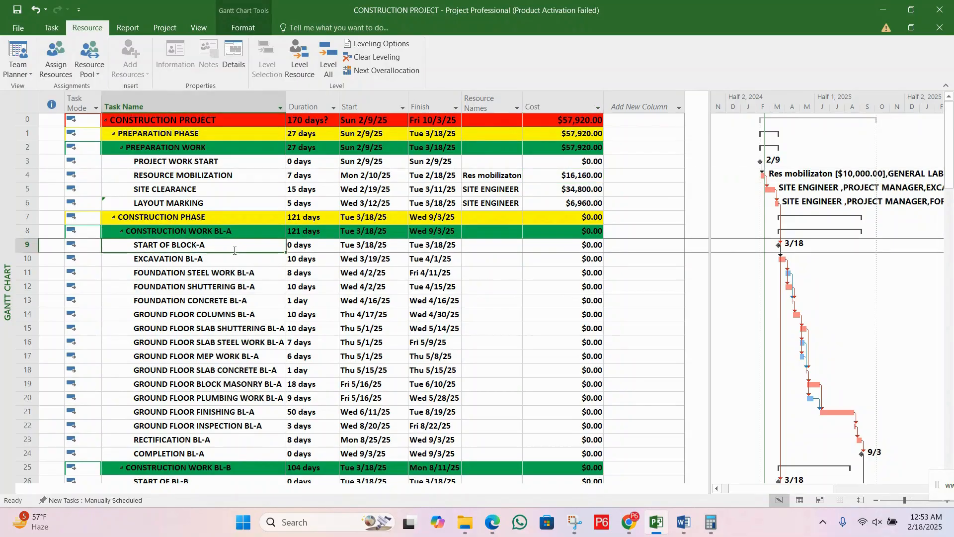
pyautogui.click(211, 262)
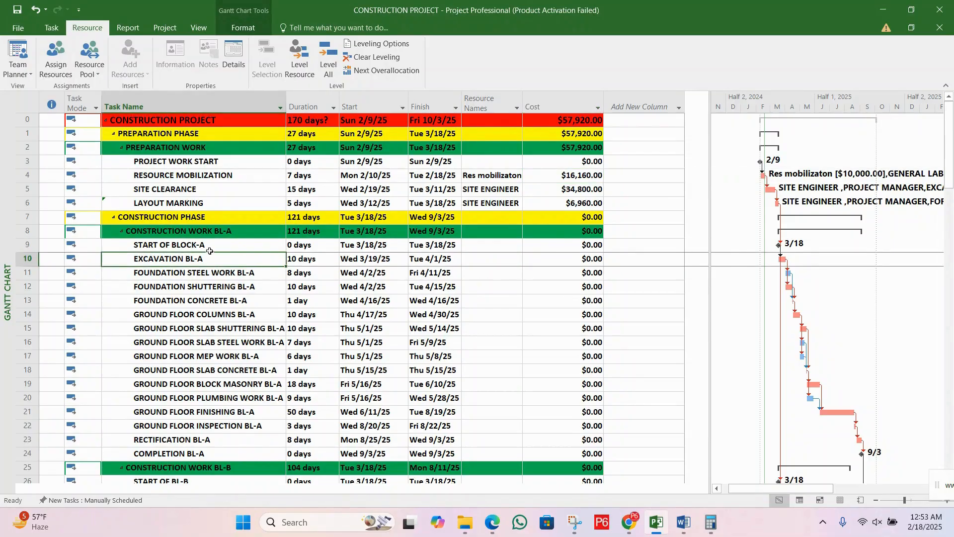
pyautogui.click(213, 247)
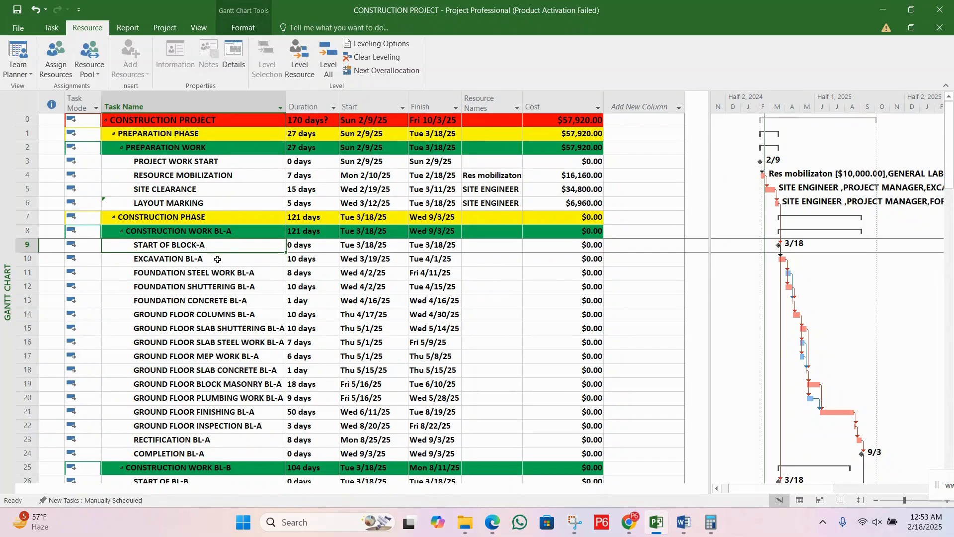
pyautogui.click(218, 259)
pyautogui.click(223, 273)
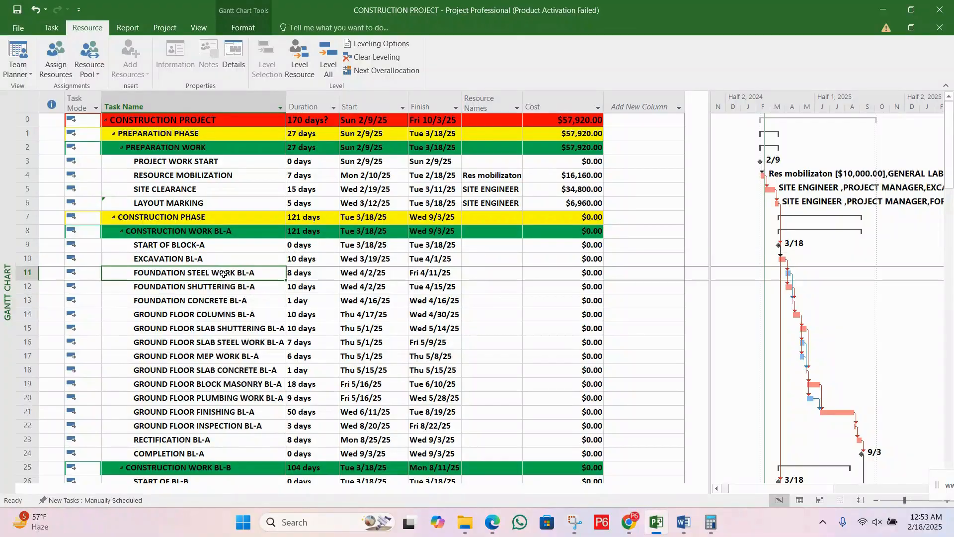
pyautogui.click(234, 288)
pyautogui.click(235, 295)
pyautogui.click(213, 259)
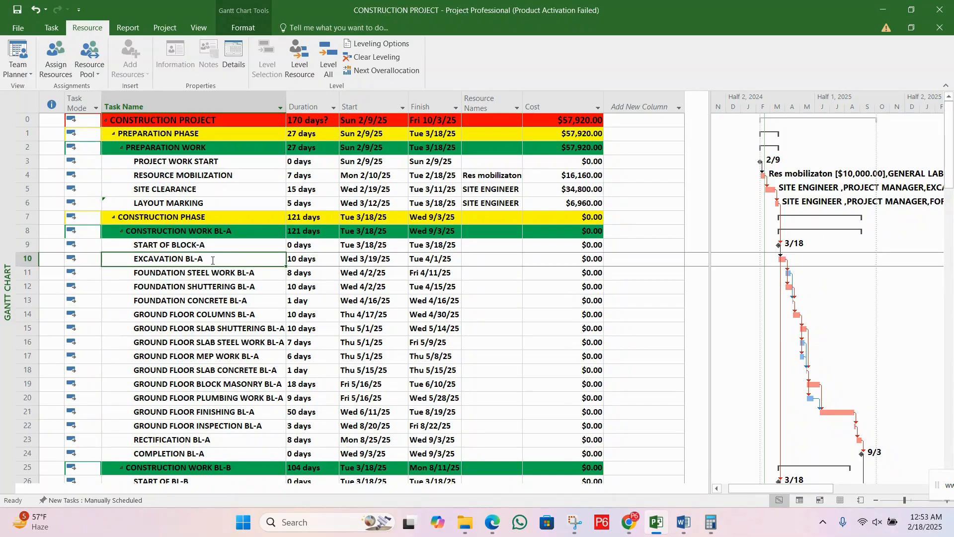
pyautogui.click(220, 245)
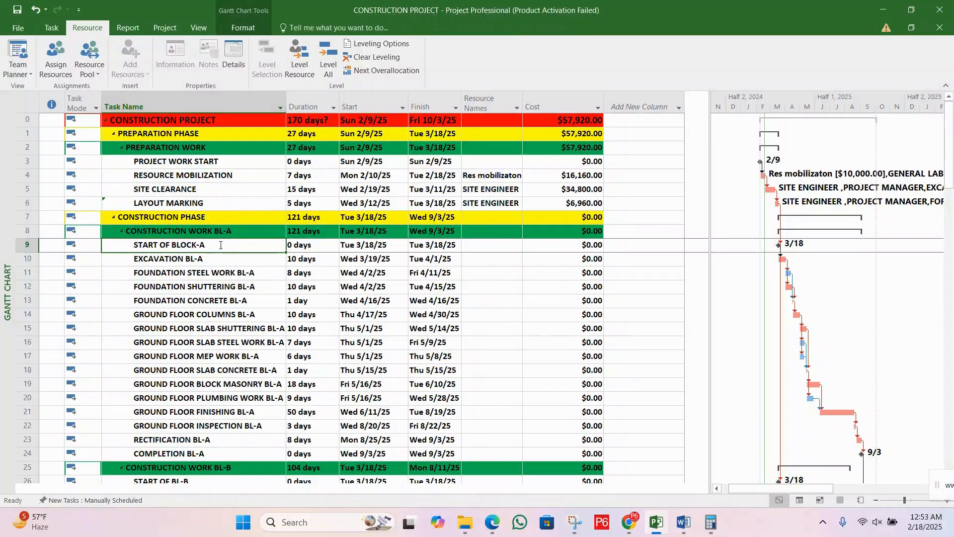
pyautogui.click(227, 260)
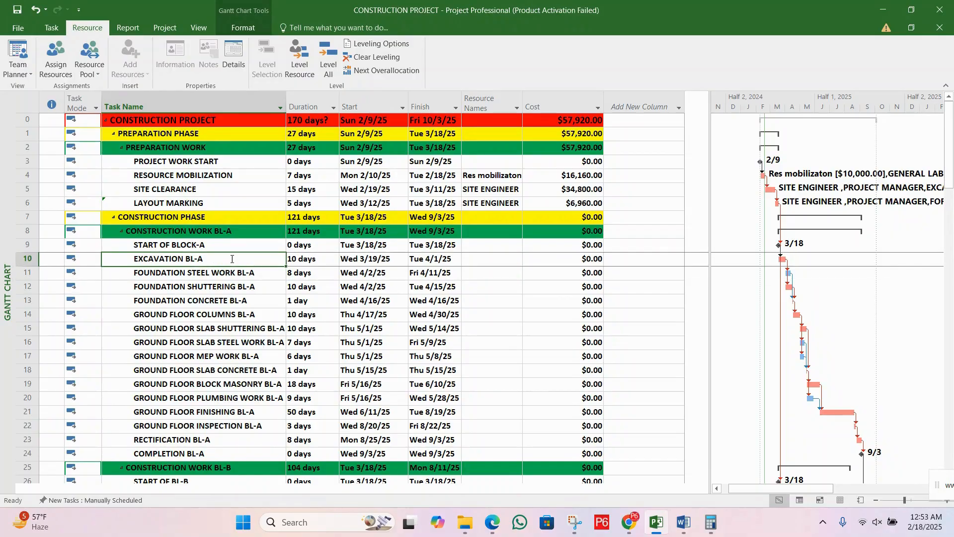
pyautogui.click(202, 161)
pyautogui.click(214, 174)
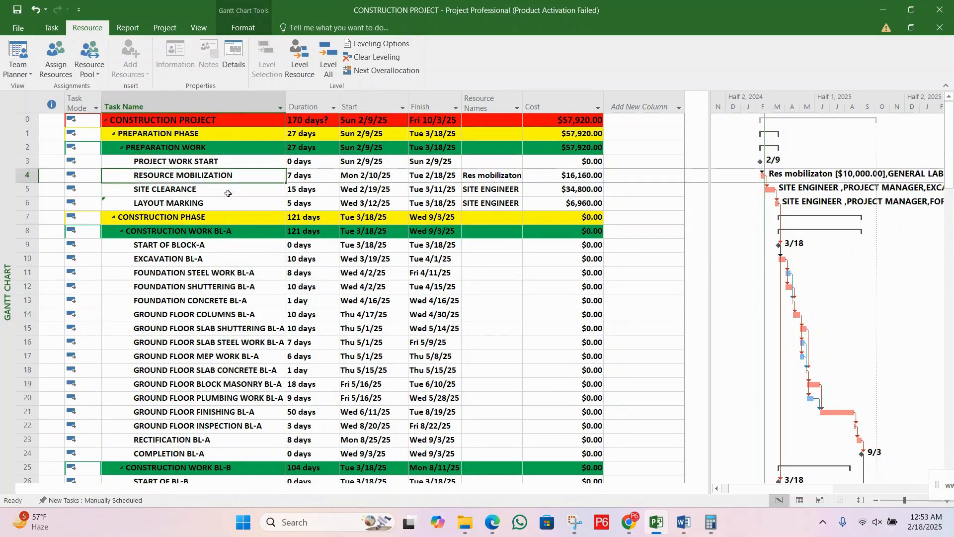
pyautogui.click(224, 192)
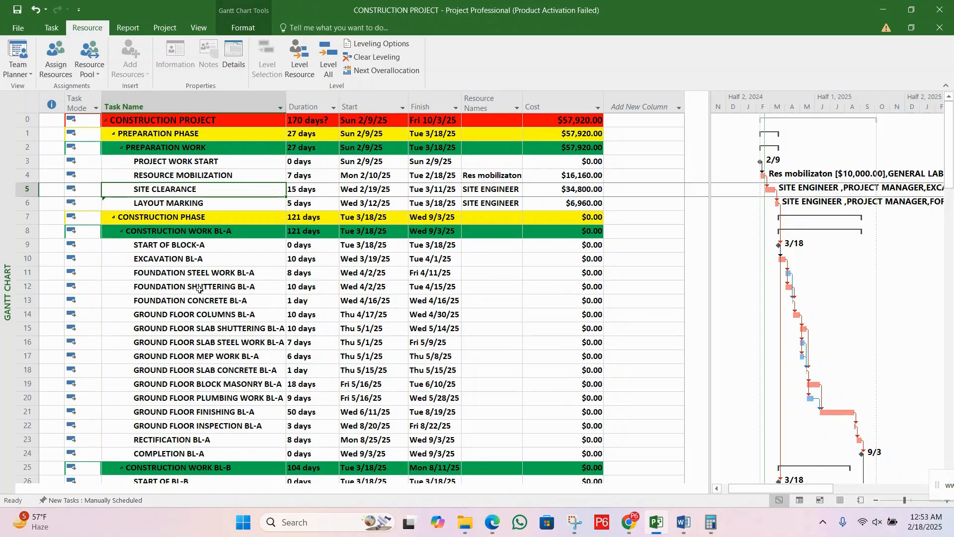
# Step: Open the resource assignments of the EXCAVATION BL-A task and look through the available resource names
pyautogui.click(227, 259)
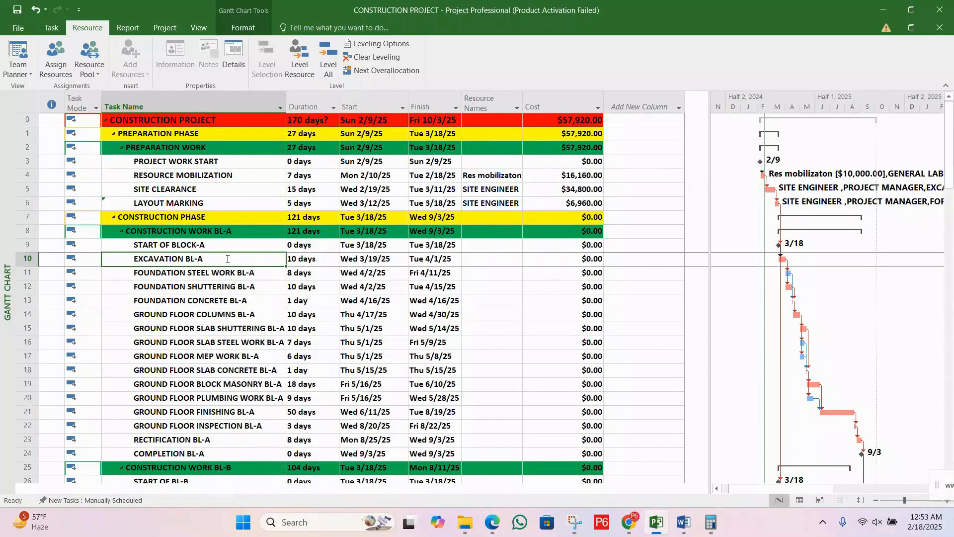
pyautogui.doubleClick(227, 258)
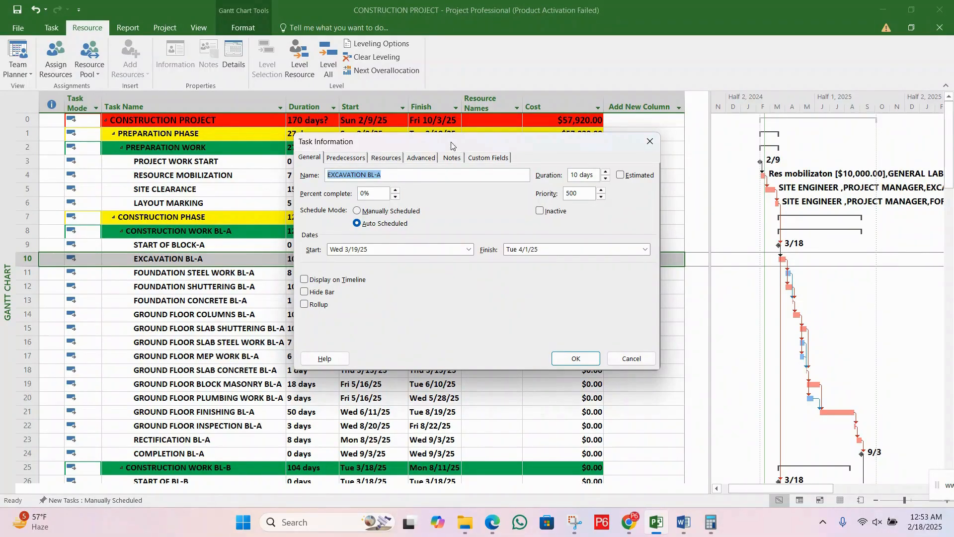
pyautogui.moveTo(452, 146); pyautogui.dragTo(455, 192)
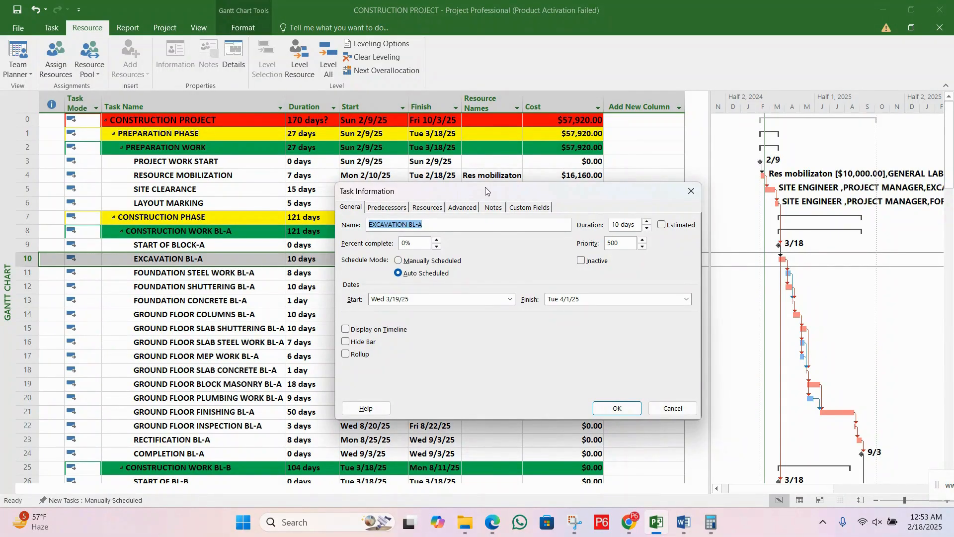
pyautogui.moveTo(486, 191); pyautogui.dragTo(486, 197)
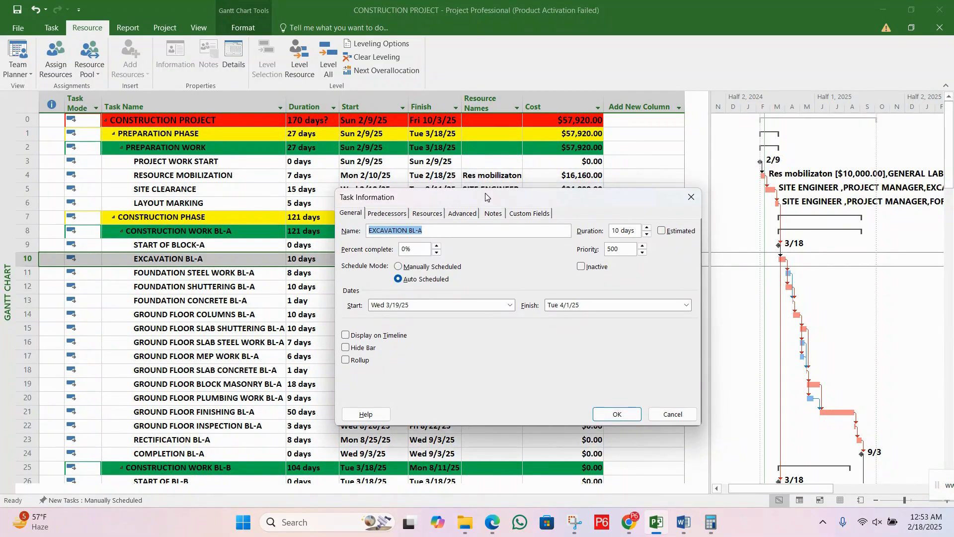
pyautogui.click(429, 214)
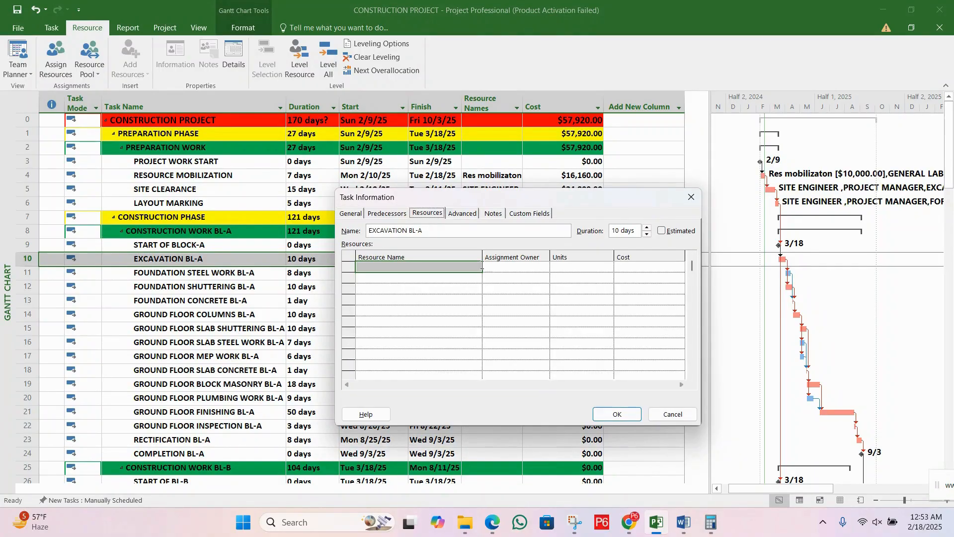
pyautogui.click(471, 269)
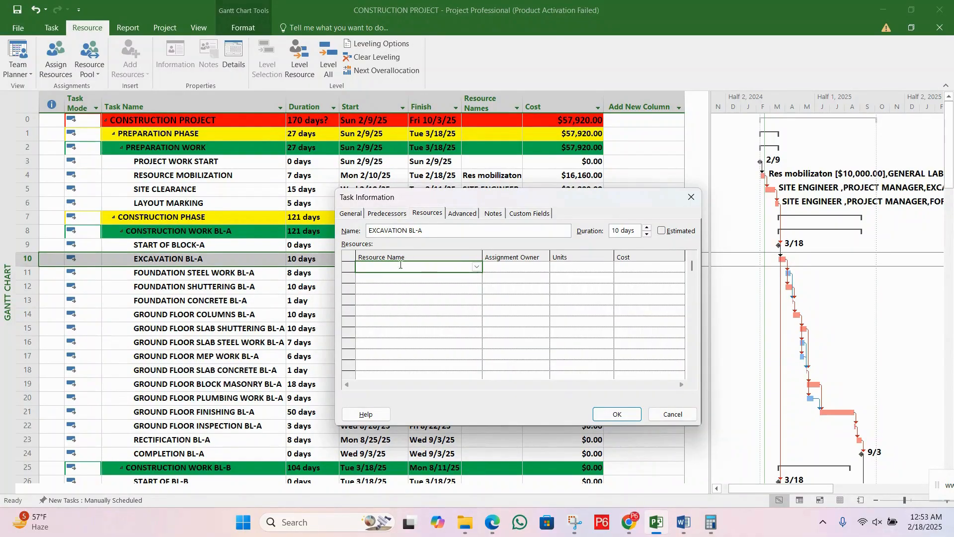
pyautogui.click(565, 266)
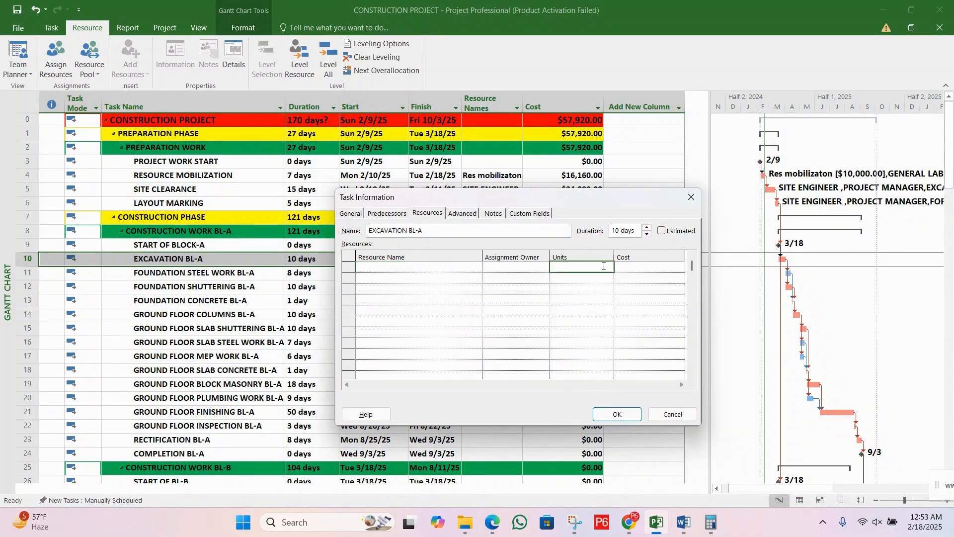
pyautogui.click(633, 268)
pyautogui.click(468, 267)
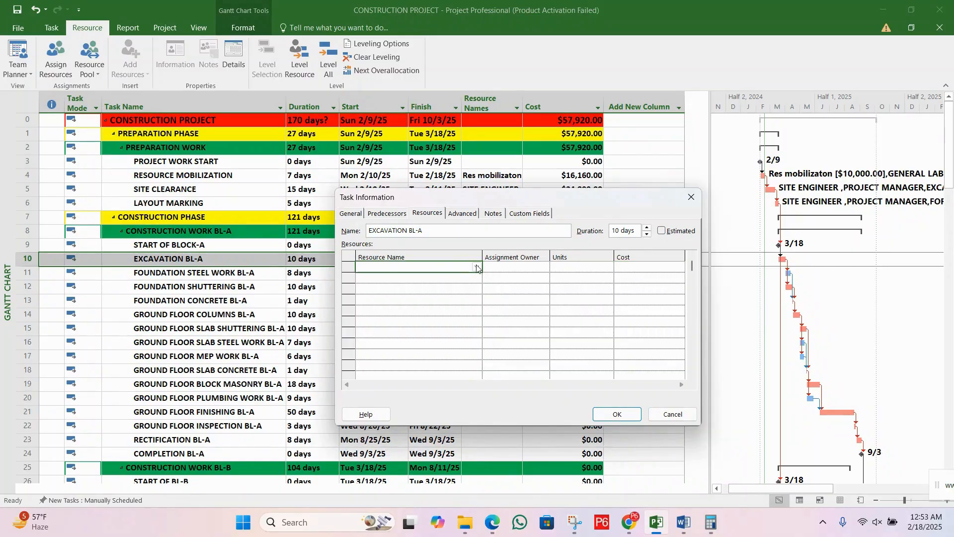
pyautogui.click(477, 268)
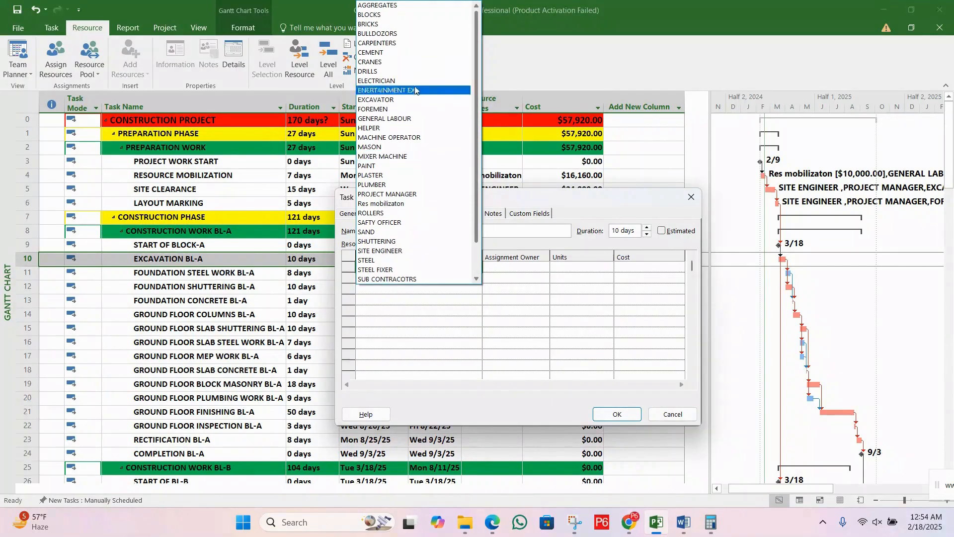
pyautogui.click(448, 305)
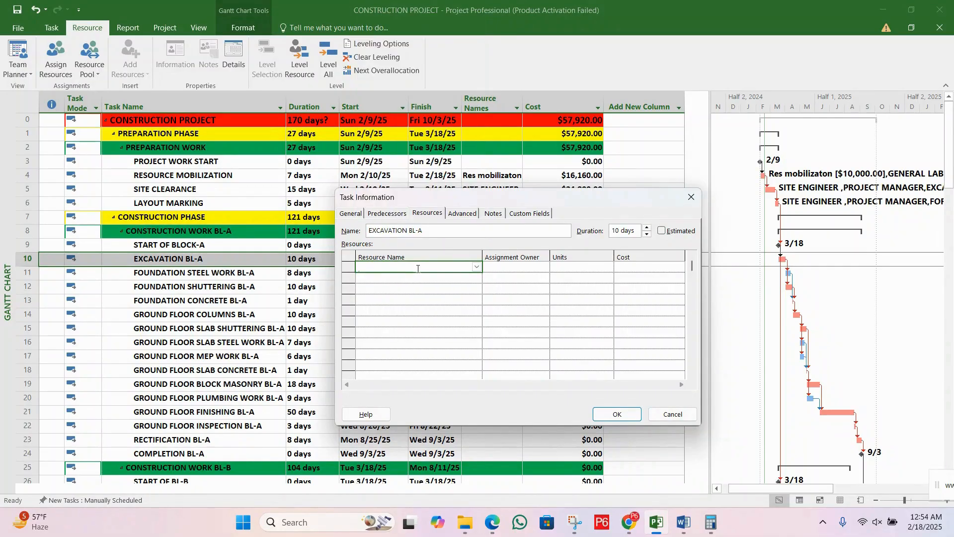
# Step: Assign PROJECT MANAGER and SITE ENGINEER to the EXCAVATION BL-A task
pyautogui.write('D')
pyautogui.press('BackSpace')
pyautogui.press('BackSpace')
pyautogui.write('PRO')
pyautogui.press('Return')
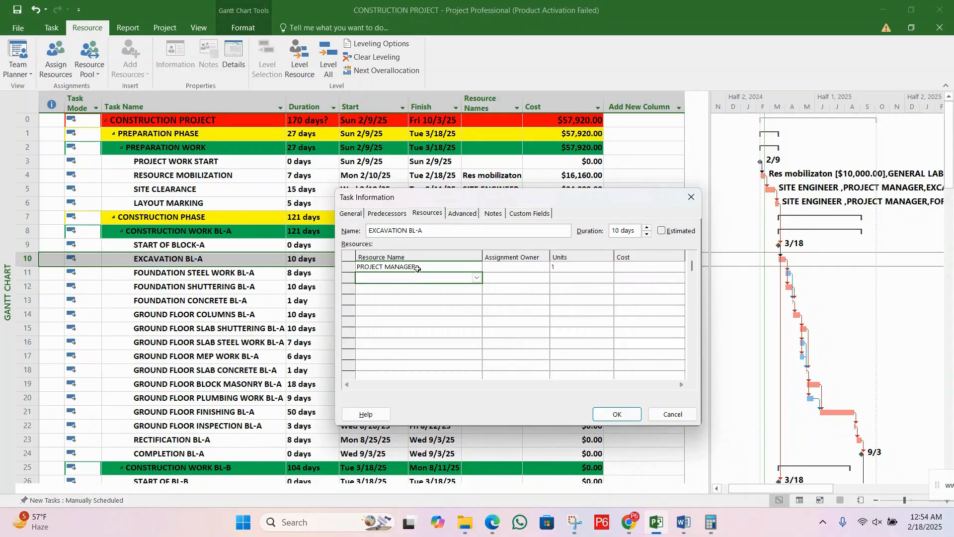
pyautogui.write('SITE ENGINEER')
pyautogui.press('Return')
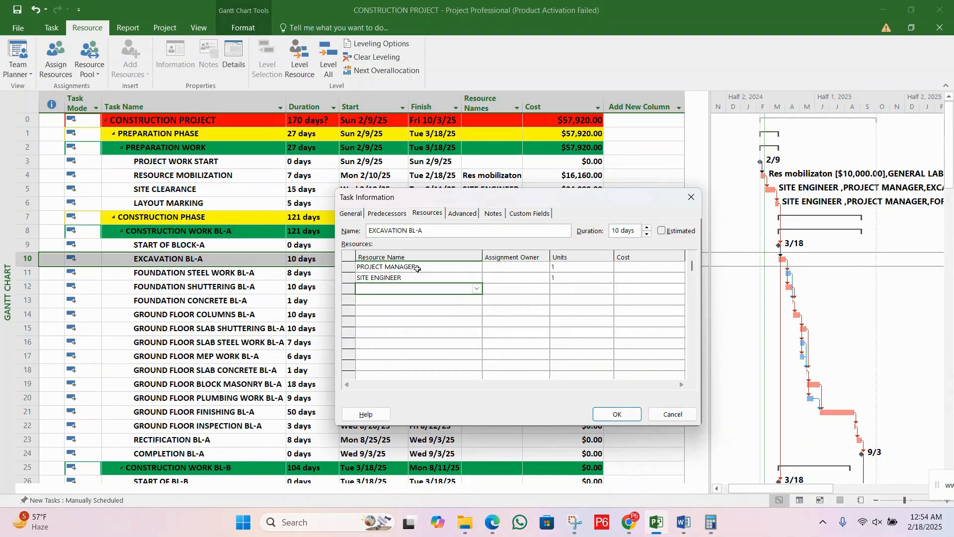
# Step: Add GENERAL LABOUR and HELPER to the resources of EXCAVATION BL-A
pyautogui.write('GENERAL LABOUR')
pyautogui.press('Return')
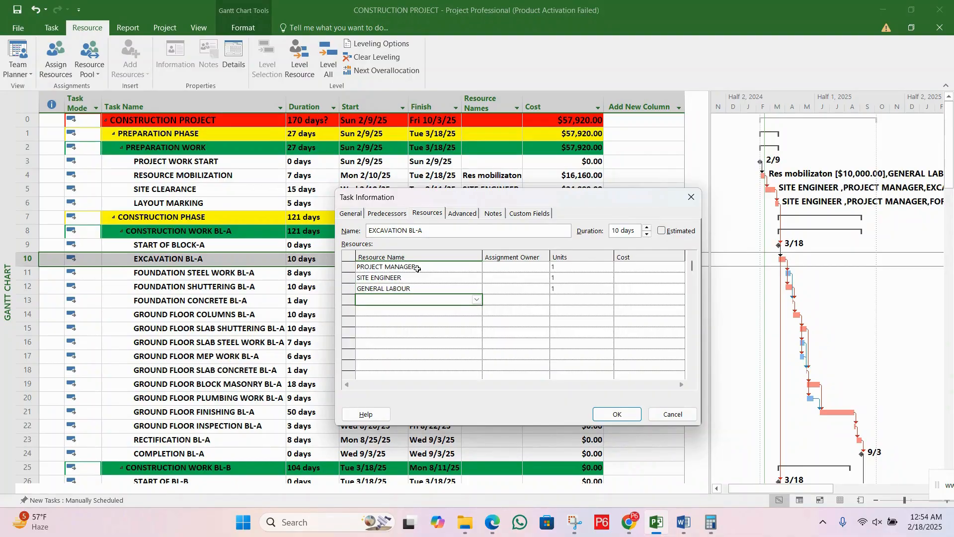
pyautogui.write('H')
pyautogui.press('Return')
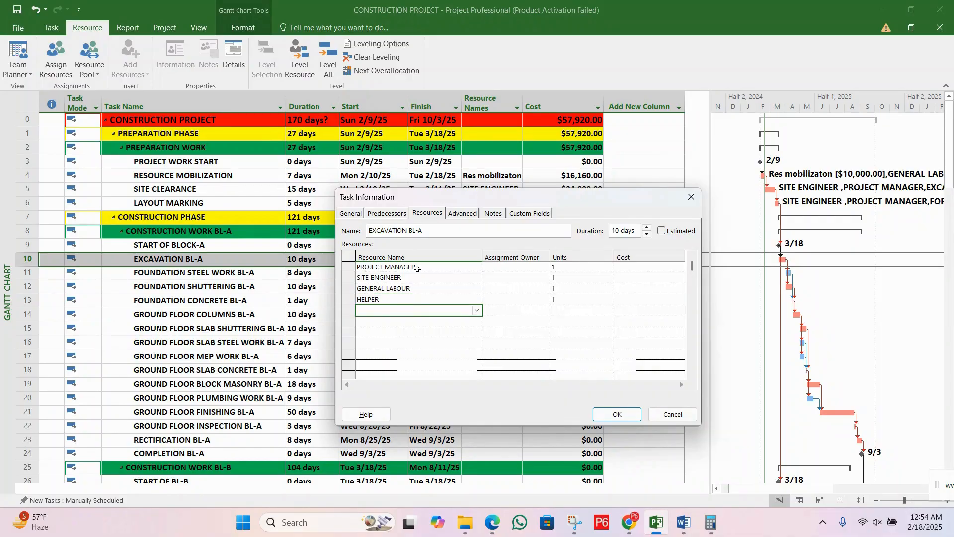
# Step: Add the equipment resources BULLDOZORS and EXCAVATOR to EXCAVATION BL-A
pyautogui.write('DU')
pyautogui.press('BackSpace')
pyautogui.press('BackSpace')
pyautogui.write('BU')
pyautogui.press('Return')
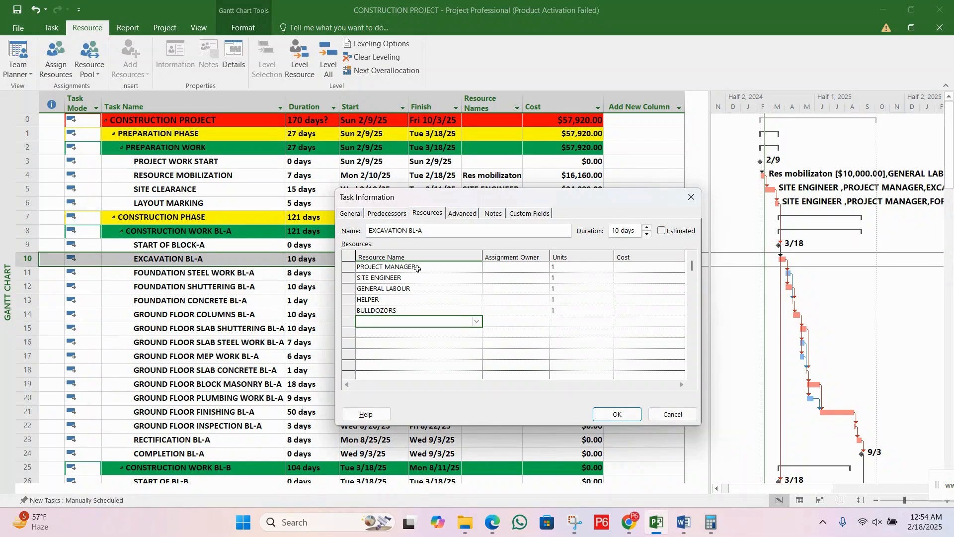
pyautogui.write('EX')
pyautogui.press('Return')
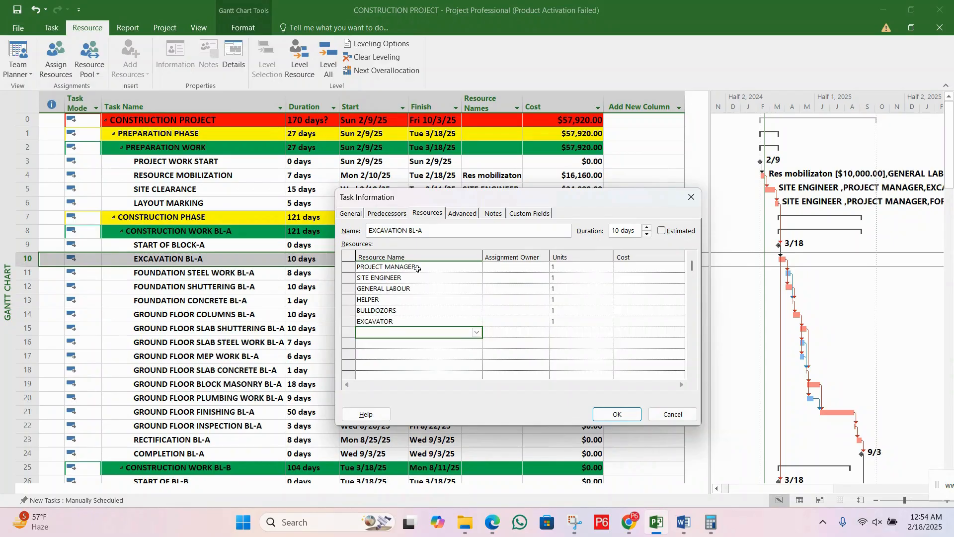
# Step: Compare the resources entered for EXCAVATION BL-A with the list of available resources to find any that are missing
pyautogui.click(503, 279)
pyautogui.click(434, 292)
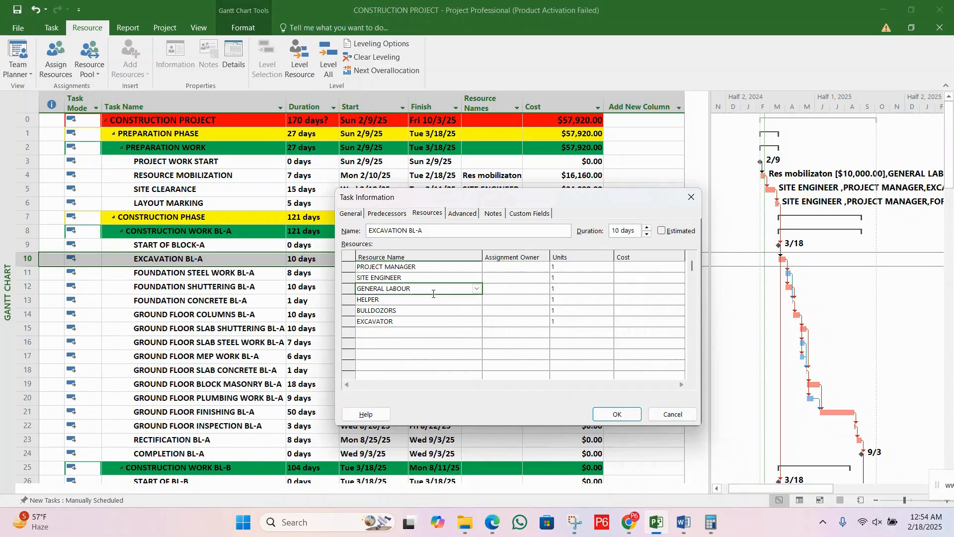
pyautogui.click(432, 312)
pyautogui.click(449, 332)
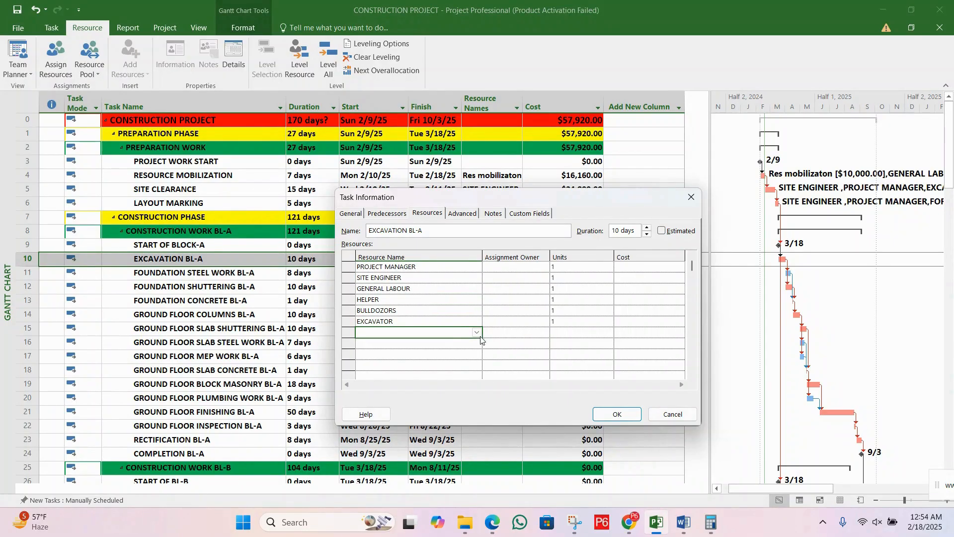
pyautogui.click(477, 334)
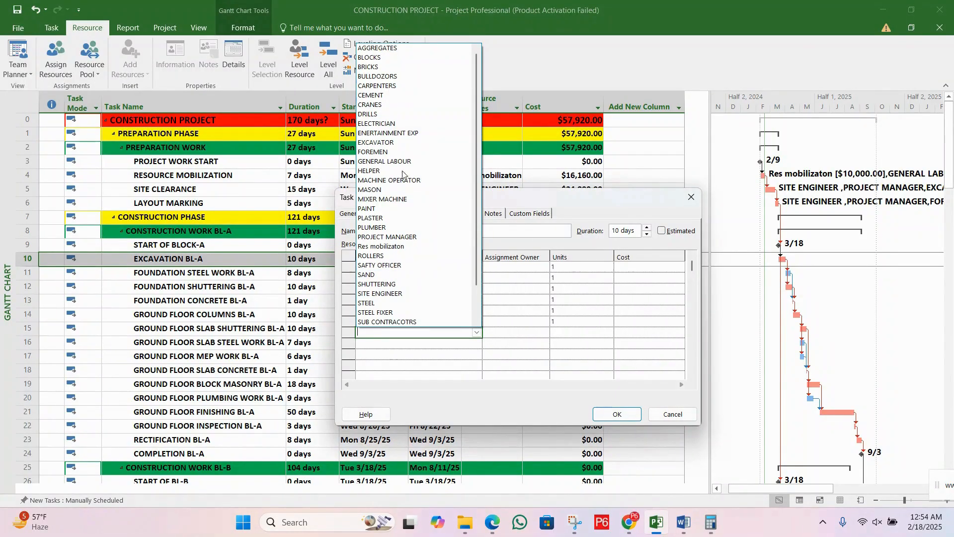
pyautogui.click(517, 348)
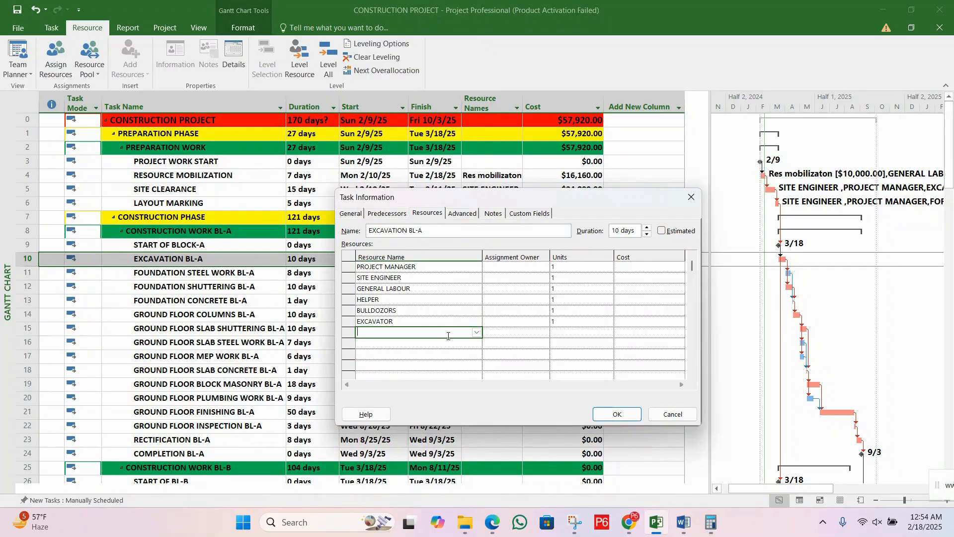
pyautogui.click(428, 323)
pyautogui.click(428, 334)
pyautogui.write('S')
pyautogui.press('BackSpace')
pyautogui.press('BackSpace')
pyautogui.click(520, 338)
pyautogui.click(422, 266)
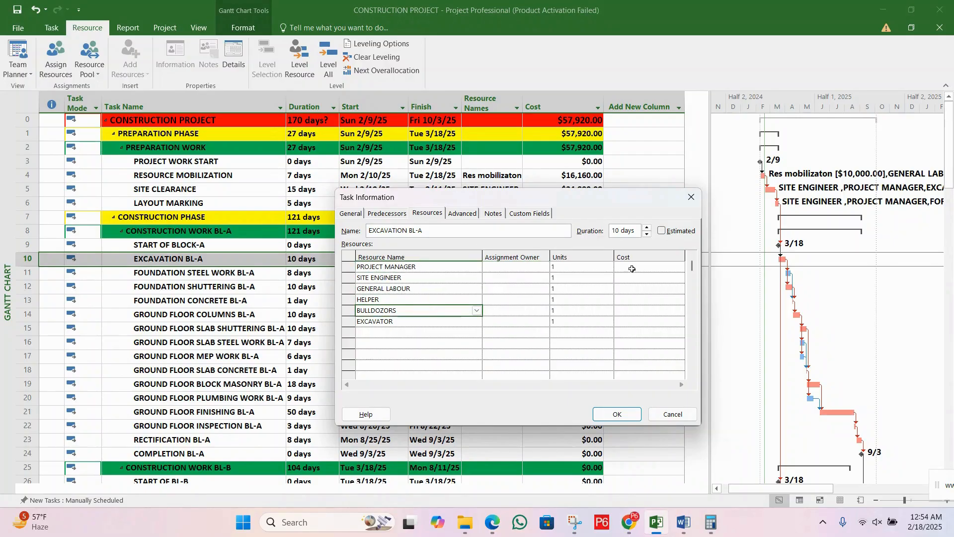
pyautogui.click(566, 267)
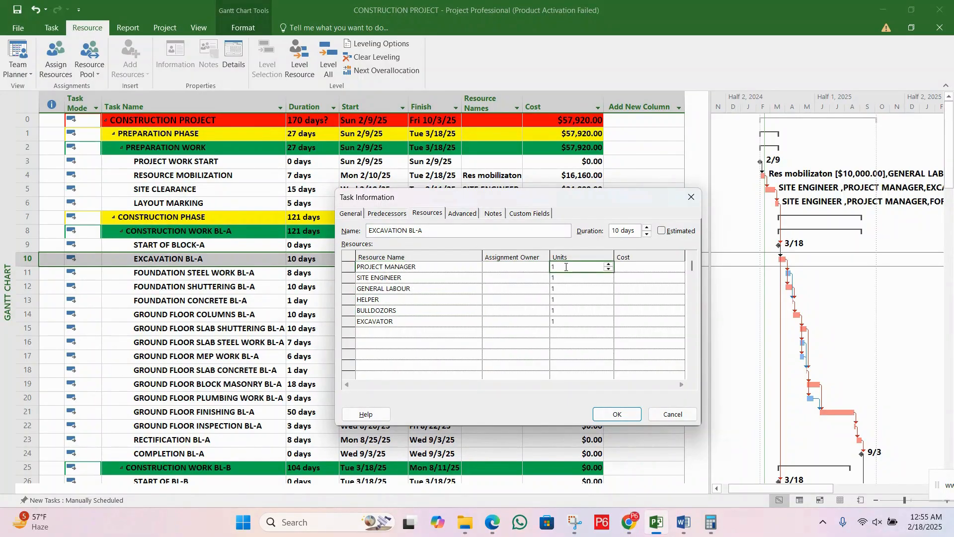
# Step: Add FOREMEN as a further resource of EXCAVATION BL-A
pyautogui.click(461, 336)
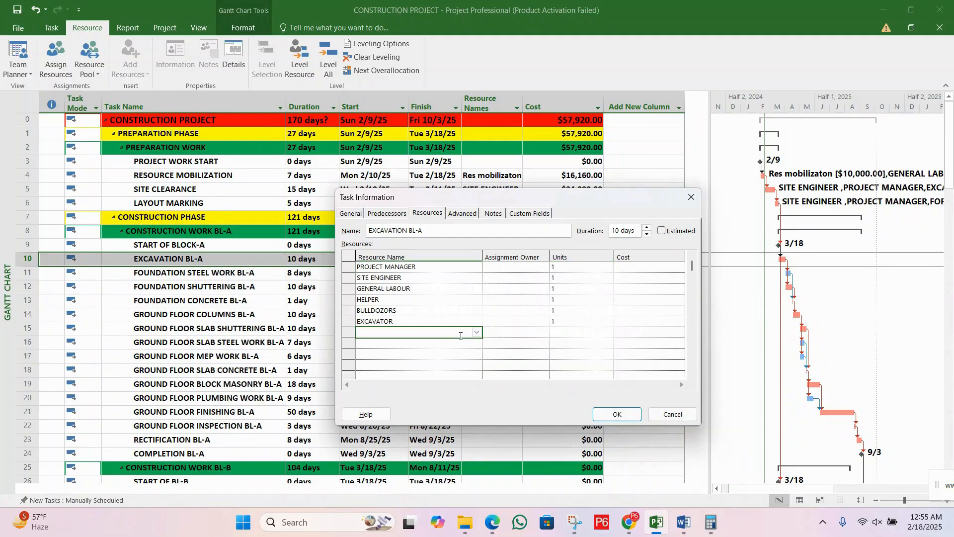
pyautogui.write('FOREMEN')
pyautogui.press('Return')
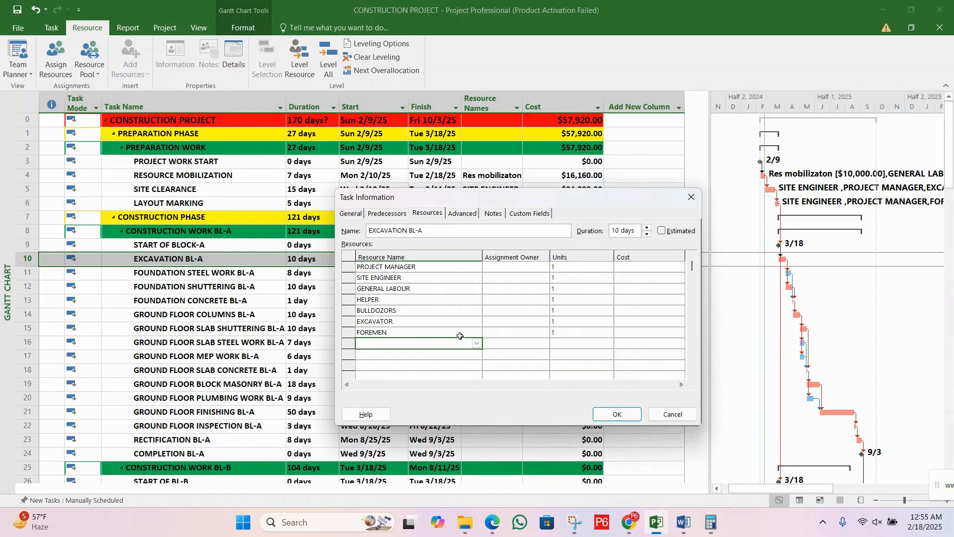
# Step: Check the units of each resource assigned to EXCAVATION BL-A, from PROJECT MANAGER to EXCAVATOR
pyautogui.click(561, 268)
pyautogui.click(565, 287)
pyautogui.click(565, 299)
pyautogui.click(566, 313)
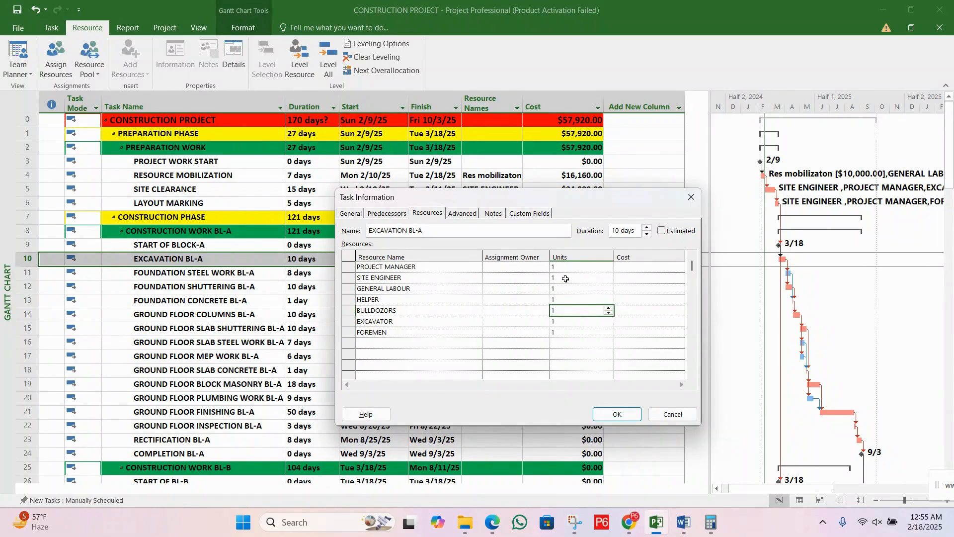
pyautogui.click(571, 268)
pyautogui.click(571, 277)
pyautogui.click(570, 289)
pyautogui.click(567, 309)
pyautogui.click(566, 320)
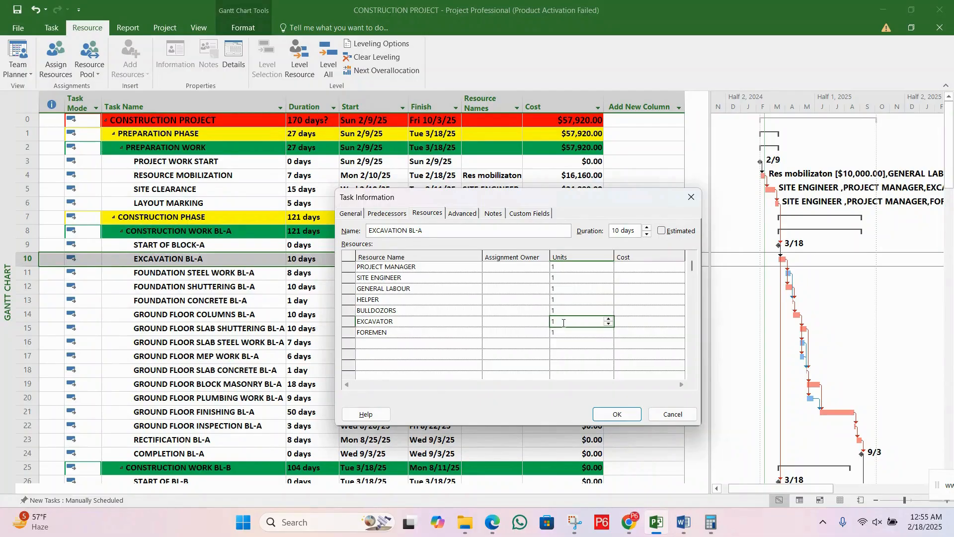
pyautogui.click(573, 276)
pyautogui.click(572, 290)
pyautogui.click(570, 309)
pyautogui.click(589, 268)
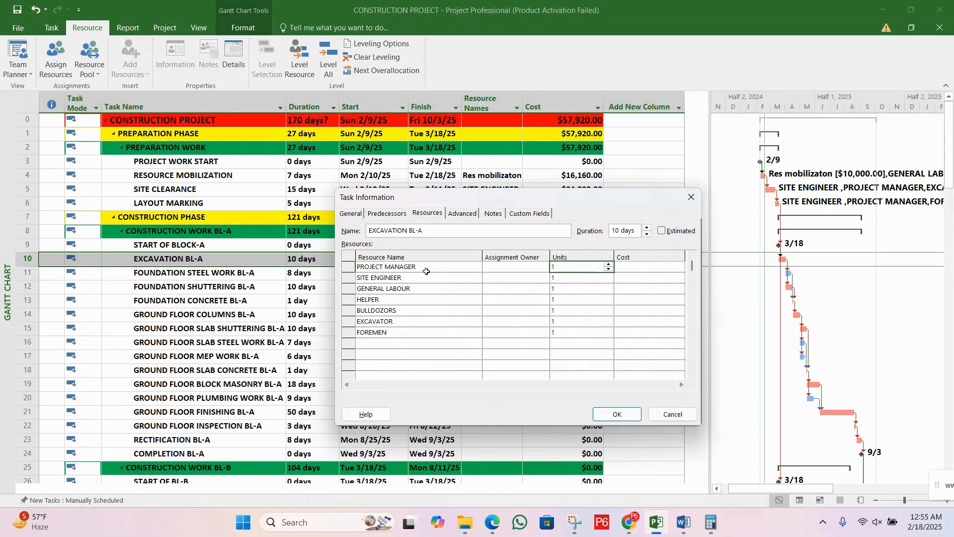
pyautogui.click(573, 279)
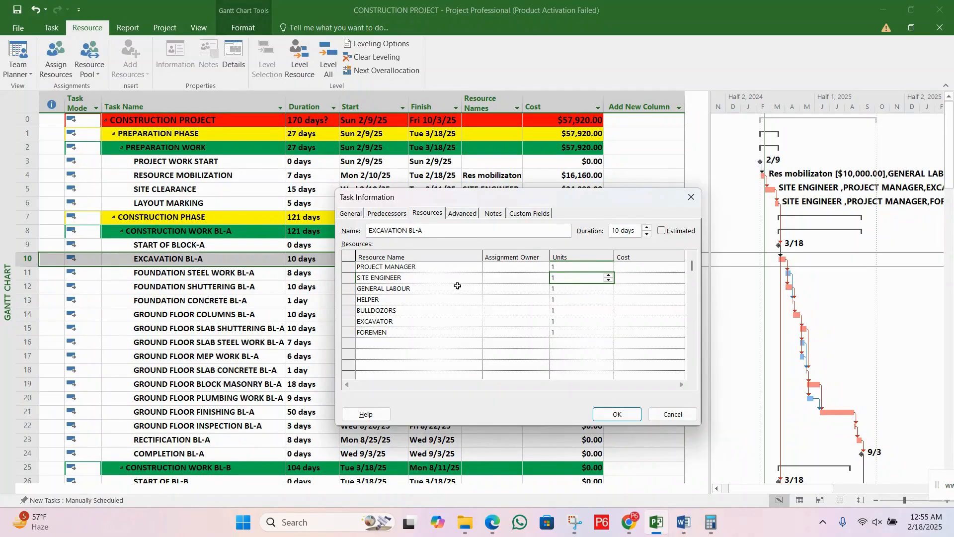
# Step: Set the units of GENERAL LABOUR to 3 and of HELPER to 4 for EXCAVATION BL-A
pyautogui.click(583, 292)
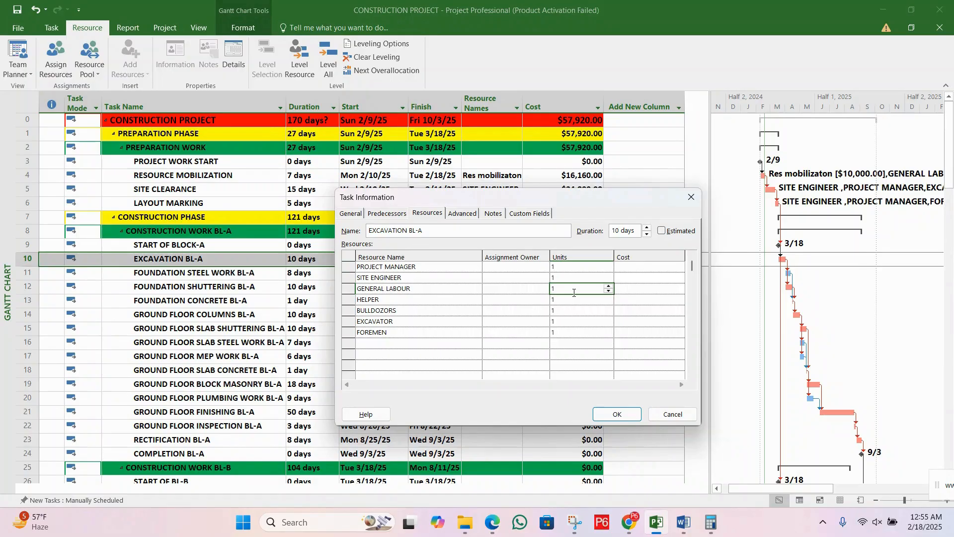
pyautogui.write('3')
pyautogui.click(578, 299)
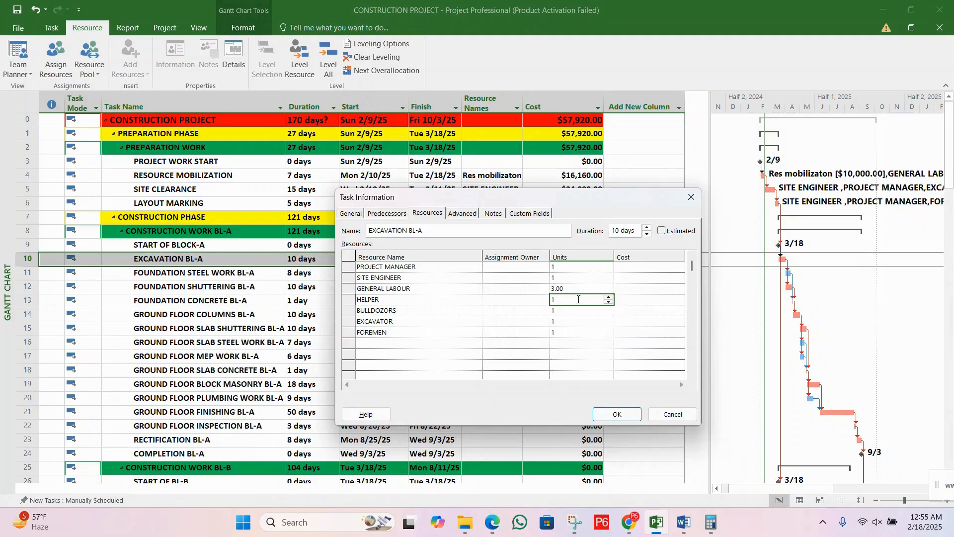
pyautogui.write('4')
# Step: Check the units of BULLDOZORS, EXCAVATOR and FOREMEN, and apply the resource assignments to EXCAVATION BL-A
pyautogui.click(577, 313)
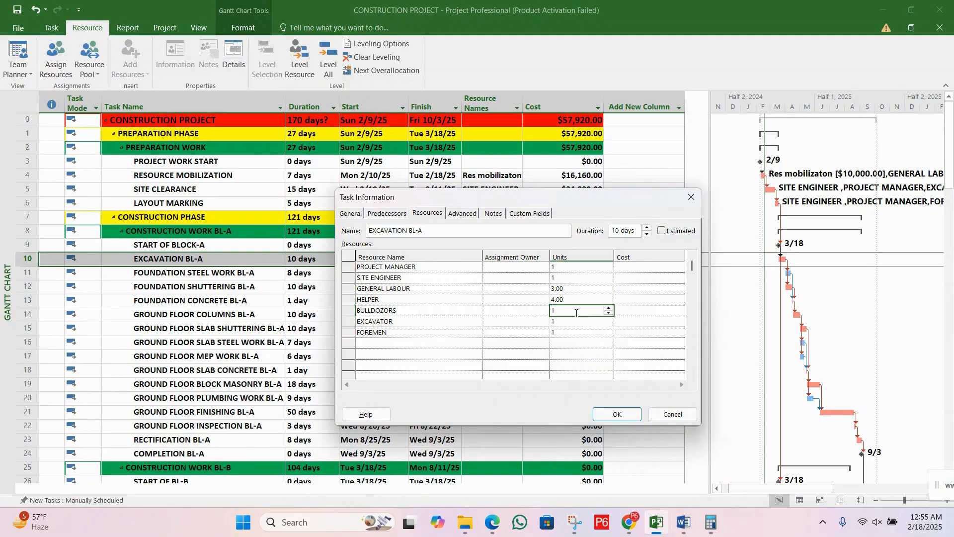
pyautogui.click(573, 323)
pyautogui.press('Up')
pyautogui.click(576, 324)
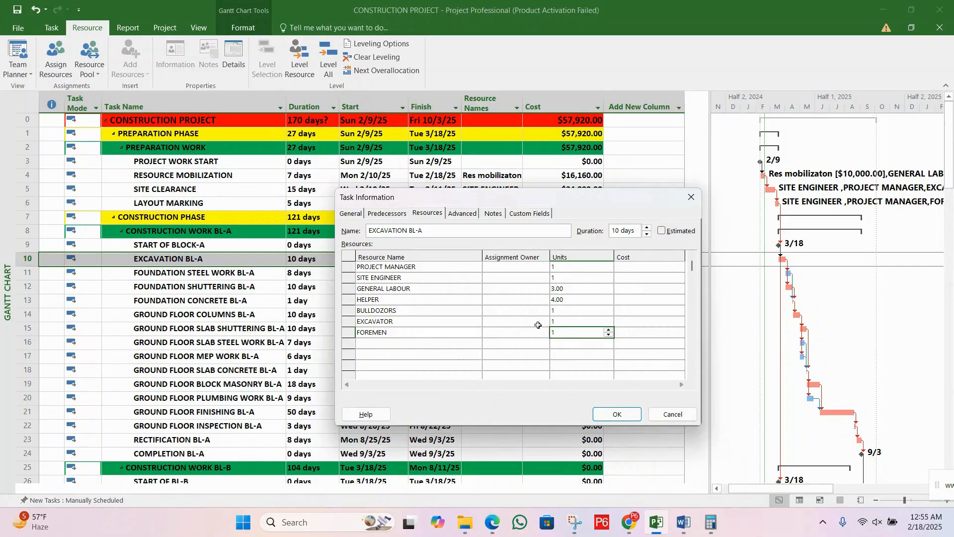
pyautogui.click(517, 319)
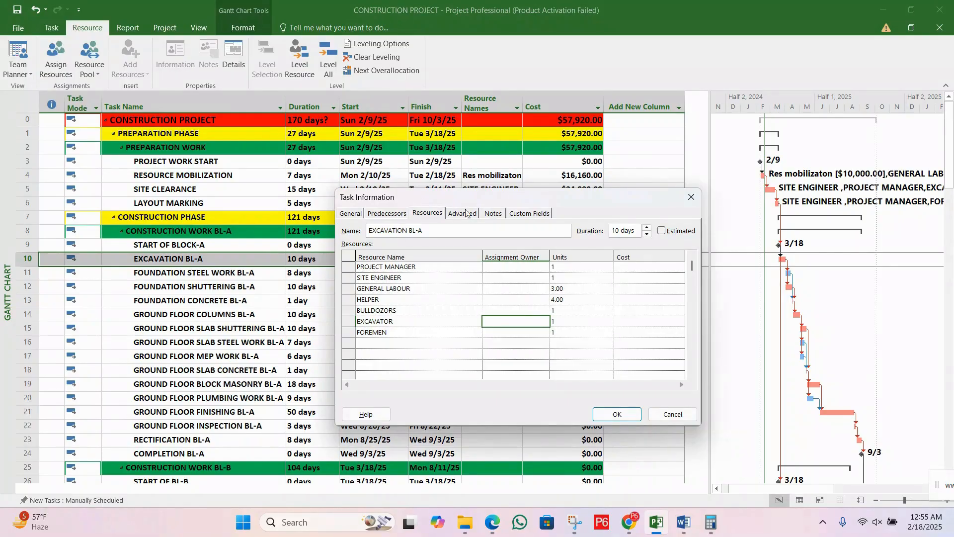
pyautogui.moveTo(479, 203); pyautogui.dragTo(431, 211)
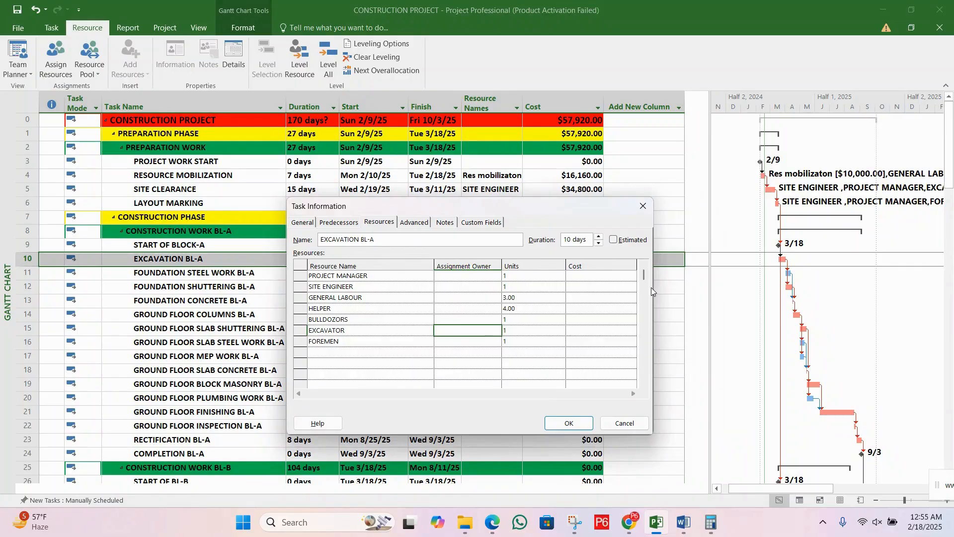
pyautogui.click(565, 424)
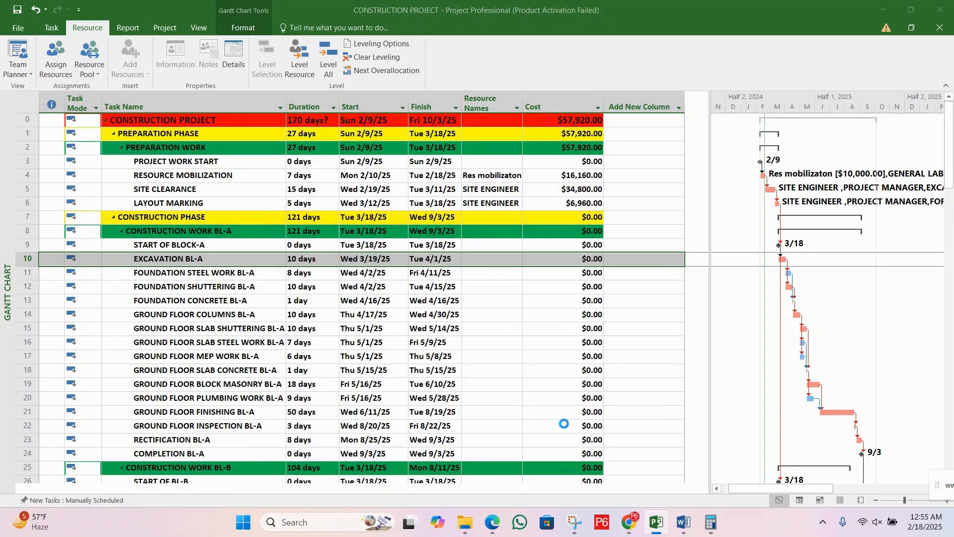
# Step: Close the project and save the changes to CONSTRUCTION PROJECT
pyautogui.click(568, 284)
pyautogui.click(580, 260)
pyautogui.hotkey('alt', 'F4')
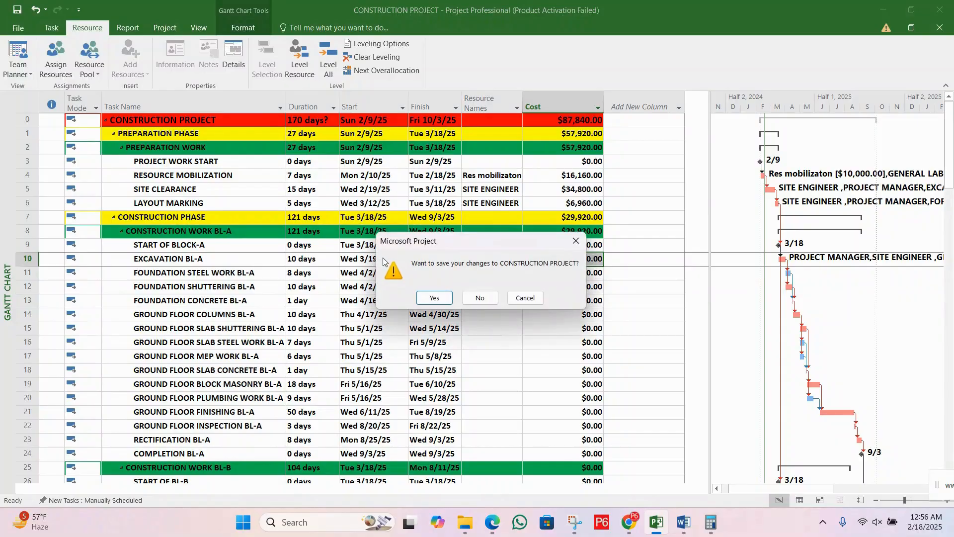
pyautogui.click(434, 297)
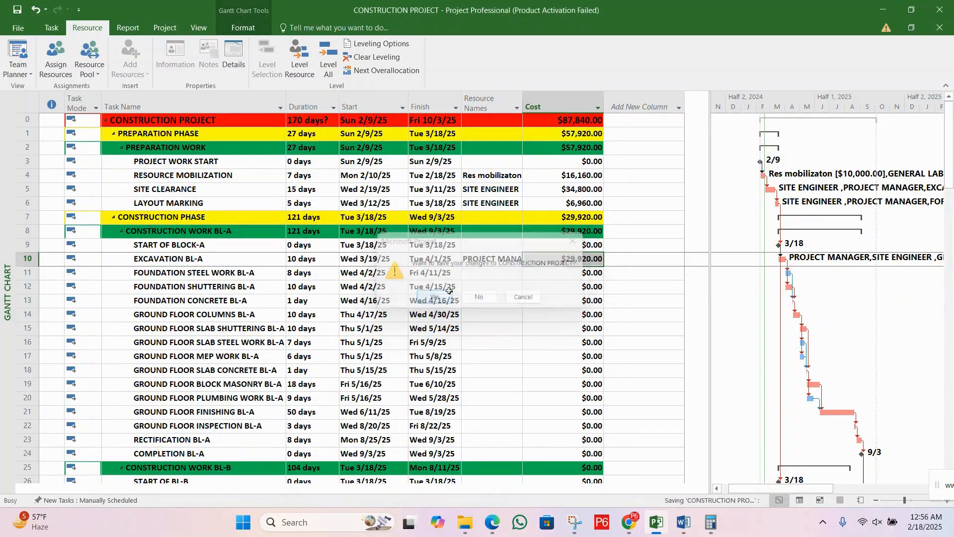
# Step: Open the resource assignments of EXCAVATION BL-A and review the cost of each resource from PROJECT MANAGER to FOREMEN
pyautogui.doubleClick(256, 258)
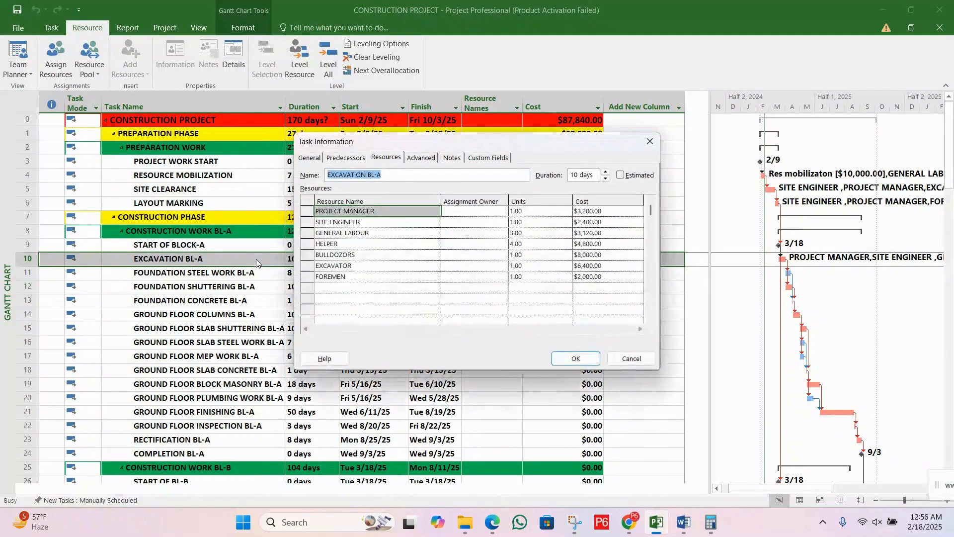
pyautogui.click(601, 216)
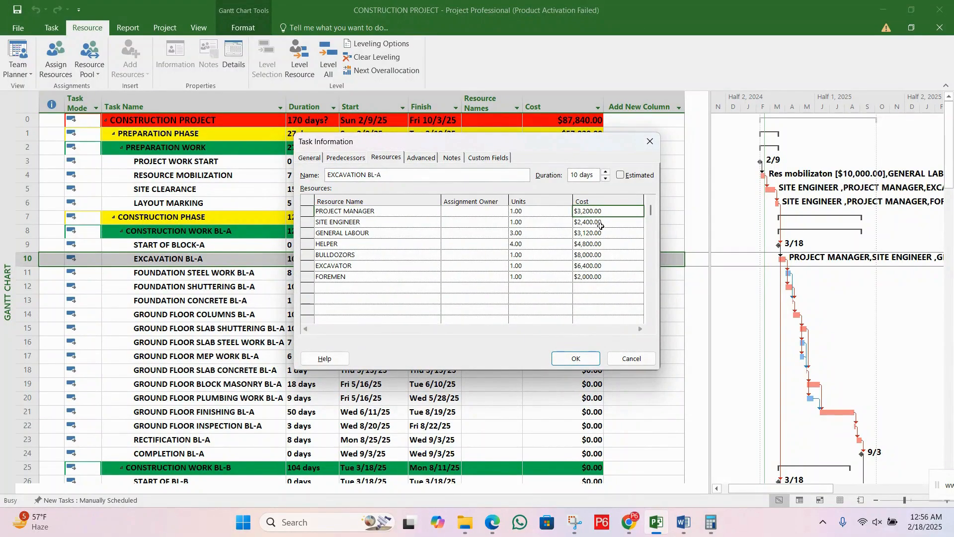
pyautogui.click(599, 244)
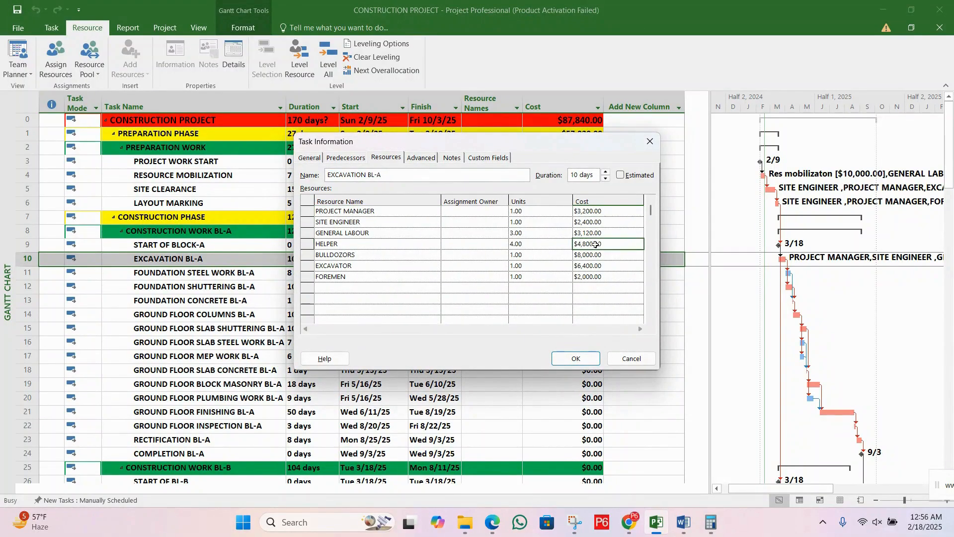
pyautogui.click(603, 212)
pyautogui.click(603, 225)
pyautogui.click(600, 243)
pyautogui.click(597, 255)
pyautogui.click(595, 265)
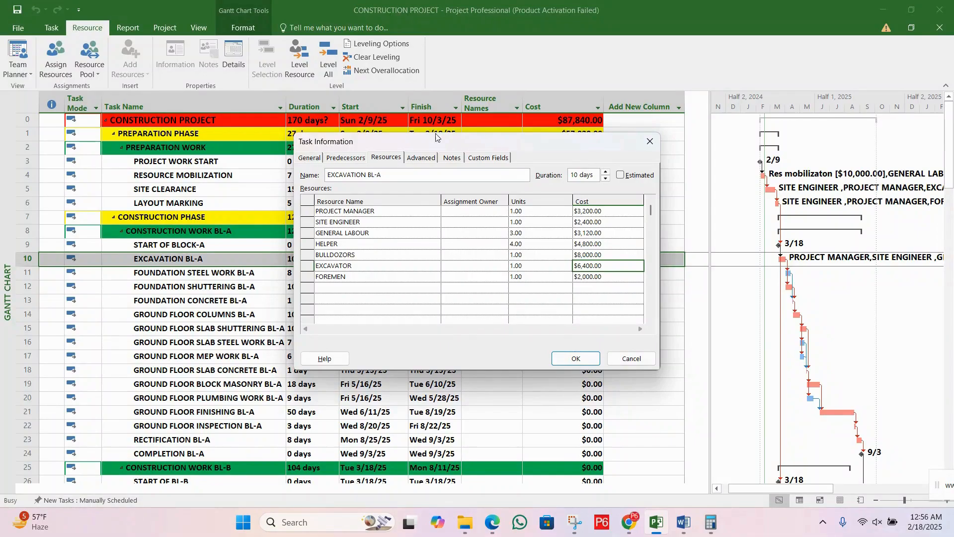
pyautogui.click(598, 214)
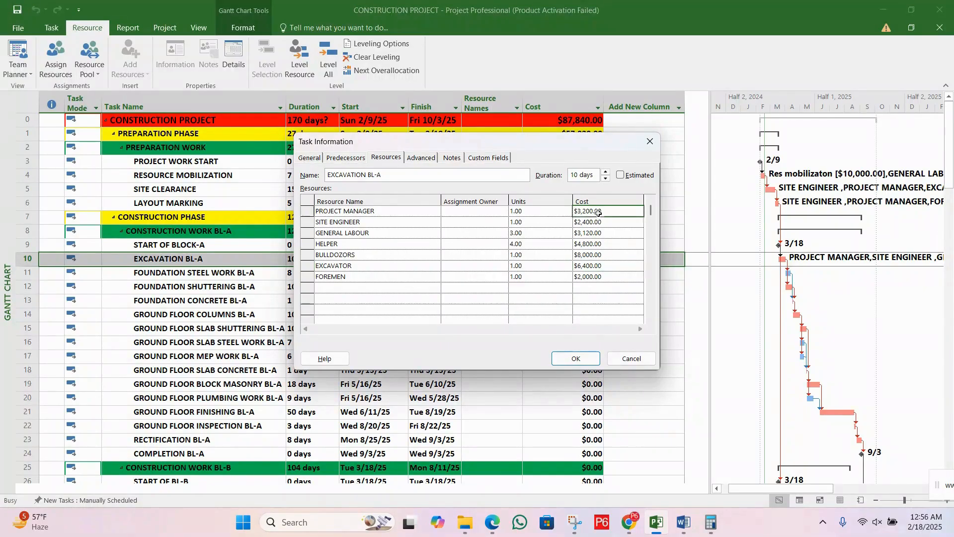
pyautogui.click(599, 221)
pyautogui.click(598, 231)
pyautogui.click(594, 244)
pyautogui.click(587, 264)
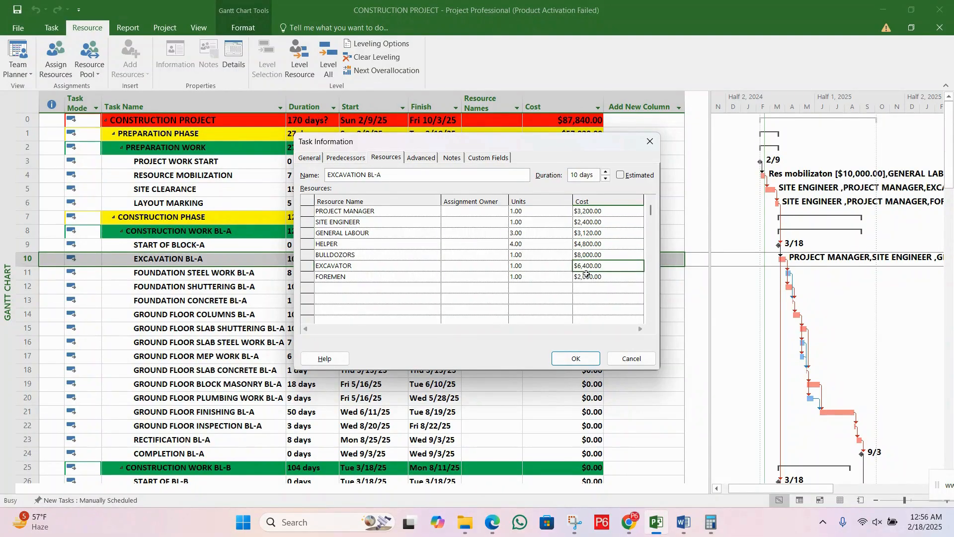
pyautogui.click(587, 274)
# Step: Review the names of the resources assigned to EXCAVATION BL-A, from PROJECT MANAGER to FOREMEN
pyautogui.click(378, 211)
pyautogui.click(378, 222)
pyautogui.click(376, 234)
pyautogui.click(375, 244)
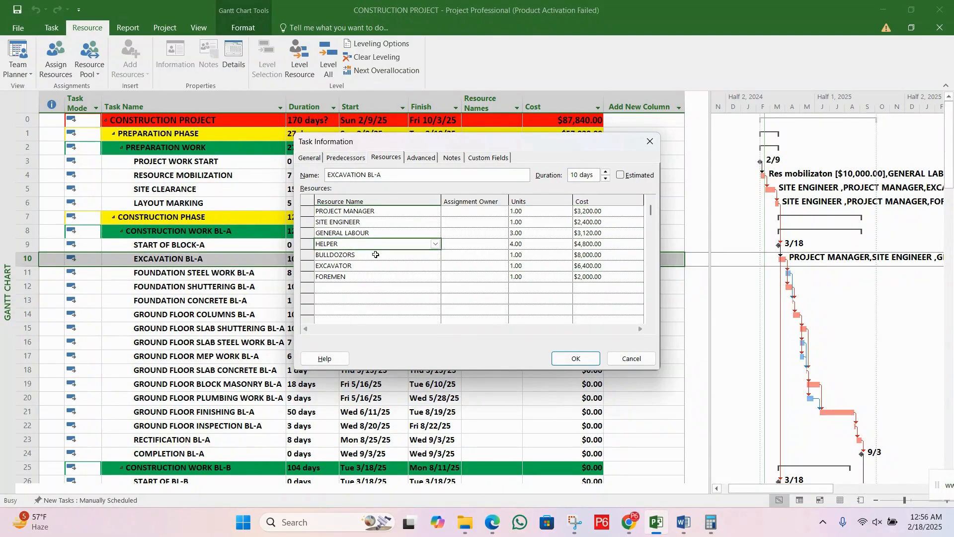
pyautogui.click(375, 255)
pyautogui.click(373, 278)
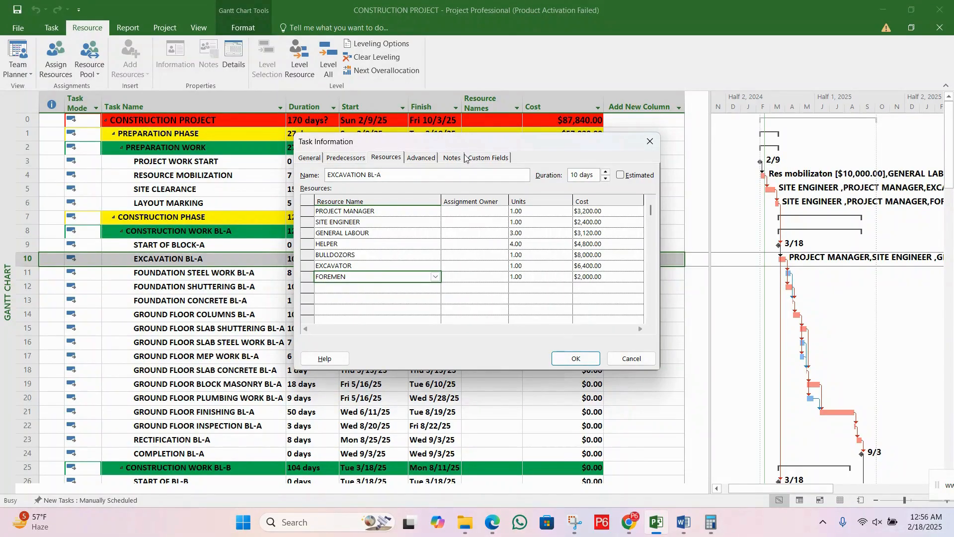
# Step: Check the units of the EXCAVATION BL-A resources alongside the task's total cost, and close the task information
pyautogui.moveTo(464, 143); pyautogui.dragTo(402, 279)
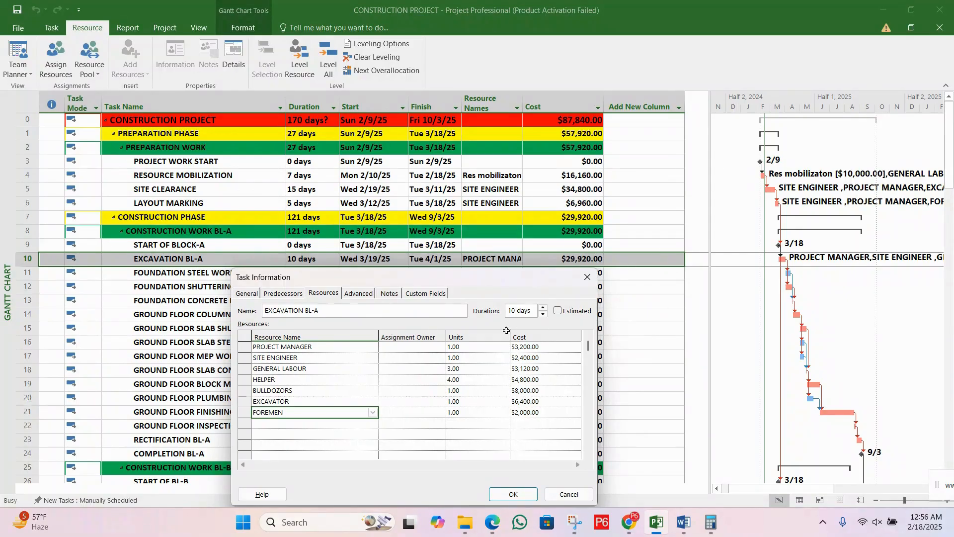
pyautogui.click(482, 350)
pyautogui.click(480, 368)
pyautogui.click(480, 377)
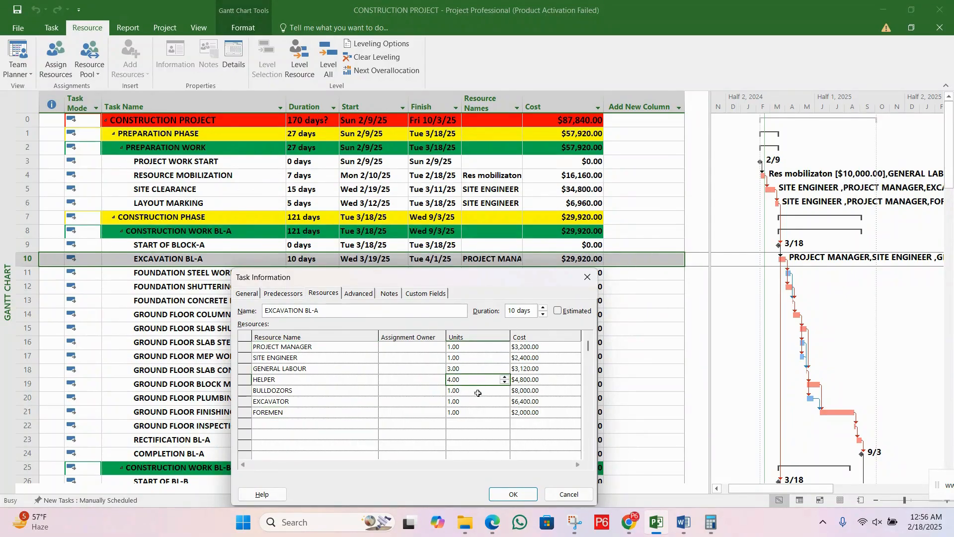
pyautogui.click(478, 392)
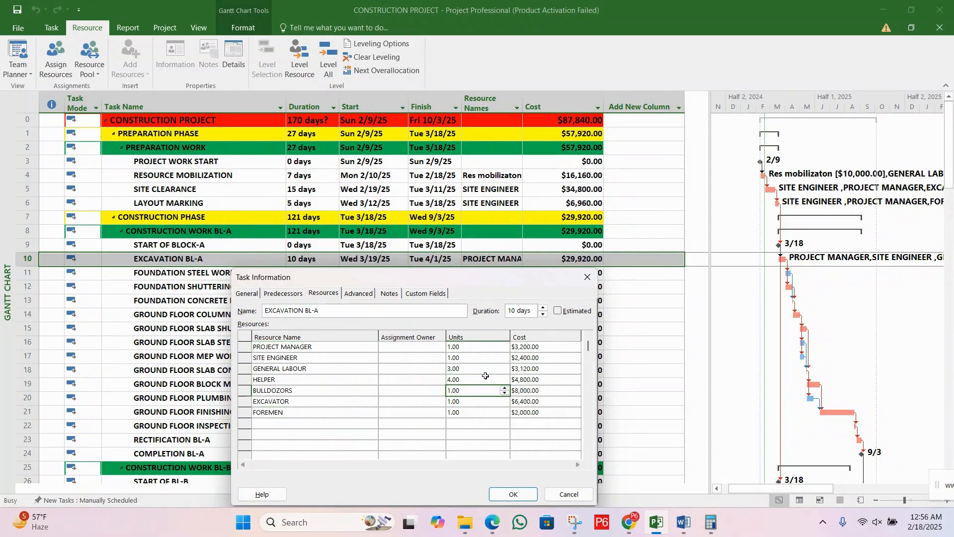
pyautogui.click(485, 346)
pyautogui.click(480, 357)
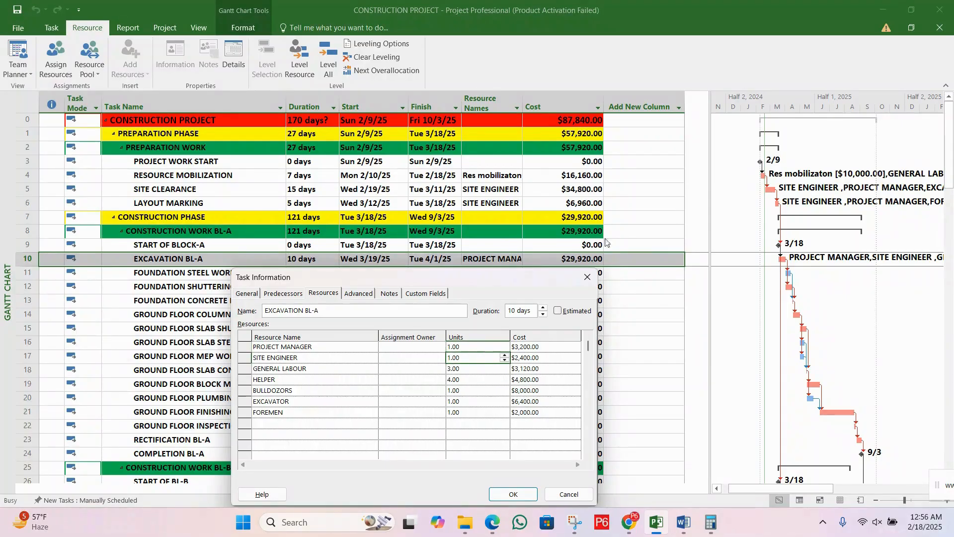
pyautogui.click(588, 277)
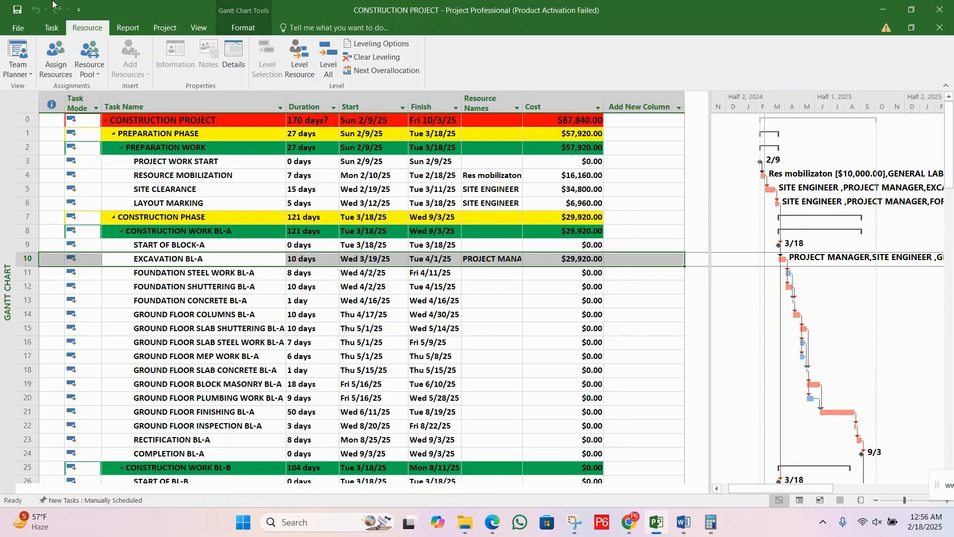
# Step: Switch to the Resource Sheet view and examine the maximum units of PROJECT MANAGER, FOREMEN and the other labour resources
pyautogui.click(200, 29)
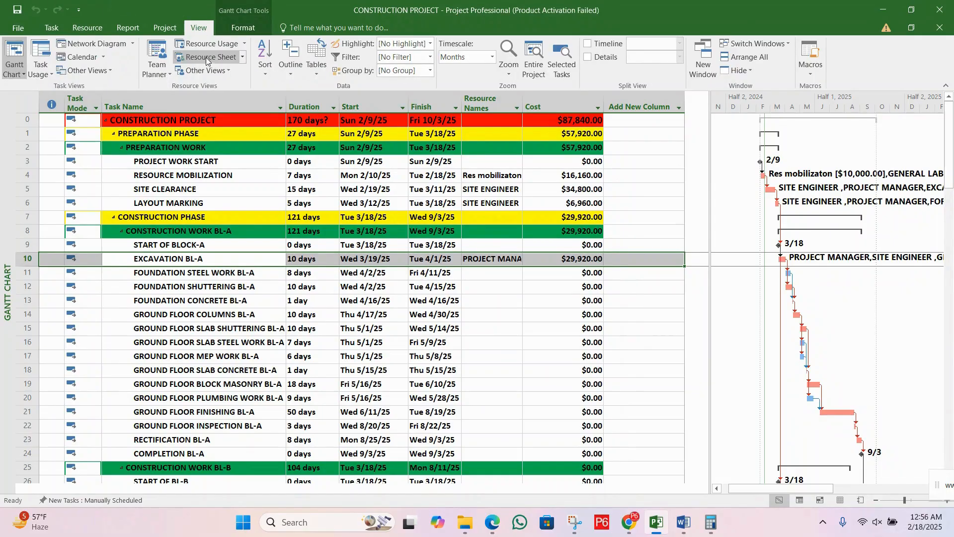
pyautogui.click(207, 58)
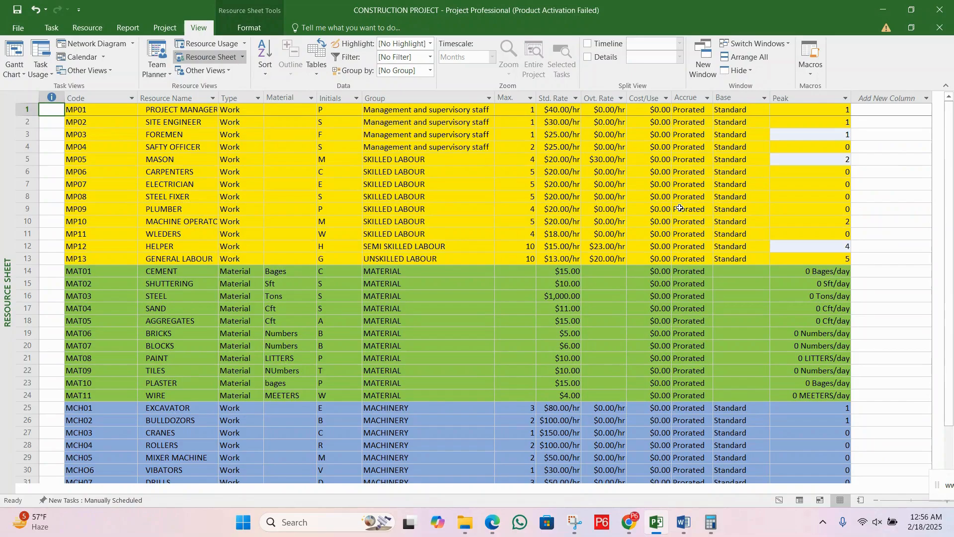
pyautogui.click(524, 133)
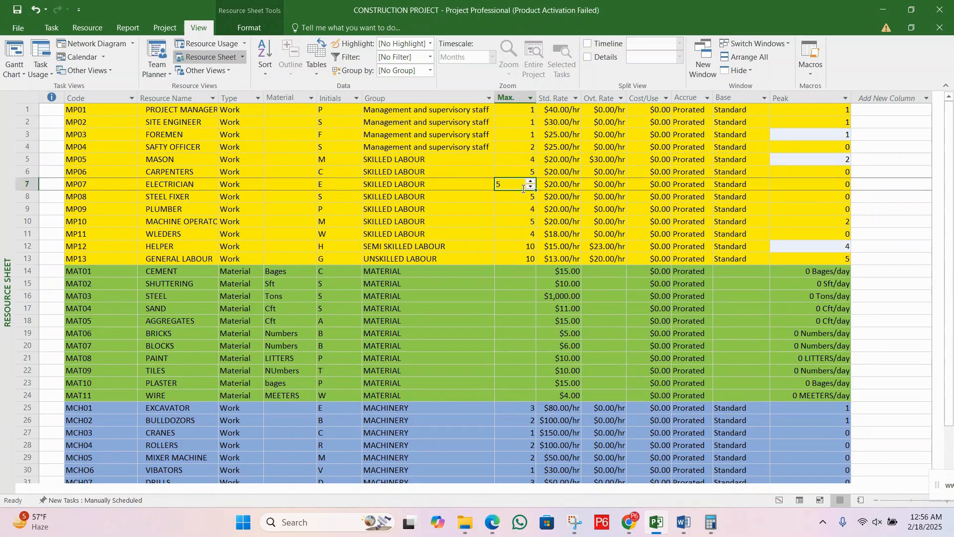
pyautogui.click(522, 110)
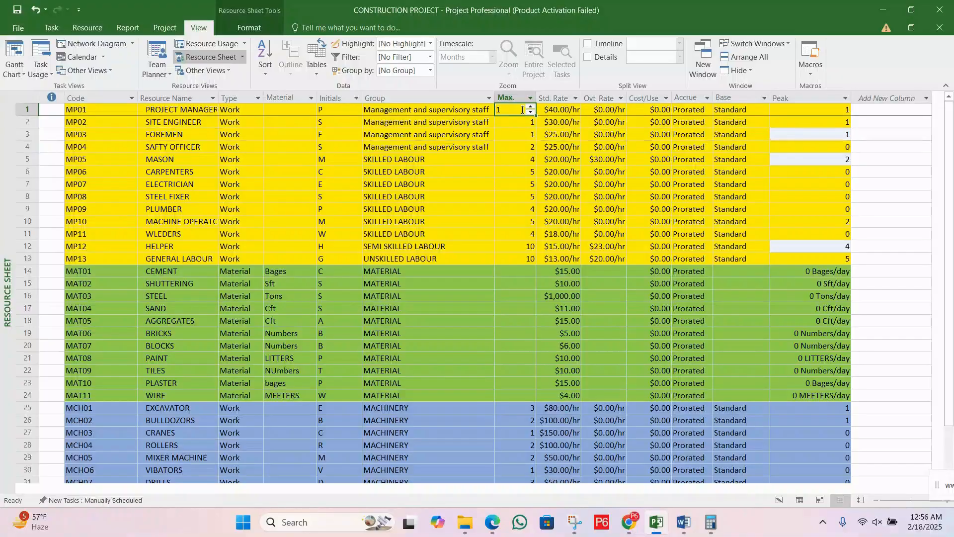
pyautogui.click(533, 138)
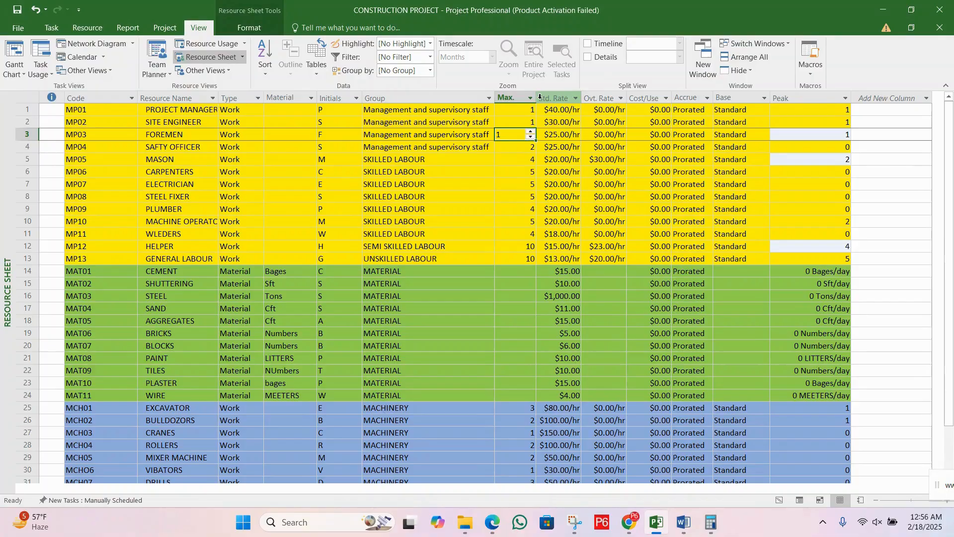
# Step: Set the project's schedule options to show assignment units as Percentage
pyautogui.click(22, 28)
pyautogui.click(32, 274)
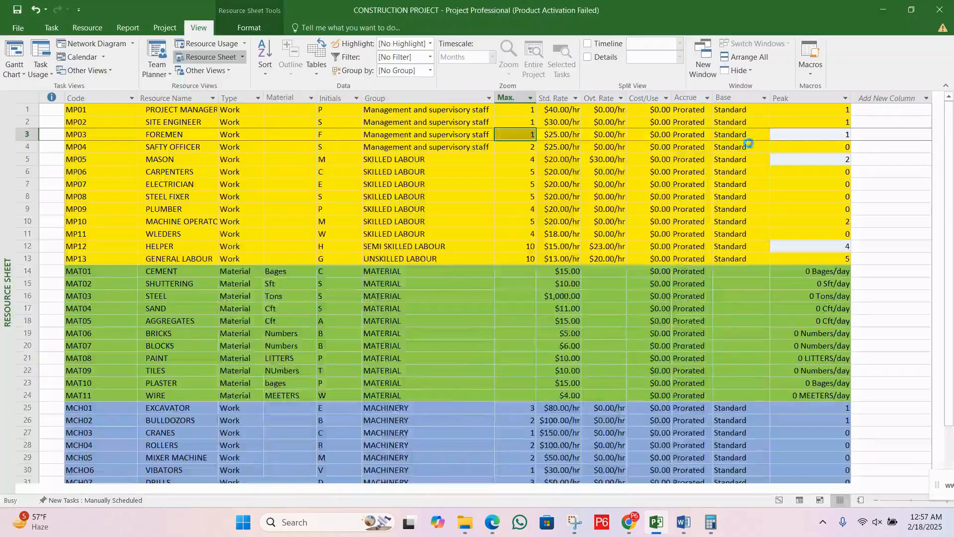
pyautogui.moveTo(437, 12); pyautogui.dragTo(430, 166)
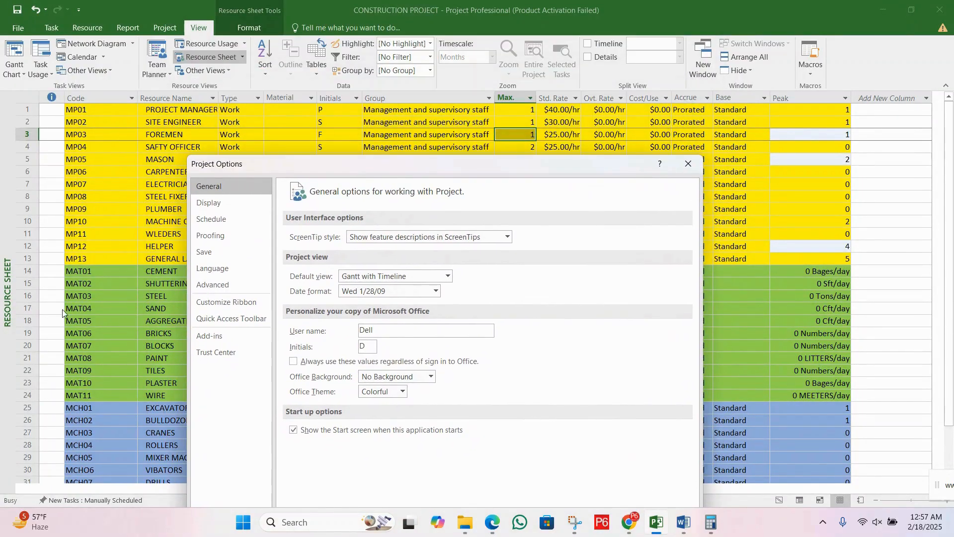
pyautogui.click(211, 219)
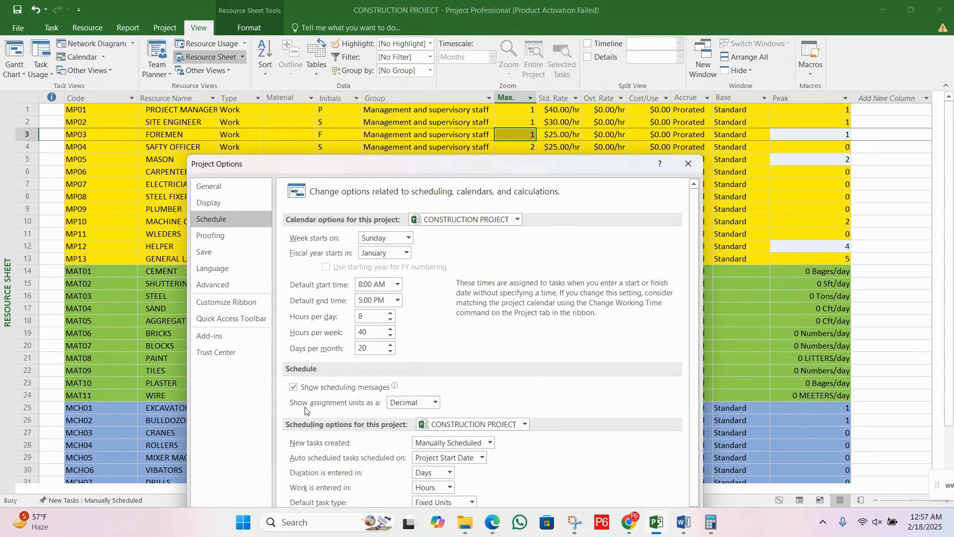
pyautogui.click(435, 403)
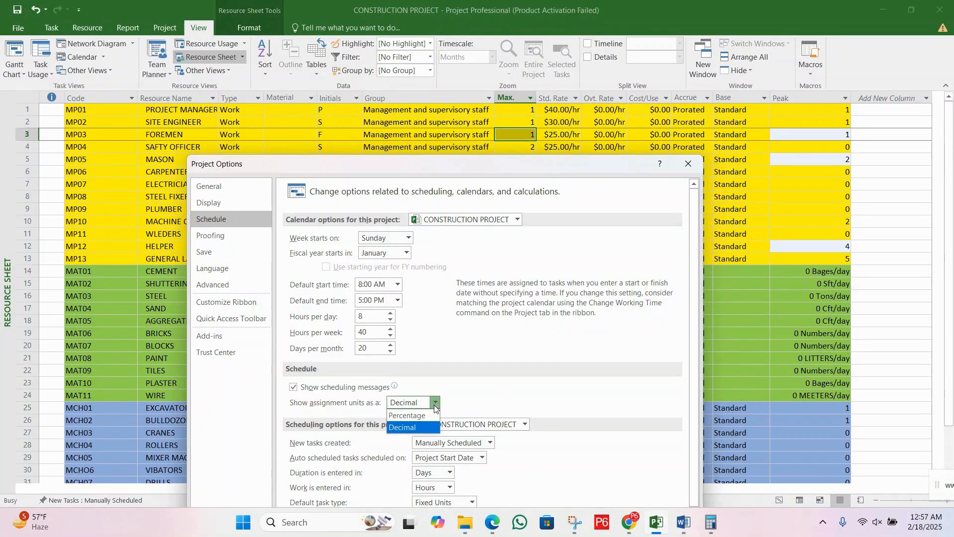
pyautogui.click(415, 421)
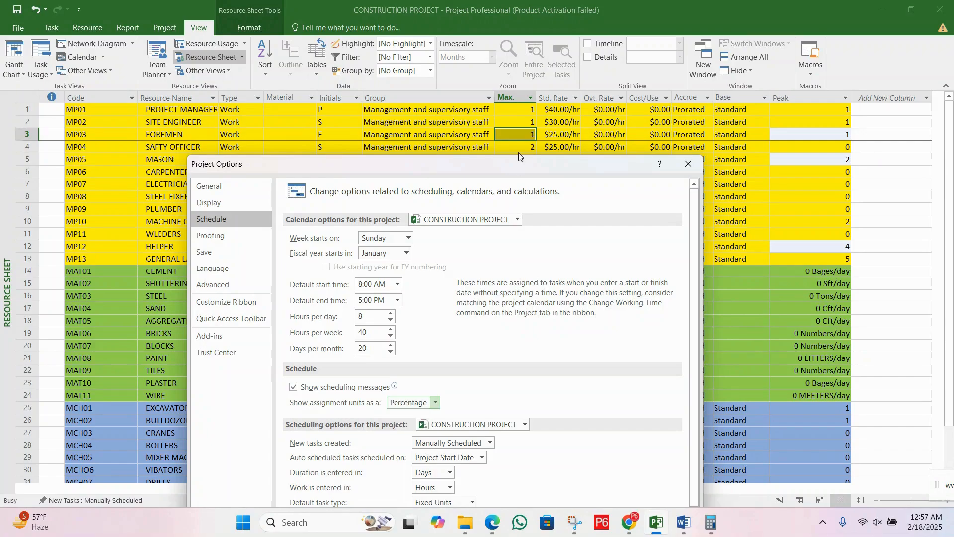
pyautogui.moveTo(518, 167); pyautogui.dragTo(271, 13)
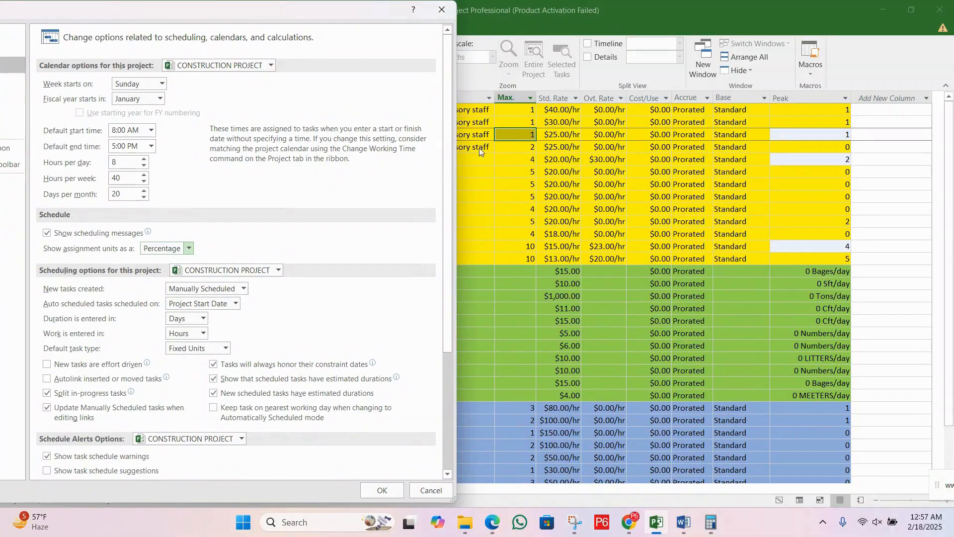
pyautogui.click(393, 491)
# Step: Examine the maximum units of the labour resources, from PROJECT MANAGER to WLEDERS, in percentage format
pyautogui.click(522, 163)
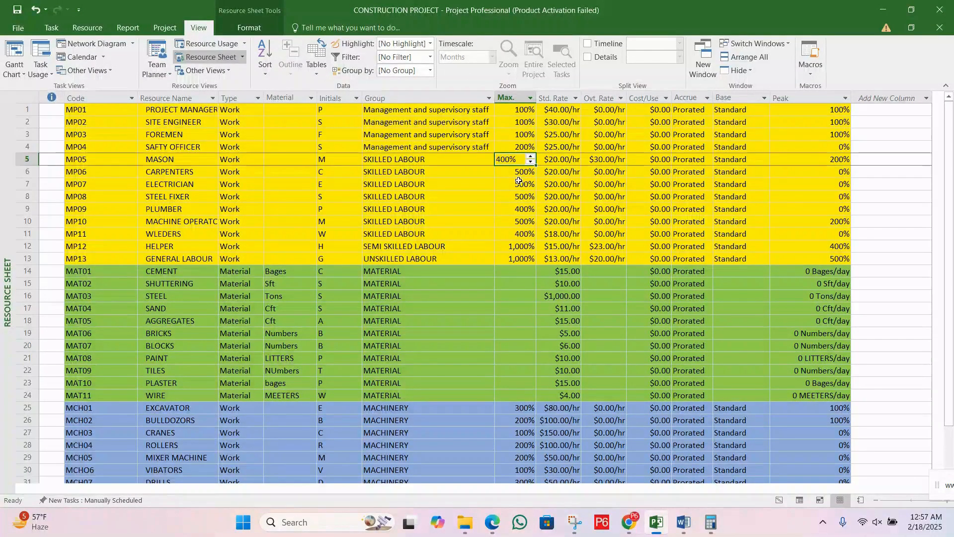
pyautogui.click(519, 184)
pyautogui.click(521, 211)
pyautogui.click(522, 234)
pyautogui.click(523, 150)
pyautogui.click(524, 111)
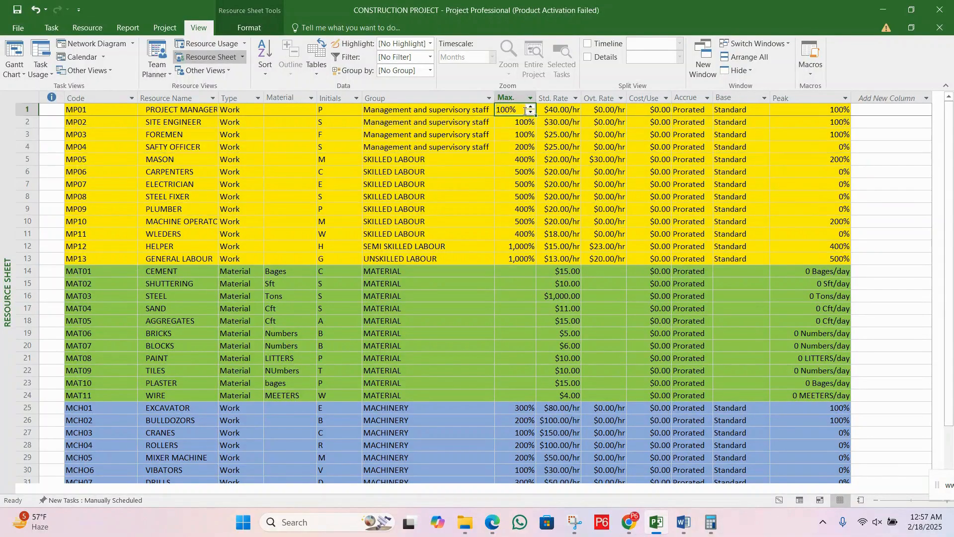
pyautogui.click(522, 126)
pyautogui.click(522, 160)
pyautogui.click(522, 197)
pyautogui.click(521, 207)
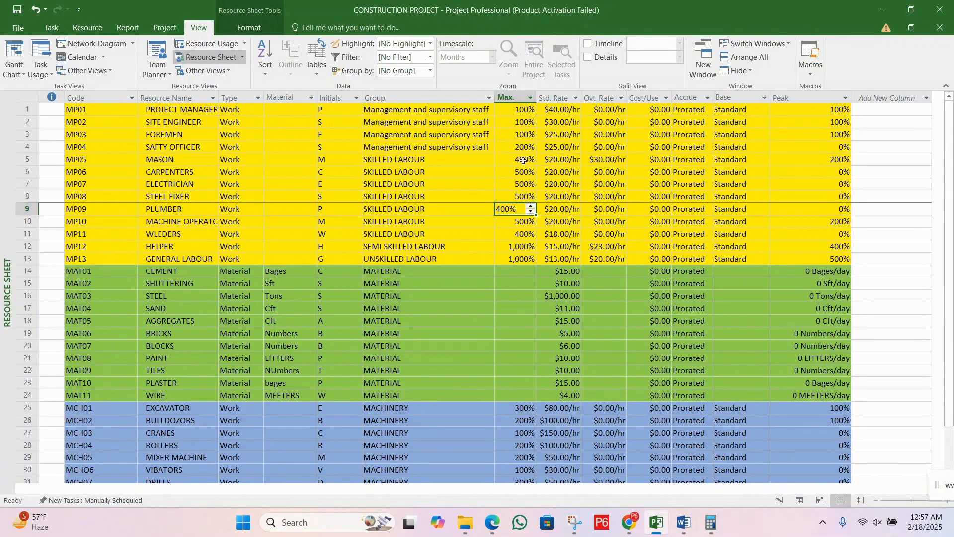
# Step: Recheck the maximum units of the resources from PROJECT MANAGER to HELPER, and return to the Gantt Chart view
pyautogui.click(522, 112)
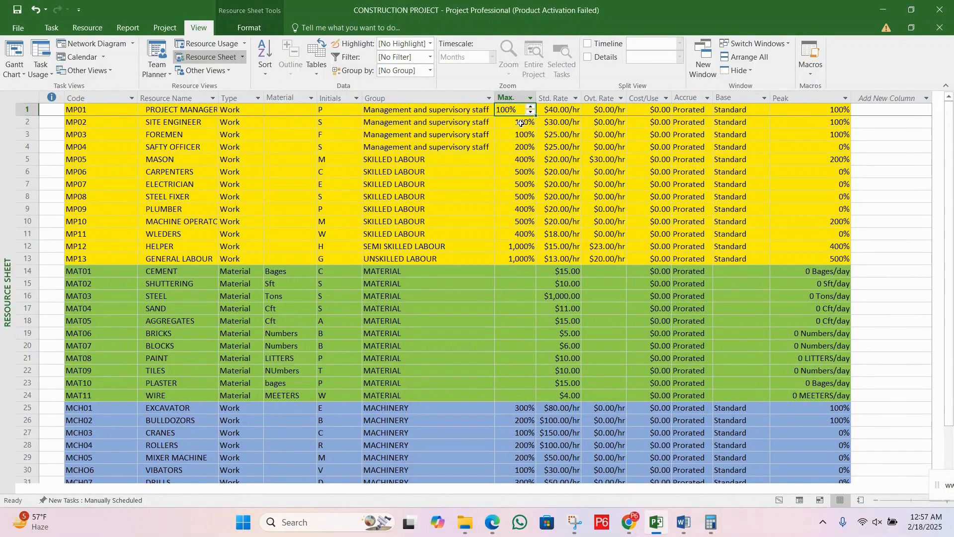
pyautogui.click(522, 123)
pyautogui.click(520, 147)
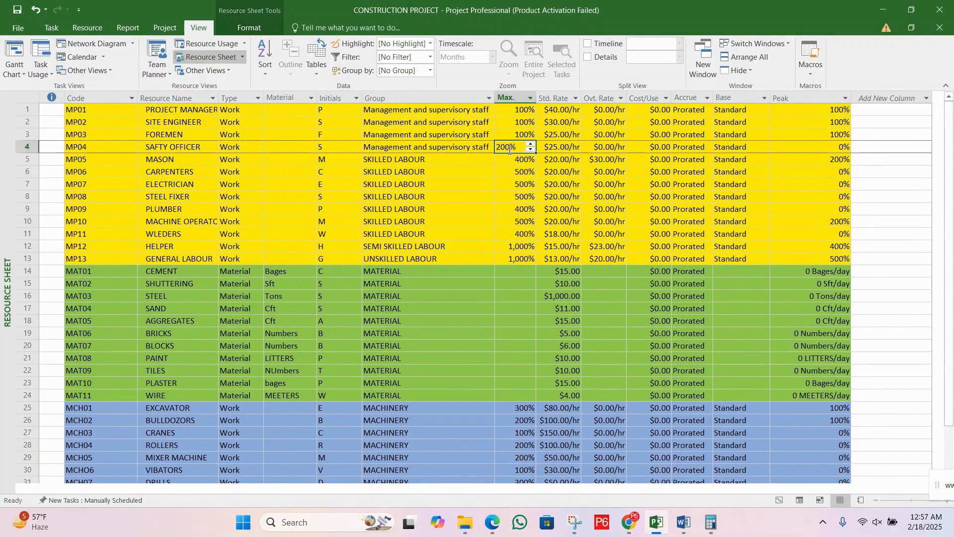
pyautogui.click(524, 163)
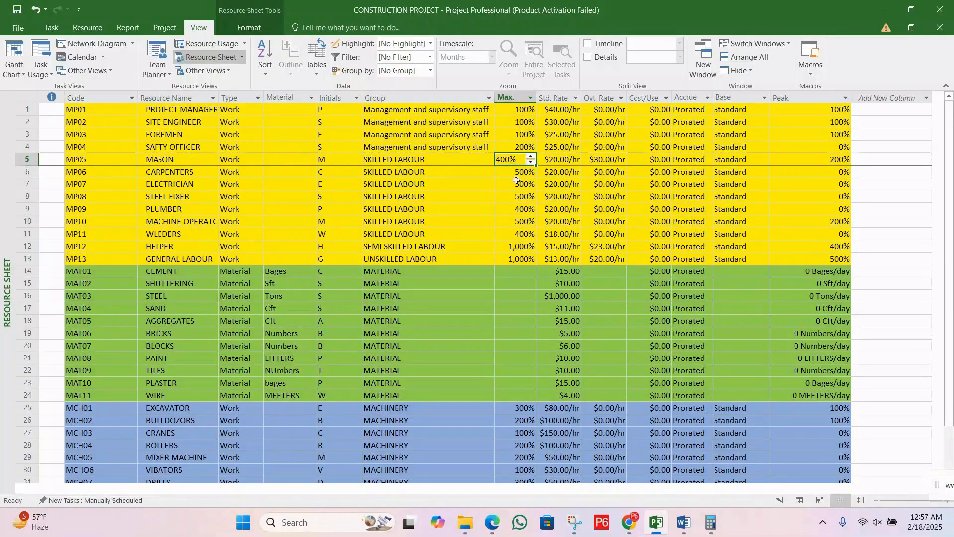
pyautogui.click(518, 174)
pyautogui.click(522, 246)
pyautogui.click(520, 208)
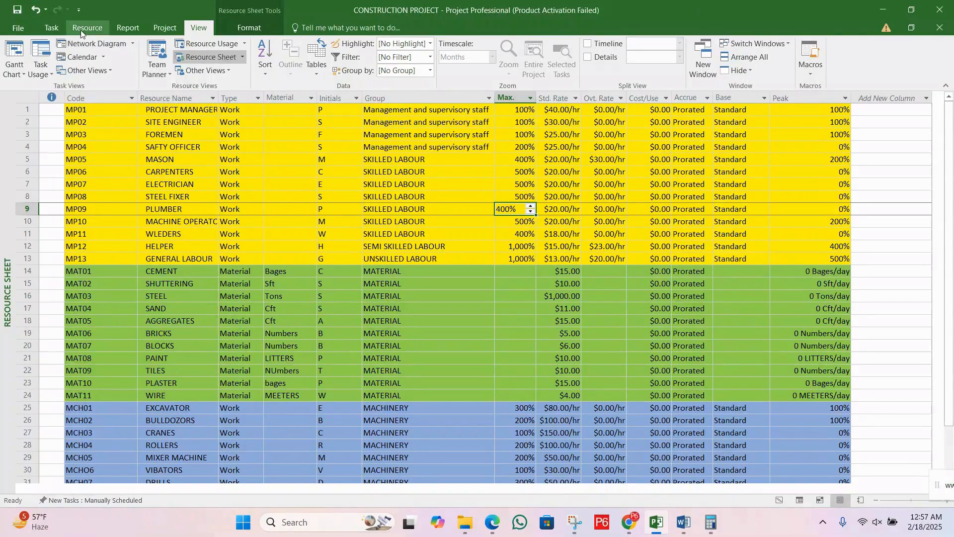
pyautogui.click(17, 74)
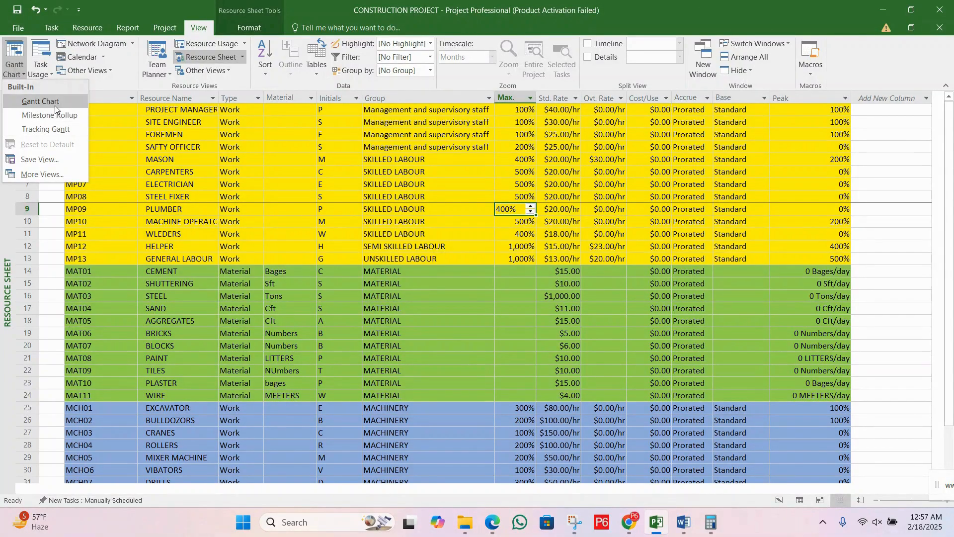
pyautogui.click(55, 105)
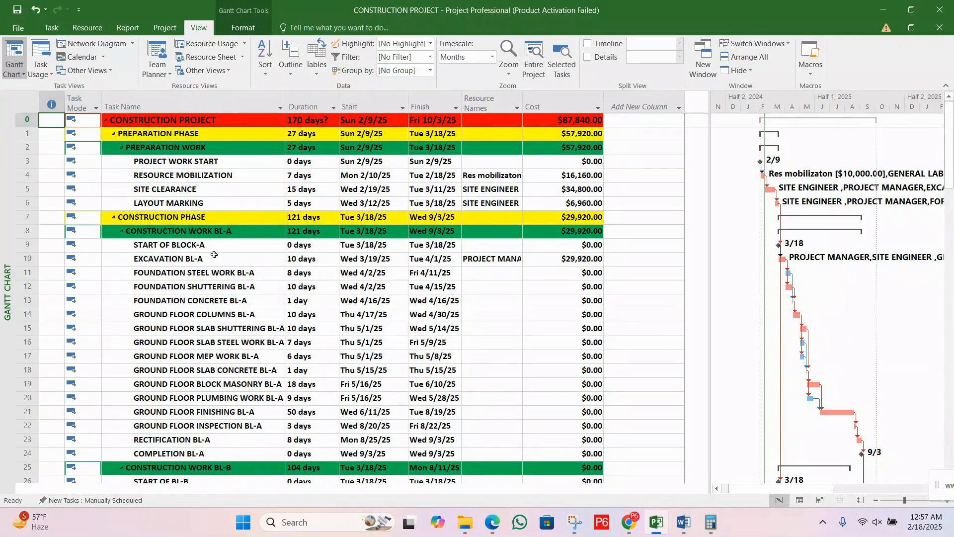
# Step: Examine the assignment units of the resources on EXCAVATION BL-A, from PROJECT MANAGER to FOREMEN, in percentage format
pyautogui.click(215, 260)
pyautogui.doubleClick(214, 259)
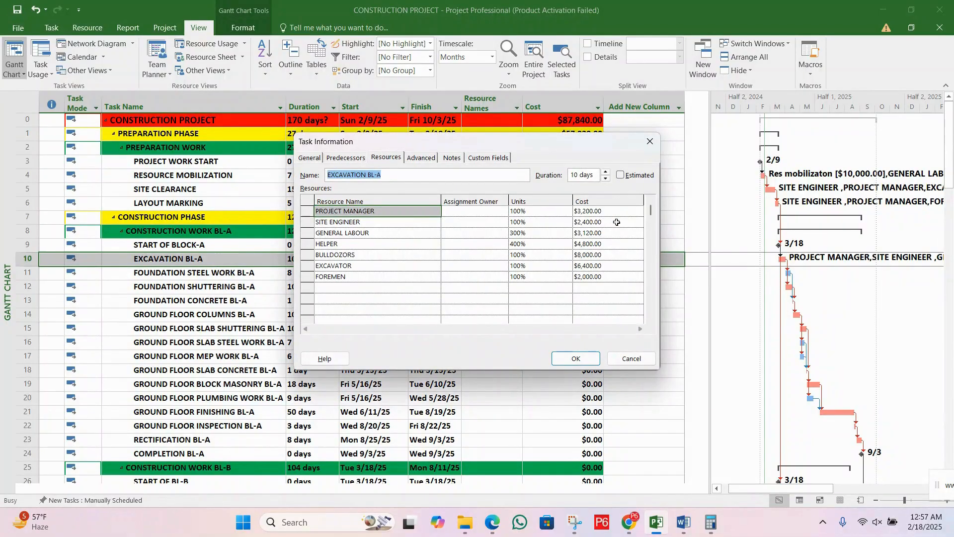
pyautogui.click(542, 213)
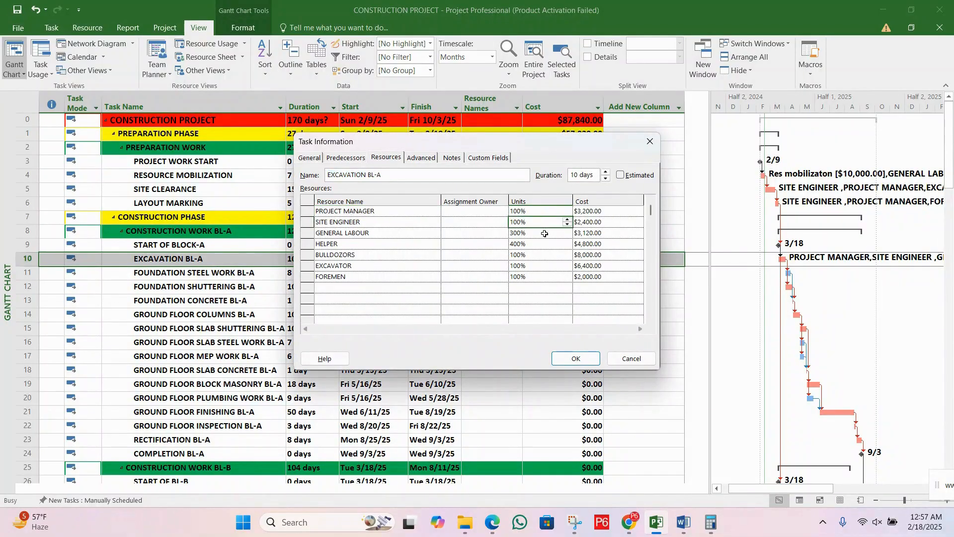
pyautogui.click(546, 234)
pyautogui.click(545, 244)
pyautogui.click(544, 257)
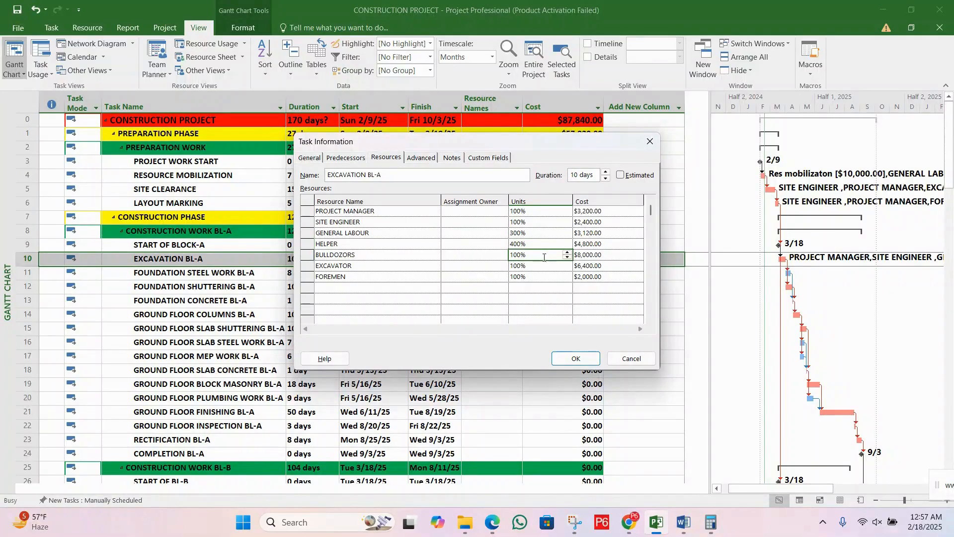
pyautogui.click(544, 266)
pyautogui.click(545, 276)
pyautogui.click(545, 265)
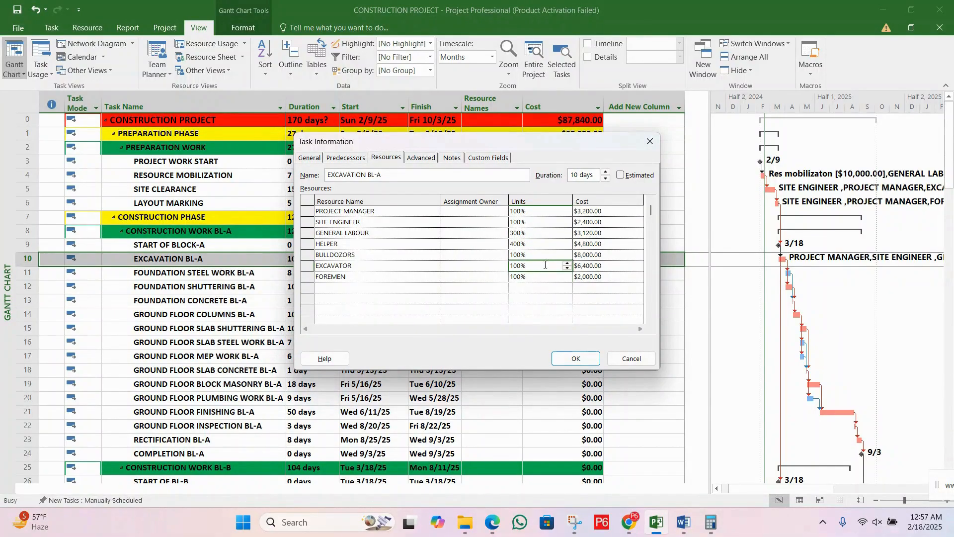
pyautogui.click(545, 257)
pyautogui.click(544, 243)
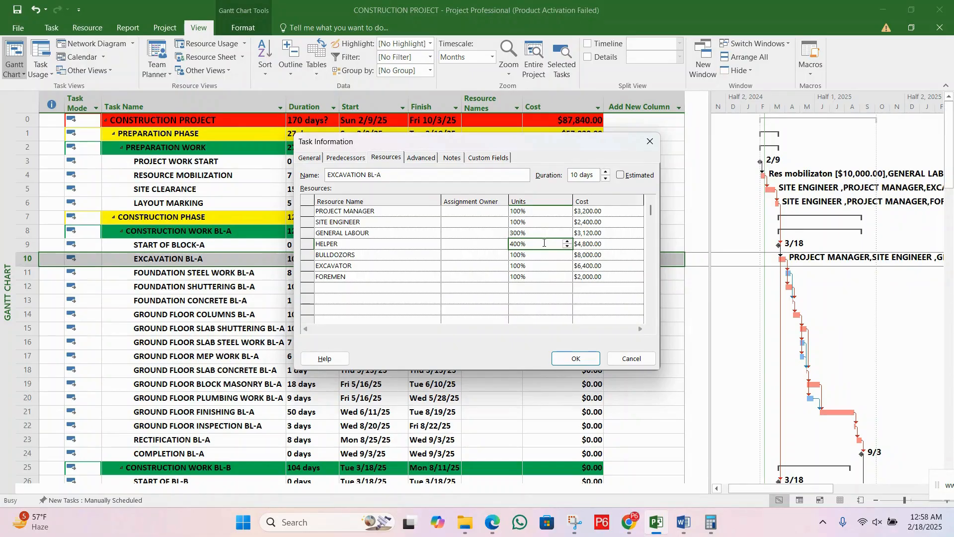
# Step: Recheck the percentage units of PROJECT MANAGER, GENERAL LABOUR, HELPER and the machinery on EXCAVATION BL-A, and close the task information
pyautogui.click(537, 211)
pyautogui.click(538, 220)
pyautogui.click(540, 233)
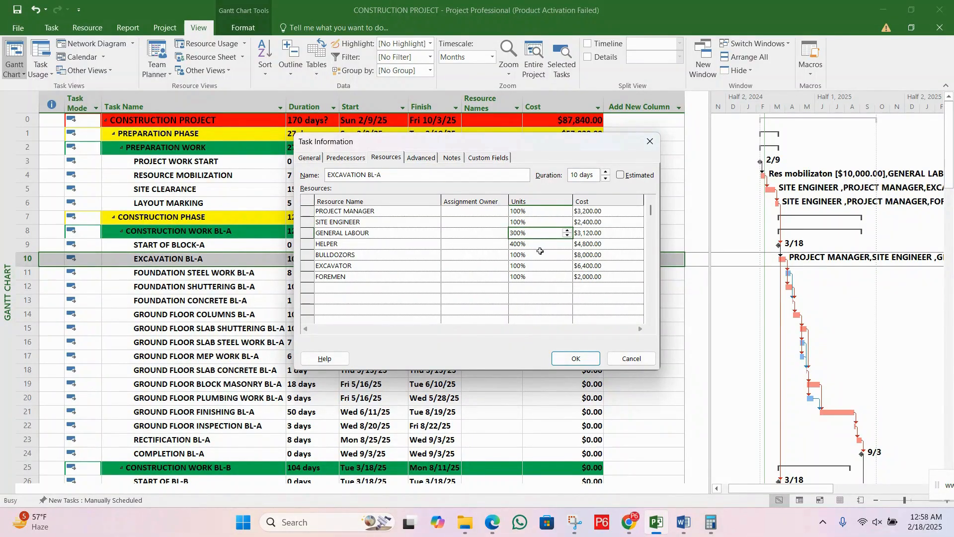
pyautogui.click(540, 255)
pyautogui.click(537, 273)
pyautogui.click(537, 286)
pyautogui.click(537, 266)
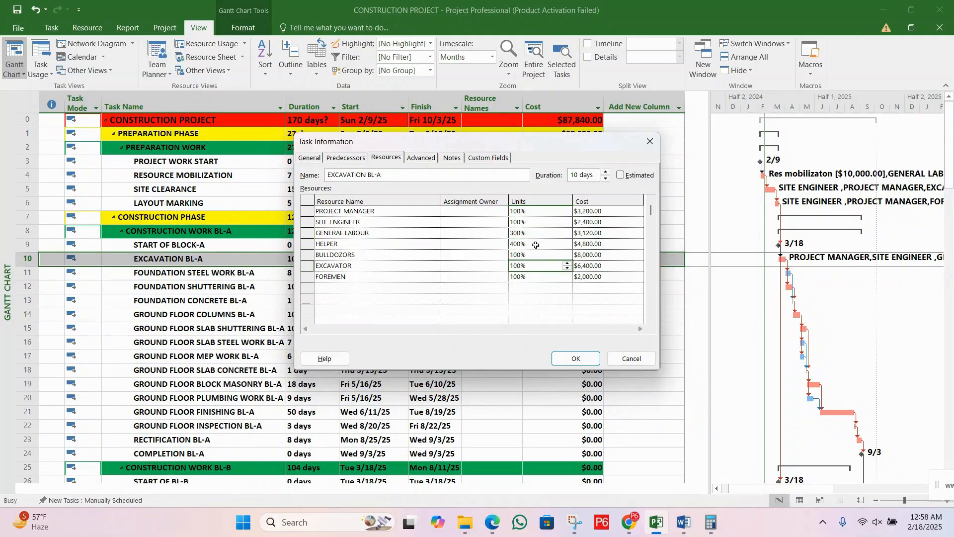
pyautogui.click(536, 245)
pyautogui.click(536, 229)
pyautogui.click(538, 219)
pyautogui.click(541, 209)
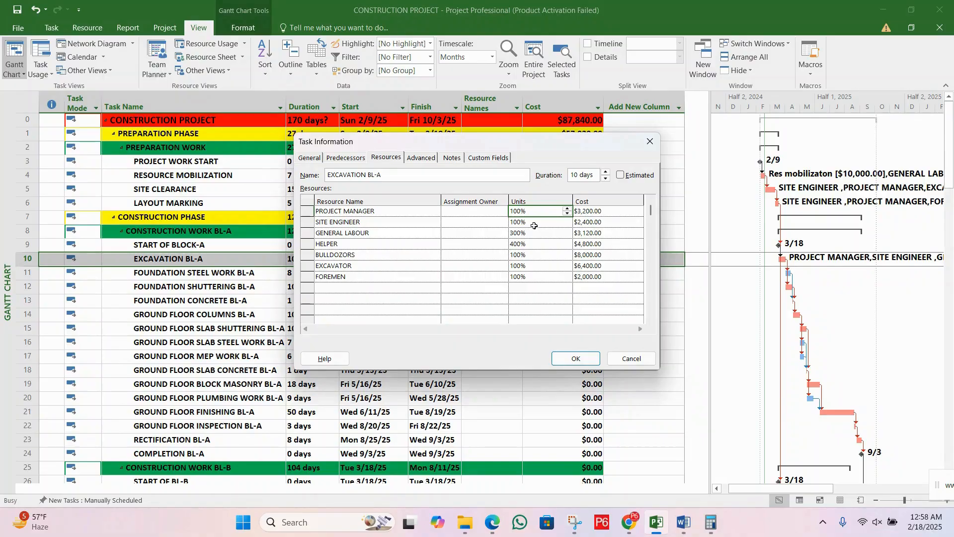
pyautogui.click(539, 243)
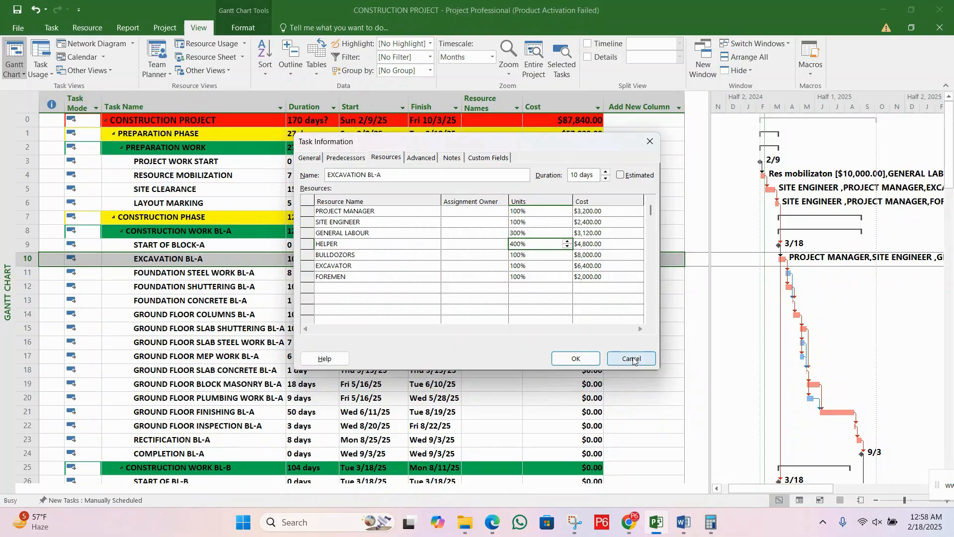
pyautogui.click(581, 359)
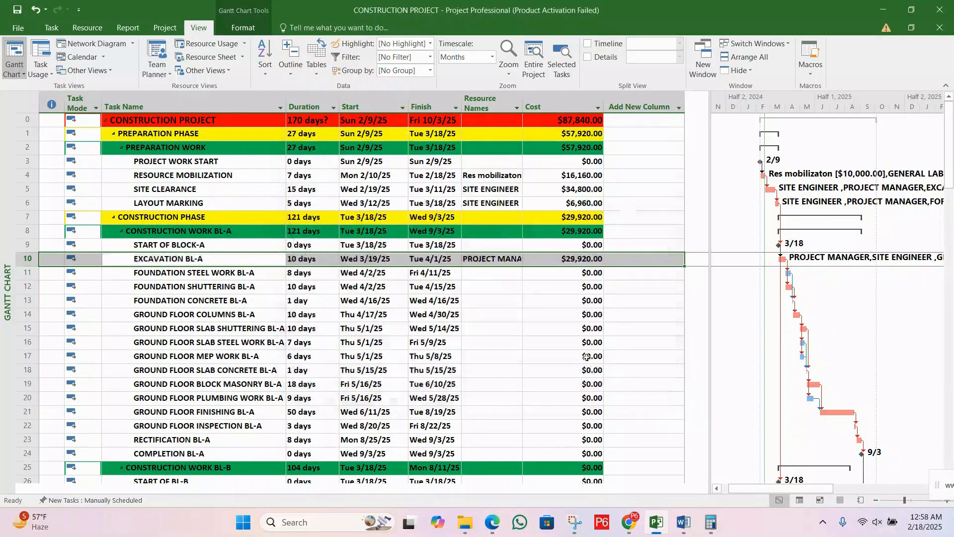
# Step: Set the project's schedule options to show assignment units as Decimal
pyautogui.click(17, 30)
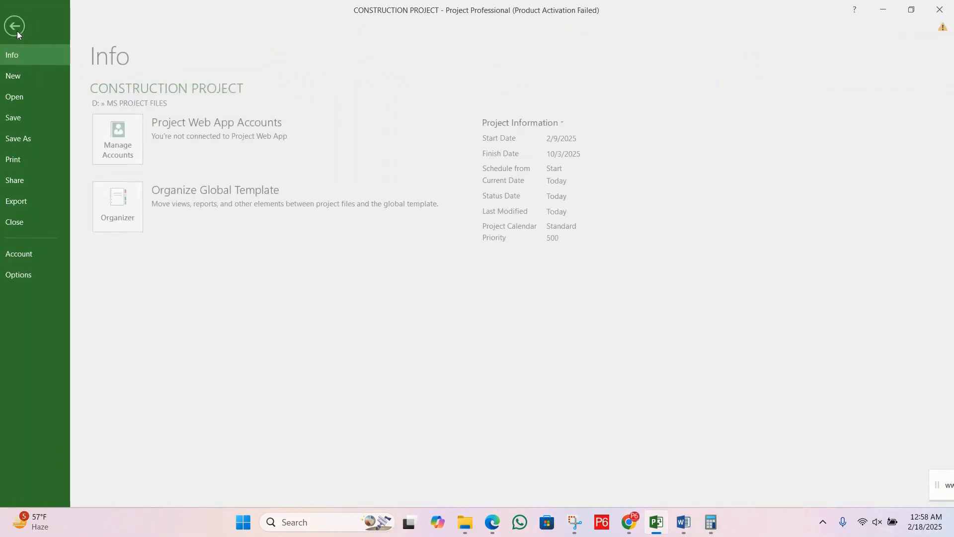
pyautogui.click(32, 277)
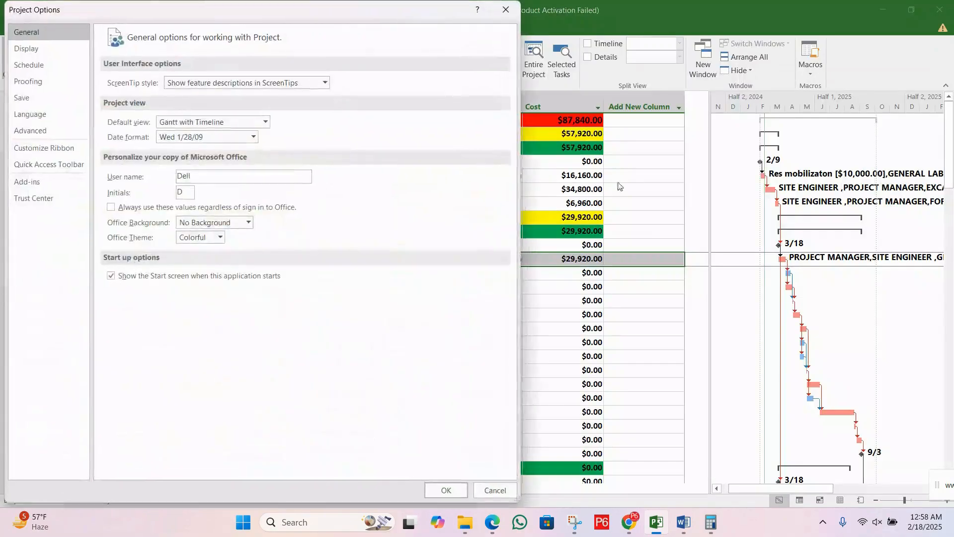
pyautogui.click(48, 65)
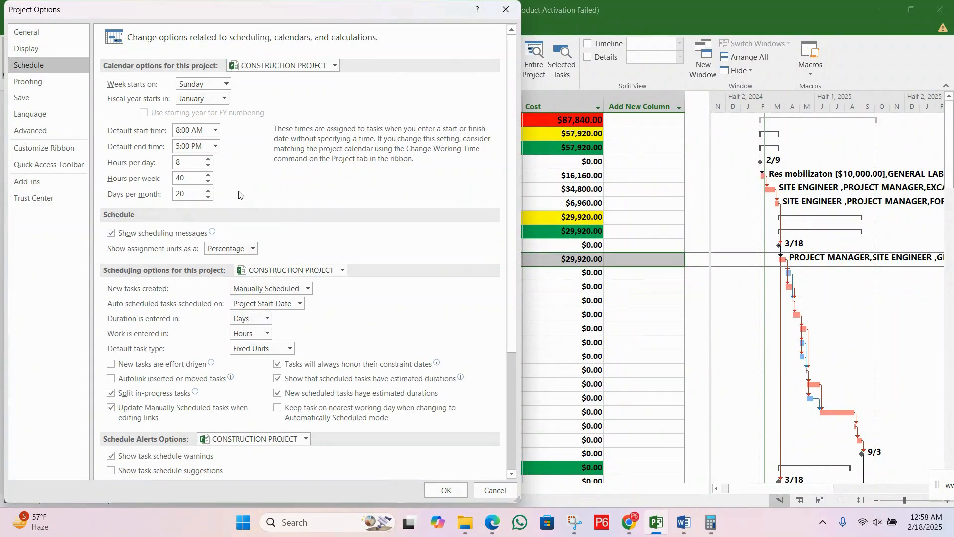
pyautogui.click(253, 248)
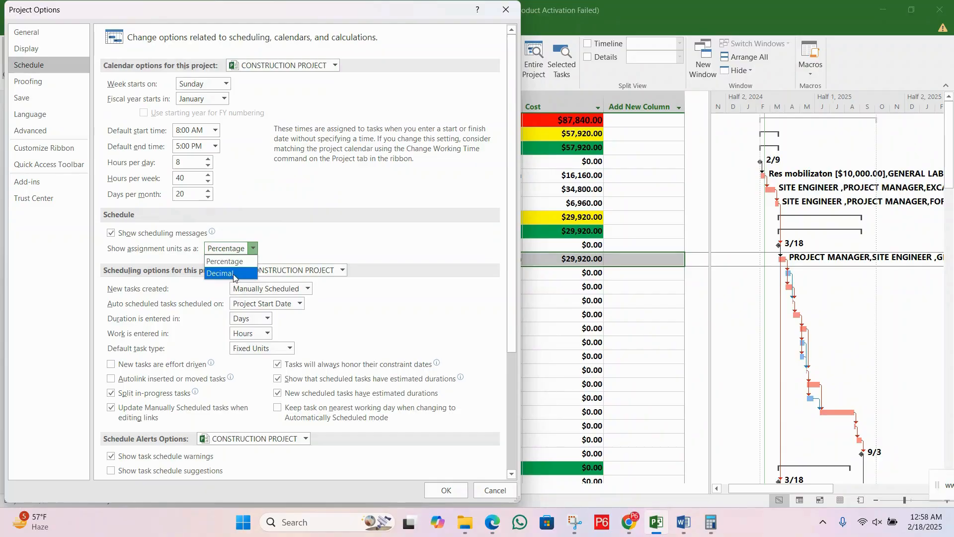
pyautogui.click(237, 275)
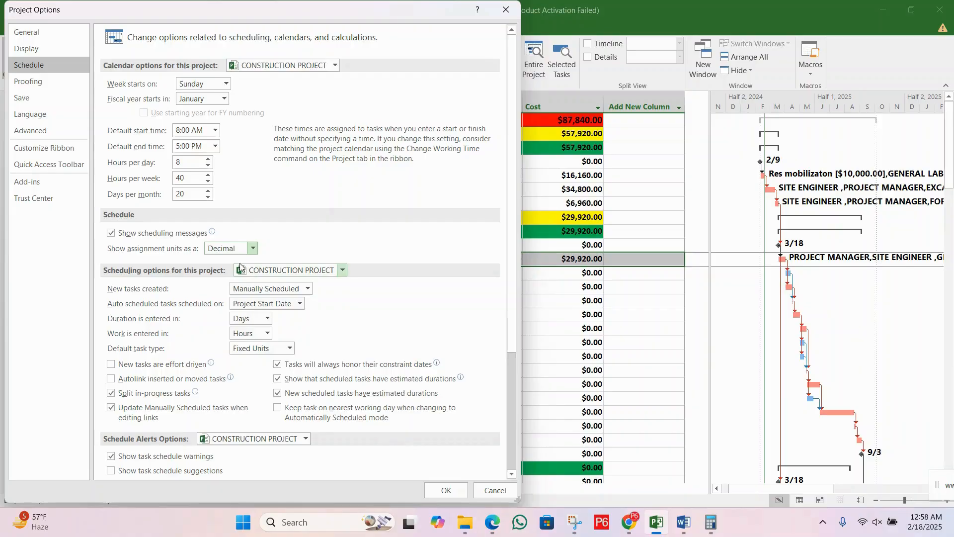
pyautogui.click(446, 490)
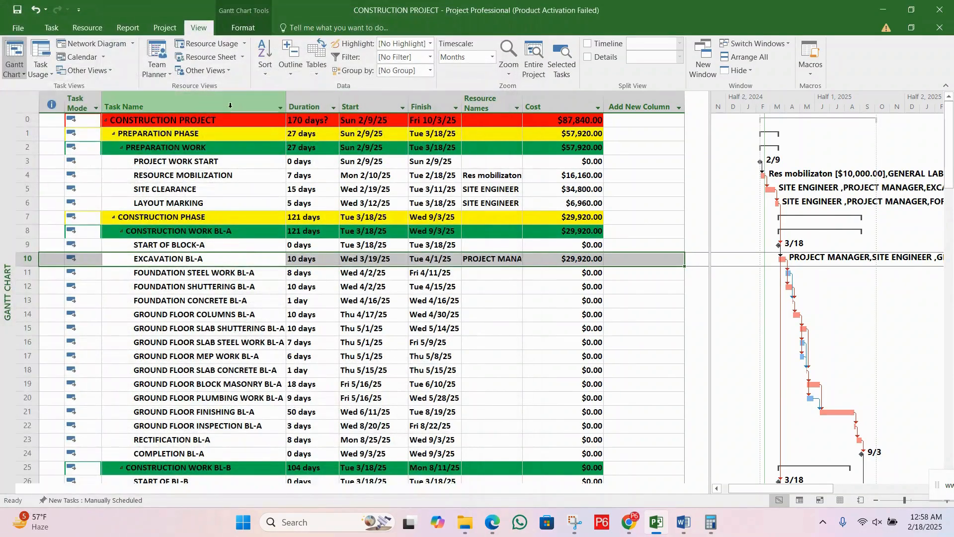
# Step: Check the resources' maximum units in decimal format in the Resource Sheet, and return to the Gantt Chart view
pyautogui.click(215, 58)
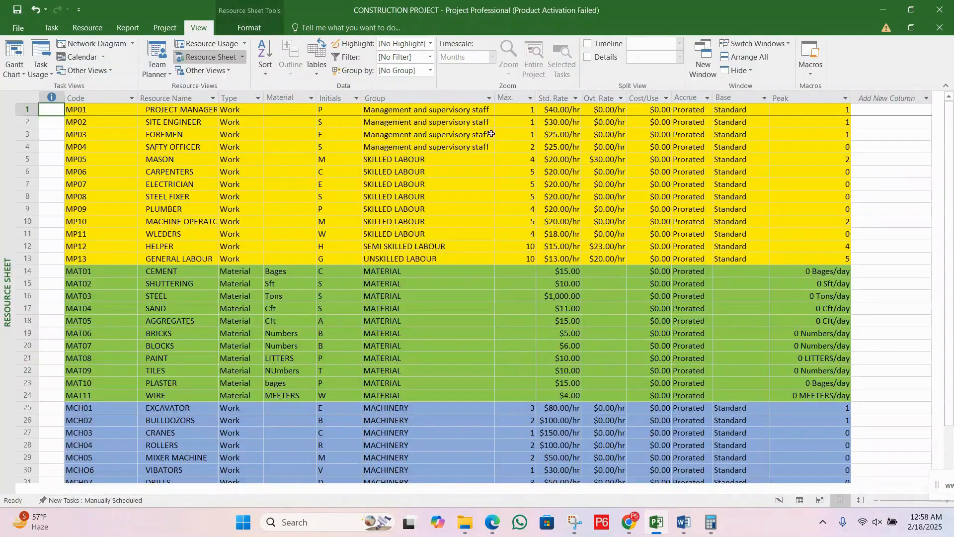
pyautogui.click(492, 134)
pyautogui.click(497, 172)
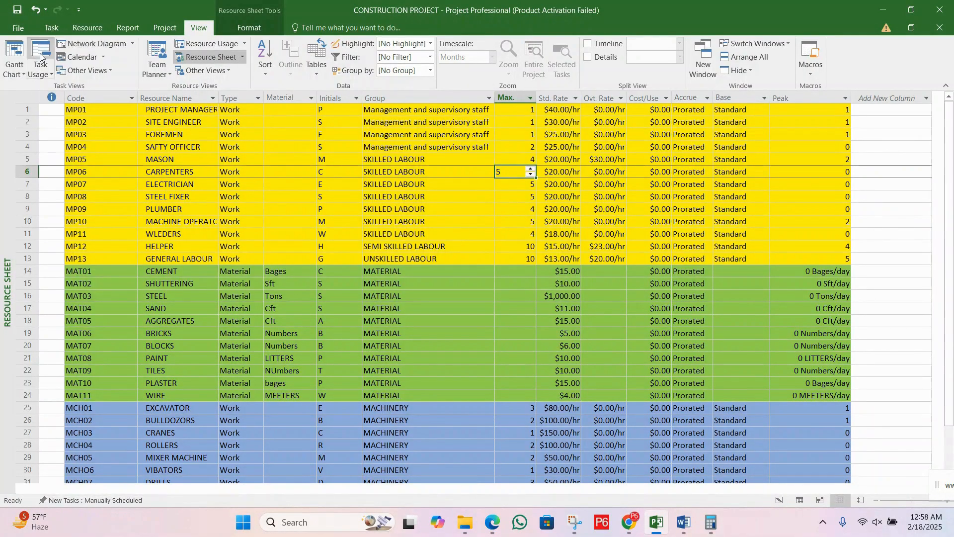
pyautogui.click(20, 70)
pyautogui.click(30, 97)
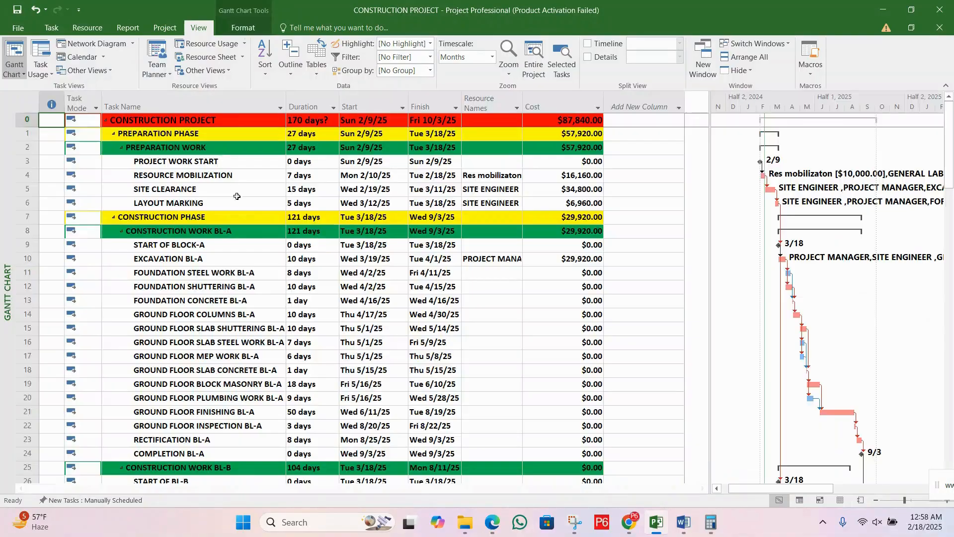
# Step: Examine the assignment units of the EXCAVATION BL-A resources in decimal format, and close the task information without changes
pyautogui.doubleClick(230, 262)
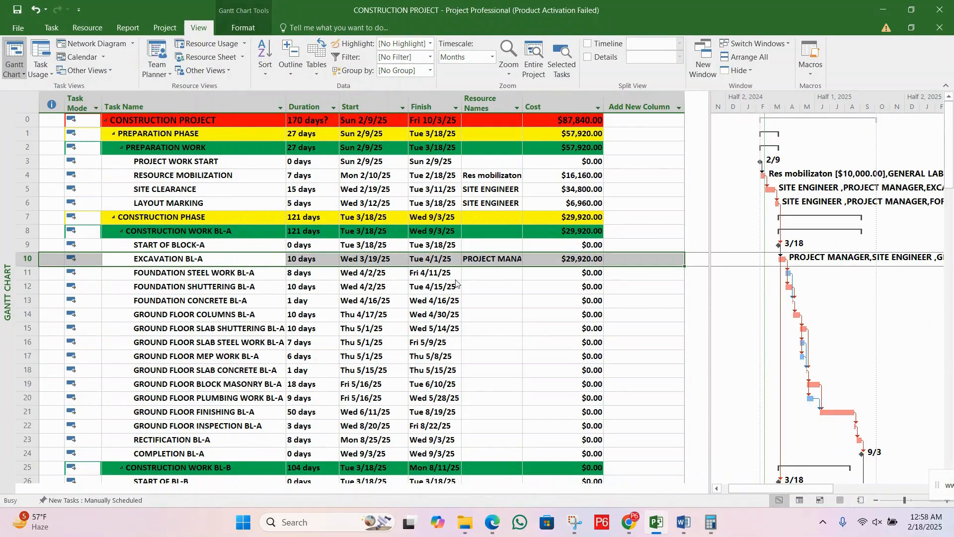
pyautogui.click(527, 215)
pyautogui.click(531, 267)
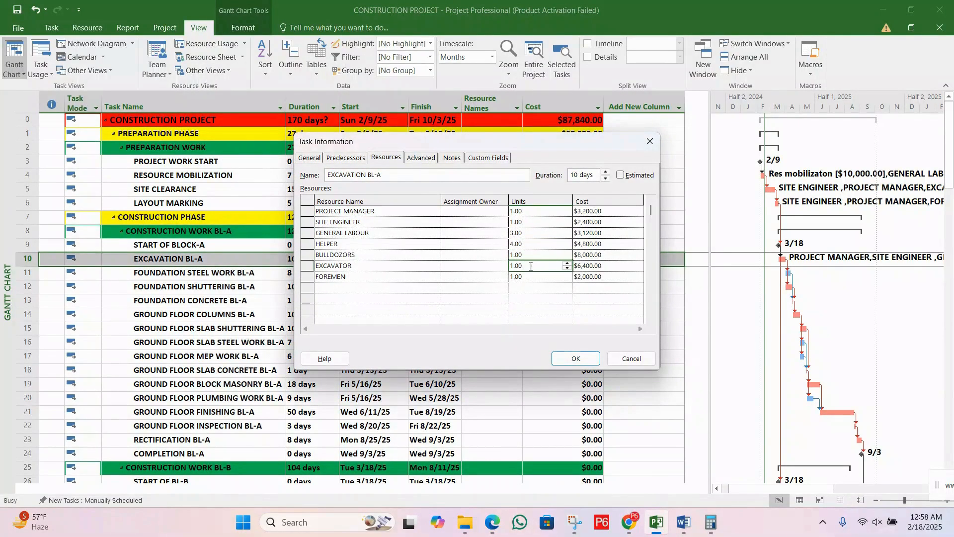
pyautogui.click(542, 255)
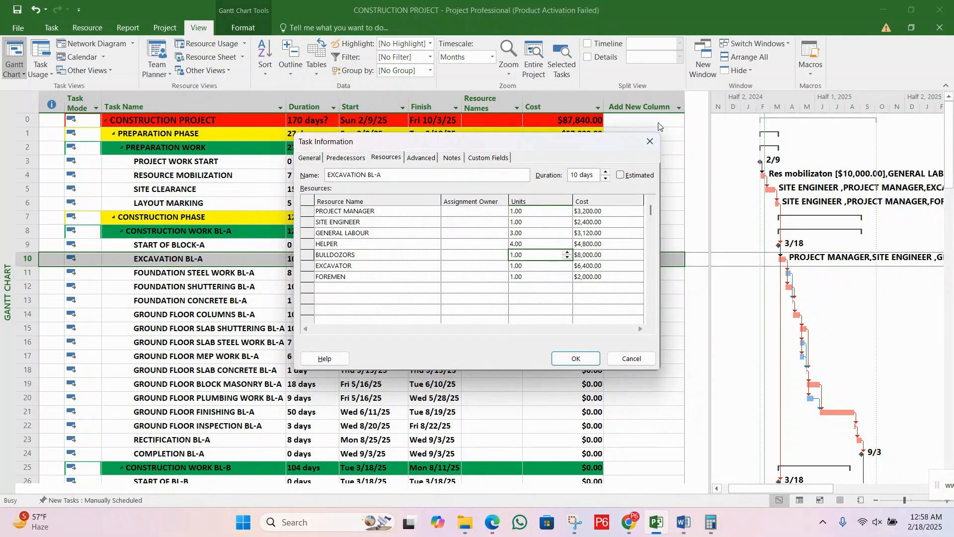
pyautogui.click(635, 364)
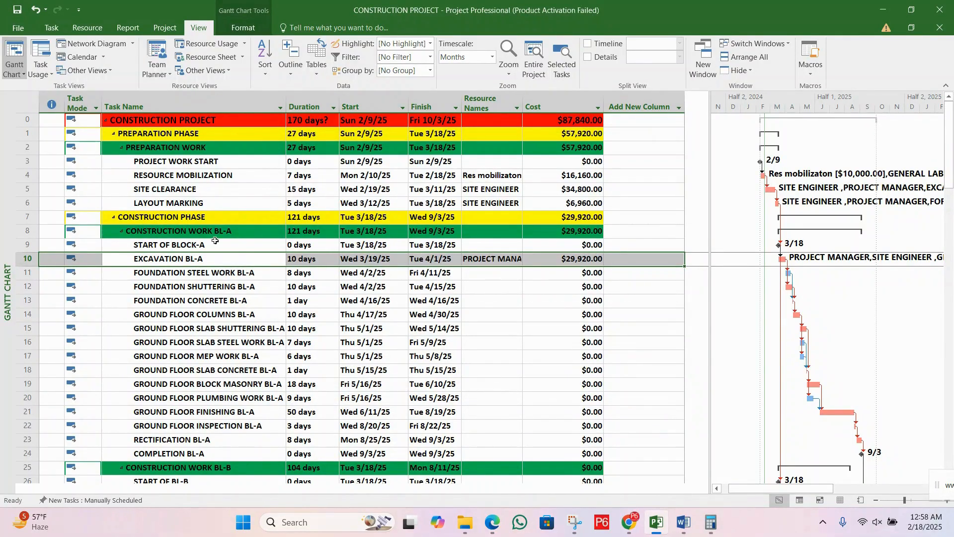
pyautogui.click(182, 275)
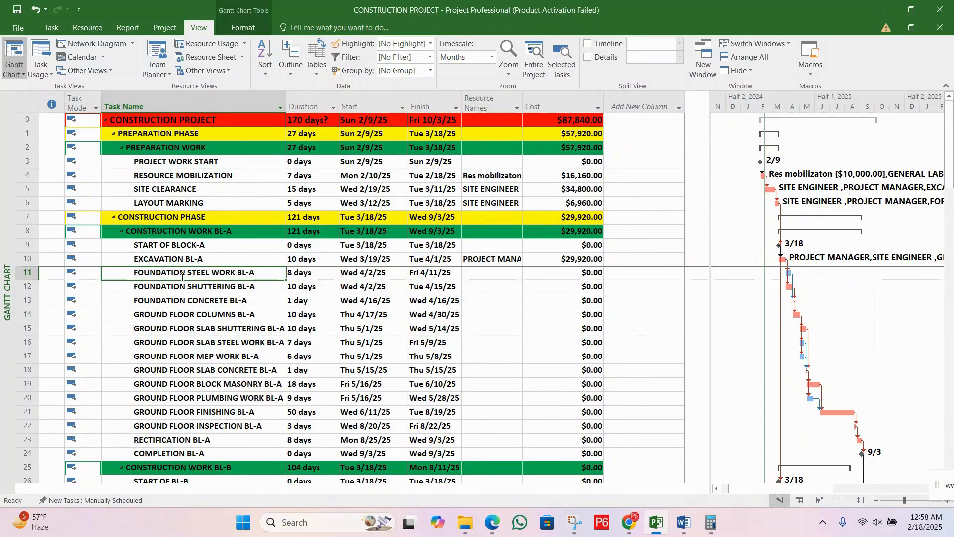
pyautogui.doubleClick(256, 273)
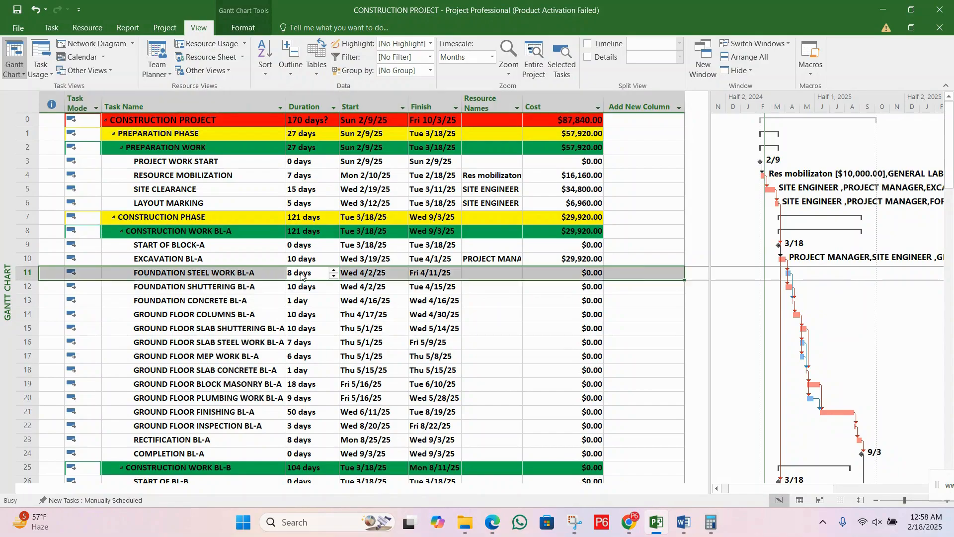
pyautogui.moveTo(491, 143); pyautogui.dragTo(499, 164)
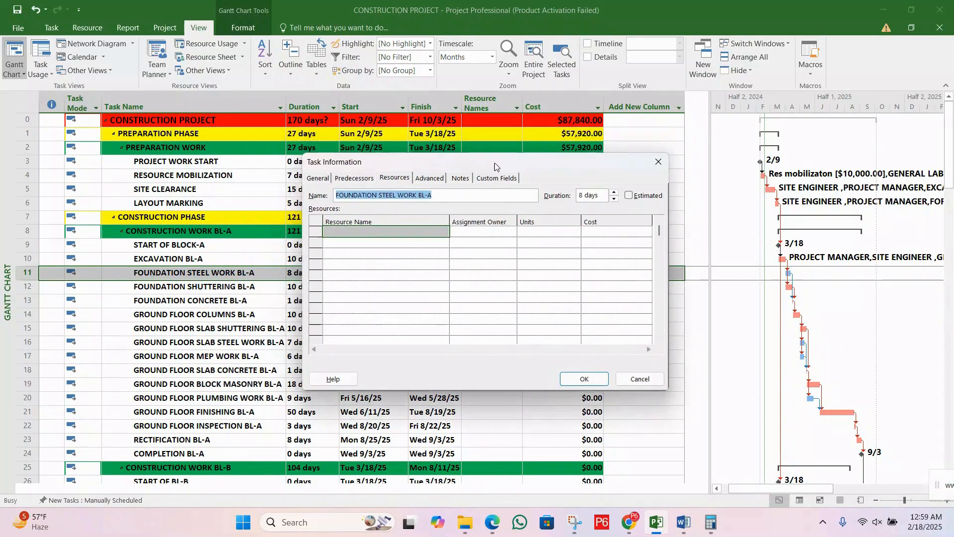
pyautogui.click(397, 180)
pyautogui.click(414, 233)
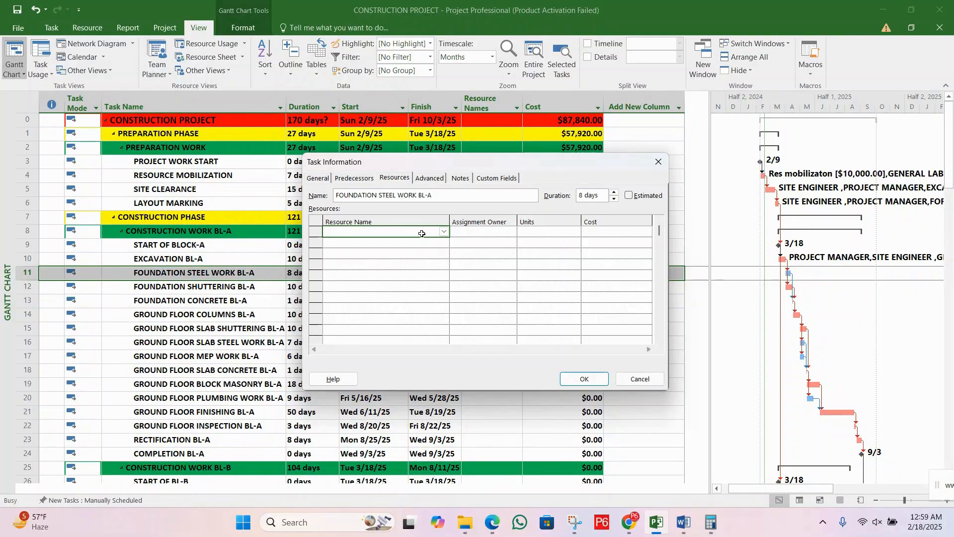
pyautogui.write('P')
pyautogui.press('Return')
pyautogui.moveTo(440, 163)
pyautogui.mouseDown()
pyautogui.moveTo(616, 455)
pyautogui.moveTo(461, 326)
pyautogui.moveTo(442, 334)
pyautogui.mouseUp()
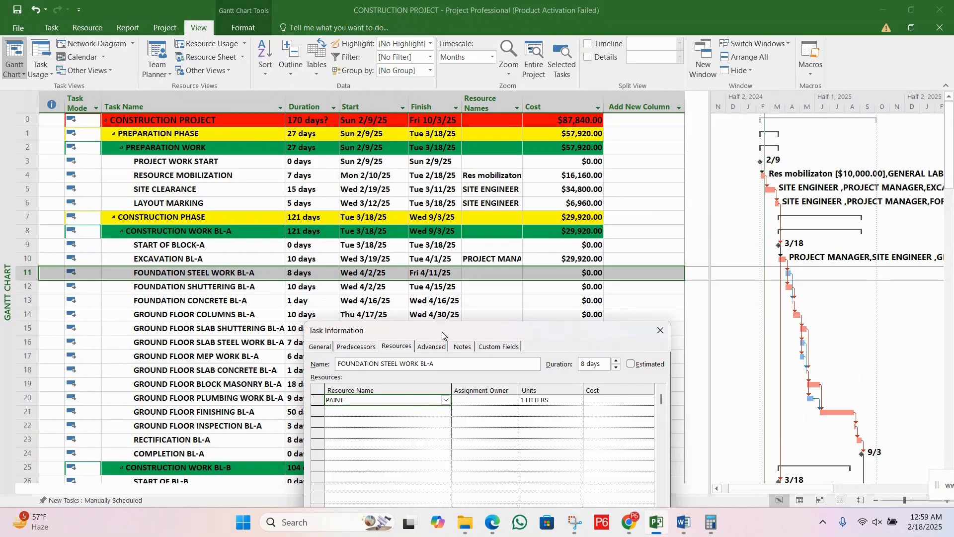
pyautogui.click(661, 331)
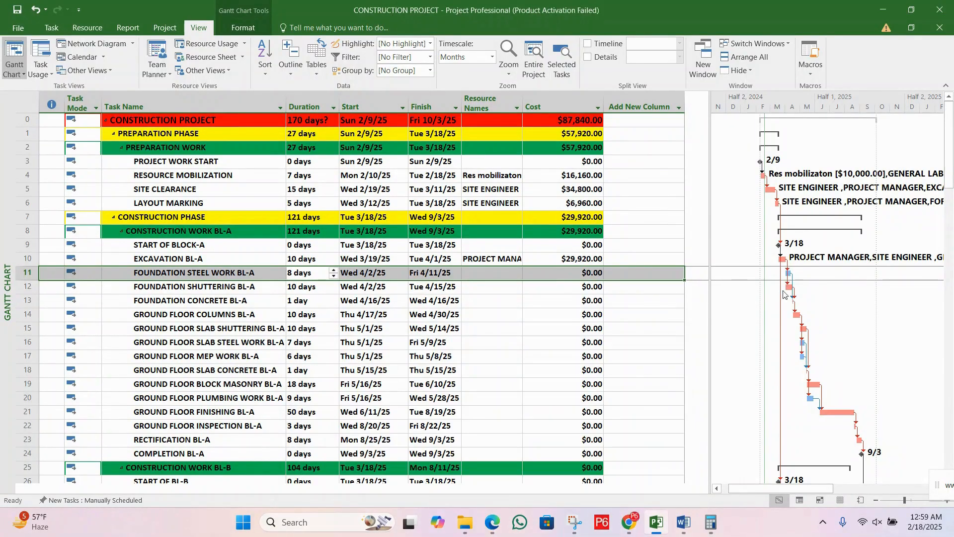
# Step: Enlarge the Gantt timescale to 5-day intervals and examine the bars and links around FOUNDATION STEEL WORK BL-A and FOUNDATION SHUTTERING BL-A
pyautogui.click(246, 290)
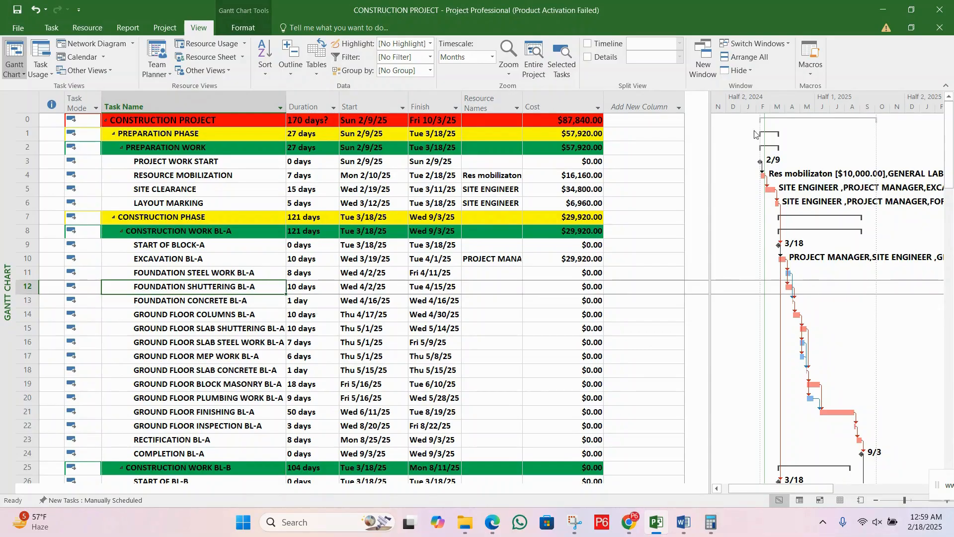
pyautogui.click(946, 501)
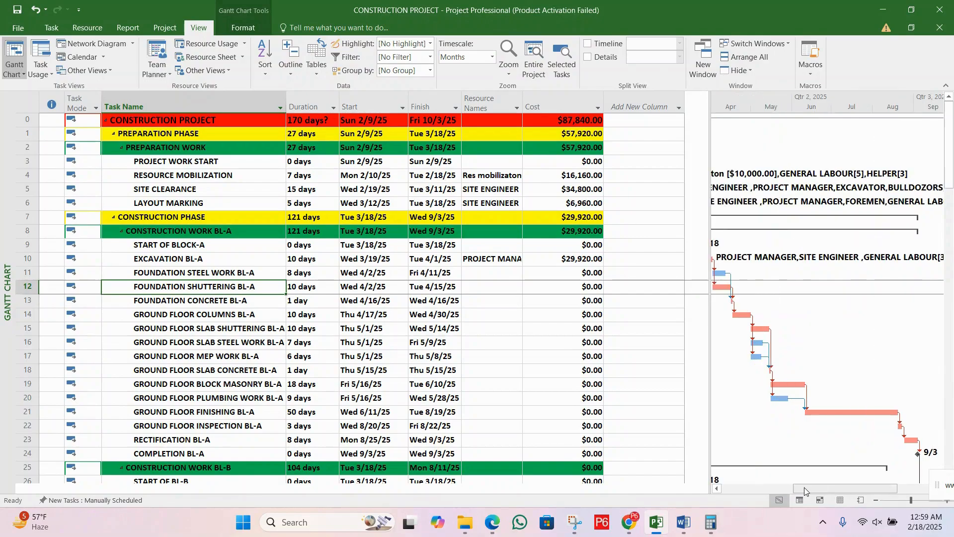
pyautogui.moveTo(804, 488); pyautogui.dragTo(770, 488)
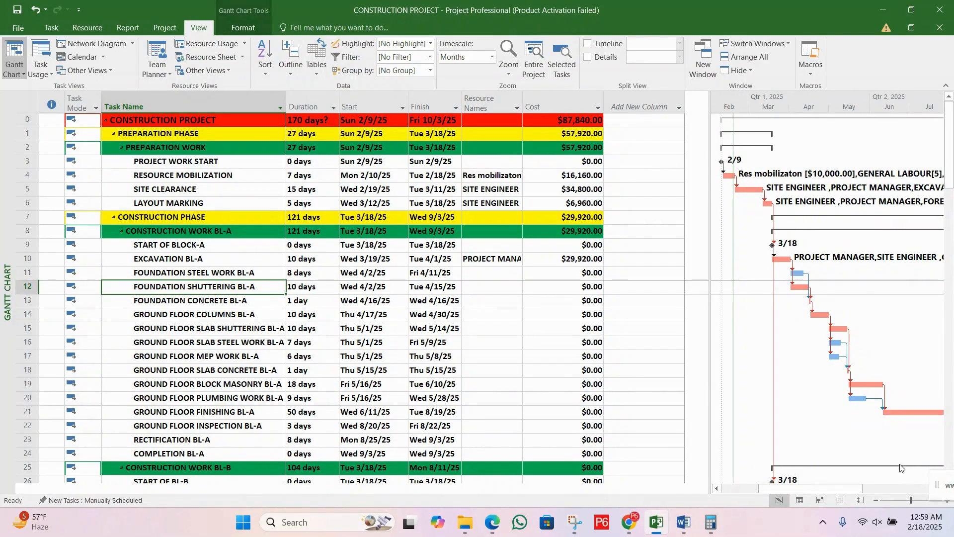
pyautogui.click(952, 490)
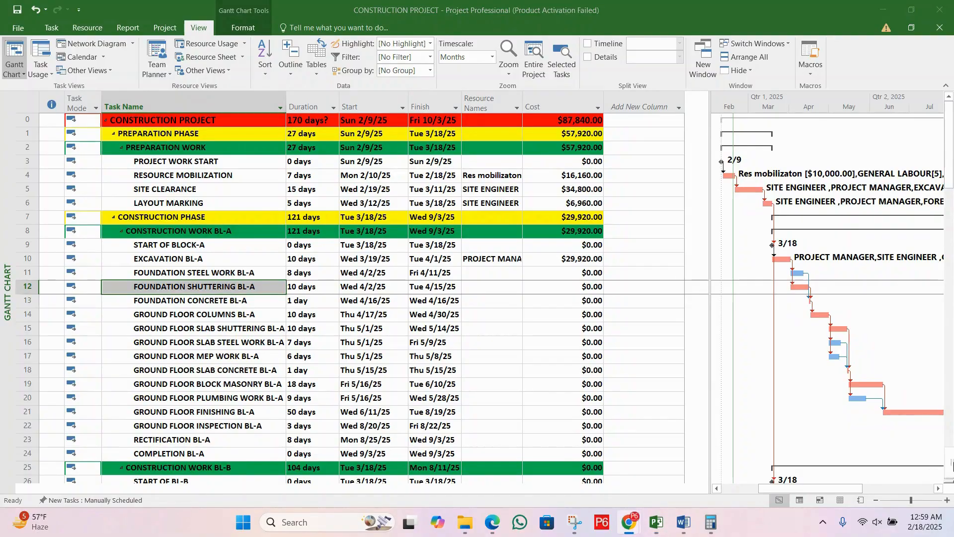
pyautogui.click(938, 489)
pyautogui.click(938, 490)
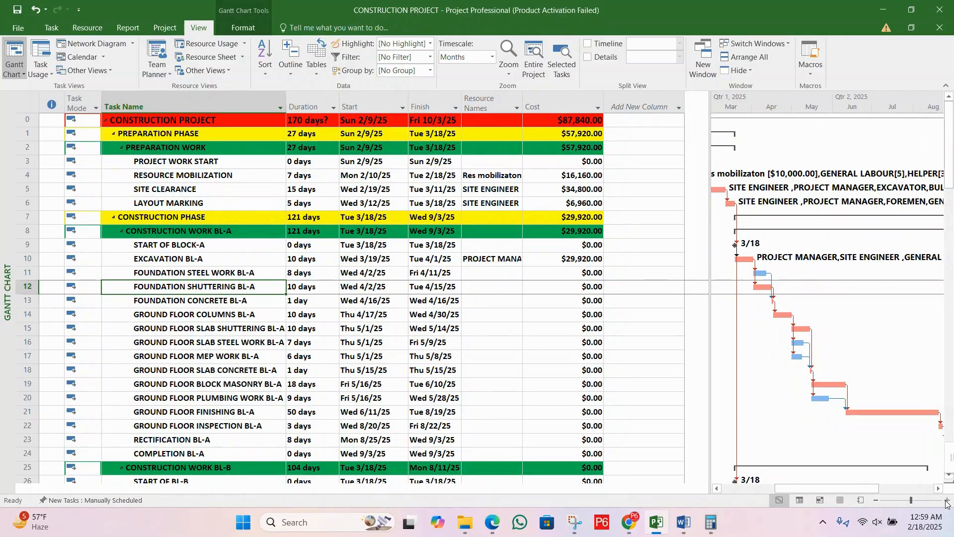
pyautogui.click(945, 501)
pyautogui.click(716, 490)
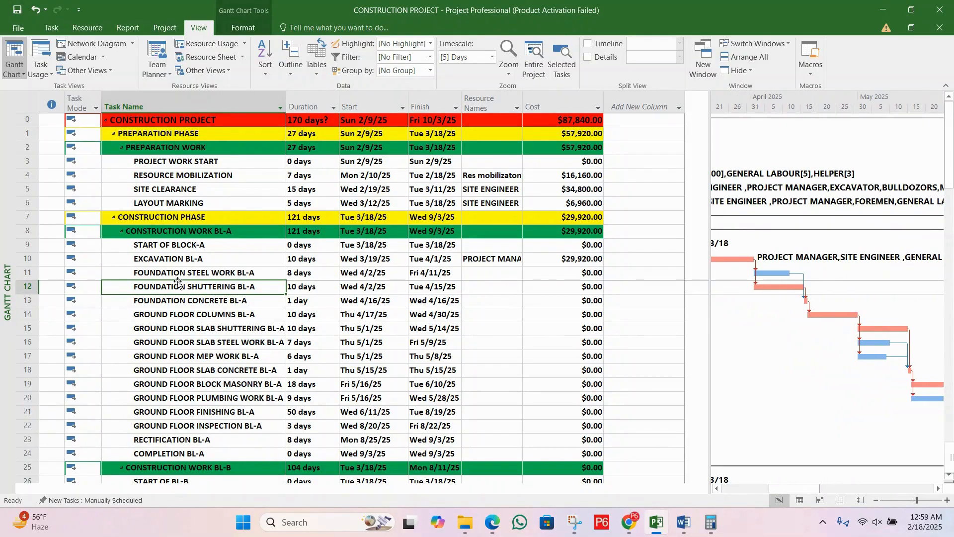
# Step: Assign PROJECT MANAGER as the first resource of the FOUNDATION STEEL WORK BL-A task
pyautogui.doubleClick(198, 273)
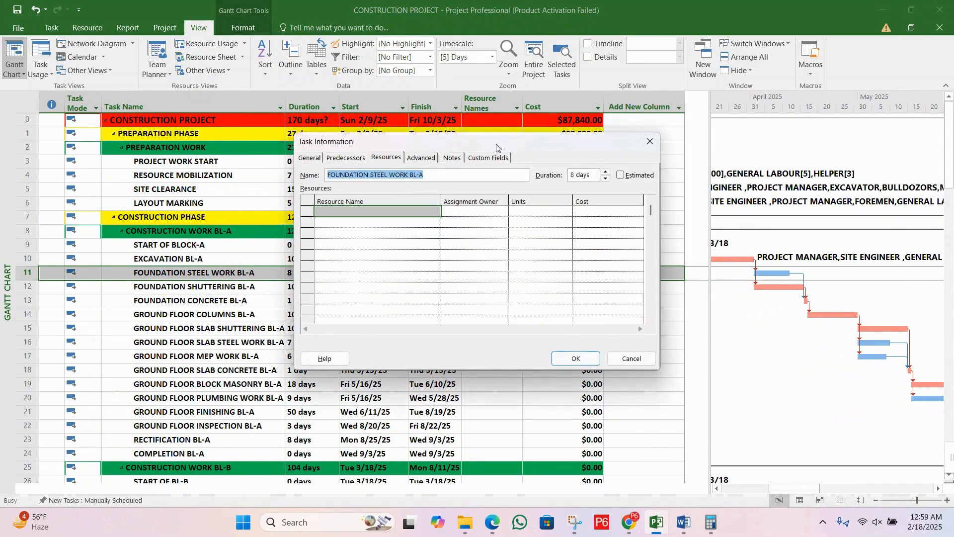
pyautogui.moveTo(525, 148); pyautogui.dragTo(609, 221)
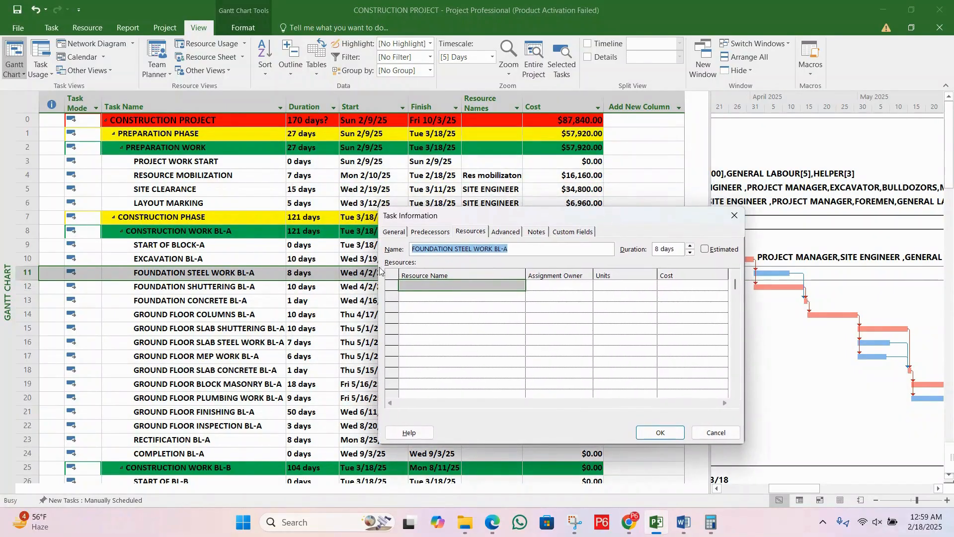
pyautogui.click(494, 290)
pyautogui.click(521, 286)
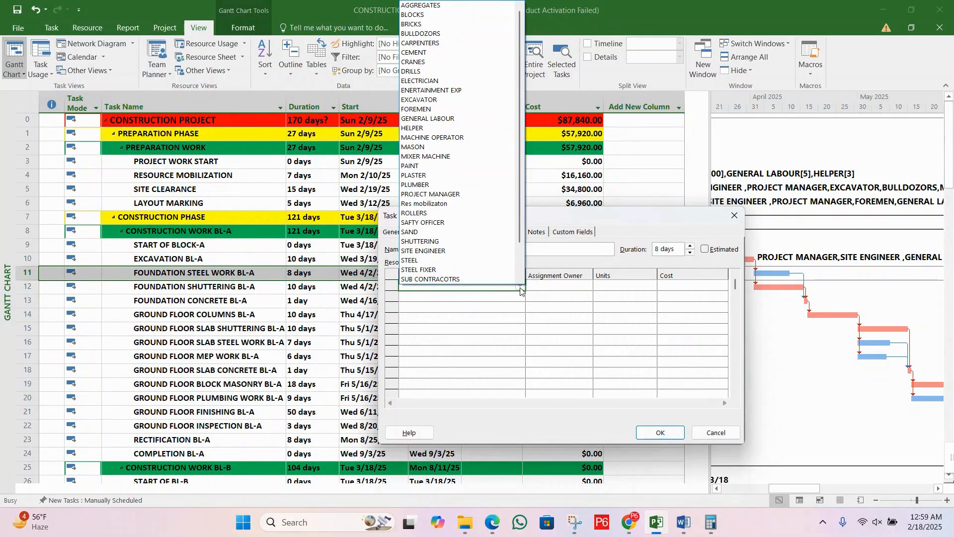
pyautogui.write('p')
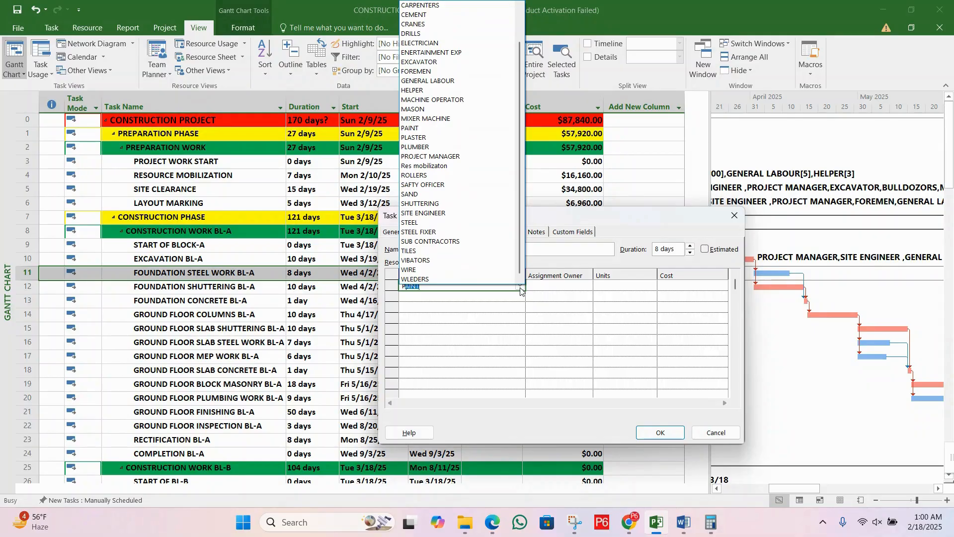
pyautogui.click(521, 290)
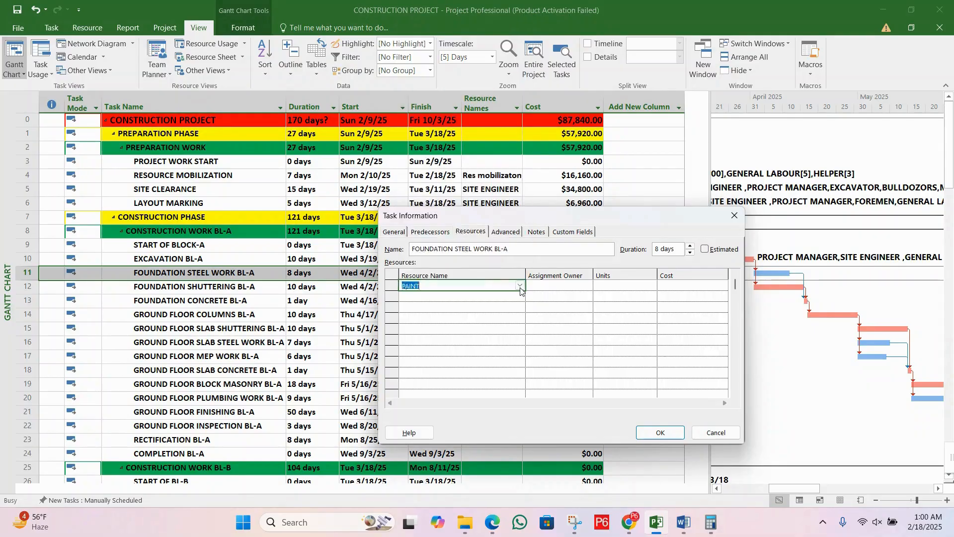
pyautogui.click(494, 286)
pyautogui.press('BackSpace')
pyautogui.press('BackSpace')
pyautogui.press('BackSpace')
pyautogui.write('PROJECT MANAGER')
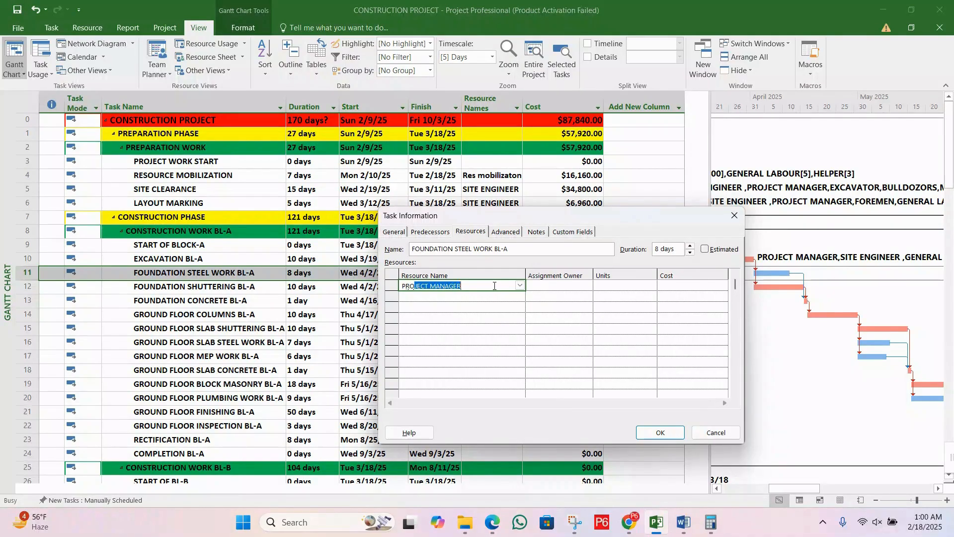
pyautogui.press('Return')
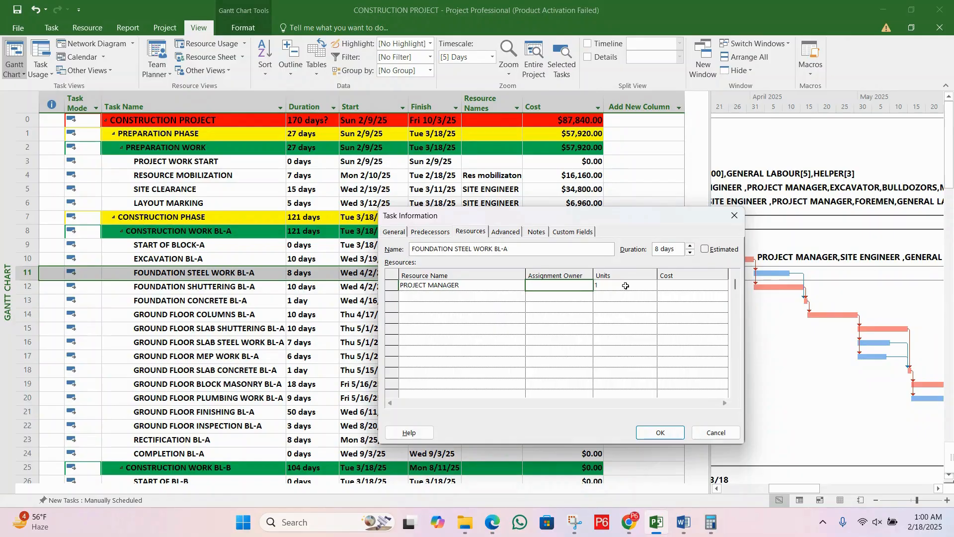
# Step: Set the PROJECT MANAGER's assignment units to 0.5 on the foundation steel work task
pyautogui.click(626, 286)
pyautogui.write('1')
pyautogui.click(652, 288)
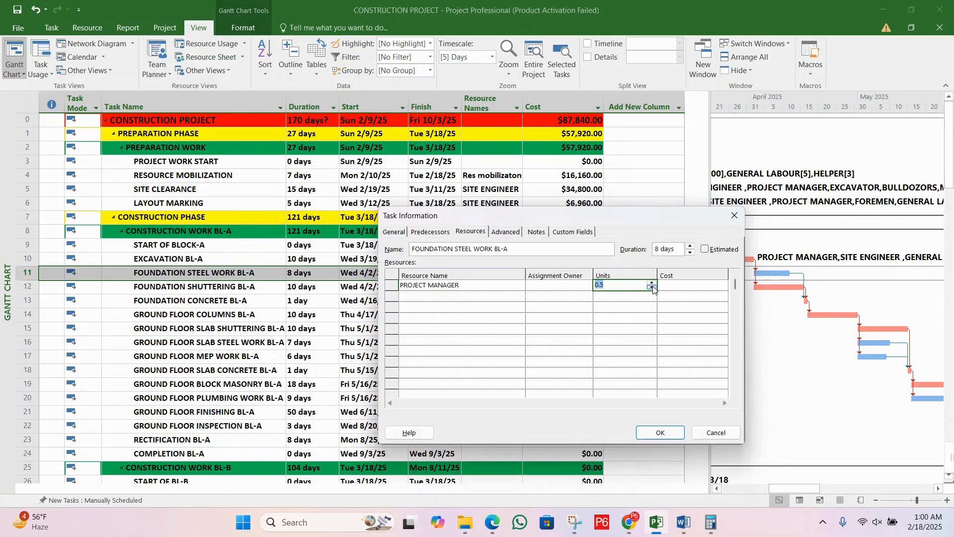
pyautogui.click(609, 295)
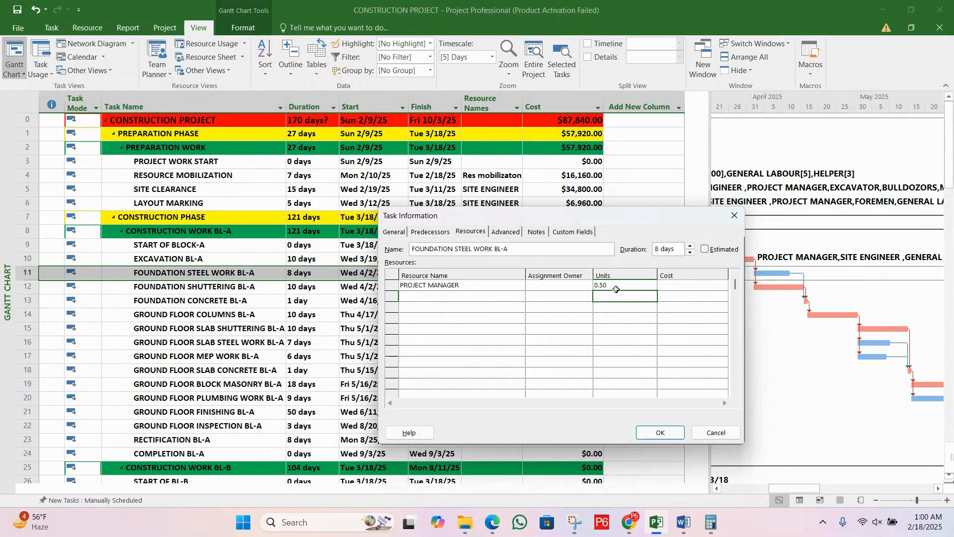
# Step: Add SITE ENGINEER to FOUNDATION STEEL WORK BL-A with 0.5 units
pyautogui.click(507, 297)
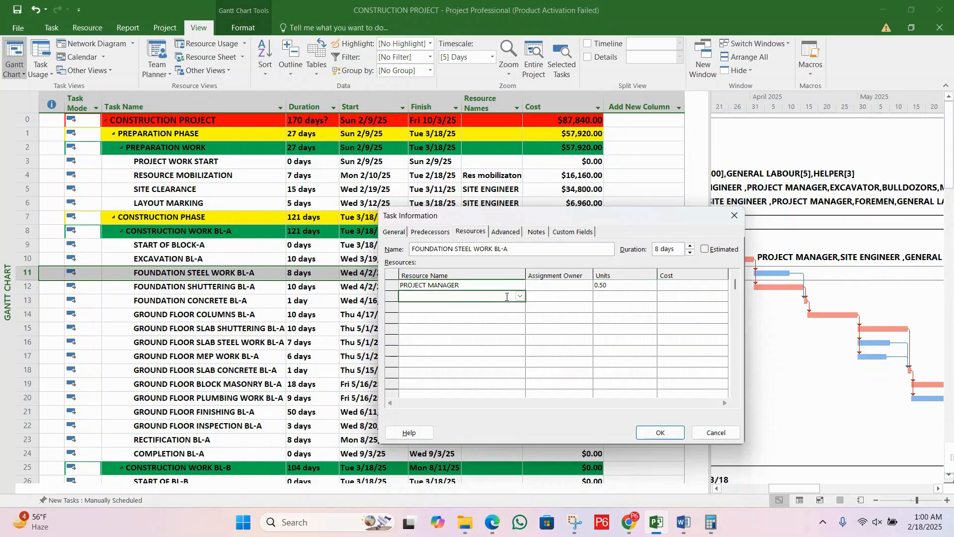
pyautogui.moveTo(529, 219); pyautogui.dragTo(561, 303)
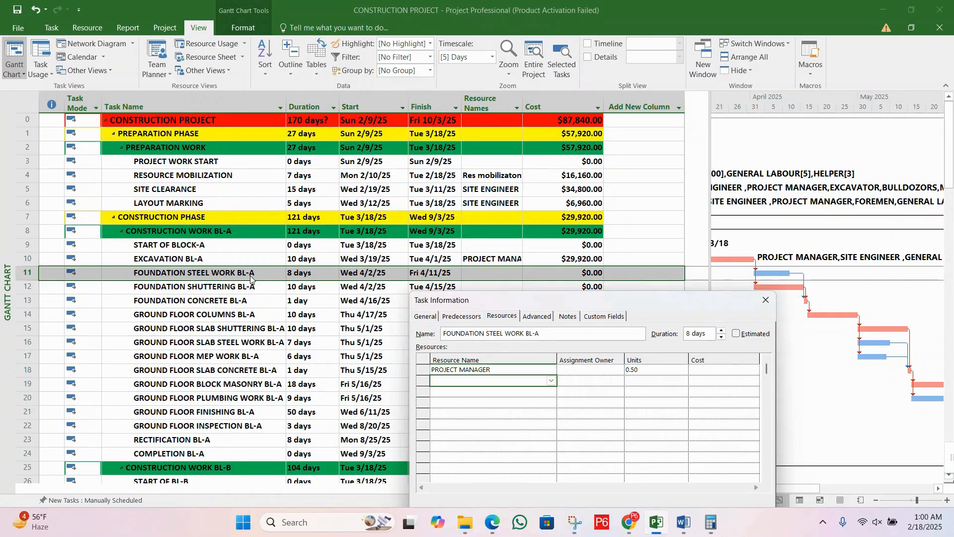
pyautogui.moveTo(559, 300); pyautogui.dragTo(550, 324)
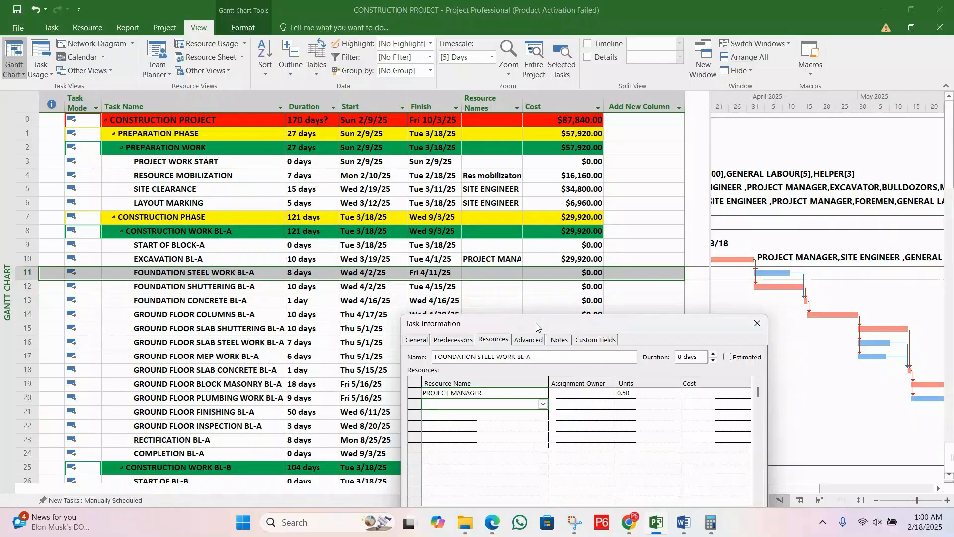
pyautogui.moveTo(536, 326); pyautogui.dragTo(494, 139)
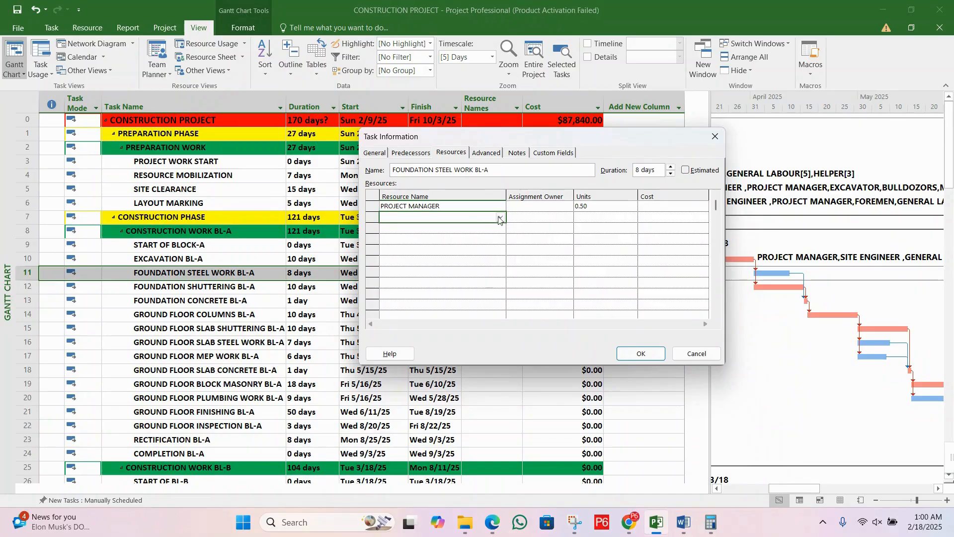
pyautogui.write('SITE ENGINEER')
pyautogui.click(609, 217)
pyautogui.click(632, 220)
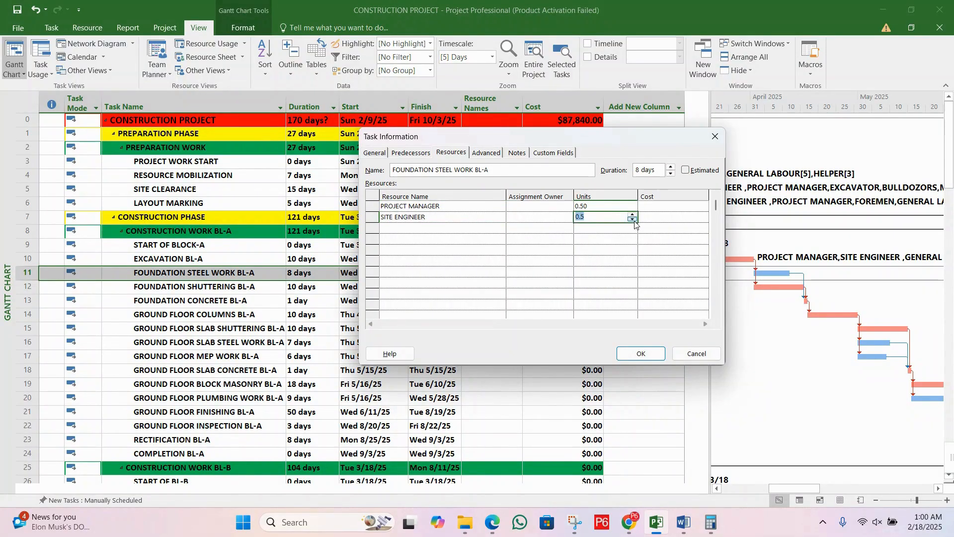
# Step: Add FOREMEN to FOUNDATION STEEL WORK BL-A with 0.5 units
pyautogui.click(440, 229)
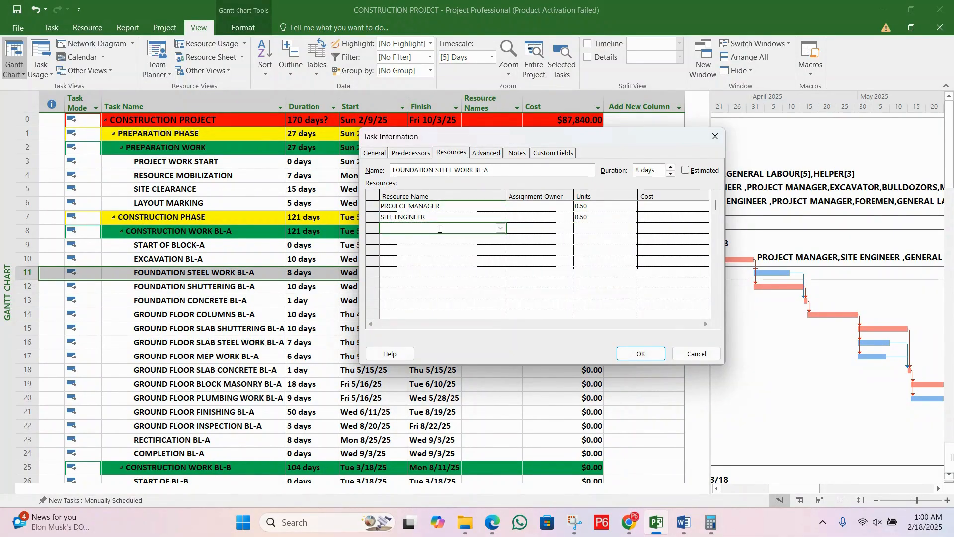
pyautogui.write('FOREMEN')
pyautogui.click(609, 228)
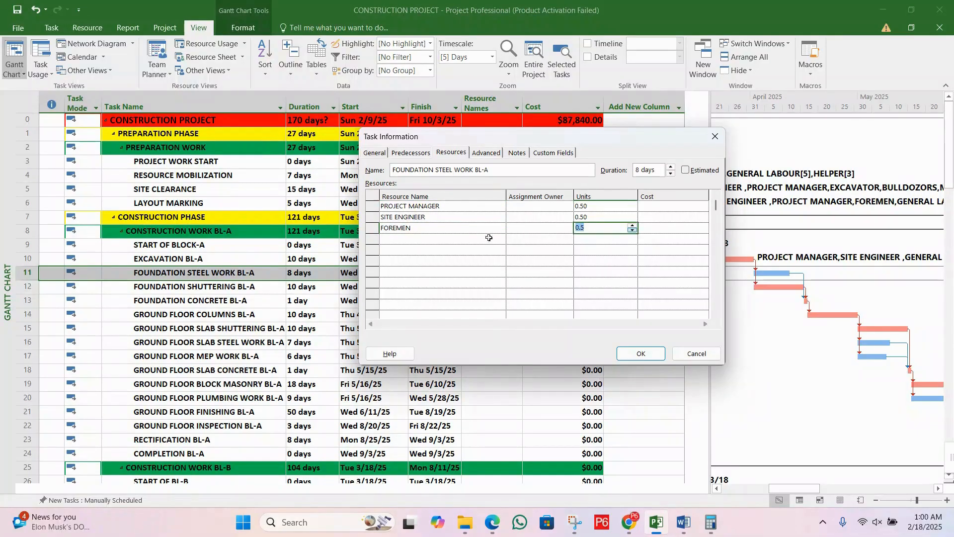
# Step: Add the STEEL material resource to the FOUNDATION STEEL WORK BL-A assignments
pyautogui.click(418, 238)
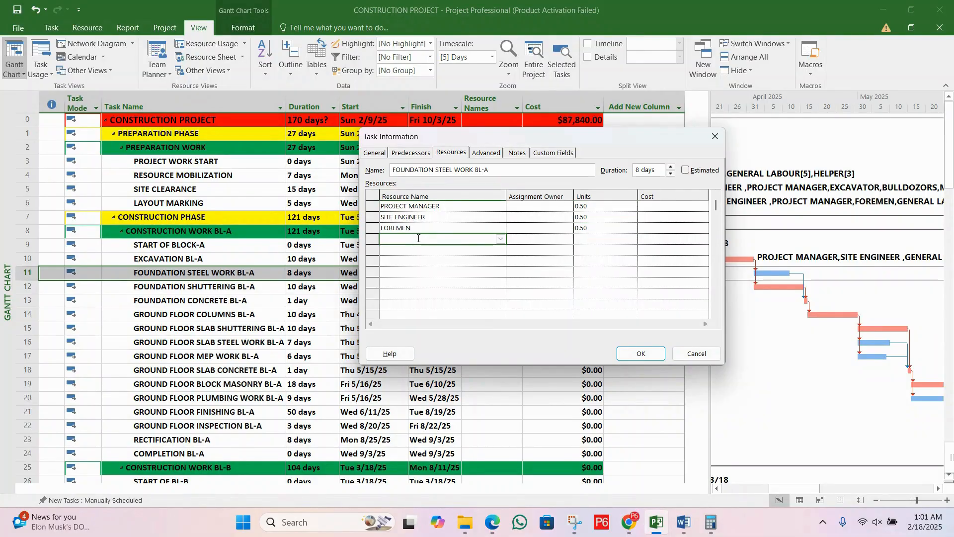
pyautogui.write('SU')
pyautogui.write('p')
pyautogui.write('SUP')
pyautogui.write('T')
pyautogui.write('T')
pyautogui.press('BackSpace')
pyautogui.write('EEL')
pyautogui.press('Return')
# Step: Set the STEEL assignment quantity to 5 Tons
pyautogui.click(617, 239)
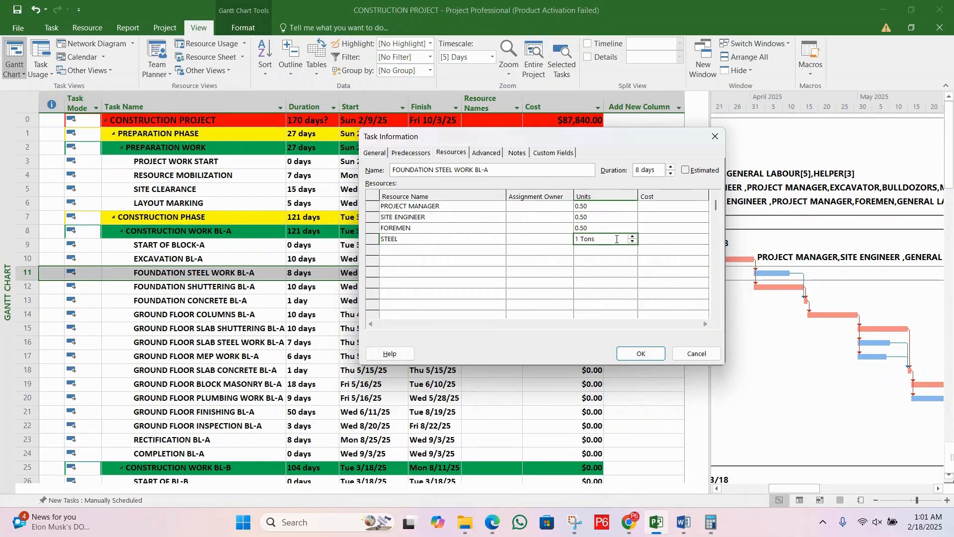
pyautogui.press('BackSpace')
pyautogui.press('BackSpace')
pyautogui.press('BackSpace')
pyautogui.press('BackSpace')
pyautogui.press('BackSpace')
pyautogui.press('BackSpace')
pyautogui.write('5')
pyautogui.press('Return')
# Step: Add STEEL FIXER to FOUNDATION STEEL WORK BL-A with 4 units
pyautogui.click(434, 251)
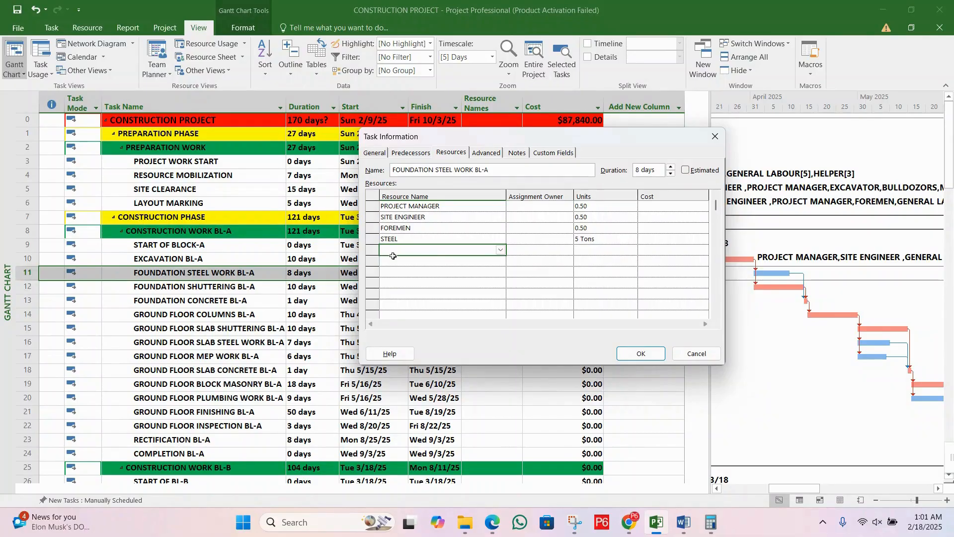
pyautogui.write('STEEL F')
pyautogui.press('Return')
pyautogui.click(610, 249)
pyautogui.click(633, 248)
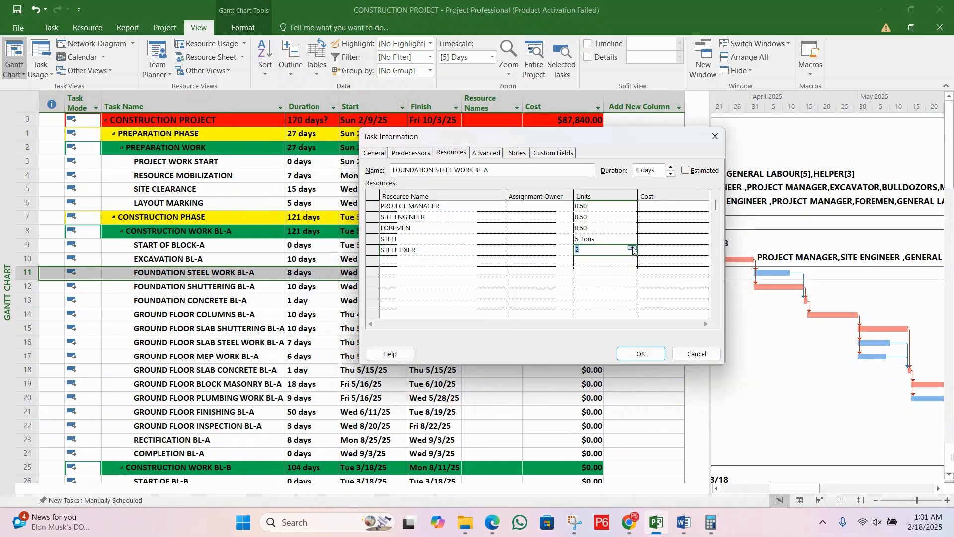
pyautogui.click(633, 247)
pyautogui.click(632, 248)
# Step: Apply the resource assignments to FOUNDATION STEEL WORK BL-A and check the task's cost
pyautogui.click(547, 252)
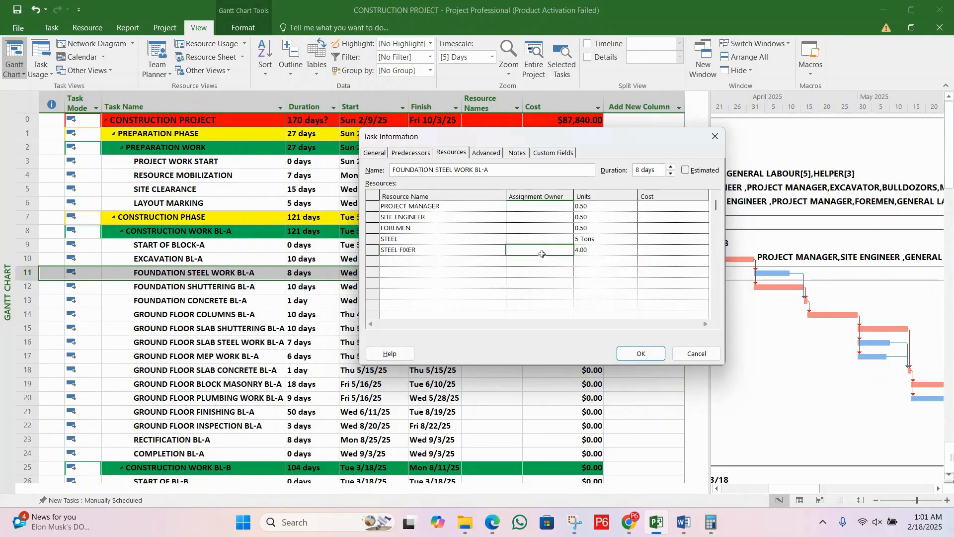
pyautogui.click(544, 241)
pyautogui.click(528, 225)
pyautogui.click(598, 249)
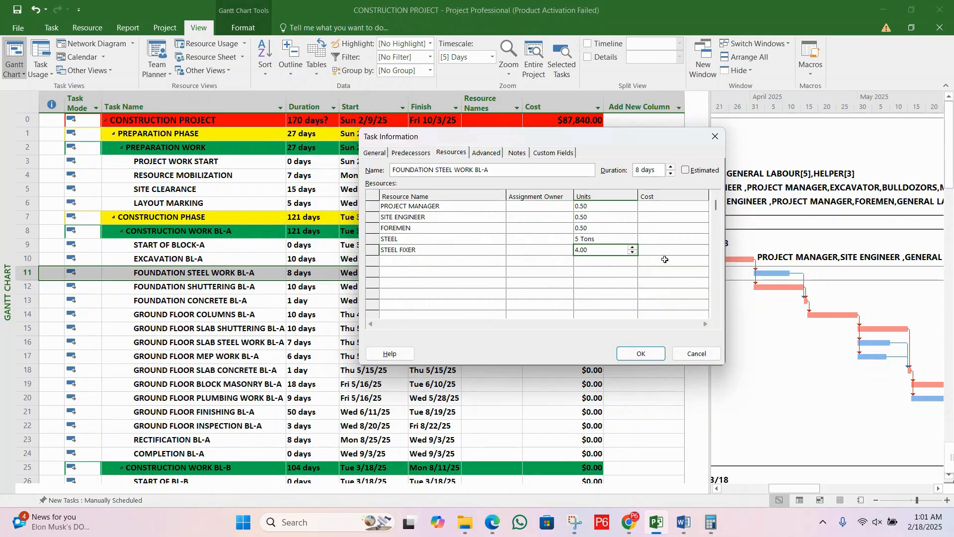
pyautogui.click(647, 358)
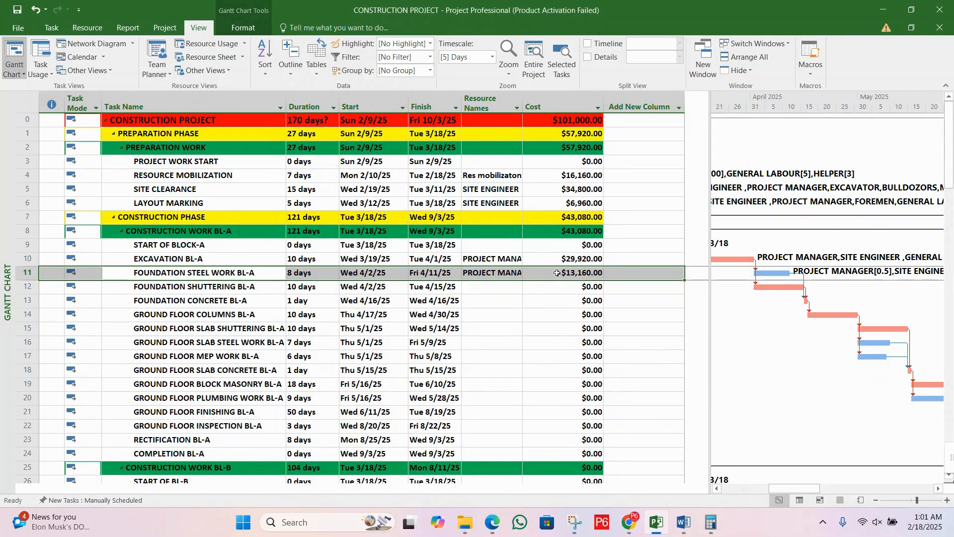
pyautogui.click(560, 277)
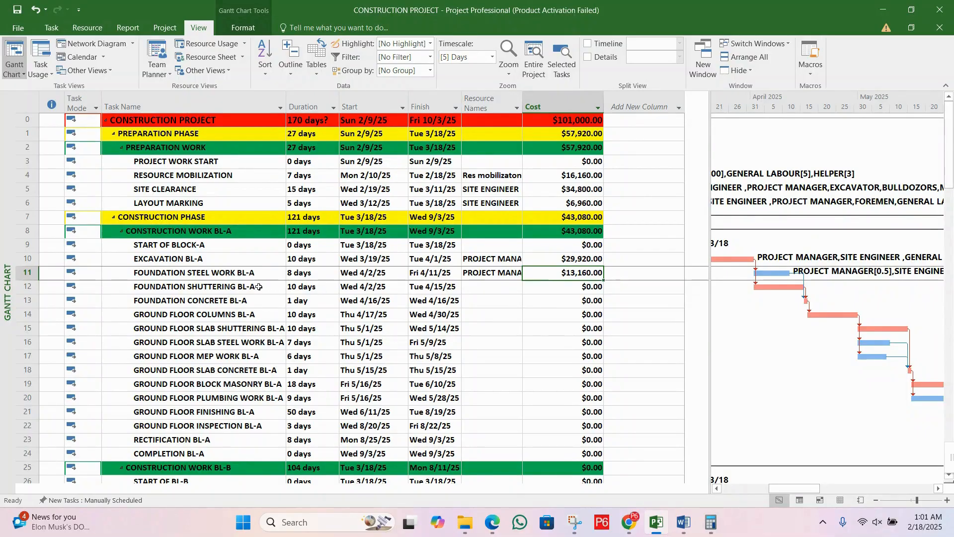
# Step: Assign PROJECT MANAGER to the FOUNDATION SHUTTERING BL-A task with 0.5 units
pyautogui.click(239, 288)
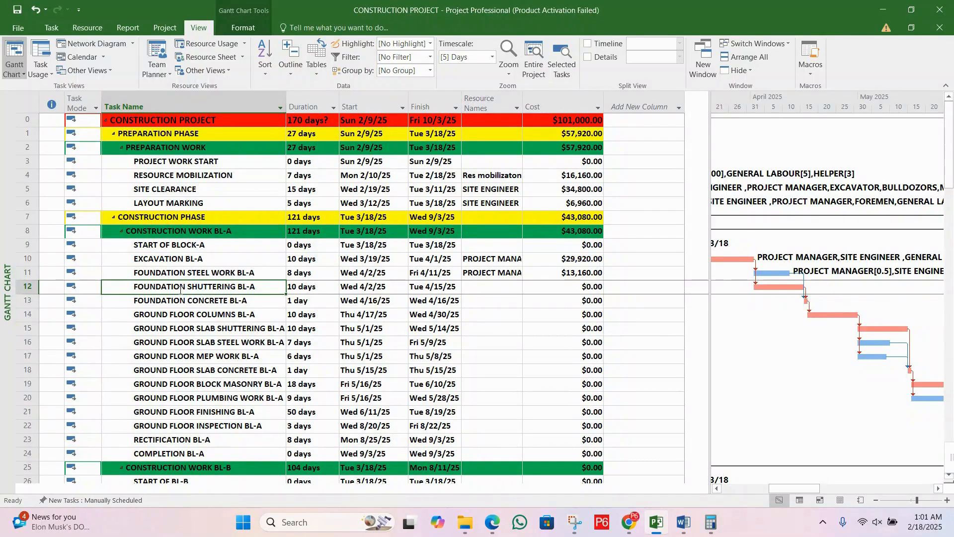
pyautogui.click(239, 289)
pyautogui.click(239, 297)
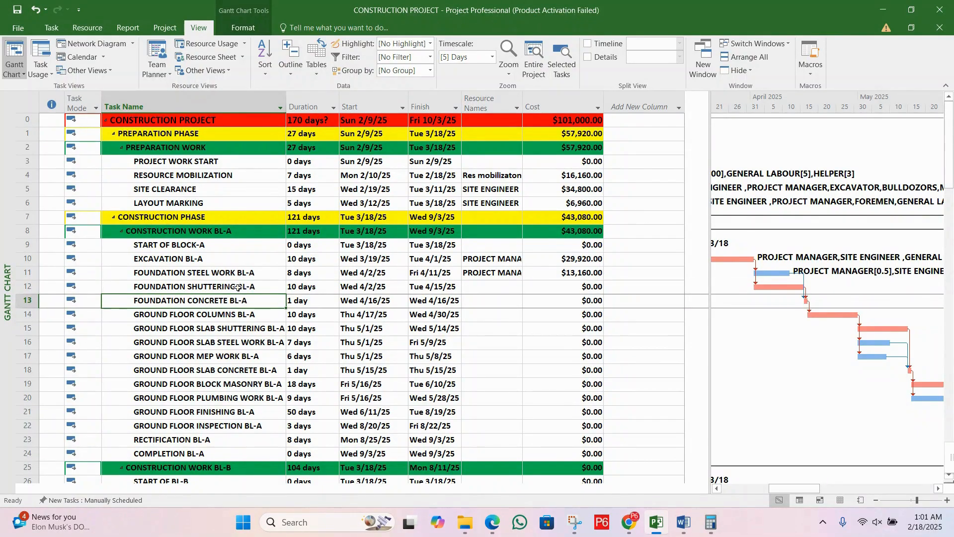
pyautogui.doubleClick(238, 288)
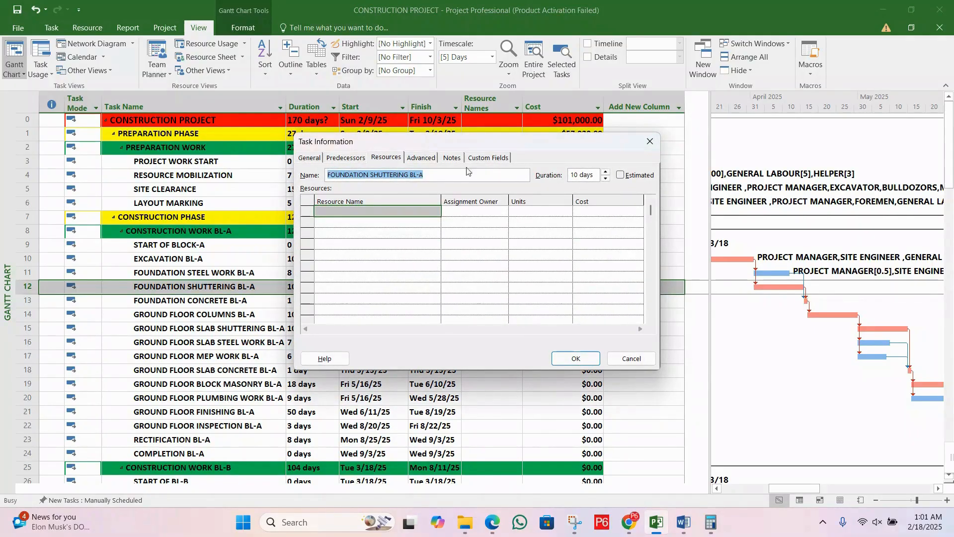
pyautogui.moveTo(483, 140); pyautogui.dragTo(473, 257)
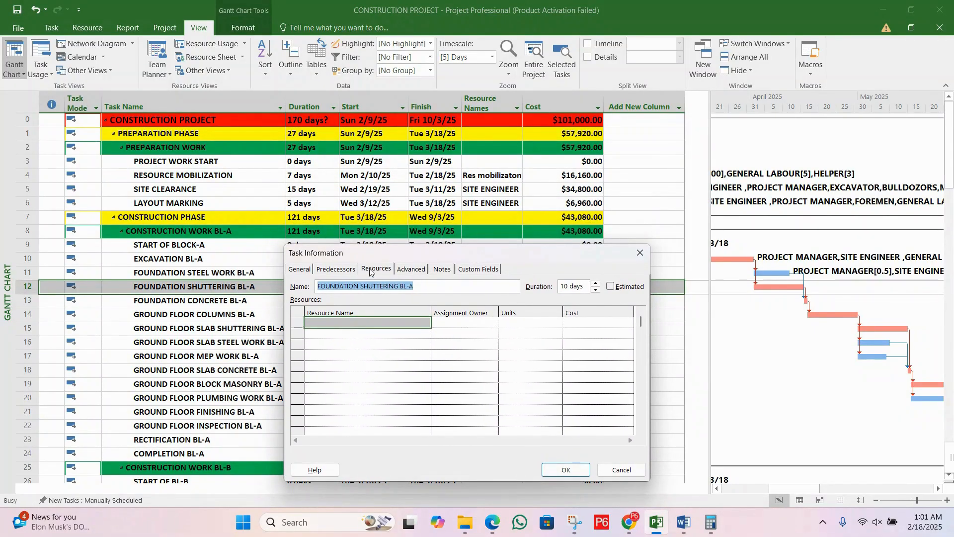
pyautogui.click(373, 270)
pyautogui.click(393, 325)
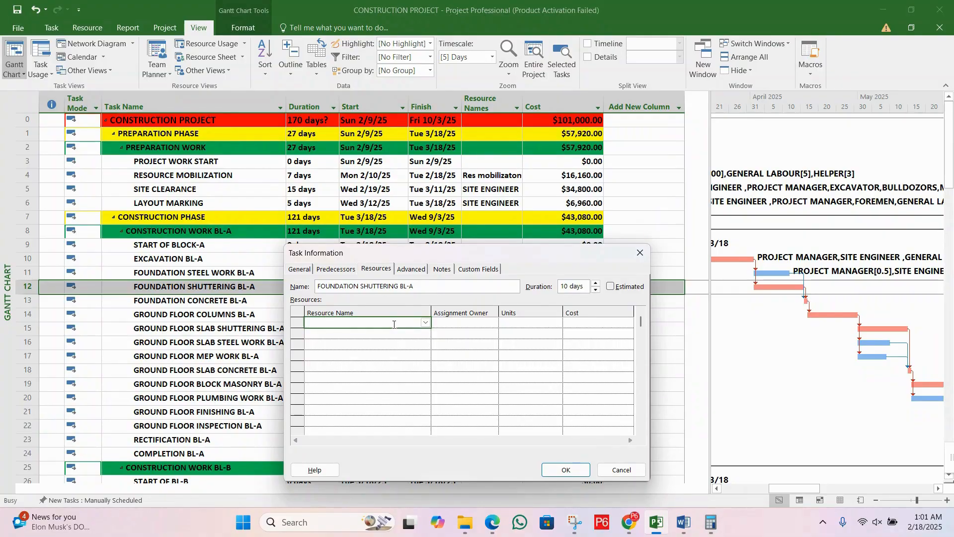
pyautogui.click(425, 323)
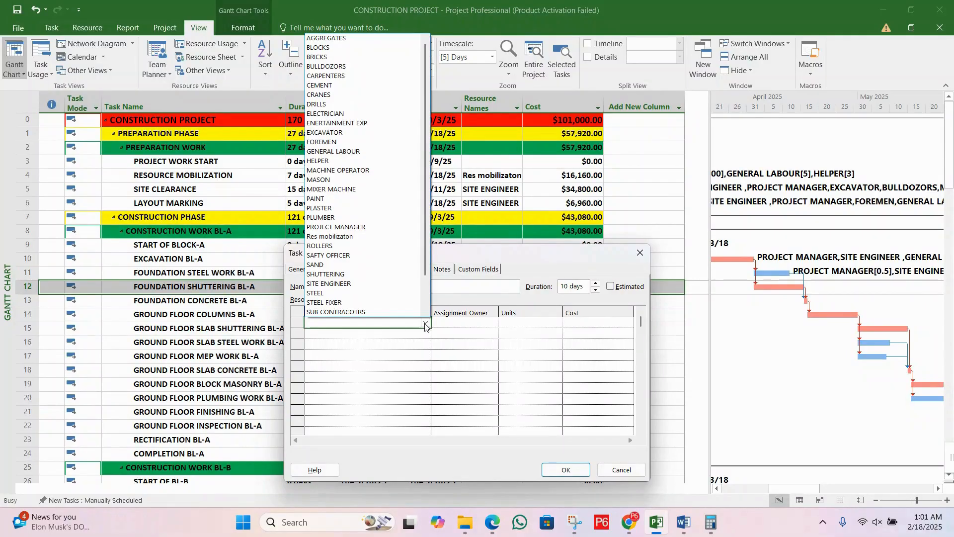
pyautogui.write('PROJECT MANAGER')
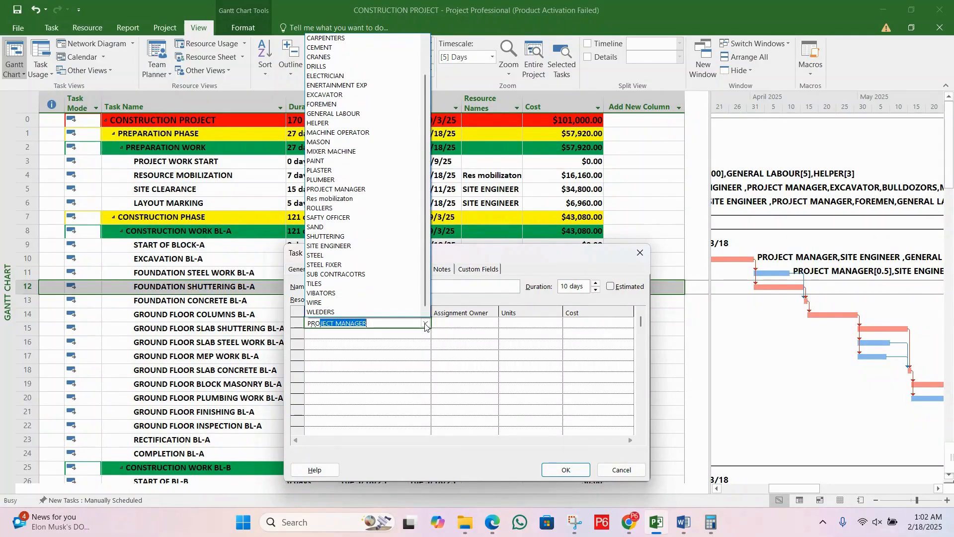
pyautogui.press('Return')
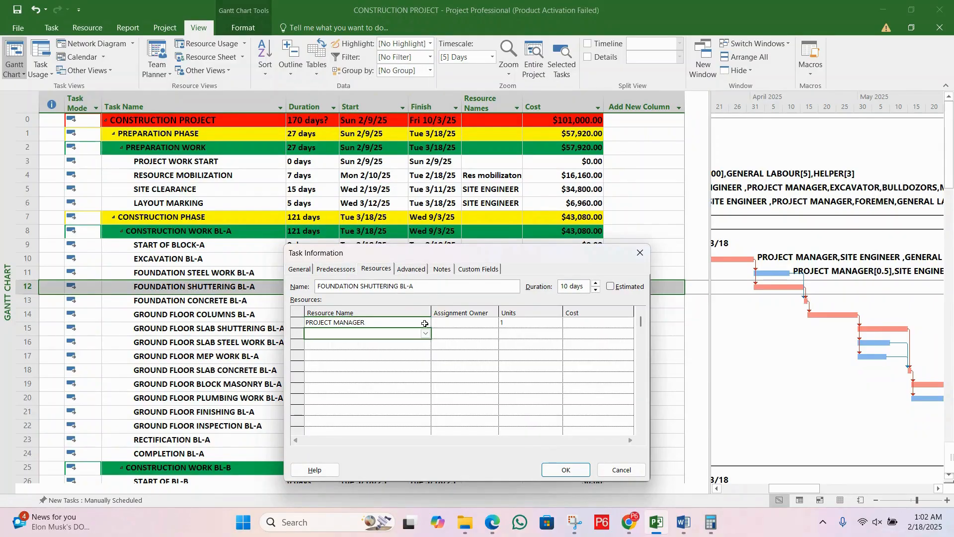
pyautogui.click(510, 323)
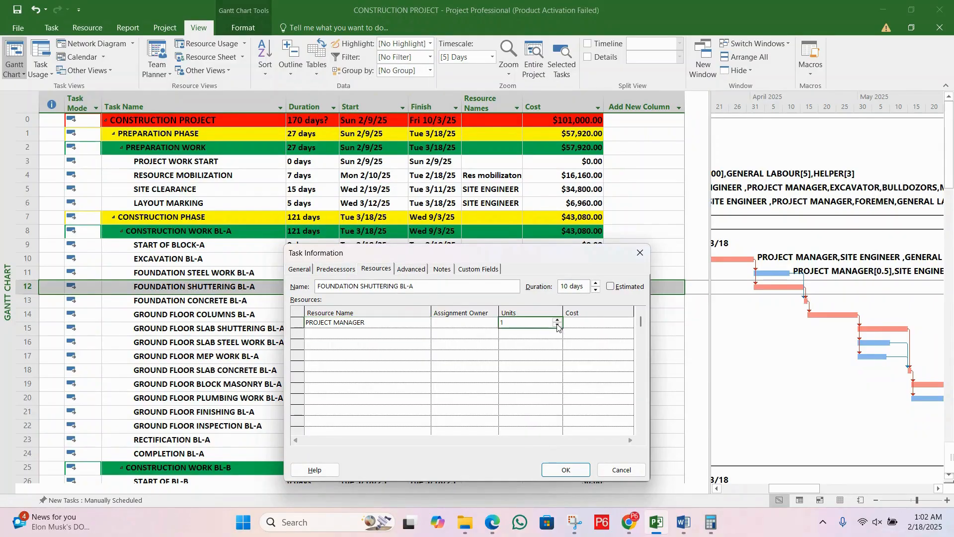
pyautogui.click(558, 325)
# Step: Add SITE ENGINEER to the FOUNDATION SHUTTERING BL-A task with 0.5 units
pyautogui.click(388, 336)
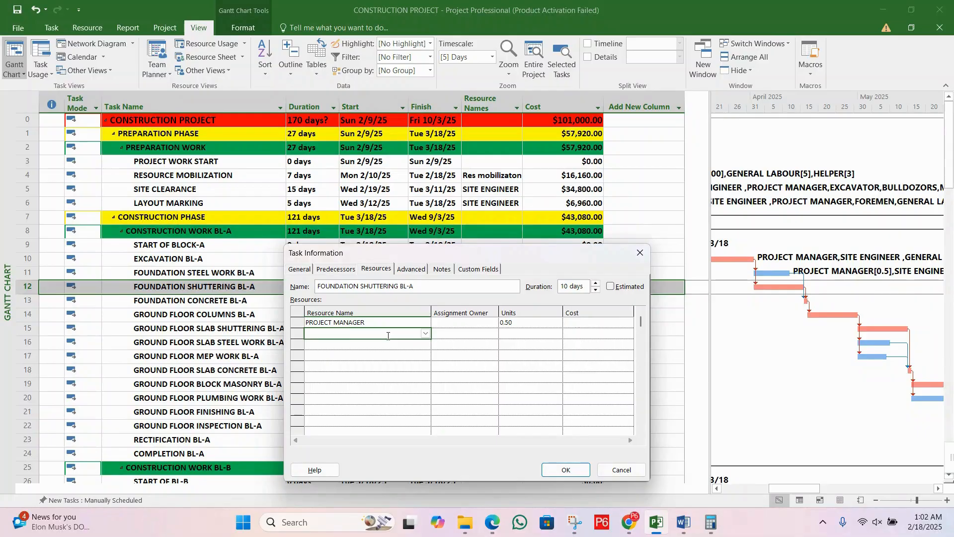
pyautogui.write('SITE ENGINEER')
pyautogui.click(545, 339)
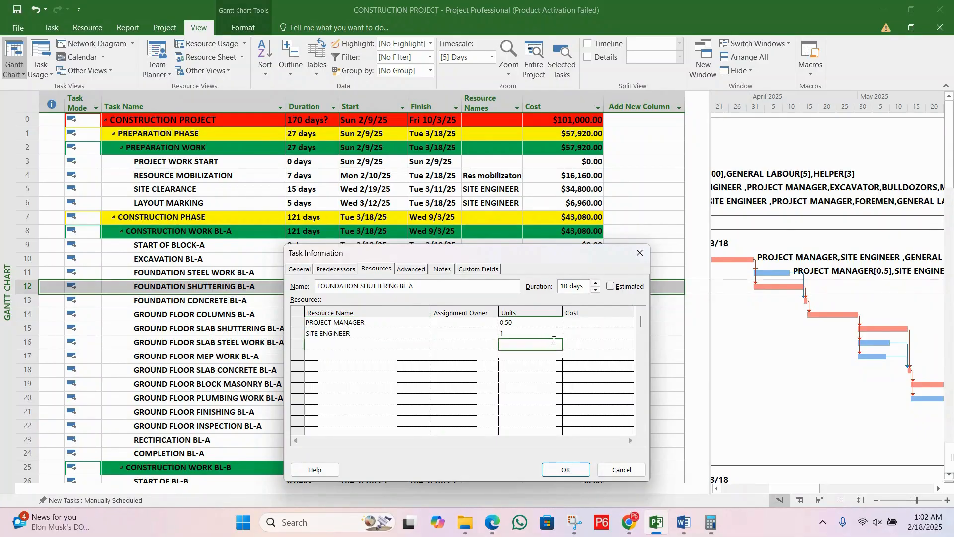
pyautogui.click(545, 333)
pyautogui.click(558, 337)
# Step: Add FOREMEN to the FOUNDATION SHUTTERING BL-A resources with 0.5 units
pyautogui.click(390, 344)
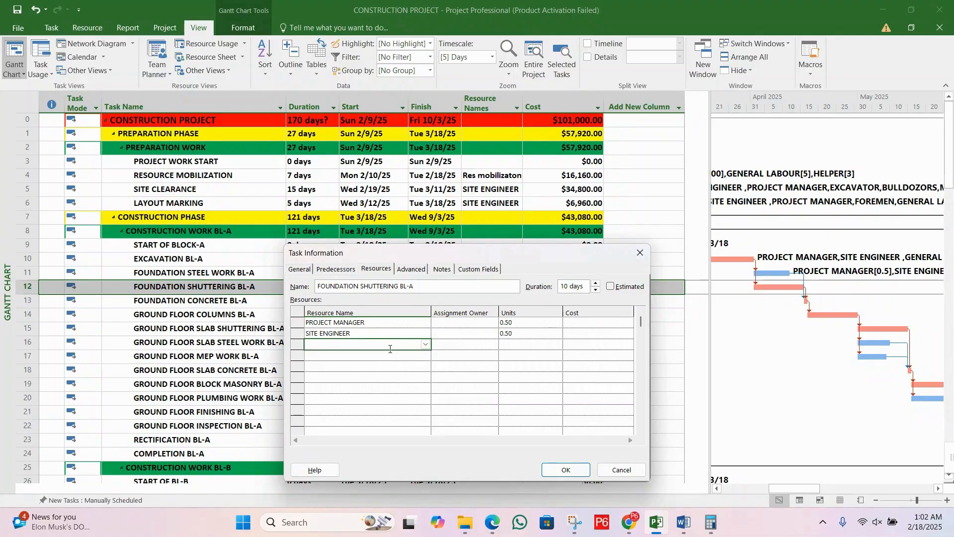
pyautogui.write('FOREMEN')
pyautogui.click(510, 345)
pyautogui.click(558, 348)
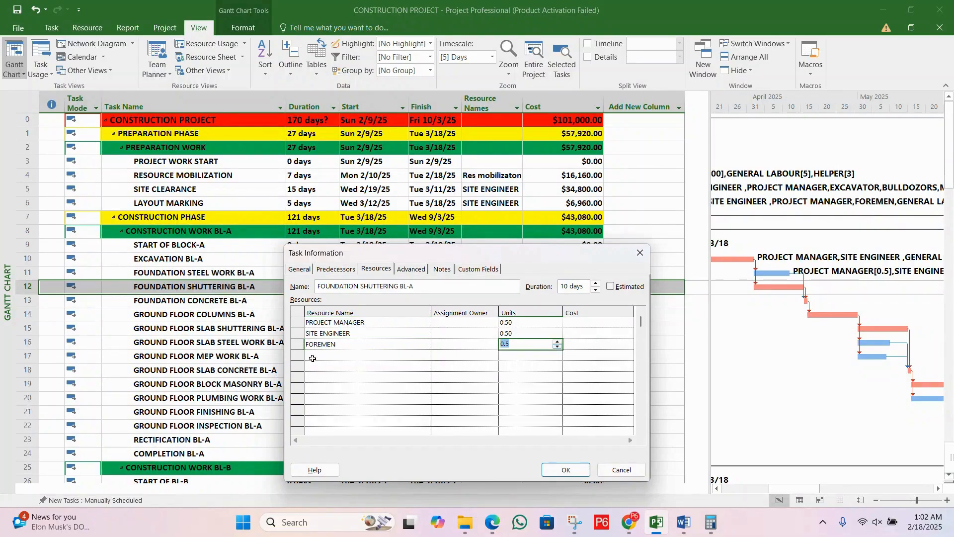
# Step: Add CARPENTERS to the FOUNDATION SHUTTERING BL-A resources with 5 units
pyautogui.click(341, 356)
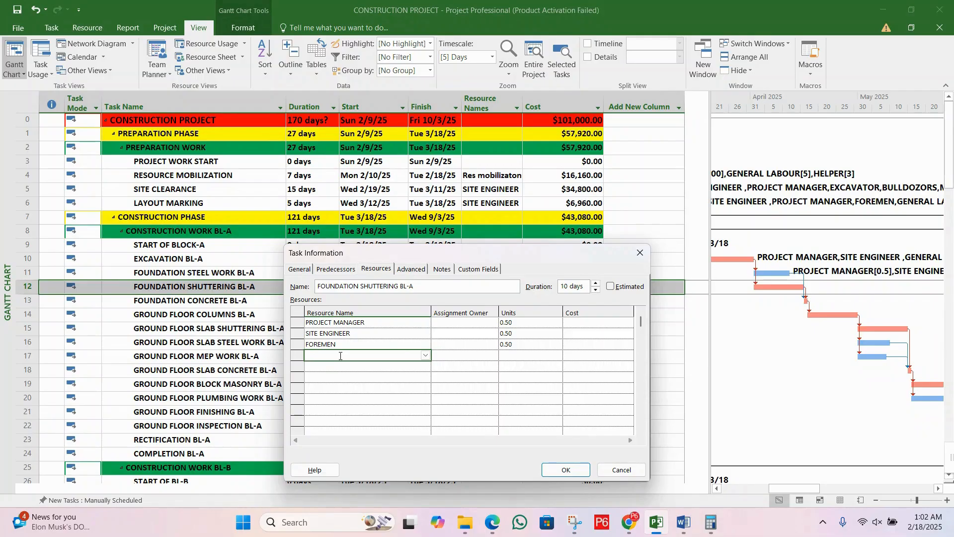
pyautogui.write('SIT')
pyautogui.write('E')
pyautogui.press('BackSpace')
pyautogui.press('BackSpace')
pyautogui.press('BackSpace')
pyautogui.write('CARPENTERS')
pyautogui.press('Return')
pyautogui.click(517, 356)
pyautogui.click(558, 353)
pyautogui.click(558, 353)
pyautogui.click(558, 353)
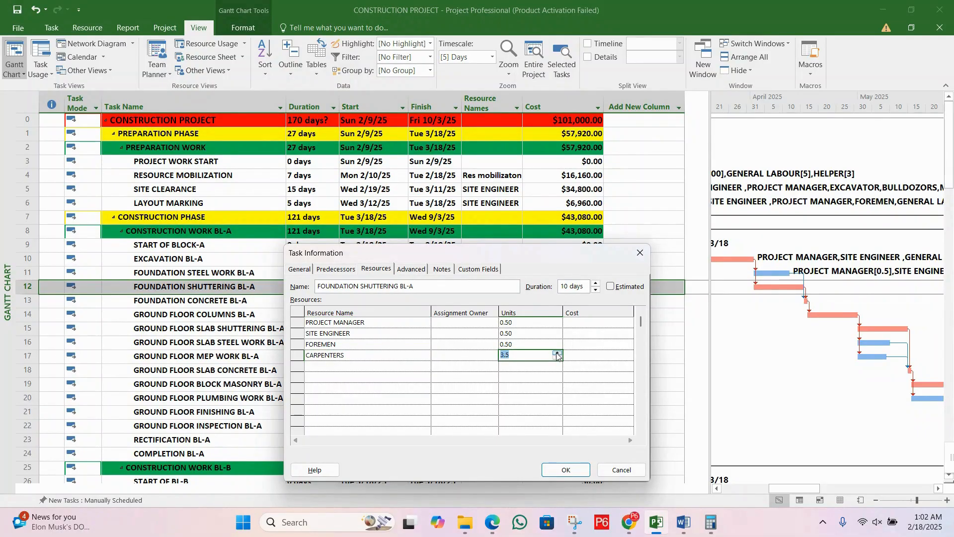
pyautogui.click(557, 354)
pyautogui.click(557, 353)
pyautogui.click(558, 353)
pyautogui.click(558, 353)
pyautogui.click(558, 353)
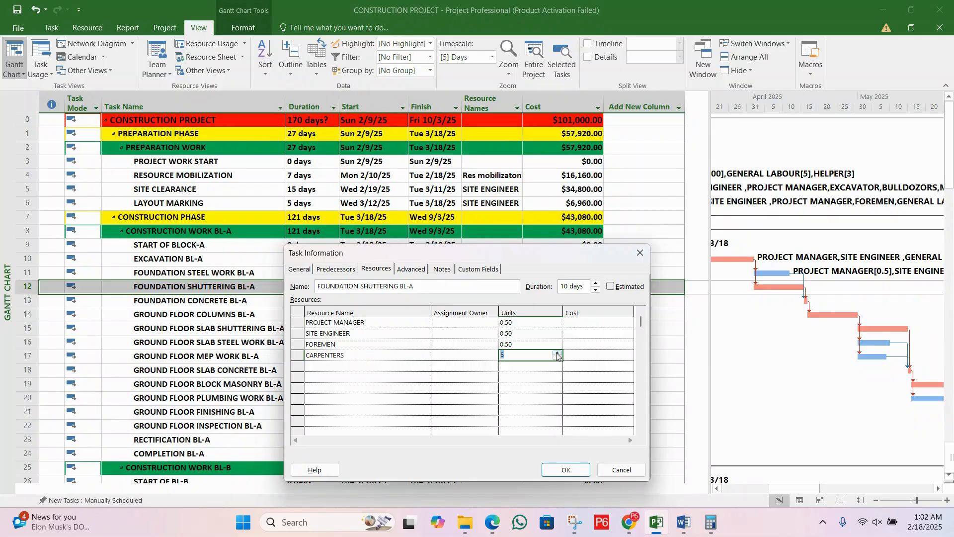
# Step: Add 750 Sft of SHUTTERING material to FOUNDATION SHUTTERING BL-A and apply the task's resource assignments
pyautogui.click(368, 366)
pyautogui.write('SHUTTERING')
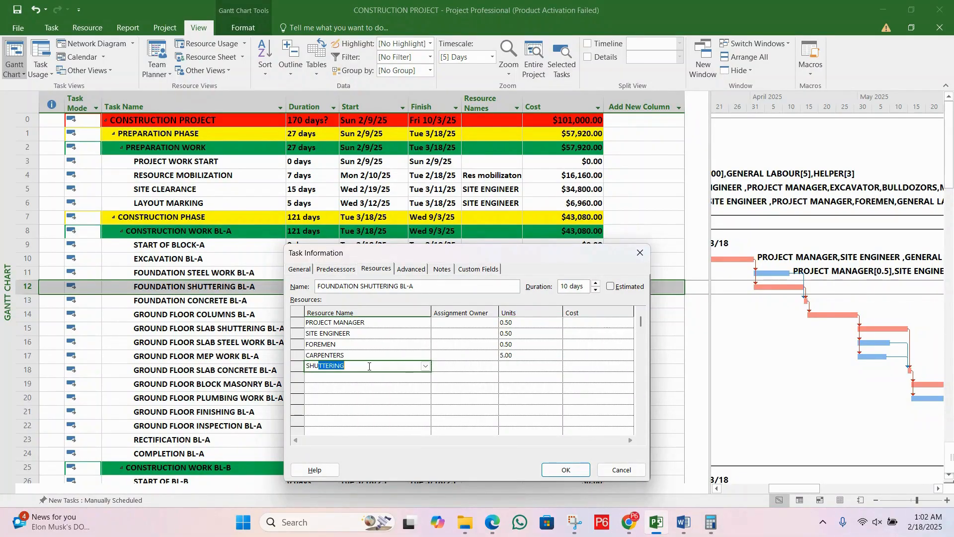
pyautogui.press('Return')
pyautogui.click(541, 366)
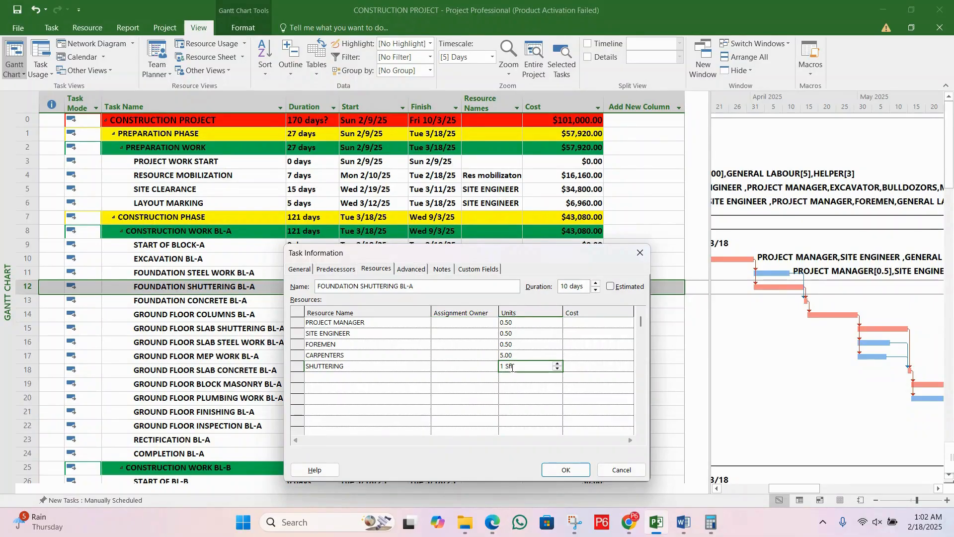
pyautogui.write('50')
pyautogui.press('Return')
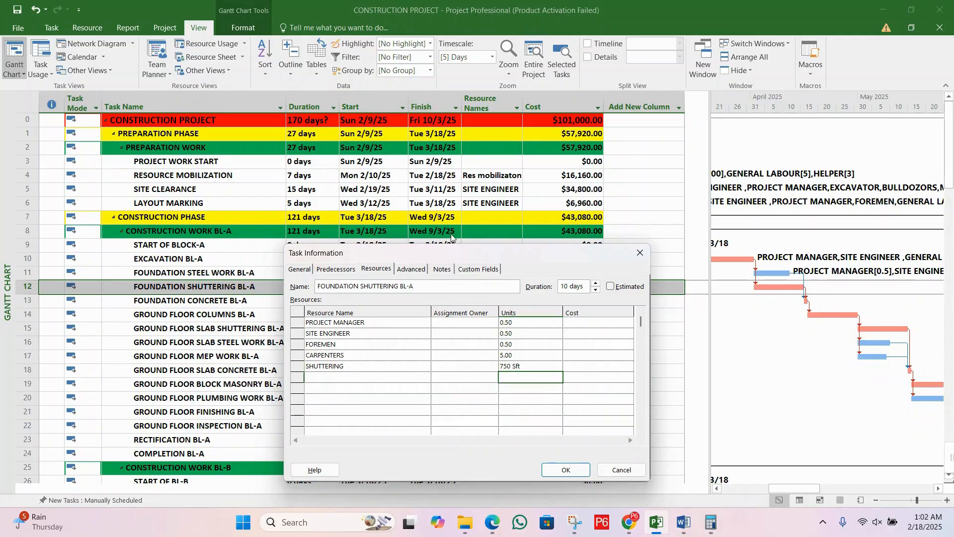
pyautogui.moveTo(453, 254); pyautogui.dragTo(293, 87)
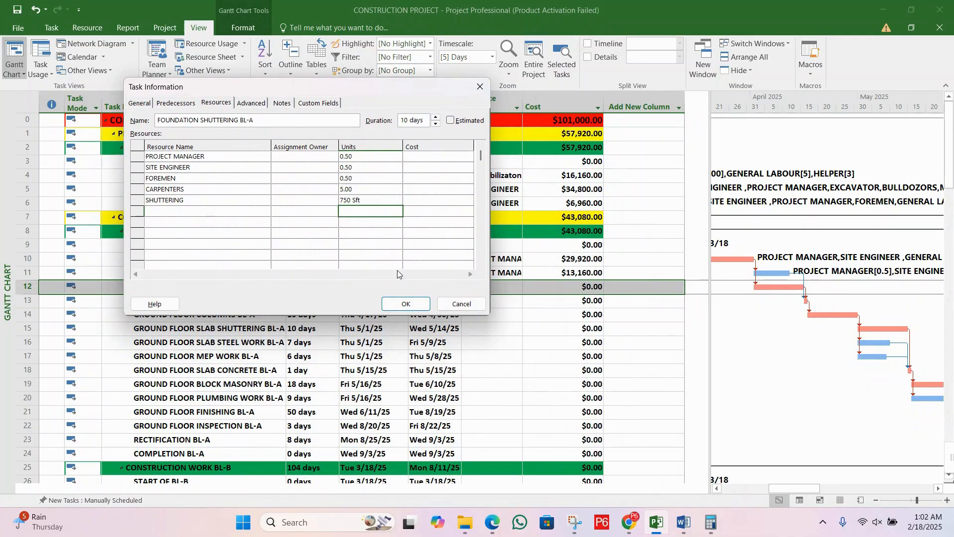
pyautogui.click(406, 304)
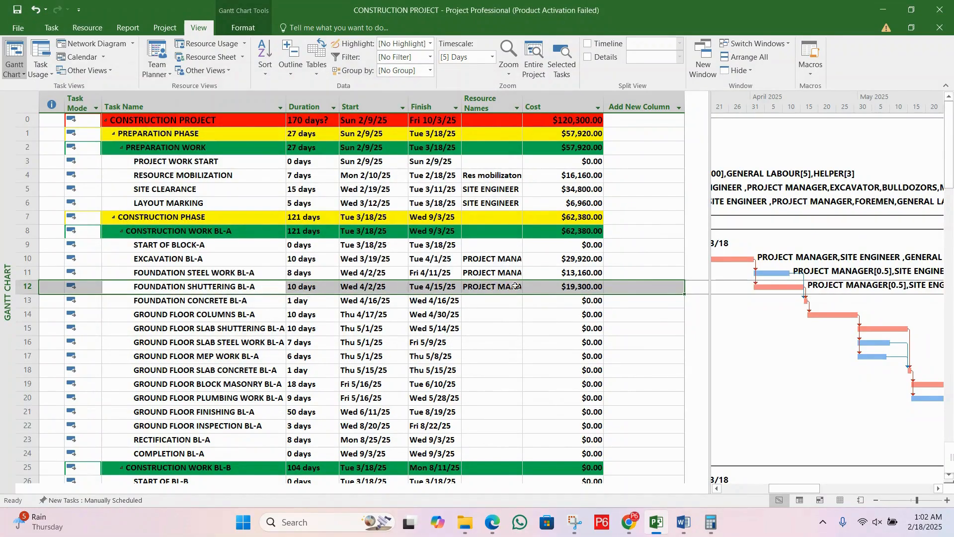
# Step: Review the foundation steel and shuttering costs against the Block A, PREPARATION WORK and whole-project cost totals
pyautogui.click(563, 277)
pyautogui.click(566, 290)
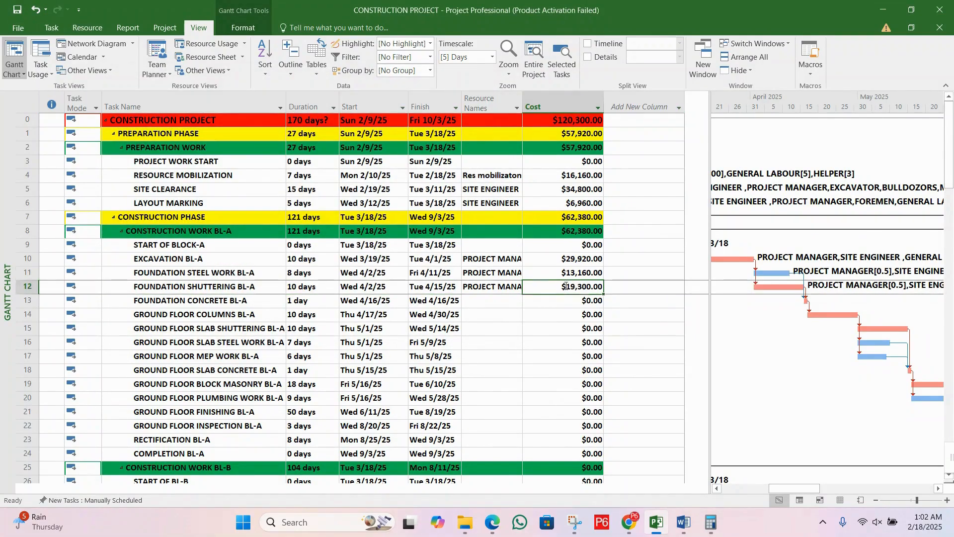
pyautogui.click(566, 275)
pyautogui.click(564, 289)
pyautogui.click(585, 233)
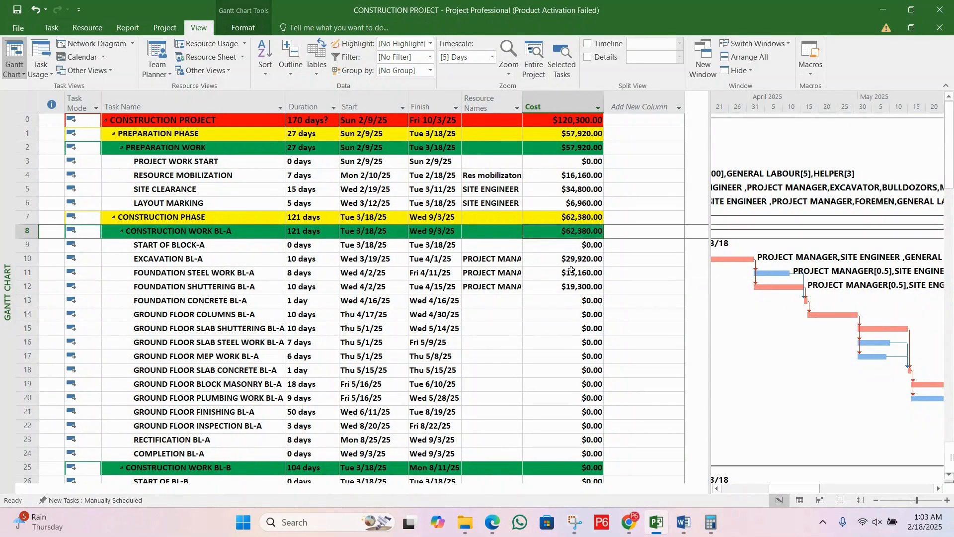
pyautogui.click(491, 273)
pyautogui.click(492, 292)
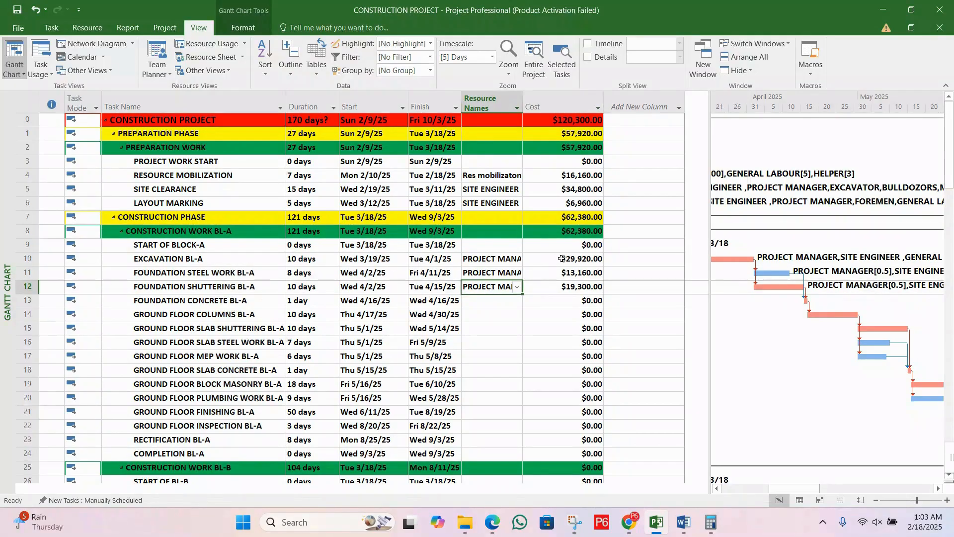
pyautogui.click(578, 234)
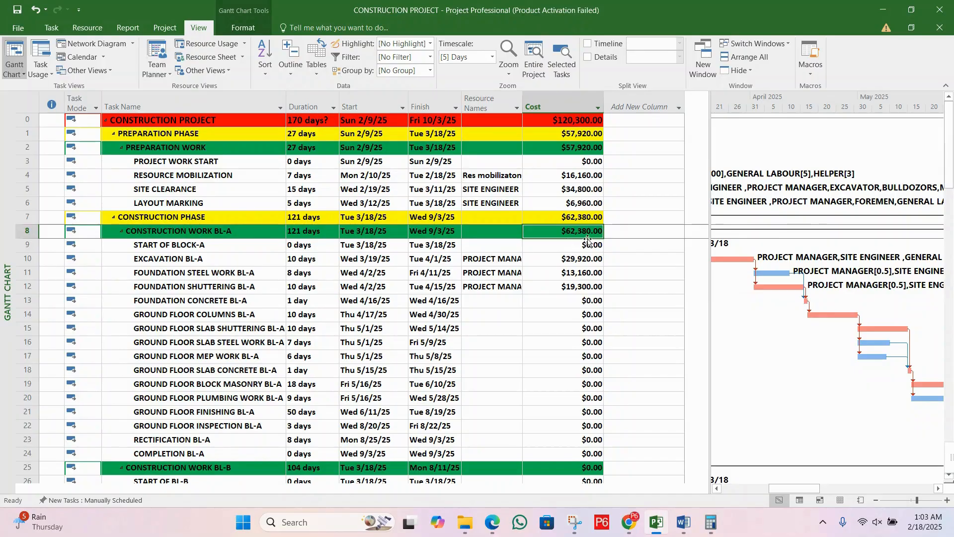
pyautogui.click(582, 152)
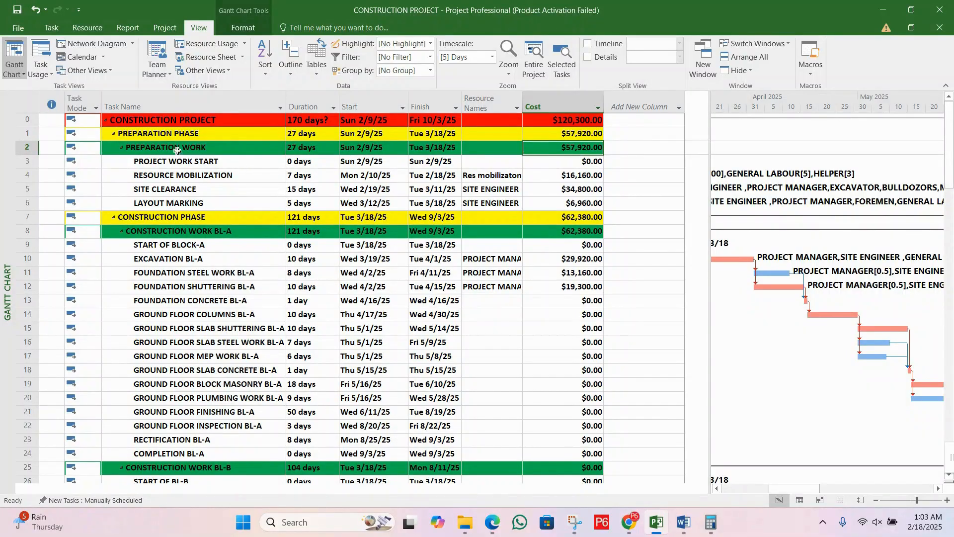
pyautogui.click(584, 124)
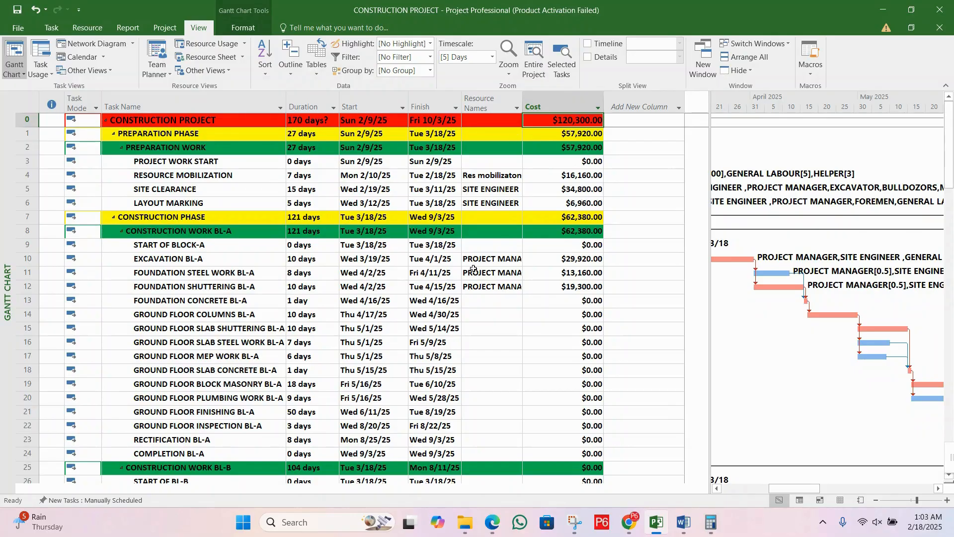
# Step: Assign PROJECT MANAGER to the FOUNDATION CONCRETE BL-A task with 1 unit
pyautogui.click(374, 312)
pyautogui.click(209, 302)
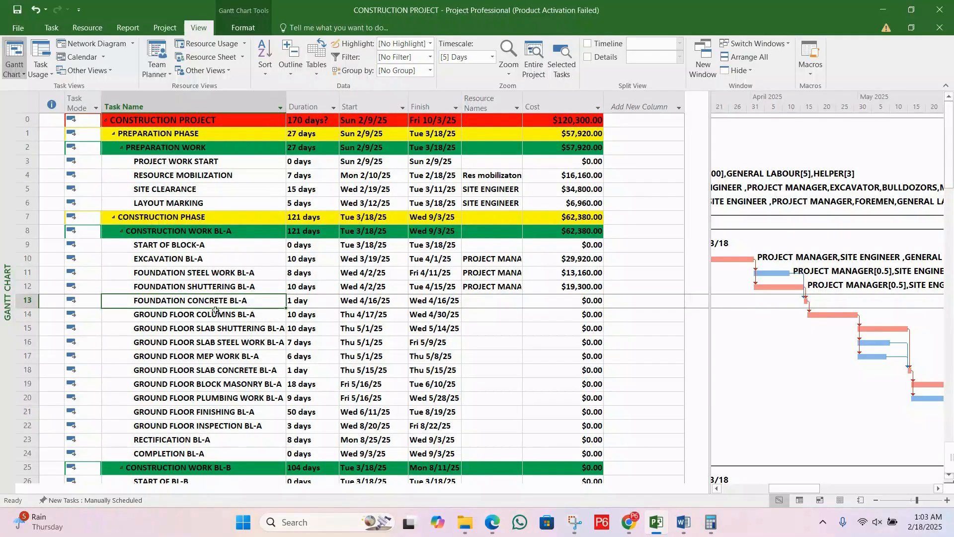
pyautogui.click(213, 326)
pyautogui.click(224, 300)
pyautogui.press('Tab')
pyautogui.doubleClick(242, 302)
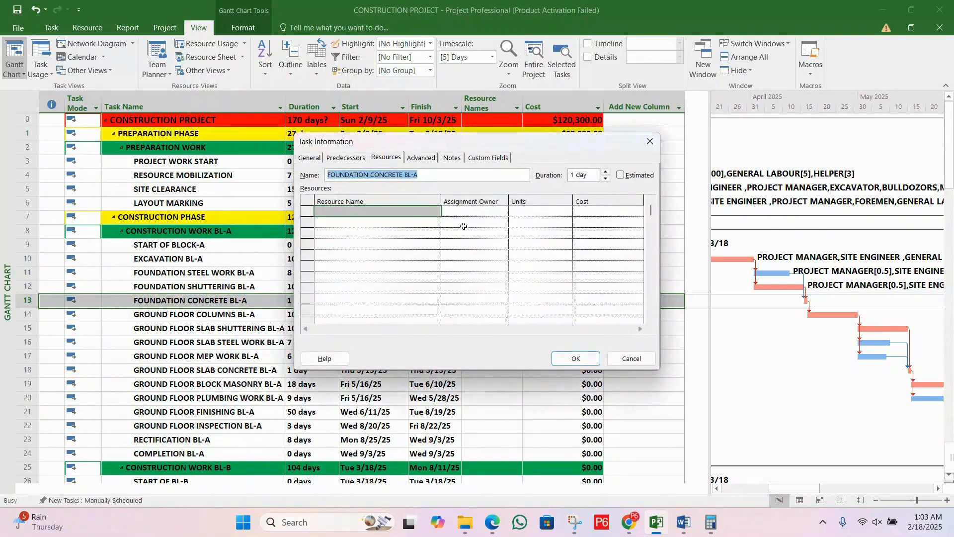
pyautogui.click(384, 162)
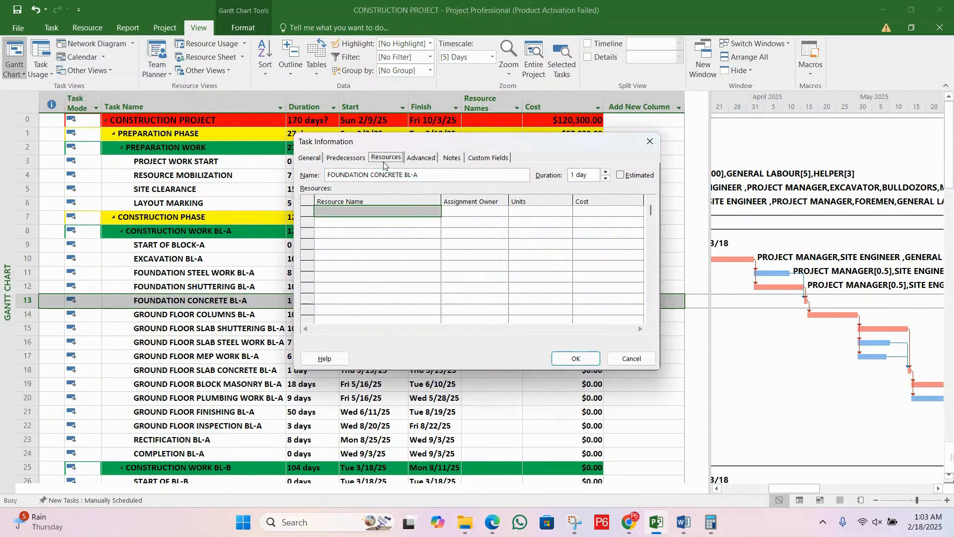
pyautogui.click(408, 215)
pyautogui.click(437, 213)
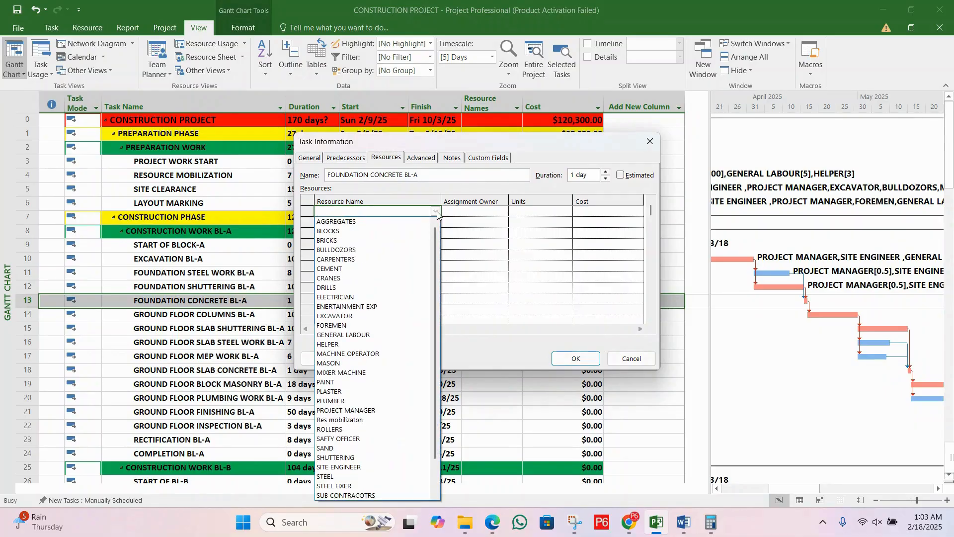
pyautogui.write('PROJECT MANAGER')
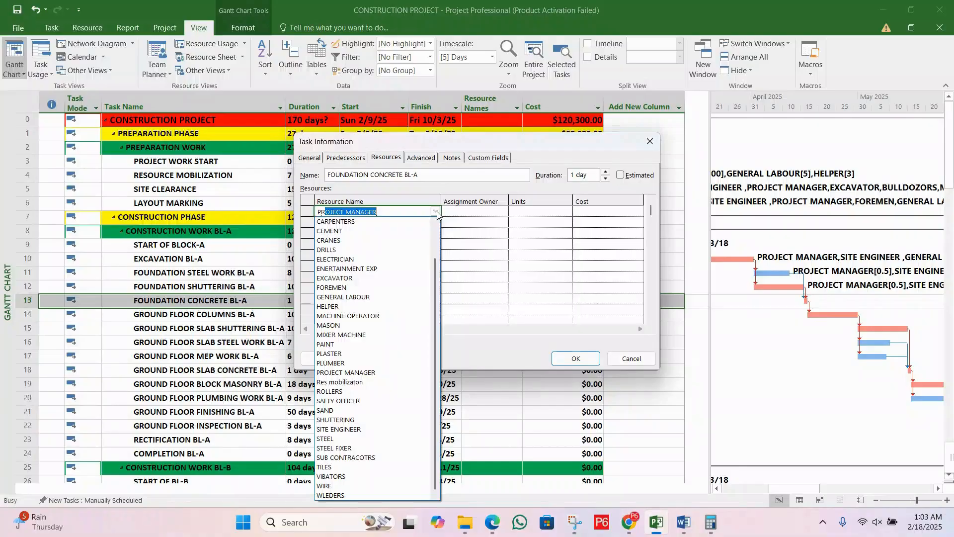
pyautogui.press('Return')
# Step: Add SITE ENGINEER to FOUNDATION CONCRETE BL-A with 1 unit and apply the assignments
pyautogui.write('SIT')
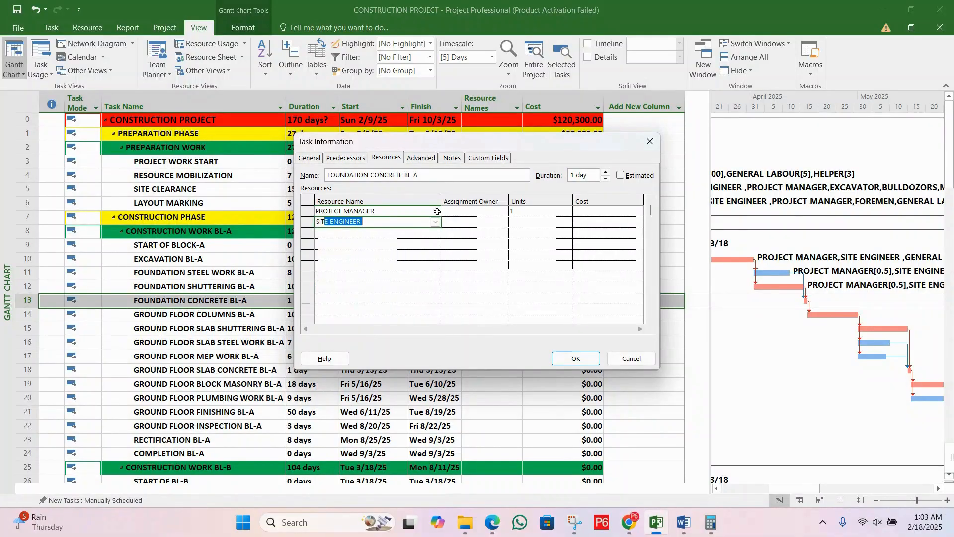
pyautogui.write('E')
pyautogui.press('Return')
pyautogui.press('Return')
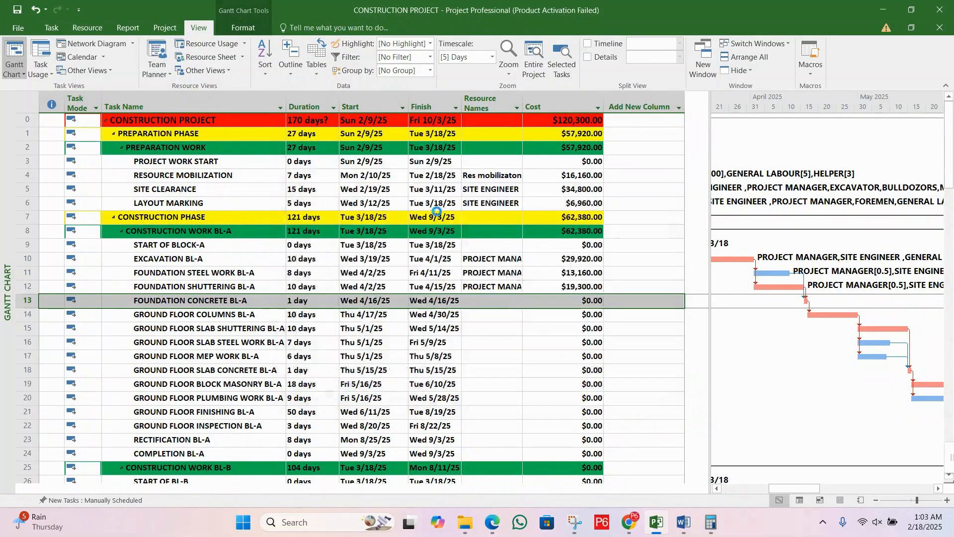
# Step: Reopen the FOUNDATION CONCRETE BL-A task information and add FOREMEN with 1 unit
pyautogui.doubleClick(255, 300)
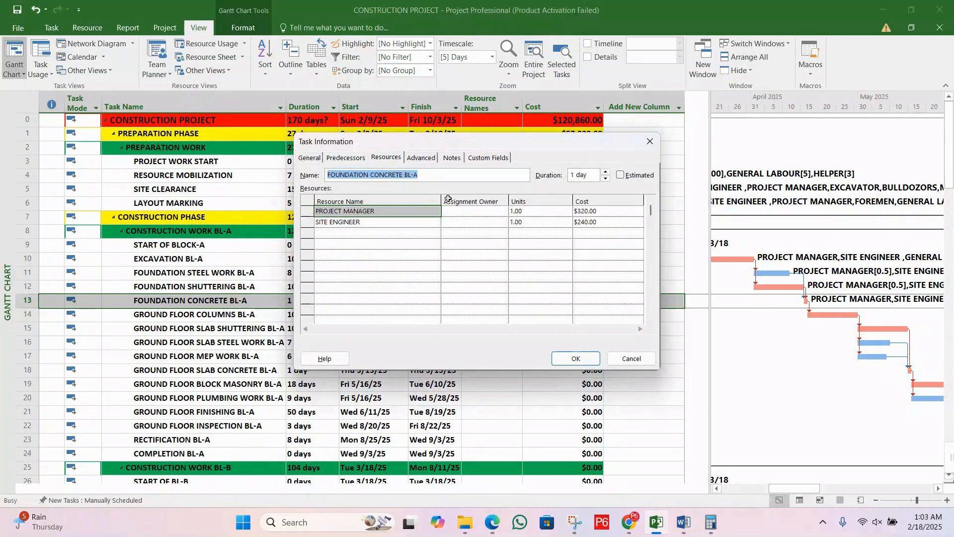
pyautogui.click(403, 234)
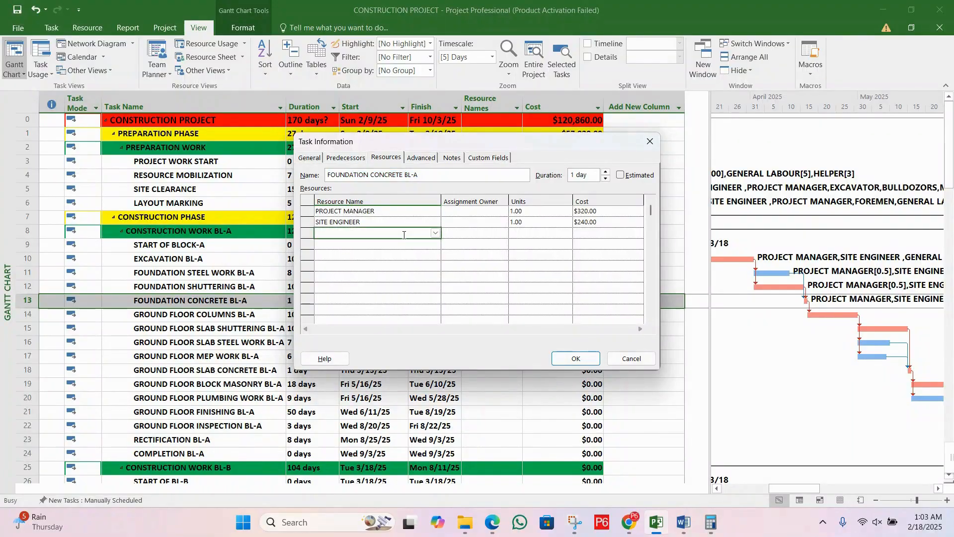
pyautogui.click(434, 234)
pyautogui.write('FOREMEN')
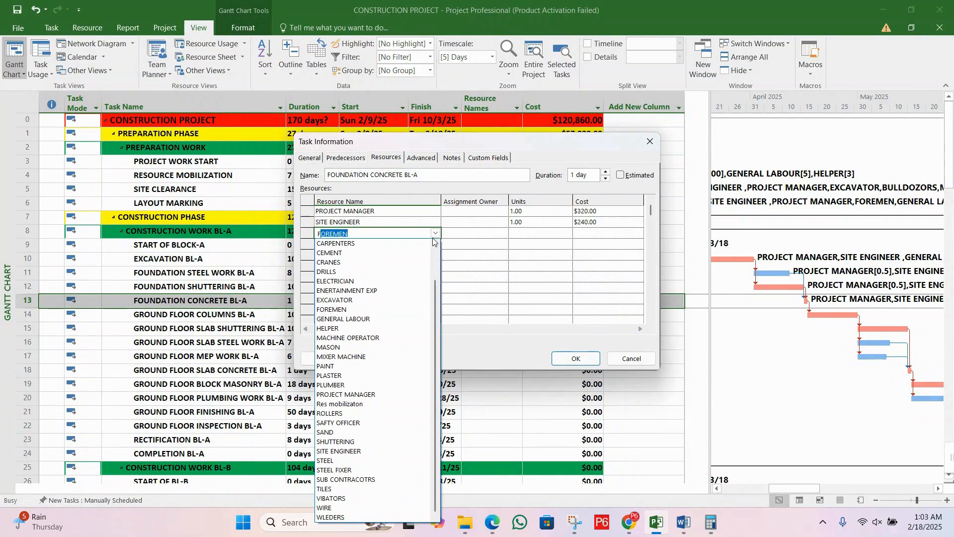
pyautogui.press('Return')
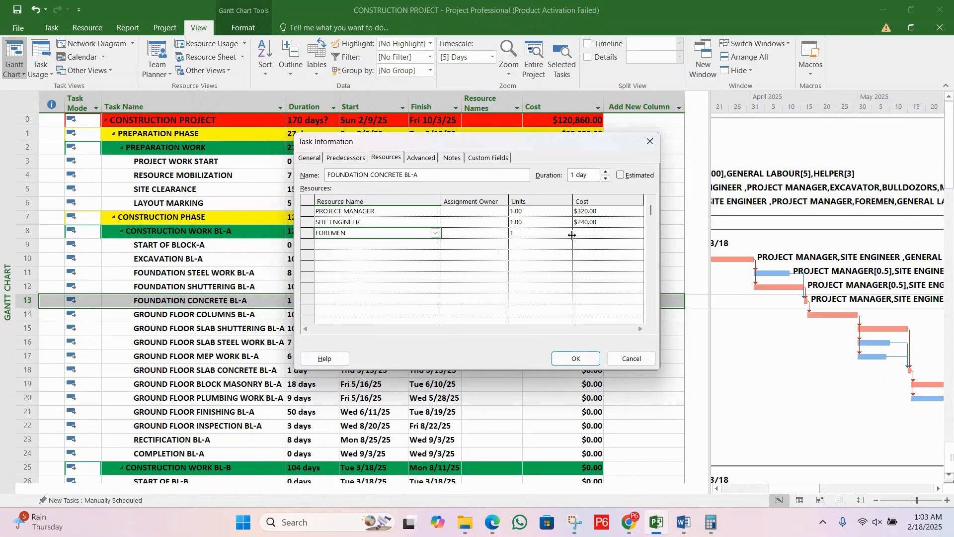
pyautogui.click(546, 231)
# Step: Add CEMENT to the FOUNDATION CONCRETE BL-A resources with a quantity of 200 Bages
pyautogui.click(409, 243)
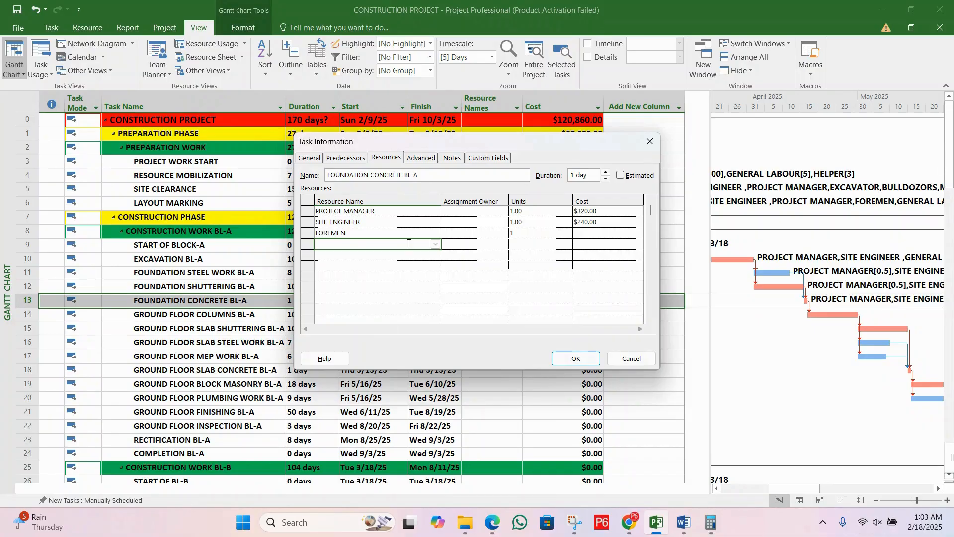
pyautogui.write('CE')
pyautogui.press('Return')
pyautogui.click(546, 243)
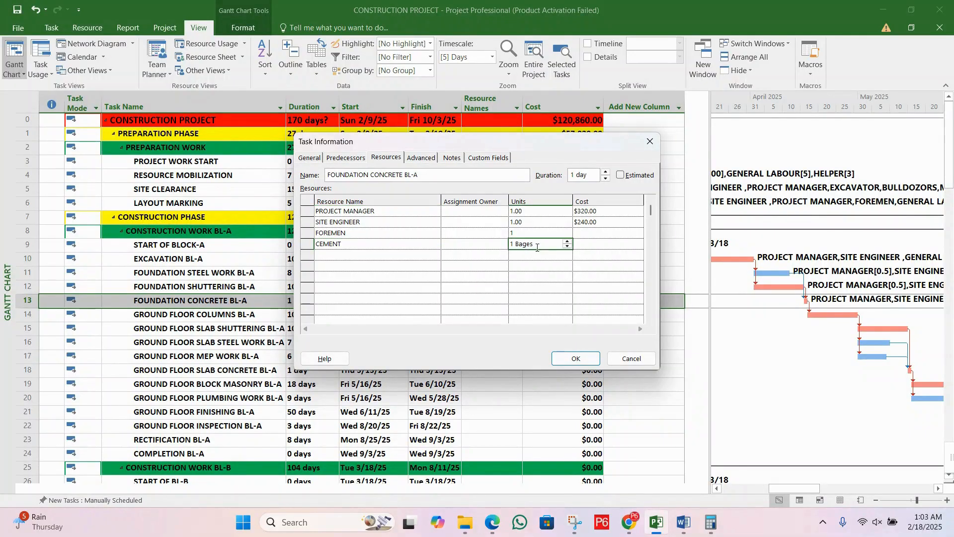
pyautogui.click(567, 242)
pyautogui.click(567, 242)
pyautogui.click(567, 241)
pyautogui.write('200')
pyautogui.press('Return')
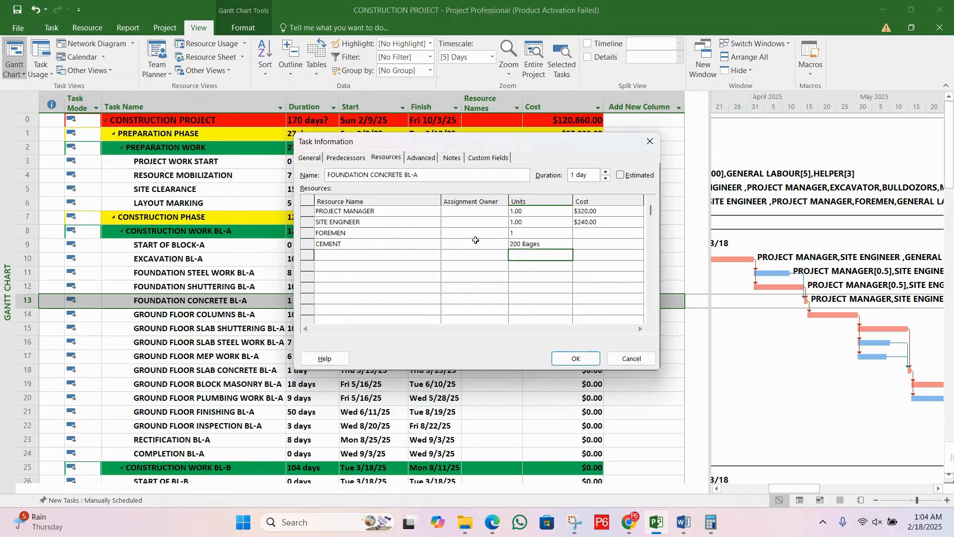
pyautogui.click(406, 255)
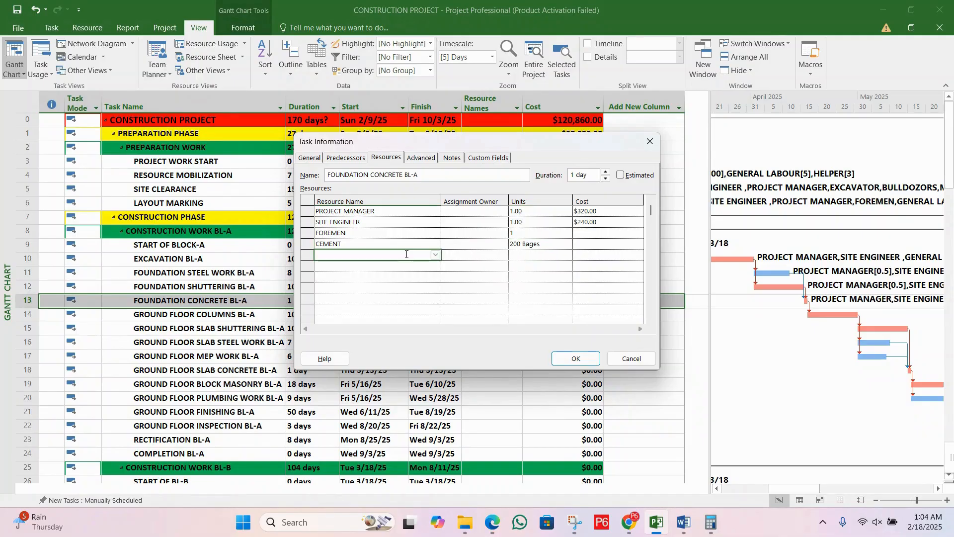
pyautogui.click(434, 255)
pyautogui.click(500, 261)
pyautogui.click(379, 243)
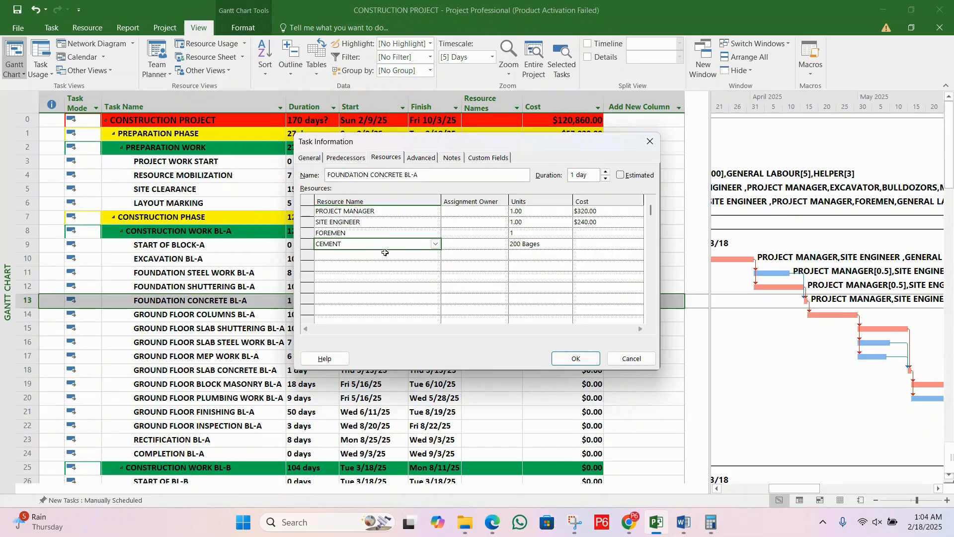
# Step: Add SAND to the FOUNDATION CONCRETE BL-A resources with a quantity of 1,000 Cft
pyautogui.click(385, 254)
pyautogui.click(435, 256)
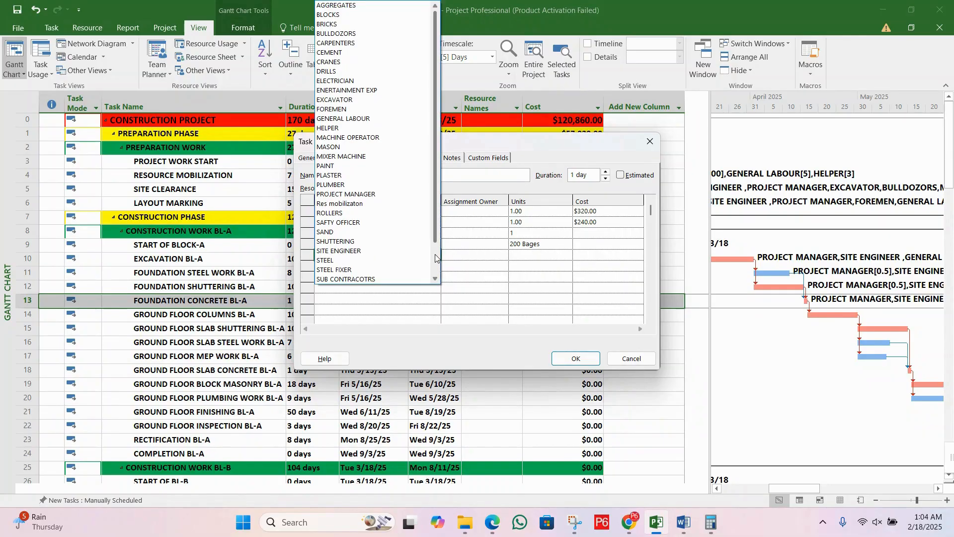
pyautogui.click(471, 261)
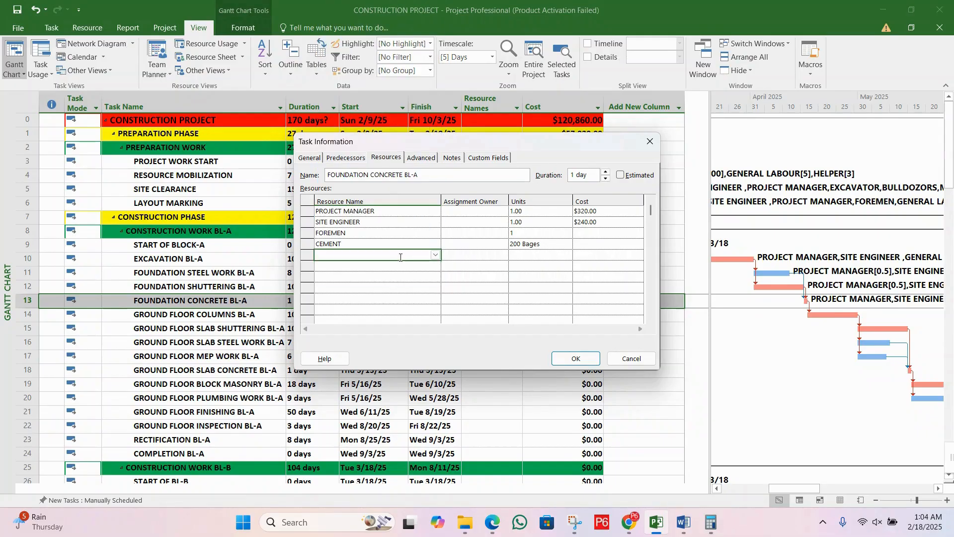
pyautogui.write('SANDND')
pyautogui.click(555, 254)
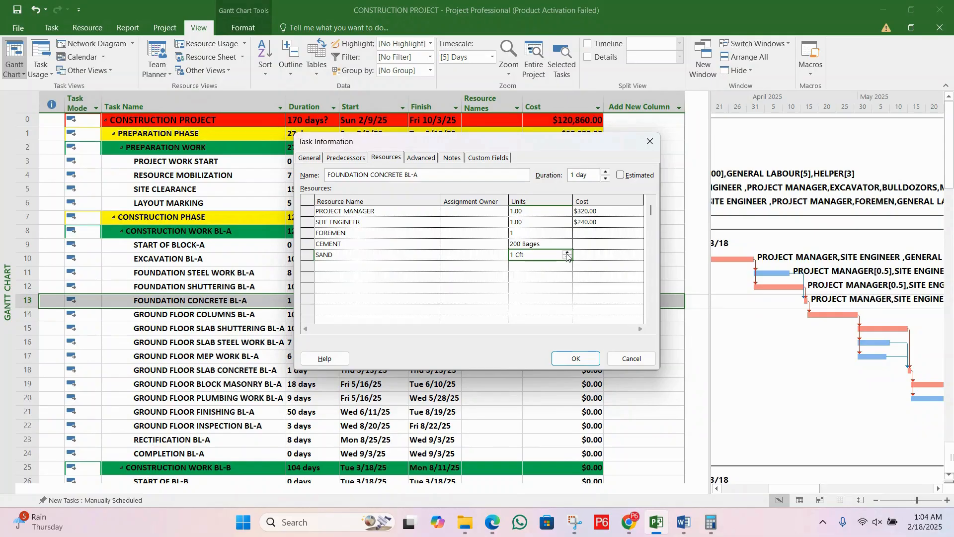
pyautogui.click(567, 254)
pyautogui.write('0')
pyautogui.press('Return')
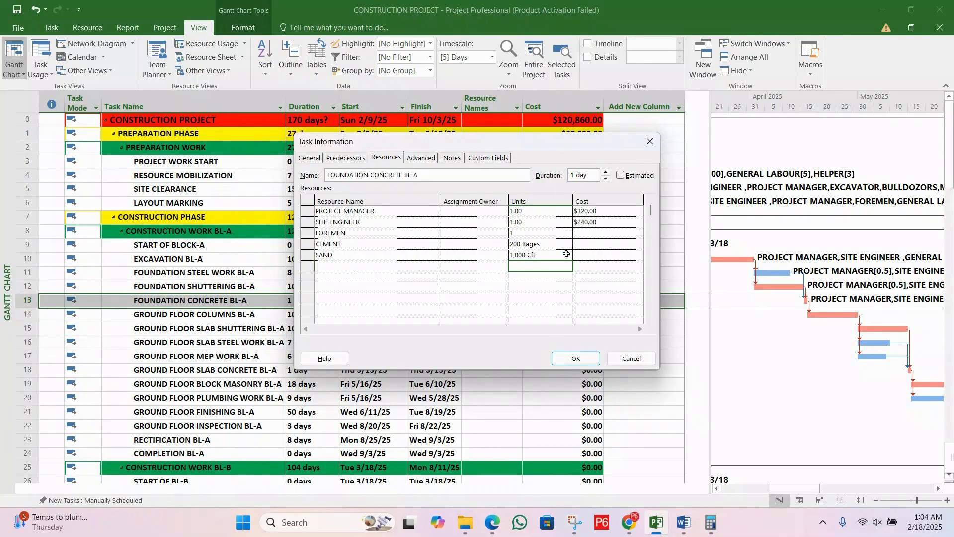
# Step: Add AGGREGATES to the FOUNDATION CONCRETE BL-A resources with a quantity of 2,000 Cft
pyautogui.click(400, 265)
pyautogui.write('AGGREGATES')
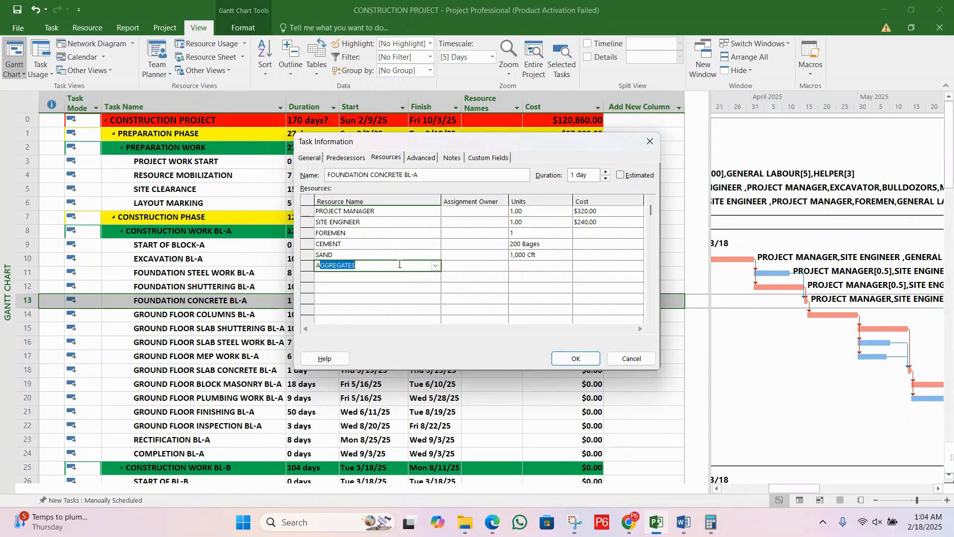
pyautogui.click(524, 265)
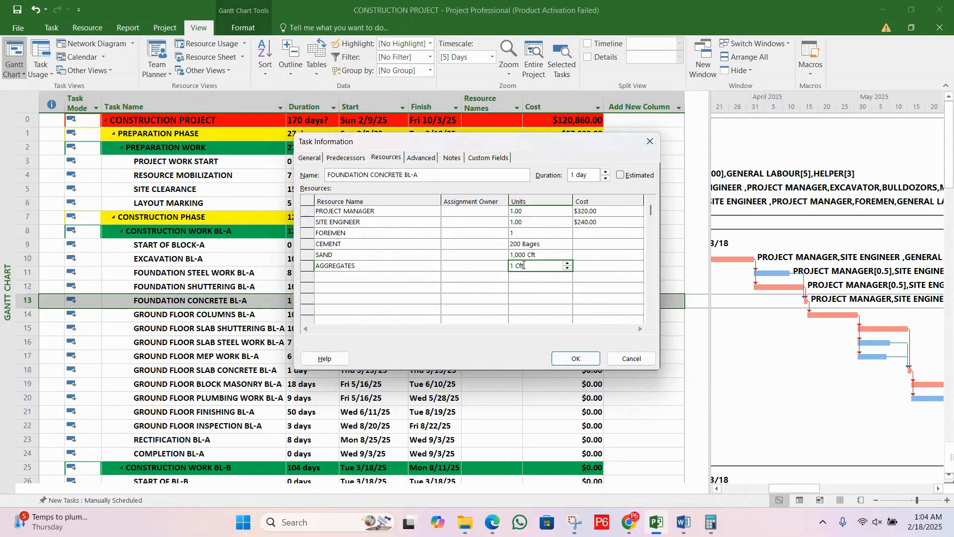
pyautogui.write('1')
pyautogui.press('BackSpace')
pyautogui.write('2000')
pyautogui.press('Return')
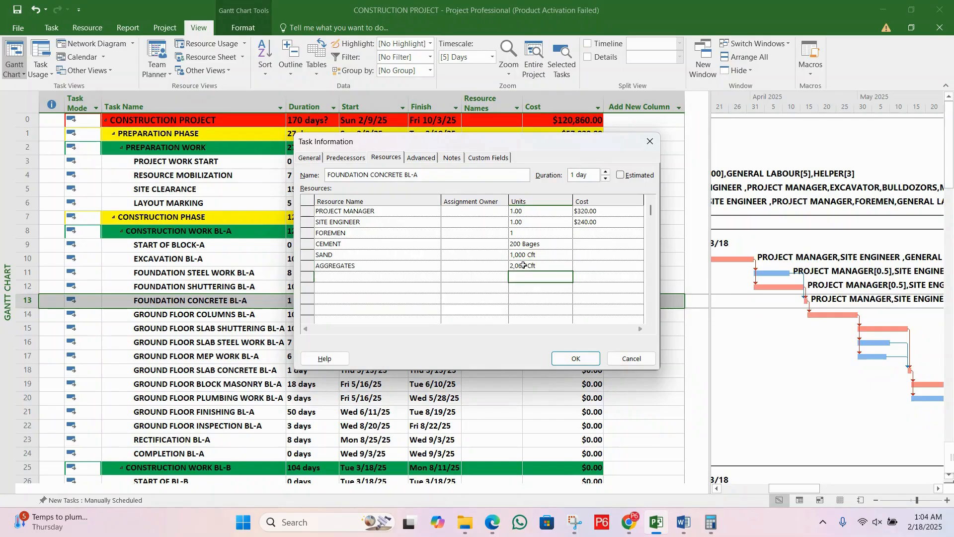
# Step: Add MACHINE OPERATOR and MIXER MACHINE to the FOUNDATION CONCRETE BL-A resources with 2 units each
pyautogui.click(404, 279)
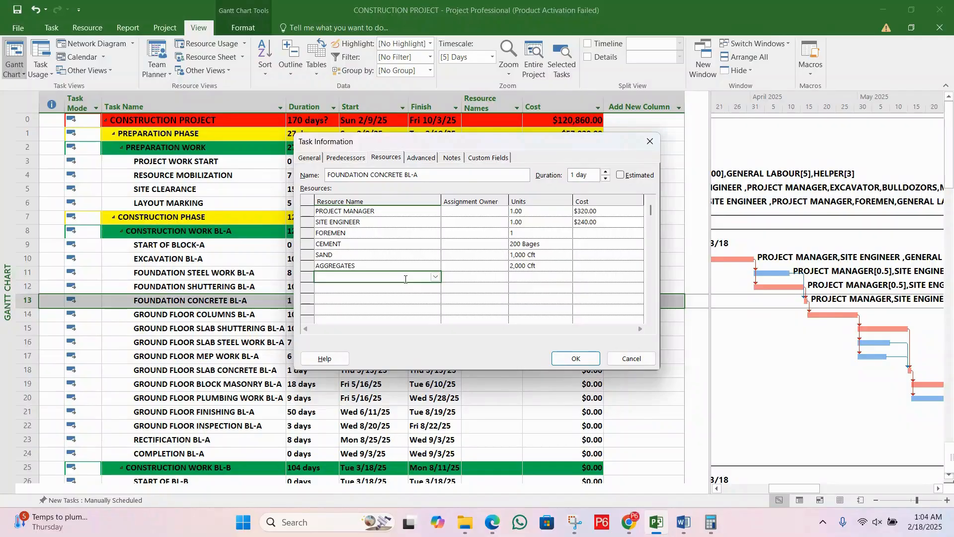
pyautogui.write('MACHINE OPERATOR')
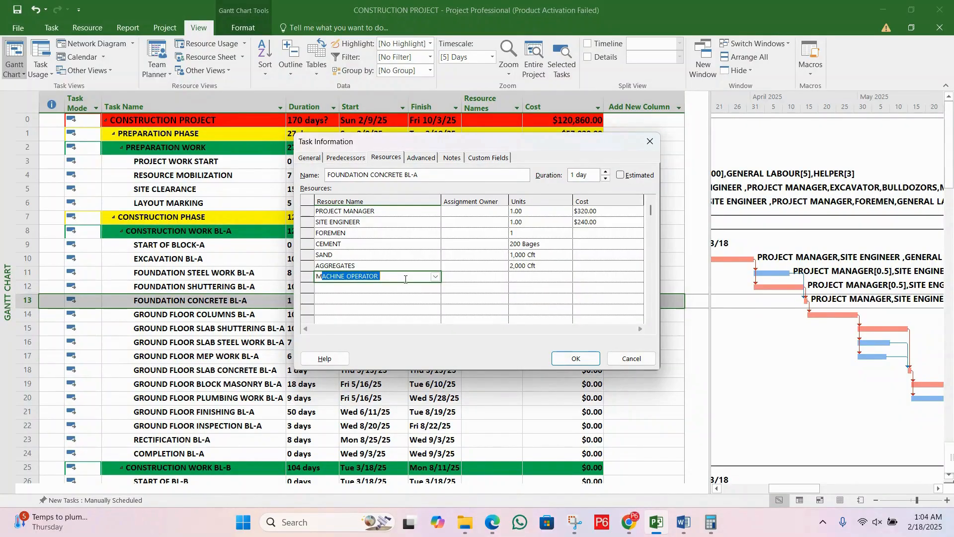
pyautogui.click(530, 277)
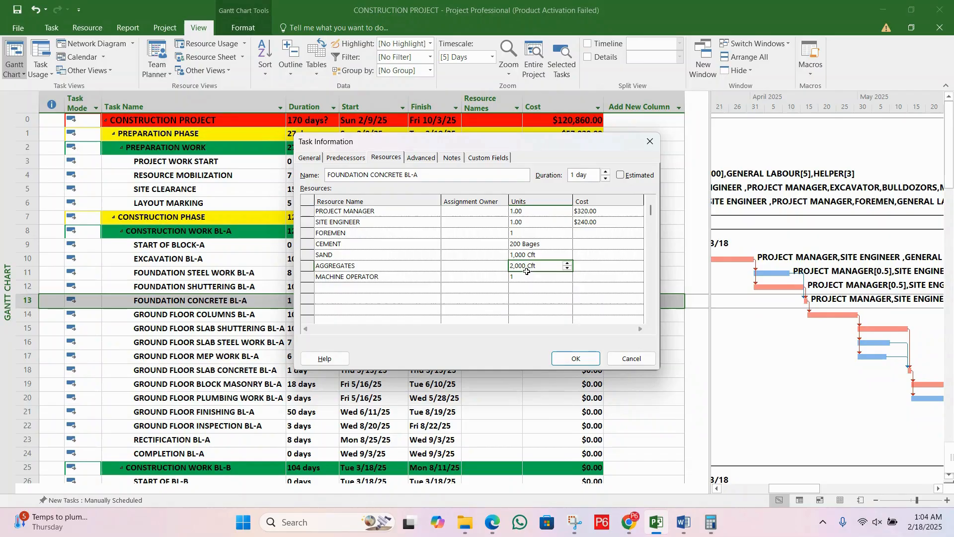
pyautogui.click(420, 287)
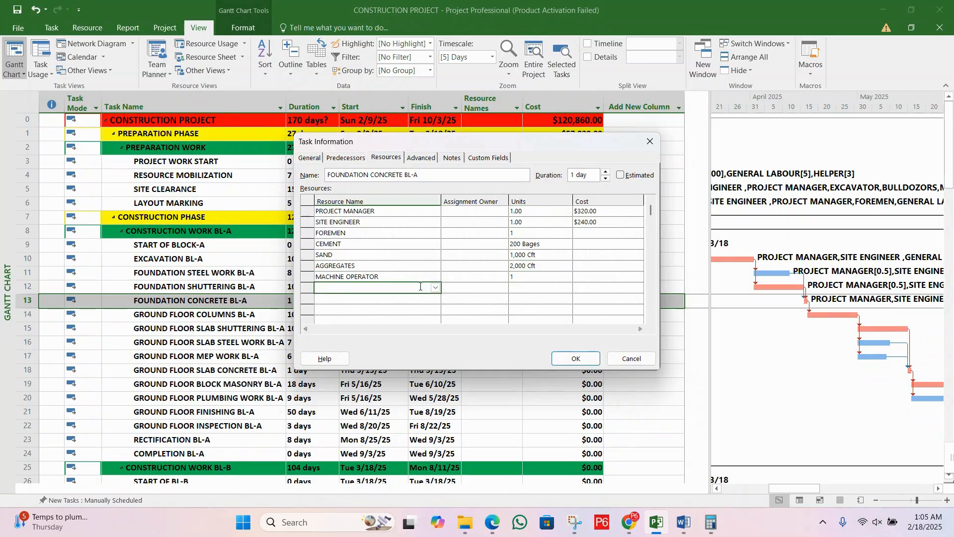
pyautogui.write('MIXER MACHINE')
pyautogui.press('Return')
pyautogui.click(545, 288)
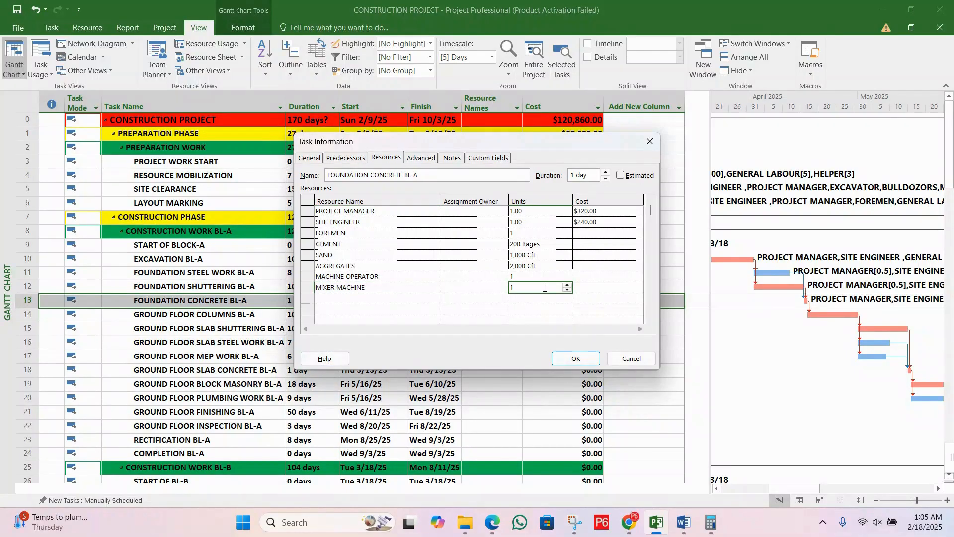
pyautogui.click(567, 285)
pyautogui.click(544, 303)
pyautogui.click(538, 277)
pyautogui.click(567, 275)
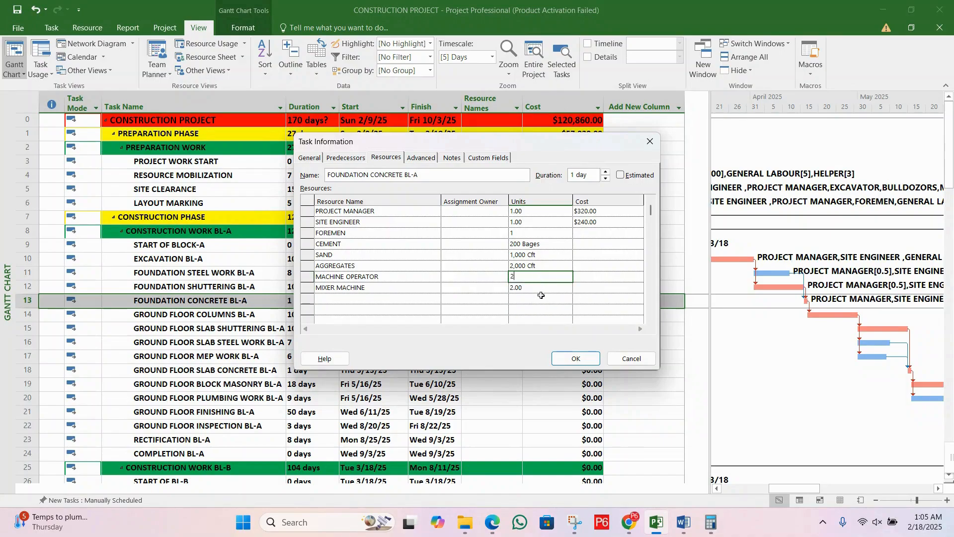
pyautogui.click(541, 299)
# Step: Apply the resource assignments and select the cost of the FOUNDATION CONCRETE BL-A task for review
pyautogui.click(491, 269)
pyautogui.click(560, 238)
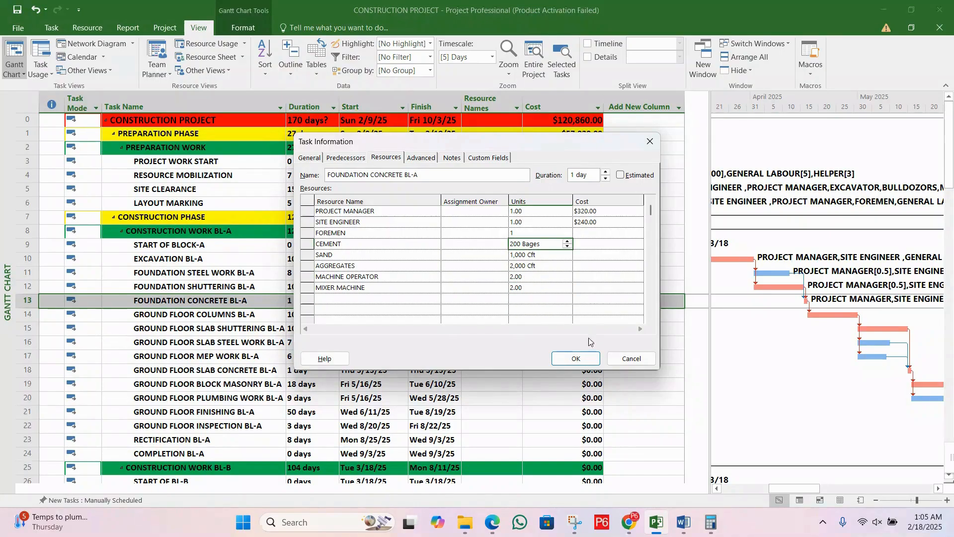
pyautogui.click(576, 359)
pyautogui.click(543, 331)
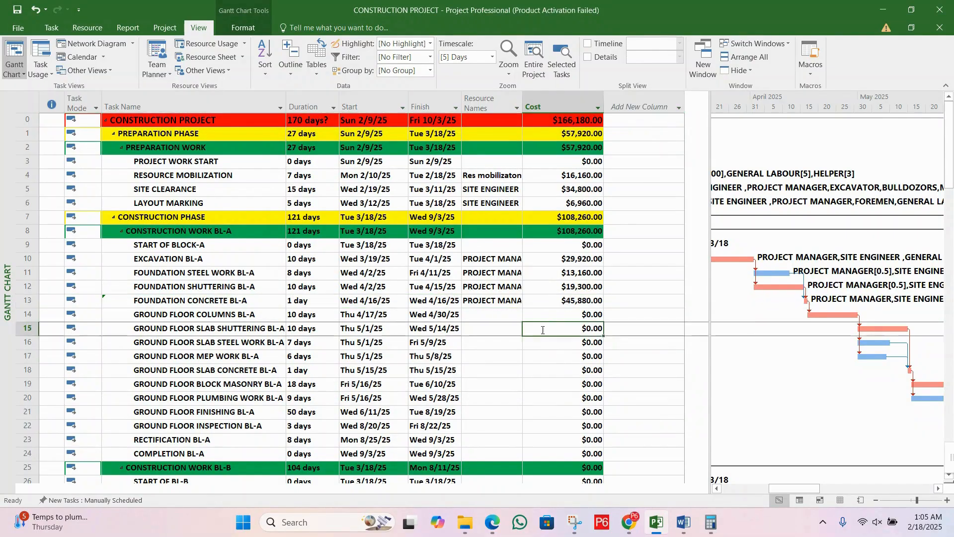
pyautogui.click(557, 312)
pyautogui.click(559, 303)
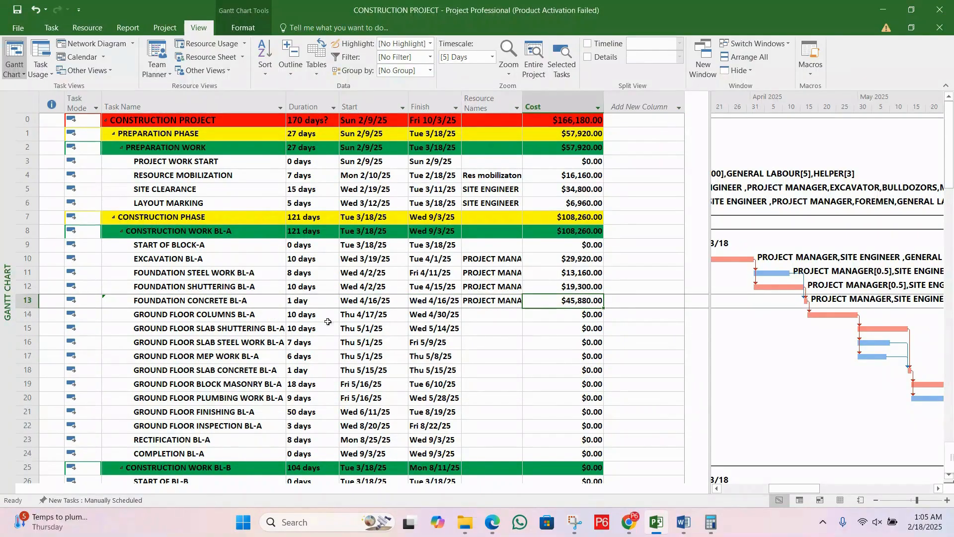
# Step: Select the GROUND FLOOR COLUMNS BL-A task in the task list
pyautogui.click(203, 311)
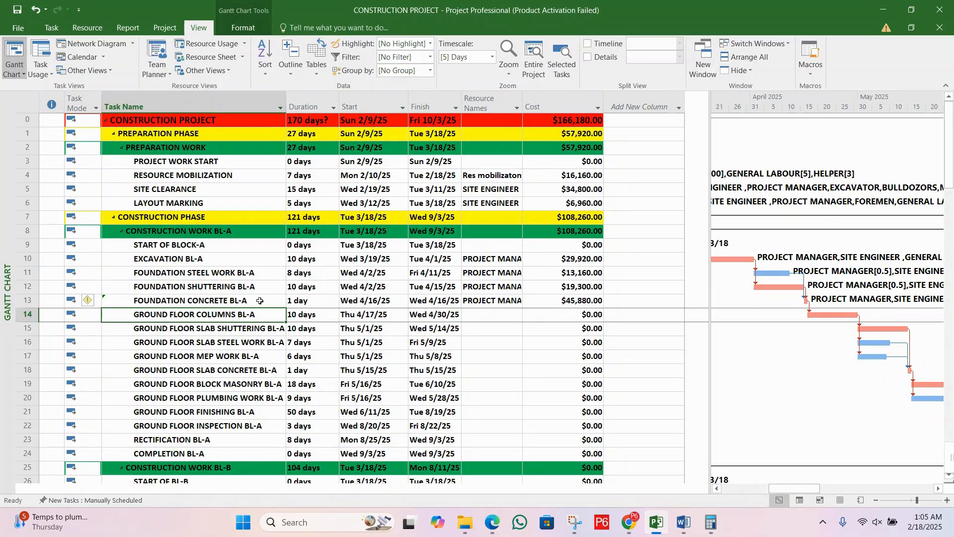
pyautogui.click(255, 327)
pyautogui.click(256, 305)
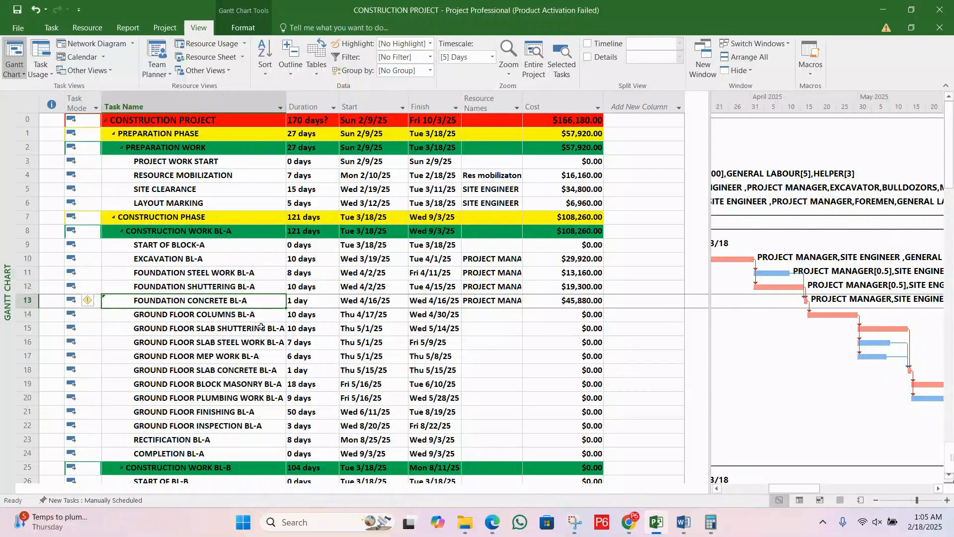
pyautogui.click(261, 327)
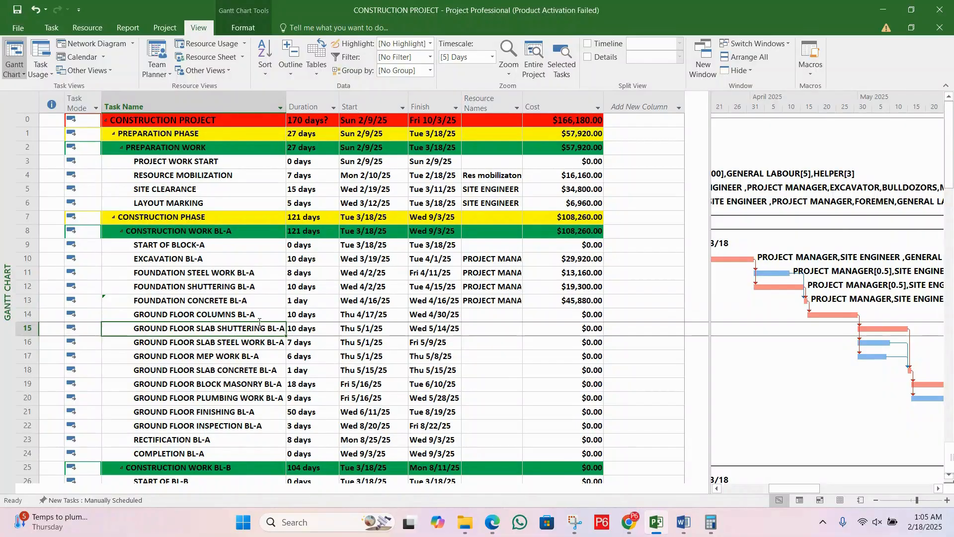
pyautogui.click(261, 315)
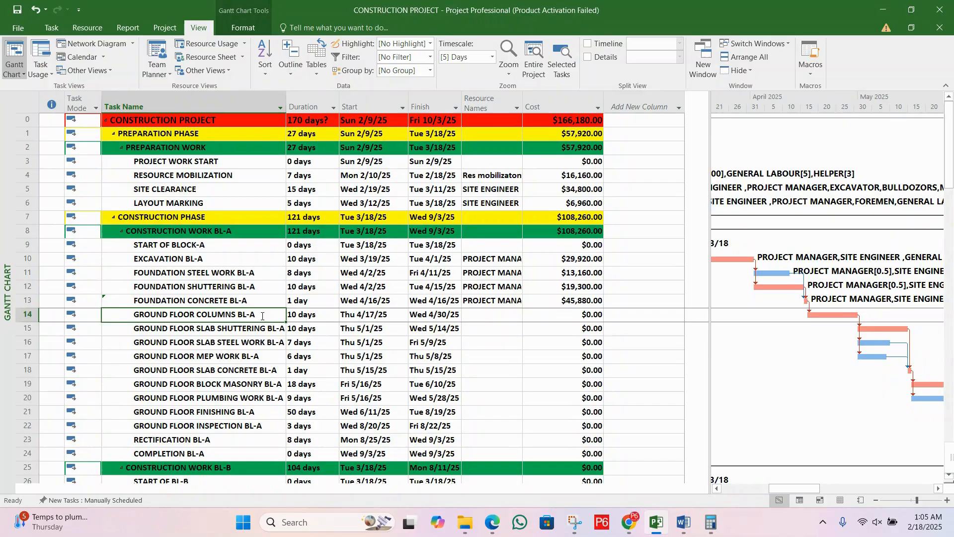
pyautogui.click(605, 60)
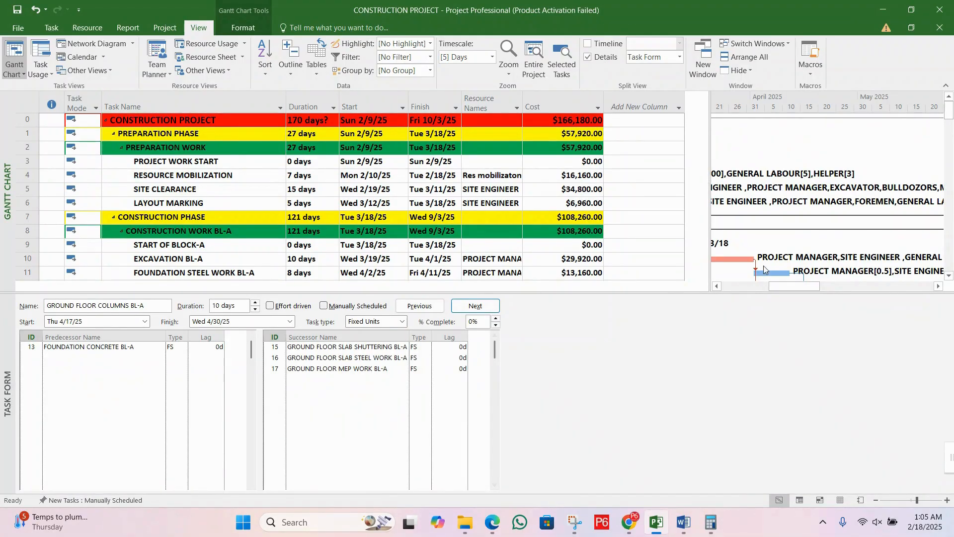
pyautogui.click(54, 28)
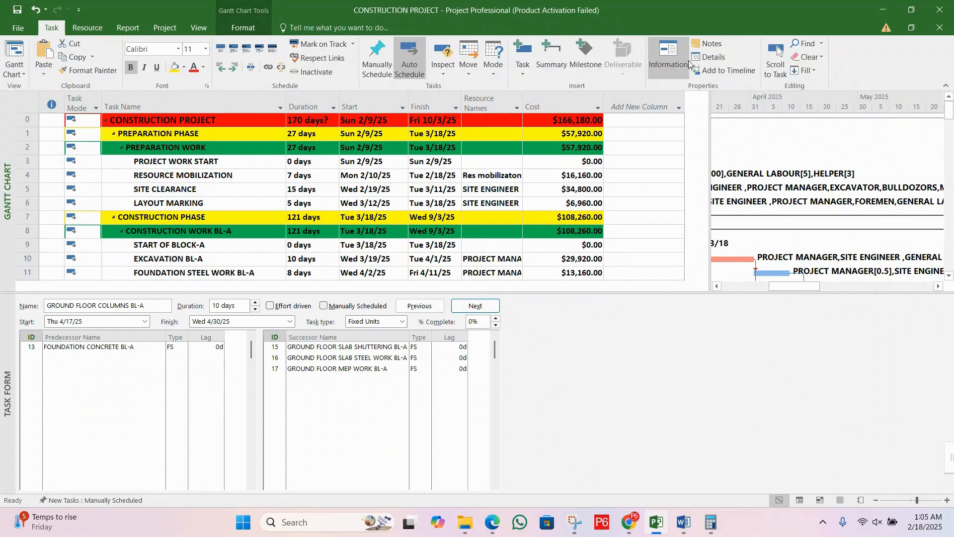
pyautogui.click(708, 58)
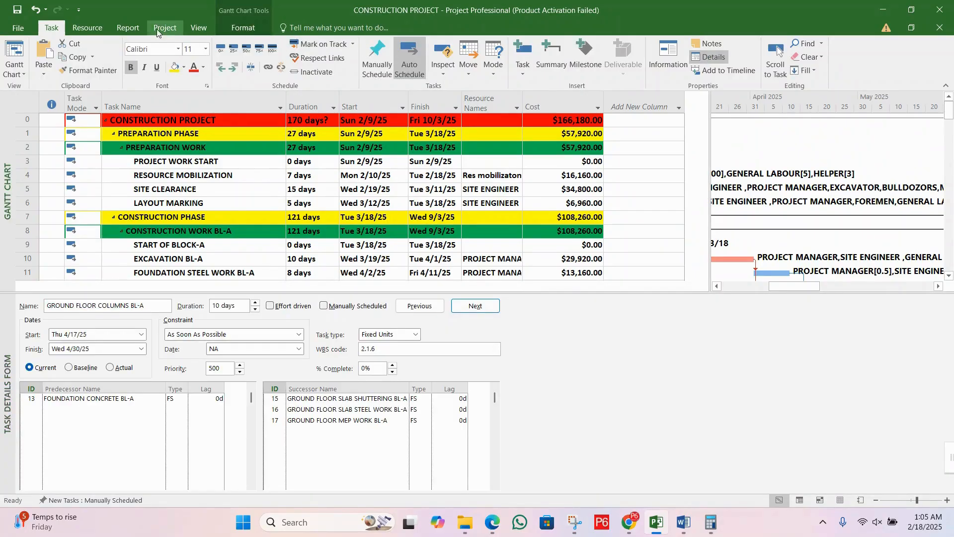
pyautogui.click(90, 29)
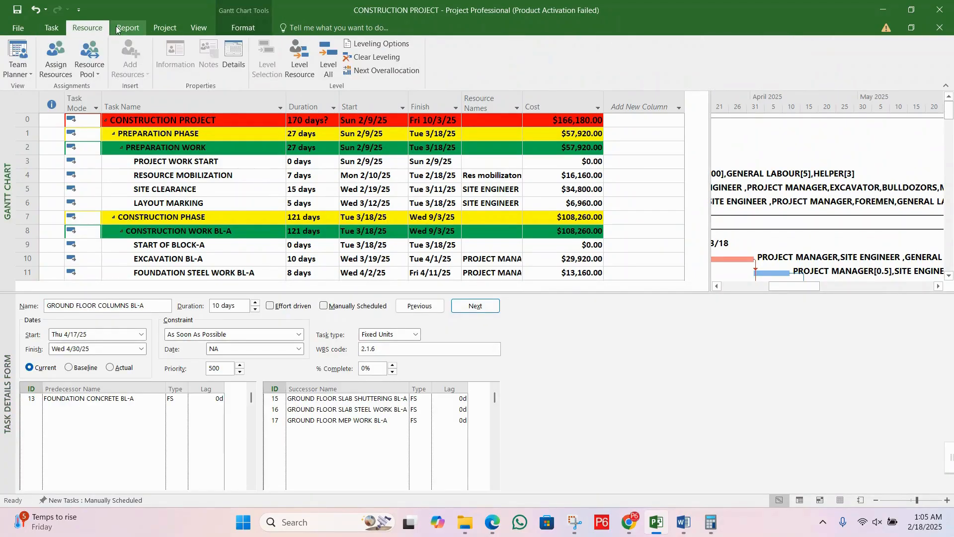
pyautogui.click(199, 28)
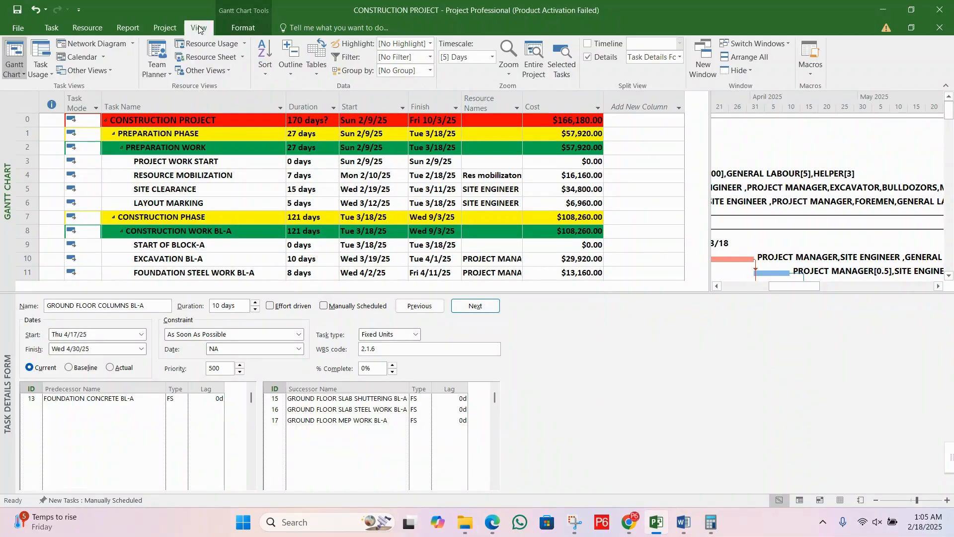
pyautogui.click(243, 28)
pyautogui.click(200, 28)
pyautogui.click(604, 61)
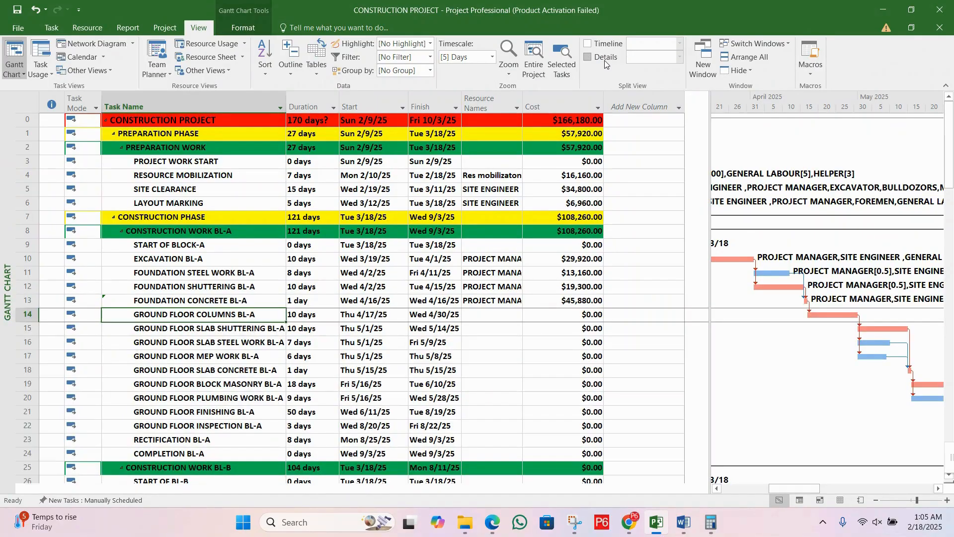
# Step: Save the changes to the CONSTRUCTION PROJECT file
pyautogui.click(51, 28)
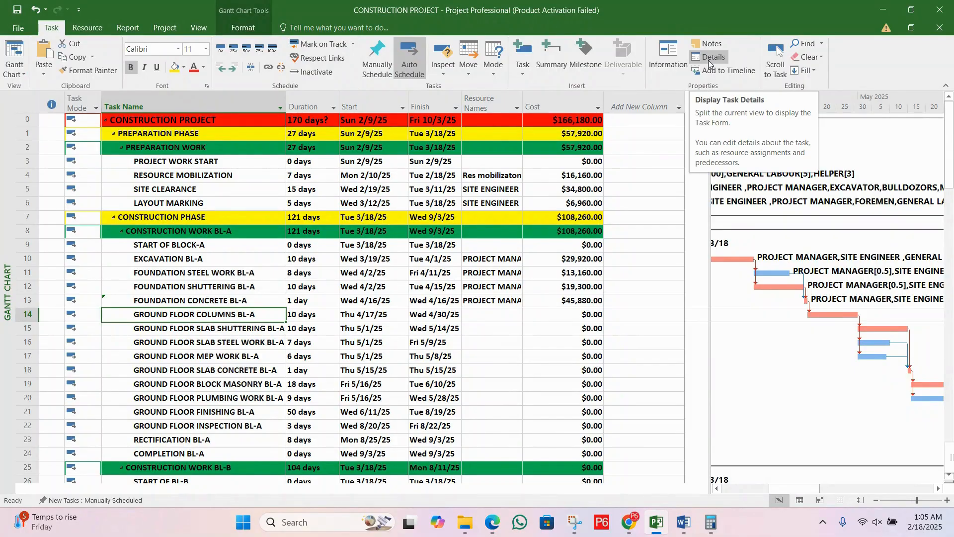
pyautogui.hotkey('alt', 'F4')
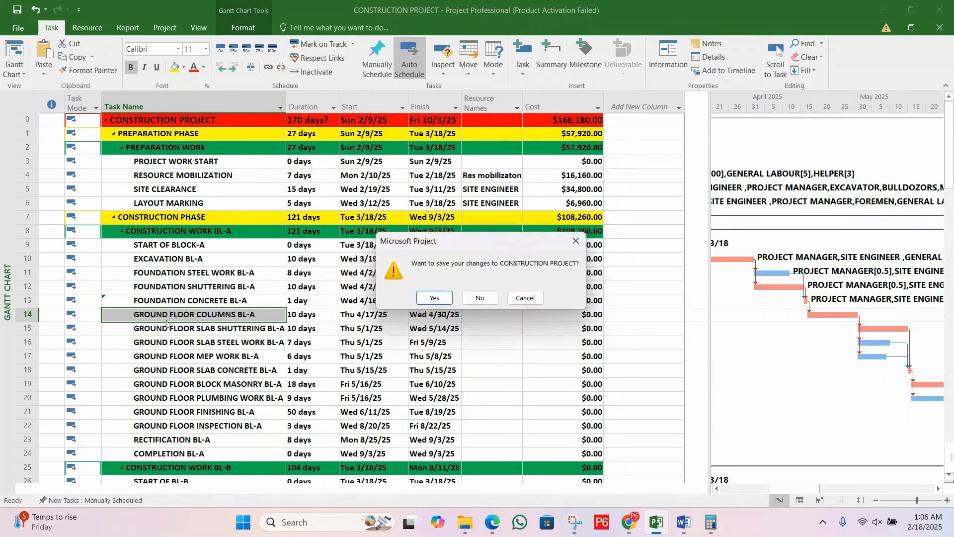
pyautogui.click(440, 303)
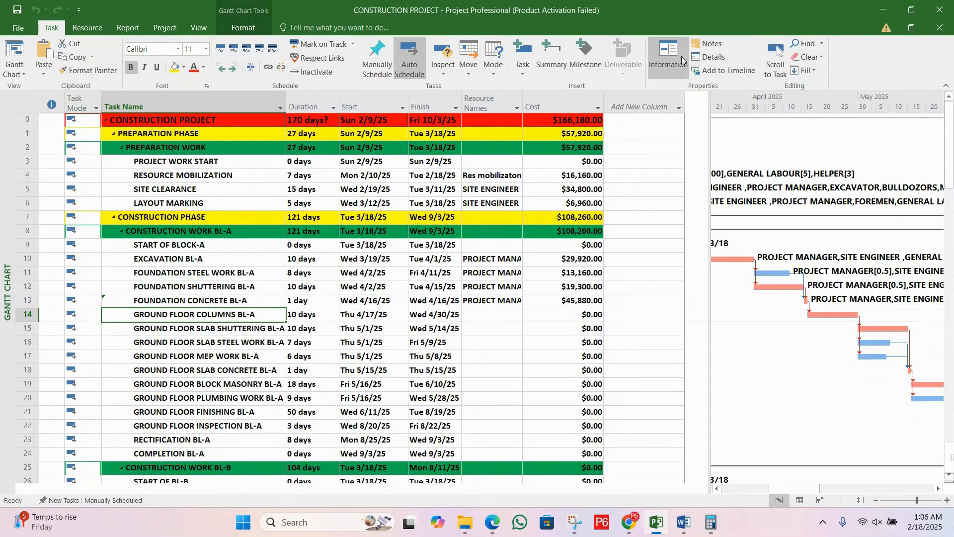
pyautogui.click(669, 56)
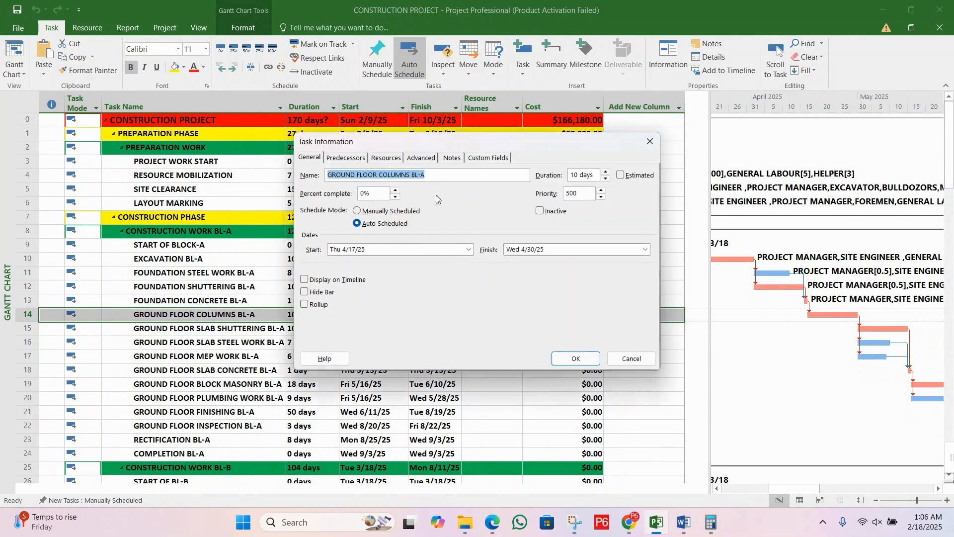
pyautogui.click(382, 158)
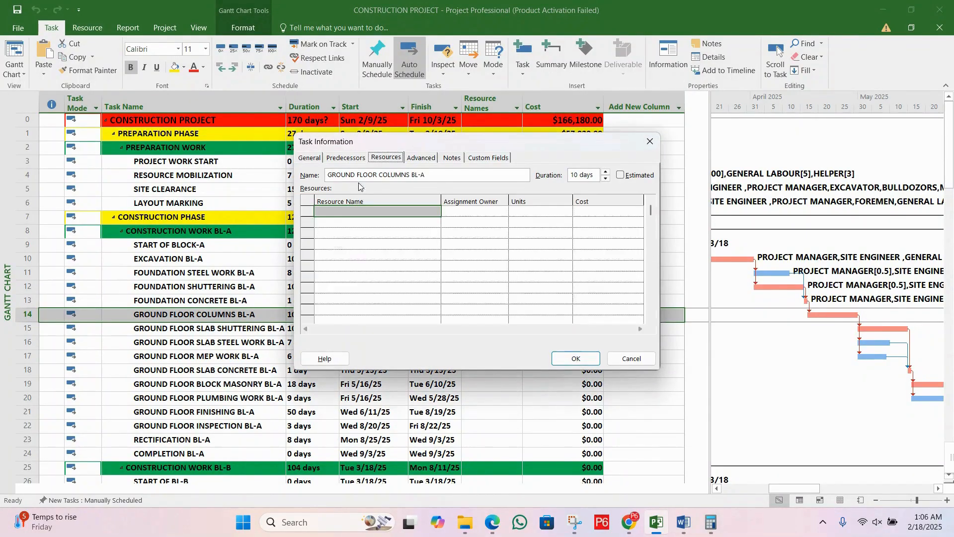
pyautogui.click(649, 141)
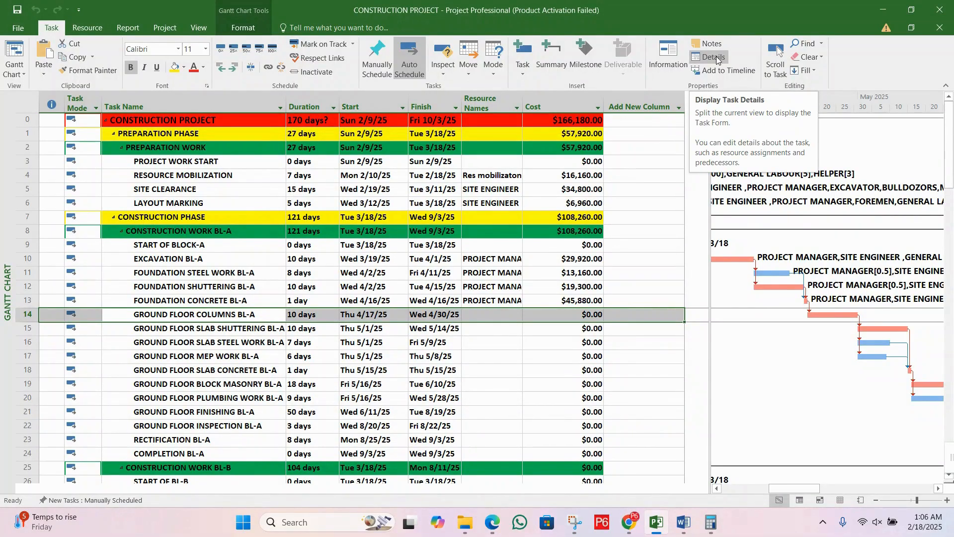
# Step: Show the task details form for GROUND FLOOR COLUMNS BL-A and open the choice of information it displays
pyautogui.click(717, 58)
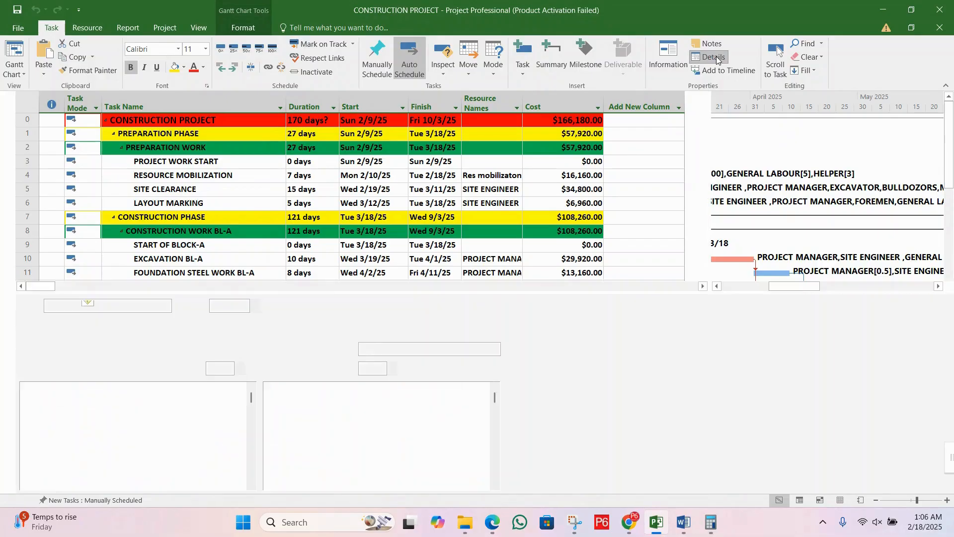
pyautogui.rightClick(650, 337)
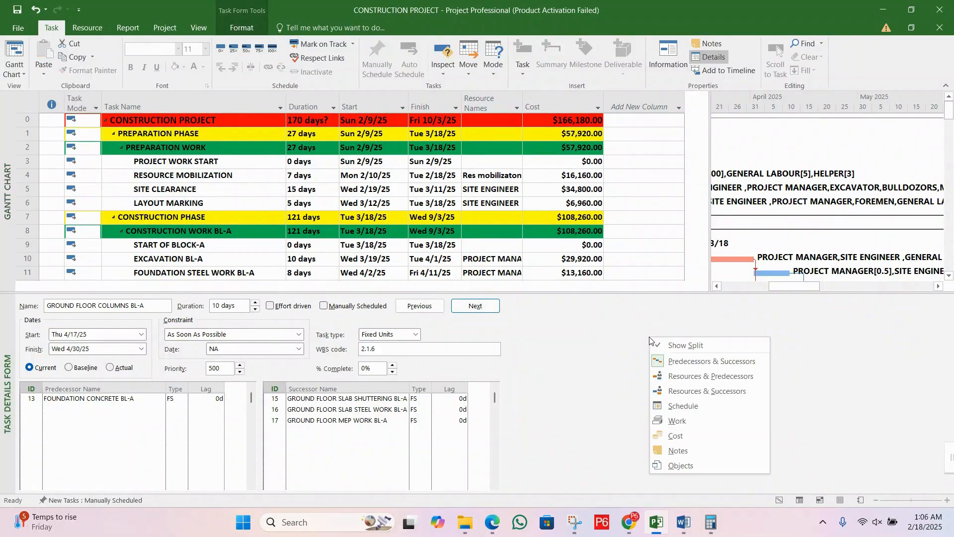
pyautogui.click(948, 276)
pyautogui.click(948, 276)
pyautogui.click(948, 276)
pyautogui.click(948, 276)
pyautogui.click(948, 276)
pyautogui.click(948, 277)
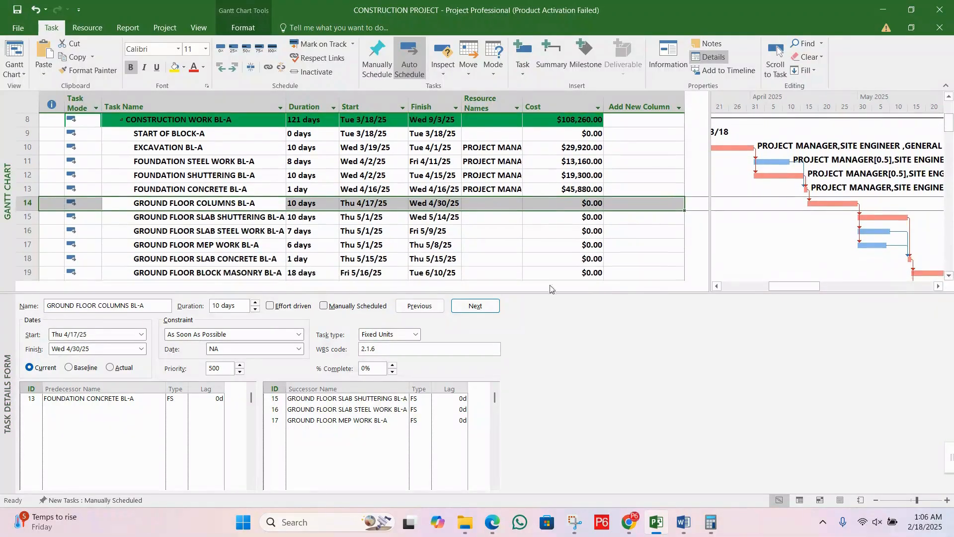
pyautogui.click(266, 219)
pyautogui.click(266, 203)
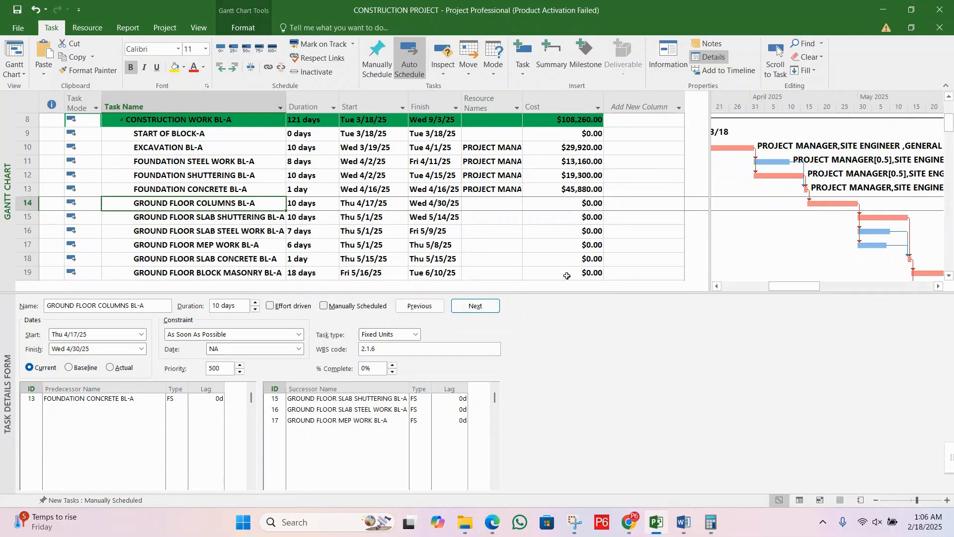
pyautogui.rightClick(689, 369)
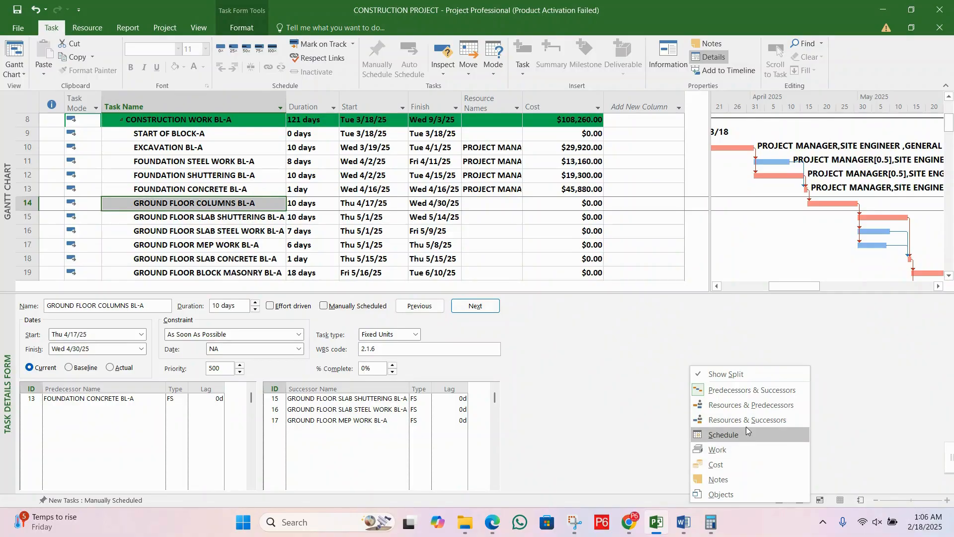
# Step: Show resources and successors in the task details form and add PROJECT MANAGER to GROUND FLOOR COLUMNS BL-A
pyautogui.click(765, 421)
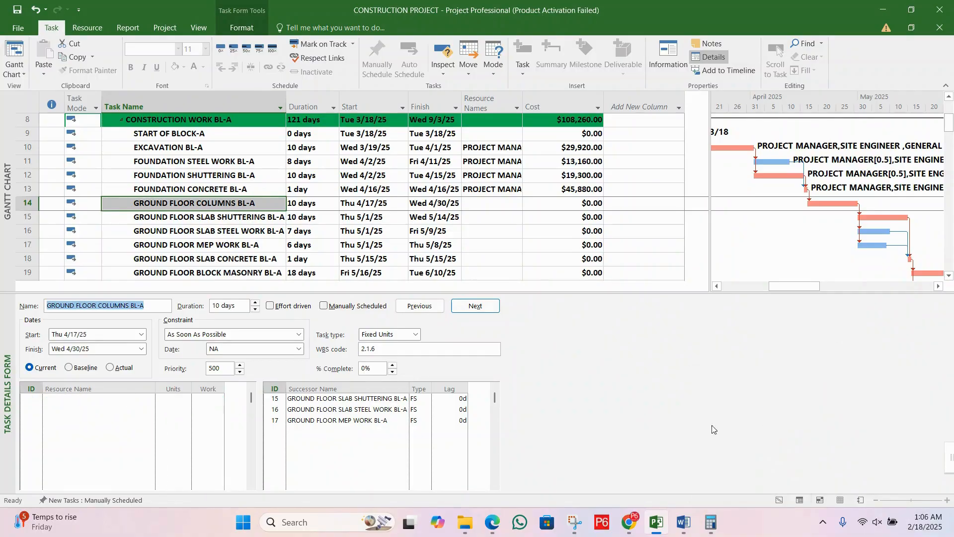
pyautogui.click(134, 399)
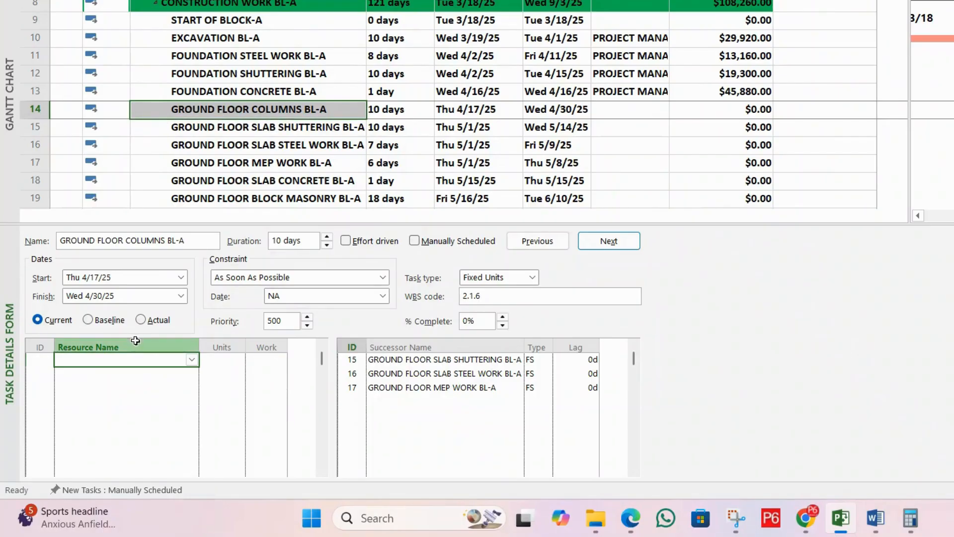
pyautogui.click(192, 360)
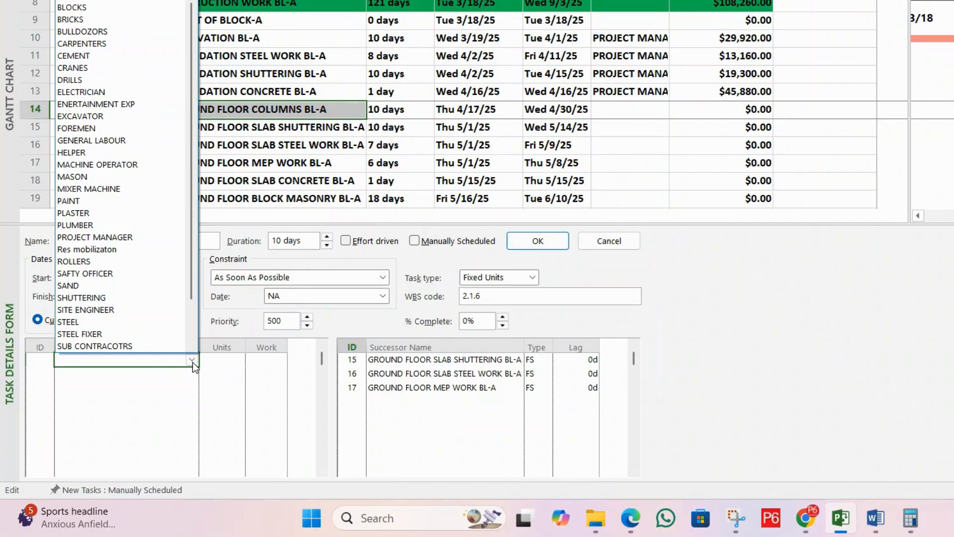
pyautogui.write('PROJECT MANAGER')
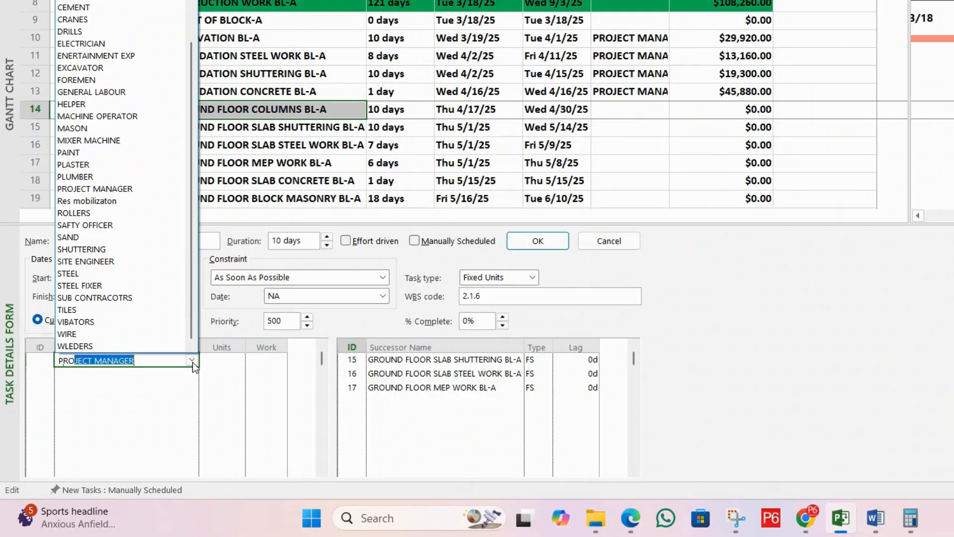
pyautogui.press('Return')
pyautogui.click(234, 361)
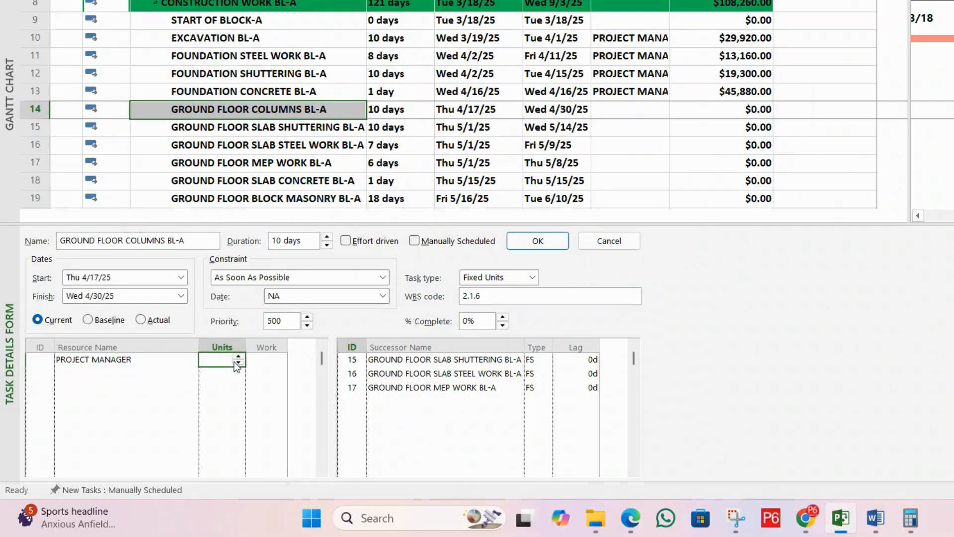
# Step: Assign SITE ENGINEER and FOREMEN to the GROUND FLOOR COLUMNS BL-A task and apply the assignments
pyautogui.click(152, 374)
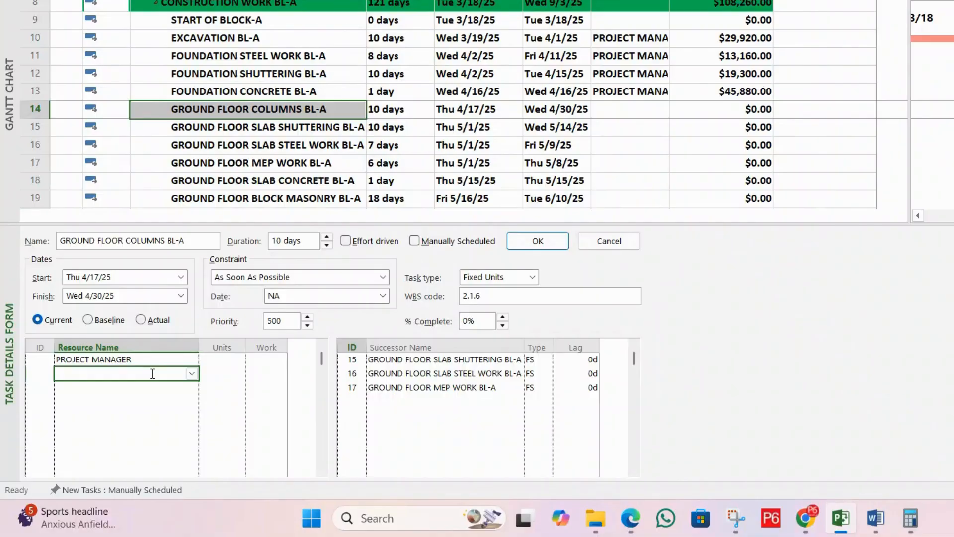
pyautogui.write('SITE ENGINEER')
pyautogui.press('Return')
pyautogui.press('Return')
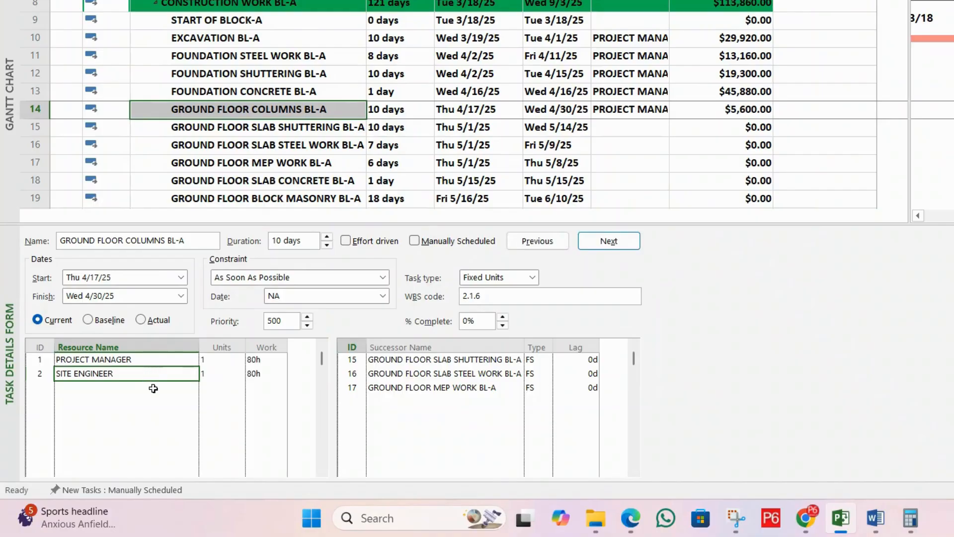
pyautogui.click(154, 388)
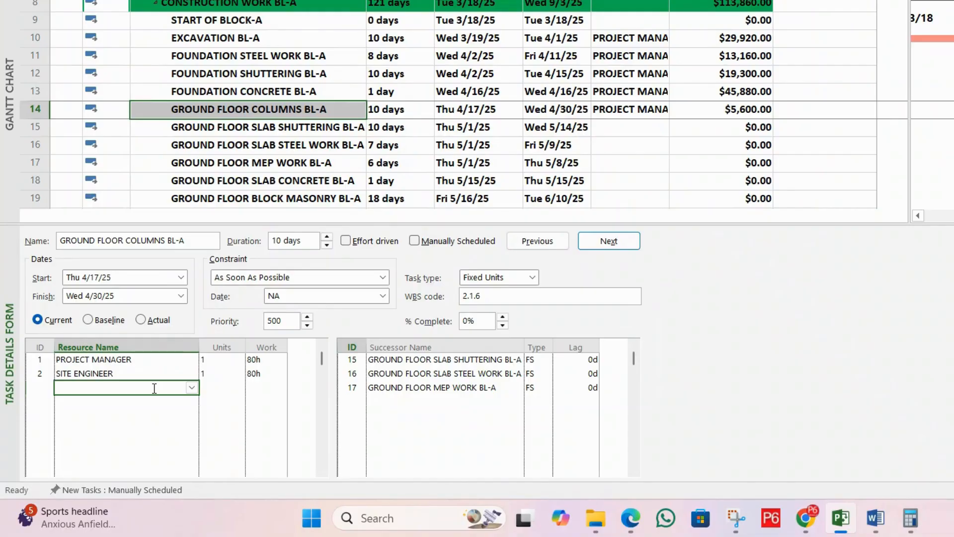
pyautogui.write('FOREMEN')
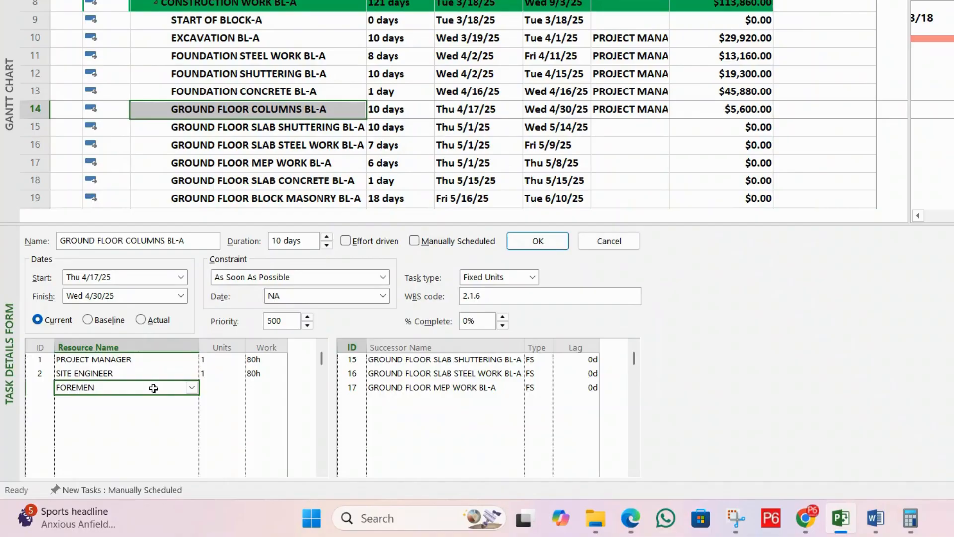
pyautogui.press('Return')
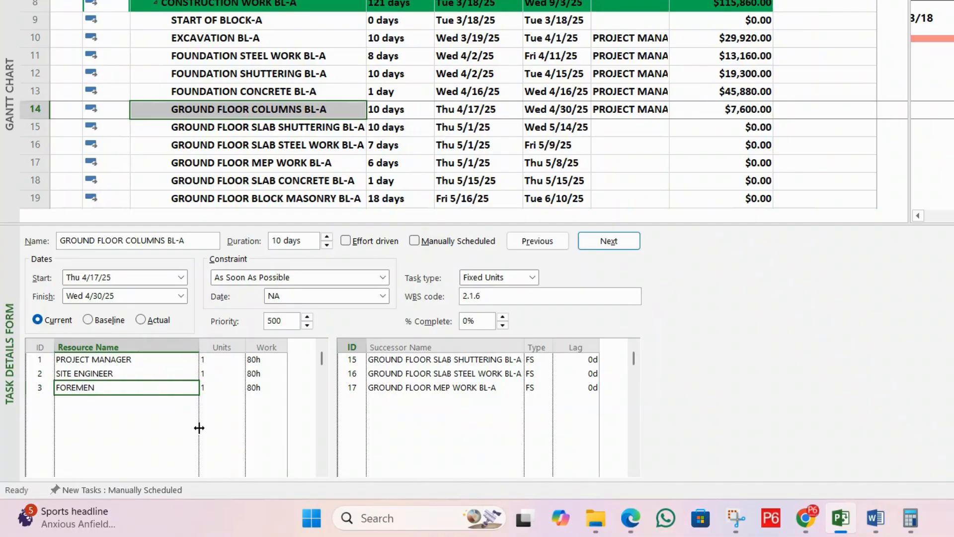
# Step: Assign the SHUTTERING and CEMENT materials to the GROUND FLOOR COLUMNS BL-A task and apply them
pyautogui.click(169, 404)
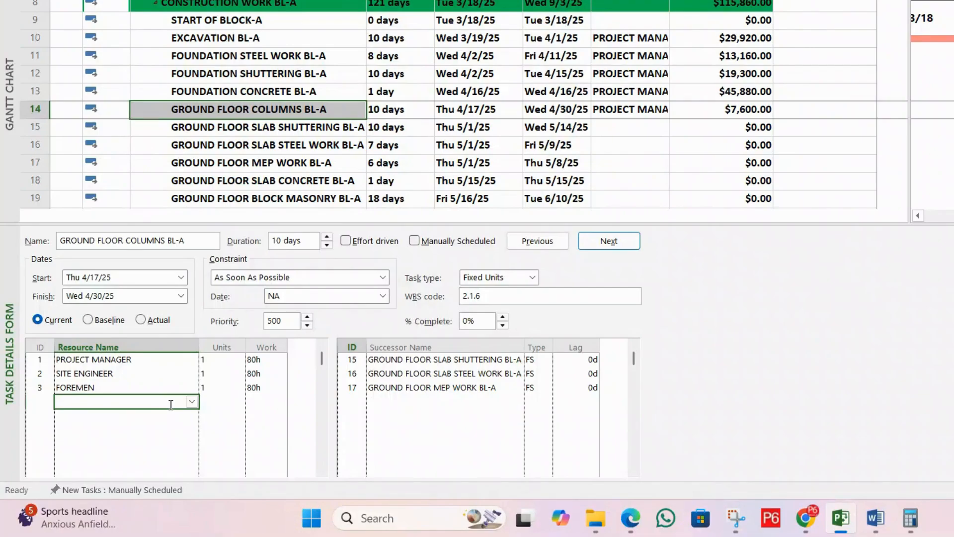
pyautogui.write('SHUTTERING')
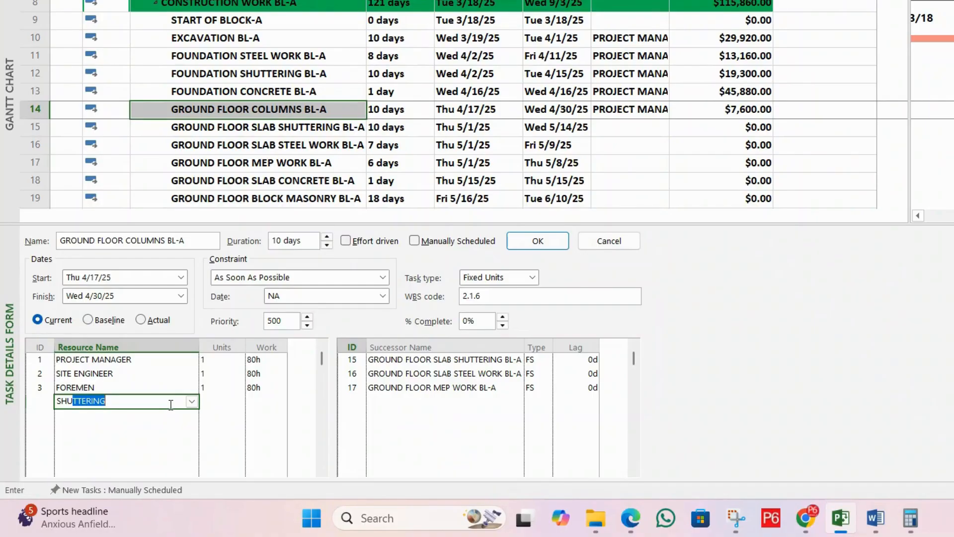
pyautogui.press('Return')
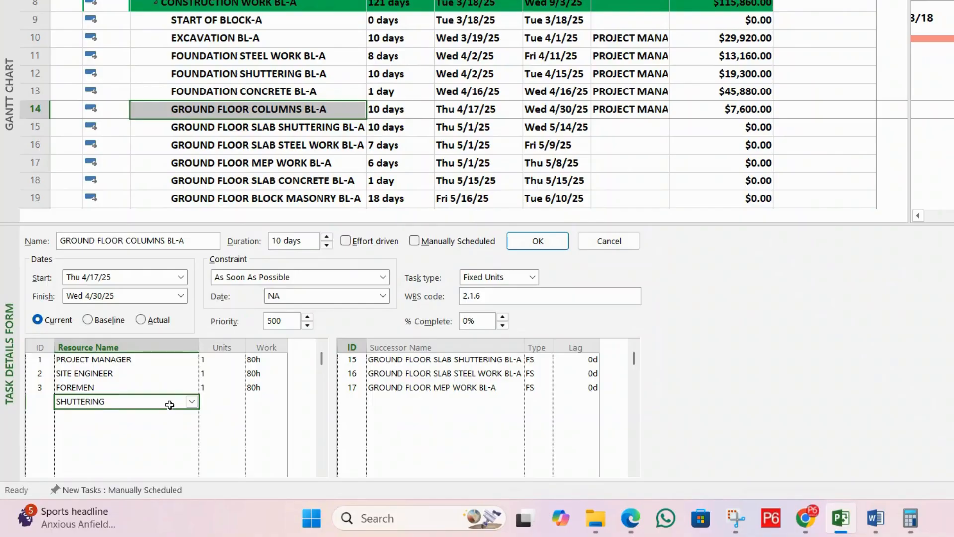
pyautogui.click(226, 401)
pyautogui.click(164, 413)
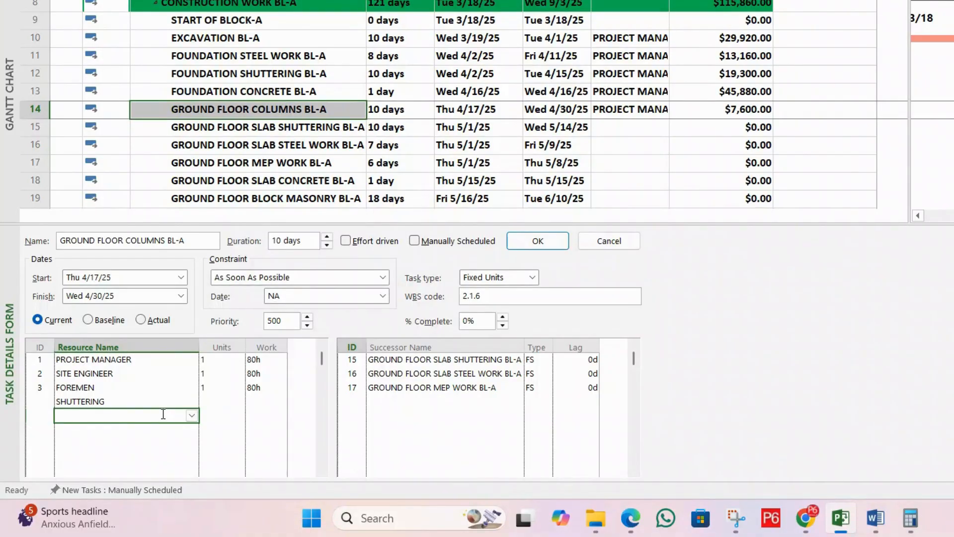
pyautogui.write('CEMENT')
pyautogui.press('Return')
pyautogui.press('Return')
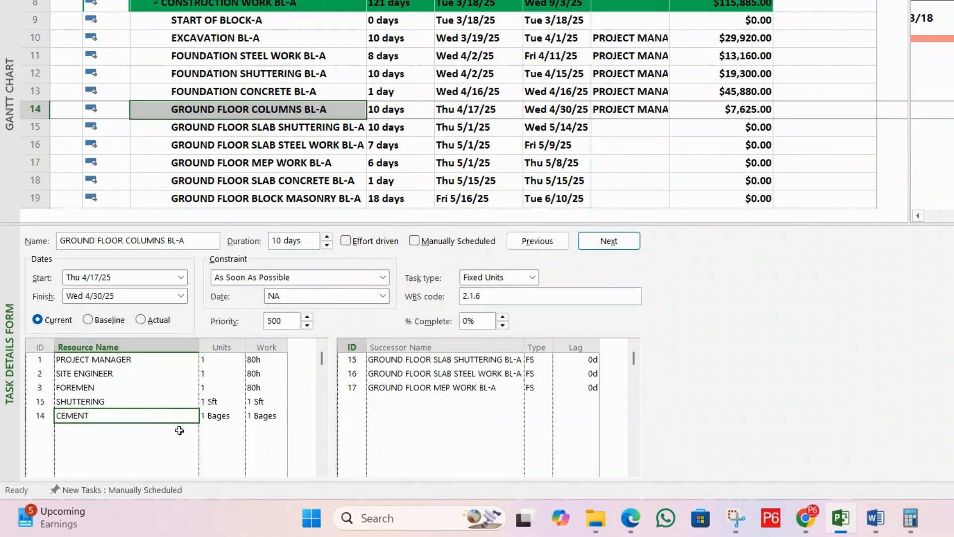
# Step: Add SAND, AGGREGATES and HELPER to the resource list of GROUND FLOOR COLUMNS BL-A
pyautogui.click(180, 431)
pyautogui.write('SAND')
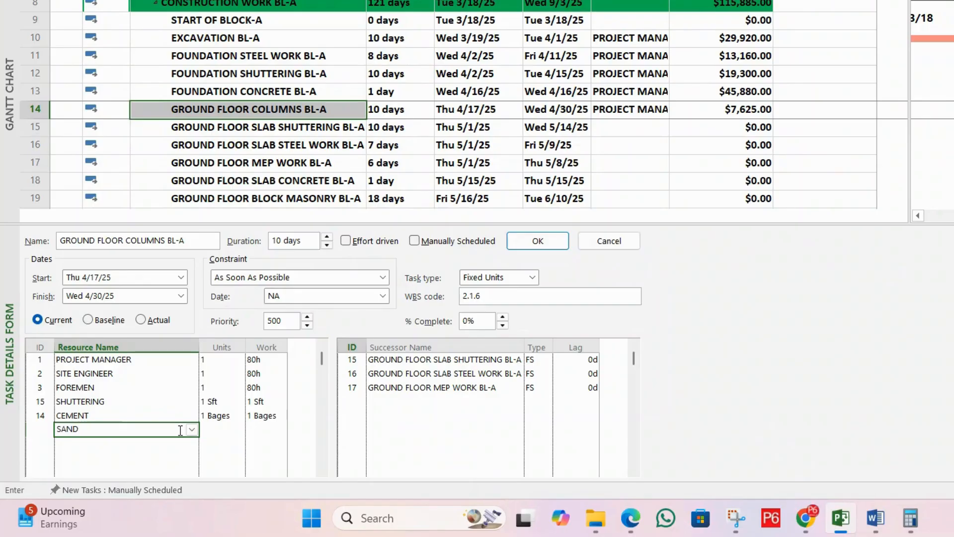
pyautogui.press('Return')
pyautogui.click(182, 441)
pyautogui.write('AGGREGATES')
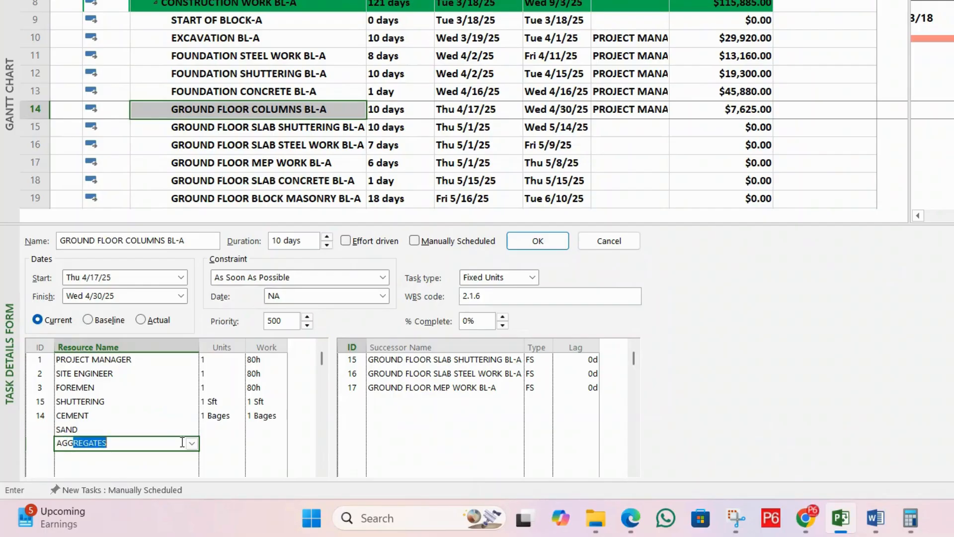
pyautogui.press('Return')
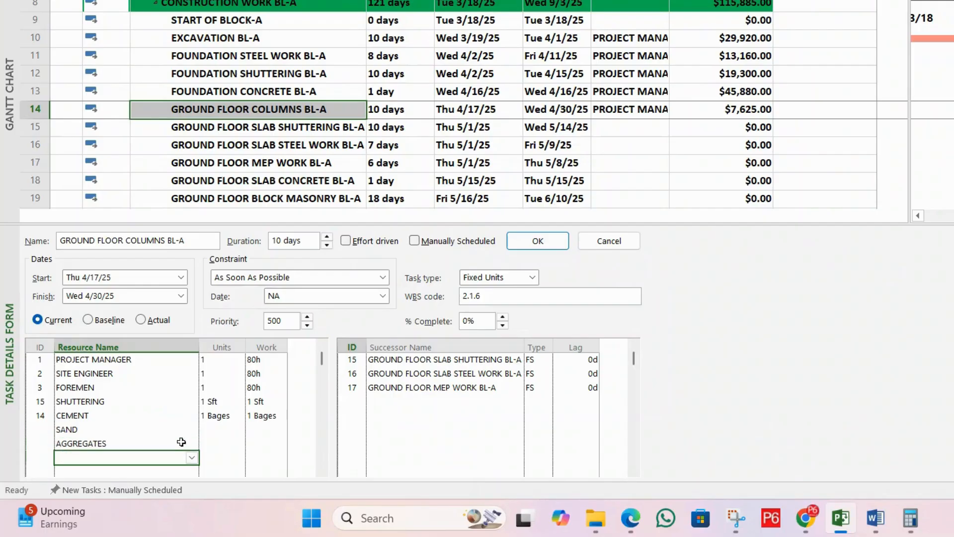
pyautogui.click(219, 430)
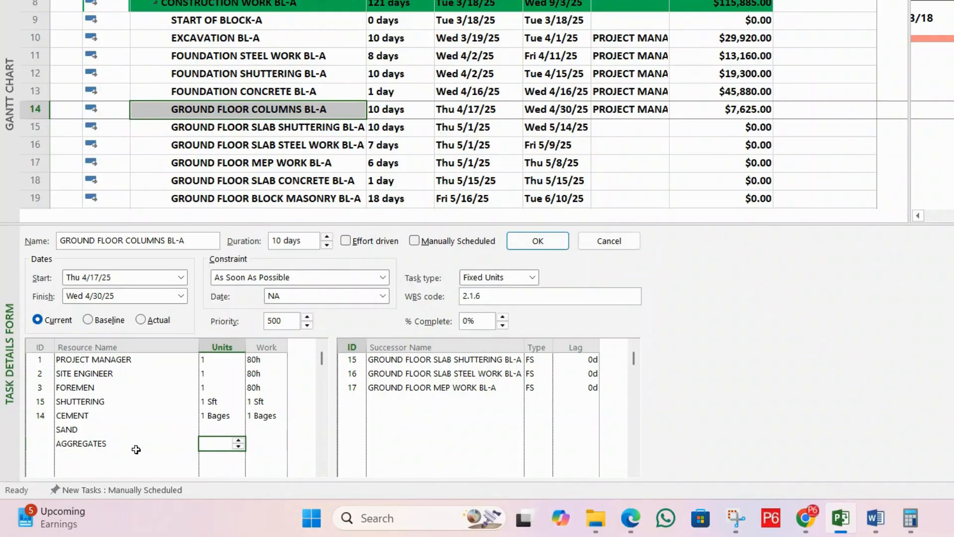
pyautogui.click(135, 456)
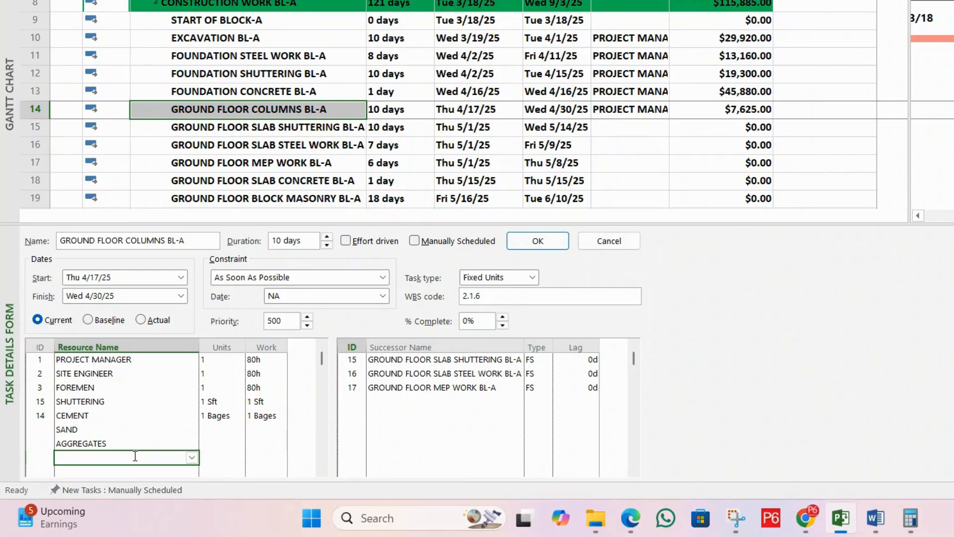
pyautogui.write('HELPER')
pyautogui.press('Return')
pyautogui.click(225, 457)
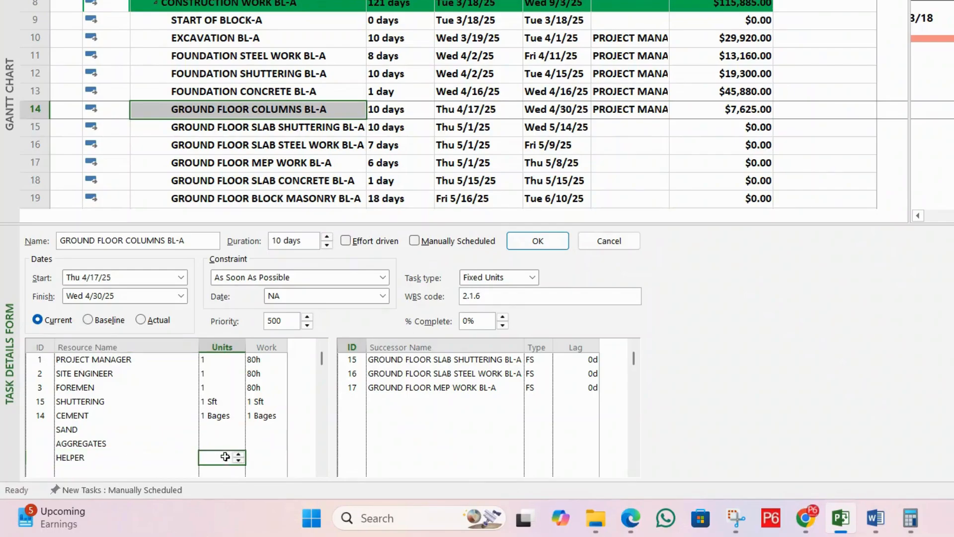
# Step: Set the units of SHUTTERING to 120 and of CEMENT to 50 for the ground floor columns task
pyautogui.click(224, 361)
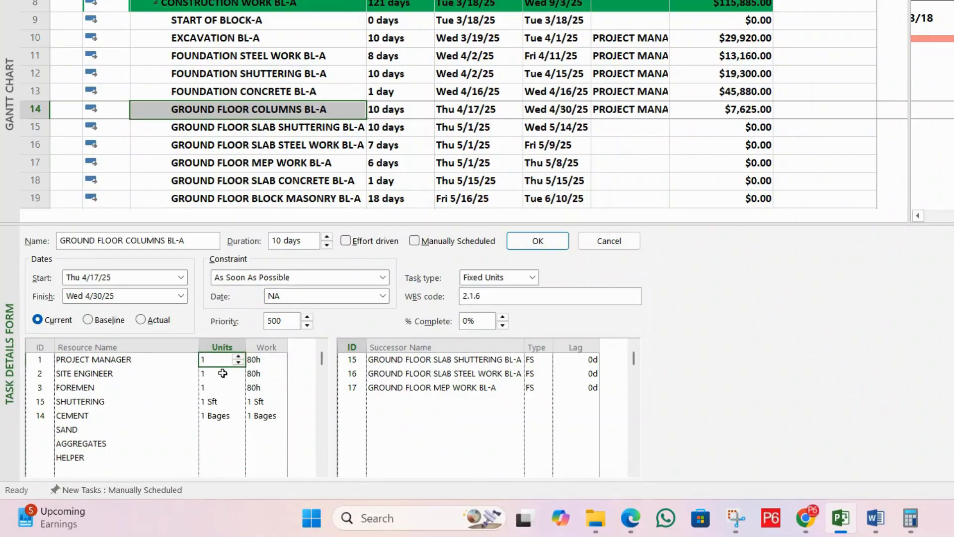
pyautogui.click(223, 373)
pyautogui.click(223, 388)
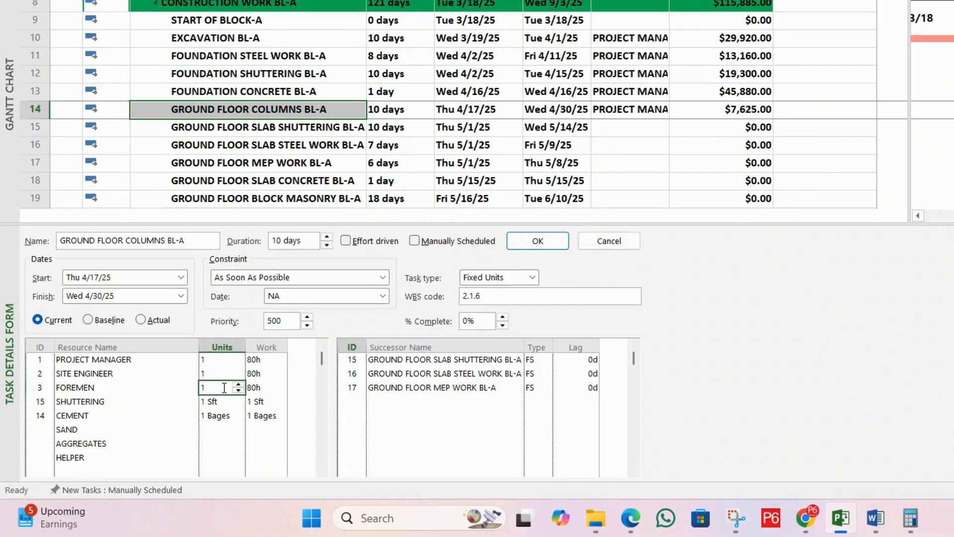
pyautogui.click(225, 402)
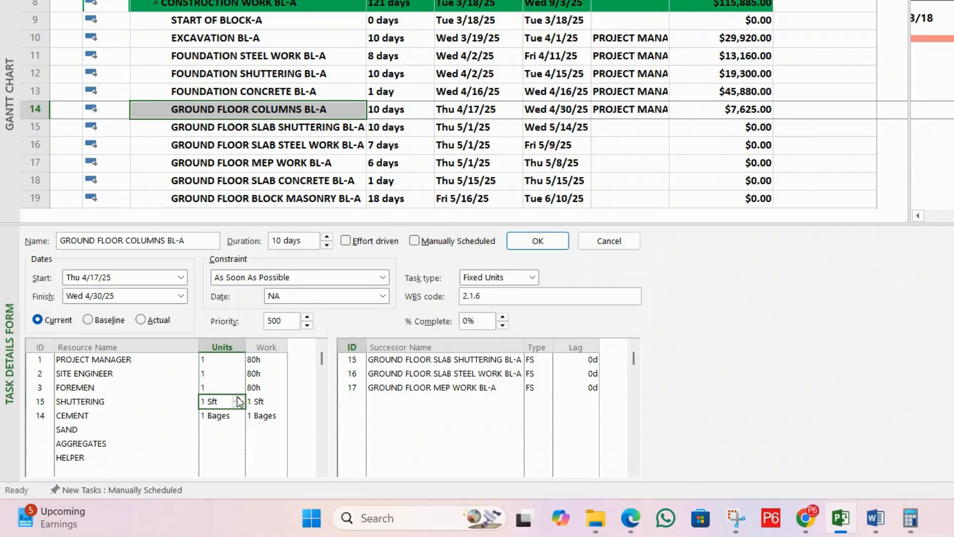
pyautogui.click(196, 396)
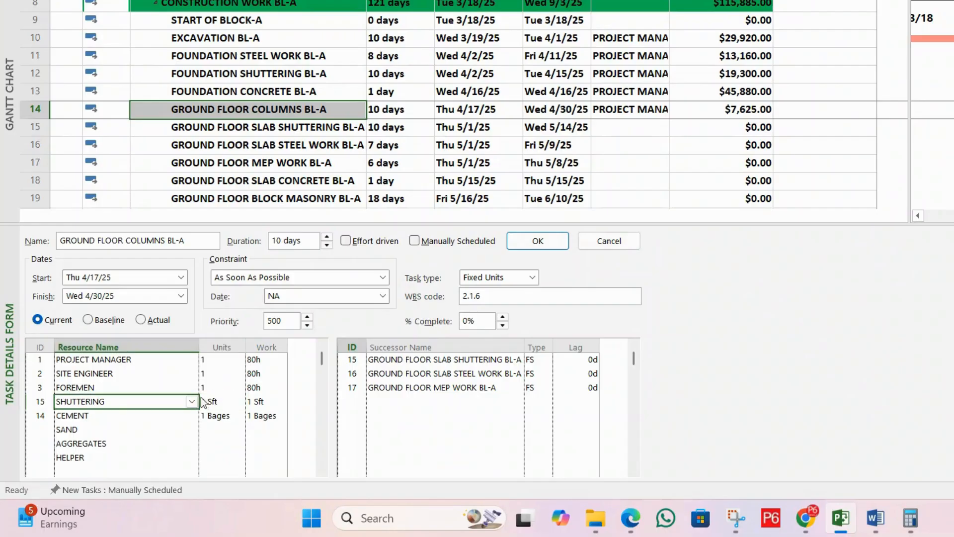
pyautogui.click(220, 402)
pyautogui.press('BackSpace')
pyautogui.write('1')
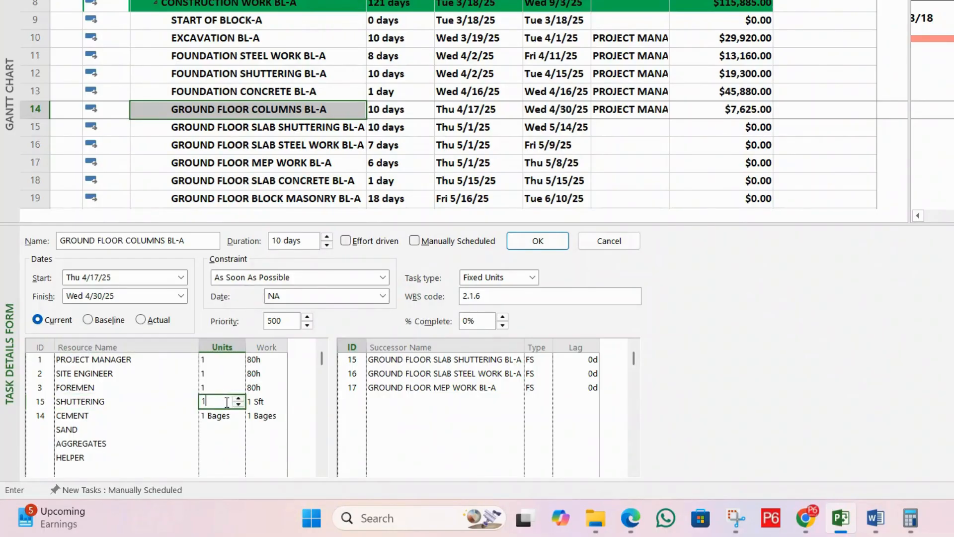
pyautogui.write('20')
pyautogui.click(227, 416)
pyautogui.write('50')
# Step: Set the units of SAND to 200, AGGREGATES to 400 and HELPER to 5, and apply the resource assignments
pyautogui.click(237, 432)
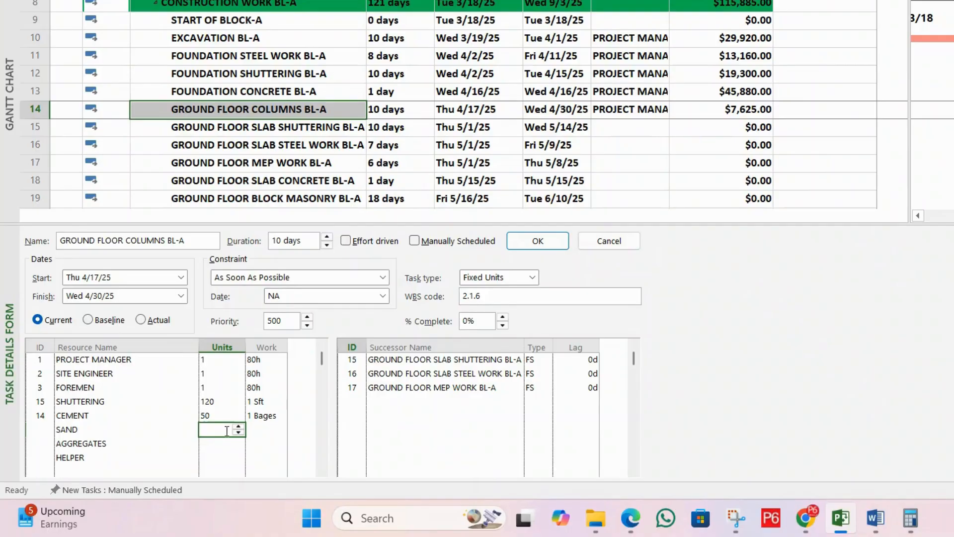
pyautogui.click(228, 451)
pyautogui.click(226, 430)
pyautogui.write('200')
pyautogui.click(225, 444)
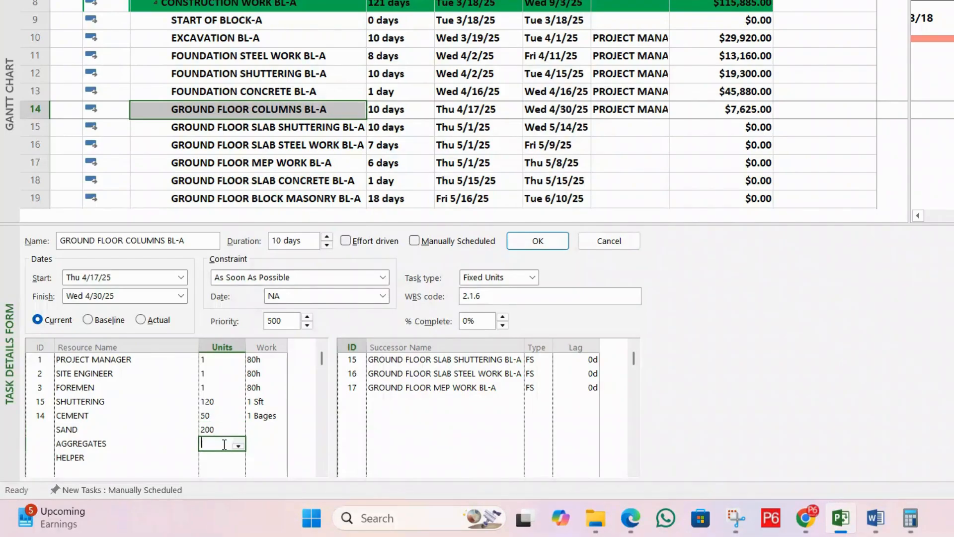
pyautogui.write('00')
pyautogui.click(226, 455)
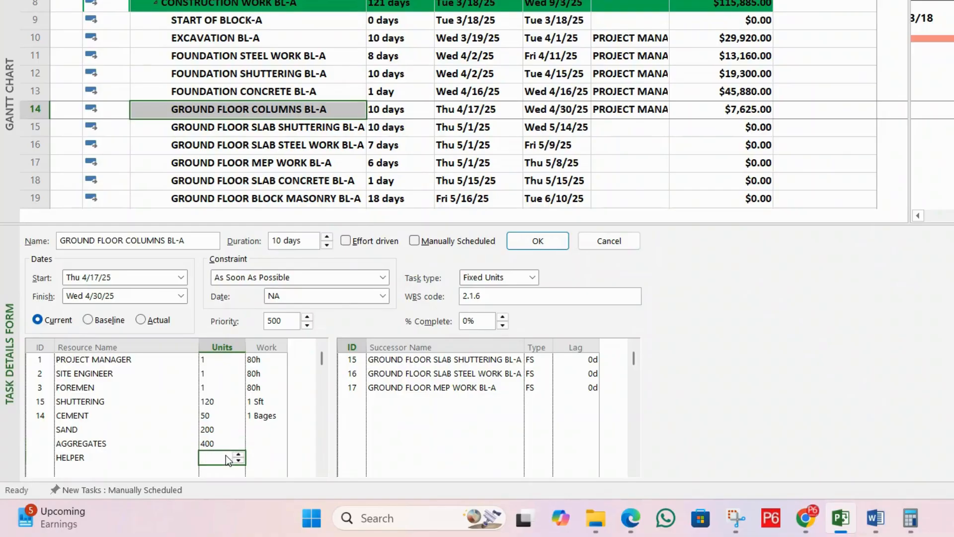
pyautogui.write('5')
pyautogui.press('Return')
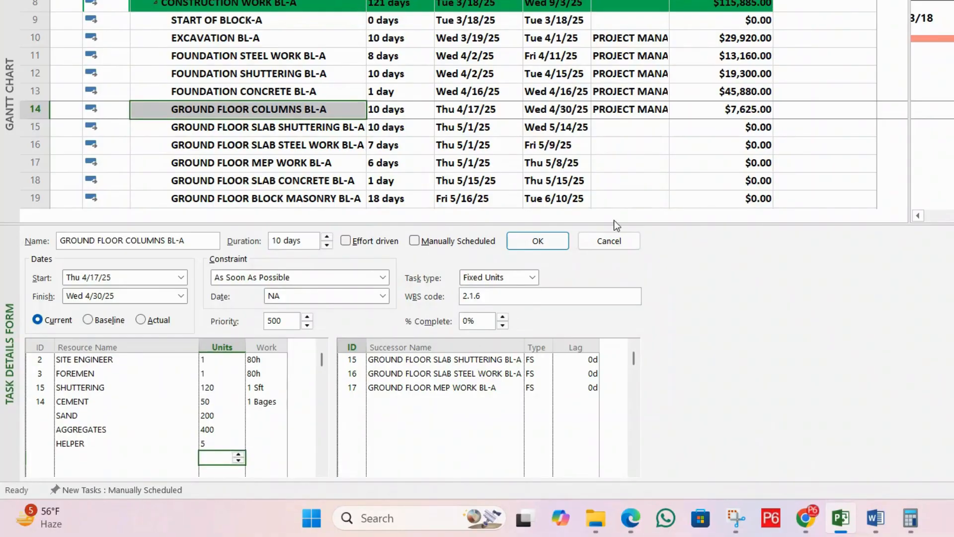
pyautogui.click(538, 243)
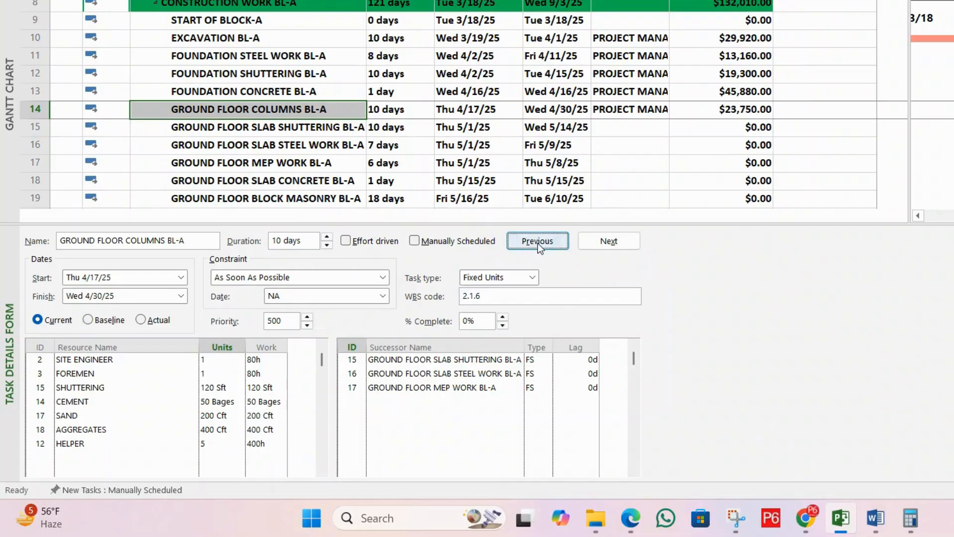
# Step: Review the cost of GROUND FLOOR COLUMNS BL-A and check its assigned labour and material resources
pyautogui.click(727, 124)
pyautogui.click(736, 113)
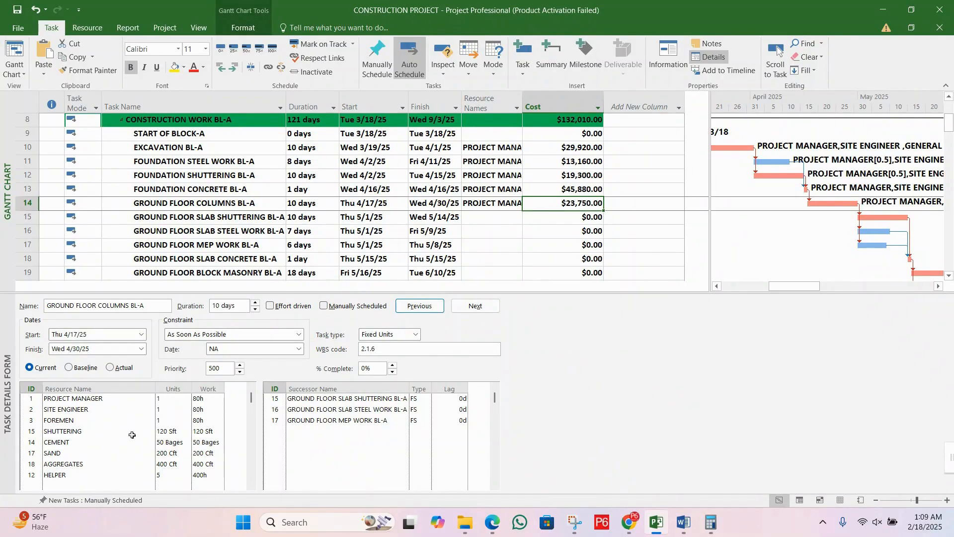
pyautogui.click(105, 463)
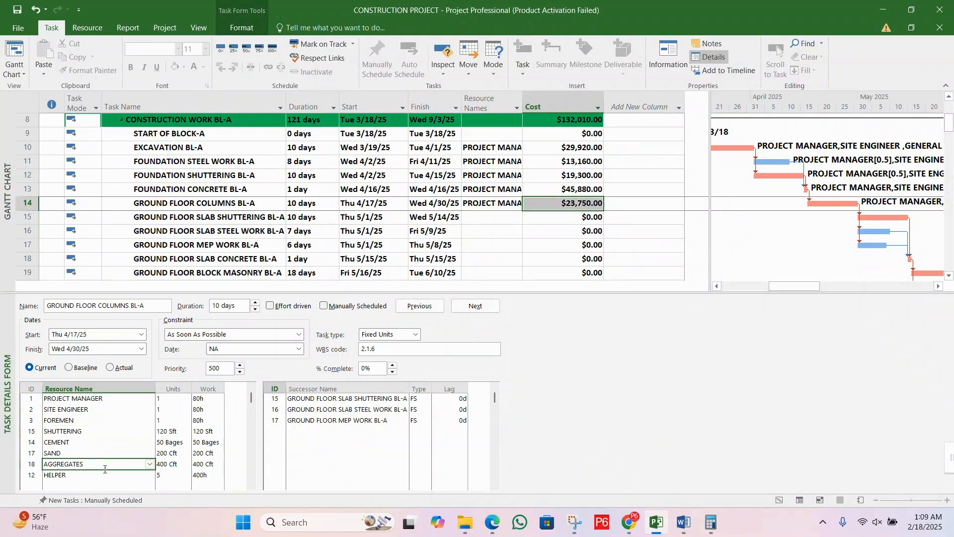
pyautogui.click(98, 423)
pyautogui.click(94, 442)
pyautogui.click(94, 453)
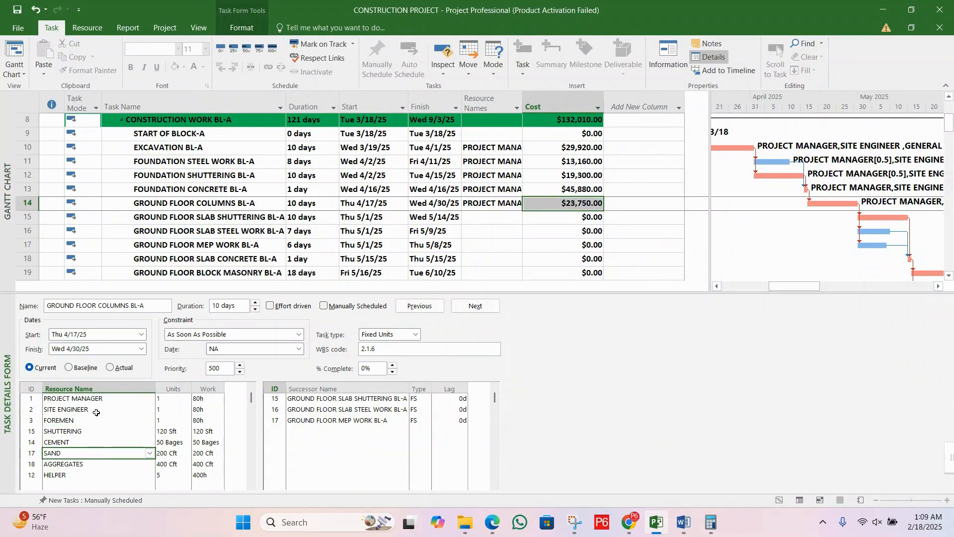
# Step: Finish checking the resources assigned to GROUND FLOOR COLUMNS BL-A and hide the task details form
pyautogui.click(96, 413)
pyautogui.click(97, 441)
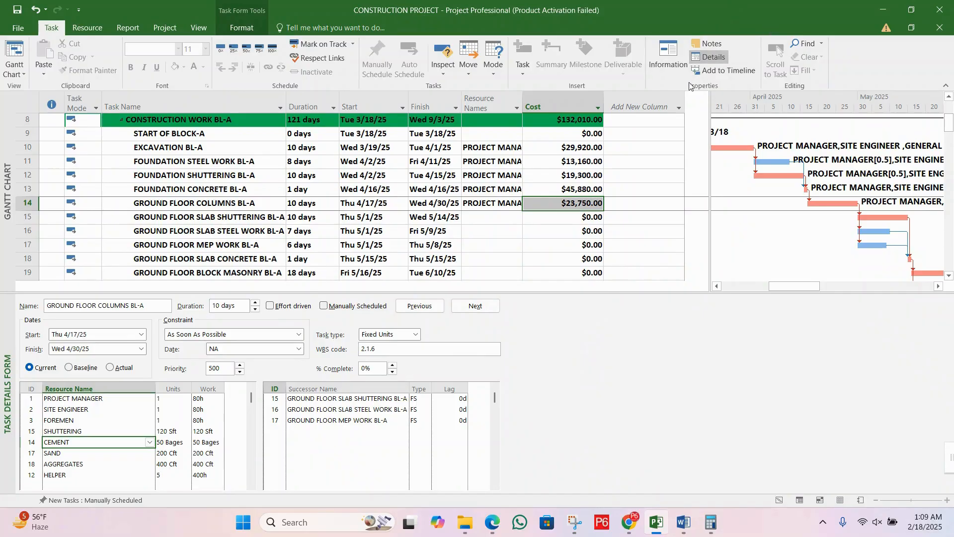
pyautogui.click(712, 58)
# Step: Add PROJECT MANAGER to the resource list of GROUND FLOOR SLAB SHUTTERING BL-A
pyautogui.click(218, 220)
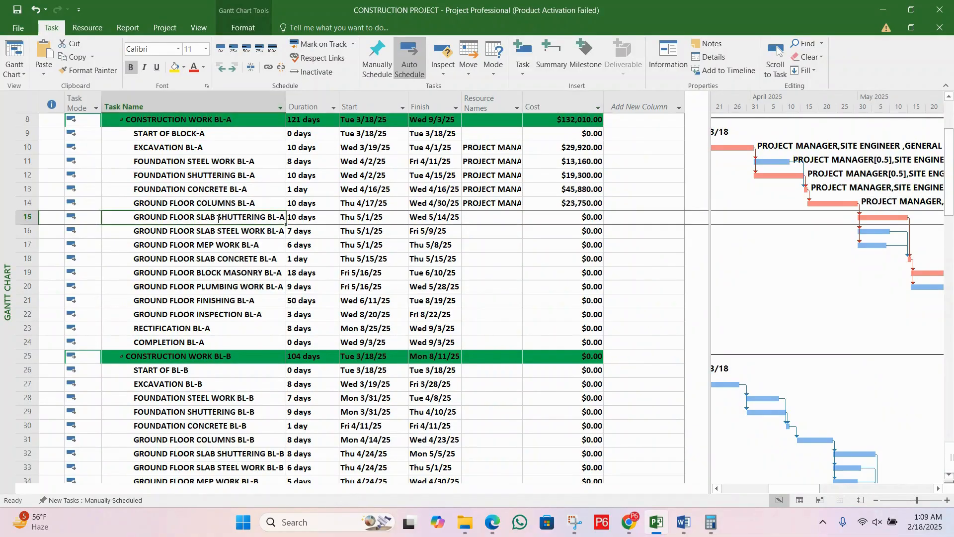
pyautogui.click(222, 242)
pyautogui.doubleClick(235, 219)
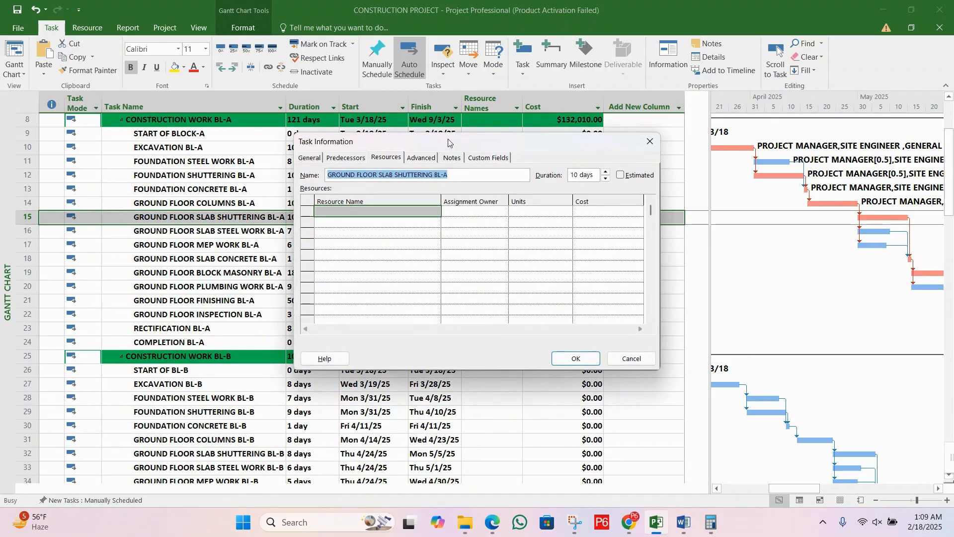
pyautogui.moveTo(445, 135); pyautogui.dragTo(468, 216)
pyautogui.click(406, 232)
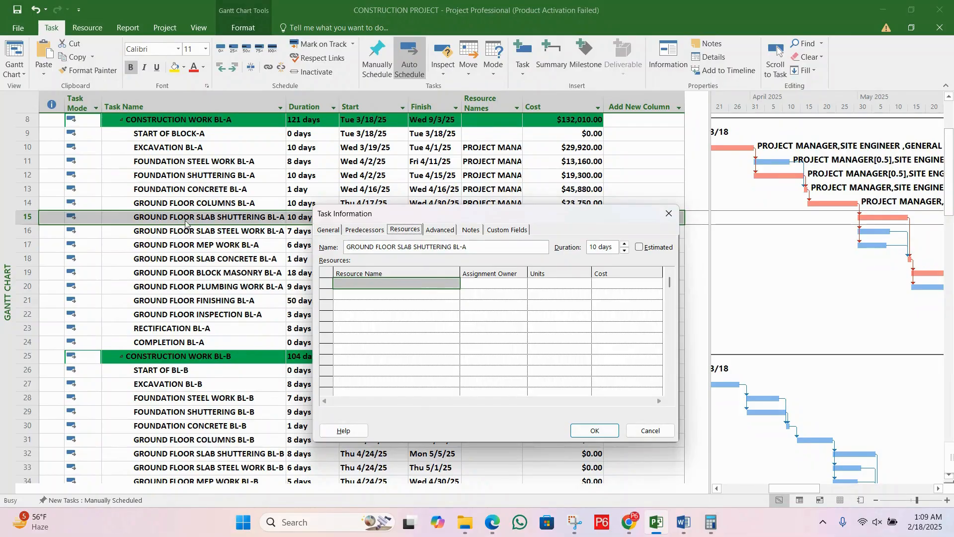
pyautogui.moveTo(462, 214); pyautogui.dragTo(462, 236)
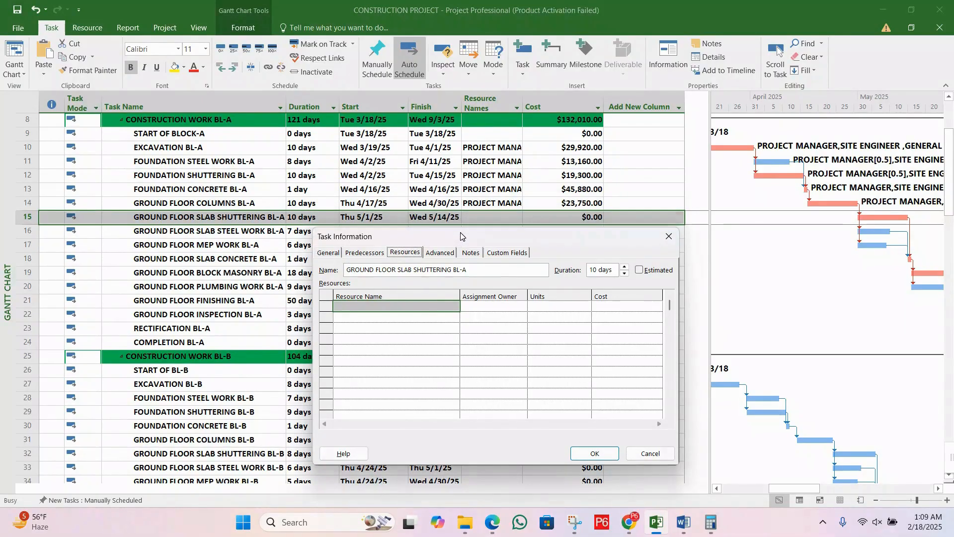
pyautogui.click(437, 308)
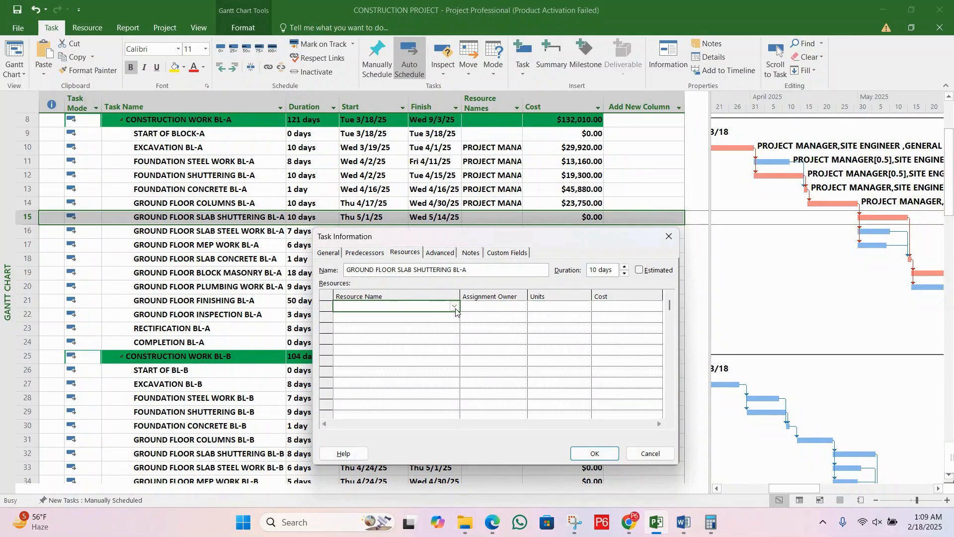
pyautogui.click(455, 307)
pyautogui.write('PROJECT MANAGER')
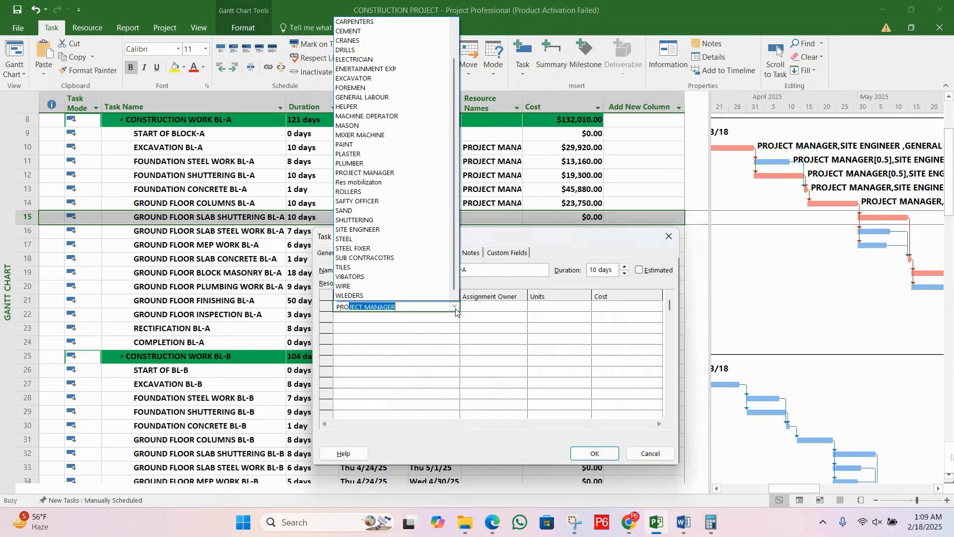
pyautogui.press('Return')
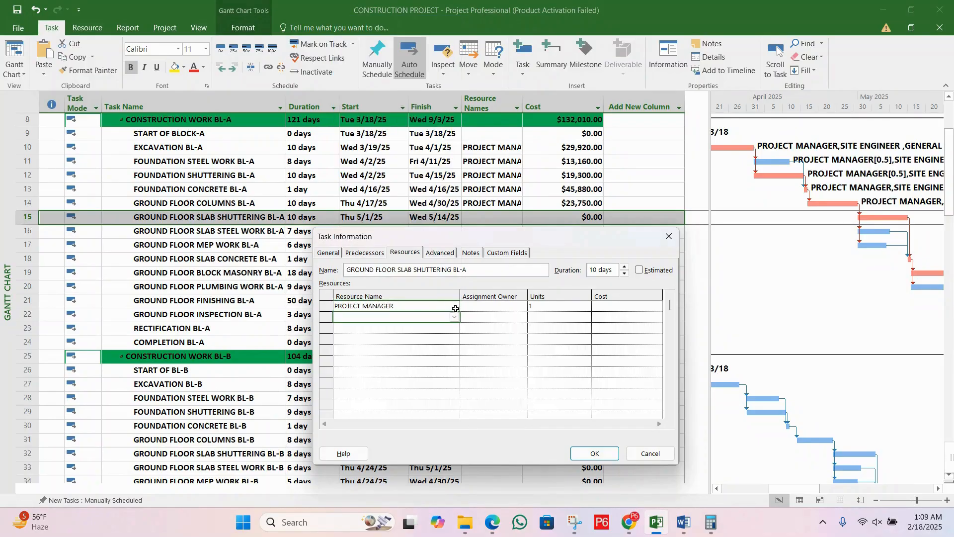
# Step: Add SITE ENGINEER to the slab shuttering task's resources and apply the assignments
pyautogui.write('SITE ENGINEER')
pyautogui.press('Return')
pyautogui.press('Return')
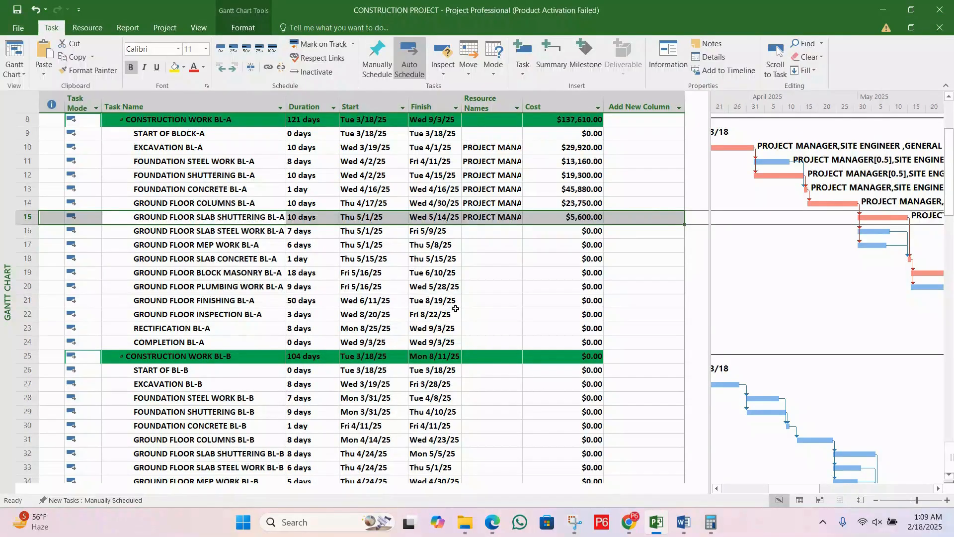
# Step: Add CARPENTERS, SHUTTERING and HELPER to the resource list of GROUND FLOOR SLAB SHUTTERING BL-A
pyautogui.doubleClick(274, 216)
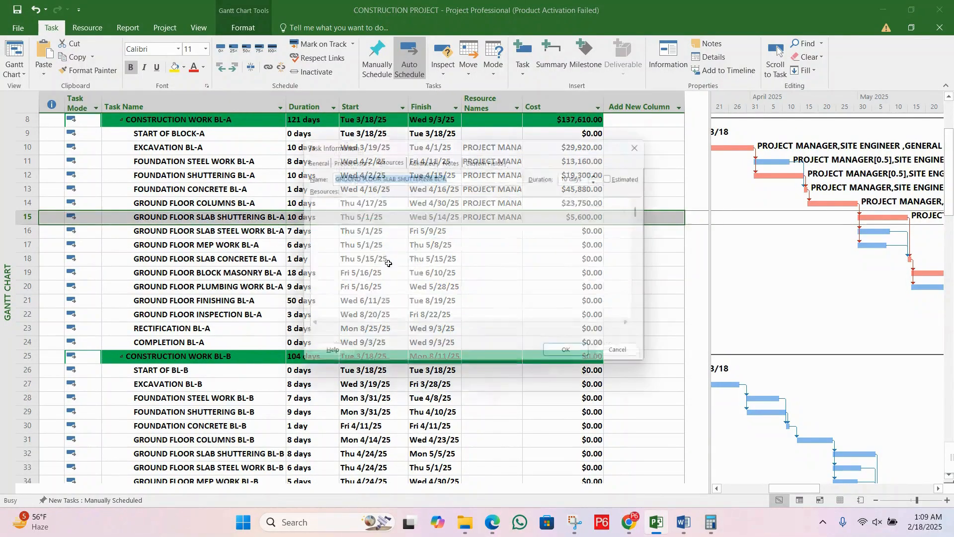
pyautogui.click(394, 233)
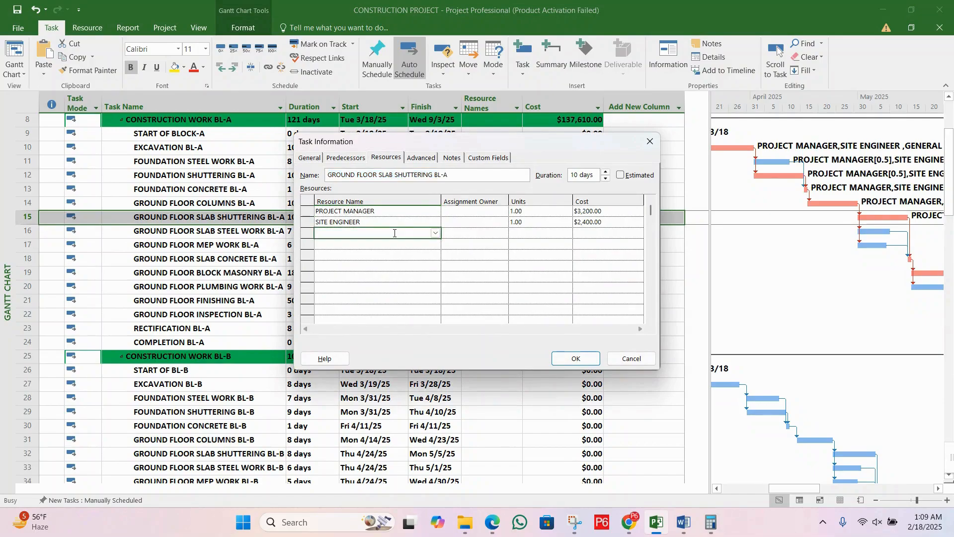
pyautogui.write('CARPENTERS')
pyautogui.press('Return')
pyautogui.click(397, 244)
pyautogui.write('SHUTTERING')
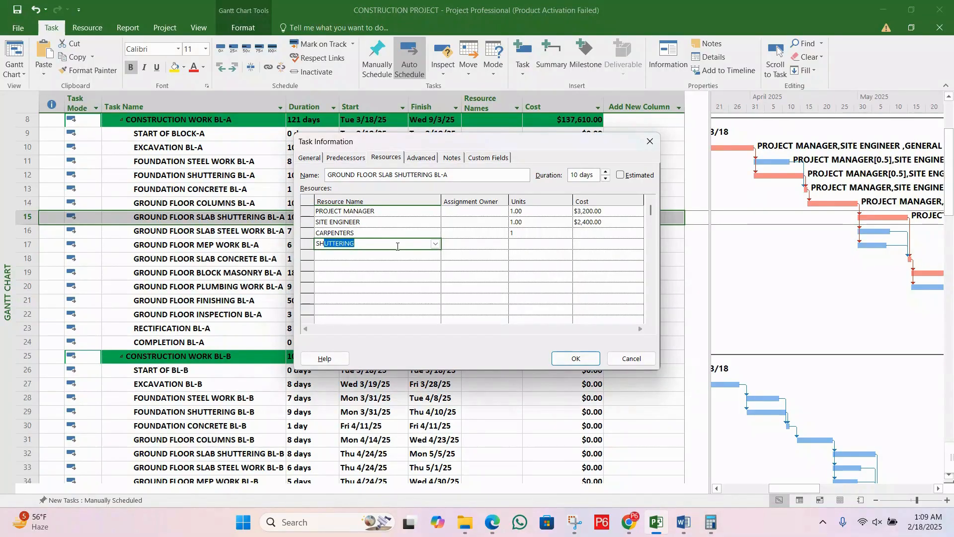
pyautogui.press('Return')
pyautogui.write('HELPER')
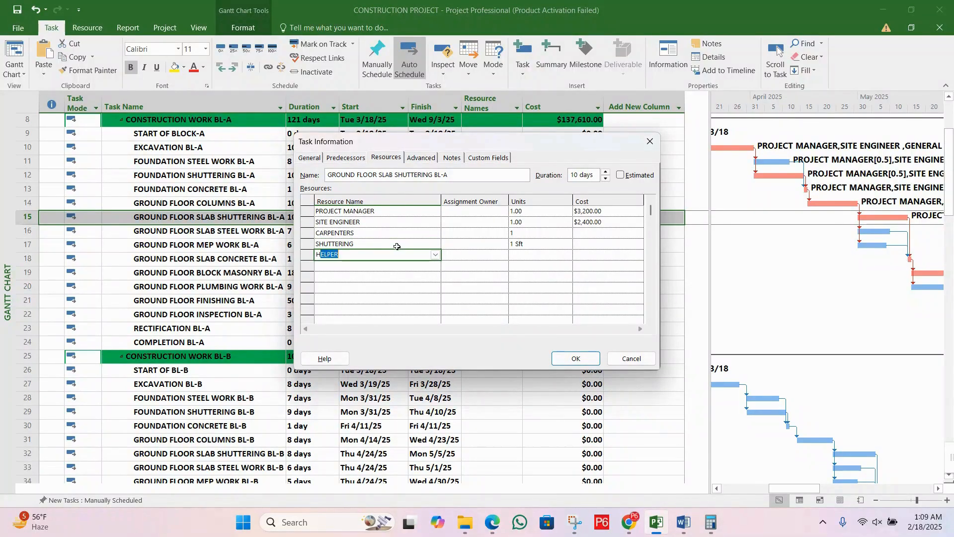
pyautogui.press('Return')
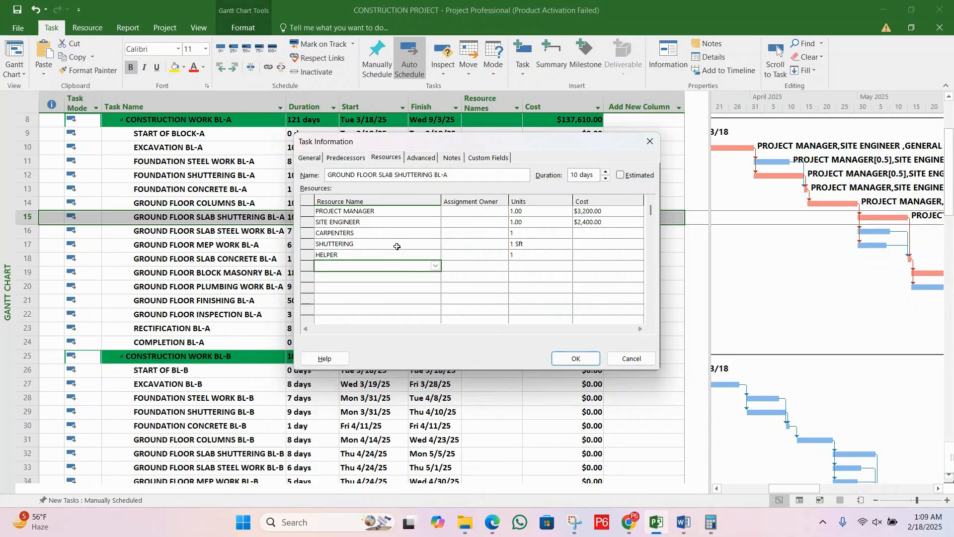
# Step: Review the units of PROJECT MANAGER, SITE ENGINEER and CARPENTERS for slab shuttering alongside the task's row in the schedule
pyautogui.click(470, 221)
pyautogui.press('Down')
pyautogui.press('Down')
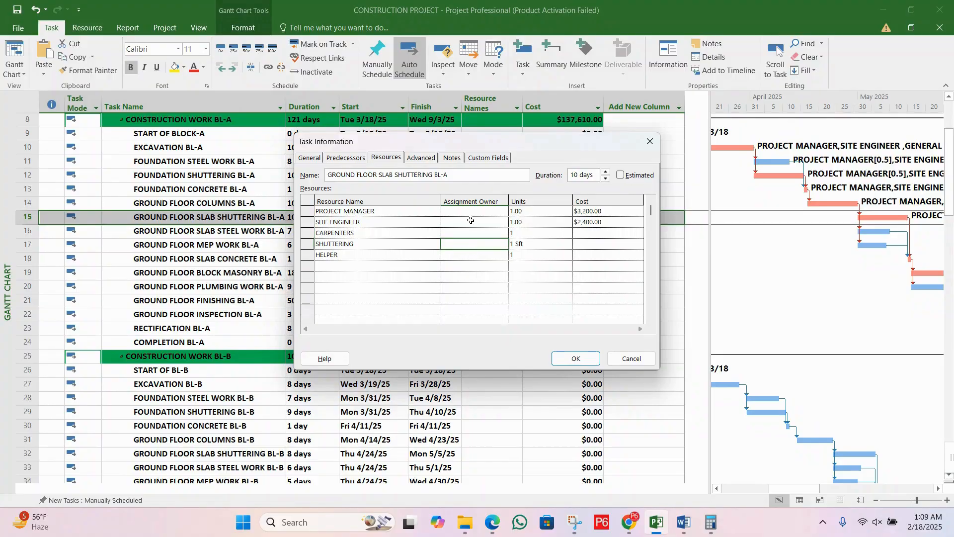
pyautogui.click(469, 212)
pyautogui.click(524, 212)
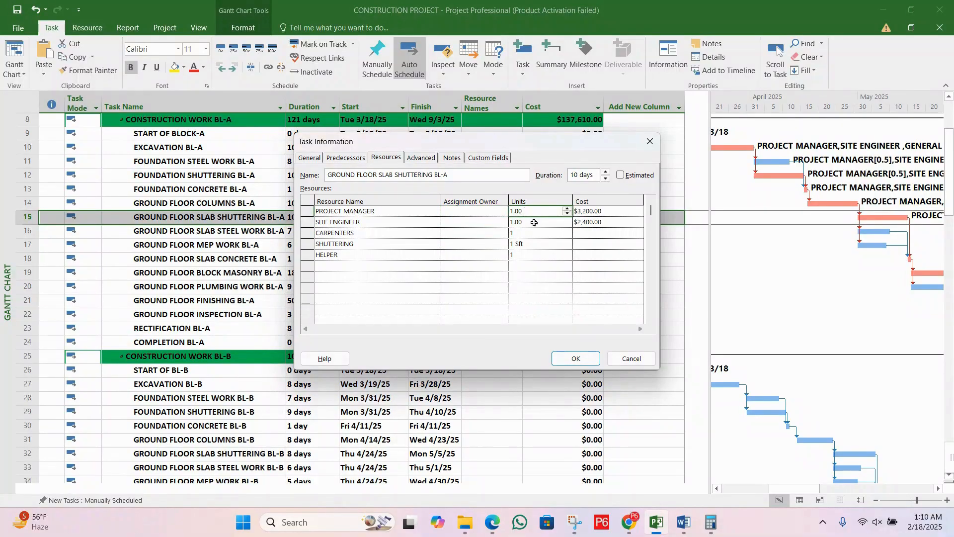
pyautogui.click(535, 220)
pyautogui.click(541, 209)
pyautogui.click(541, 220)
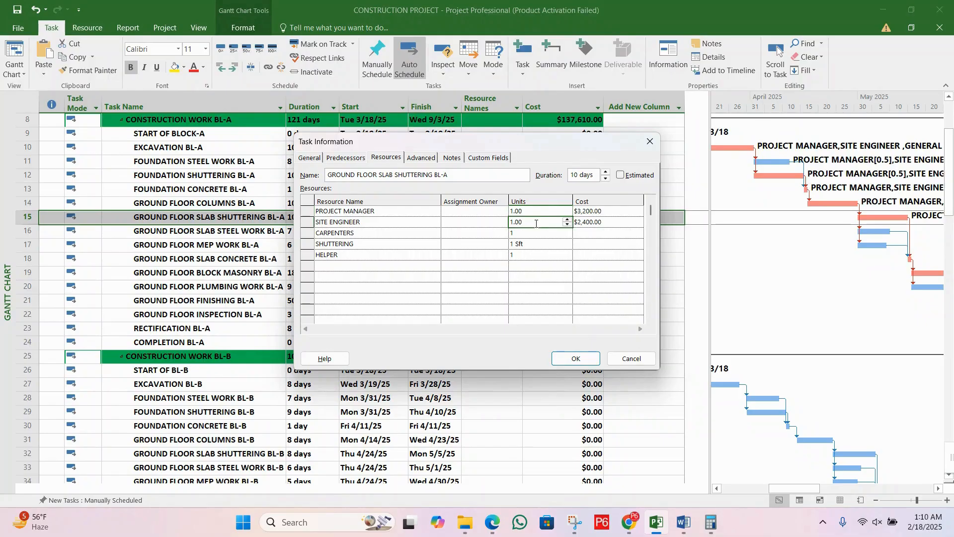
pyautogui.click(533, 237)
pyautogui.moveTo(481, 144); pyautogui.dragTo(371, 313)
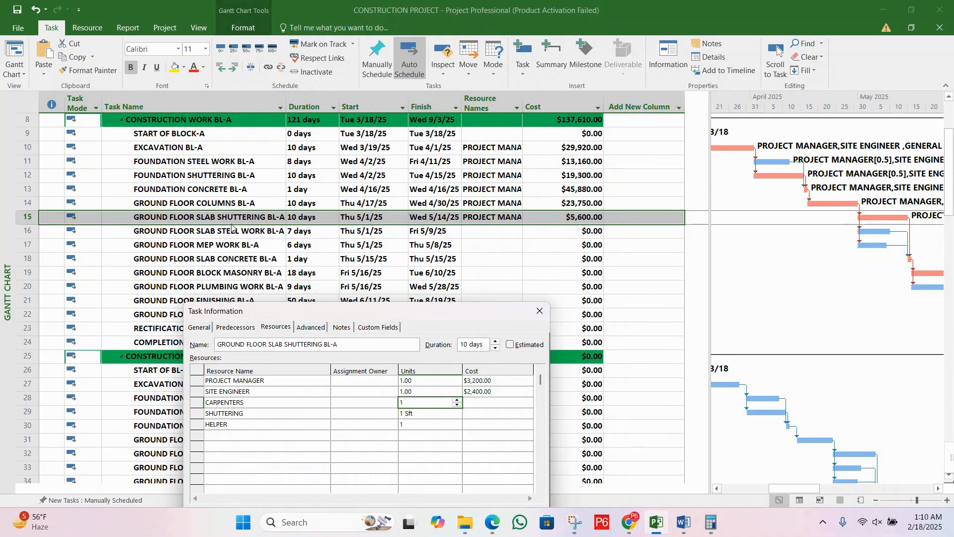
pyautogui.moveTo(350, 312); pyautogui.dragTo(584, 305)
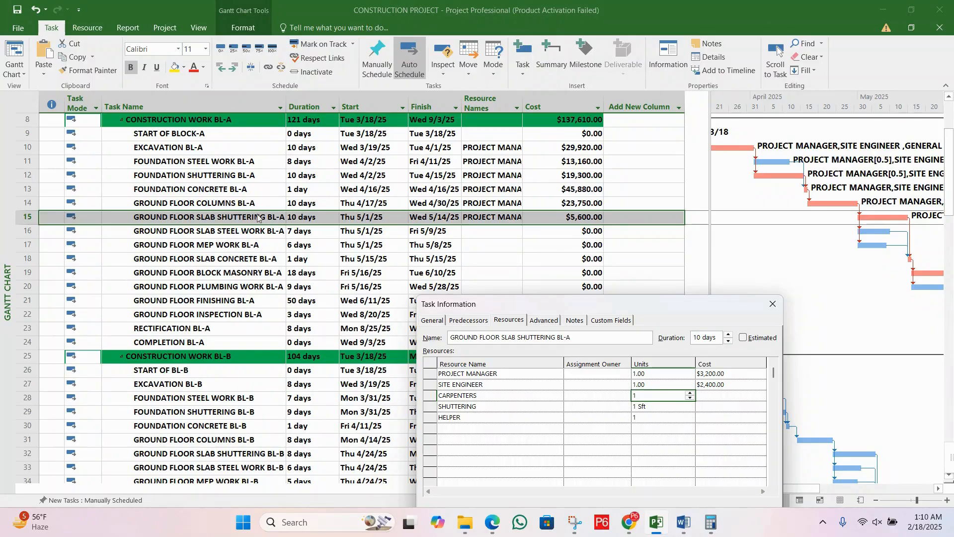
pyautogui.moveTo(521, 306); pyautogui.dragTo(472, 276)
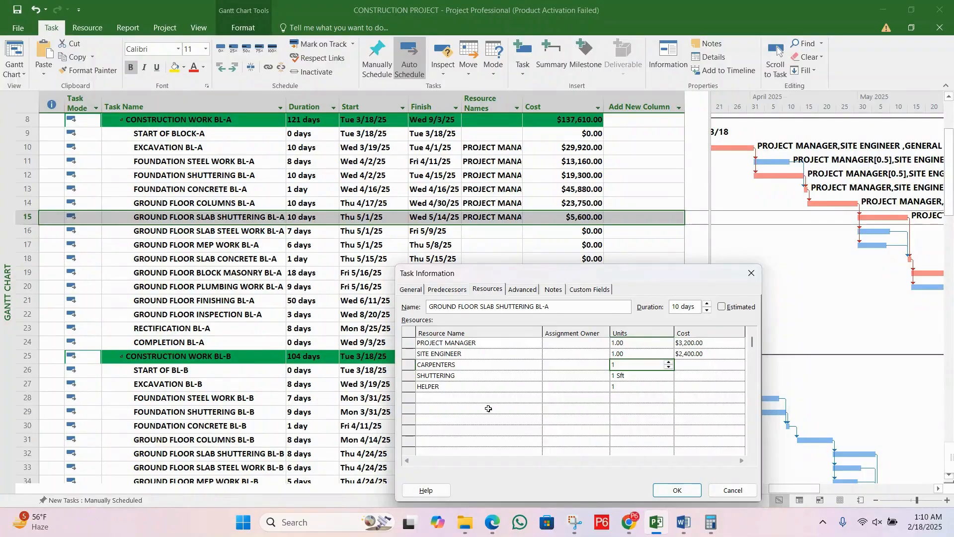
# Step: Set the units of CARPENTERS to 4 and of SHUTTERING to 200 for the ground floor slab shuttering task
pyautogui.click(622, 387)
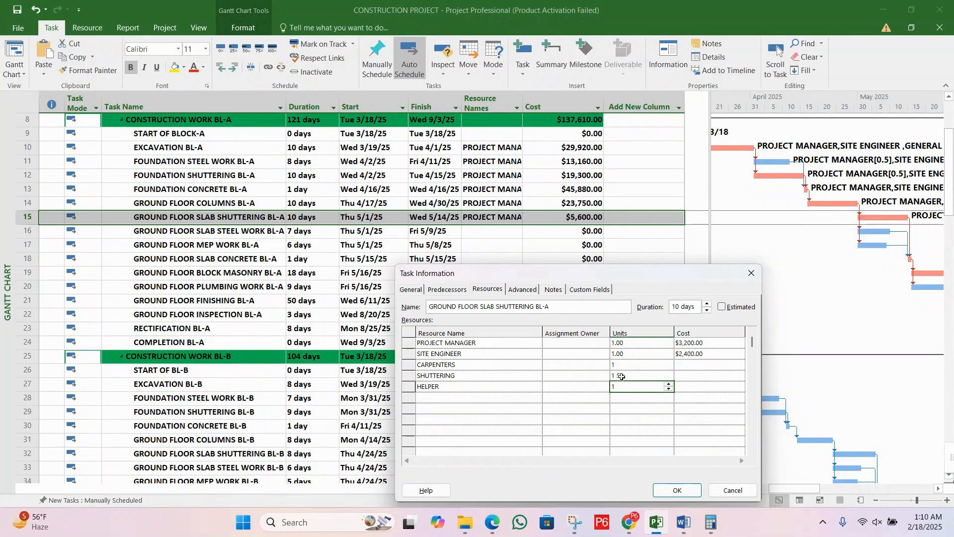
pyautogui.click(625, 362)
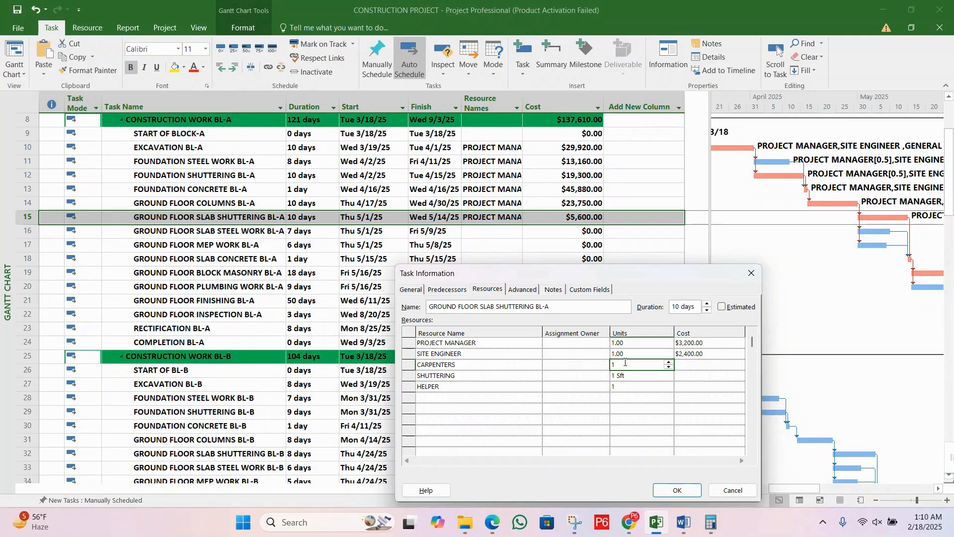
pyautogui.press('BackSpace')
pyautogui.write('4')
pyautogui.click(628, 375)
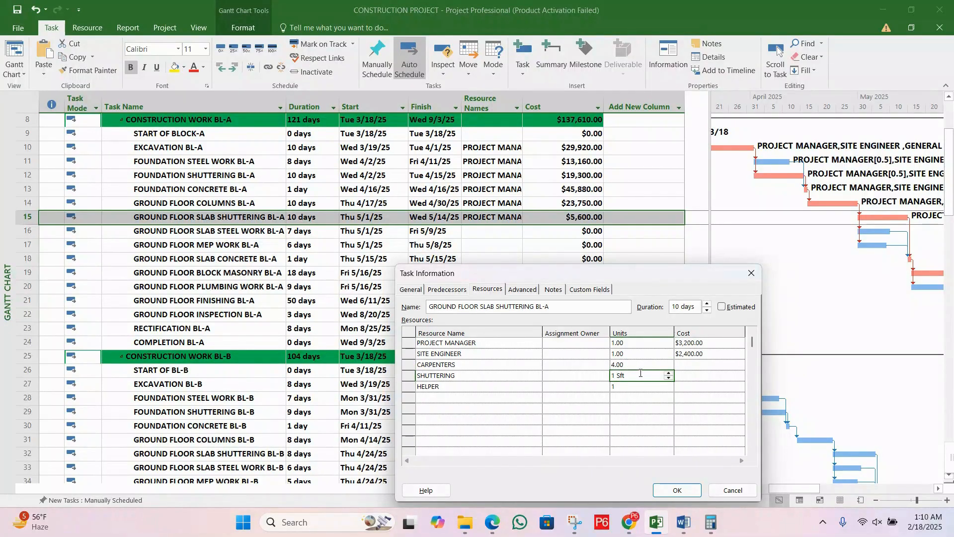
pyautogui.press('BackSpace')
pyautogui.press('BackSpace')
pyautogui.press('BackSpace')
pyautogui.press('BackSpace')
pyautogui.press('BackSpace')
pyautogui.write('200')
# Step: Set the units of HELPER to 4 and apply the slab shuttering resource assignments
pyautogui.click(632, 387)
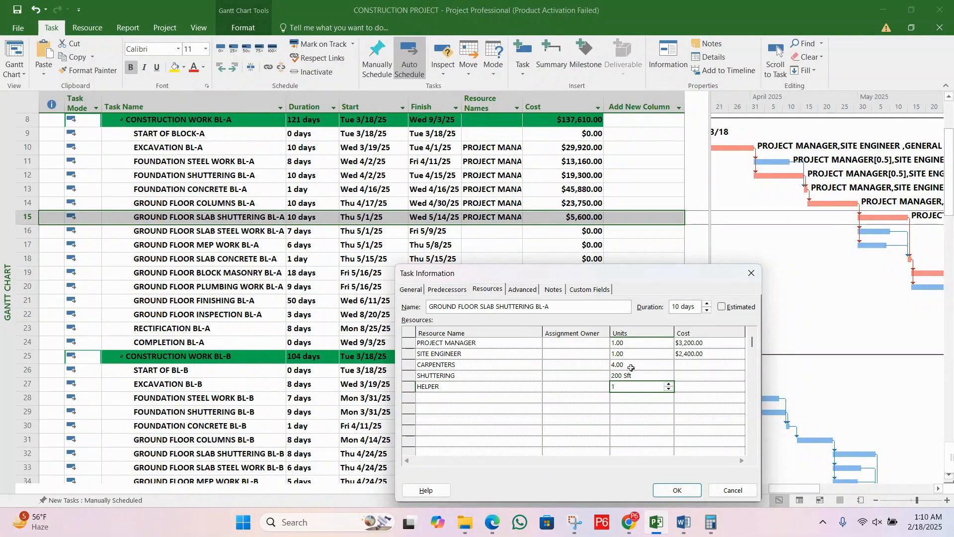
pyautogui.press('BackSpace')
pyautogui.write('4')
pyautogui.click(677, 491)
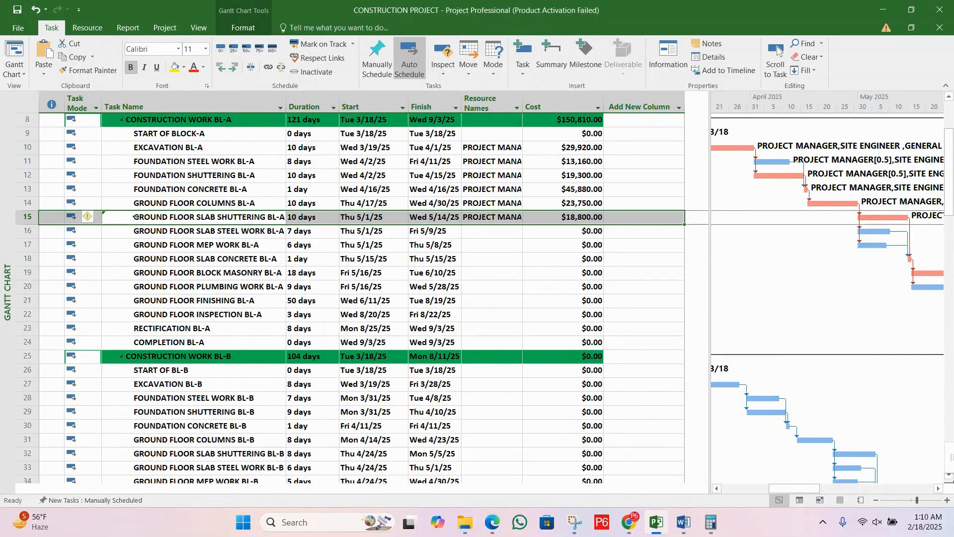
# Step: Examine the options for rescheduling GROUND FLOOR SLAB SHUTTERING BL-A after the added resources, and check its duration
pyautogui.click(97, 219)
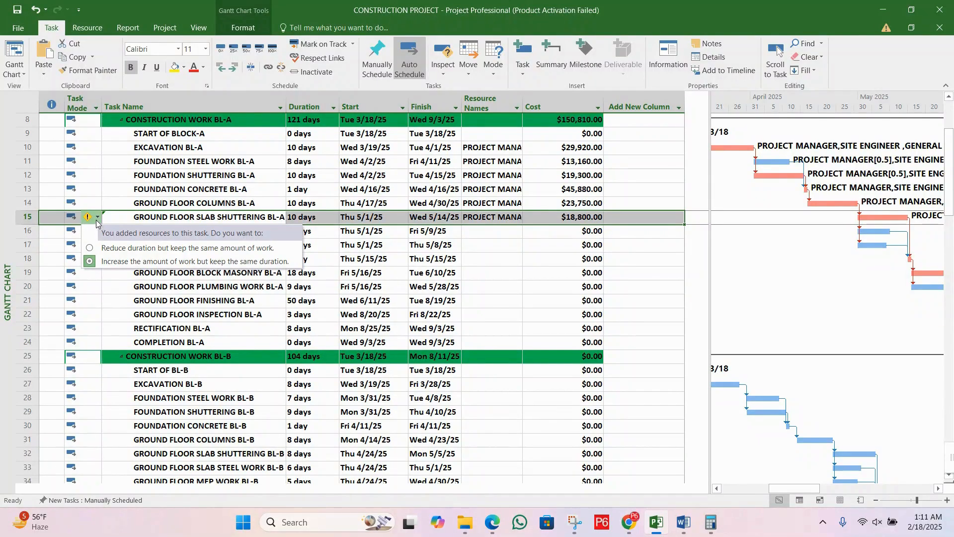
pyautogui.click(97, 220)
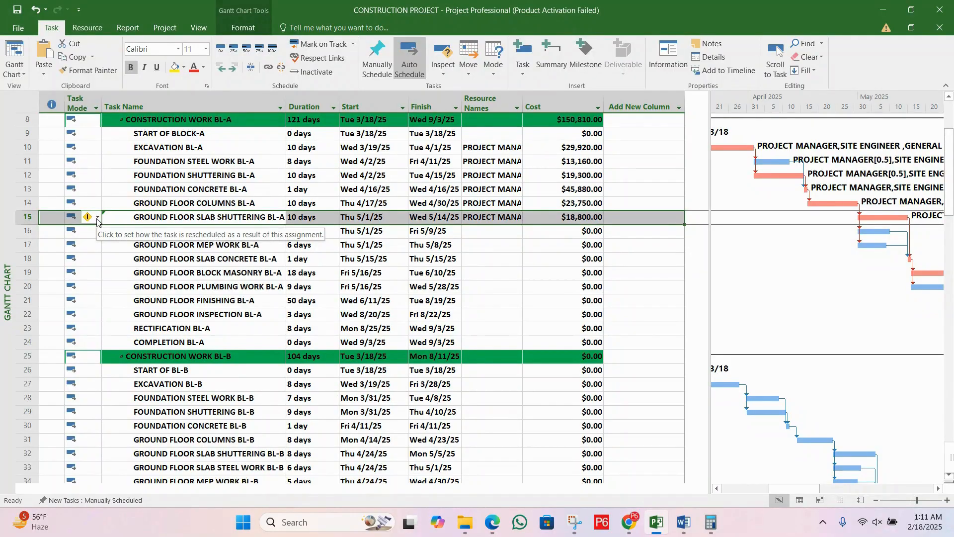
pyautogui.click(98, 220)
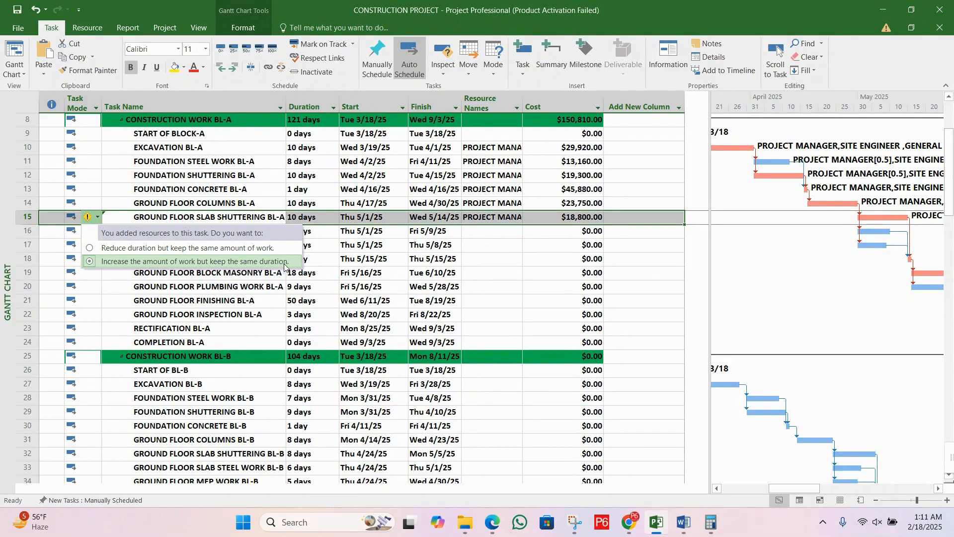
pyautogui.click(391, 251)
pyautogui.click(319, 220)
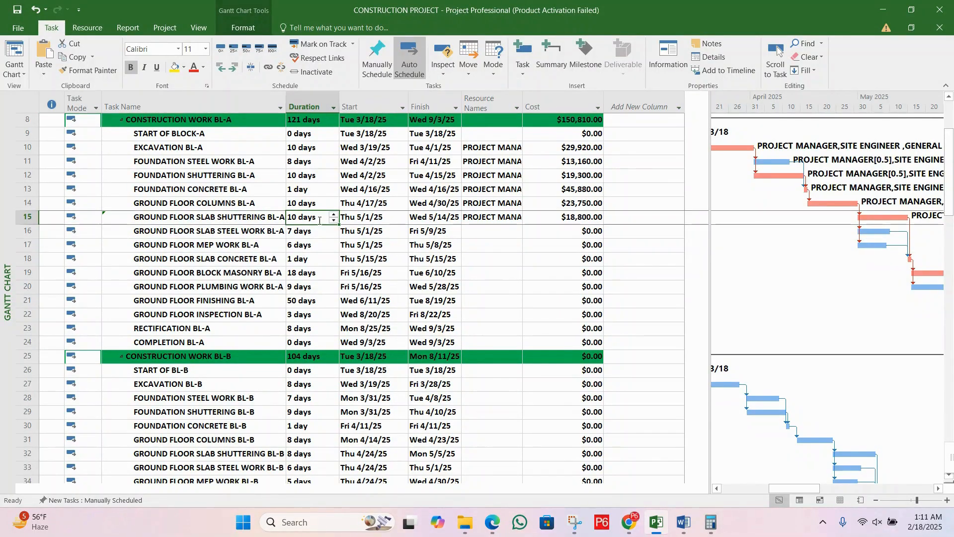
pyautogui.click(309, 234)
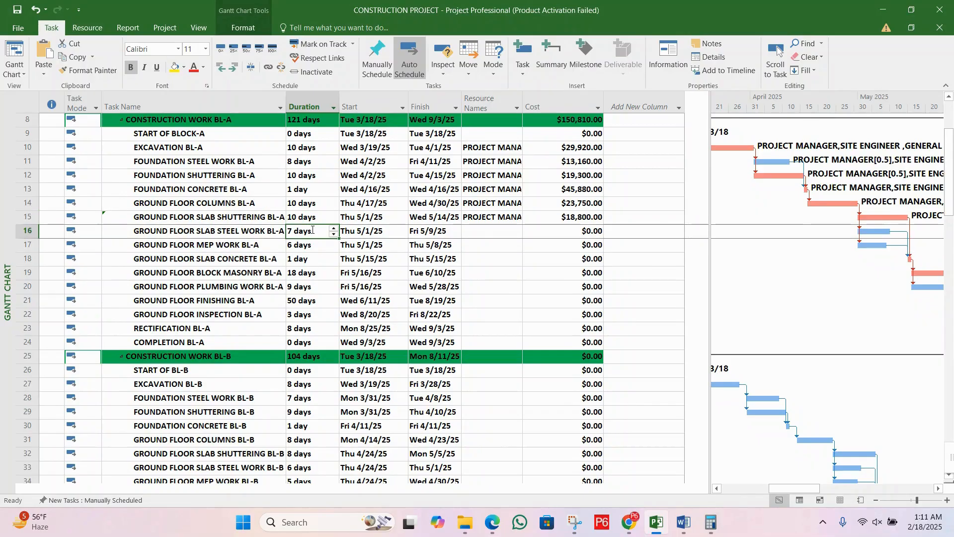
pyautogui.click(235, 231)
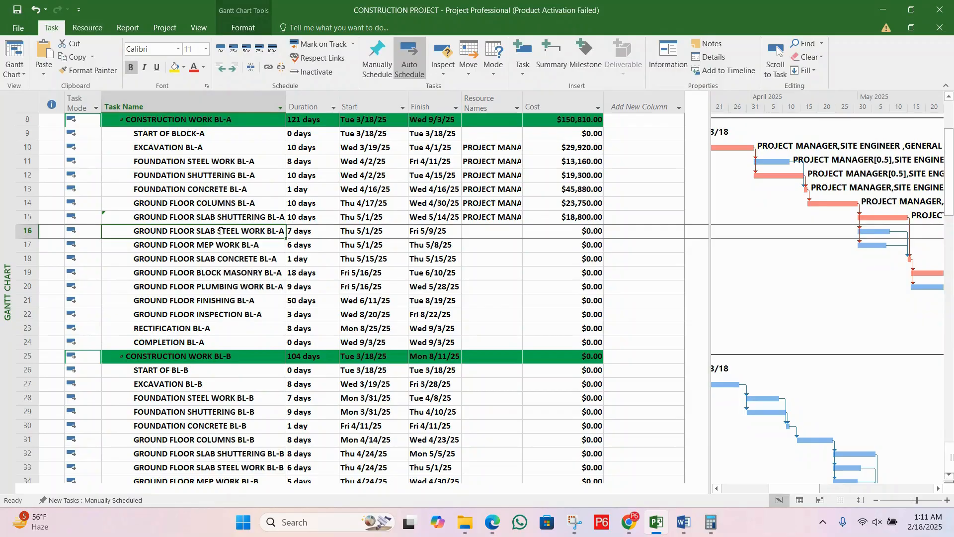
pyautogui.doubleClick(220, 231)
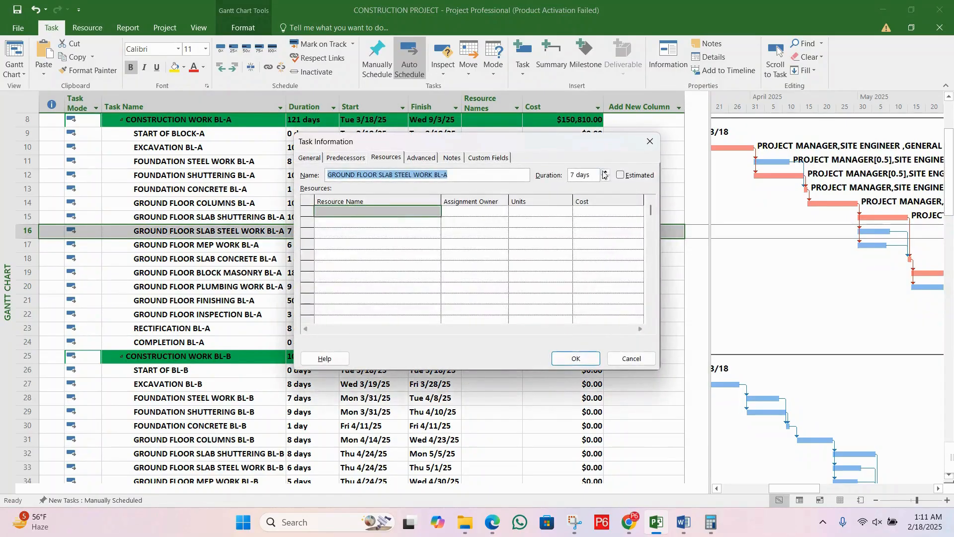
pyautogui.click(649, 144)
# Step: Set the units of PROJECT MANAGER to 0.30 in the resource list of GROUND FLOOR SLAB SHUTTERING BL-A
pyautogui.click(252, 221)
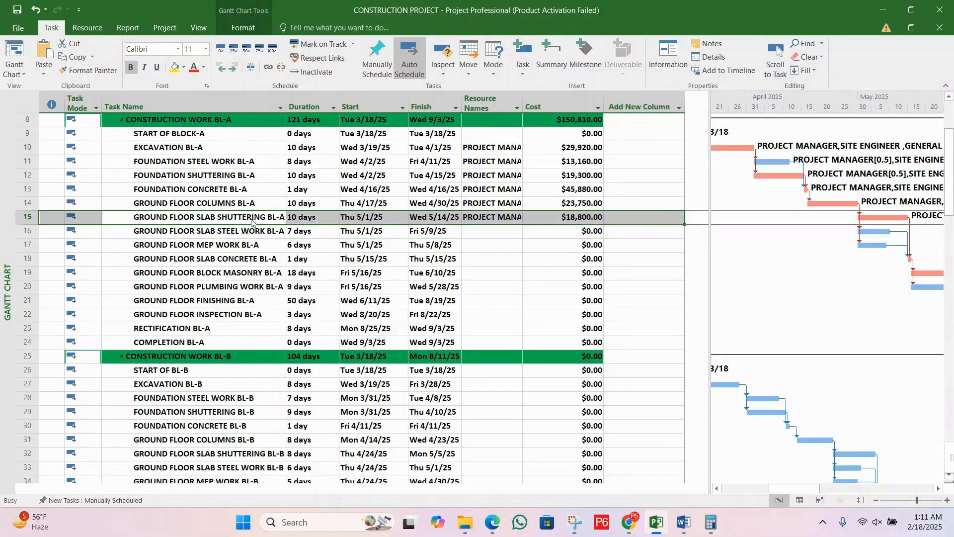
pyautogui.doubleClick(252, 221)
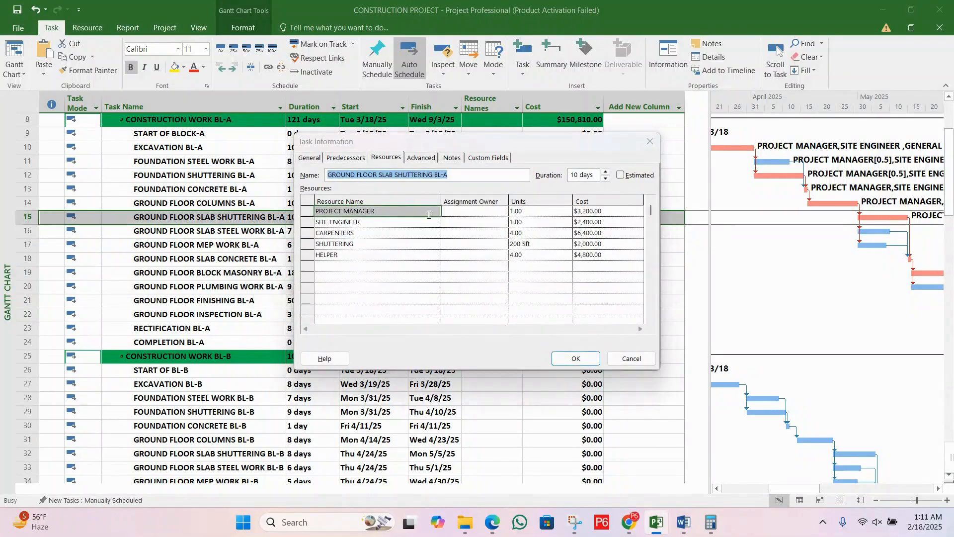
pyautogui.click(568, 215)
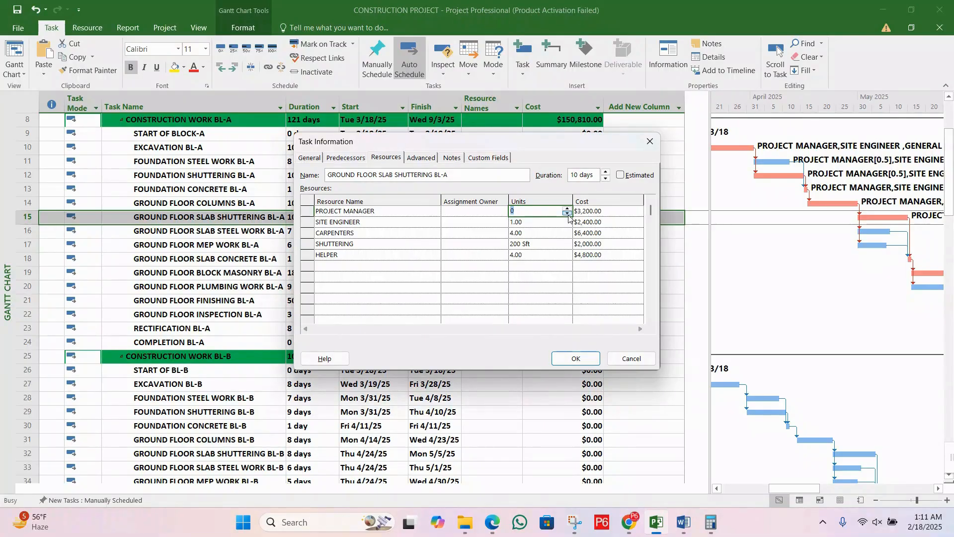
pyautogui.click(567, 209)
pyautogui.click(533, 214)
pyautogui.press('BackSpace')
pyautogui.click(534, 218)
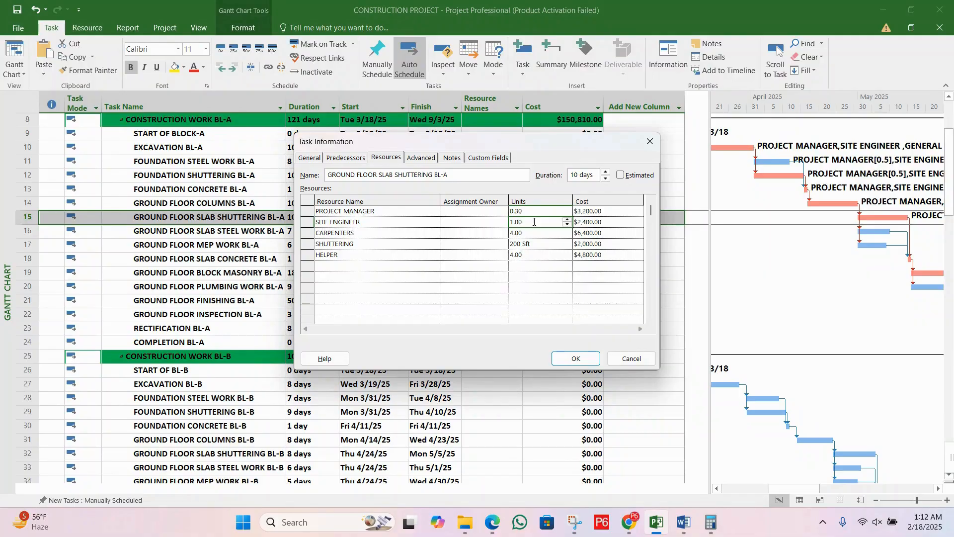
# Step: Set the units of SITE ENGINEER to 0.30 for GROUND FLOOR SLAB SHUTTERING BL-A and apply the resource changes
pyautogui.click(568, 226)
pyautogui.write('0.')
pyautogui.write('3')
pyautogui.click(544, 237)
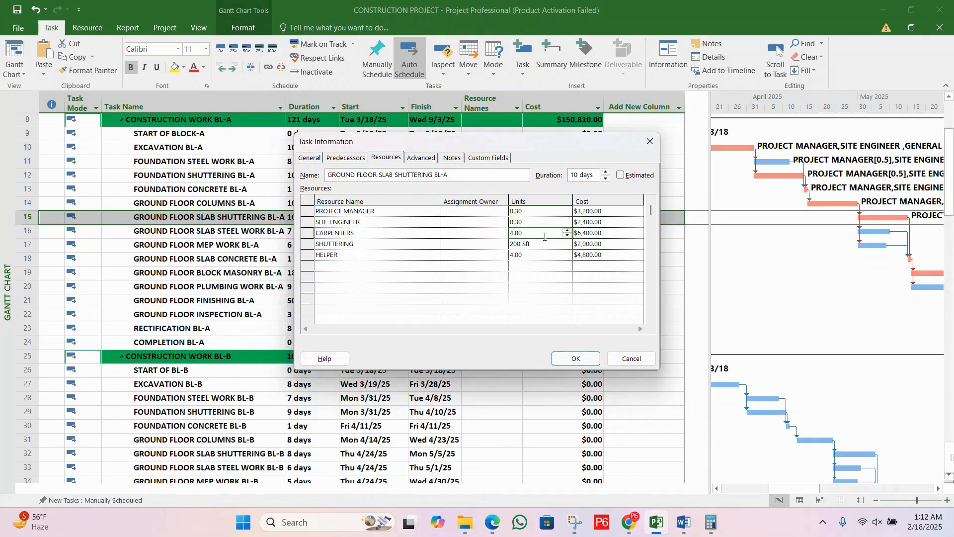
pyautogui.click(547, 245)
pyautogui.click(547, 259)
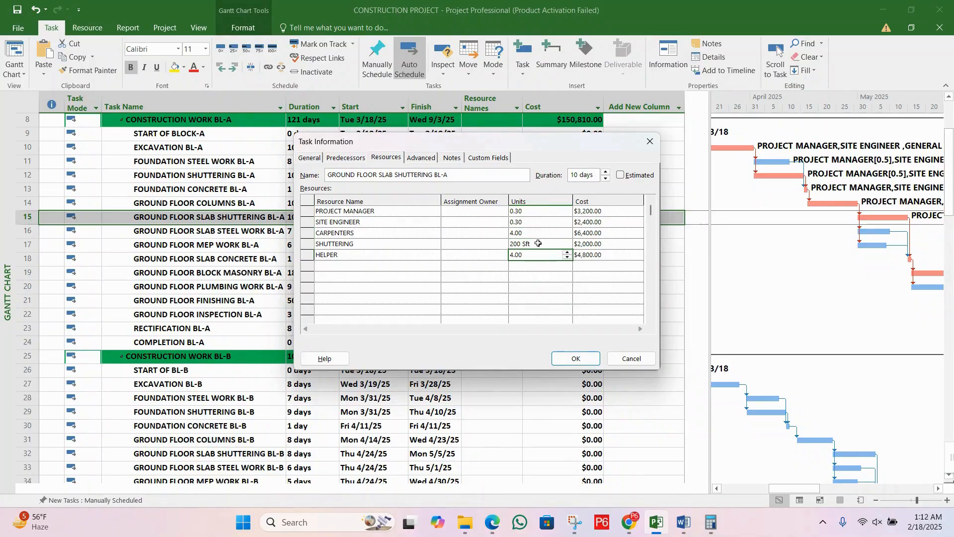
pyautogui.click(540, 235)
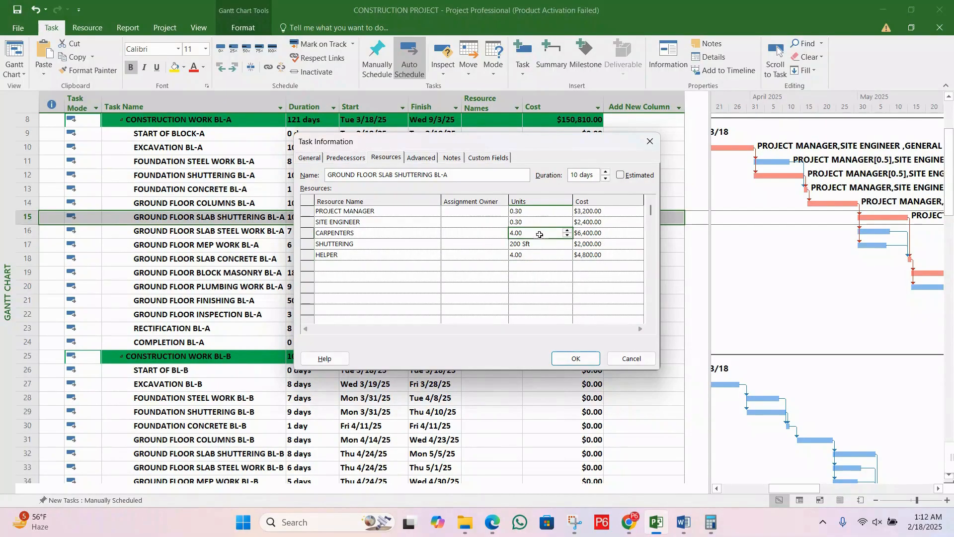
pyautogui.click(583, 358)
# Step: Resolve the units change on GROUND FLOOR SLAB SHUTTERING BL-A by changing the amount of work but keeping the duration the same
pyautogui.click(264, 233)
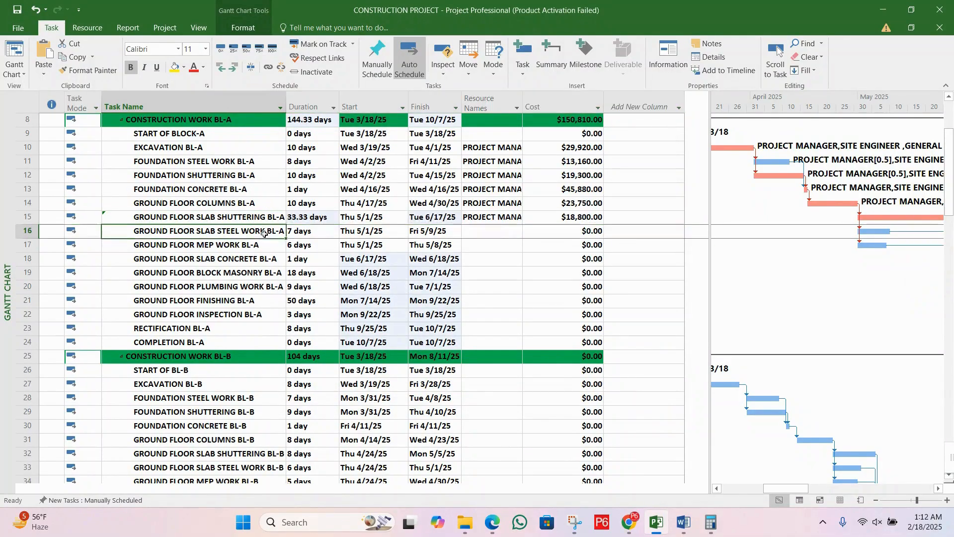
pyautogui.click(266, 214)
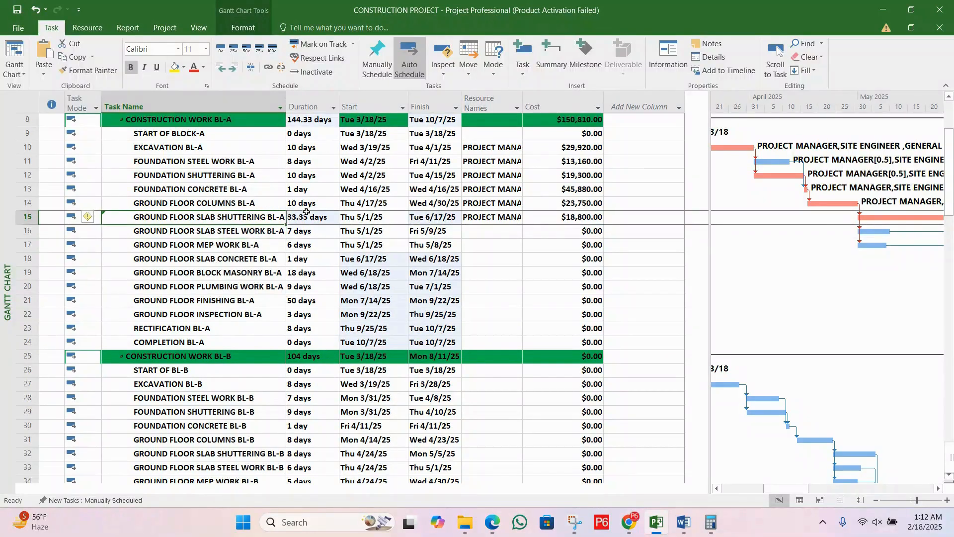
pyautogui.click(329, 215)
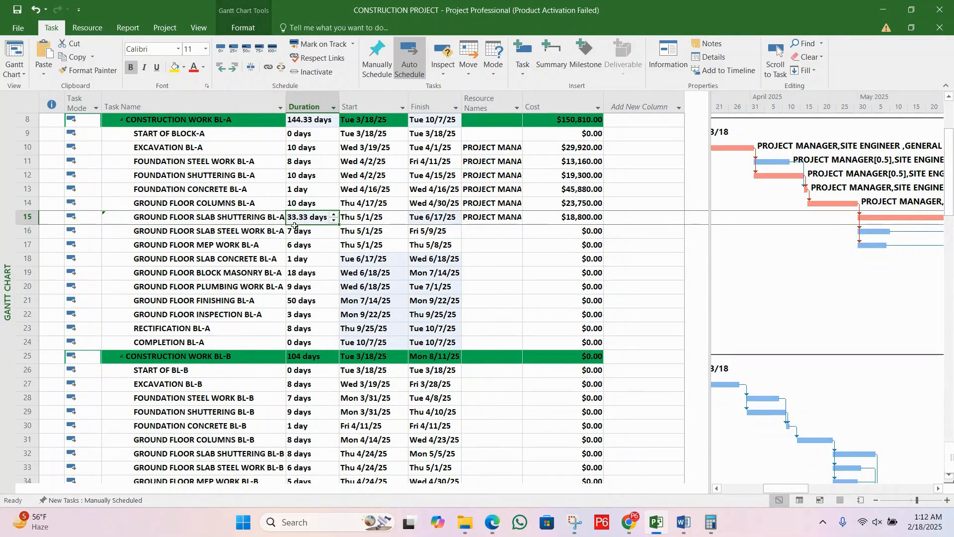
pyautogui.click(389, 235)
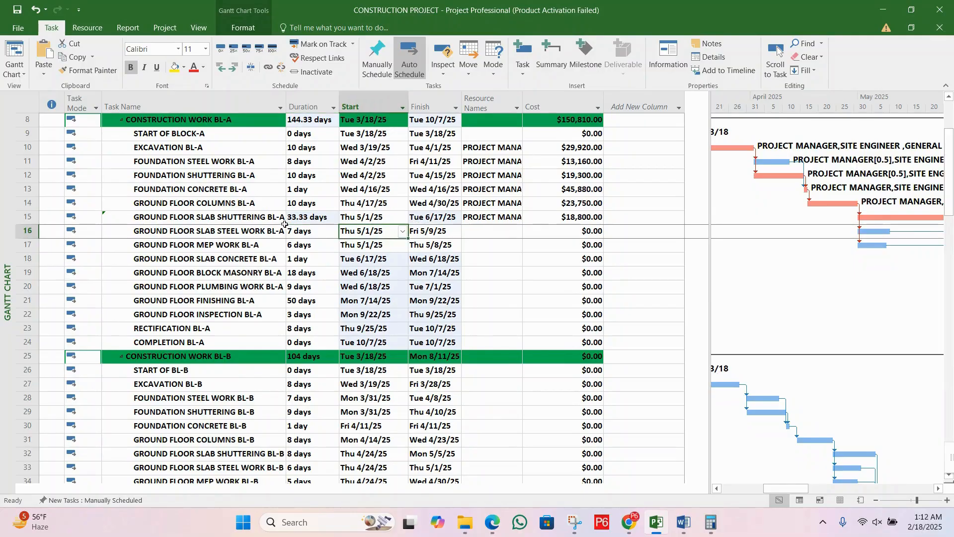
pyautogui.click(298, 218)
pyautogui.click(243, 218)
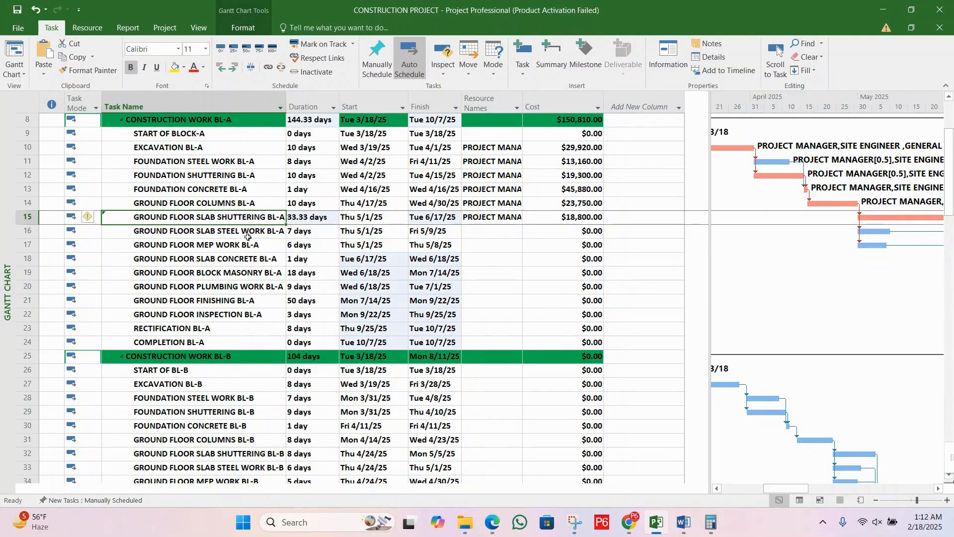
pyautogui.click(96, 218)
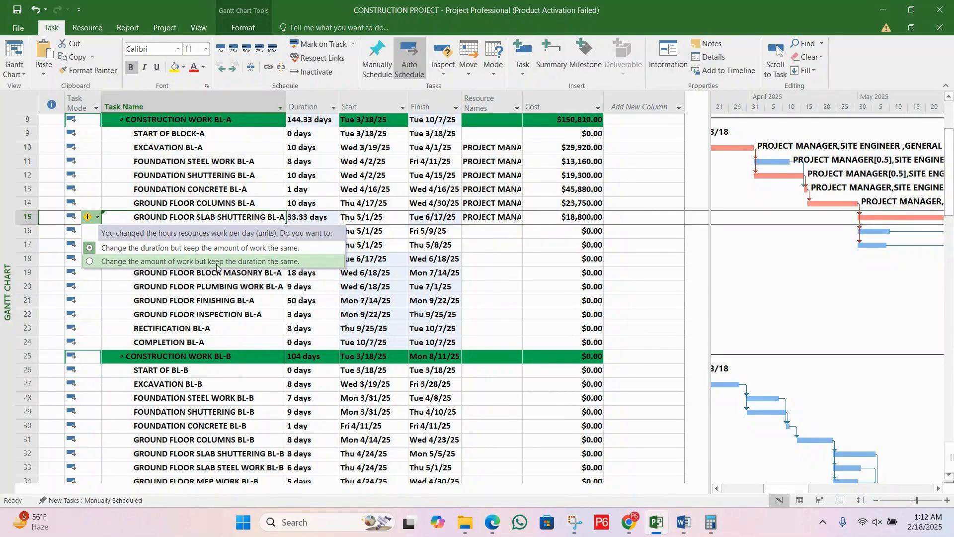
pyautogui.click(276, 262)
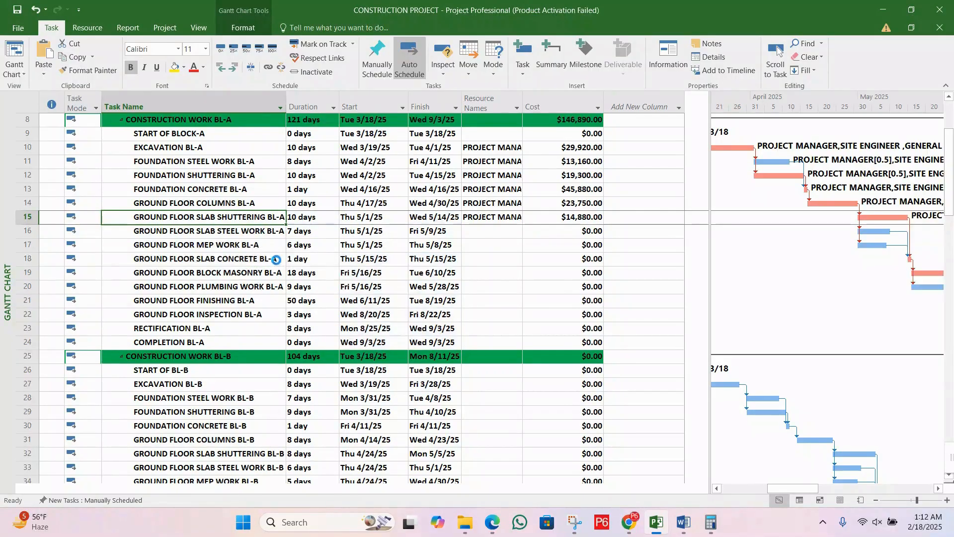
pyautogui.click(311, 218)
pyautogui.click(311, 231)
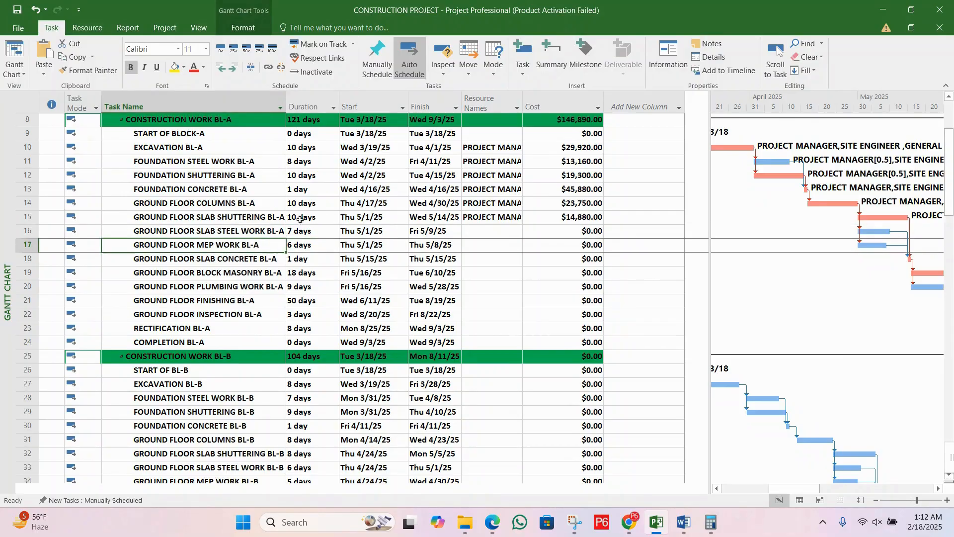
# Step: Assign PROJECT MANAGER with 0.30 units to the task GROUND FLOOR SLAB STEEL WORK BL-A
pyautogui.click(240, 232)
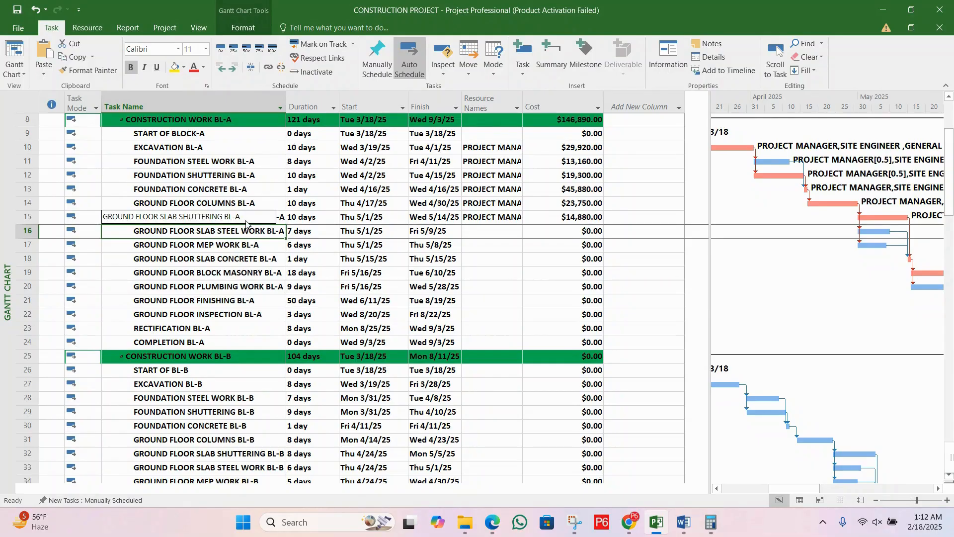
pyautogui.click(258, 246)
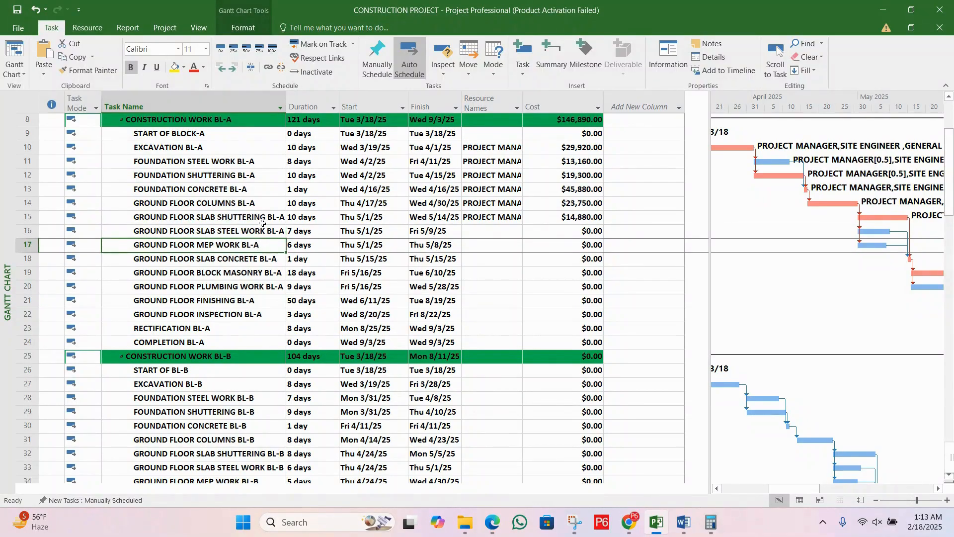
pyautogui.doubleClick(263, 232)
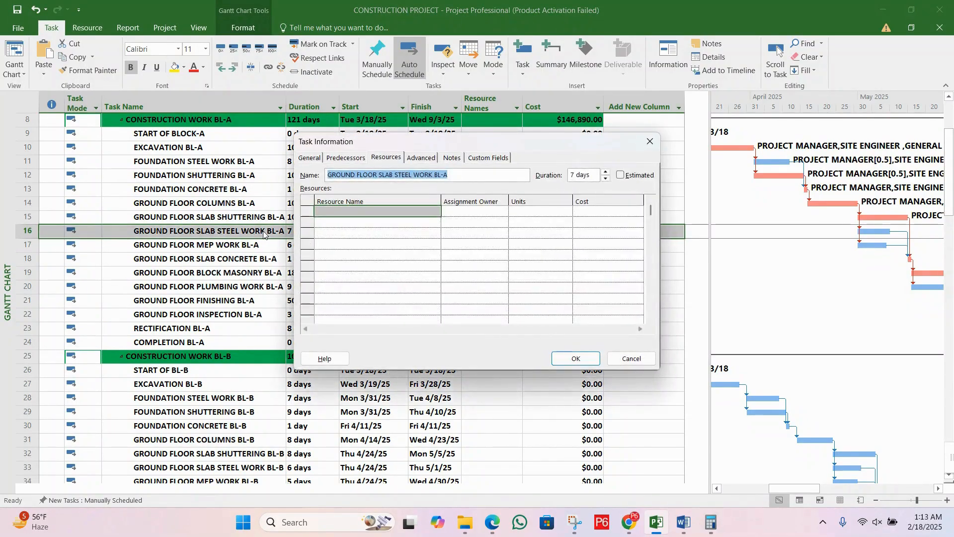
pyautogui.moveTo(434, 139); pyautogui.dragTo(606, 173)
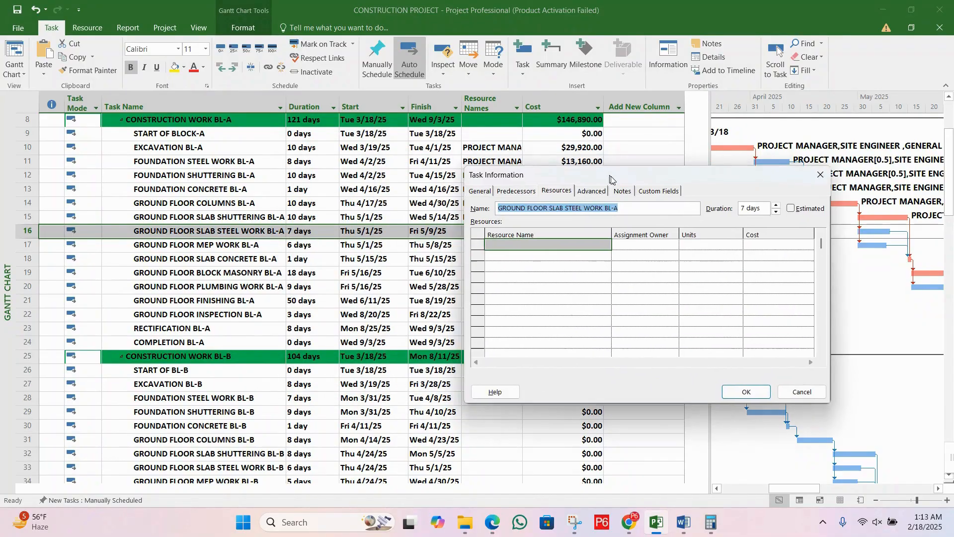
pyautogui.click(587, 247)
pyautogui.write('P')
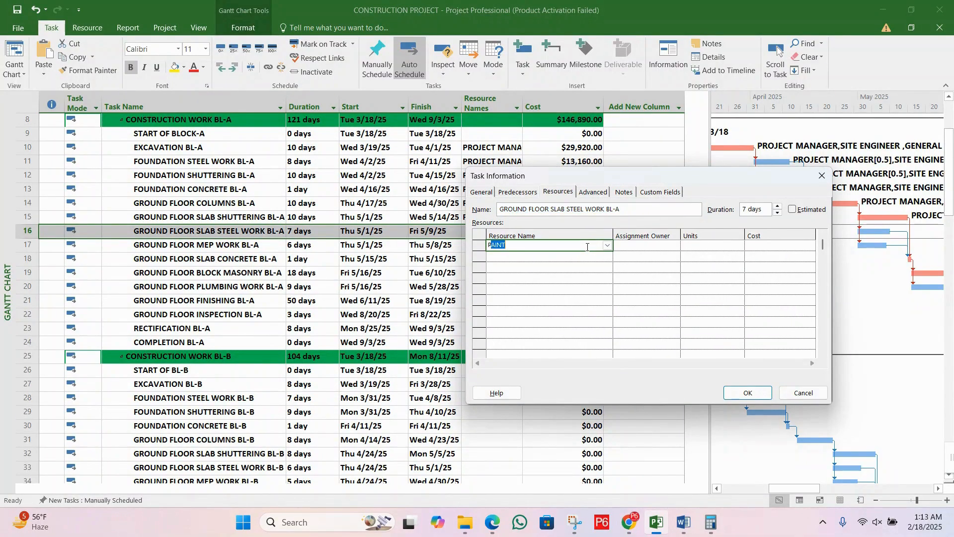
pyautogui.write('R')
pyautogui.click(660, 246)
pyautogui.click(697, 245)
pyautogui.click(740, 247)
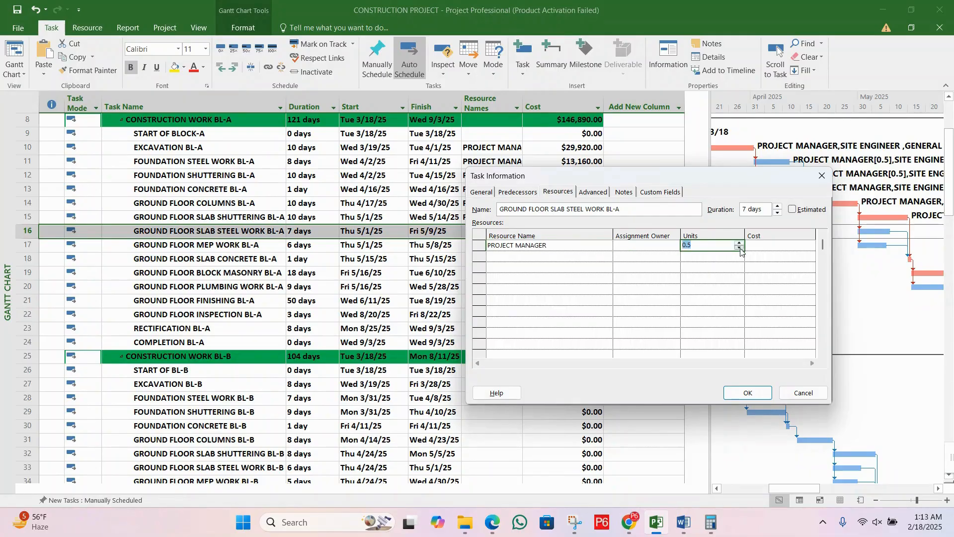
pyautogui.click(739, 247)
pyautogui.click(738, 242)
pyautogui.click(730, 244)
pyautogui.press('BackSpace')
pyautogui.write('3')
pyautogui.press('Return')
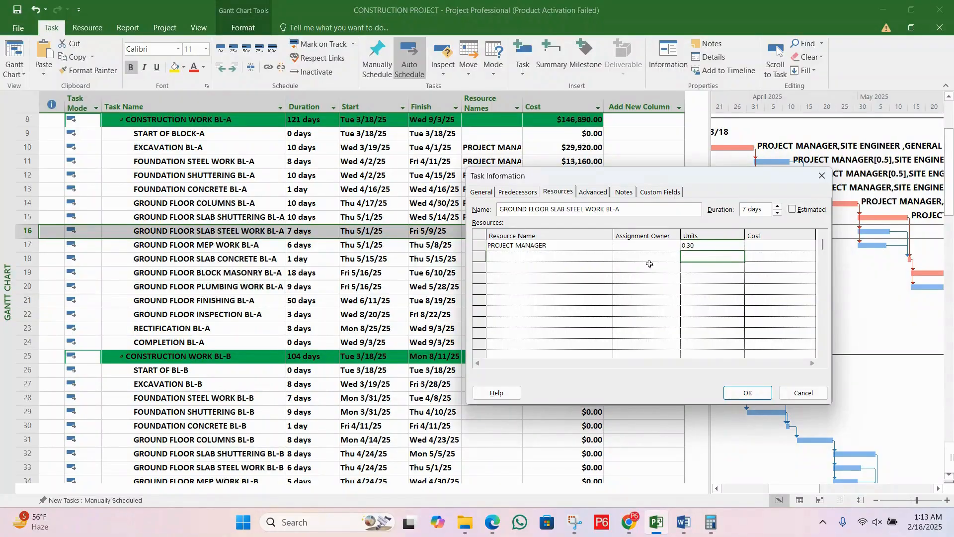
# Step: Add SITE ENGINEER with 0.30 units to the resources of GROUND FLOOR SLAB STEEL WORK BL-A
pyautogui.click(595, 258)
pyautogui.write('SITE ENGINEER')
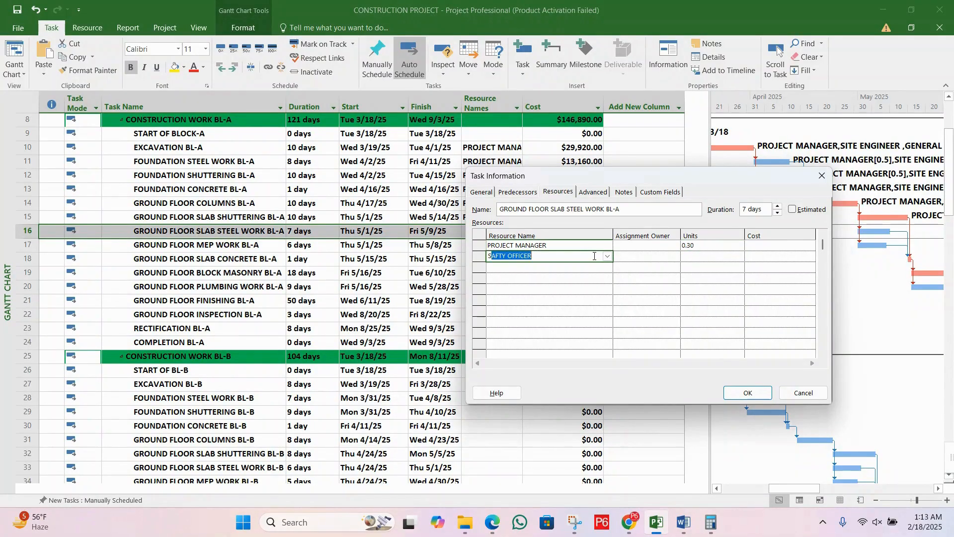
pyautogui.click(704, 256)
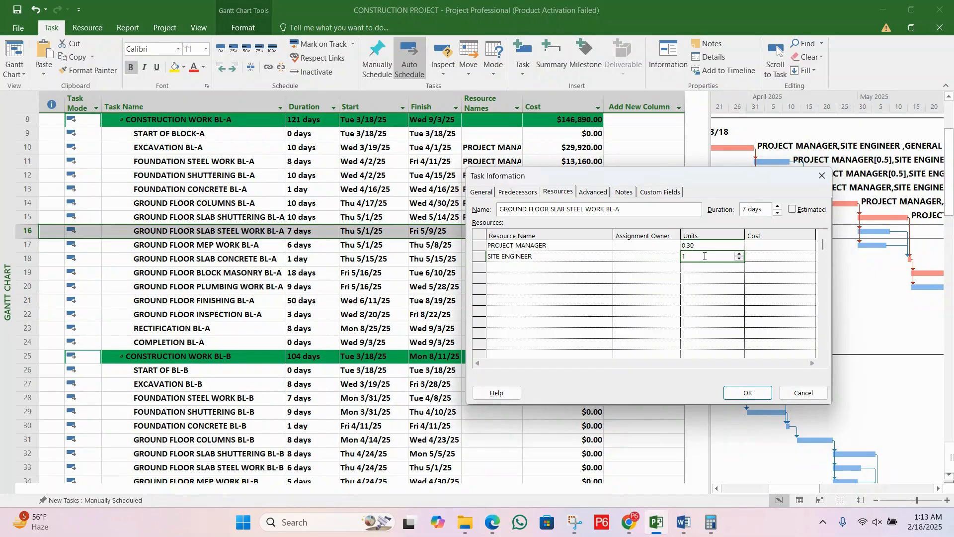
pyautogui.doubleClick(718, 260)
pyautogui.write('0.5')
pyautogui.press('BackSpace')
pyautogui.write('3')
pyautogui.press('Return')
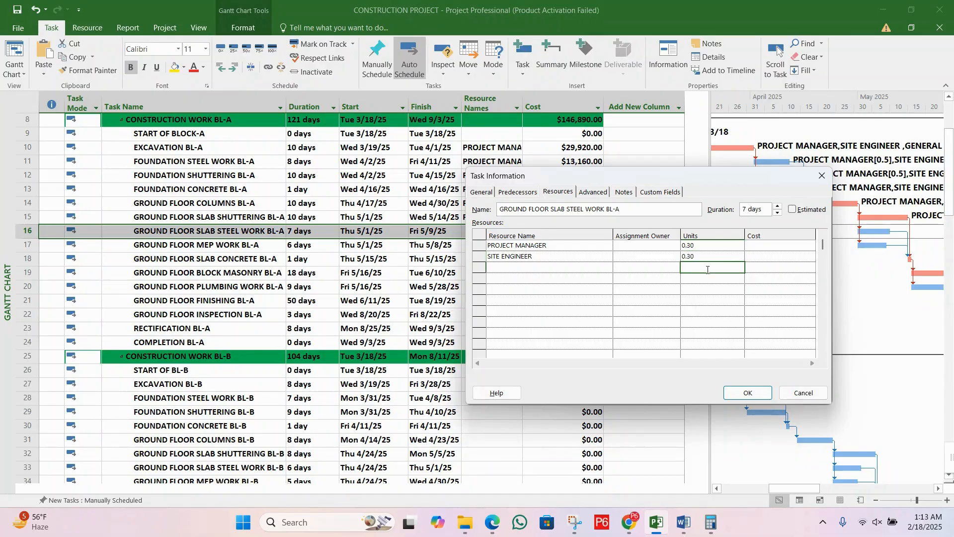
# Step: Add FOREMEN with 0.30 units to the resources of the ground floor slab steel work task
pyautogui.click(574, 267)
pyautogui.write('FOREMEN')
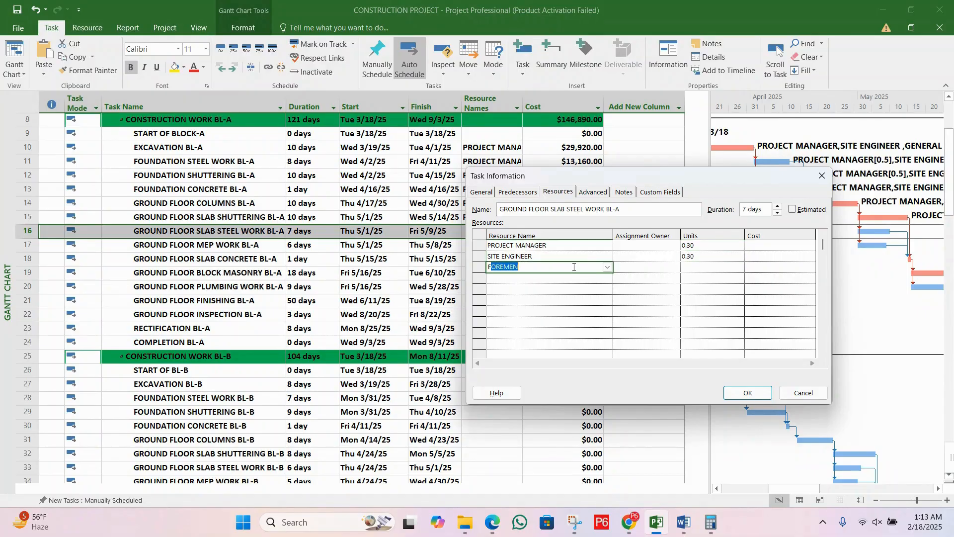
pyautogui.press('Tab')
pyautogui.press('Tab')
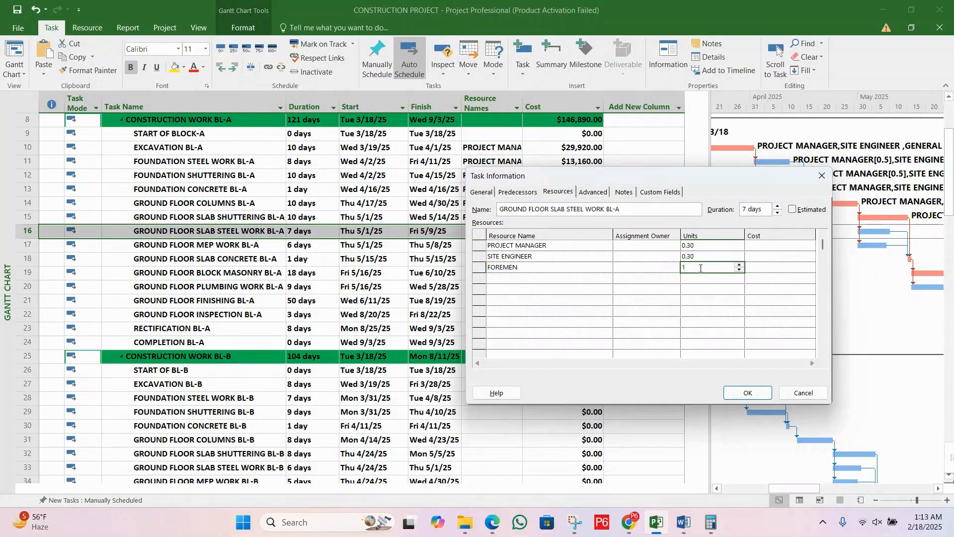
pyautogui.doubleClick(739, 268)
pyautogui.write('0.5')
pyautogui.press('BackSpace')
pyautogui.write('3')
pyautogui.press('Return')
# Step: Add the material STEEL with 2 Tons to the slab steel work task's resource list
pyautogui.click(556, 280)
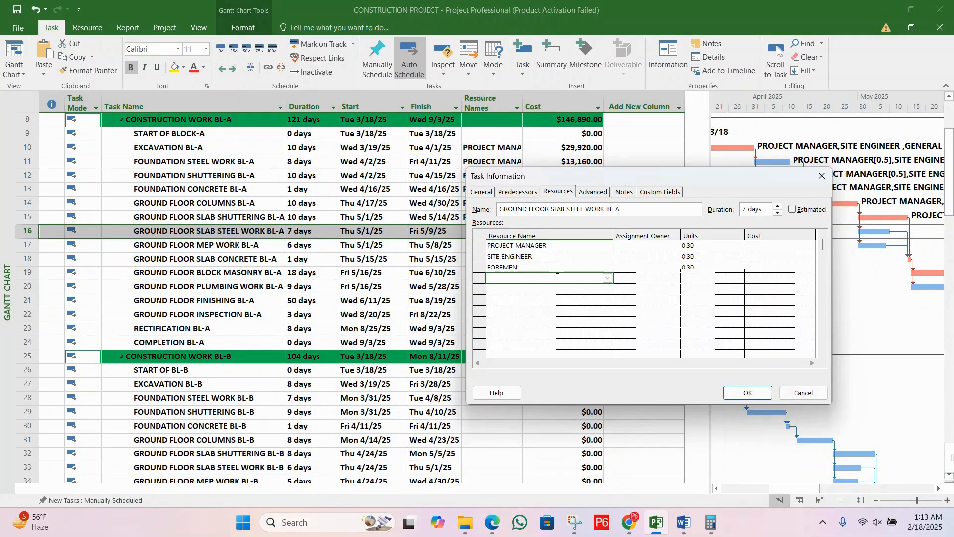
pyautogui.write('STEEL')
pyautogui.click(692, 279)
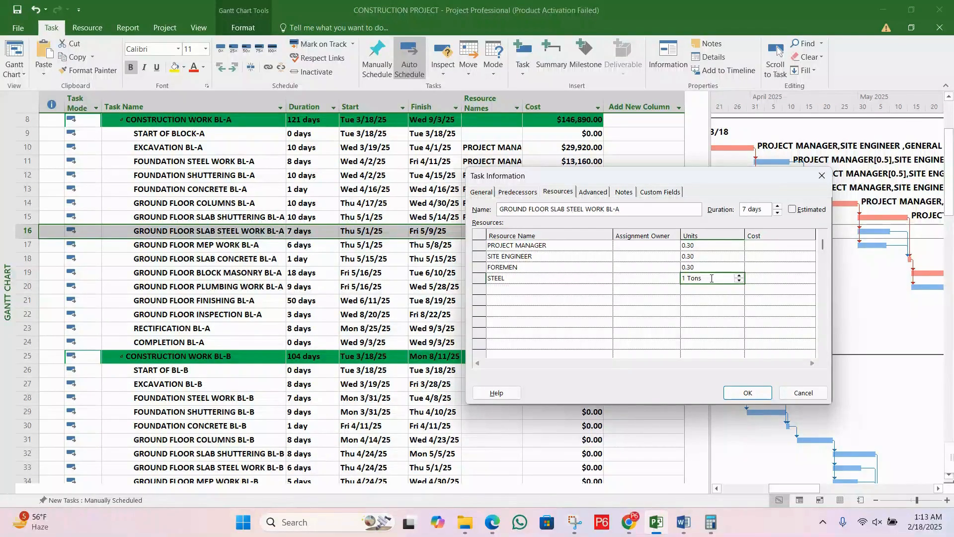
pyautogui.click(739, 275)
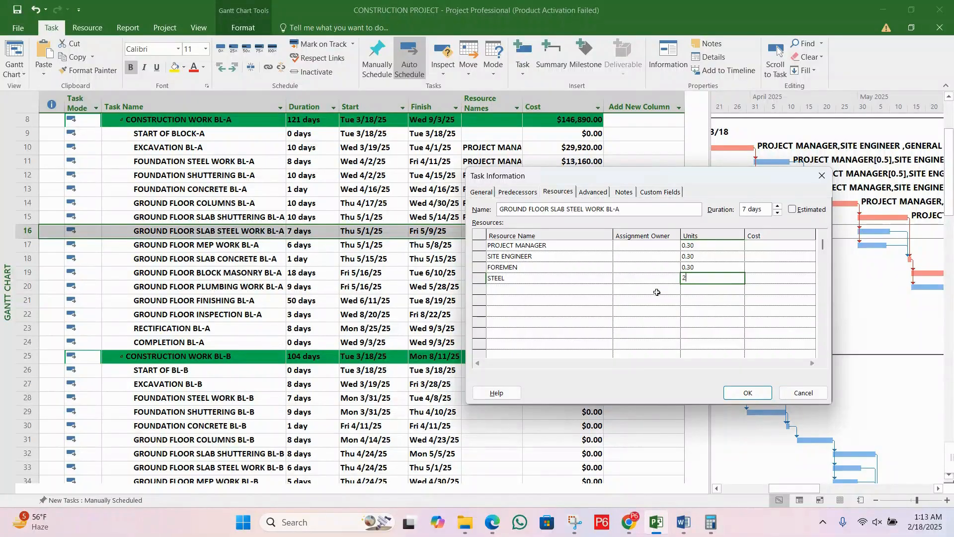
pyautogui.click(584, 290)
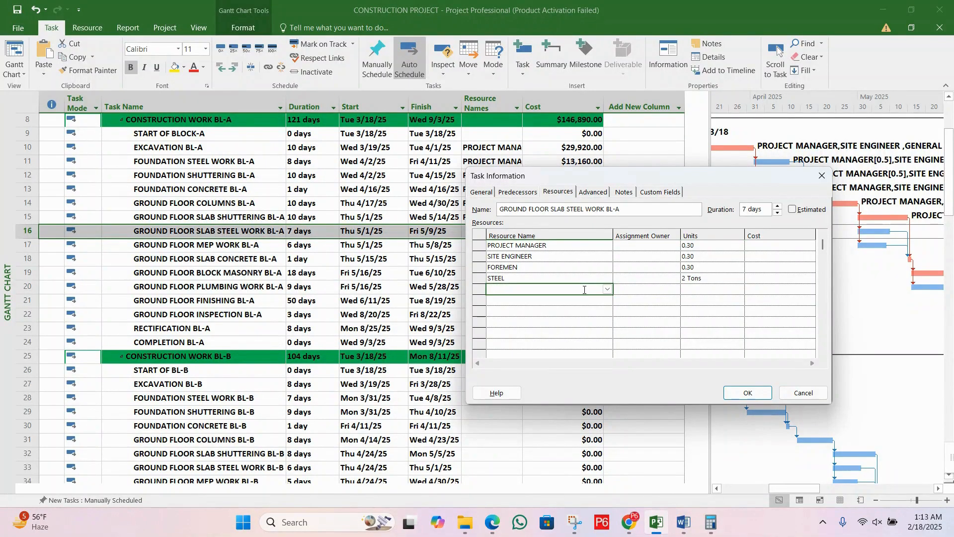
pyautogui.write('SEEL FIXER')
pyautogui.press('Return')
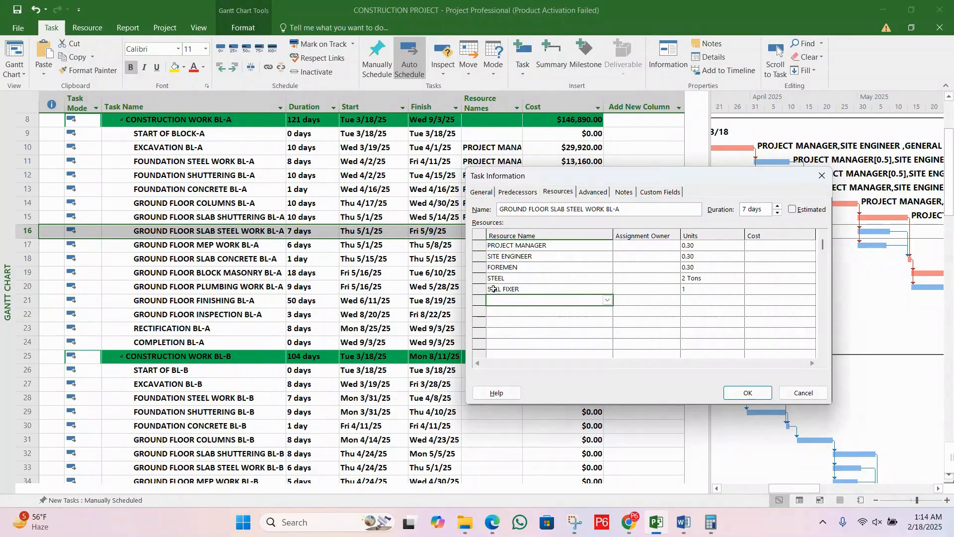
# Step: Enter STEEL FIXER as the resource name in the row below STEEL for the slab steel work task
pyautogui.click(514, 291)
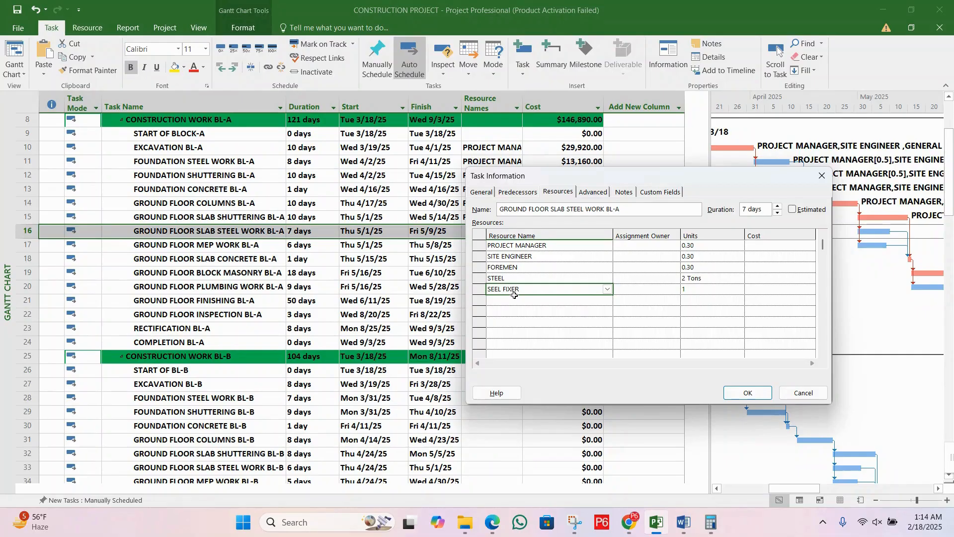
pyautogui.click(608, 289)
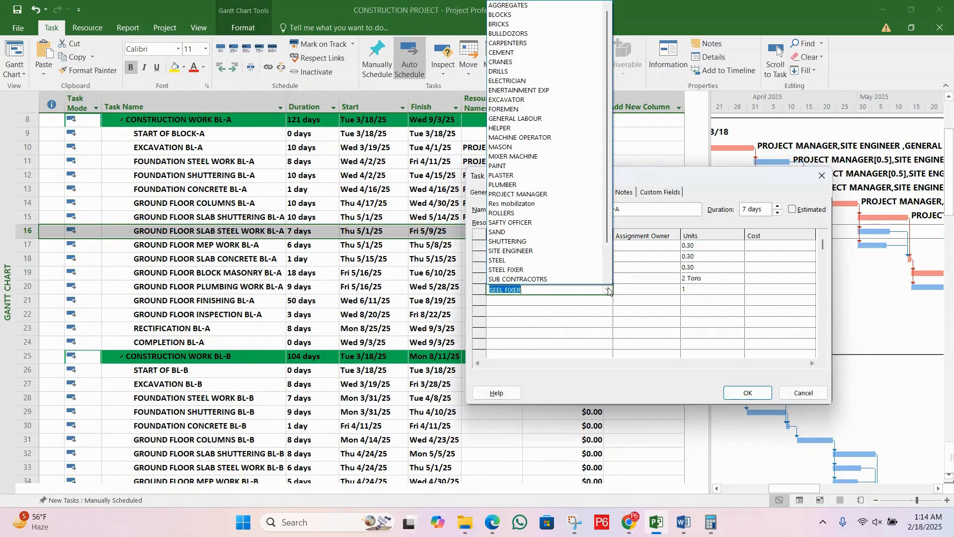
pyautogui.scroll(-2, 578, 241)
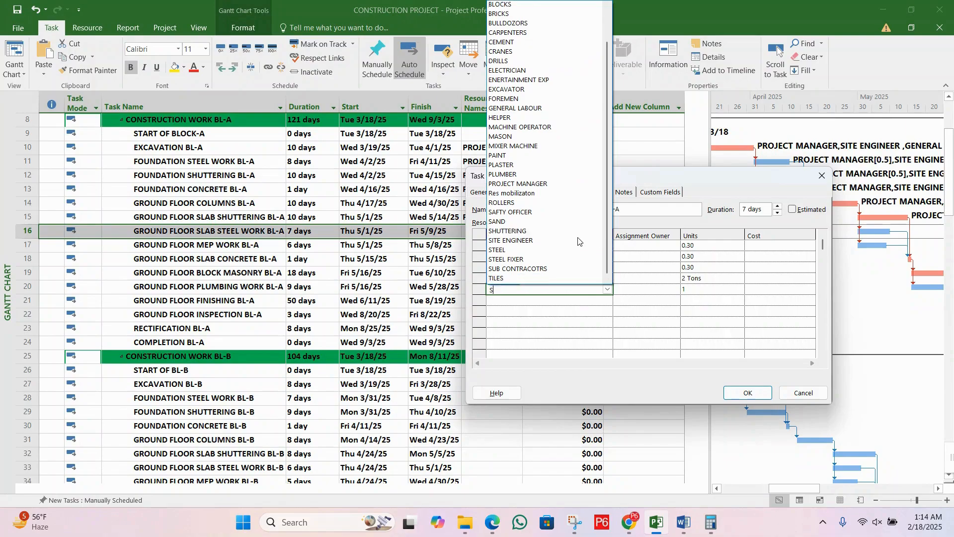
pyautogui.write('S')
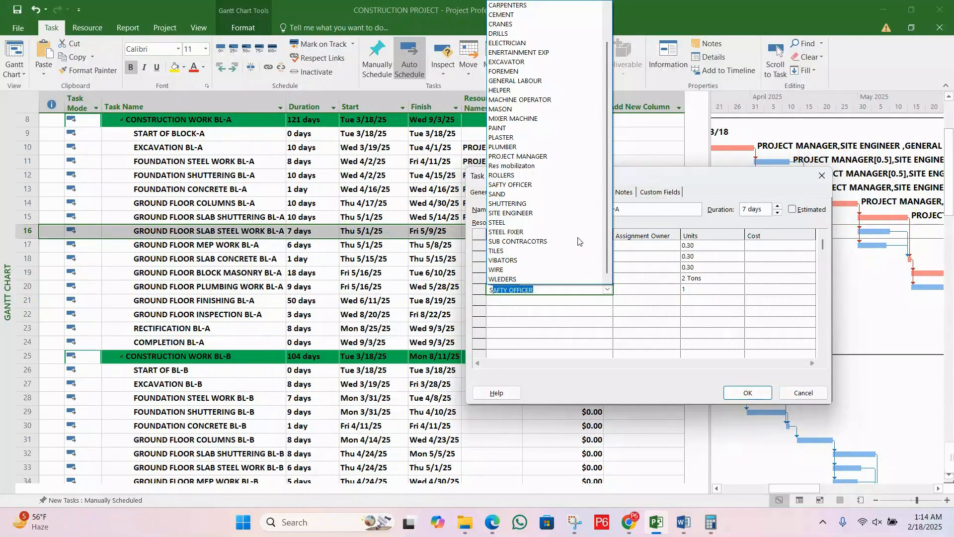
pyautogui.write('TEEL')
pyautogui.press('Return')
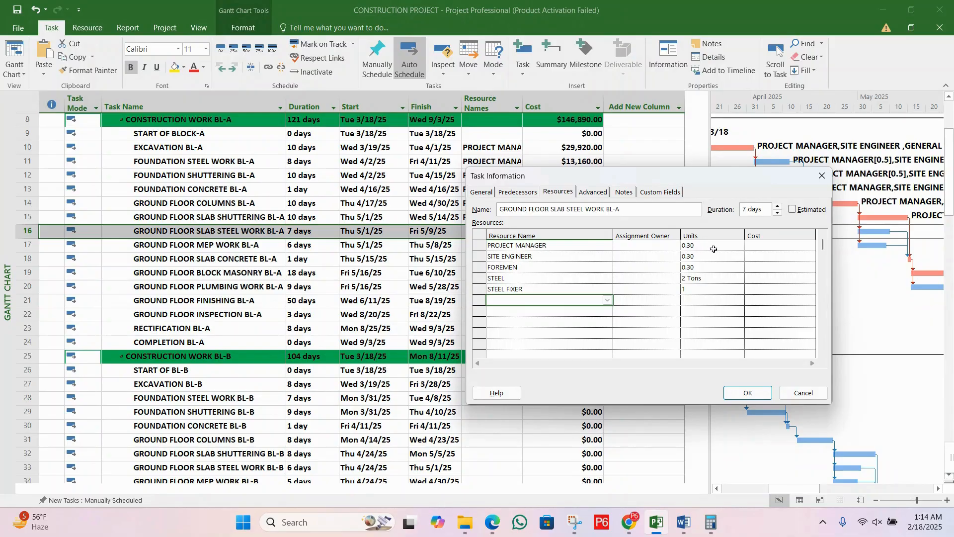
# Step: Set the units of STEEL FIXER to 3 for GROUND FLOOR SLAB STEEL WORK BL-A
pyautogui.click(723, 287)
pyautogui.write('3')
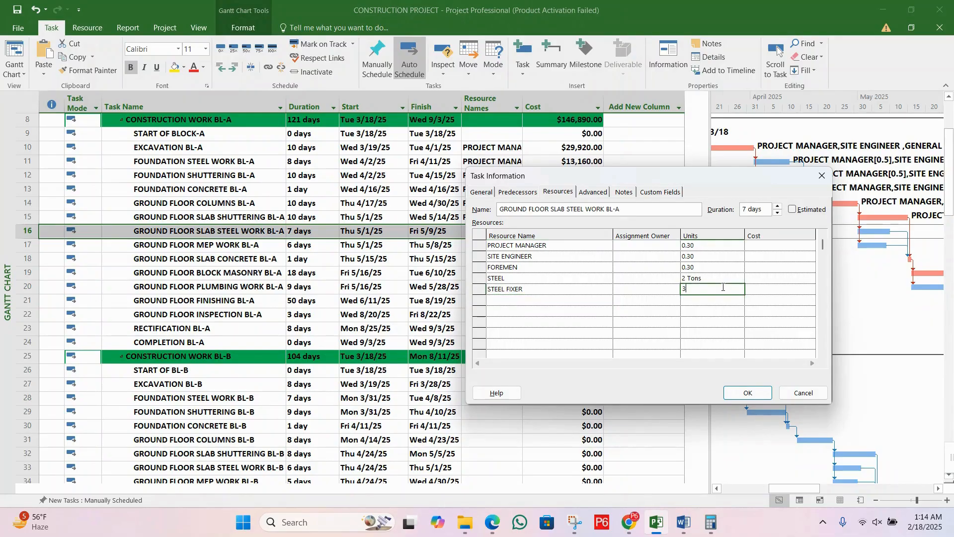
pyautogui.click(712, 304)
pyautogui.click(646, 300)
pyautogui.click(642, 288)
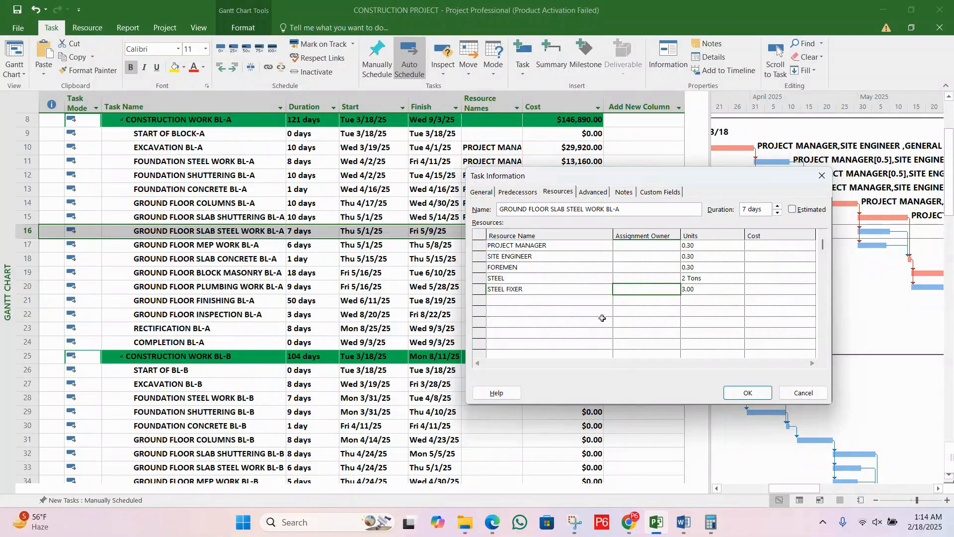
# Step: Accept the slab steel work task's resources and open the task information for GROUND FLOOR MEP WORK BL-A
pyautogui.click(737, 394)
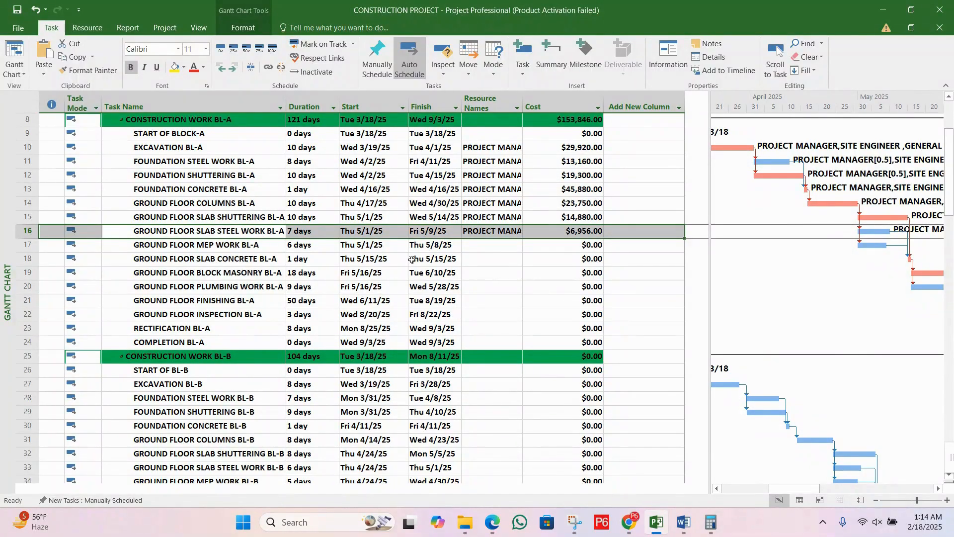
pyautogui.click(250, 244)
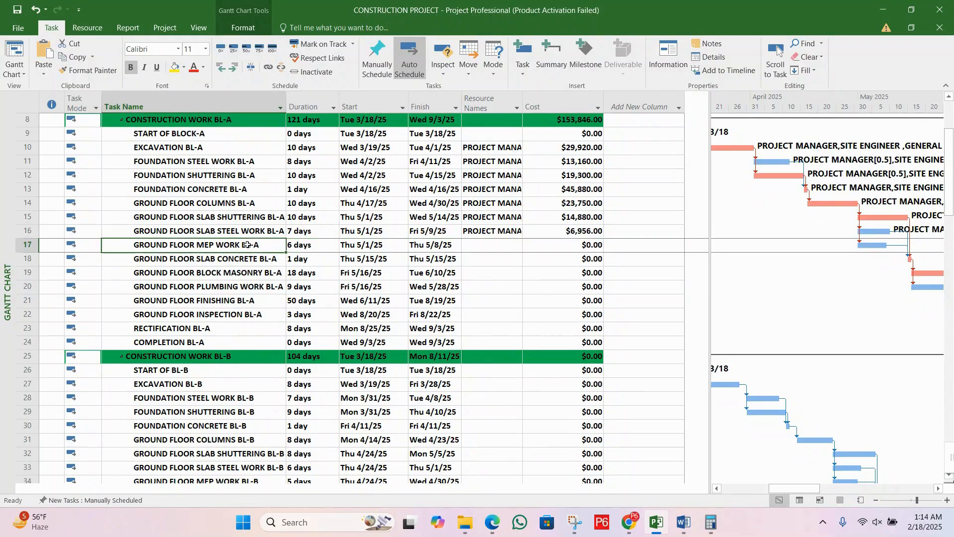
pyautogui.doubleClick(207, 249)
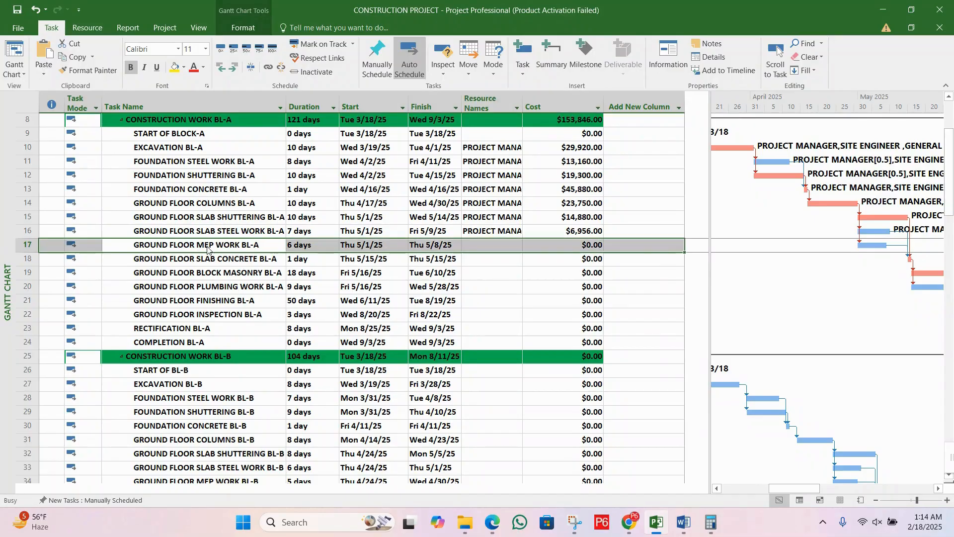
pyautogui.moveTo(501, 144); pyautogui.dragTo(612, 199)
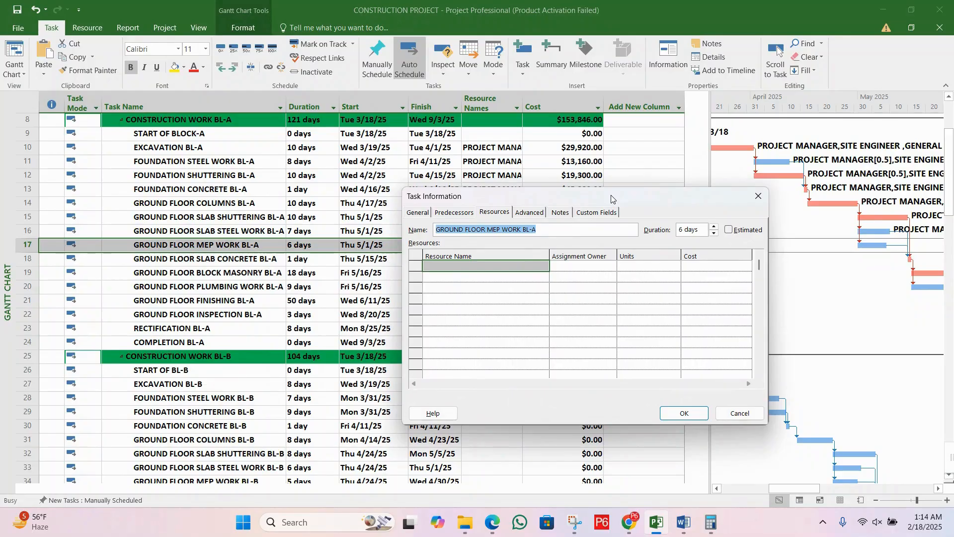
# Step: Enter PROJECT MANAGER as the first resource of the GROUND FLOOR MEP WORK BL-A task
pyautogui.click(525, 268)
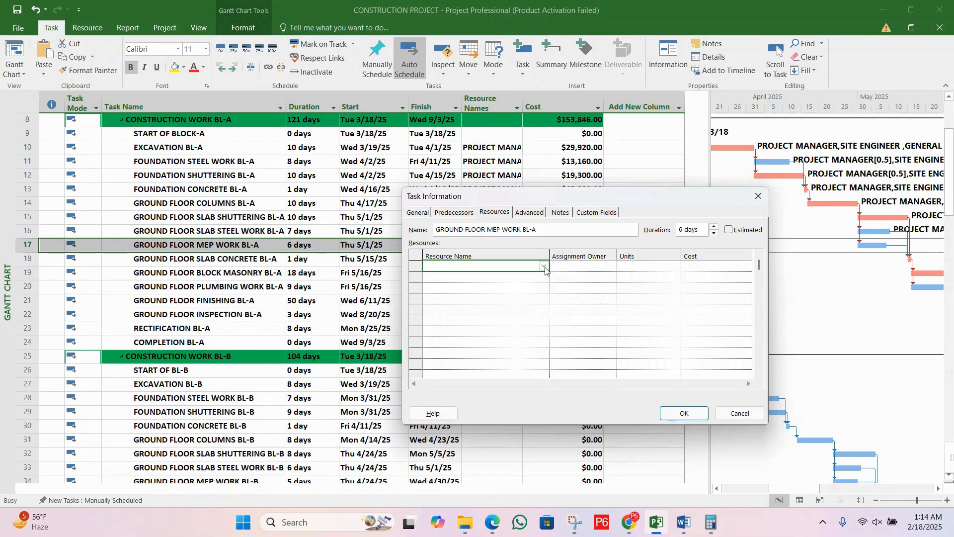
pyautogui.click(545, 267)
pyautogui.scroll(-2, 546, 271)
pyautogui.scroll(-1, 545, 271)
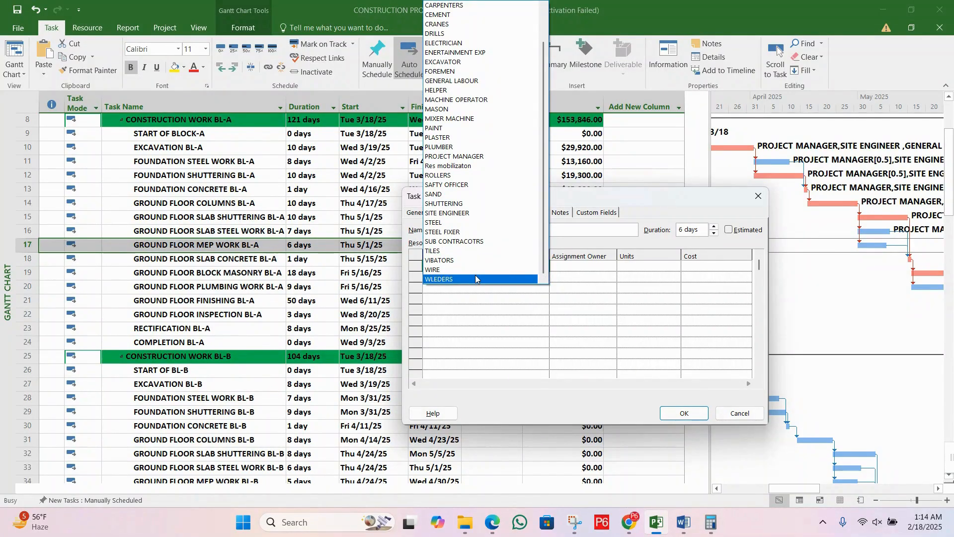
pyautogui.scroll(2, 475, 278)
pyautogui.write('PAINT')
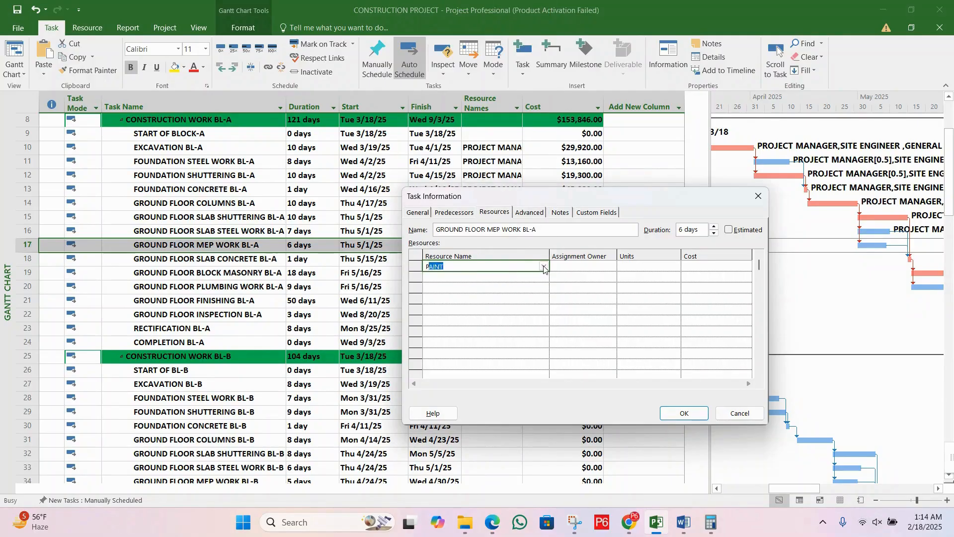
pyautogui.click(545, 269)
pyautogui.scroll(-2, 545, 271)
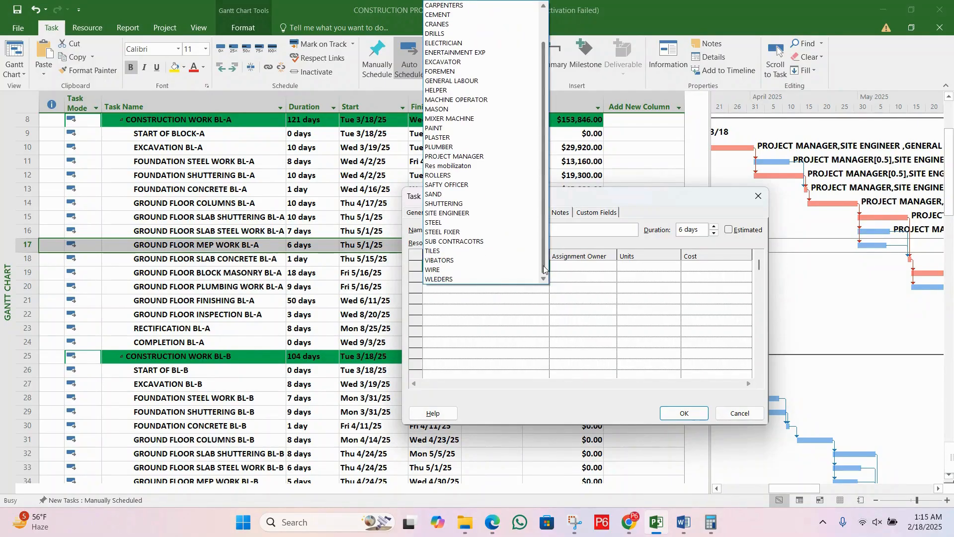
pyautogui.write('PRO')
pyautogui.click(585, 277)
pyautogui.write('PRO')
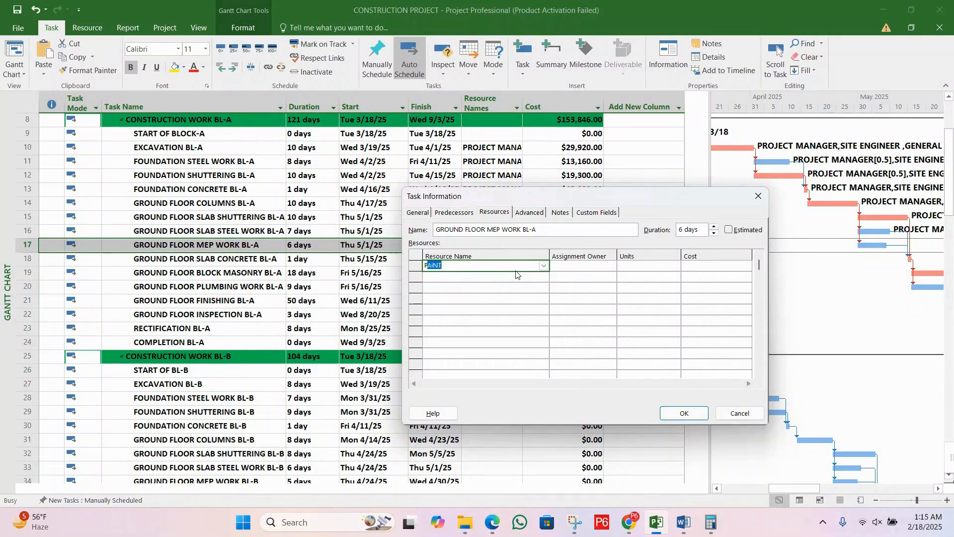
# Step: Set the PROJECT MANAGER units to 0.20 for the ground floor MEP work task
pyautogui.click(649, 269)
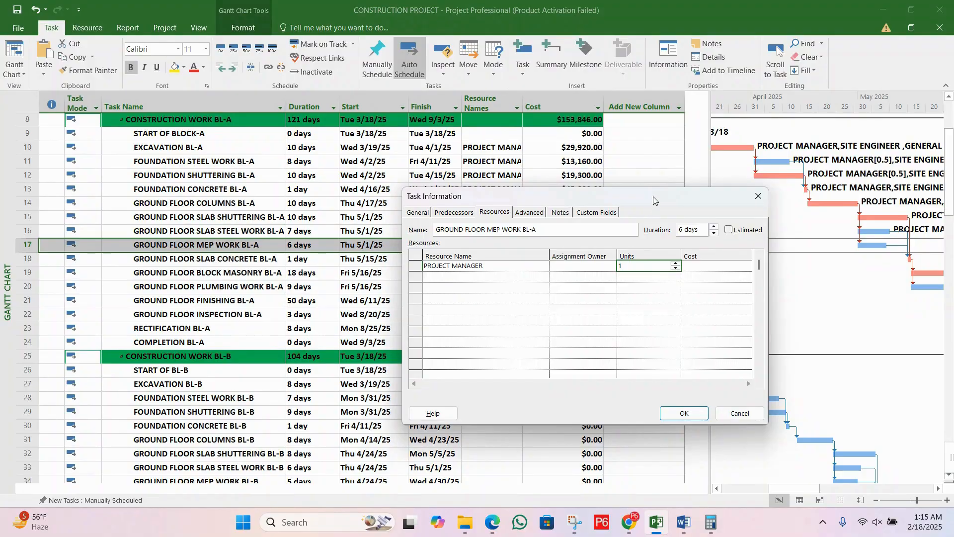
pyautogui.moveTo(655, 200); pyautogui.dragTo(660, 238)
pyautogui.click(681, 308)
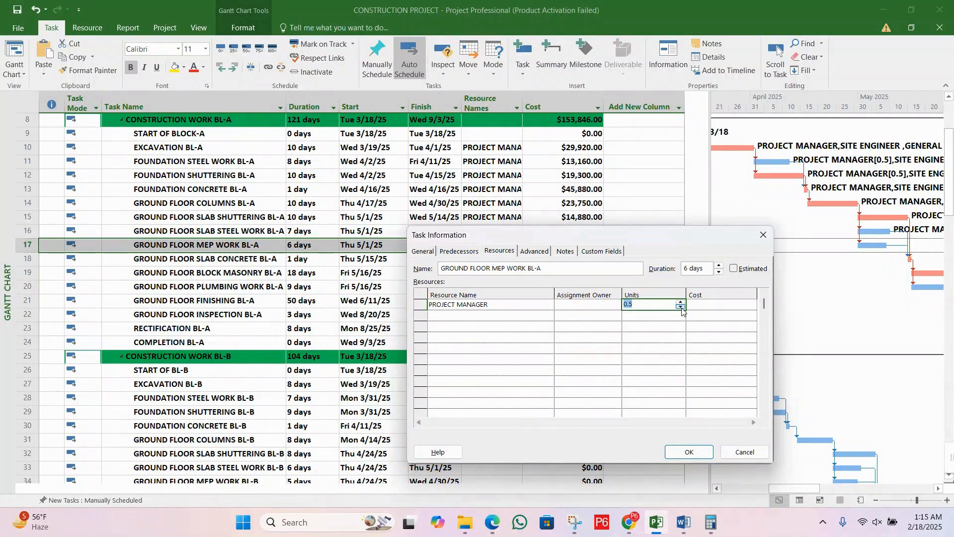
pyautogui.click(648, 301)
pyautogui.press('BackSpace')
pyautogui.write('3')
pyautogui.press('BackSpace')
pyautogui.write('20')
pyautogui.press('Return')
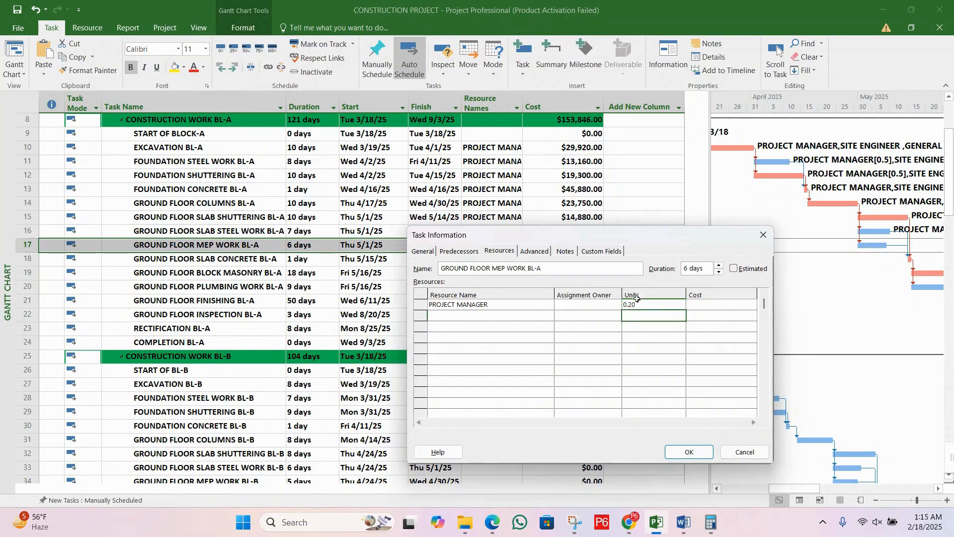
pyautogui.moveTo(624, 237); pyautogui.dragTo(605, 301)
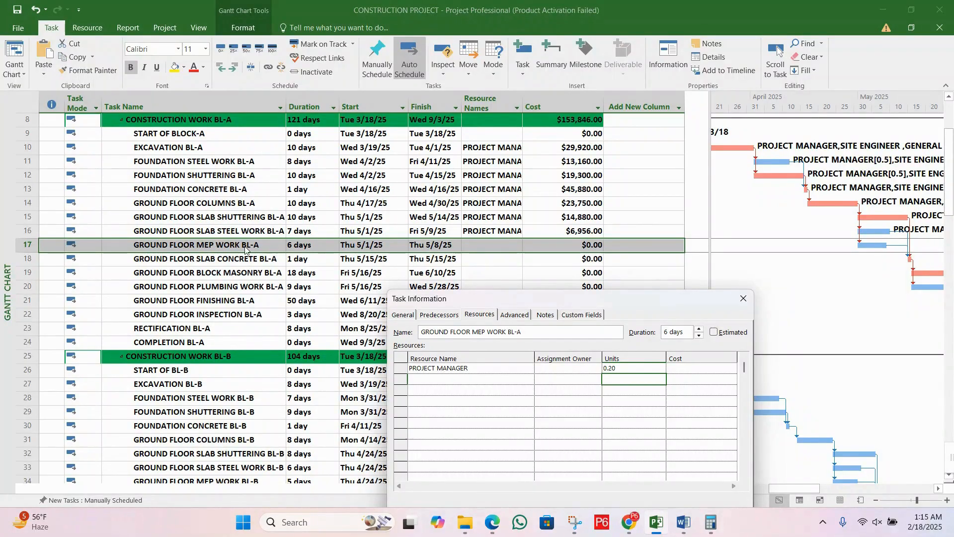
pyautogui.moveTo(527, 304); pyautogui.dragTo(518, 291)
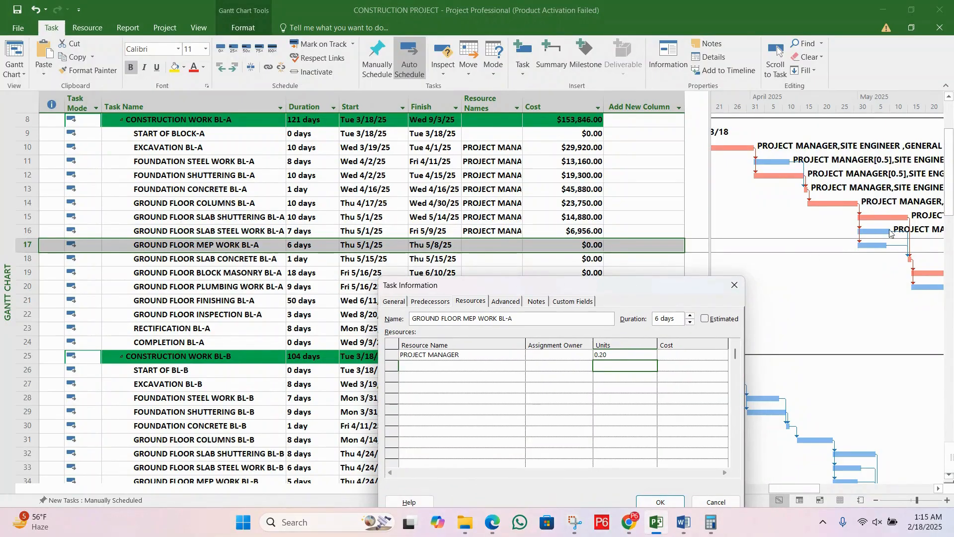
pyautogui.moveTo(612, 292); pyautogui.dragTo(793, 180)
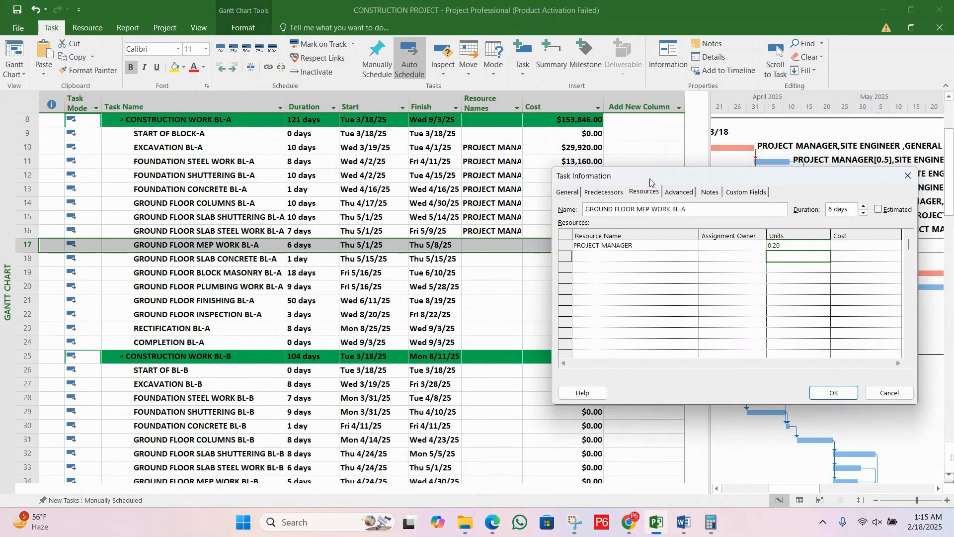
pyautogui.moveTo(649, 181); pyautogui.dragTo(583, 272)
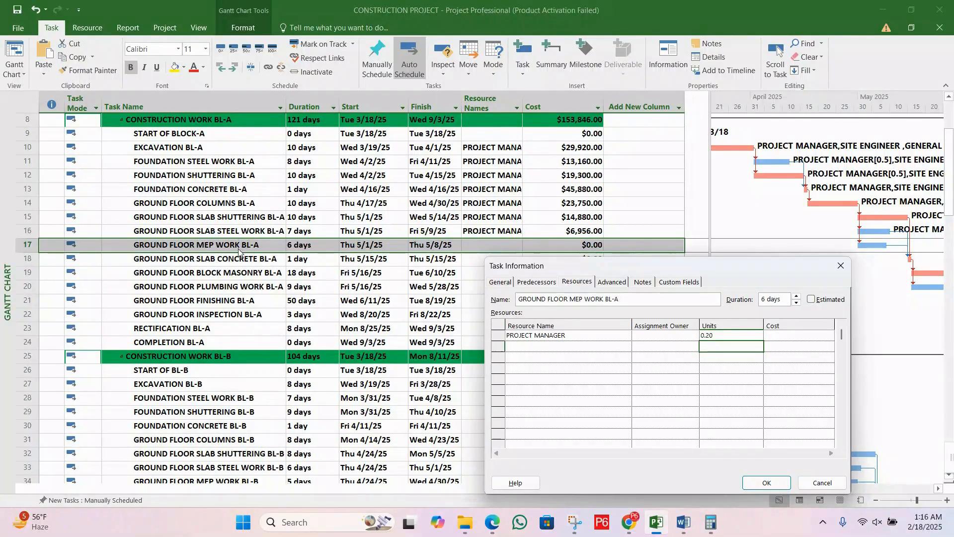
pyautogui.moveTo(591, 266); pyautogui.dragTo(480, 165)
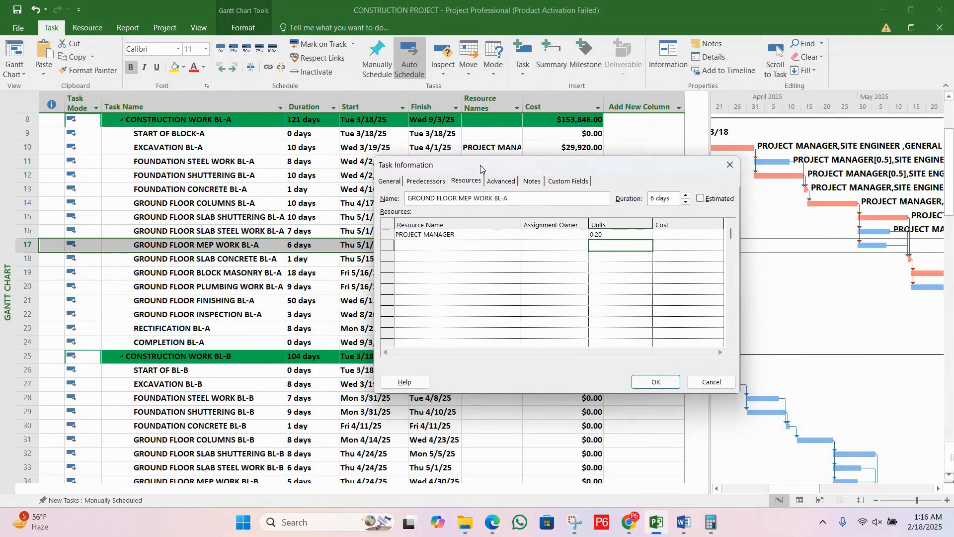
# Step: Add SITE ENGINEER with 0.20 units to the resources of the ground floor MEP work task
pyautogui.click(466, 245)
pyautogui.write('SITE ENGINEER')
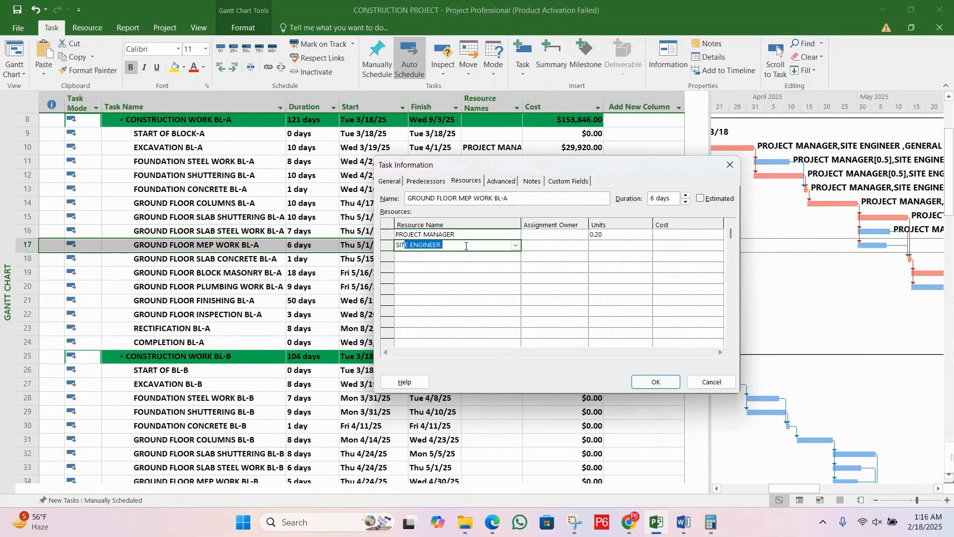
pyautogui.click(609, 246)
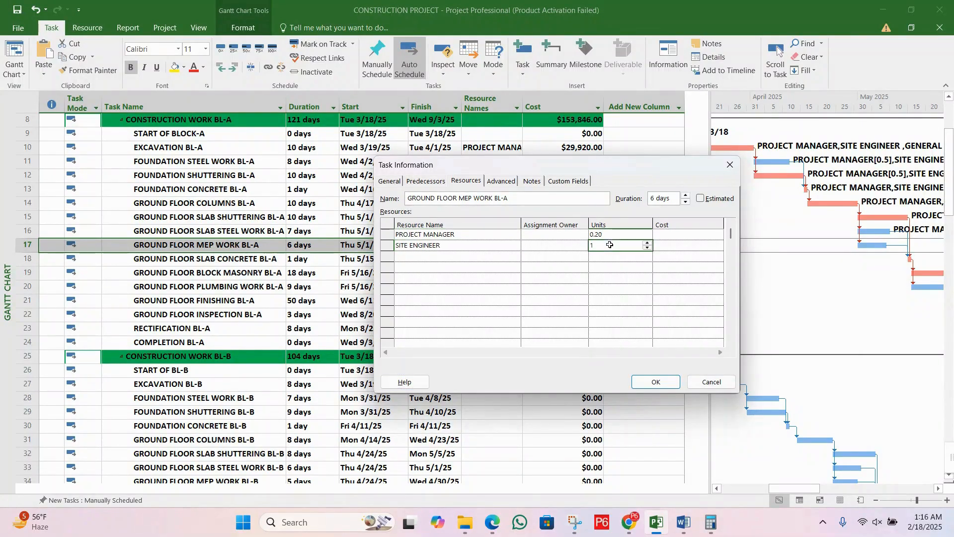
pyautogui.click(647, 248)
pyautogui.click(622, 243)
pyautogui.press('BackSpace')
pyautogui.write('2')
pyautogui.press('Return')
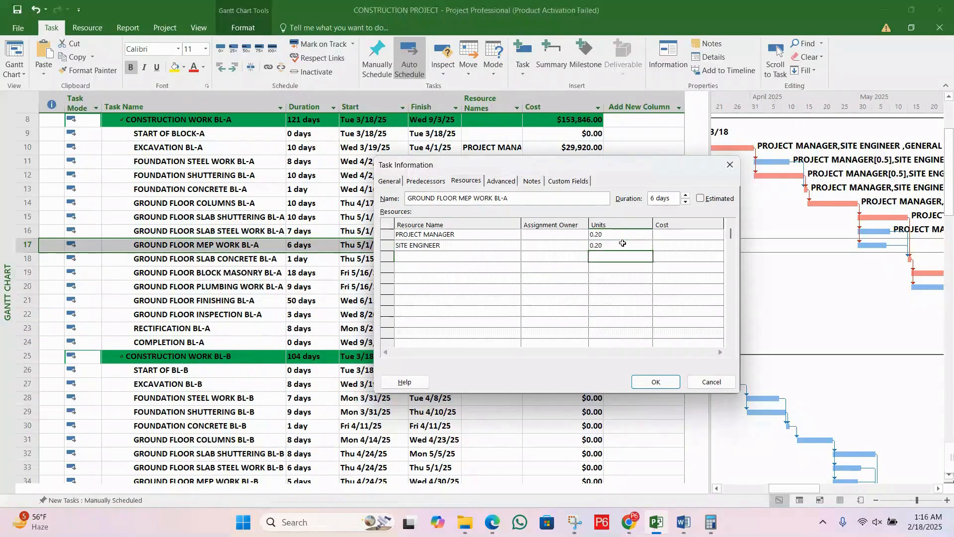
# Step: Add FOREMEN with 0.20 units below SITE ENGINEER in the MEP work task's resource list
pyautogui.click(478, 257)
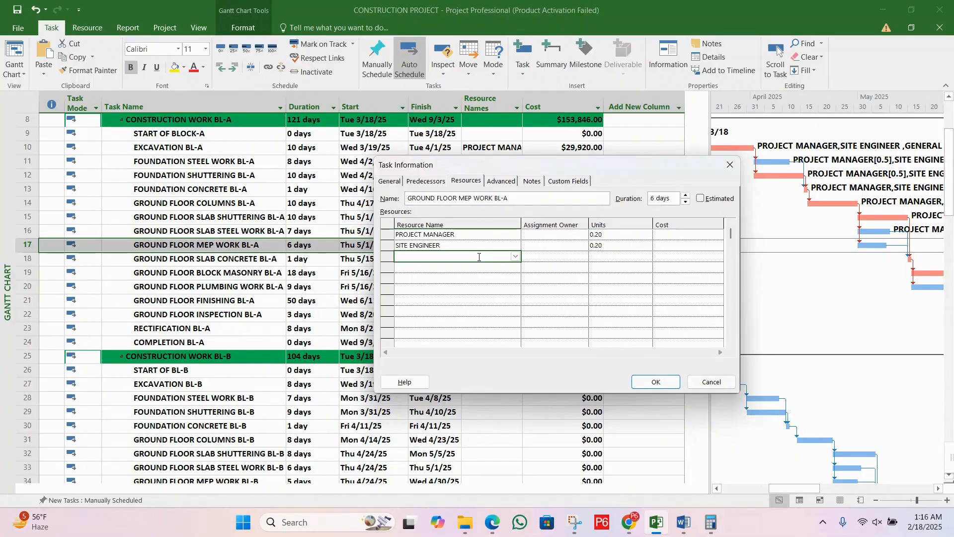
pyautogui.write('FOREMEN')
pyautogui.click(615, 254)
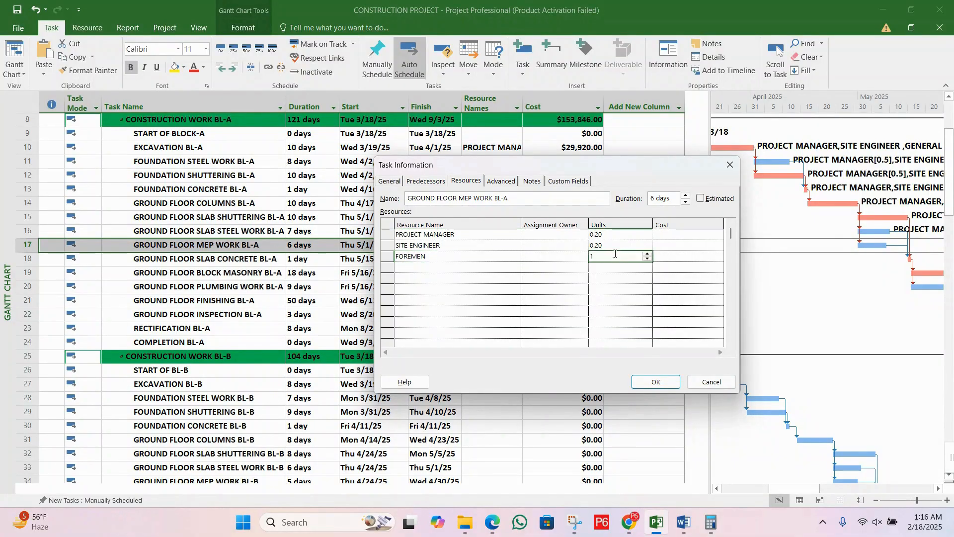
pyautogui.doubleClick(641, 256)
pyautogui.write('0.5')
pyautogui.press('BackSpace')
pyautogui.press('Return')
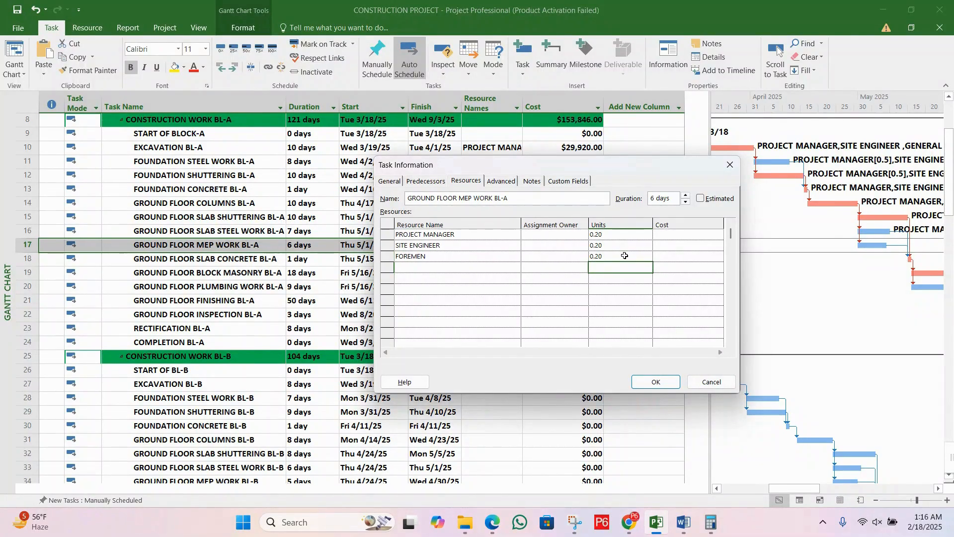
# Step: Add PLUMBER with 2 units to the resources of GROUND FLOOR MEP WORK BL-A
pyautogui.click(437, 267)
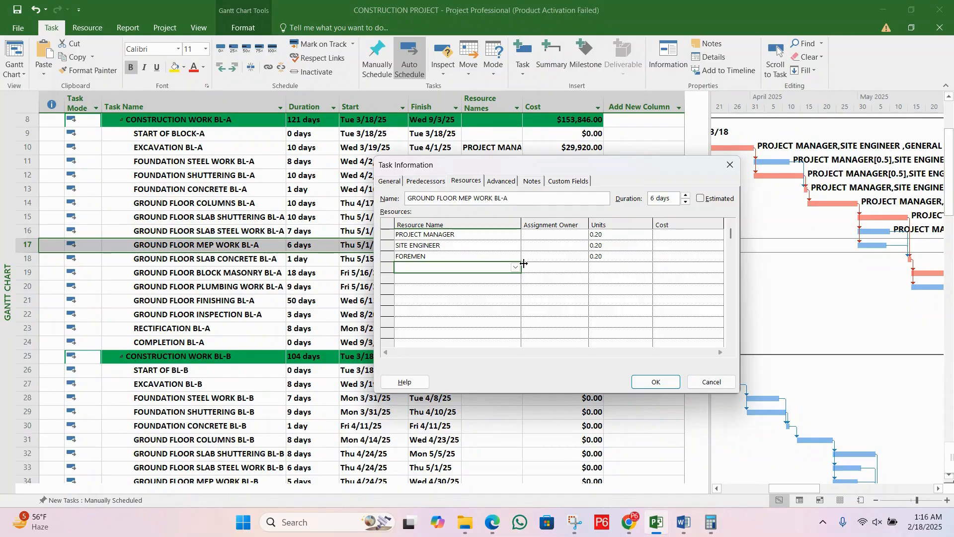
pyautogui.write('PLUMBER')
pyautogui.press('Return')
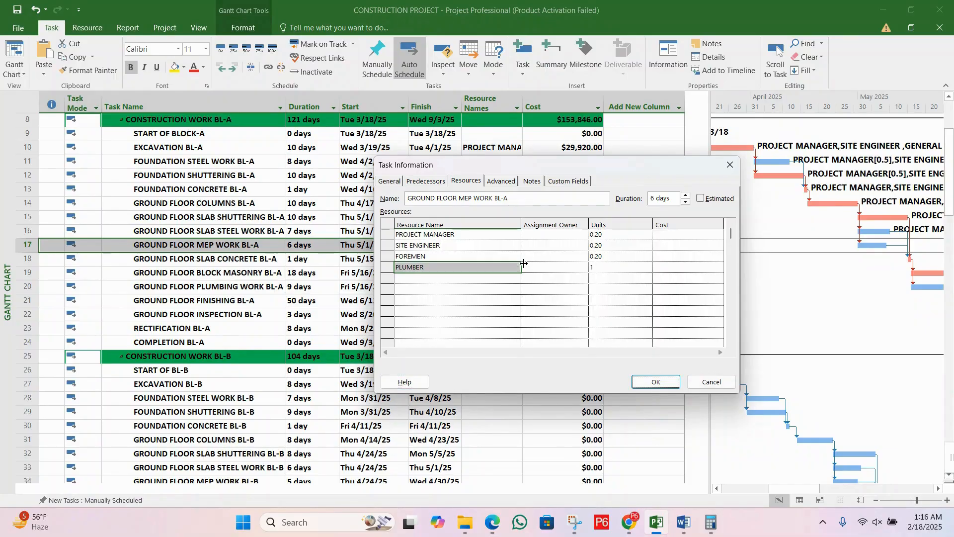
pyautogui.click(618, 270)
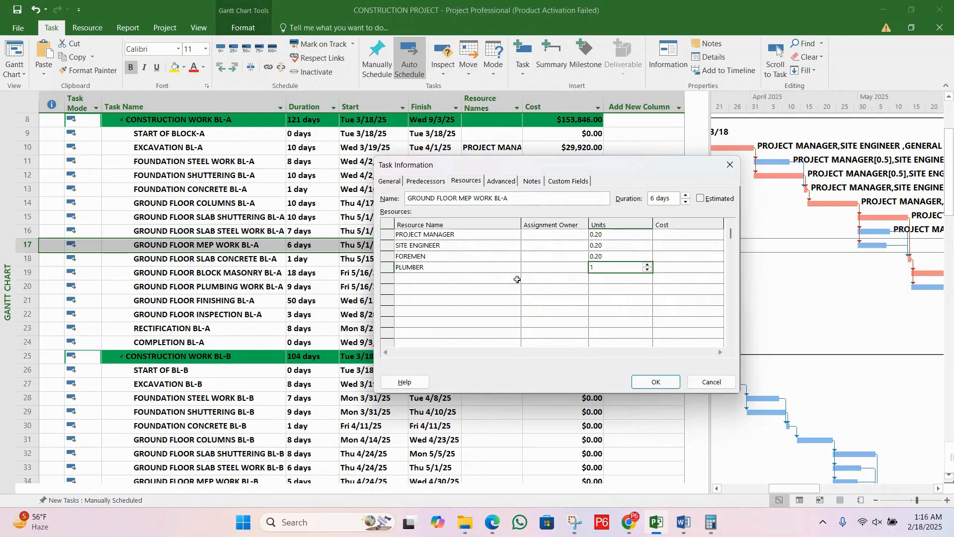
pyautogui.click(647, 265)
pyautogui.click(647, 266)
# Step: Add ELECTRICIAN with 2 units in the row below PLUMBER for the MEP work task
pyautogui.click(448, 277)
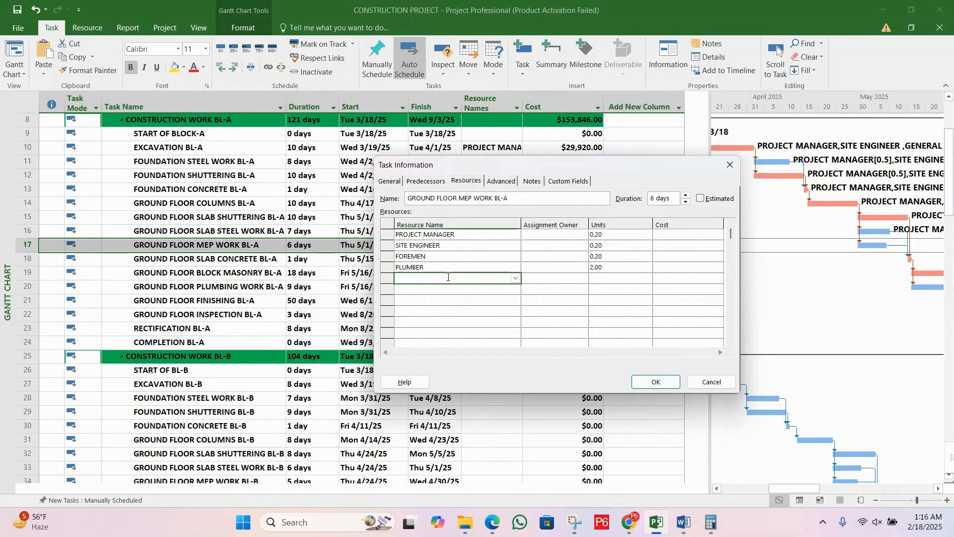
pyautogui.write('ELECTRICIAN')
pyautogui.click(597, 277)
pyautogui.click(648, 275)
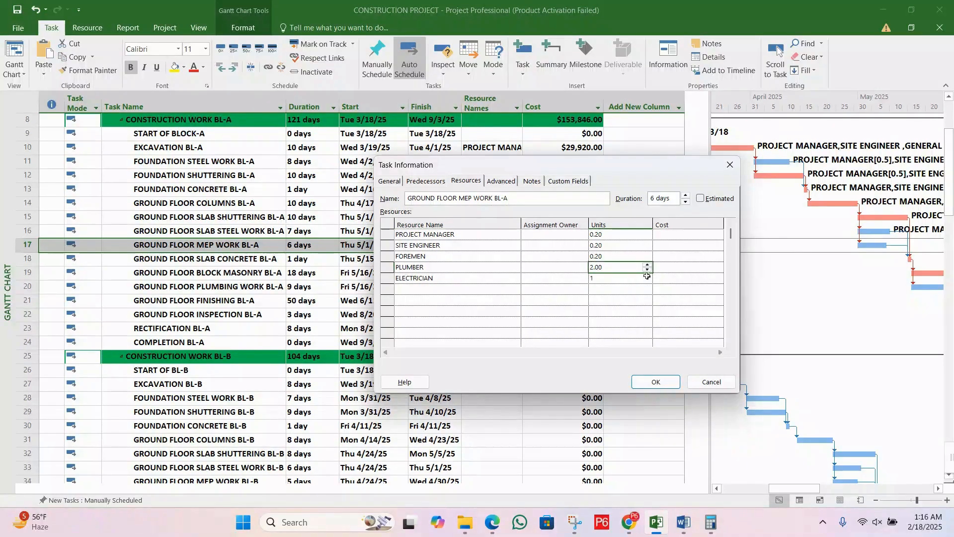
pyautogui.click(648, 275)
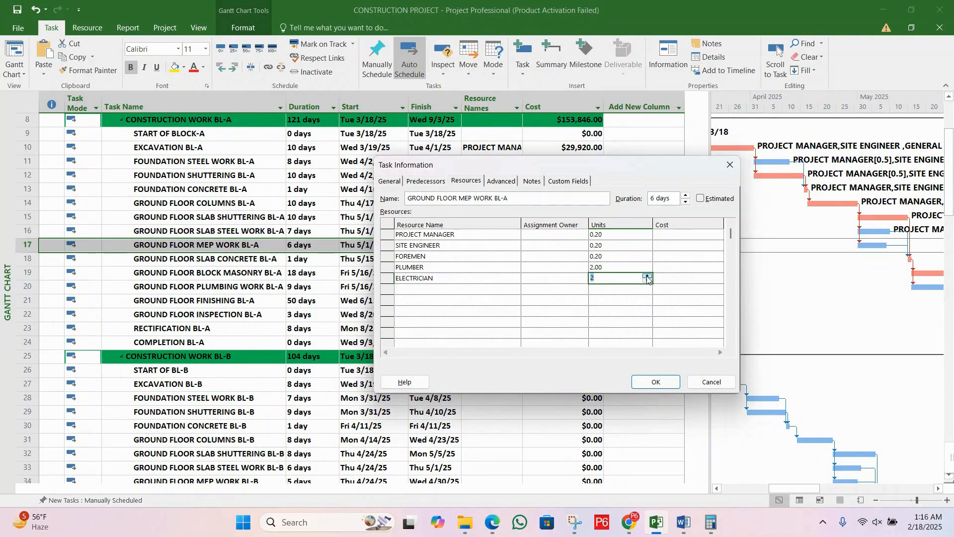
# Step: Add the existing resource WLEDERS with 2 units below ELECTRICIAN in the MEP work task's resource list
pyautogui.click(455, 288)
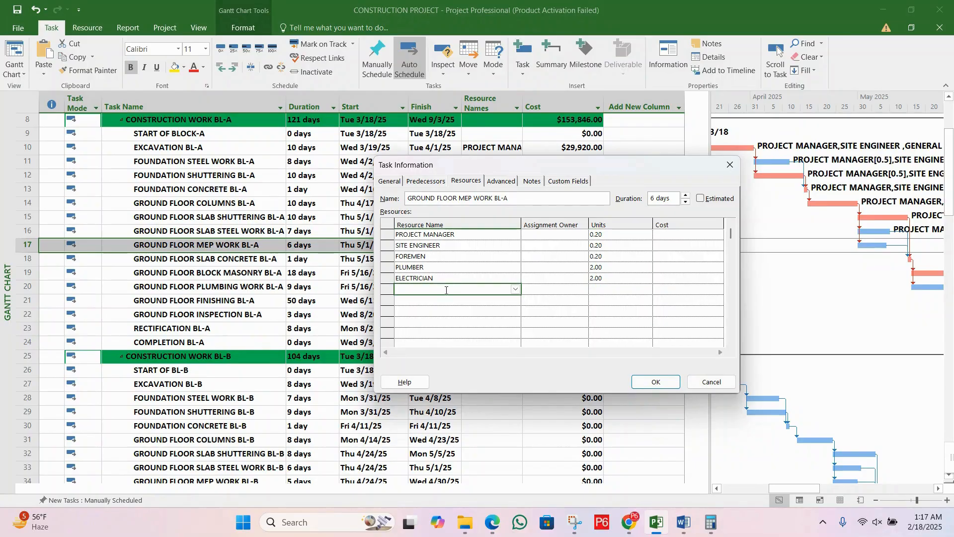
pyautogui.write('WELDER')
pyautogui.click(517, 289)
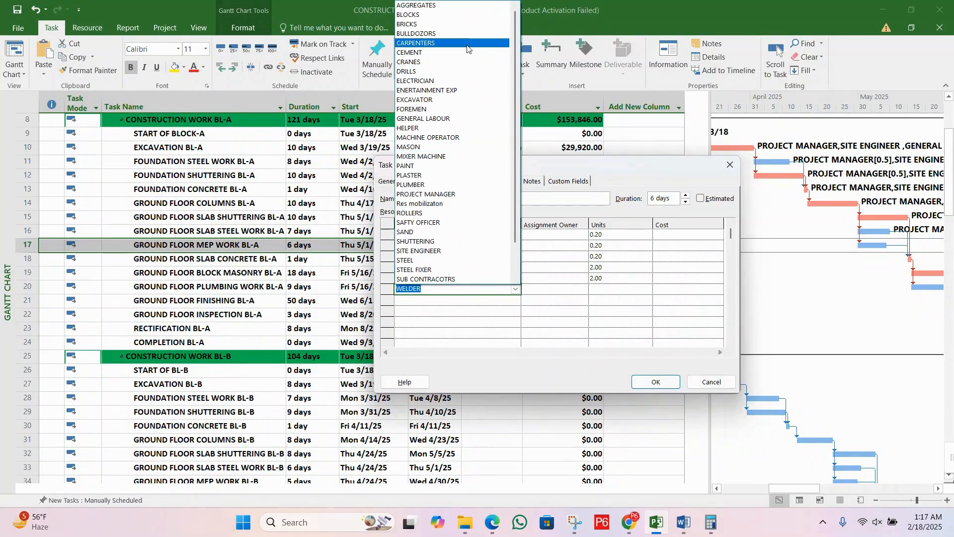
pyautogui.scroll(-2, 454, 228)
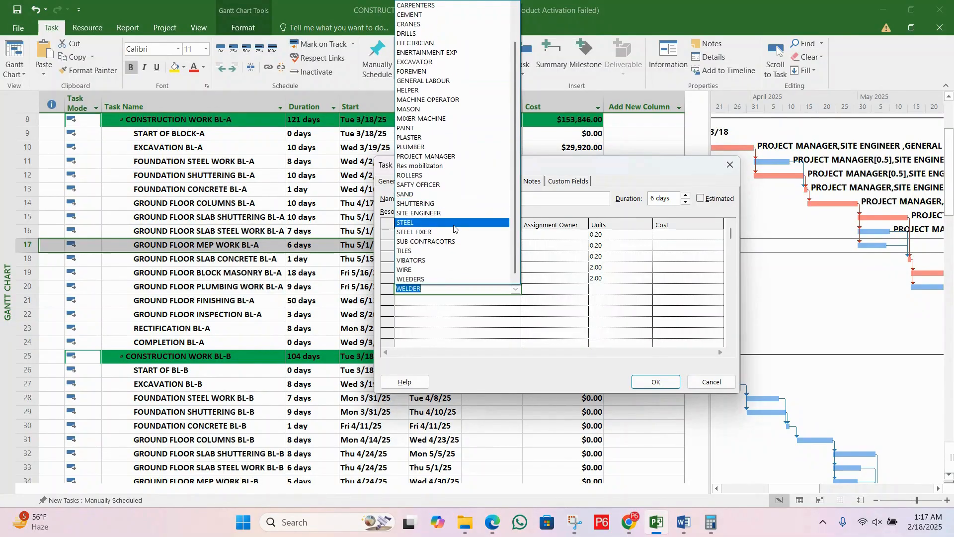
pyautogui.click(438, 279)
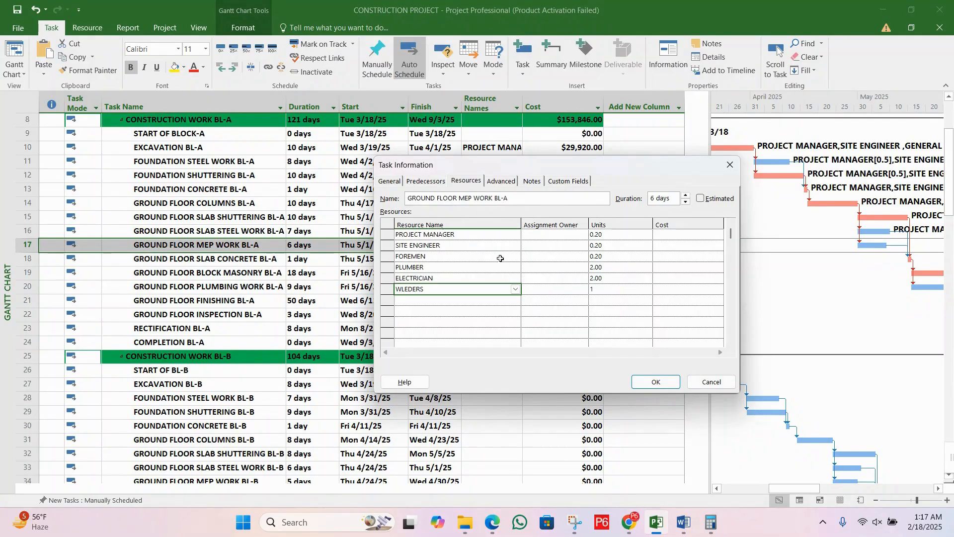
pyautogui.click(610, 292)
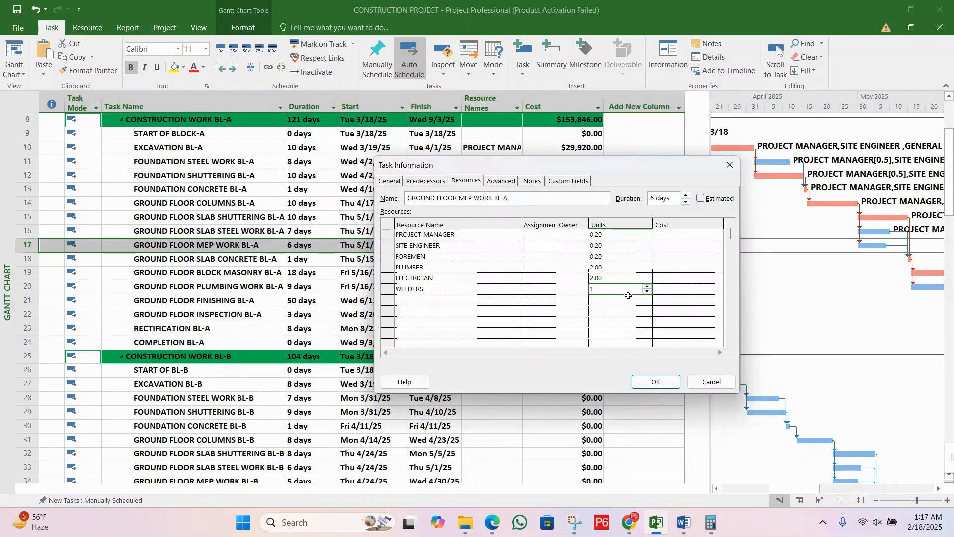
pyautogui.write('2')
pyautogui.press('Return')
pyautogui.click(545, 302)
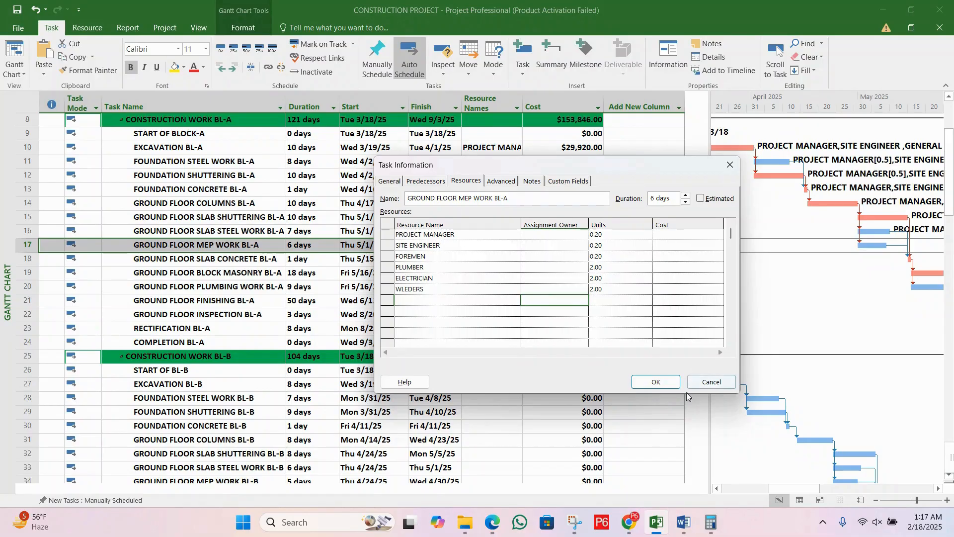
# Step: Apply the resource assignments to GROUND FLOOR MEP WORK BL-A and review the costs of the Block A tasks
pyautogui.click(656, 381)
pyautogui.click(486, 259)
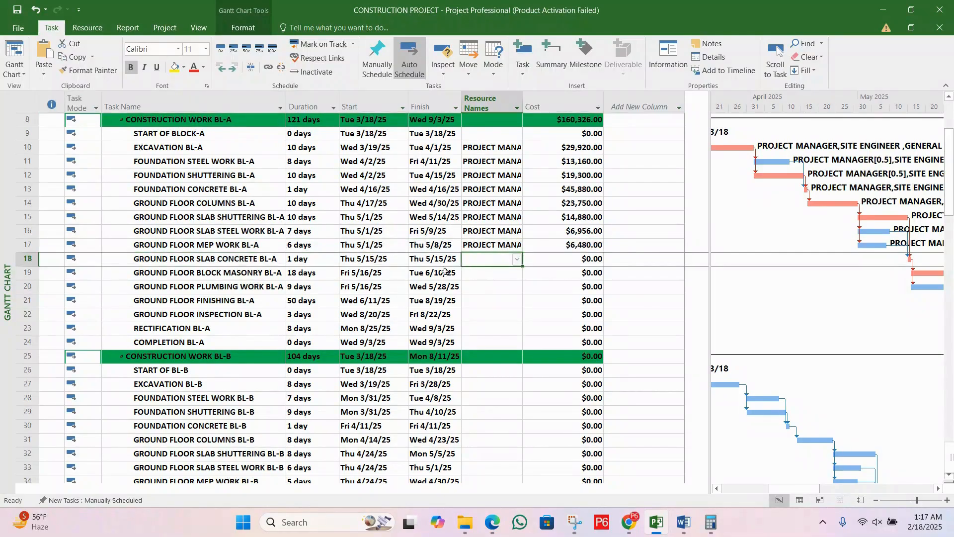
pyautogui.scroll(3, 381, 271)
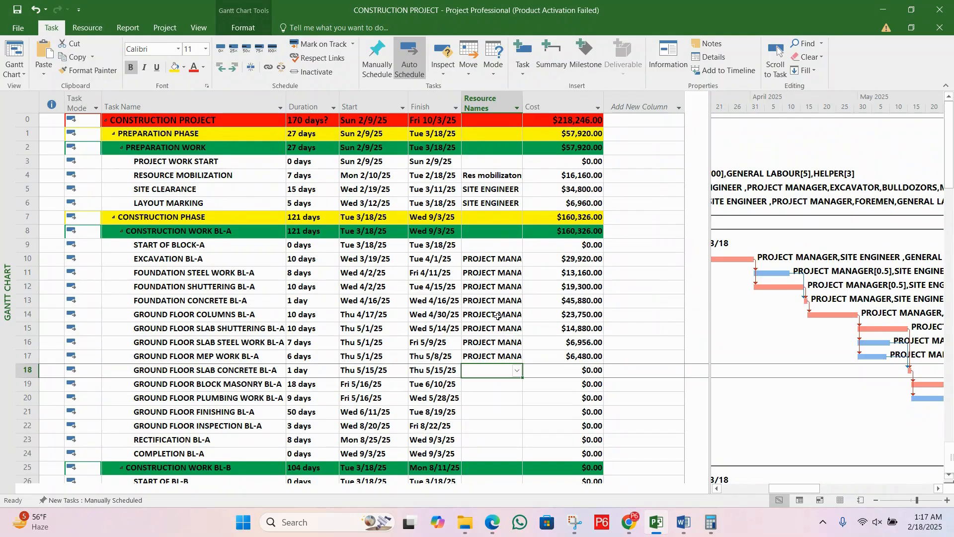
pyautogui.scroll(-5, 497, 314)
pyautogui.scroll(3, 496, 314)
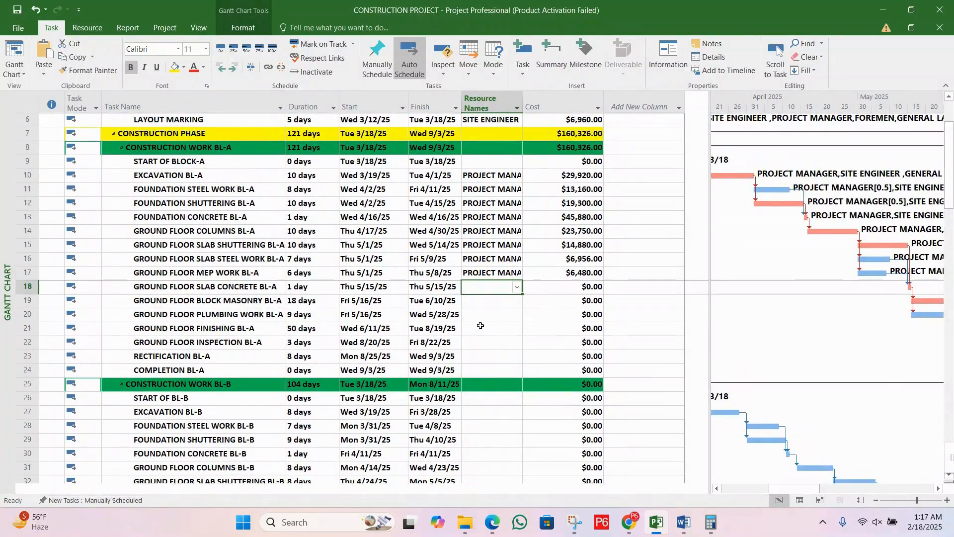
pyautogui.click(186, 299)
pyautogui.click(202, 287)
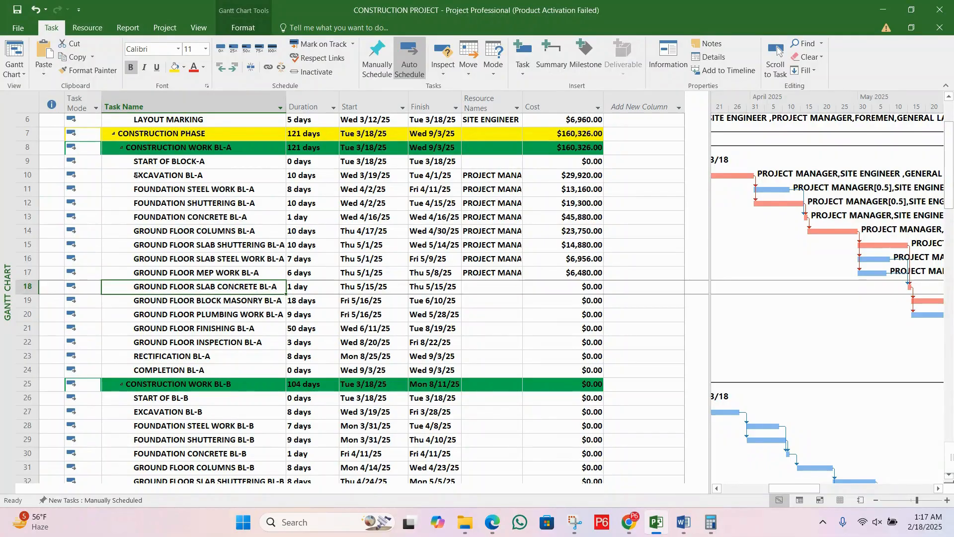
# Step: Undo the indent of EXCAVATION BL-A under START OF BLOCK-A and save the project
pyautogui.moveTo(135, 176); pyautogui.dragTo(219, 181)
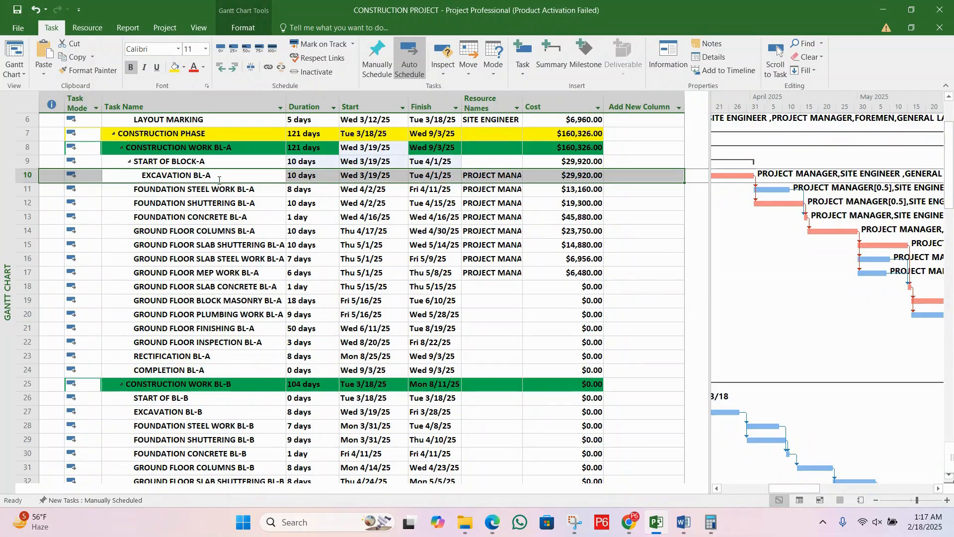
pyautogui.hotkey('ctrl', 'z')
pyautogui.click(490, 231)
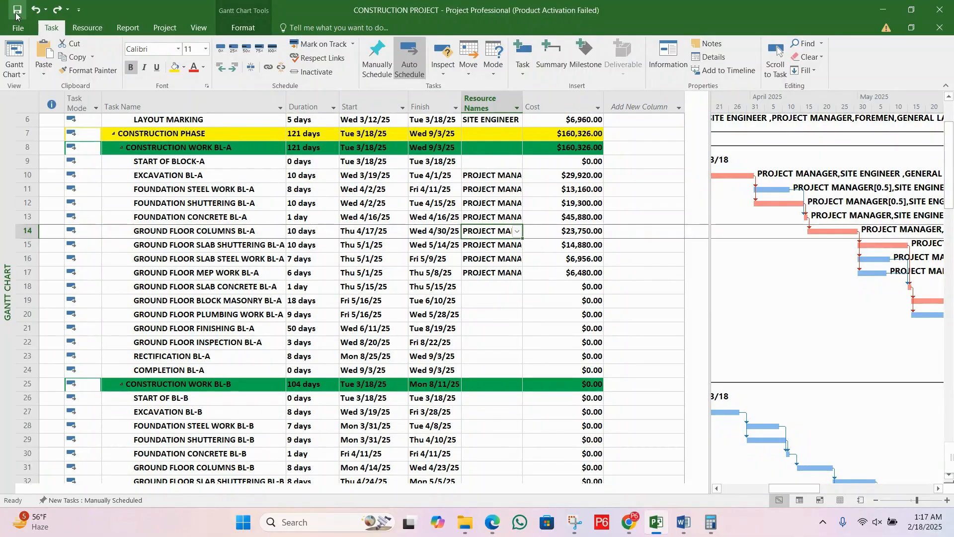
pyautogui.click(16, 11)
# Step: Assign PROJECT MANAGER with 3 units to the task GROUND FLOOR SLAB CONCRETE BL-A
pyautogui.click(347, 258)
pyautogui.click(401, 292)
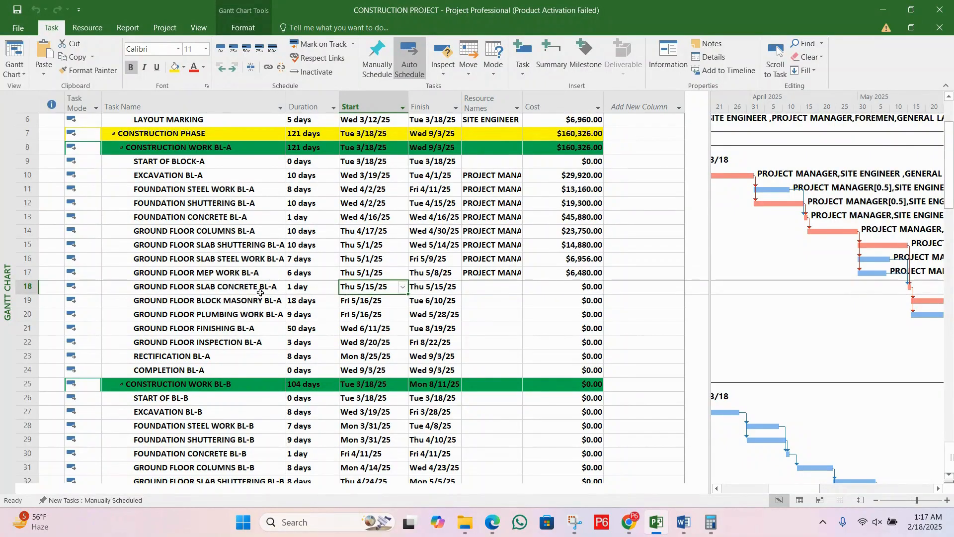
pyautogui.click(168, 293)
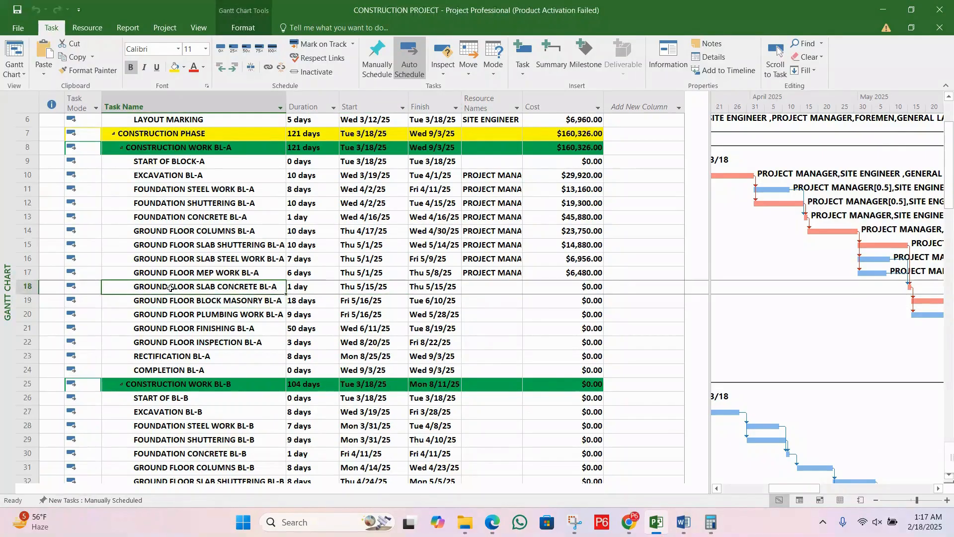
pyautogui.doubleClick(248, 287)
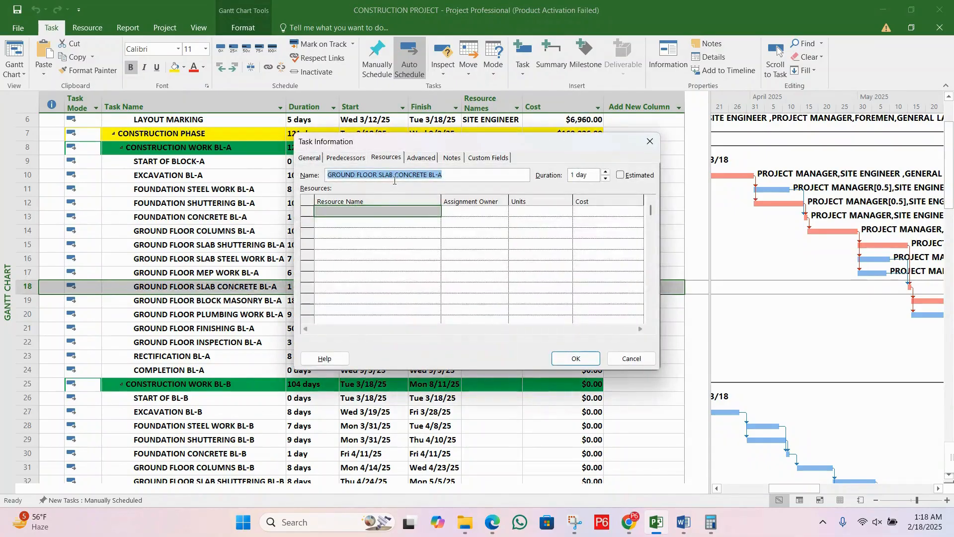
pyautogui.click(385, 163)
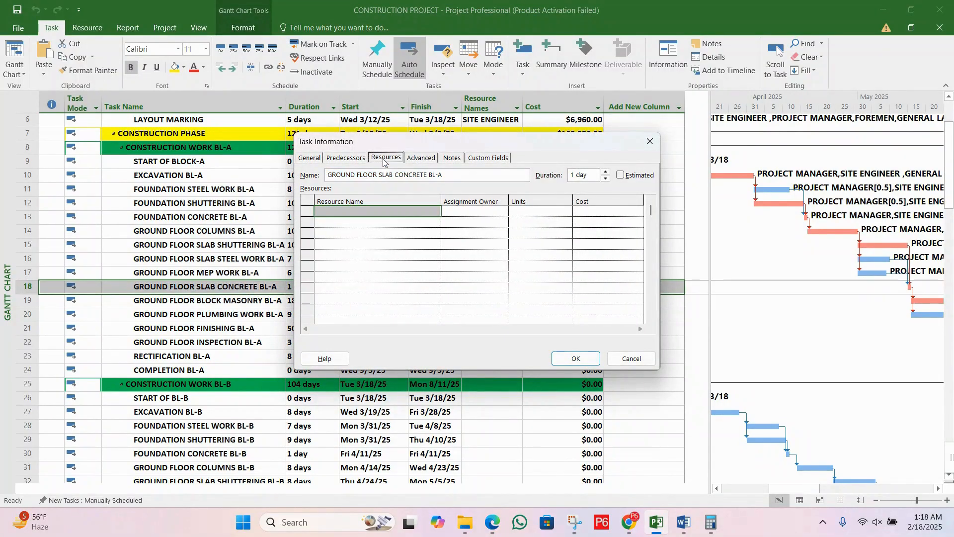
pyautogui.click(407, 213)
pyautogui.write('PROJECT MANAGER')
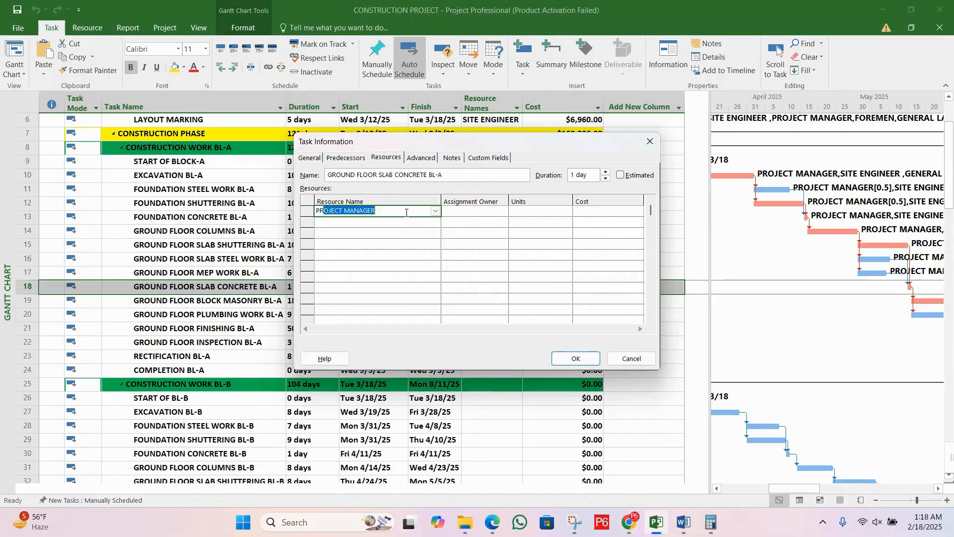
pyautogui.click(528, 212)
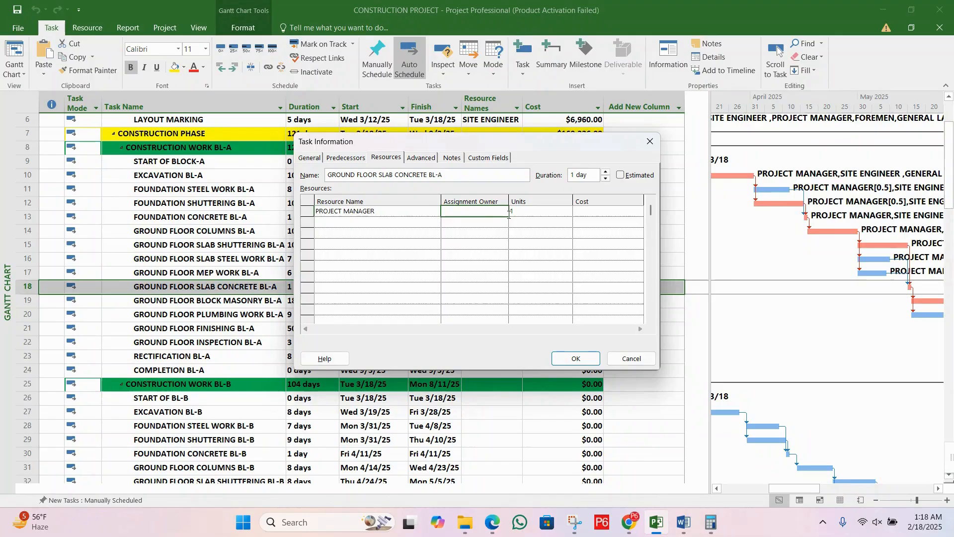
pyautogui.write('3')
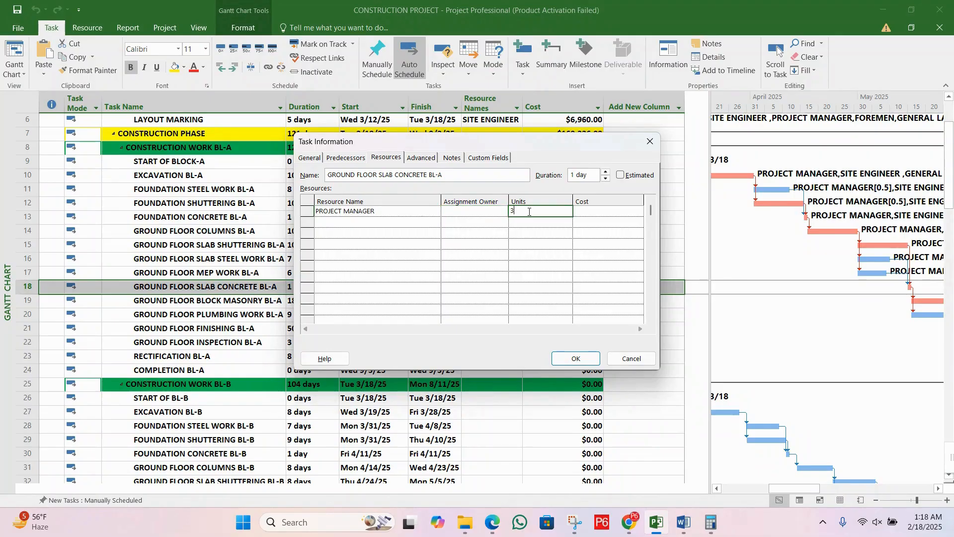
pyautogui.press('Return')
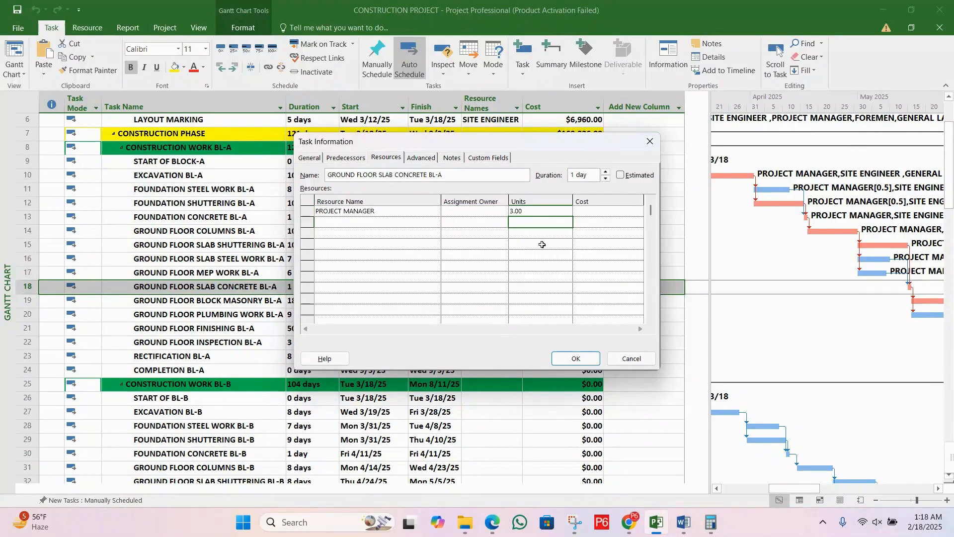
pyautogui.click(577, 358)
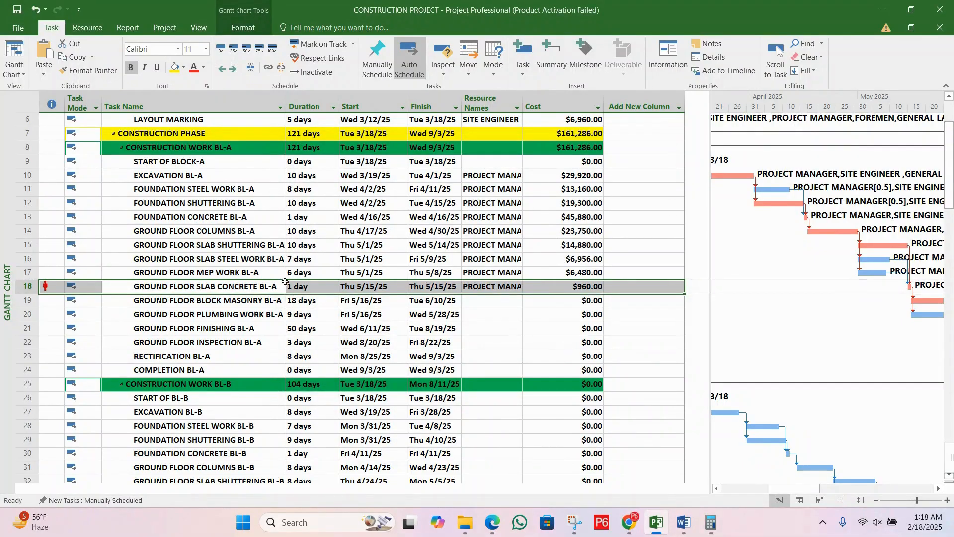
# Step: Examine the duration and cost of GROUND FLOOR SLAB CONCRETE BL-A and the PROJECT MANAGER units in its task information
pyautogui.click(313, 285)
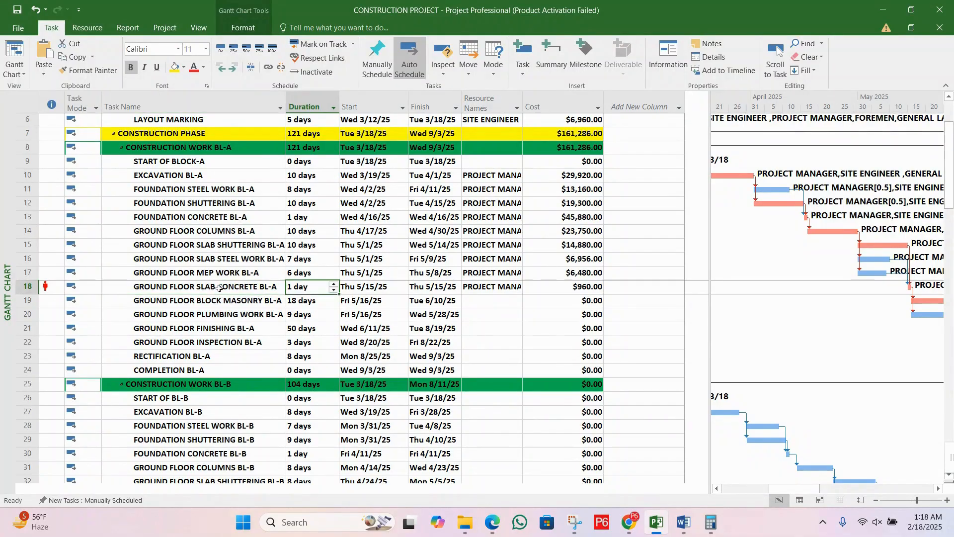
pyautogui.click(305, 299)
pyautogui.click(303, 288)
pyautogui.click(560, 286)
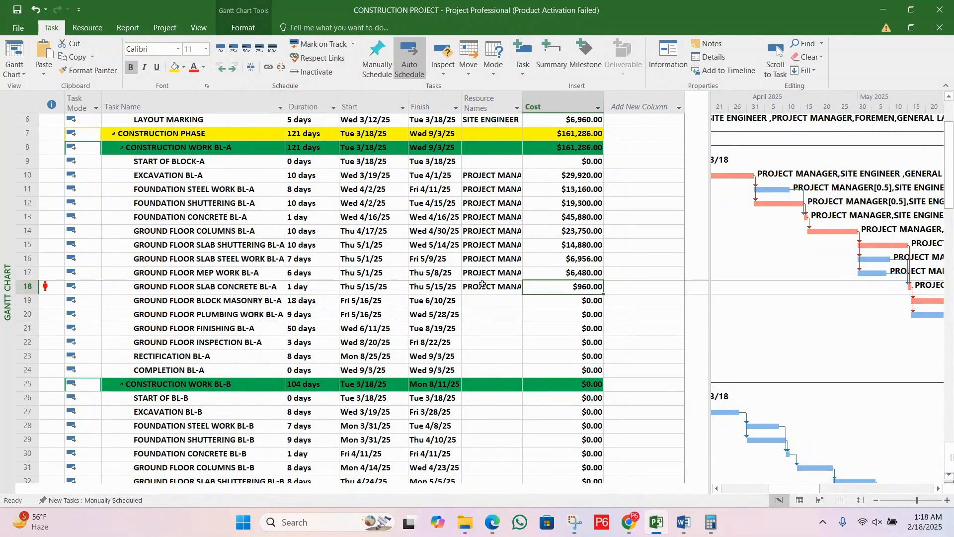
pyautogui.doubleClick(241, 287)
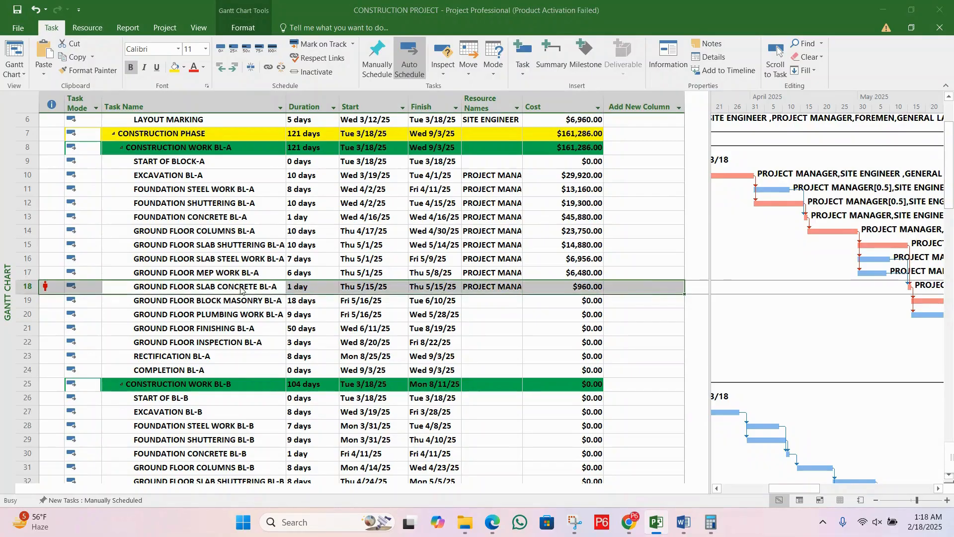
pyautogui.click(522, 211)
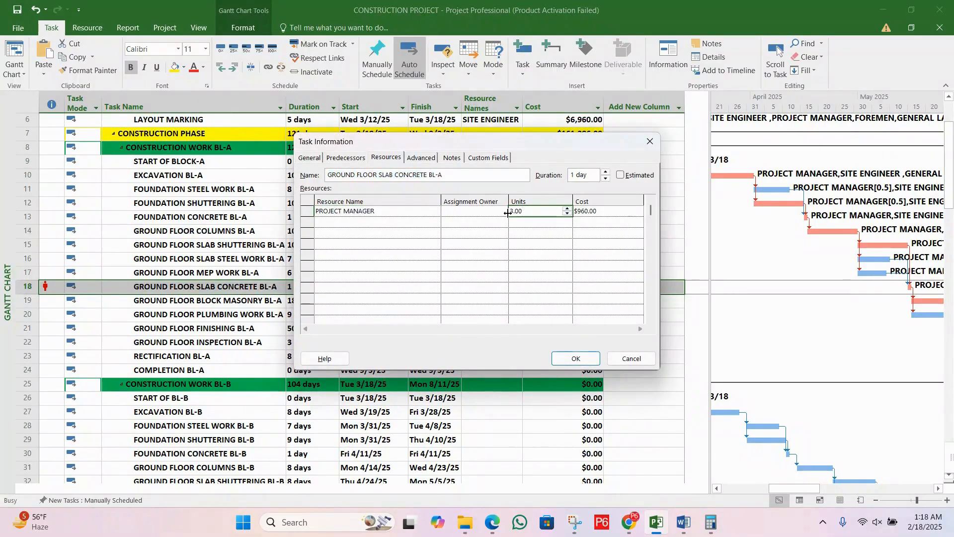
pyautogui.click(534, 219)
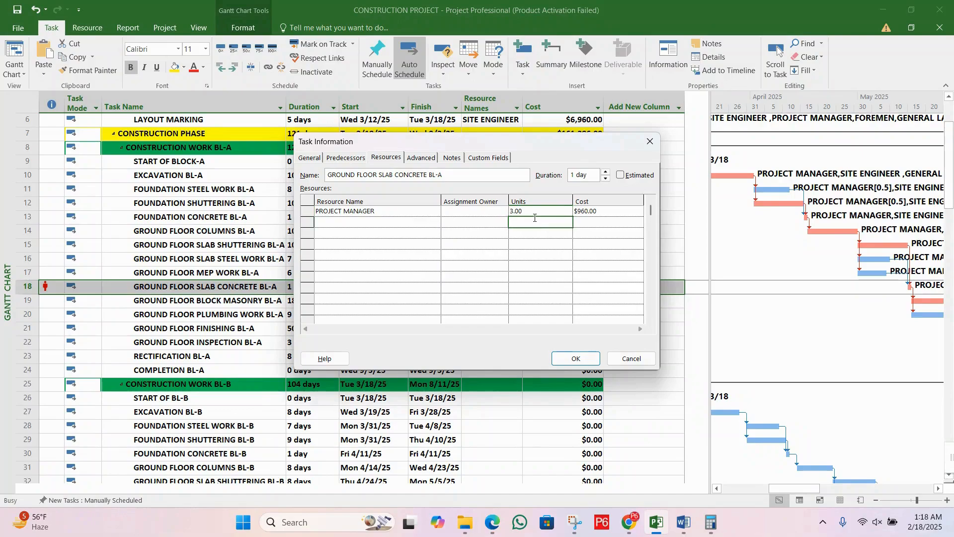
pyautogui.click(536, 213)
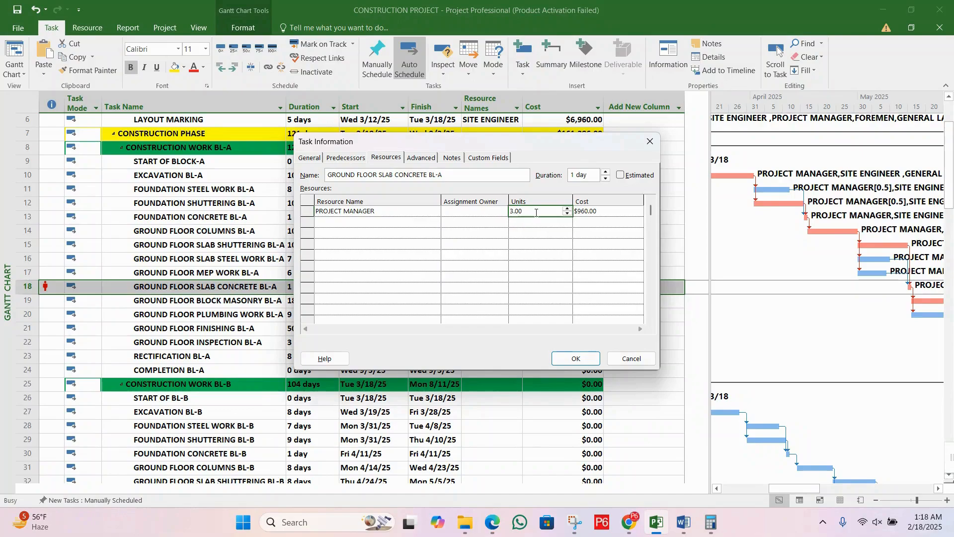
pyautogui.click(630, 359)
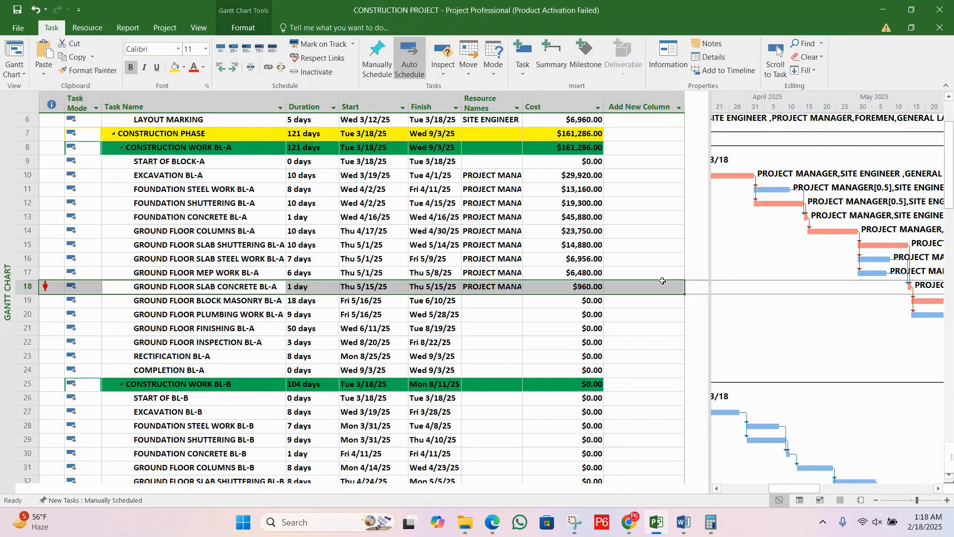
# Step: Check the cost, duration and overallocation indicator of the ground floor slab concrete task in Block A
pyautogui.click(586, 288)
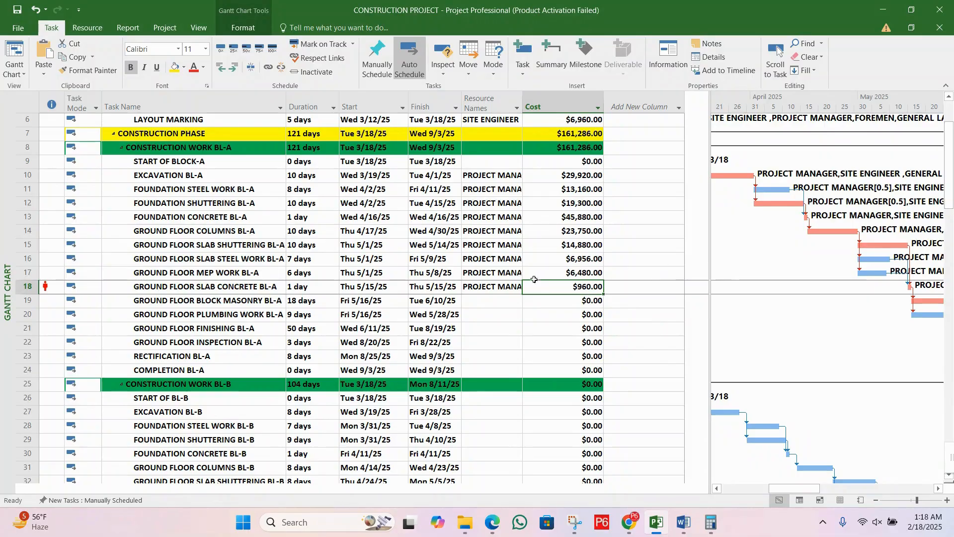
pyautogui.click(266, 288)
pyautogui.click(302, 289)
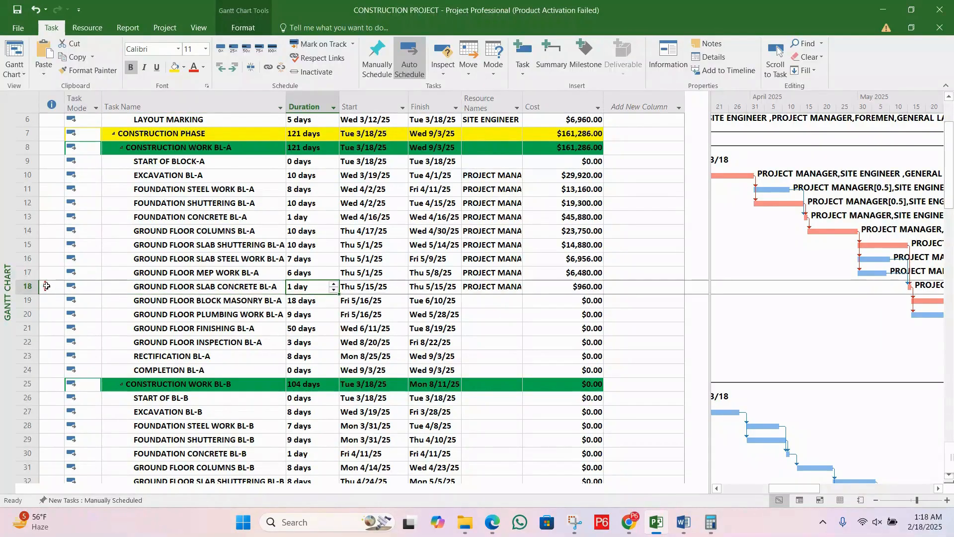
pyautogui.moveTo(45, 286)
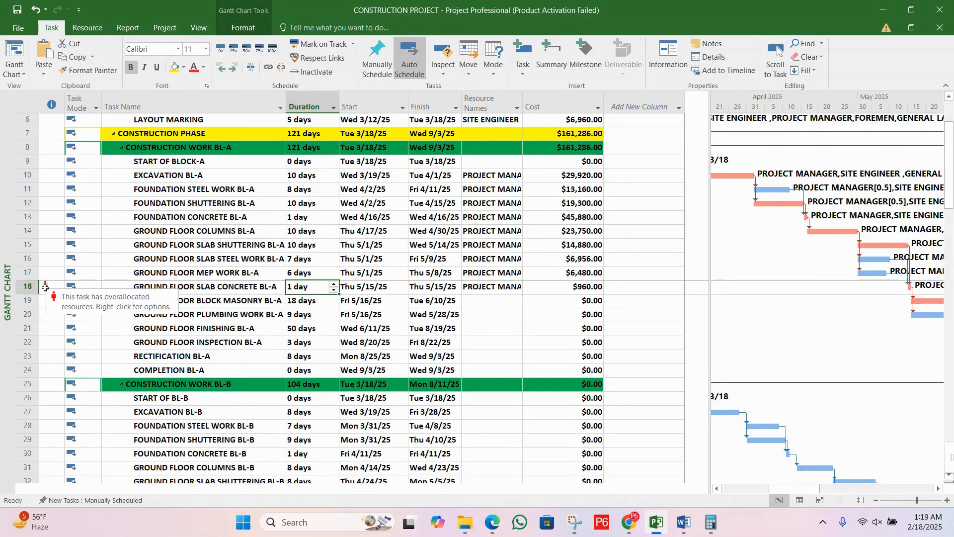
# Step: Close the project and save the changes to CONSTRUCTION PROJECT
pyautogui.hotkey('alt', 'F4')
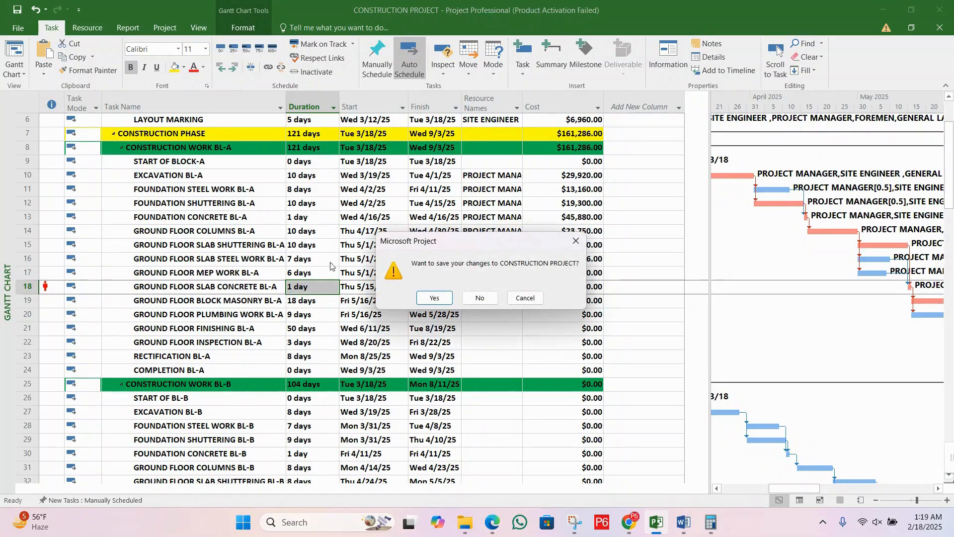
pyautogui.click(432, 298)
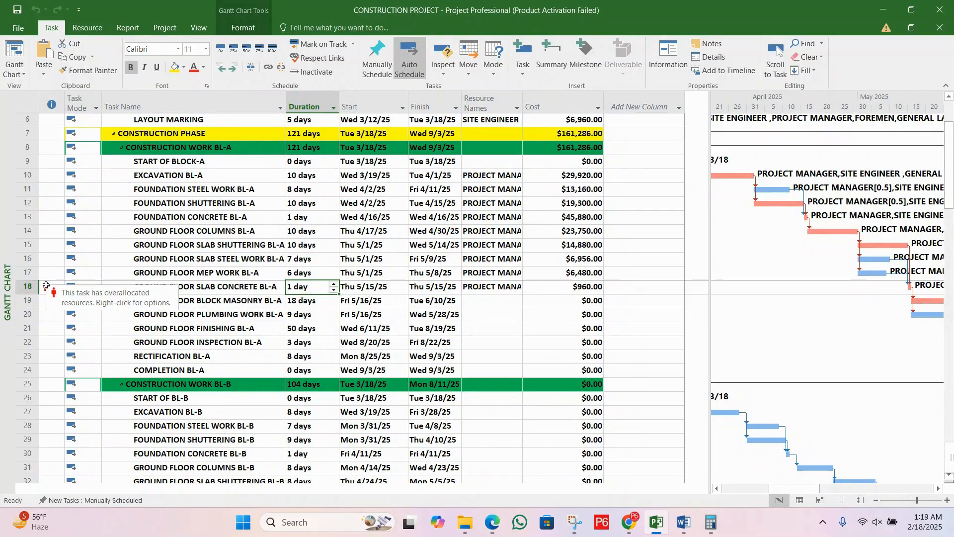
# Step: Examine the overallocation options for GROUND FLOOR SLAB CONCRETE BL-A and its assigned resources, leaving both unchanged
pyautogui.rightClick(46, 286)
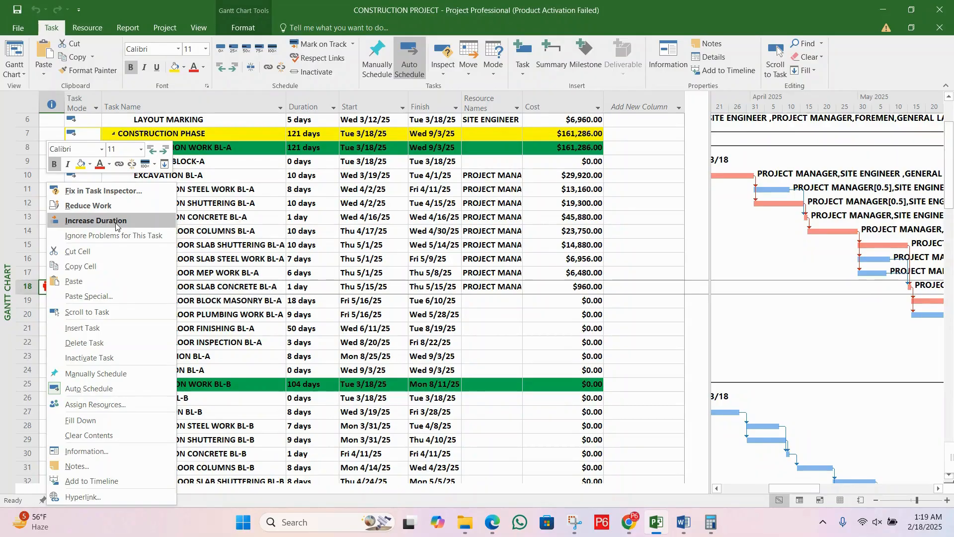
pyautogui.click(409, 310)
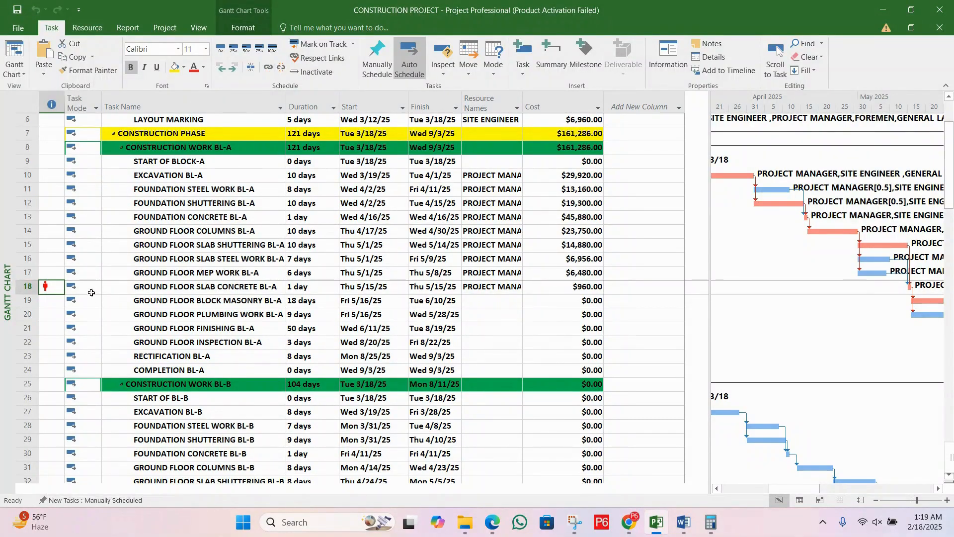
pyautogui.click(223, 288)
pyautogui.doubleClick(224, 287)
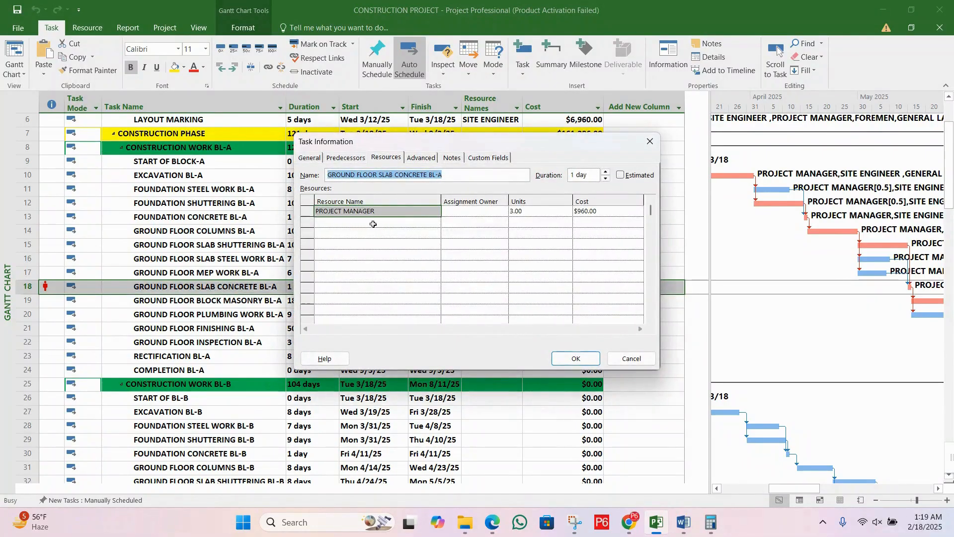
pyautogui.click(631, 358)
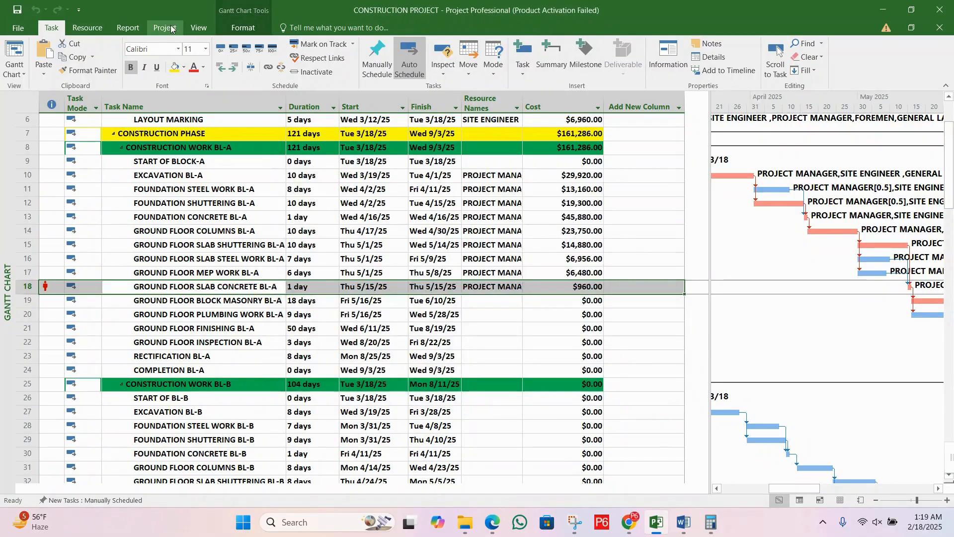
# Step: Open the Resource Sheet and check PROJECT MANAGER's maximum units, peak and overallocation indicator
pyautogui.click(195, 28)
pyautogui.click(201, 57)
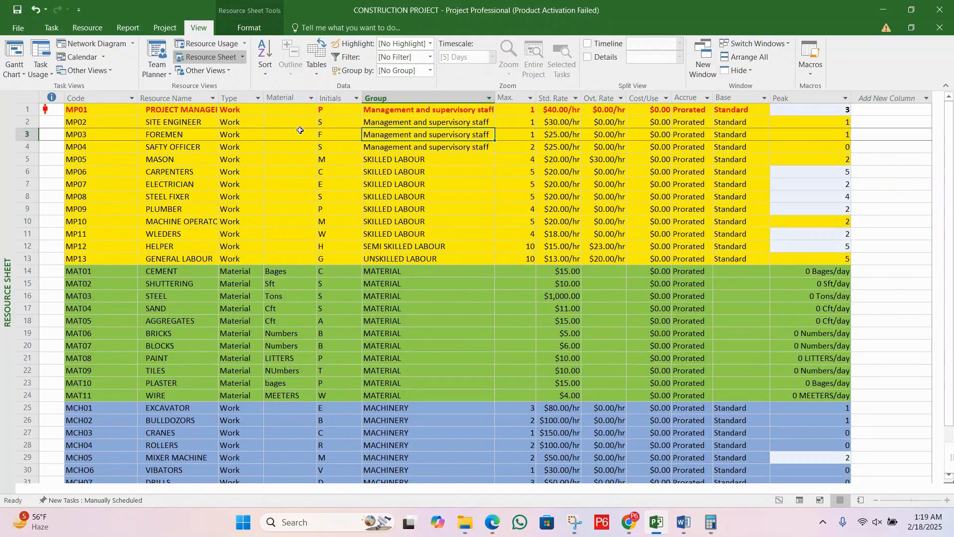
pyautogui.click(158, 110)
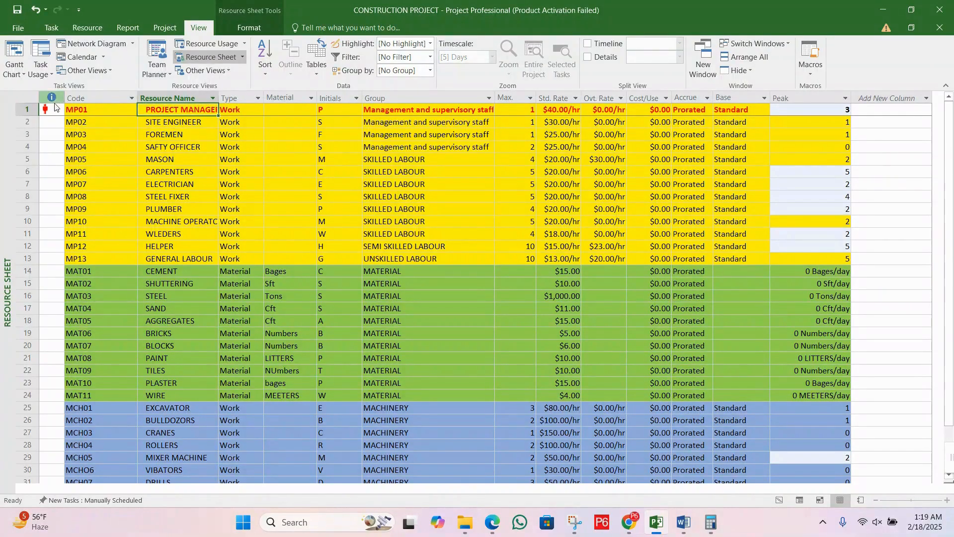
pyautogui.moveTo(57, 109)
# Step: Return to the Gantt Chart view and check the overallocation indicator of GROUND FLOOR SLAB CONCRETE BL-A
pyautogui.click(14, 74)
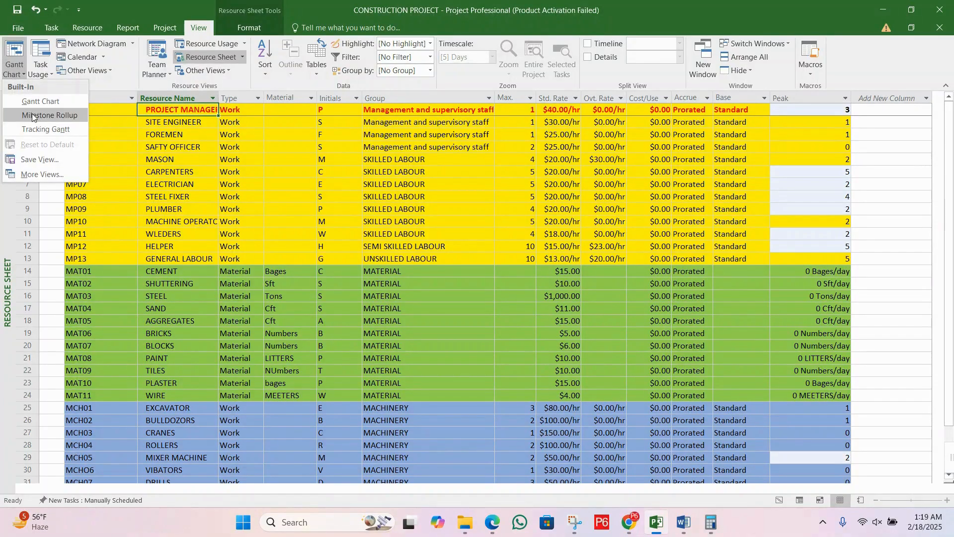
pyautogui.click(35, 101)
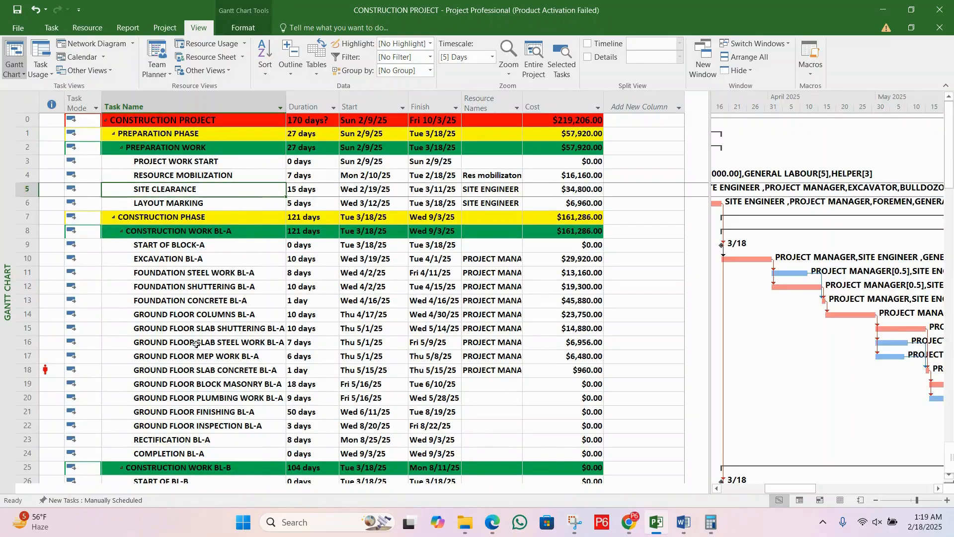
pyautogui.click(161, 372)
pyautogui.moveTo(44, 370)
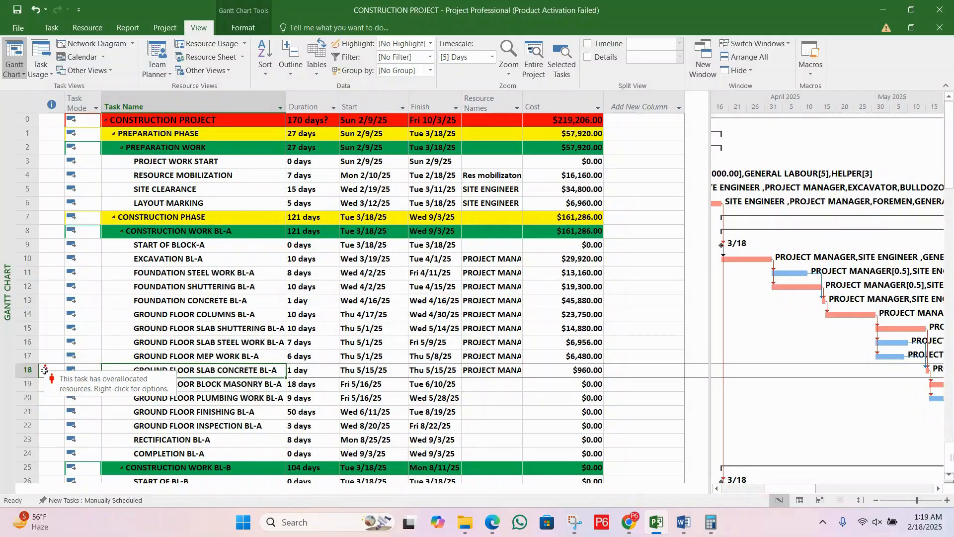
# Step: Open the Resource Sheet and compare PROJECT MANAGER's maximum units with its peak value
pyautogui.click(207, 57)
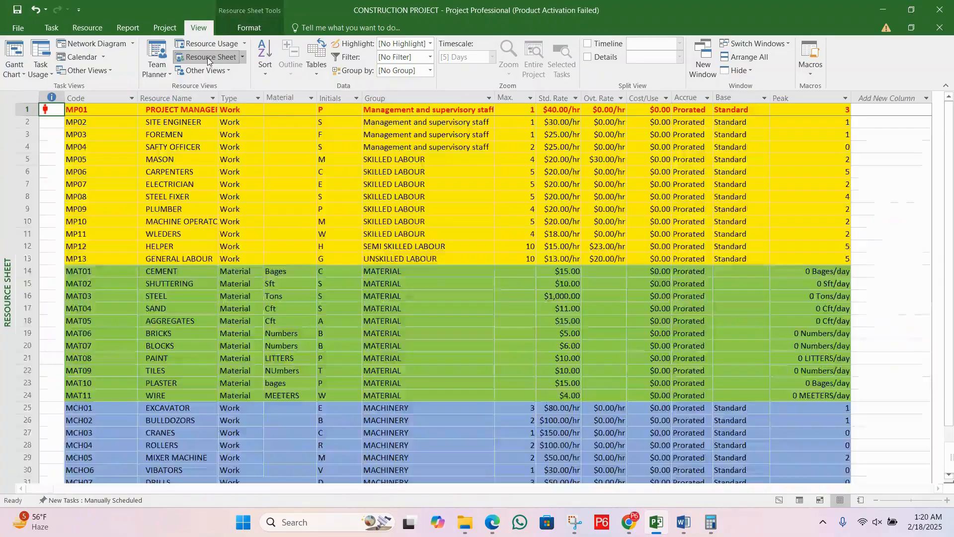
pyautogui.click(523, 106)
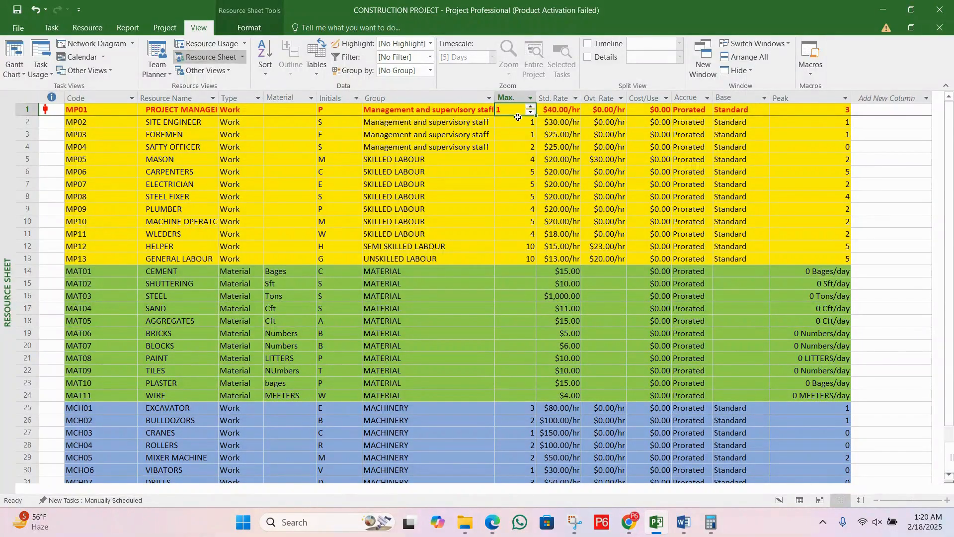
pyautogui.click(517, 122)
pyautogui.click(512, 111)
pyautogui.click(512, 123)
pyautogui.click(511, 106)
pyautogui.click(812, 111)
pyautogui.click(810, 135)
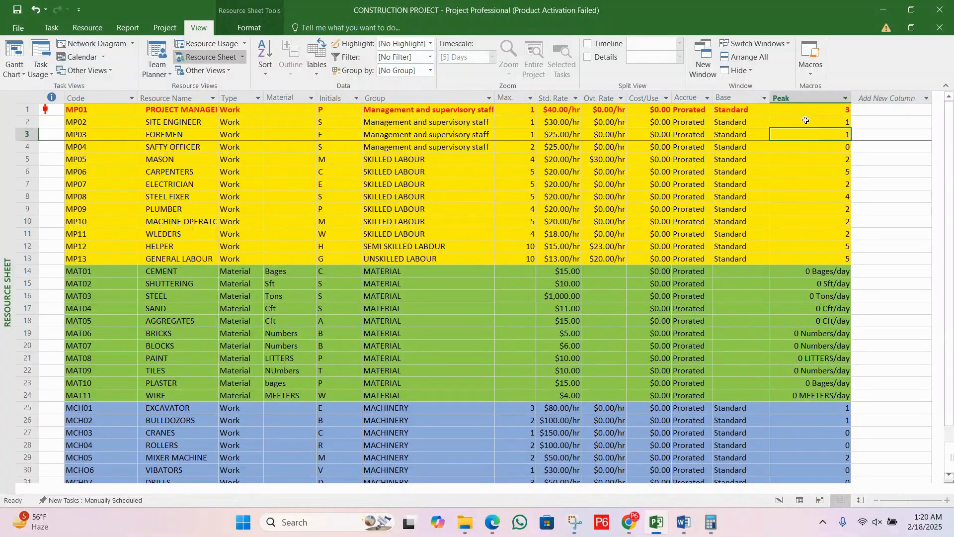
pyautogui.click(808, 110)
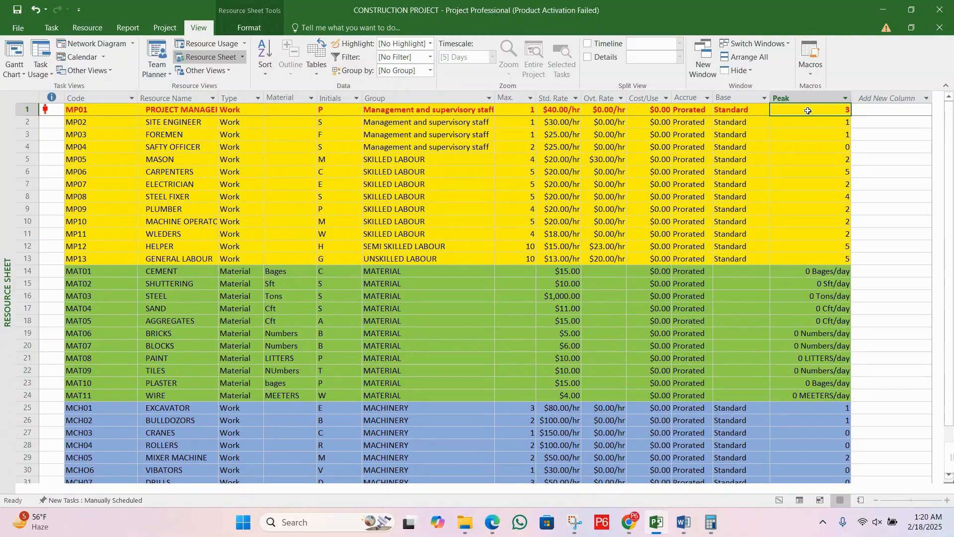
pyautogui.click(517, 111)
pyautogui.click(801, 109)
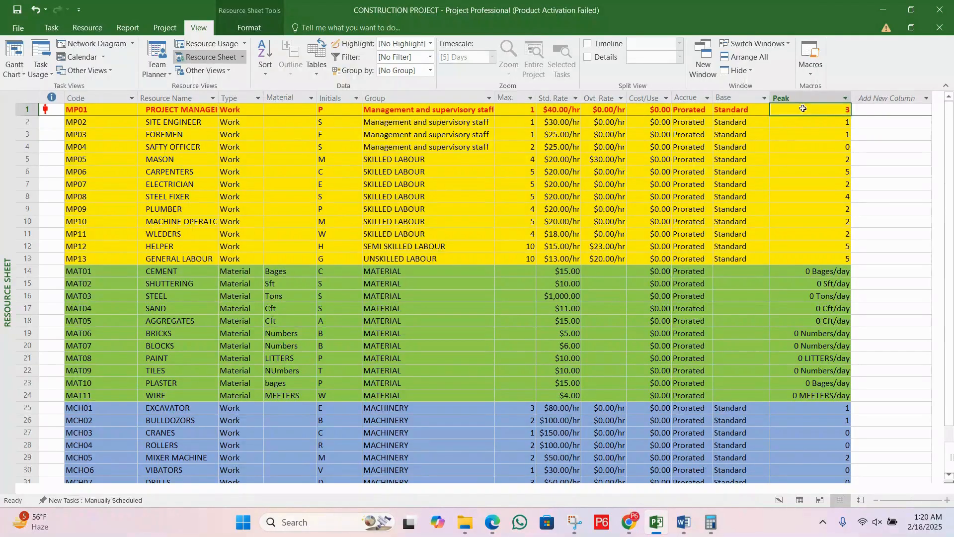
pyautogui.click(521, 113)
pyautogui.click(831, 109)
# Step: Set PROJECT MANAGER's maximum units to 4
pyautogui.click(508, 109)
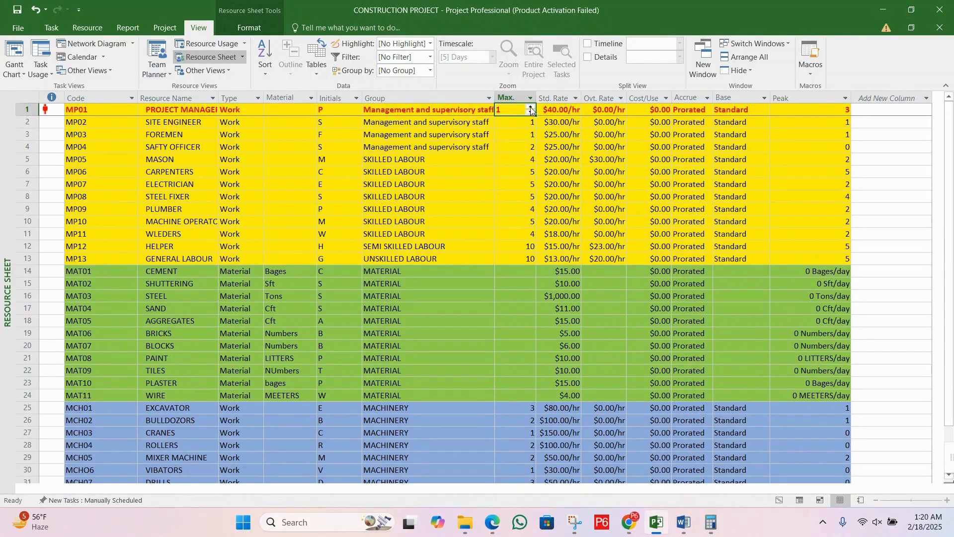
pyautogui.click(531, 108)
pyautogui.click(531, 108)
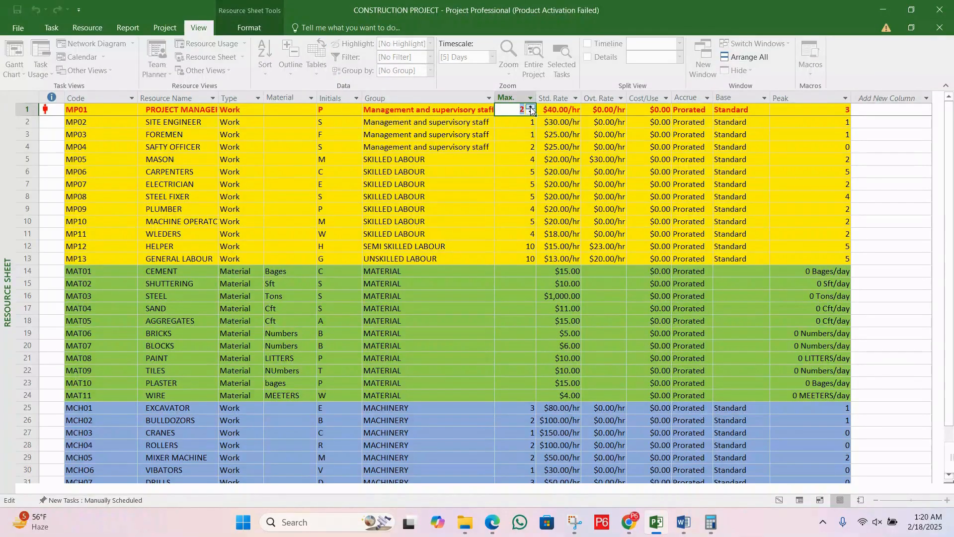
pyautogui.click(531, 108)
pyautogui.click(531, 107)
pyautogui.click(531, 108)
pyautogui.click(531, 108)
pyautogui.click(552, 110)
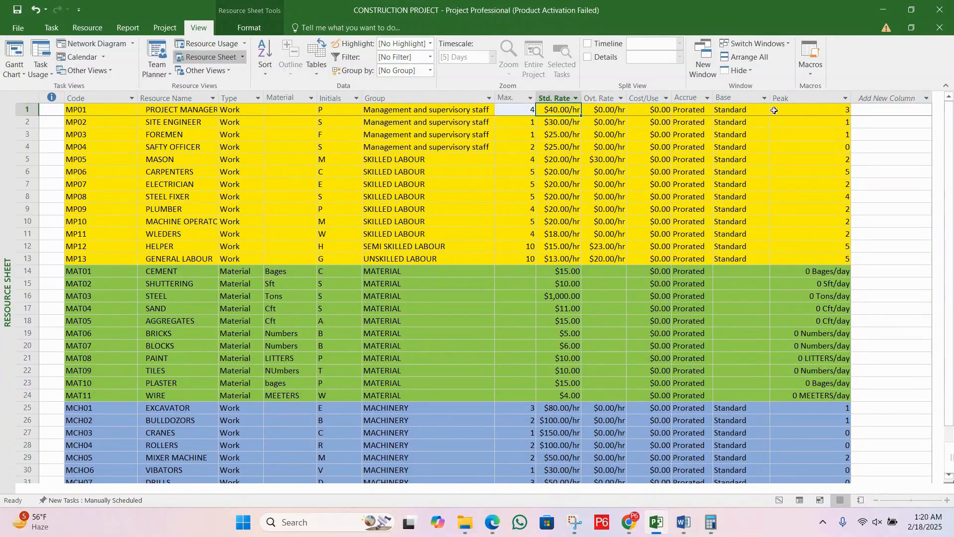
# Step: Return to the Gantt Chart view and check GROUND FLOOR SLAB CONCRETE BL-A for an overallocation indicator
pyautogui.click(751, 114)
pyautogui.press('Left')
pyautogui.press('Left')
pyautogui.press('Left')
pyautogui.press('Left')
pyautogui.press('Left')
pyautogui.press('Left')
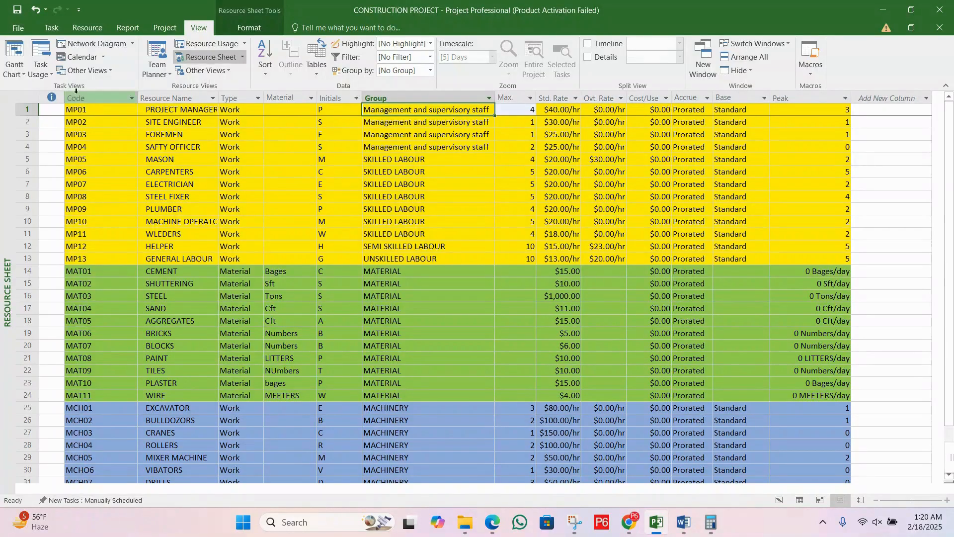
pyautogui.click(14, 73)
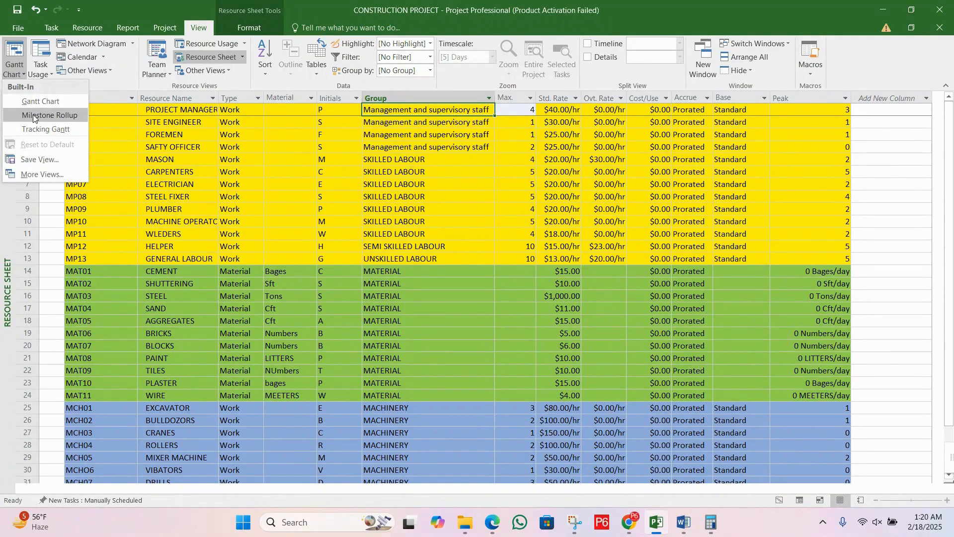
pyautogui.click(35, 104)
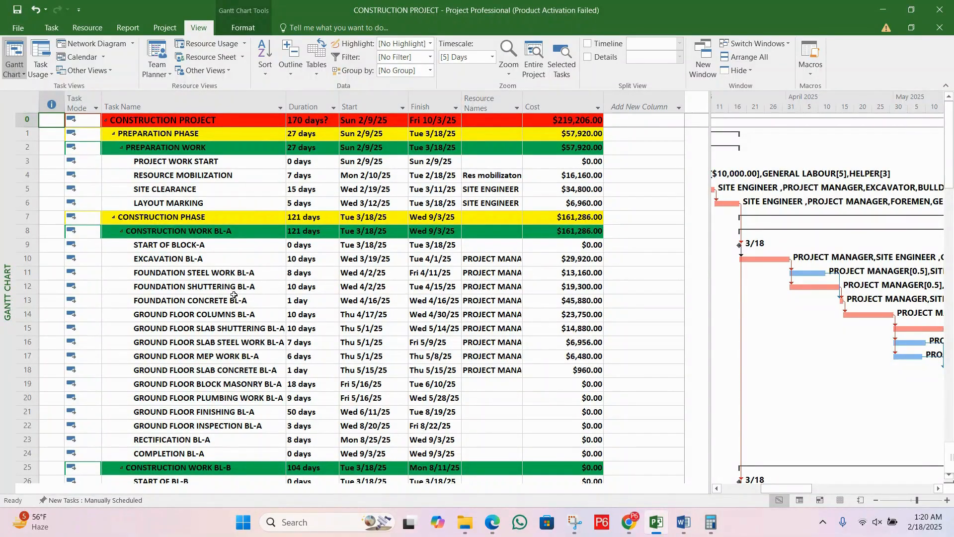
# Step: Set PROJECT MANAGER's maximum units back to 1 in the Resource Sheet
pyautogui.click(210, 58)
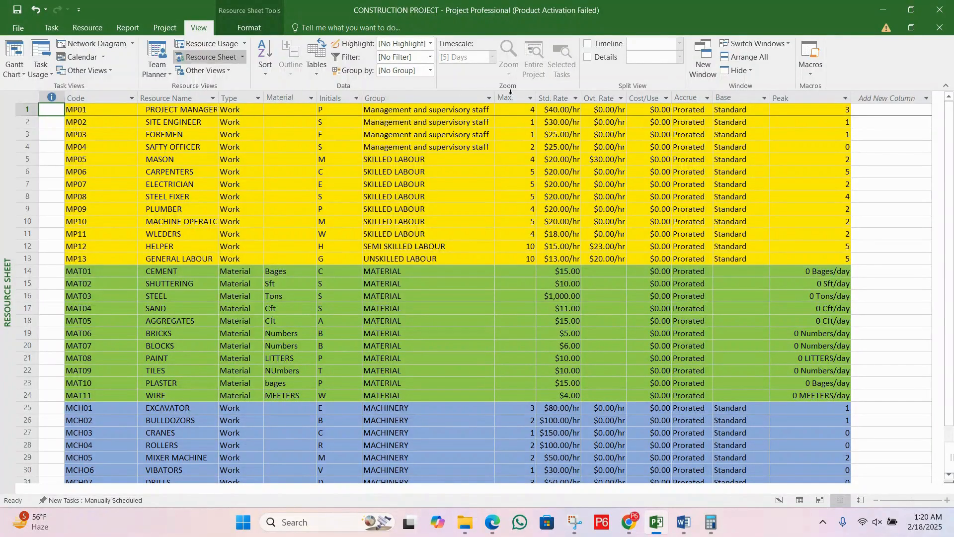
pyautogui.click(522, 113)
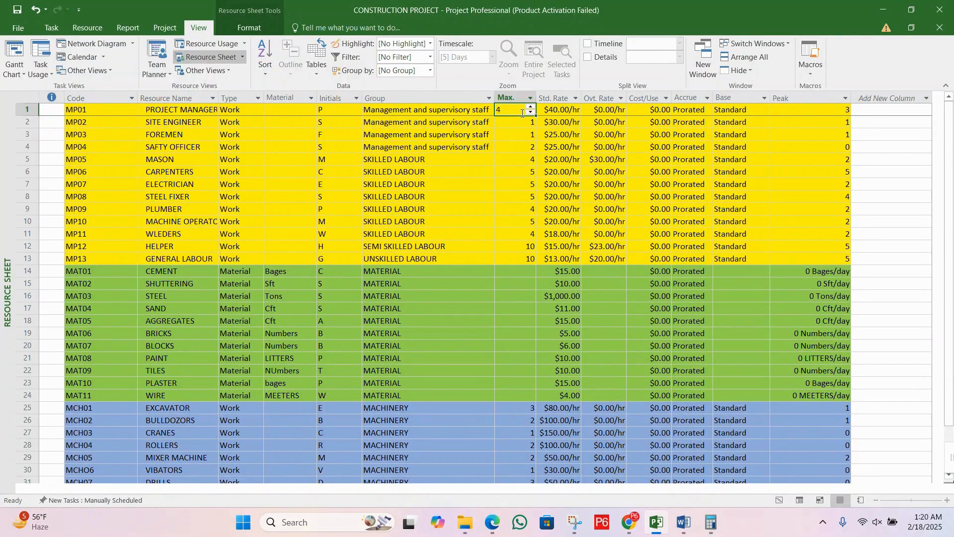
pyautogui.write('1')
pyautogui.press('Return')
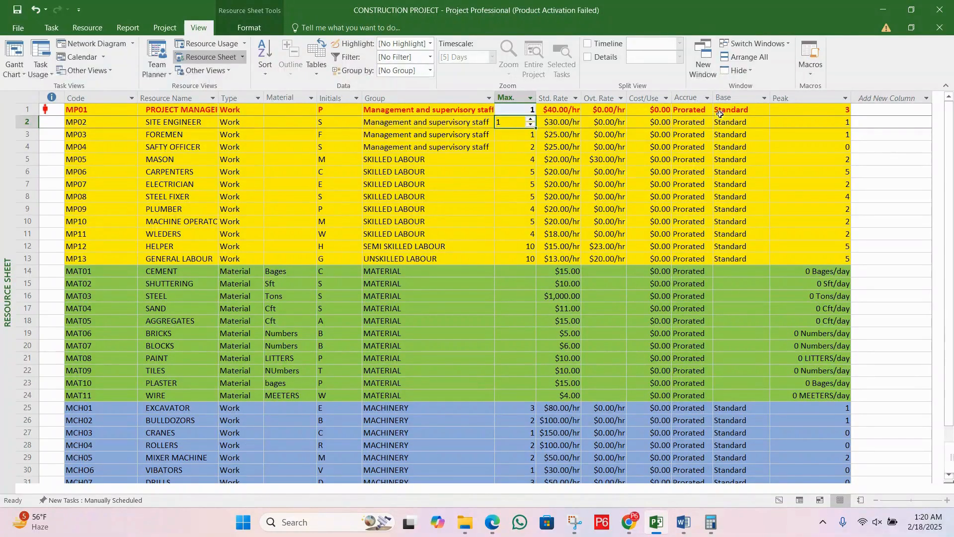
pyautogui.click(794, 123)
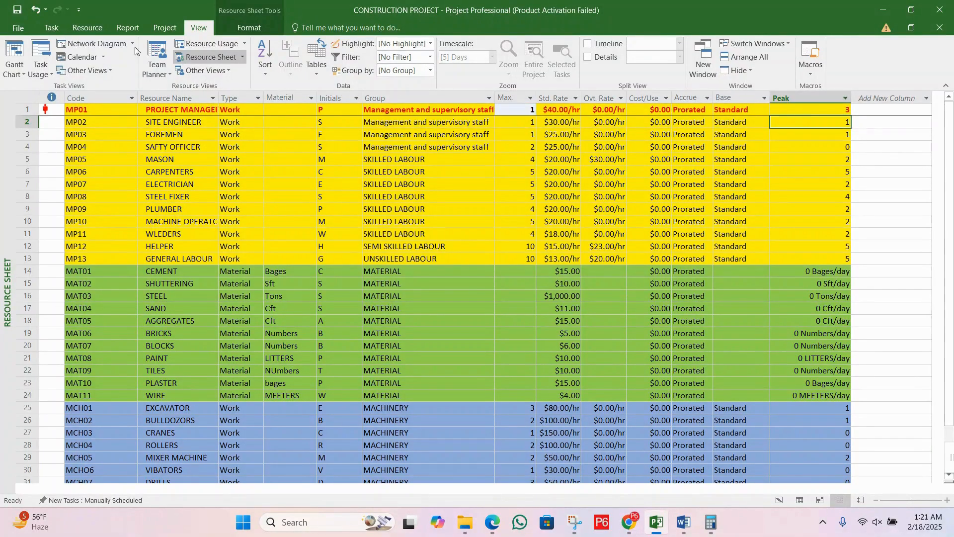
# Step: In the Gantt Chart view, apply the Increase Duration overallocation fix to GROUND FLOOR SLAB CONCRETE BL-A
pyautogui.click(12, 71)
pyautogui.click(51, 102)
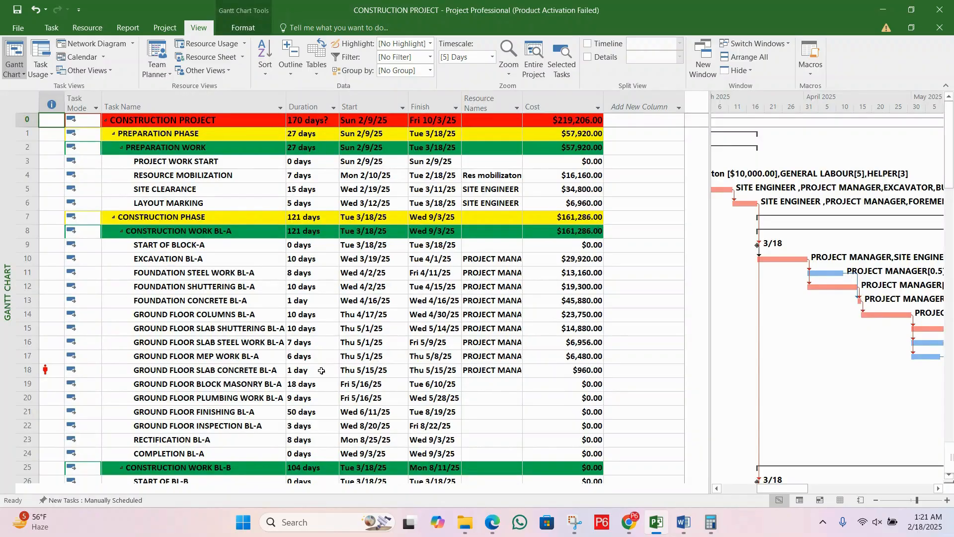
pyautogui.click(47, 370)
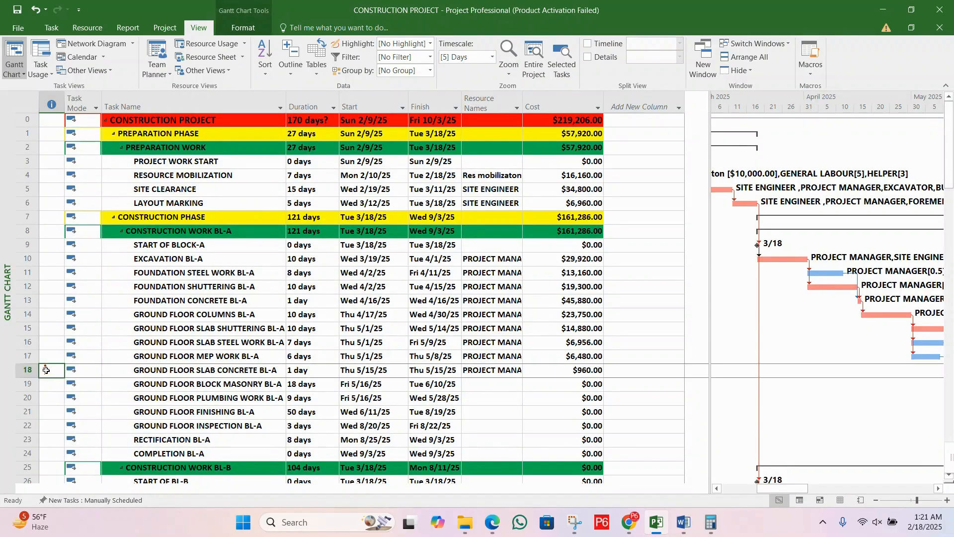
pyautogui.rightClick(47, 371)
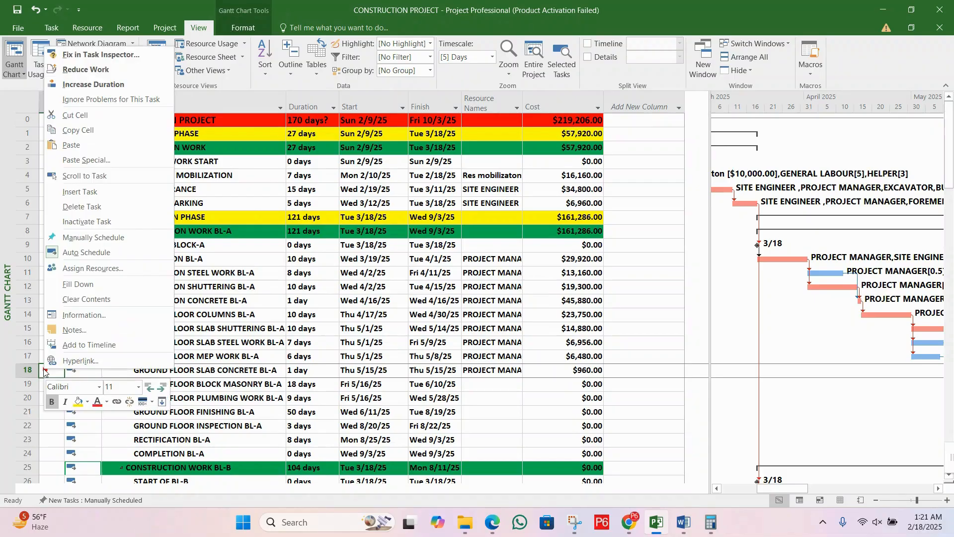
pyautogui.click(121, 85)
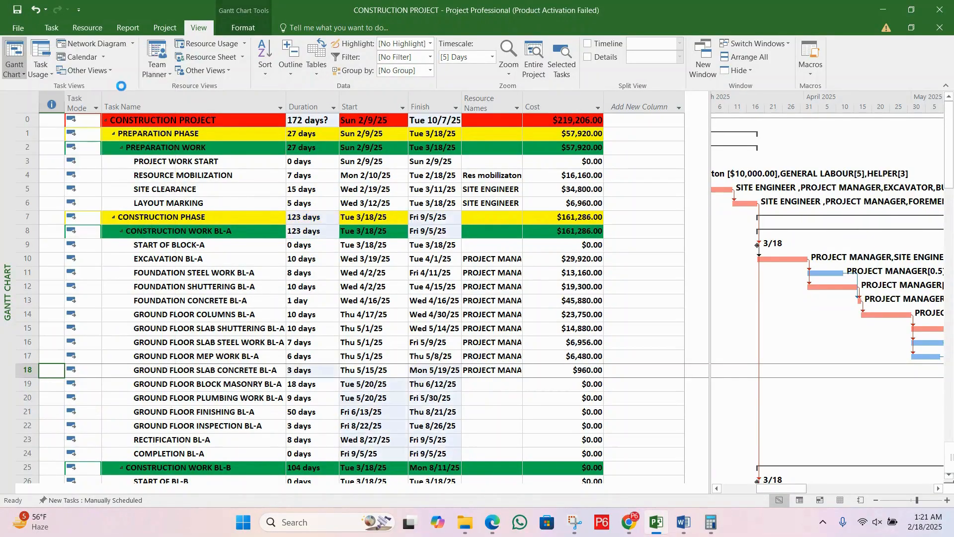
# Step: Check the duration and overallocation indicator of GROUND FLOOR SLAB CONCRETE BL-A
pyautogui.click(314, 373)
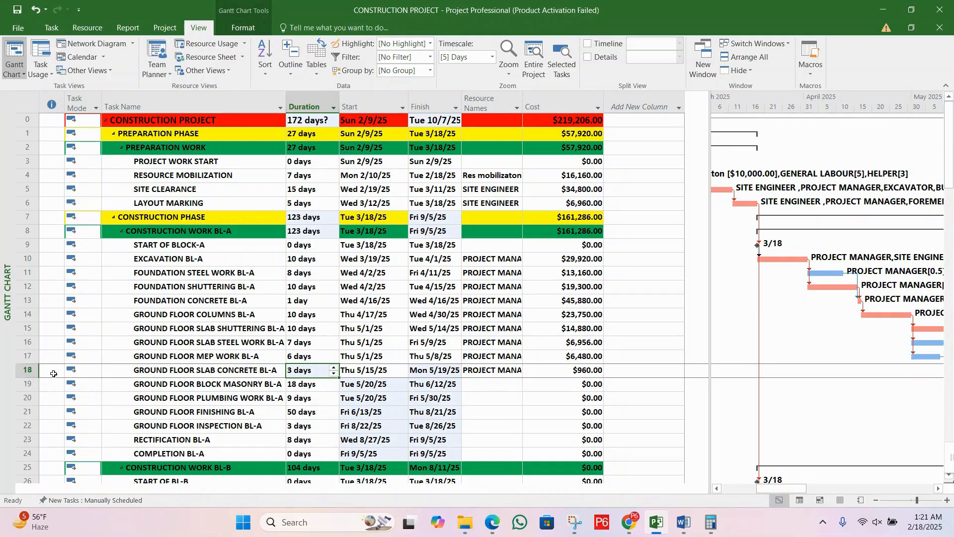
pyautogui.click(232, 374)
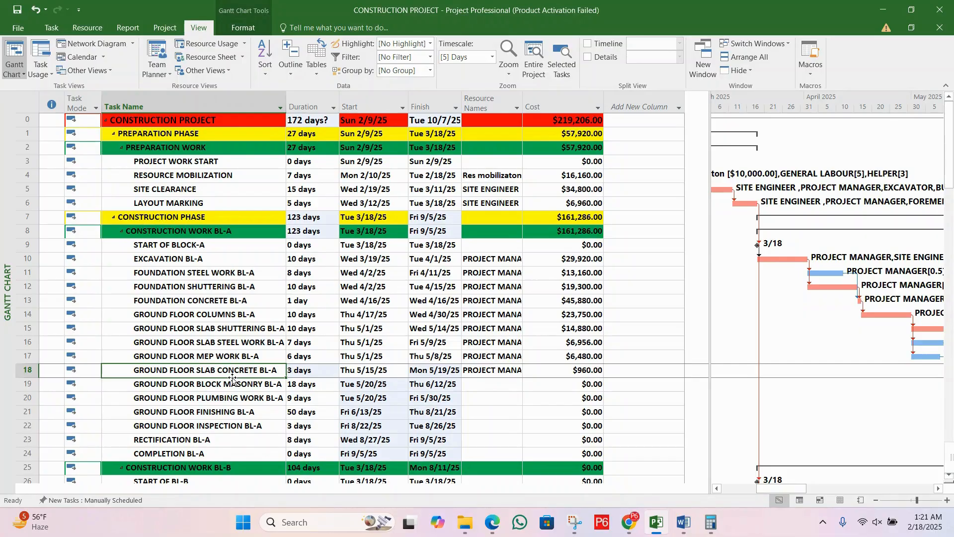
pyautogui.click(306, 373)
pyautogui.click(251, 370)
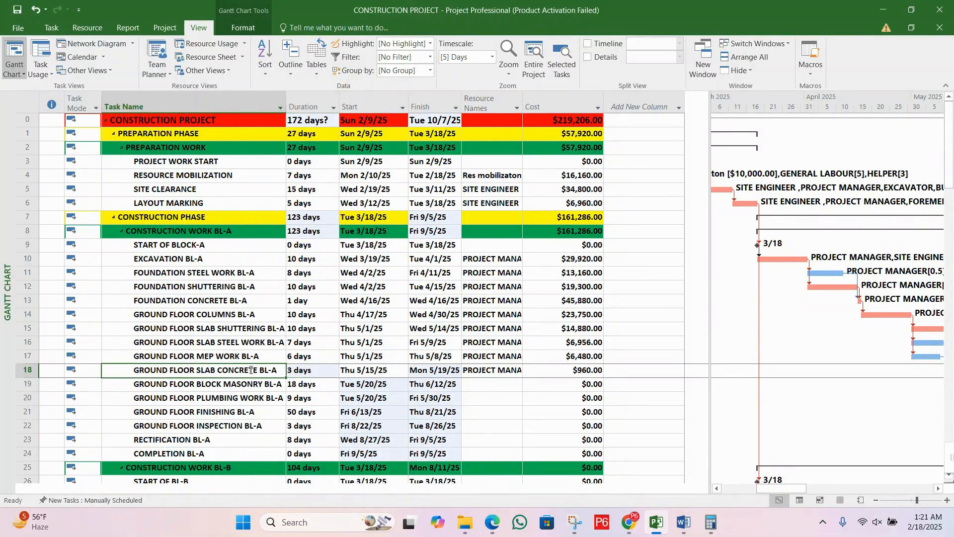
pyautogui.click(320, 369)
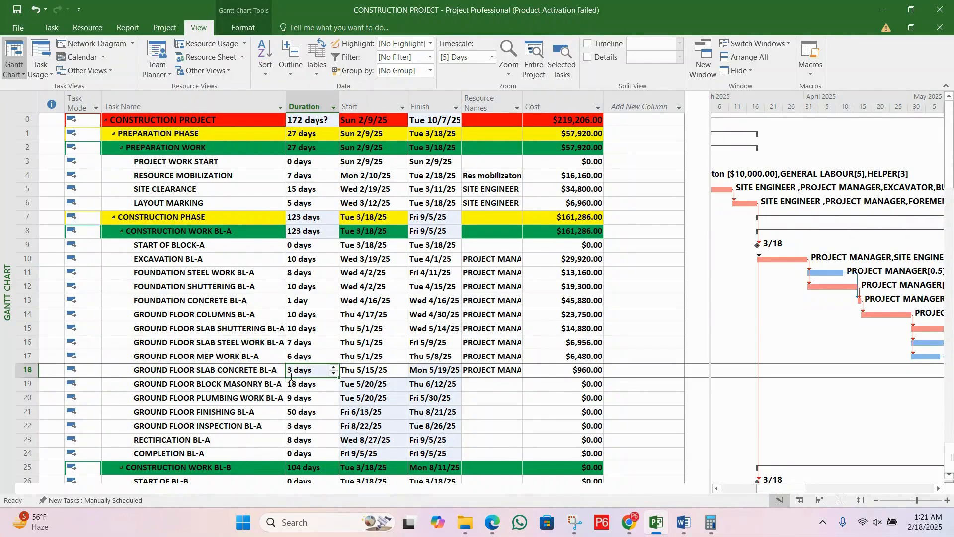
pyautogui.click(250, 368)
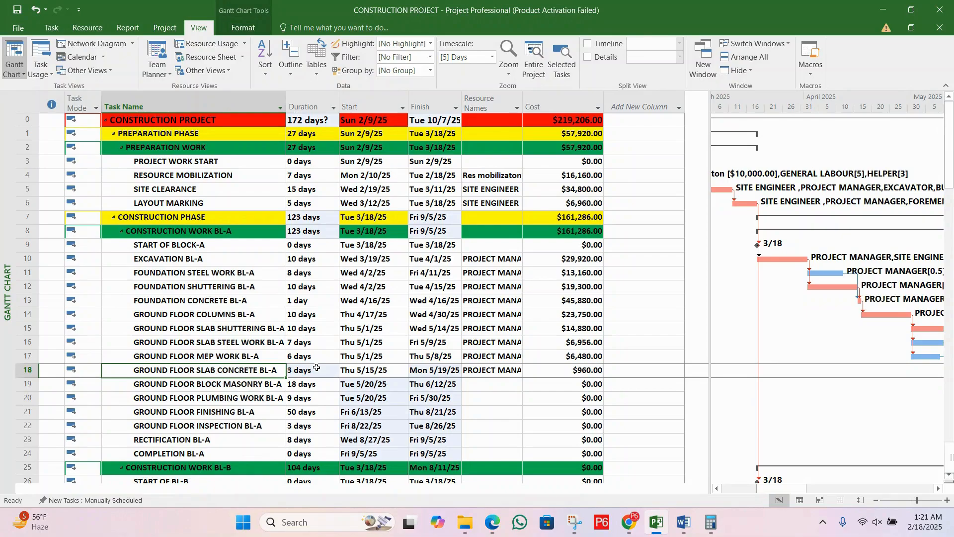
# Step: Undo the duration increase on GROUND FLOOR SLAB CONCRETE BL-A
pyautogui.hotkey('ctrl', 'z')
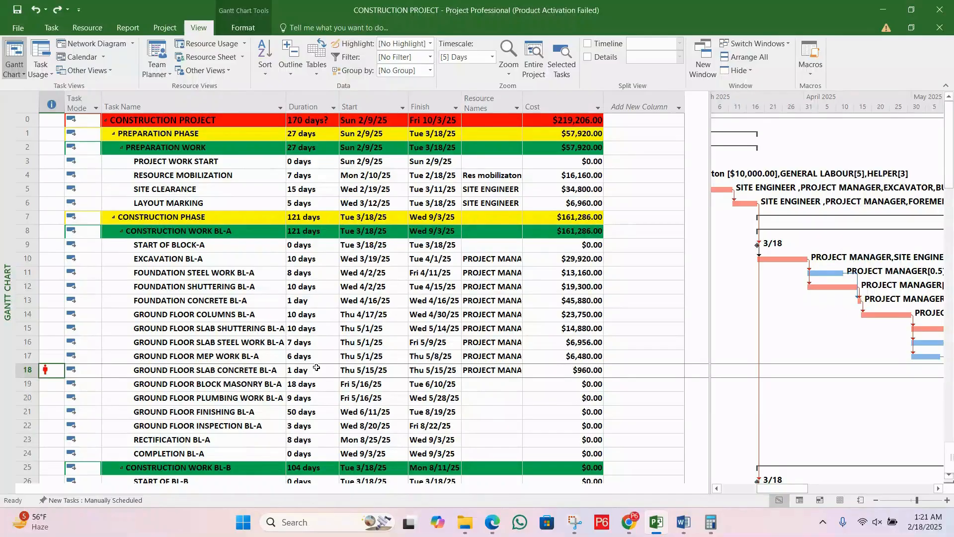
pyautogui.click(254, 358)
pyautogui.click(261, 379)
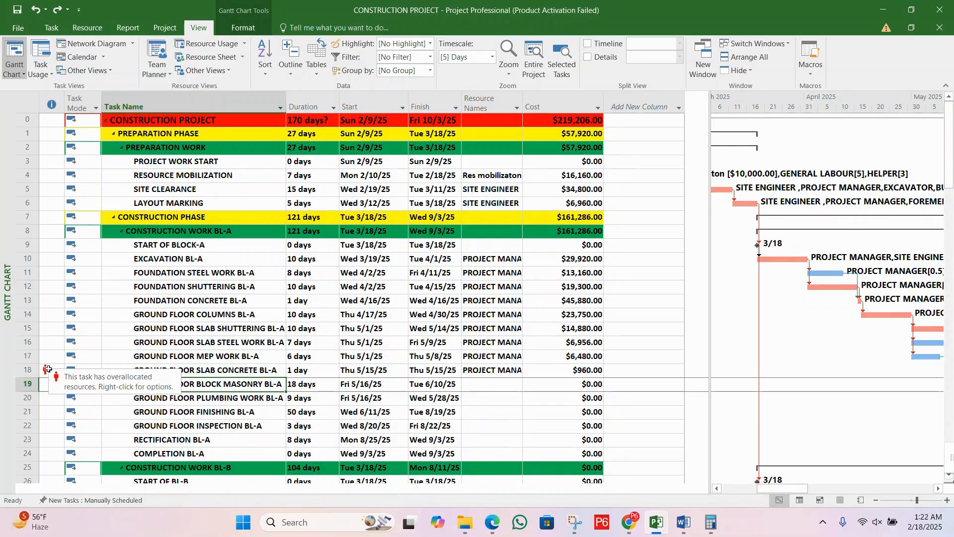
# Step: Apply the Reduce Work overallocation fix to GROUND FLOOR SLAB CONCRETE BL-A
pyautogui.rightClick(48, 371)
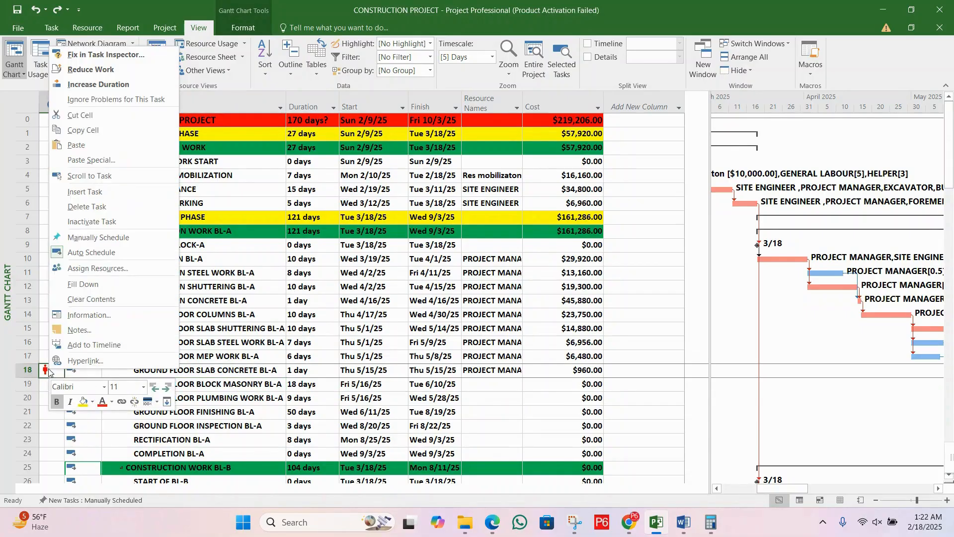
pyautogui.click(93, 71)
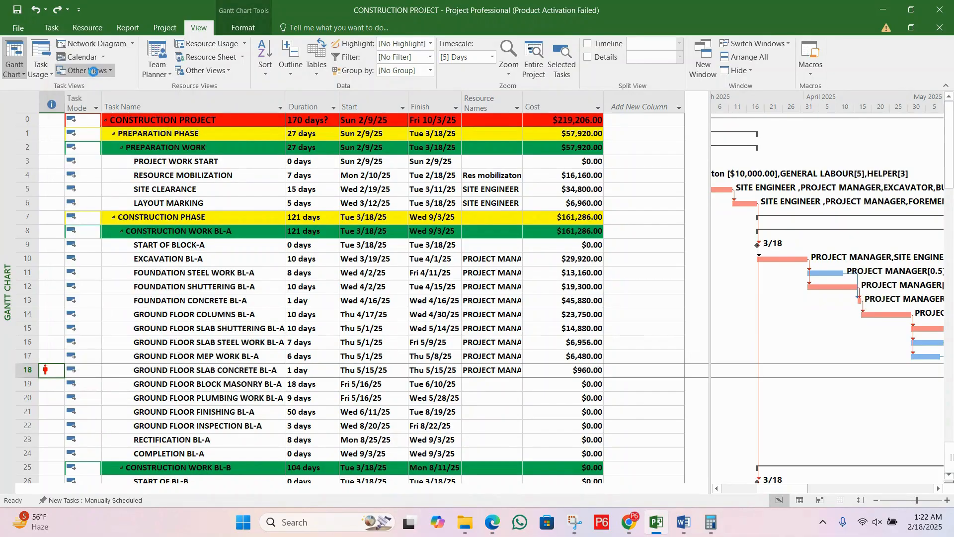
pyautogui.click(400, 370)
pyautogui.click(518, 369)
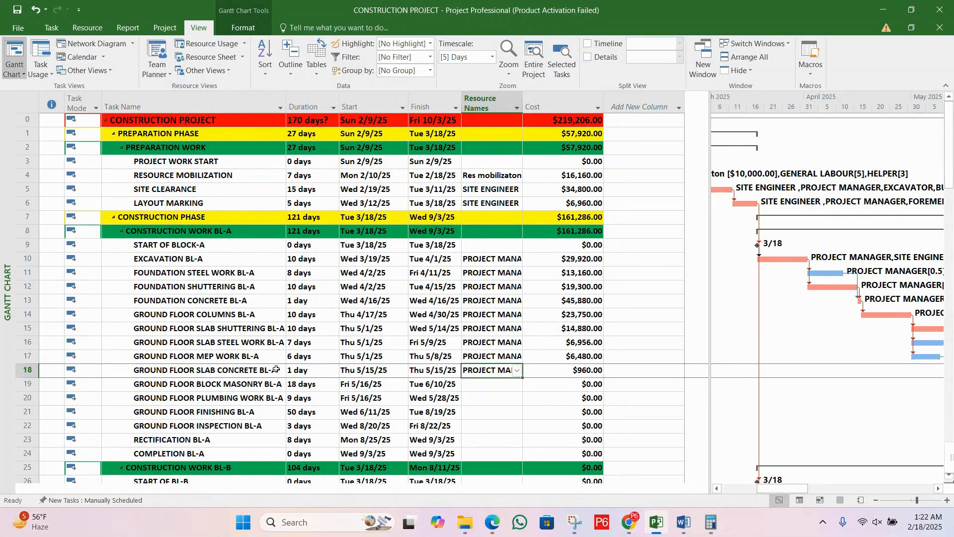
# Step: Review PROJECT MANAGER's peak against its maximum units in the Resource Sheet
pyautogui.click(205, 57)
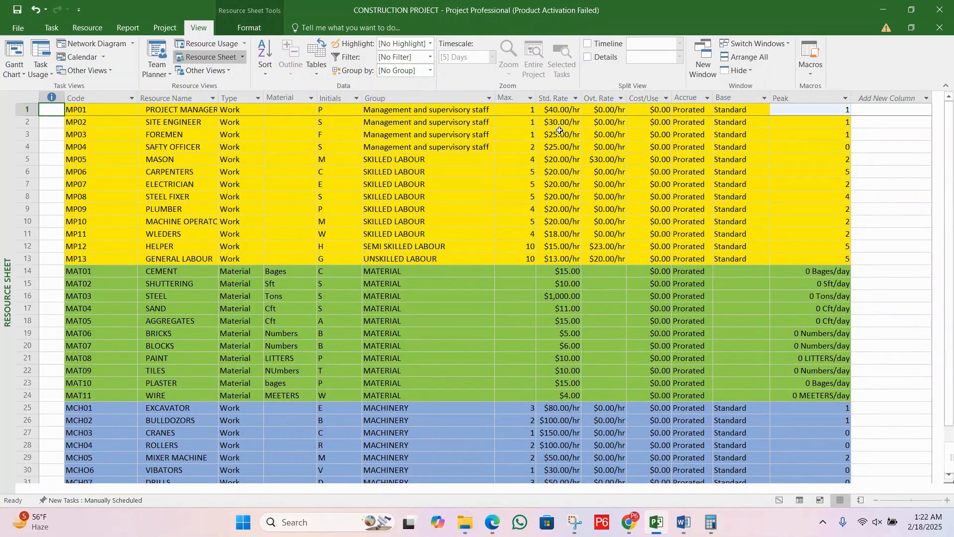
pyautogui.click(527, 110)
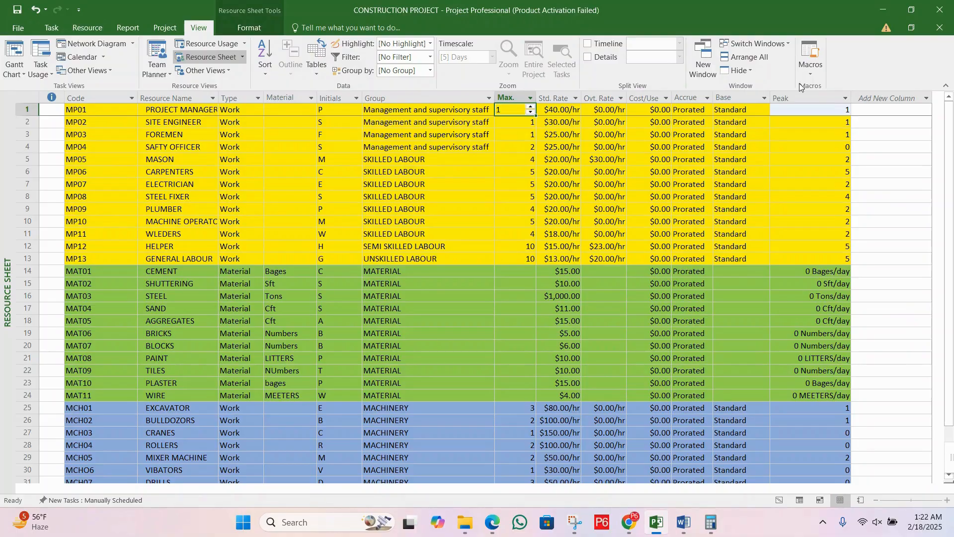
pyautogui.click(810, 108)
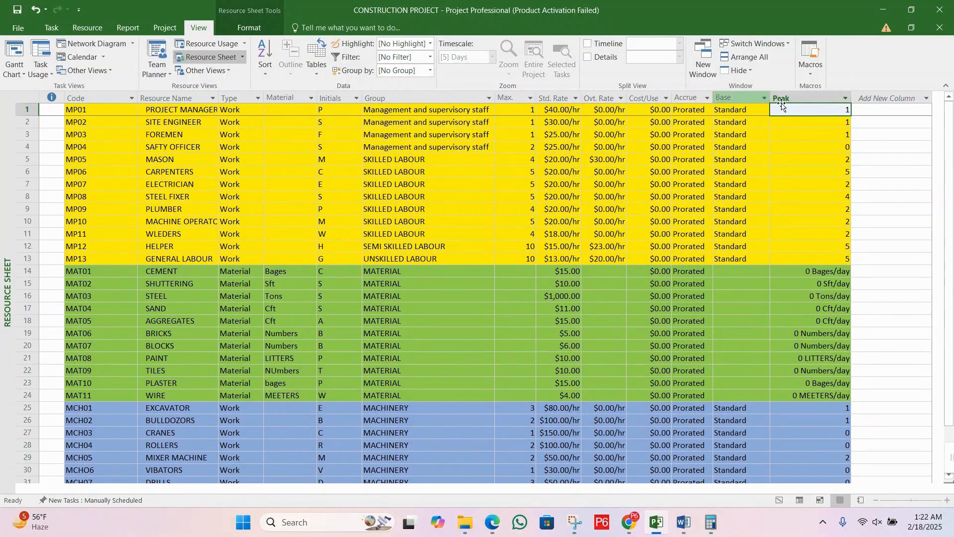
pyautogui.click(526, 112)
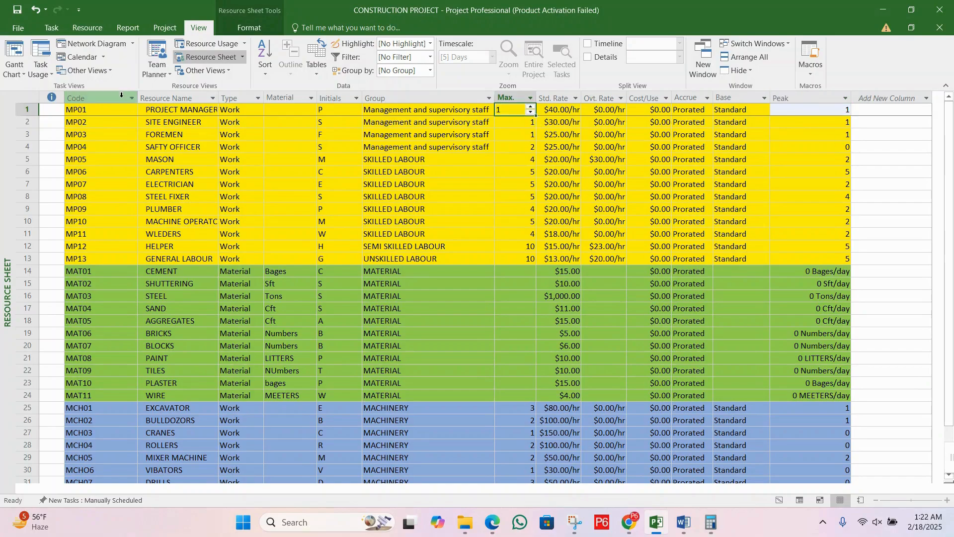
# Step: Undo the work reduction on GROUND FLOOR SLAB CONCRETE BL-A and return to the Gantt Chart view
pyautogui.click(15, 70)
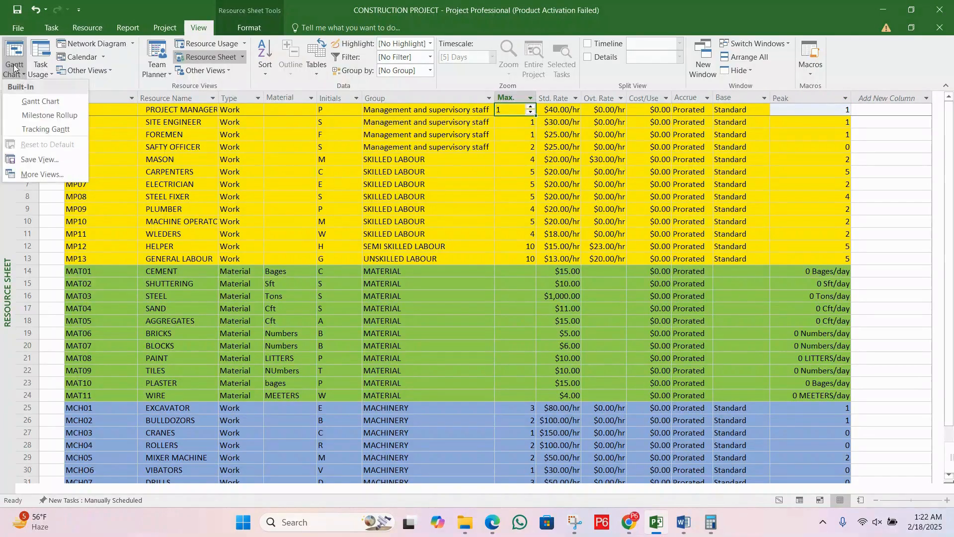
pyautogui.click(40, 102)
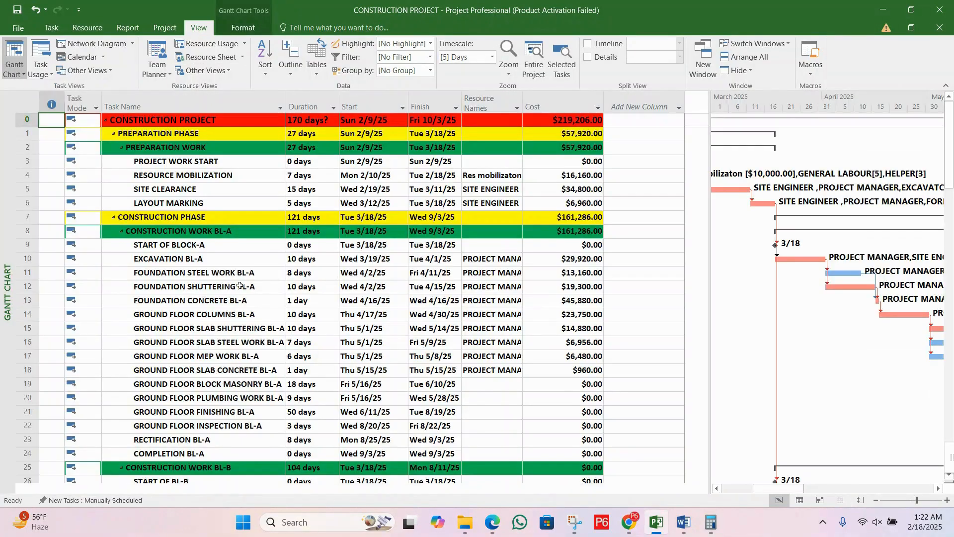
pyautogui.hotkey('ctrl', 'z')
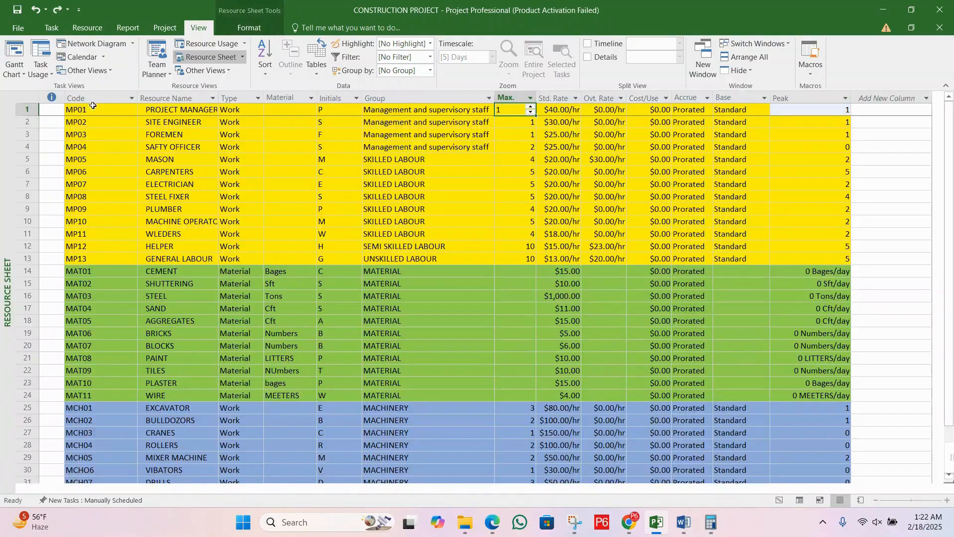
pyautogui.click(13, 69)
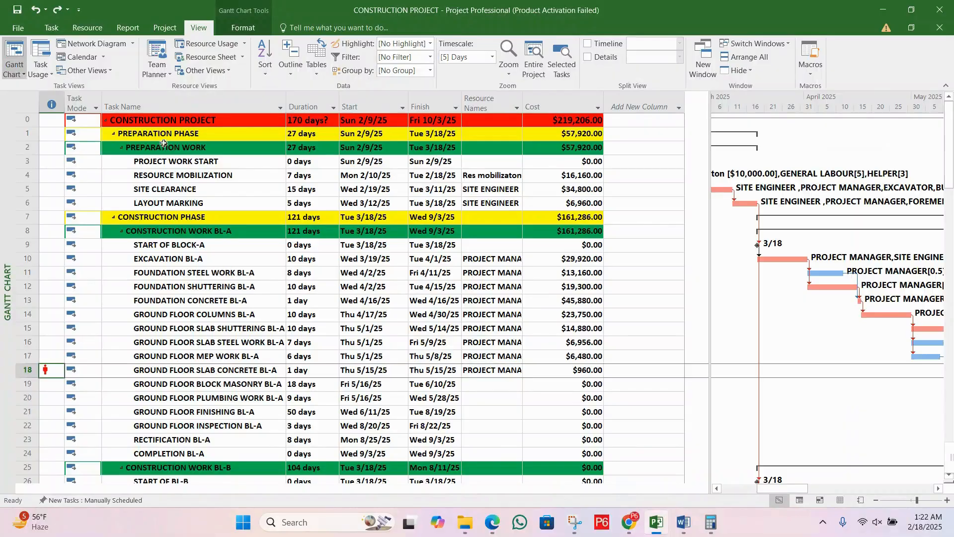
# Step: Open the overallocation of GROUND FLOOR SLAB CONCRETE BL-A in the Task Inspector
pyautogui.rightClick(54, 370)
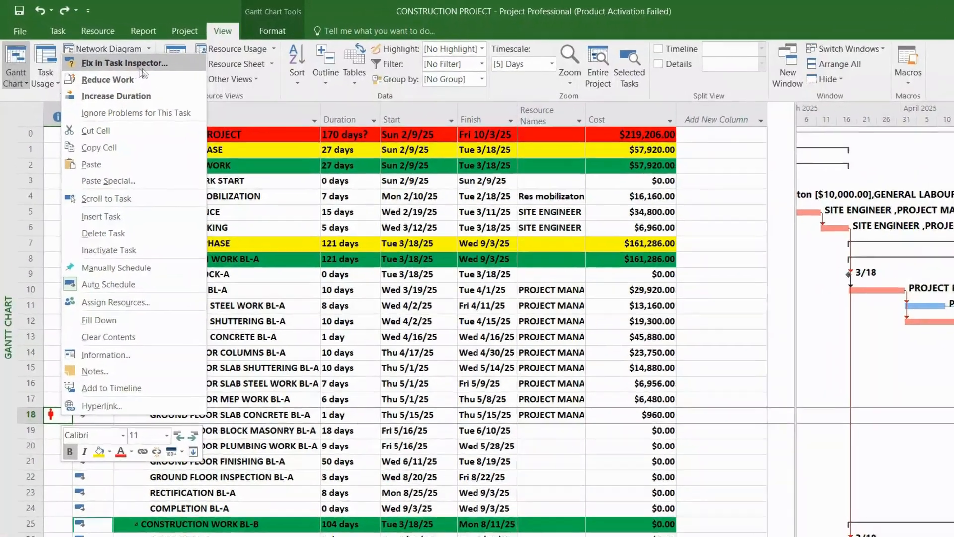
pyautogui.click(122, 60)
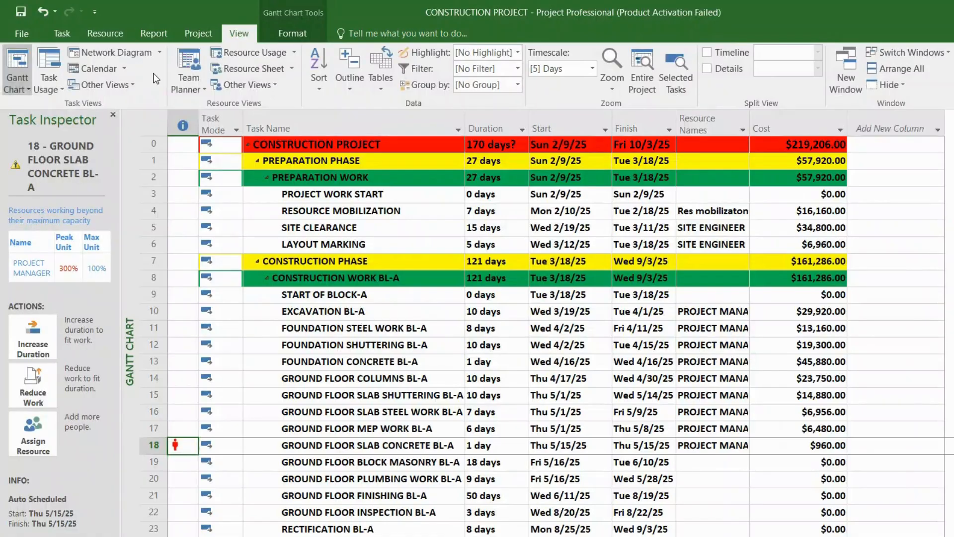
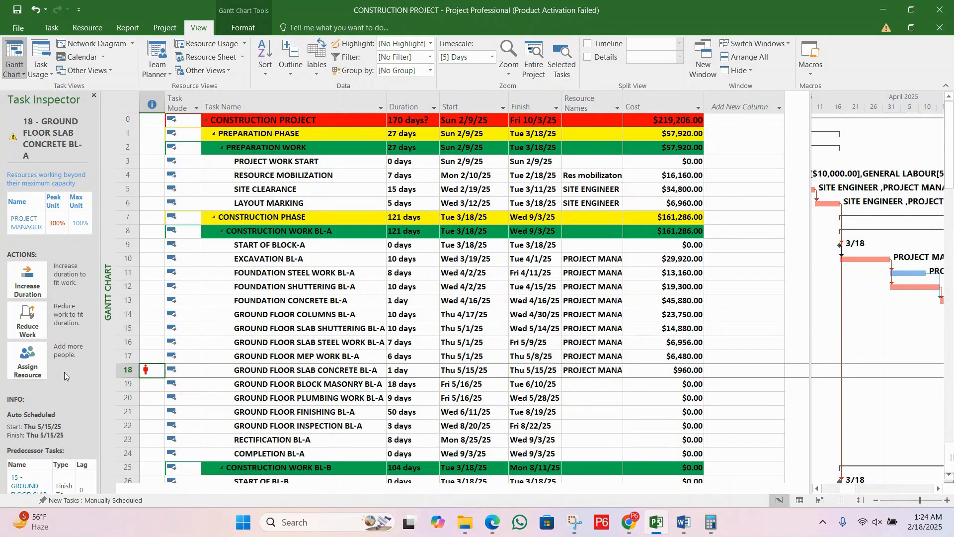
# Step: Close the Task Inspector for GROUND FLOOR SLAB CONCRETE BL-A
pyautogui.scroll(-2, 79, 391)
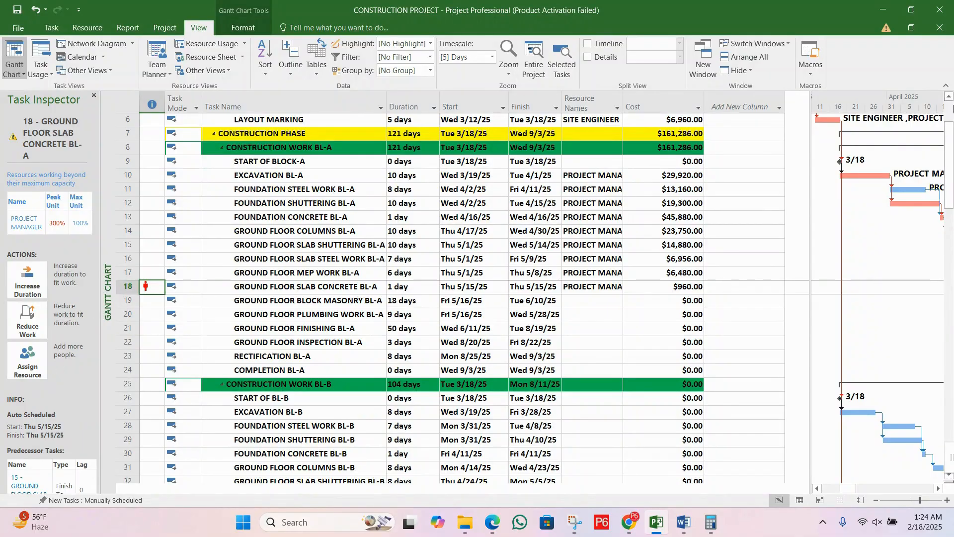
pyautogui.scroll(-3, 952, 108)
pyautogui.scroll(5, 953, 110)
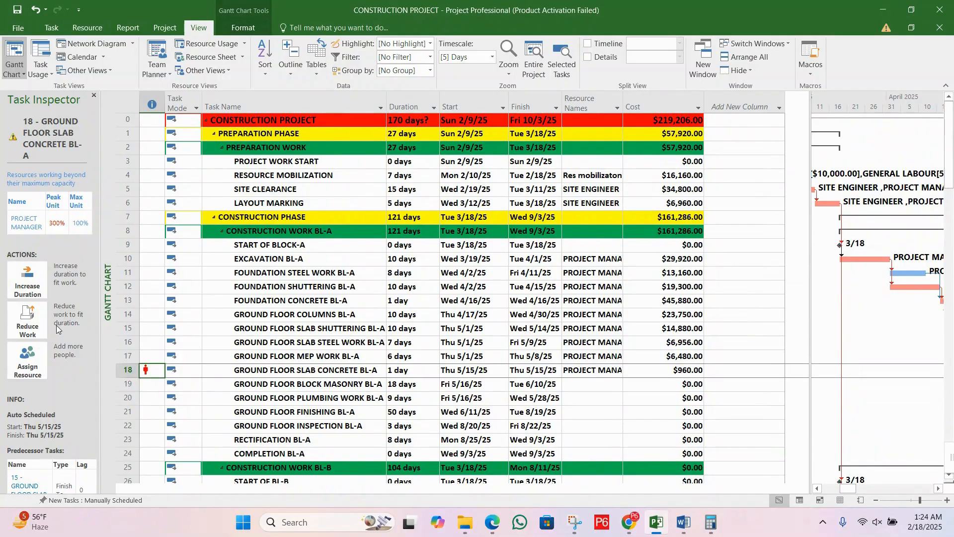
pyautogui.click(93, 97)
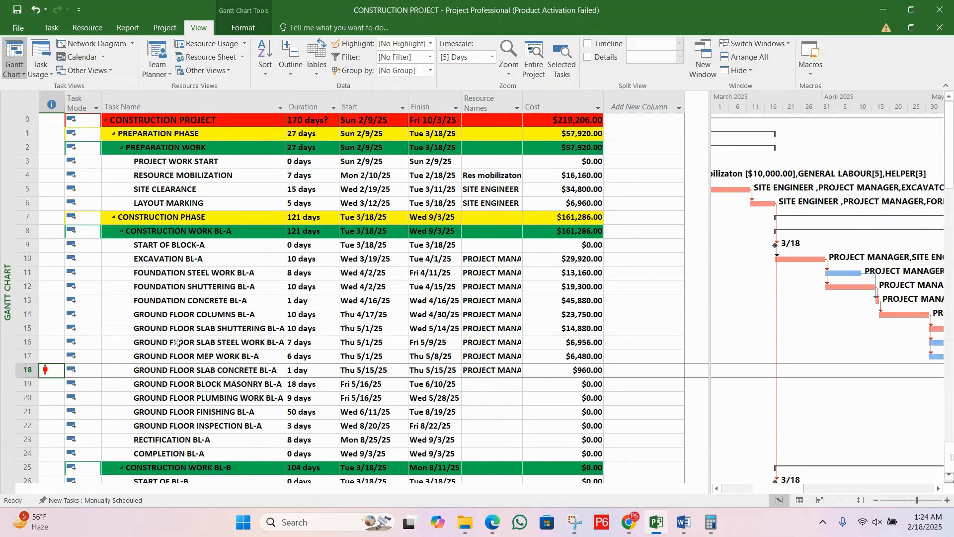
# Step: Set PROJECT MANAGER's assignment units to 1 on GROUND FLOOR SLAB CONCRETE BL-A
pyautogui.doubleClick(231, 372)
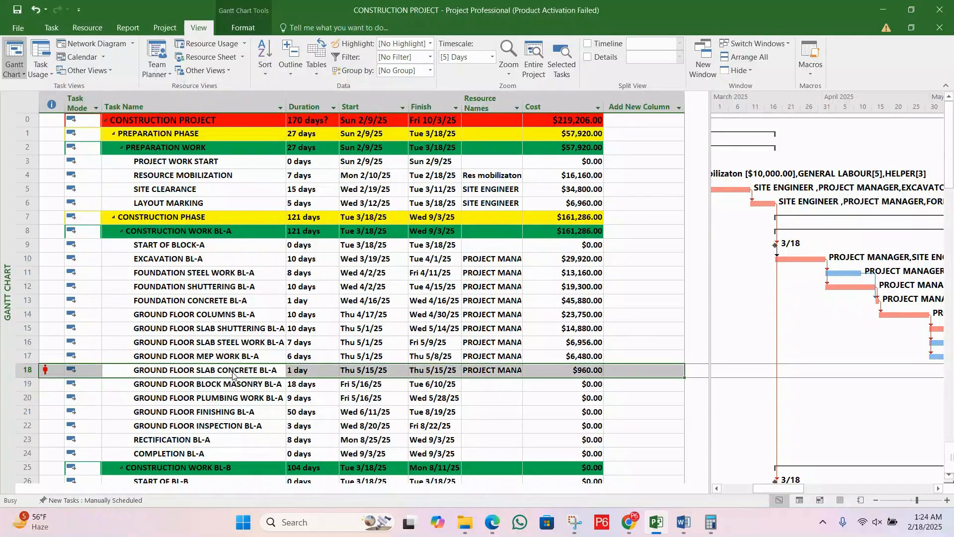
pyautogui.click(544, 210)
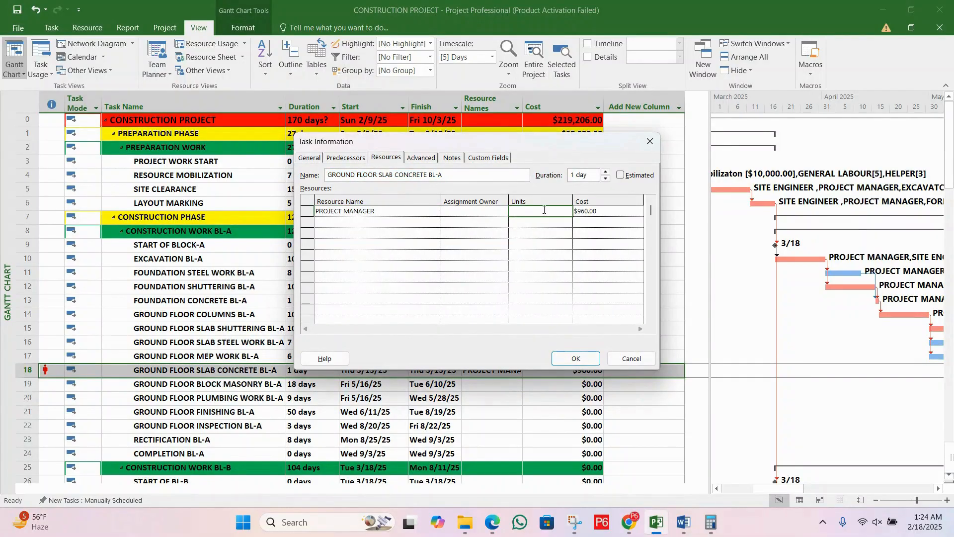
pyautogui.press('Return')
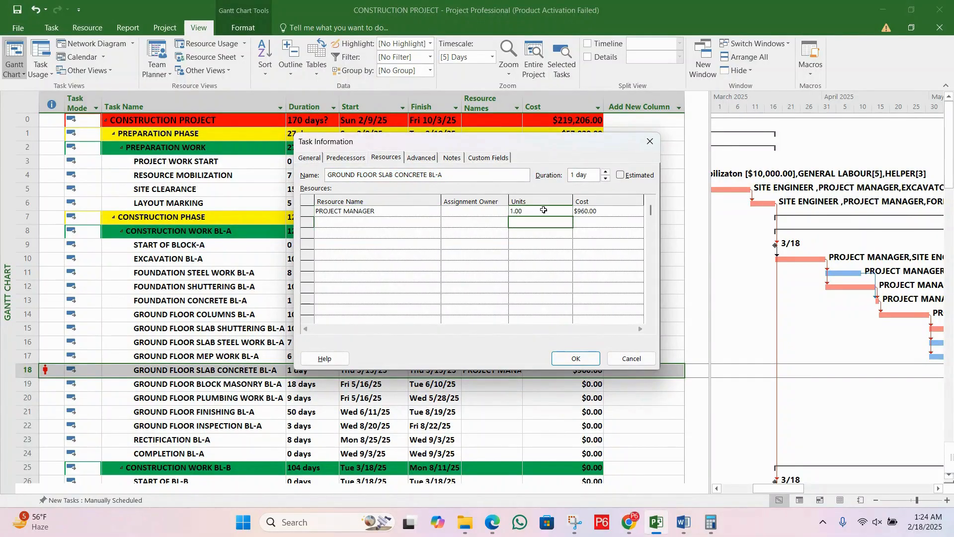
pyautogui.click(577, 359)
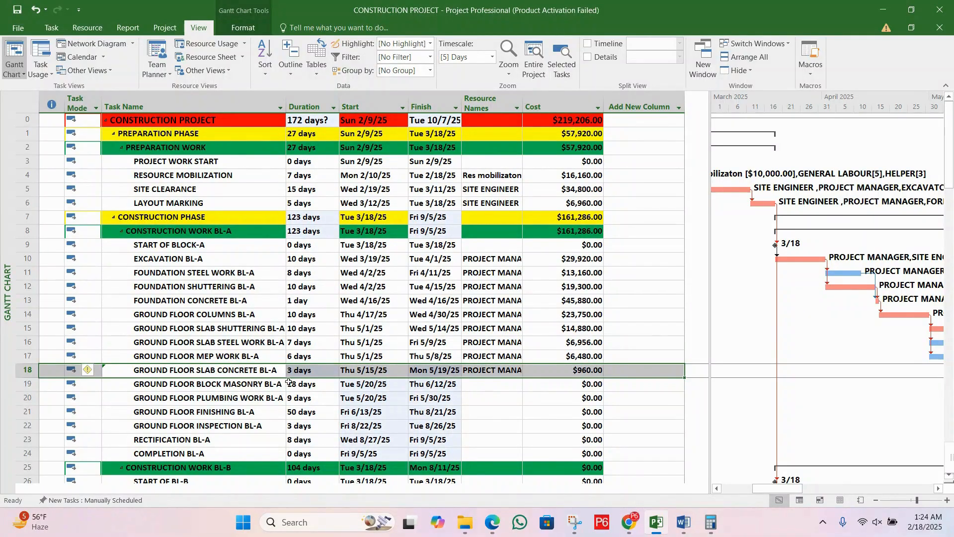
# Step: Apply the unit change on GROUND FLOOR SLAB CONCRETE BL-A by changing the amount of work while keeping the duration the same
pyautogui.click(311, 373)
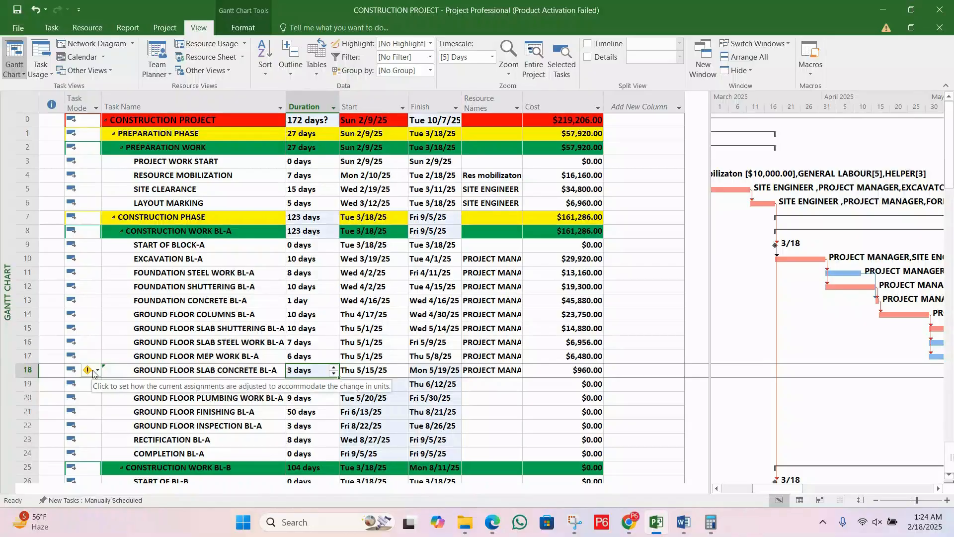
pyautogui.click(97, 374)
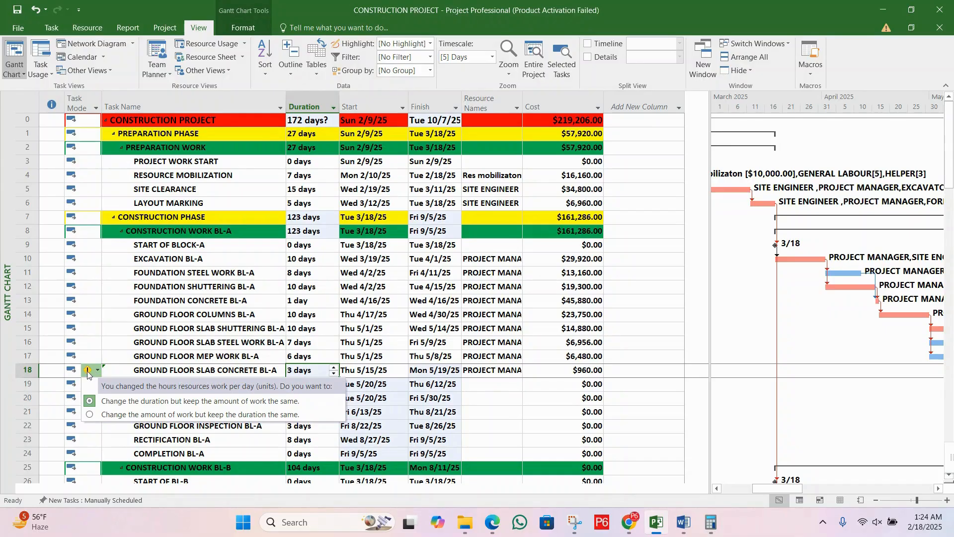
pyautogui.click(144, 417)
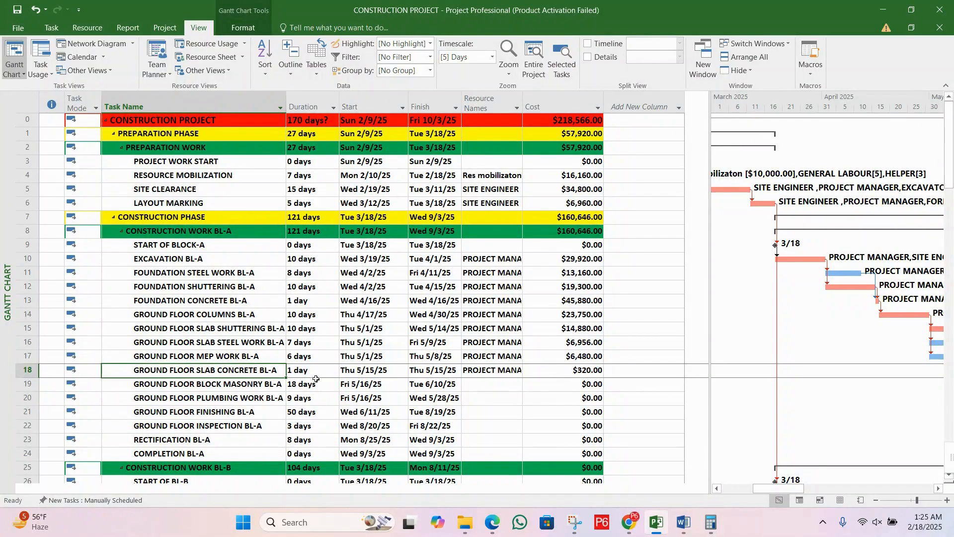
# Step: Save the construction project
pyautogui.press('Down')
pyautogui.press('Down')
pyautogui.click(255, 373)
pyautogui.press('Right')
pyautogui.press('Down')
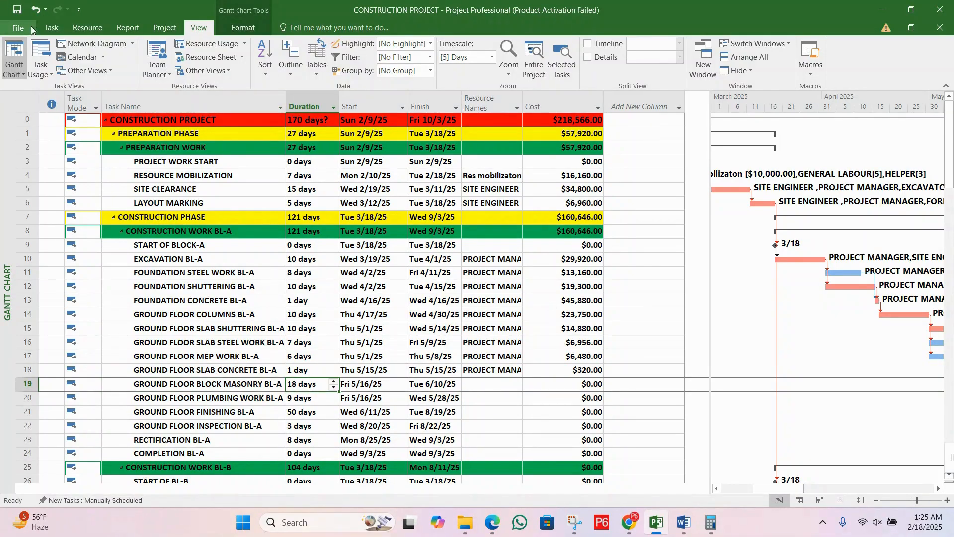
pyautogui.click(18, 11)
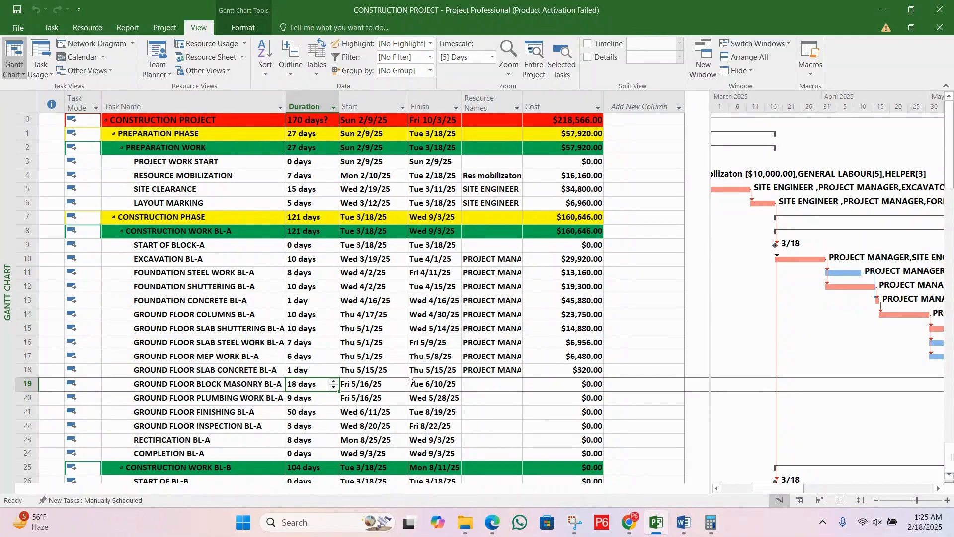
pyautogui.press('Right')
pyautogui.press('Right')
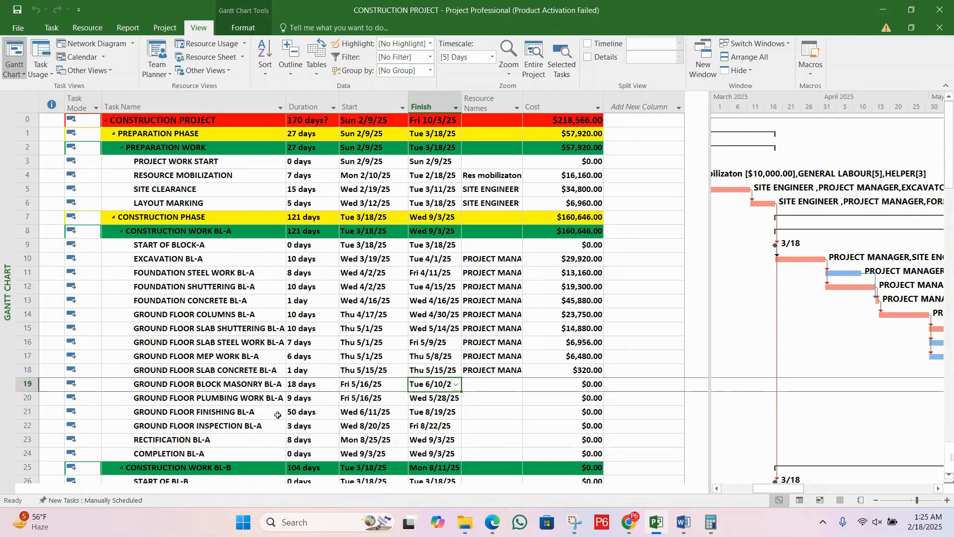
pyautogui.click(199, 373)
pyautogui.click(259, 353)
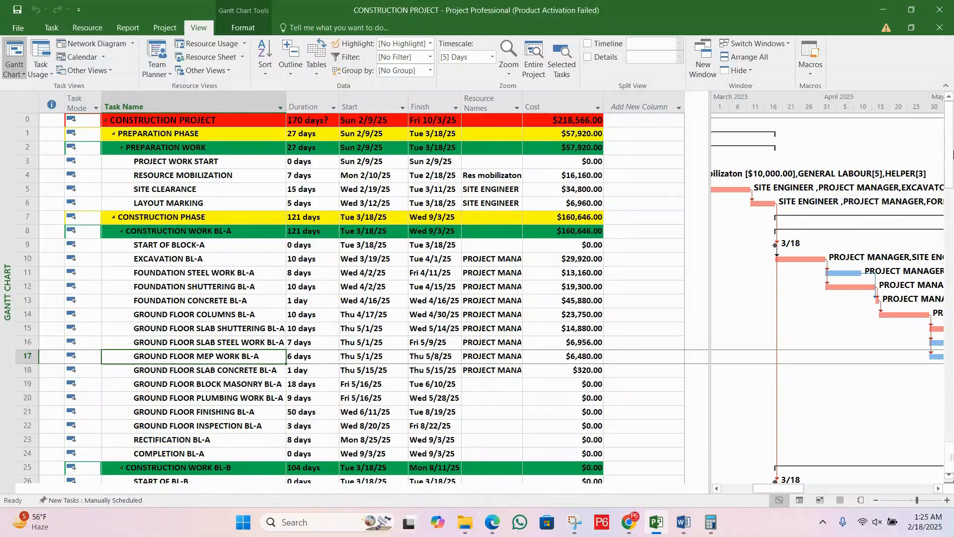
pyautogui.click(343, 372)
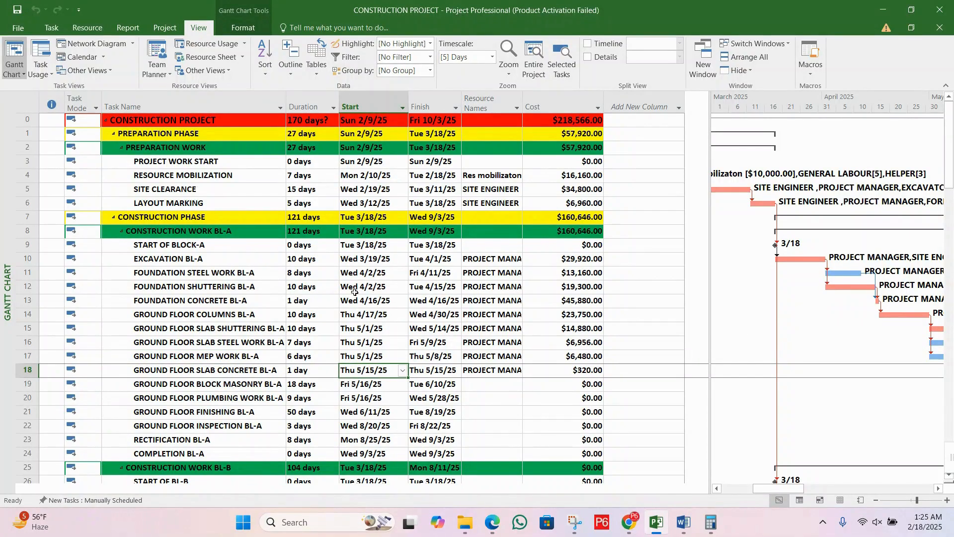
# Step: Examine the bars and resource labels of the Block A ground floor tasks in the May to June 2025 part of the chart
pyautogui.scroll(-1, 408, 302)
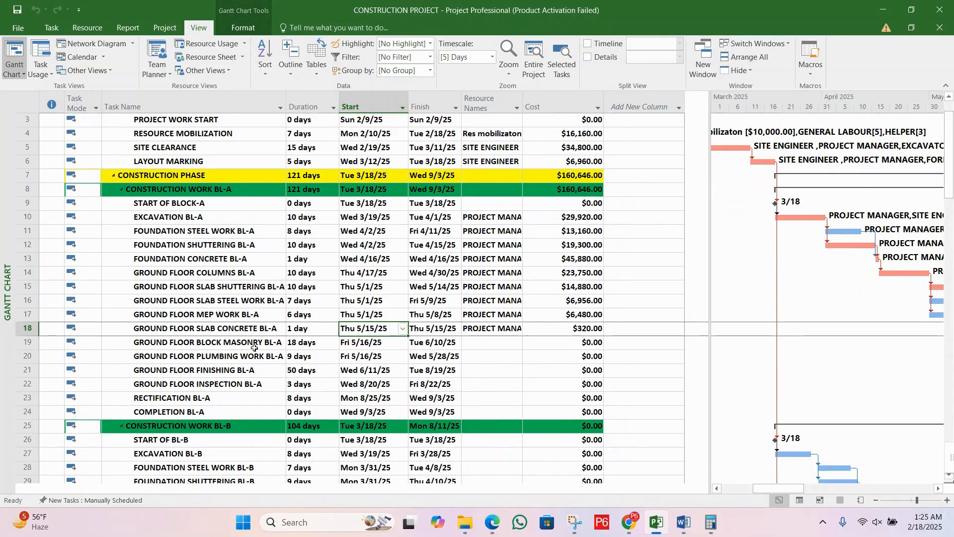
pyautogui.click(254, 348)
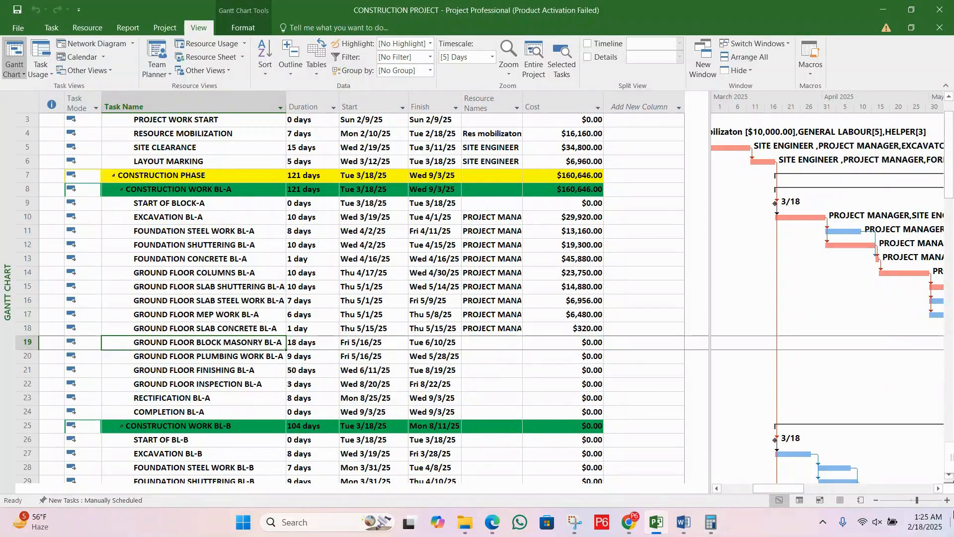
pyautogui.click(940, 489)
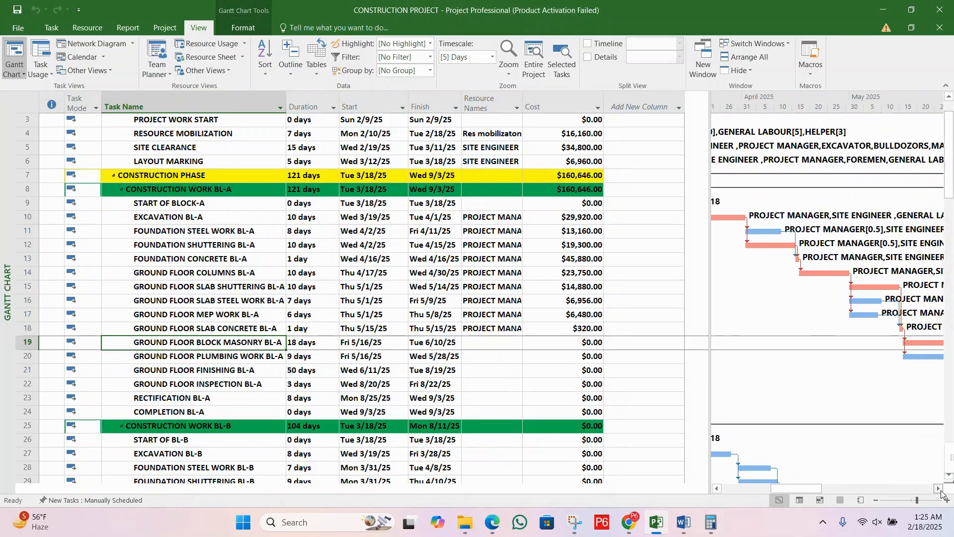
pyautogui.click(939, 489)
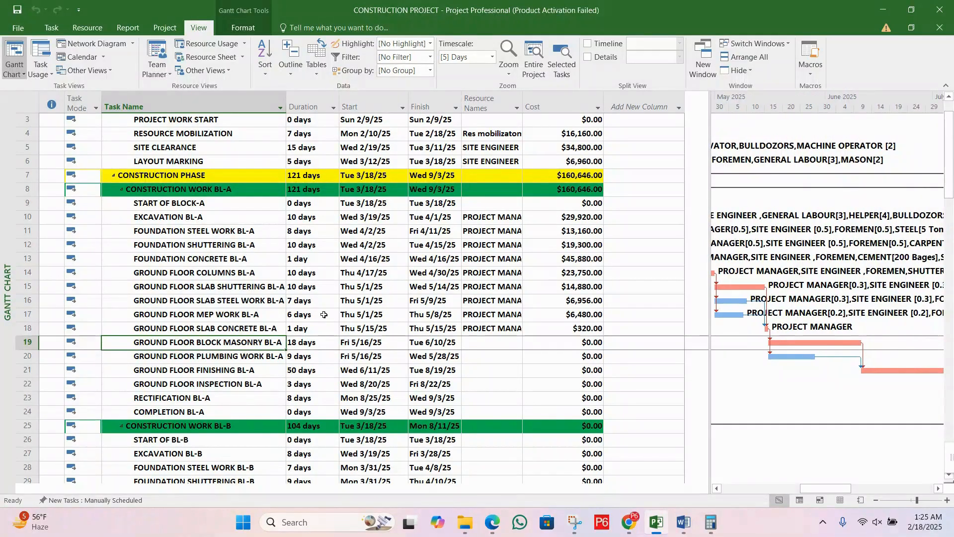
pyautogui.click(235, 325)
pyautogui.click(238, 343)
pyautogui.click(242, 357)
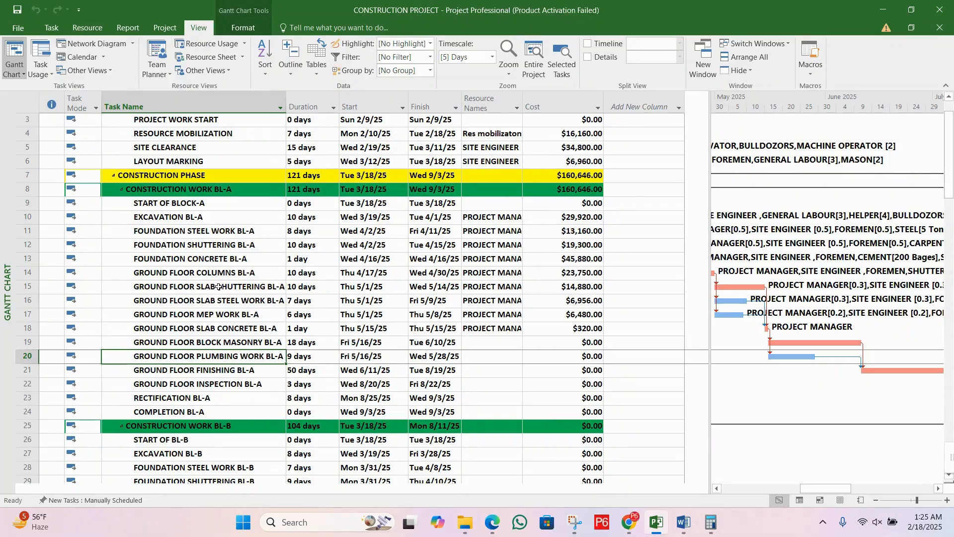
pyautogui.click(219, 287)
pyautogui.click(230, 262)
pyautogui.click(237, 274)
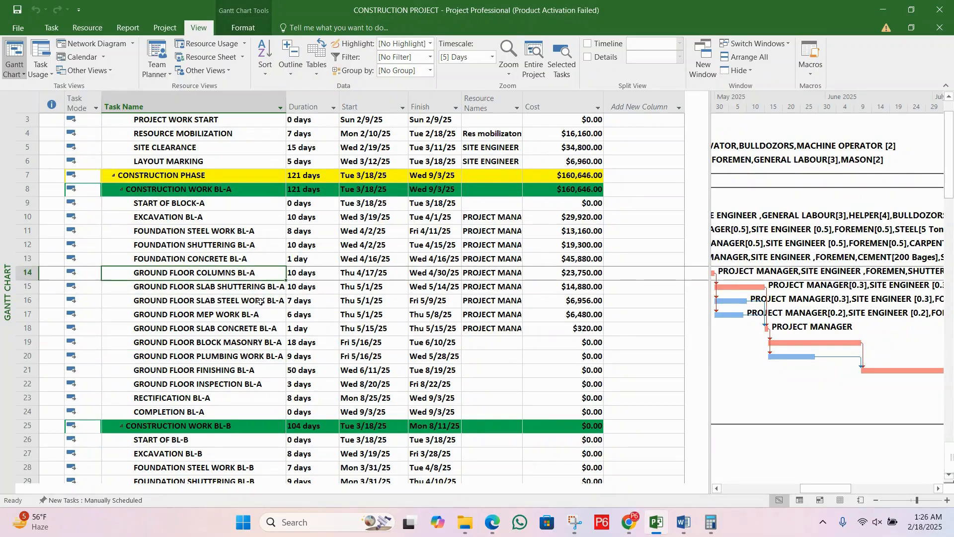
pyautogui.click(261, 301)
pyautogui.click(285, 329)
pyautogui.click(272, 334)
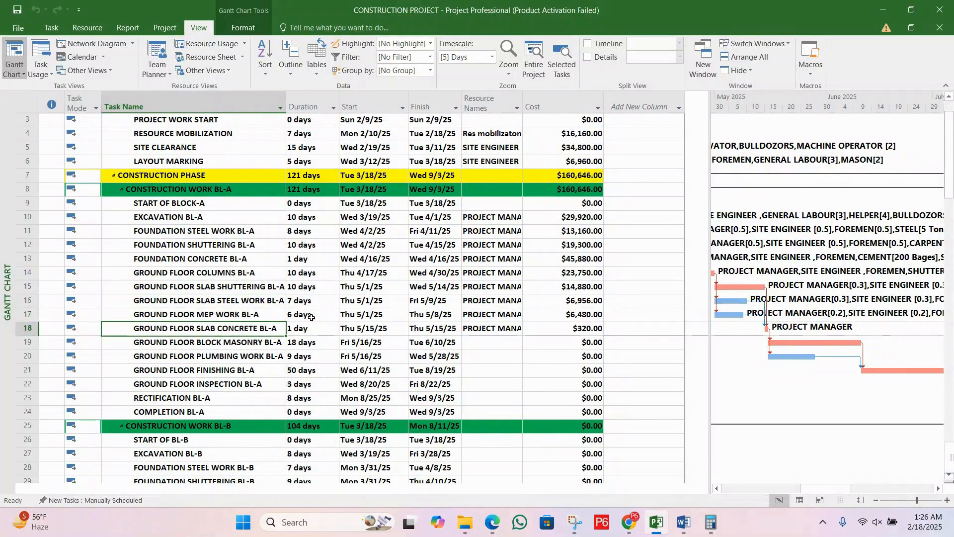
pyautogui.click(216, 346)
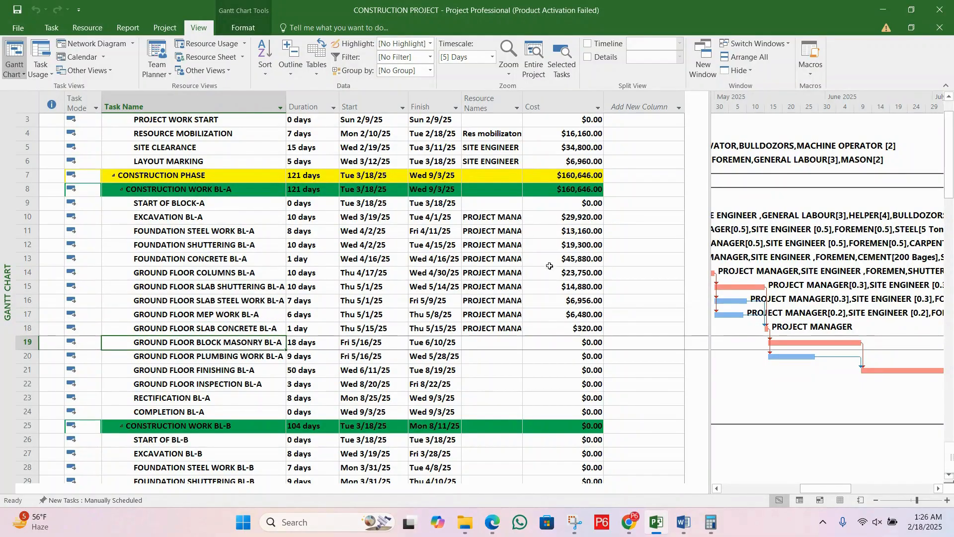
# Step: Review the resource names assigned to the Block A tasks from EXCAVATION BL-A to GROUND FLOOR SLAB CONCRETE BL-A
pyautogui.moveTo(493, 219); pyautogui.dragTo(194, 331)
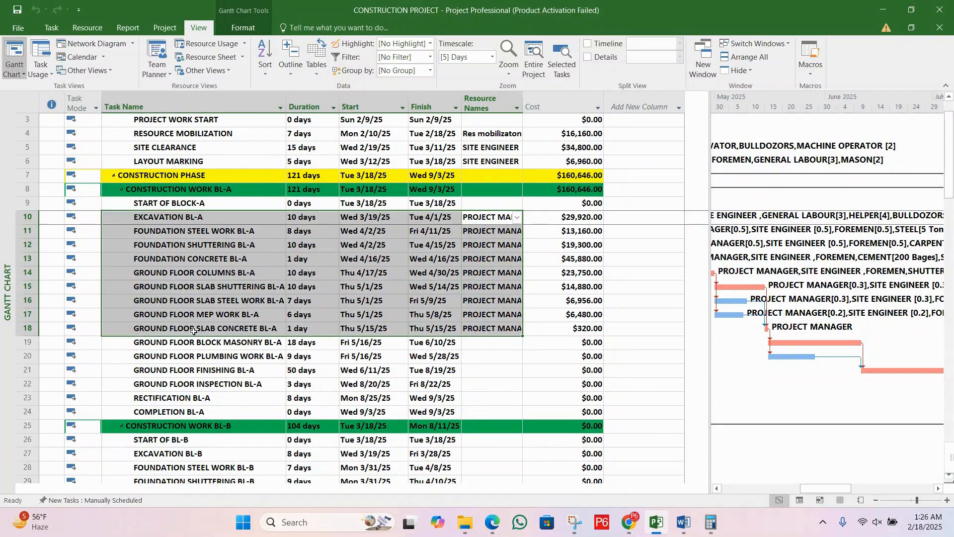
pyautogui.click(235, 302)
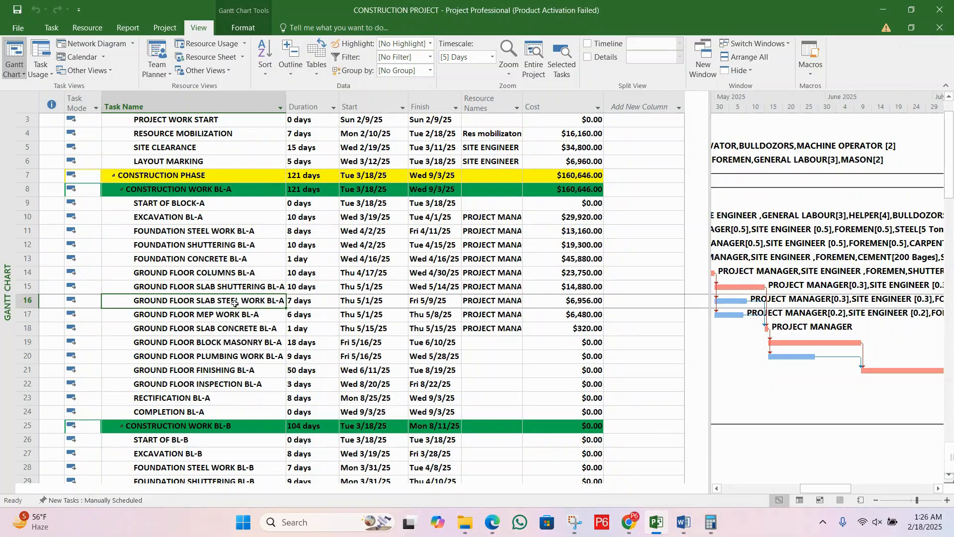
pyautogui.click(426, 274)
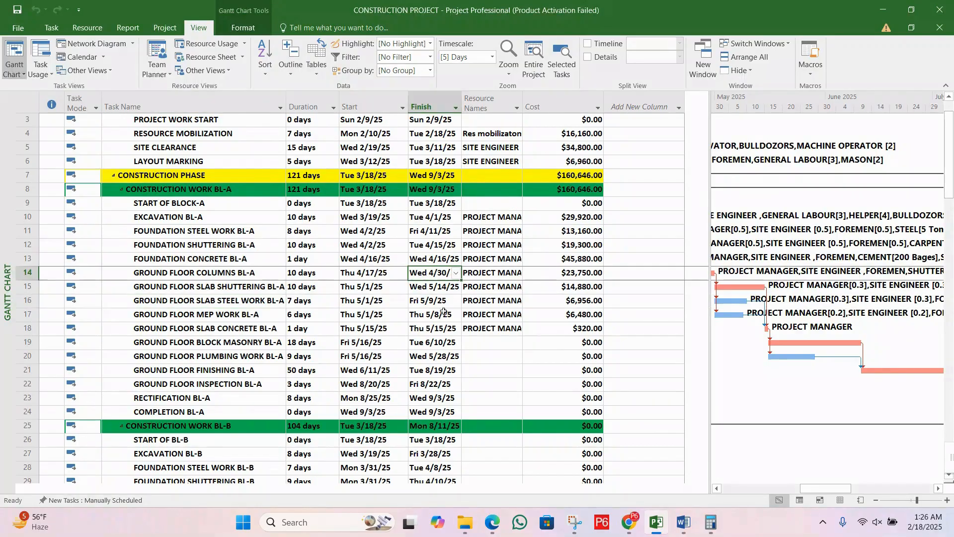
pyautogui.click(443, 331)
pyautogui.click(494, 328)
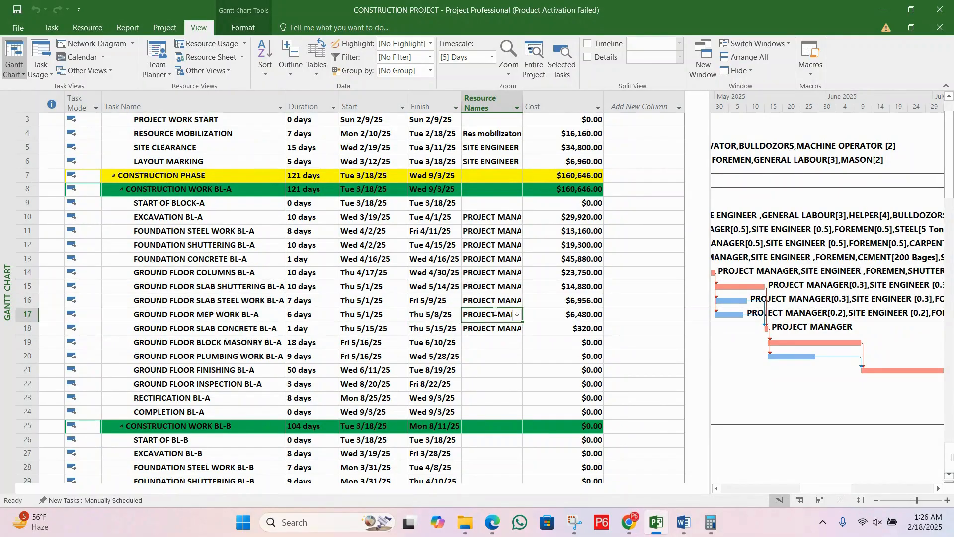
pyautogui.moveTo(492, 218); pyautogui.dragTo(502, 318)
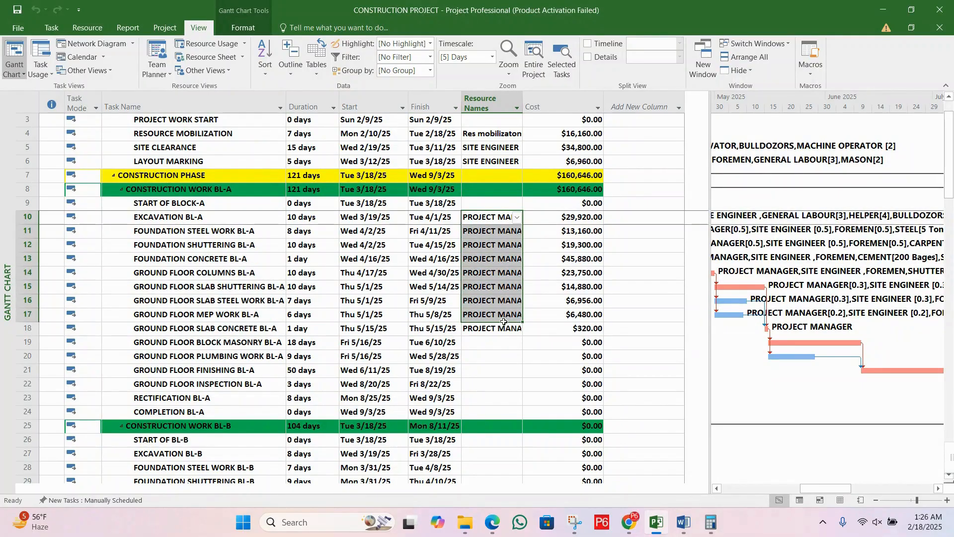
pyautogui.click(497, 234)
pyautogui.click(500, 260)
pyautogui.click(506, 288)
pyautogui.click(511, 314)
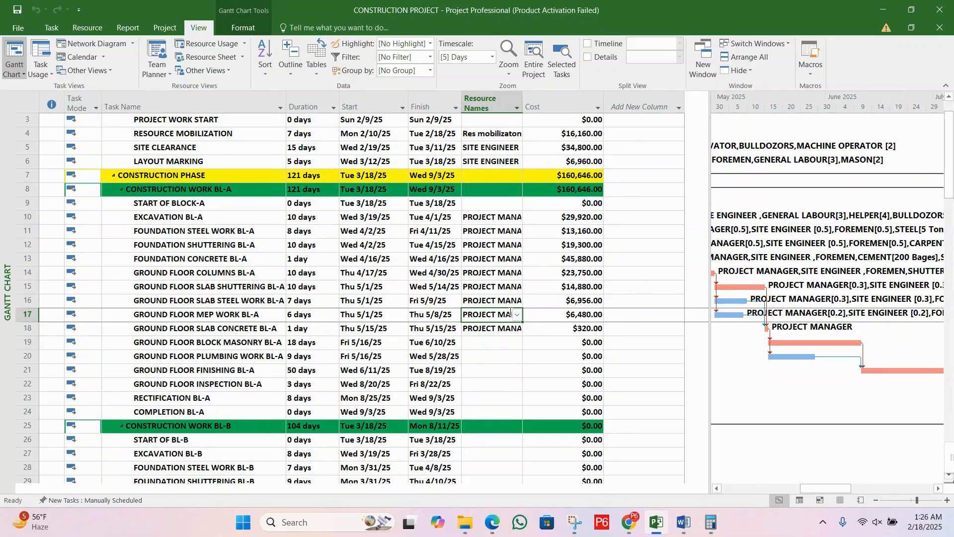
# Step: Go through the Block A tasks from EXCAVATION BL-A to GROUND FLOOR BLOCK MASONRY BL-A, comparing assigned and unassigned tasks
pyautogui.click(197, 219)
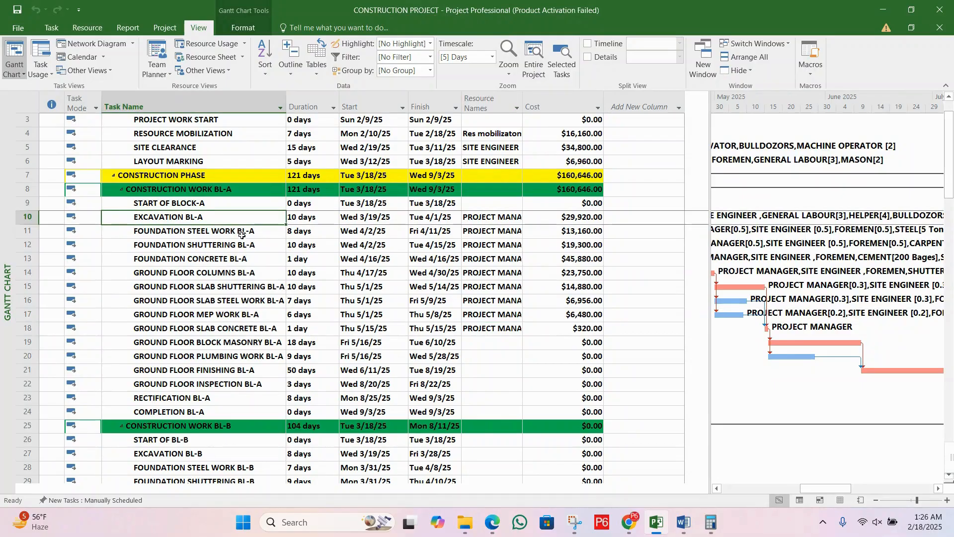
pyautogui.press('Down')
pyautogui.press('Down')
pyautogui.press('Down')
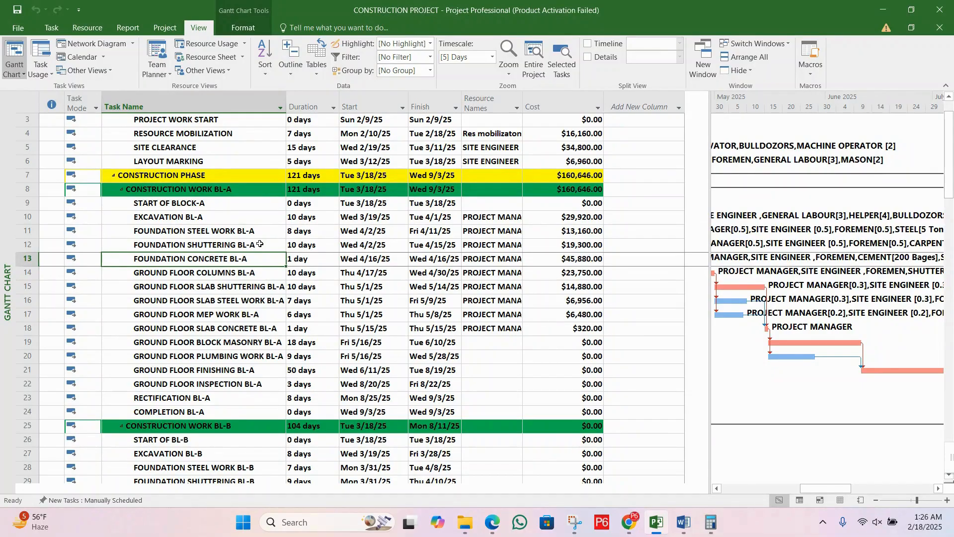
pyautogui.click(260, 243)
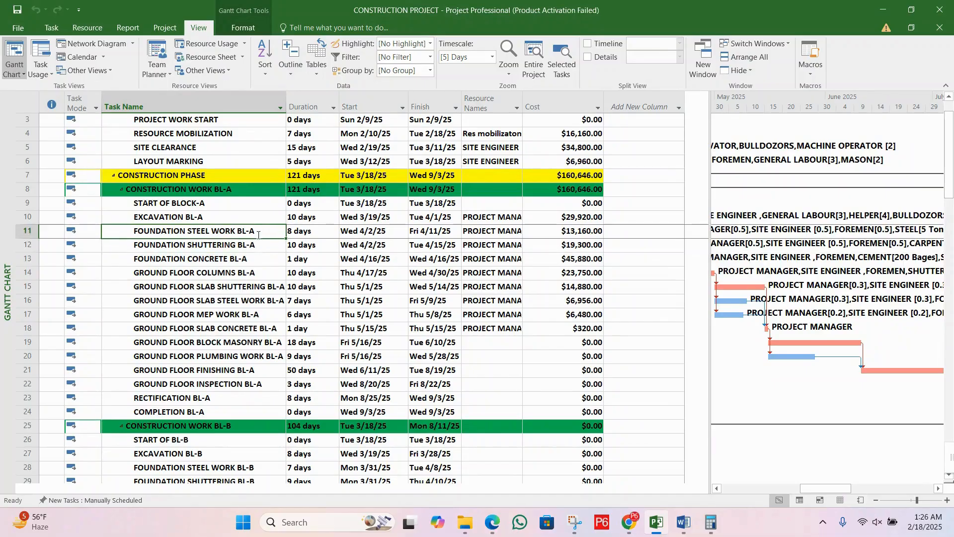
pyautogui.click(262, 287)
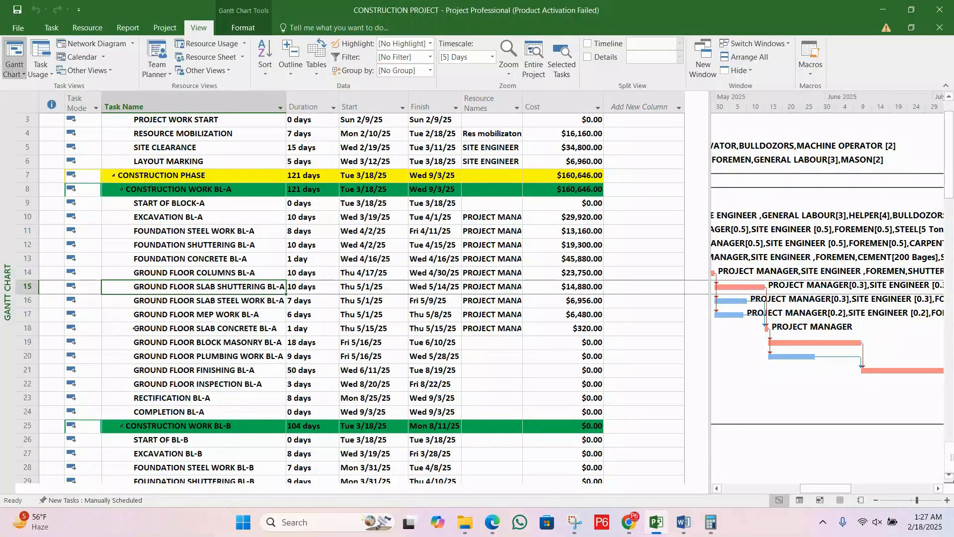
pyautogui.click(181, 345)
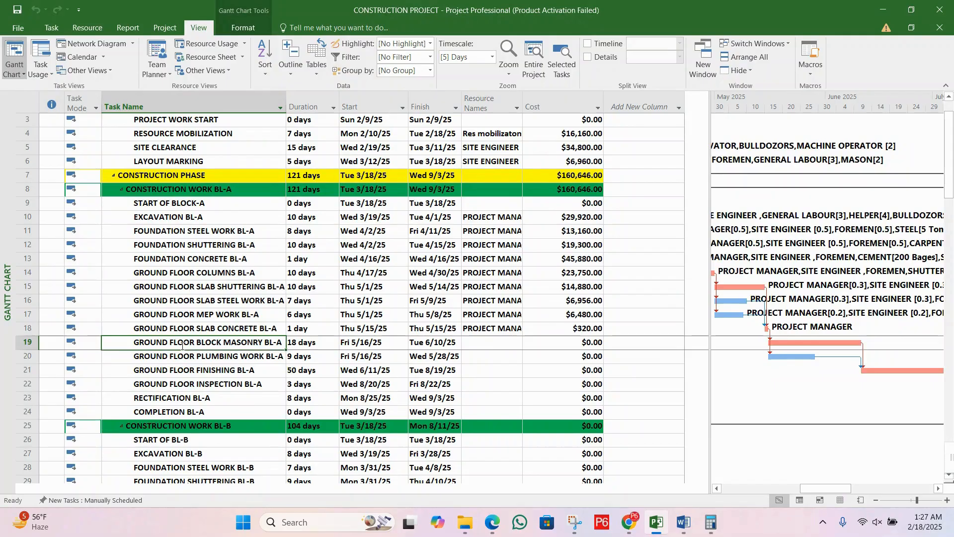
pyautogui.click(473, 330)
pyautogui.click(474, 340)
pyautogui.click(444, 342)
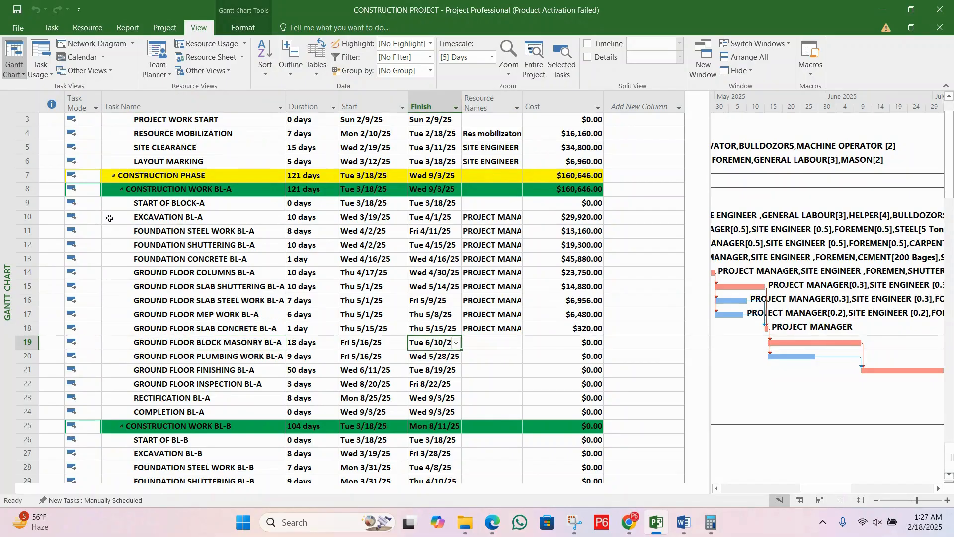
# Step: Add a resource with code EXP04 named BUDGETED COST to the resource sheet below Res mobilizaton
pyautogui.click(197, 58)
pyautogui.scroll(-10, 452, 338)
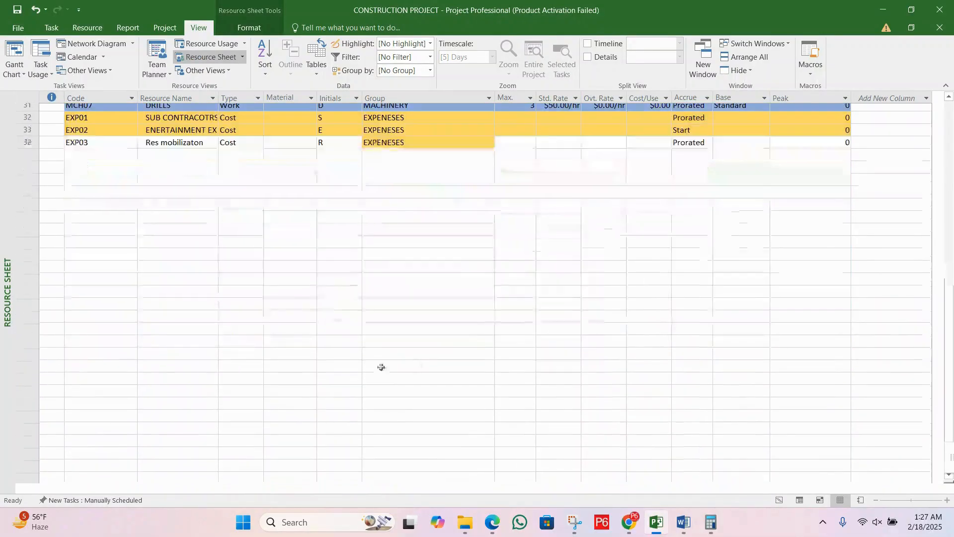
pyautogui.click(119, 121)
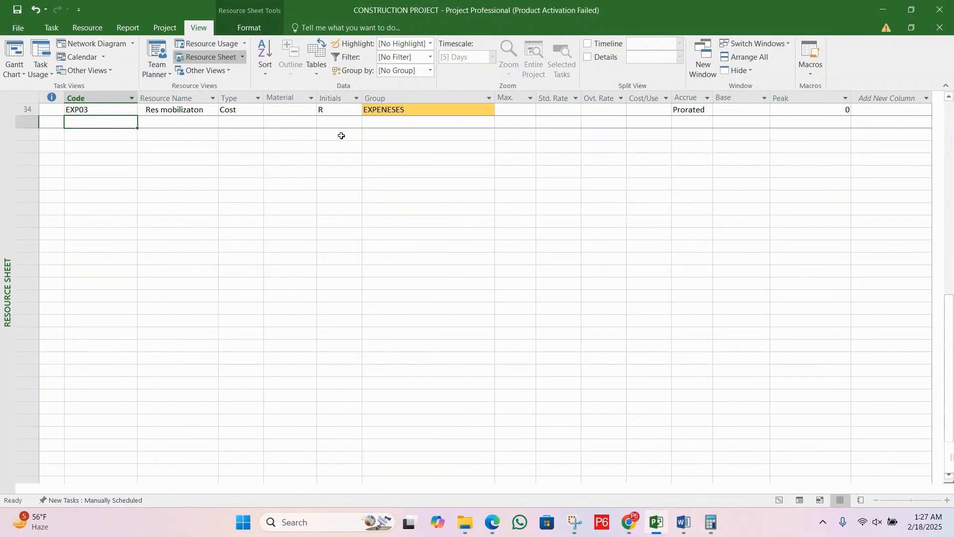
pyautogui.write('E')
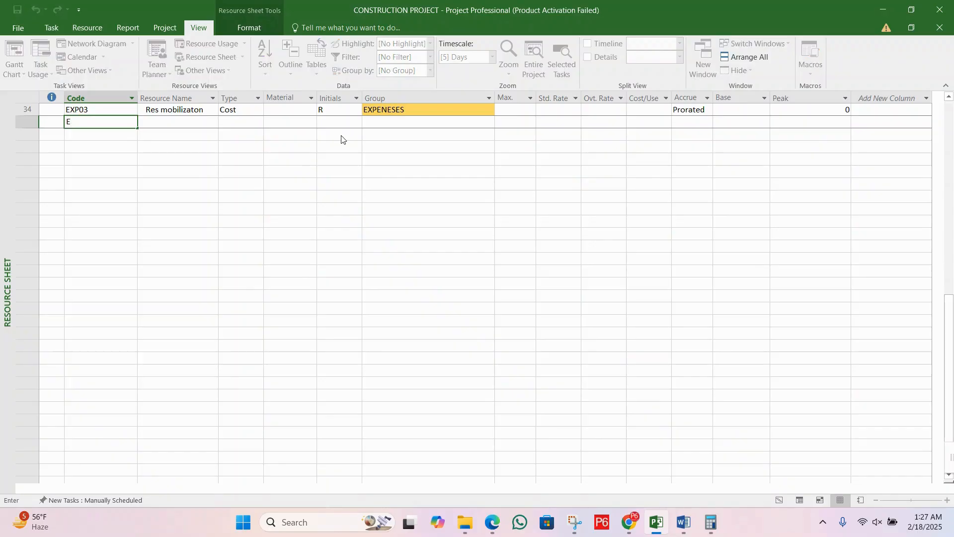
pyautogui.write('XP04')
pyautogui.press('Tab')
pyautogui.write('BU')
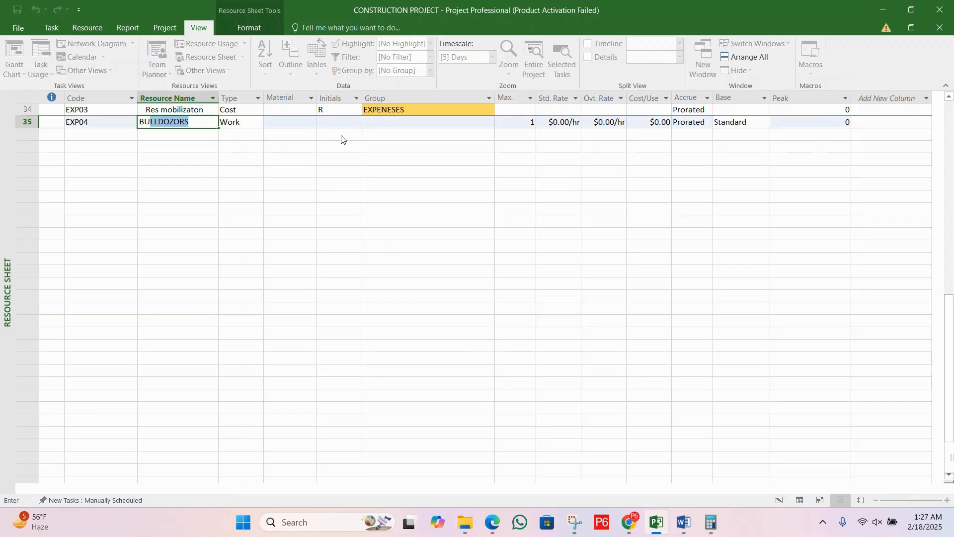
pyautogui.write('GGETED COST')
pyautogui.press('Tab')
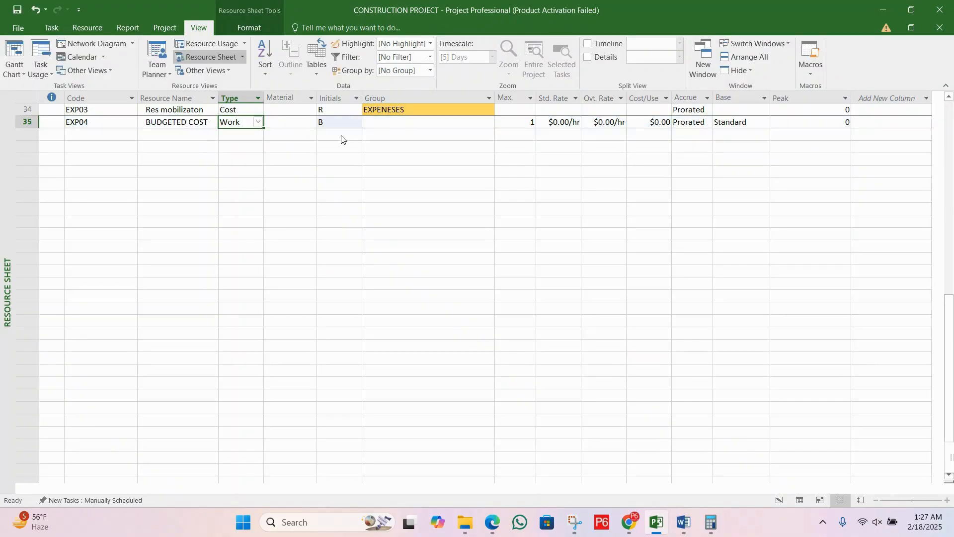
# Step: Set the type of the BUDGETED COST resource to Cost and save the project
pyautogui.click(258, 122)
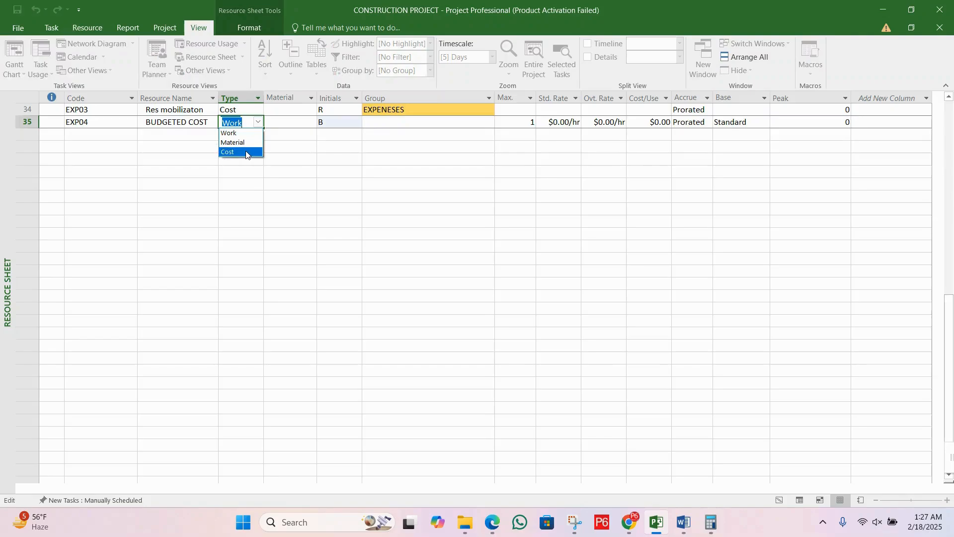
pyautogui.click(235, 152)
pyautogui.click(341, 124)
pyautogui.click(403, 123)
pyautogui.click(590, 124)
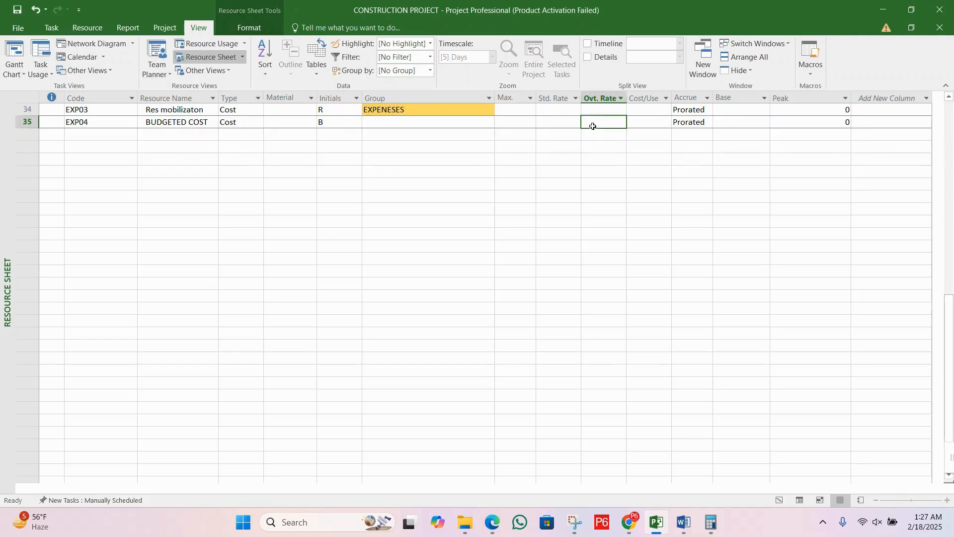
pyautogui.click(686, 123)
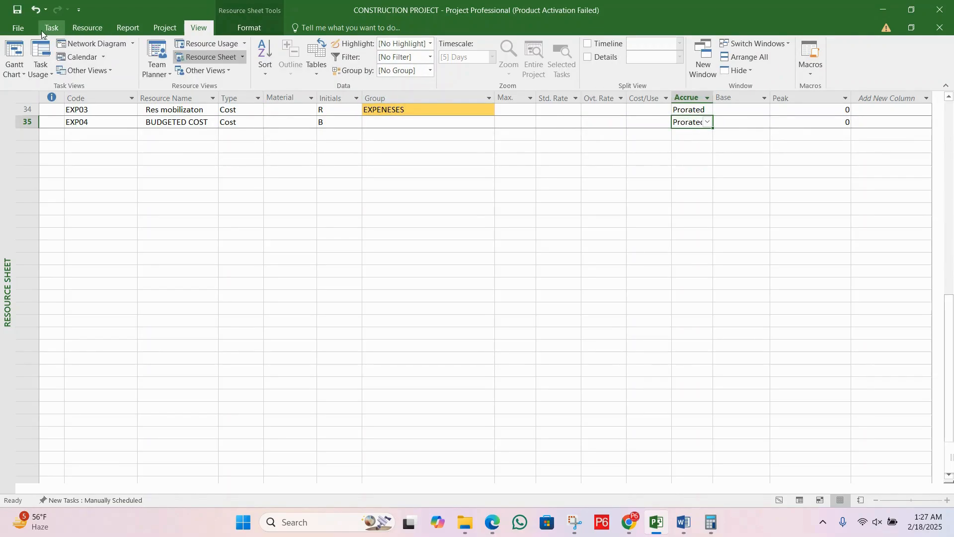
pyautogui.click(18, 8)
pyautogui.scroll(6, 172, 128)
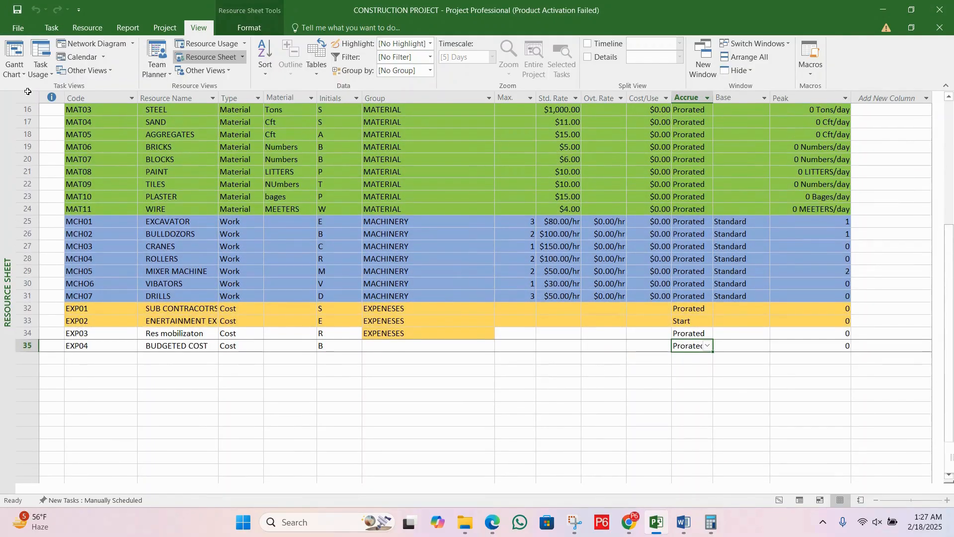
# Step: Return to the Gantt Chart view and assign the BUDGETED COST resource to GROUND FLOOR BLOCK MASONRY BL-A
pyautogui.click(10, 64)
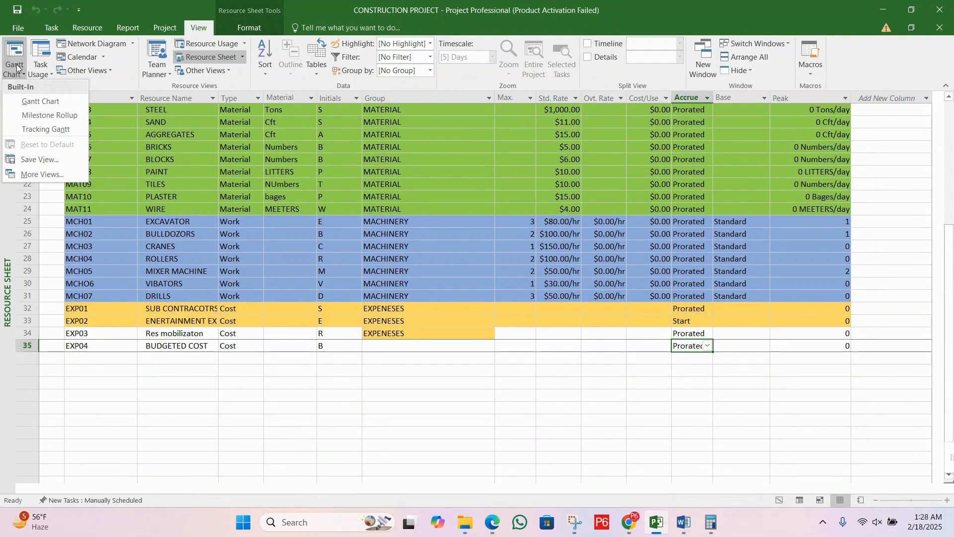
pyautogui.click(30, 101)
pyautogui.scroll(-3, 401, 298)
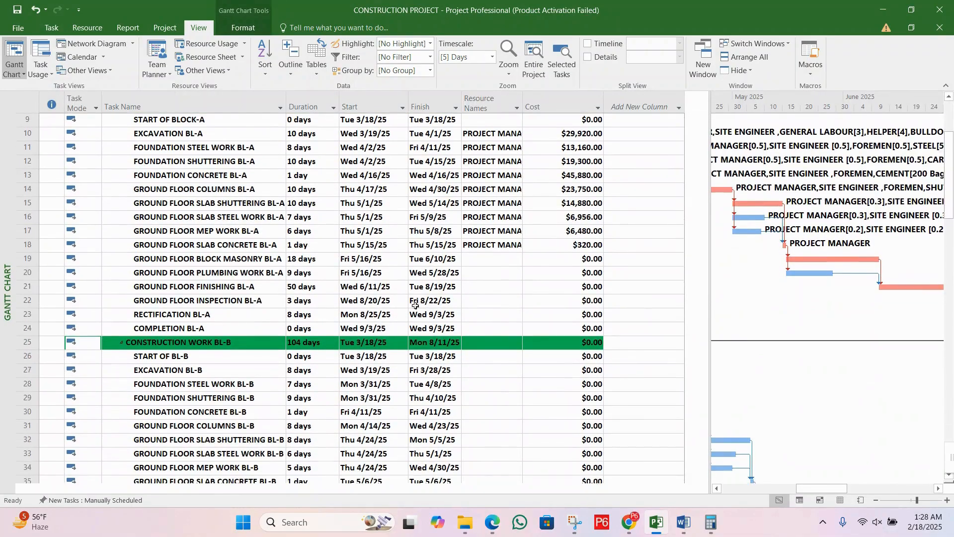
pyautogui.click(218, 257)
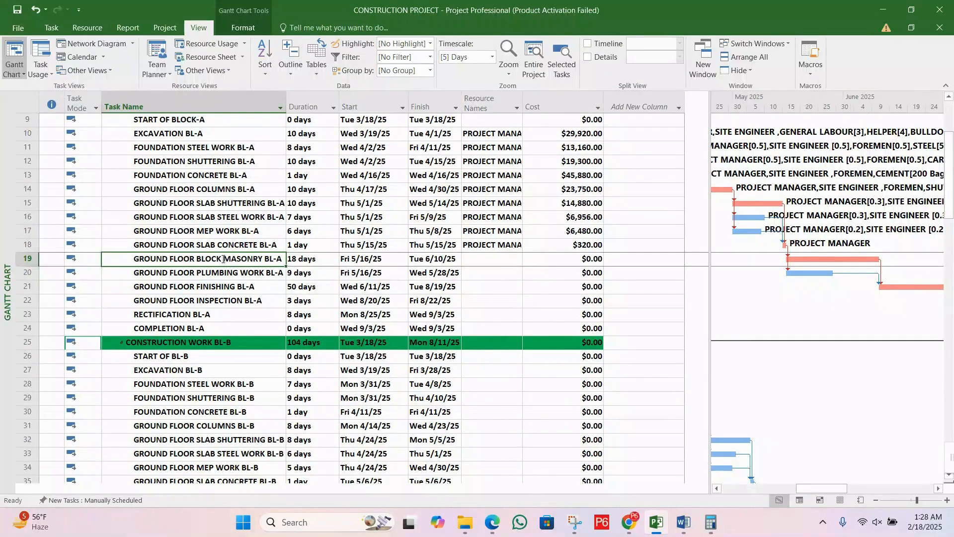
pyautogui.doubleClick(218, 257)
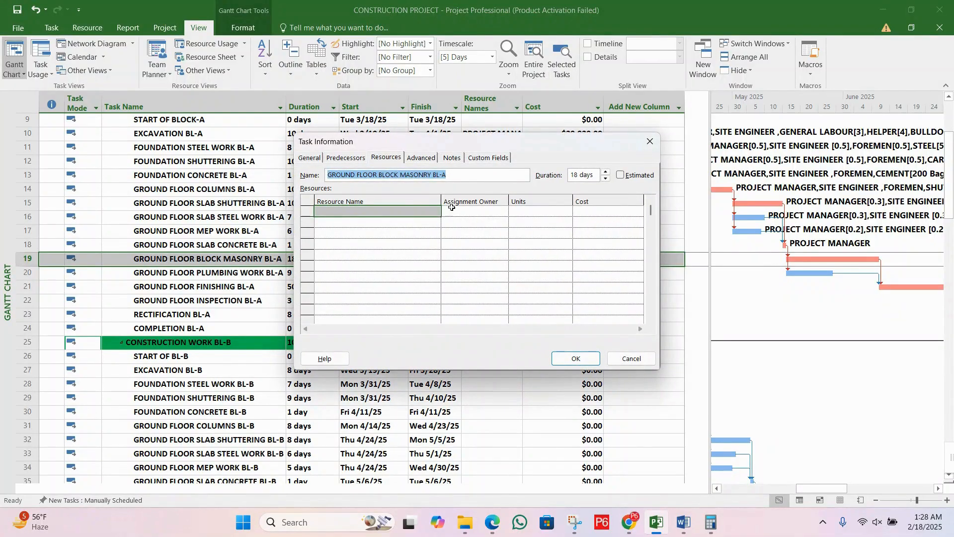
pyautogui.click(420, 212)
pyautogui.write('B')
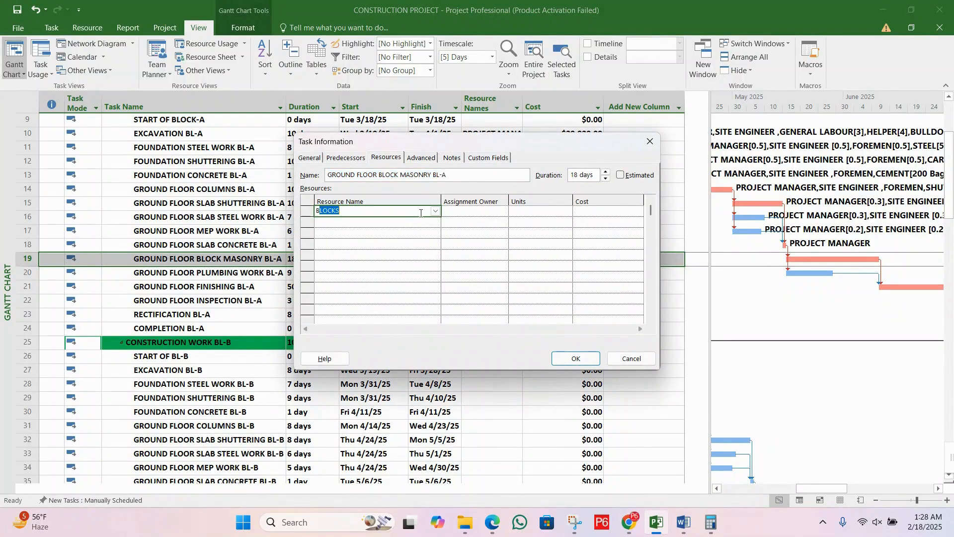
pyautogui.write('UDGETED COST')
pyautogui.press('Tab')
pyautogui.press('Tab')
pyautogui.click(633, 214)
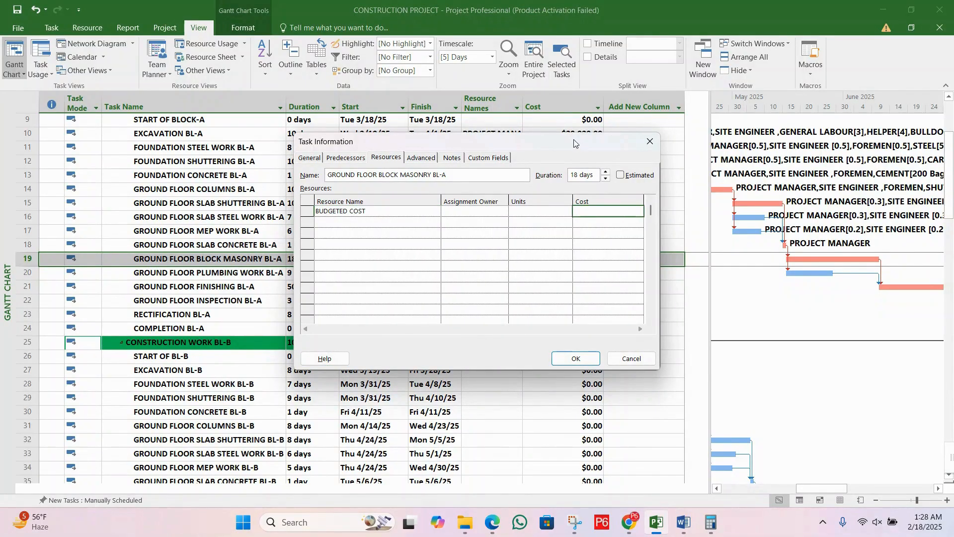
# Step: Set the BUDGETED COST amount for GROUND FLOOR BLOCK MASONRY BL-A to $20,000 and save the changes to CONSTRUCTION PROJECT
pyautogui.moveTo(548, 145); pyautogui.dragTo(476, 294)
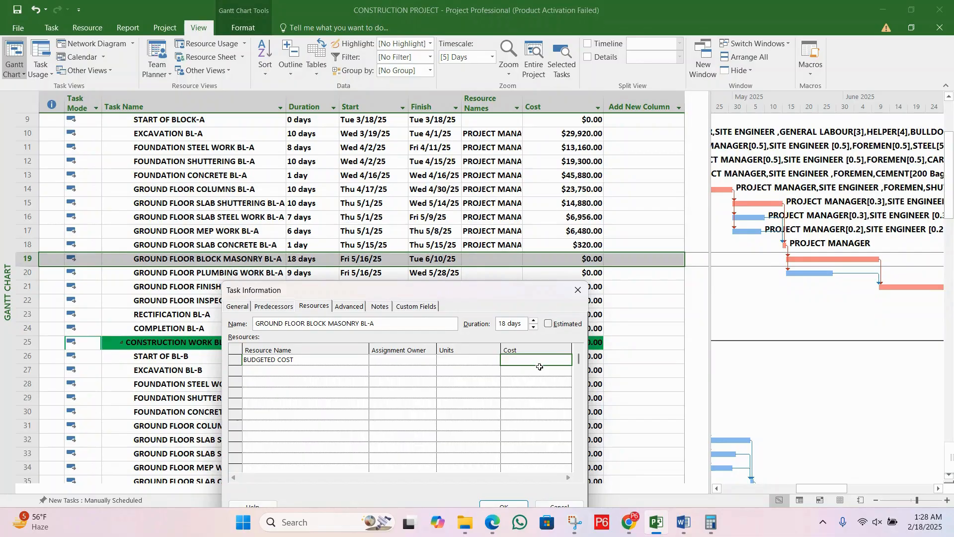
pyautogui.write('1')
pyautogui.write('2')
pyautogui.write('0000')
pyautogui.press('Return')
pyautogui.moveTo(448, 291); pyautogui.dragTo(422, 199)
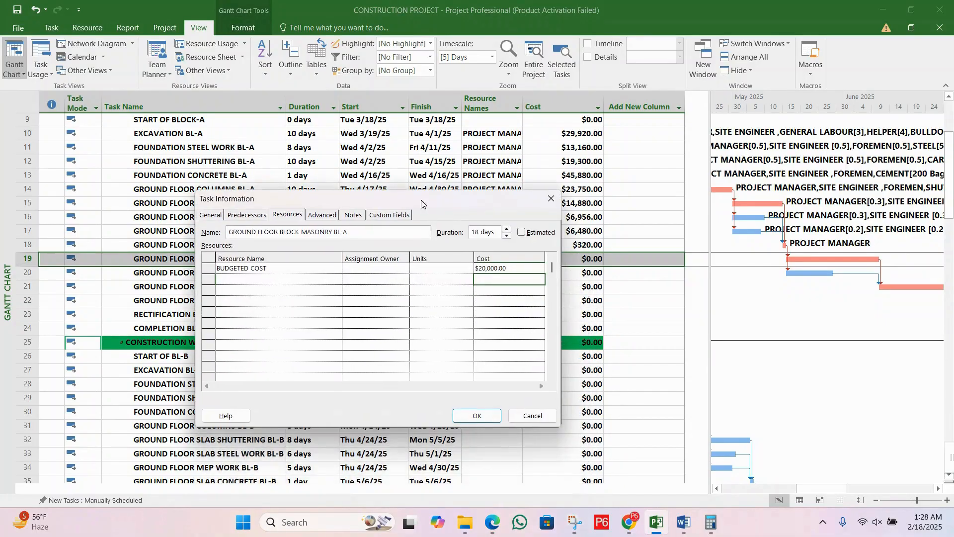
pyautogui.click(489, 411)
pyautogui.click(485, 269)
pyautogui.click(493, 260)
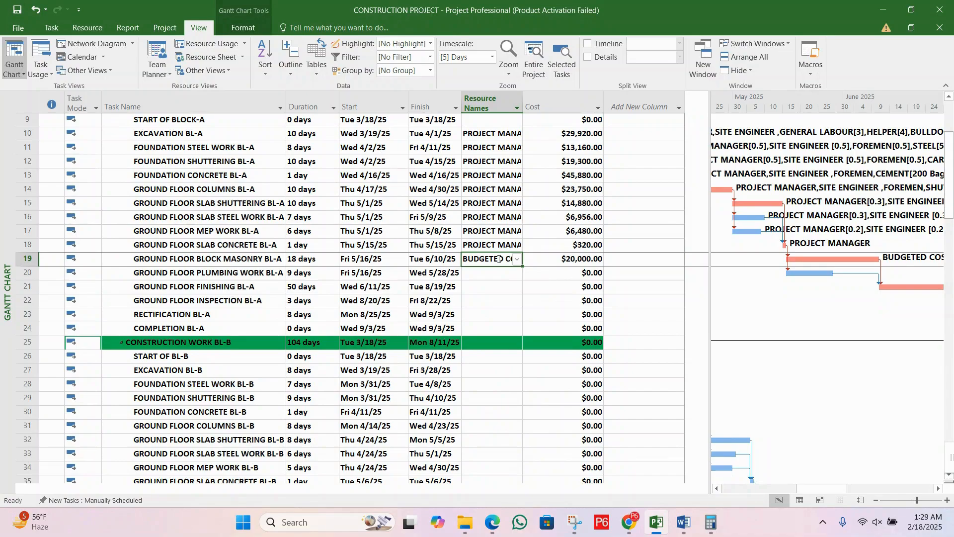
pyautogui.hotkey('alt', 'F4')
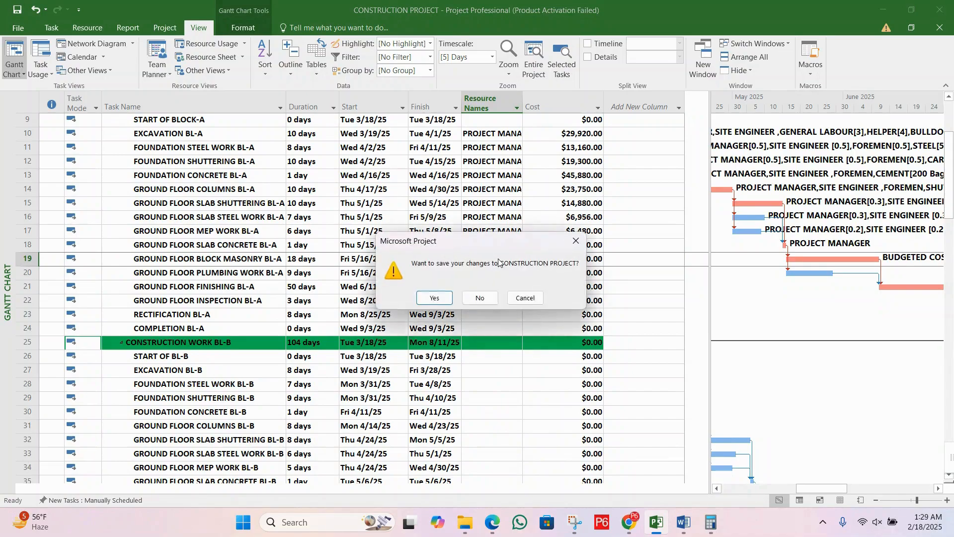
pyautogui.click(440, 299)
# Step: Review the duration, dates, resource name and cost of GROUND FLOOR BLOCK MASONRY BL-A against the neighbouring tasks
pyautogui.click(274, 275)
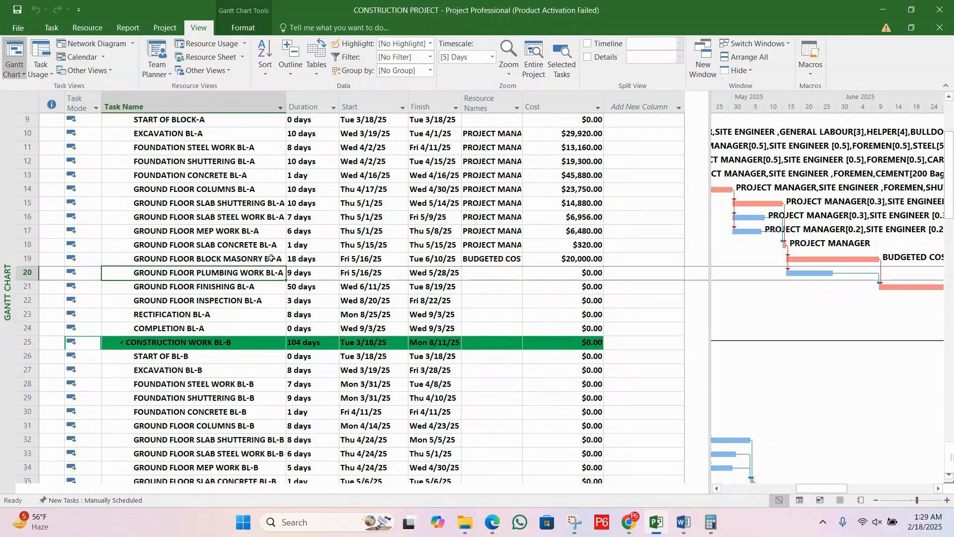
pyautogui.click(261, 259)
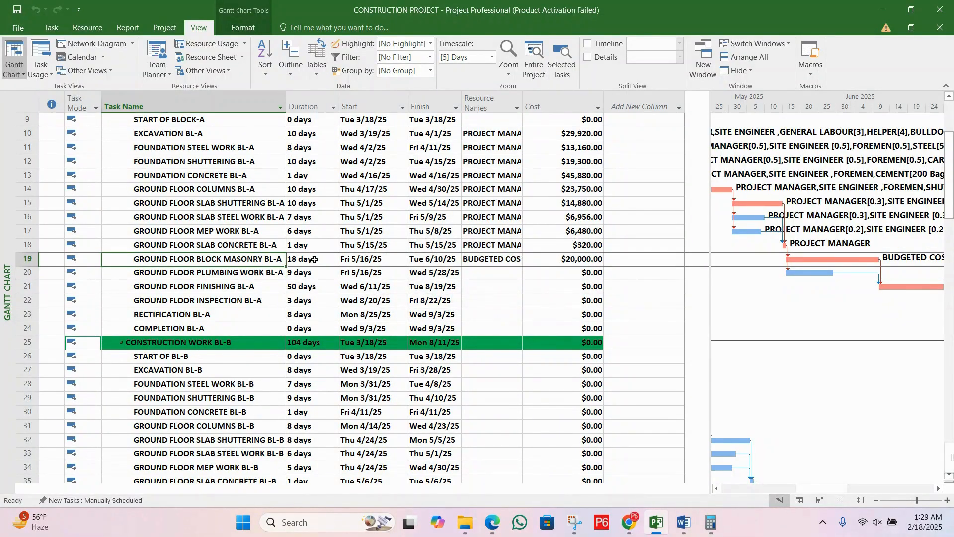
pyautogui.click(380, 258)
pyautogui.click(491, 258)
pyautogui.click(472, 272)
pyautogui.click(429, 263)
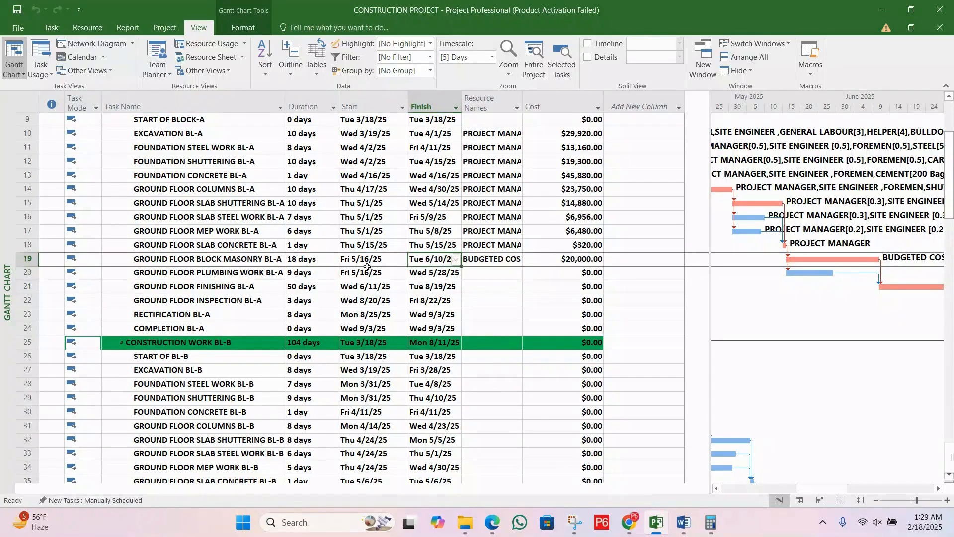
pyautogui.click(365, 264)
pyautogui.click(370, 275)
pyautogui.click(465, 260)
pyautogui.click(478, 268)
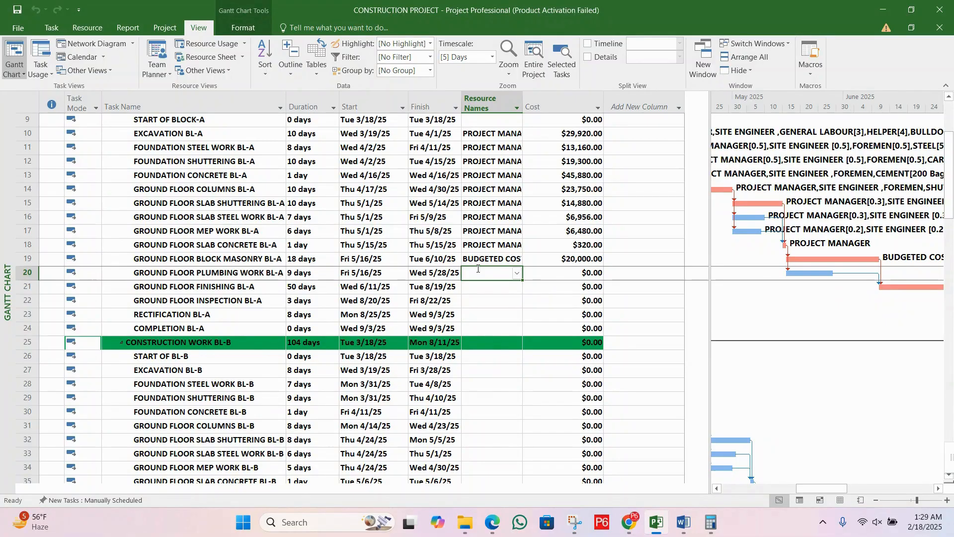
pyautogui.click(505, 284)
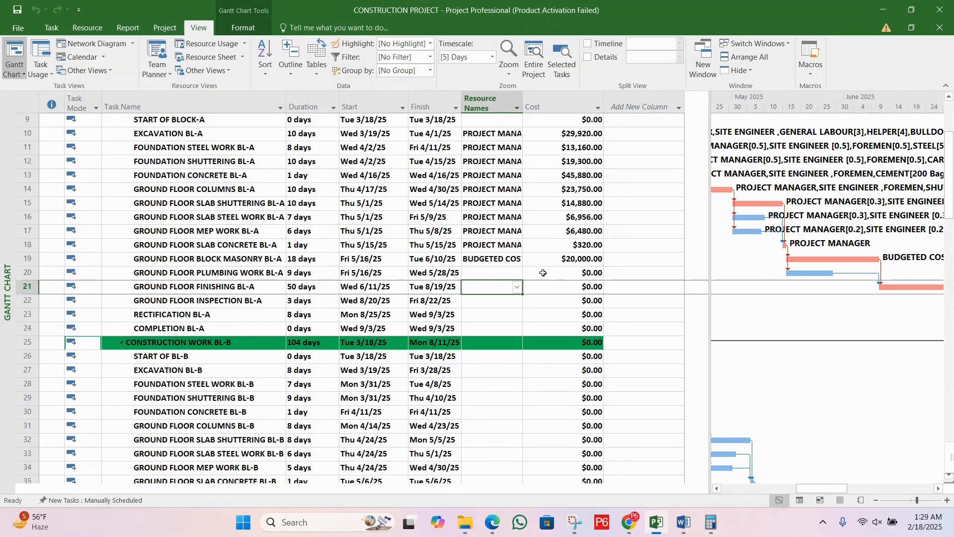
pyautogui.click(544, 263)
pyautogui.click(491, 262)
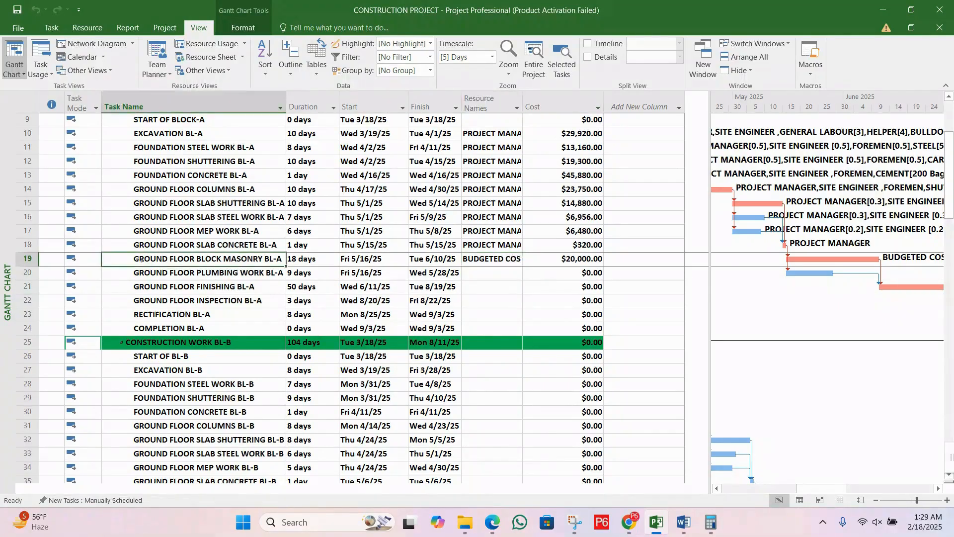
pyautogui.click(27, 259)
pyautogui.click(563, 259)
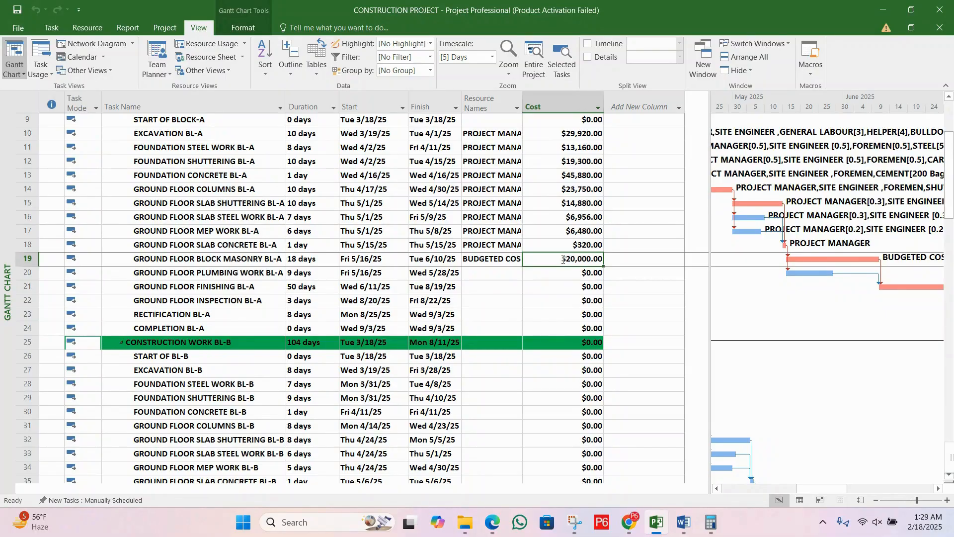
# Step: Assign the BUDGETED COST resource to the GROUND FLOOR PLUMBING WORK BL-A task
pyautogui.click(529, 274)
pyautogui.click(498, 271)
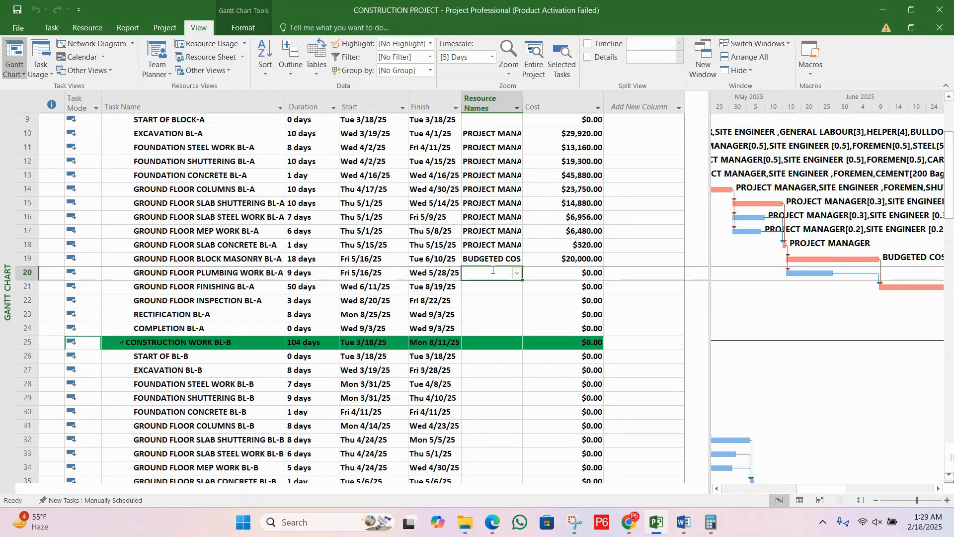
pyautogui.click(422, 274)
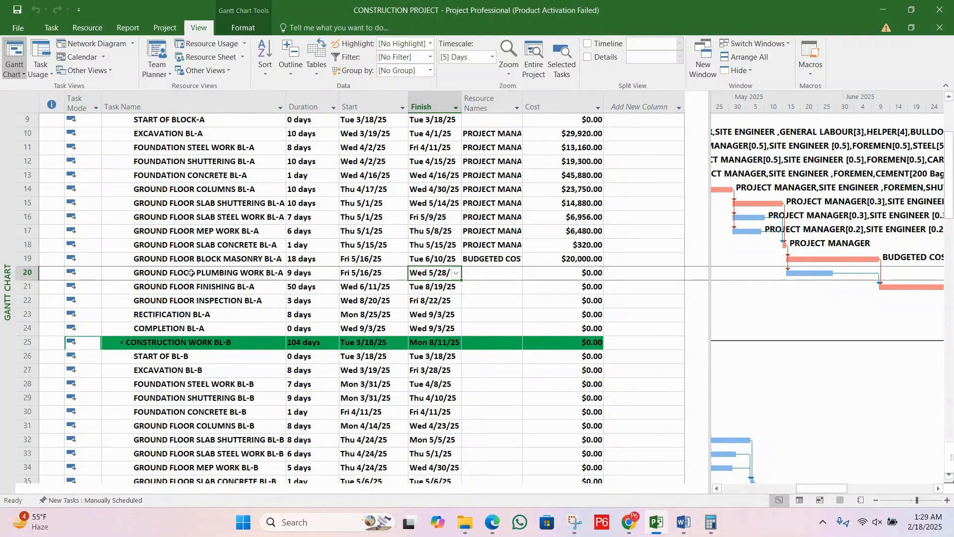
pyautogui.doubleClick(205, 273)
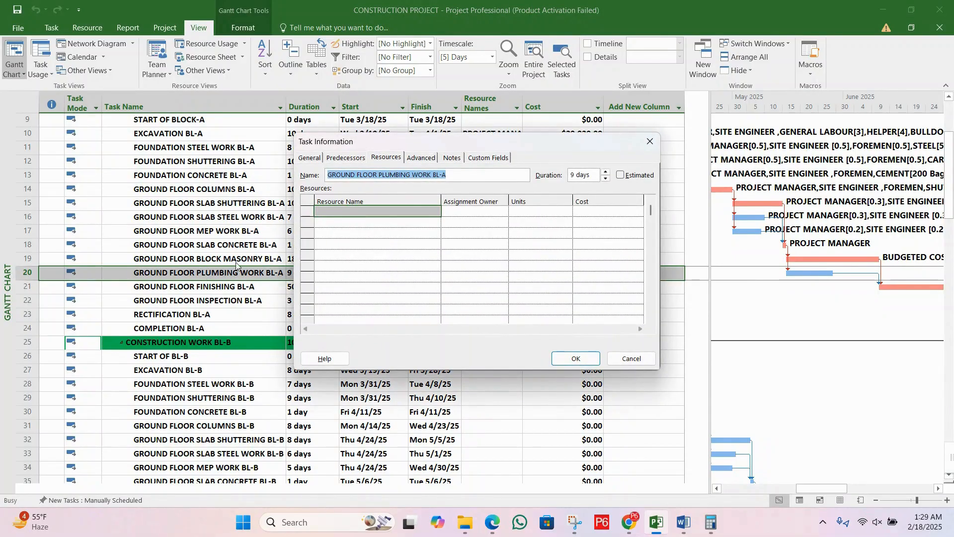
pyautogui.click(432, 213)
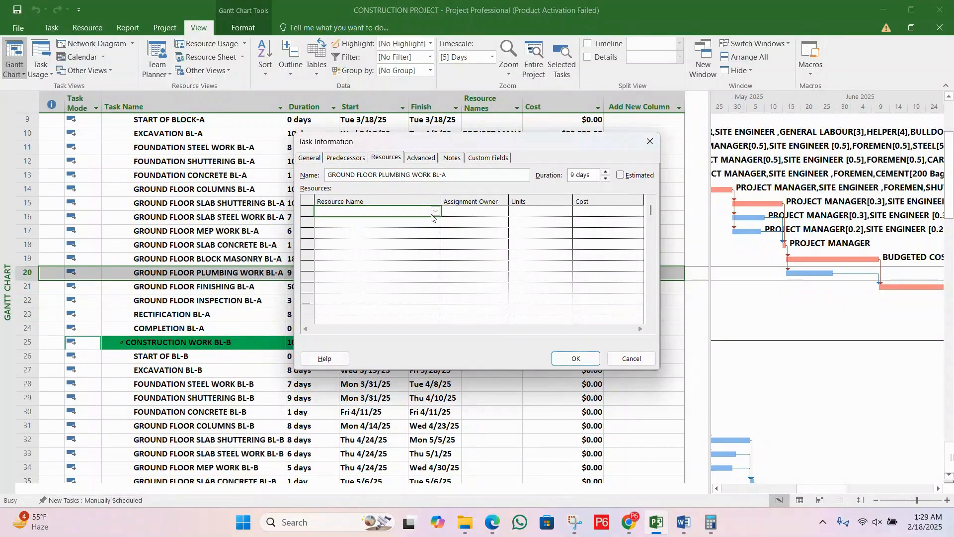
pyautogui.write('BUDGETED COST')
# Step: Set the BUDGETED COST amount for GROUND FLOOR PLUMBING WORK BL-A to $15,000
pyautogui.click(592, 213)
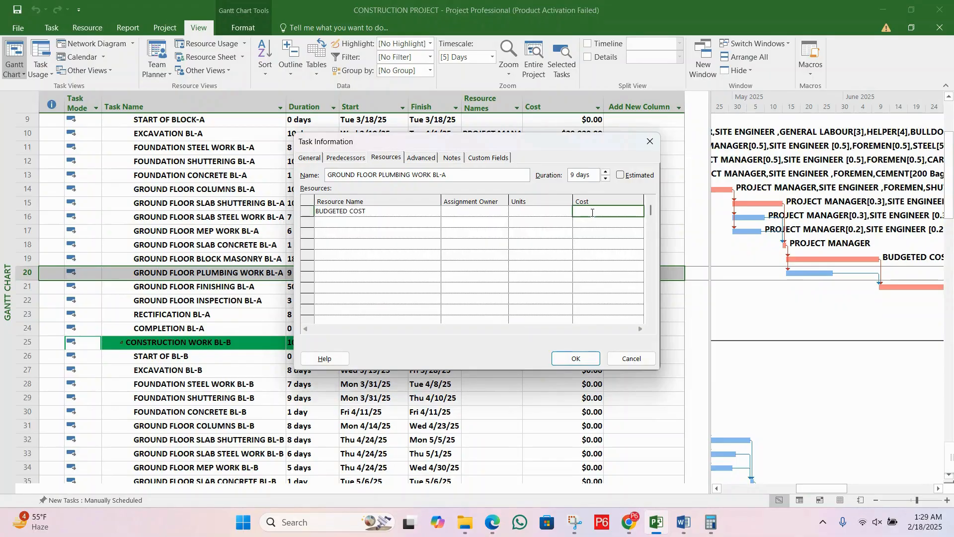
pyautogui.write('15000')
pyautogui.press('Return')
pyautogui.click(576, 358)
pyautogui.click(538, 294)
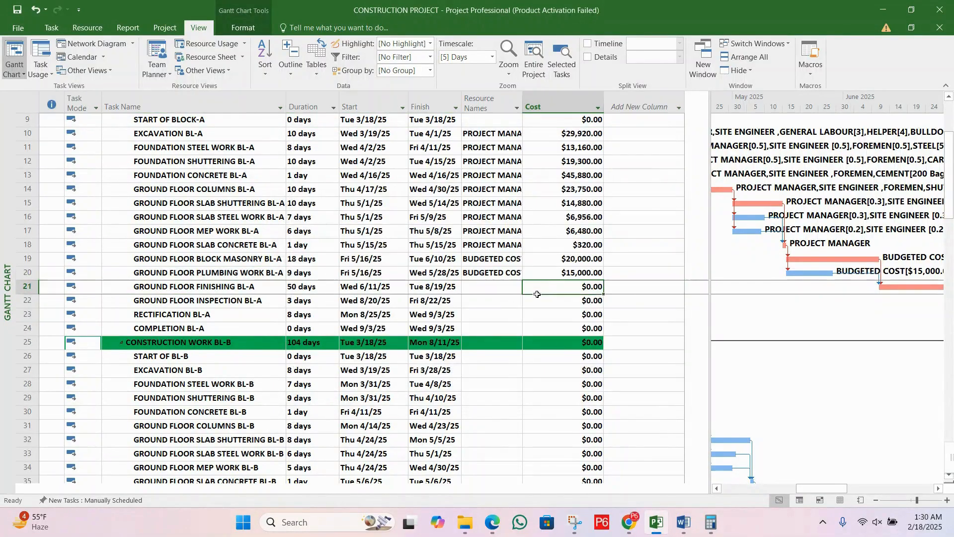
pyautogui.click(556, 275)
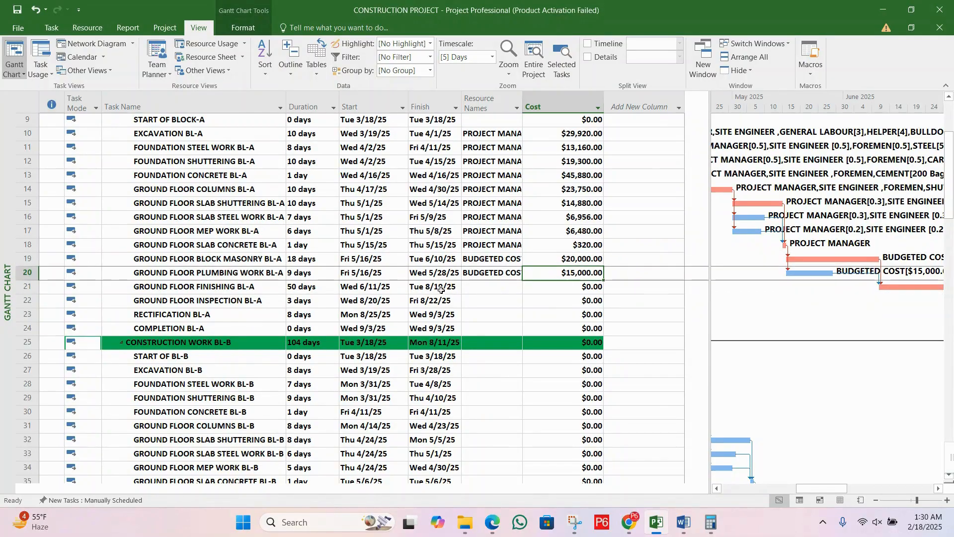
# Step: Look through the task list from GROUND FLOOR FINISHING BL-A to the Block B and Block C tasks, checking resource names and costs
pyautogui.click(220, 289)
pyautogui.scroll(3, 313, 297)
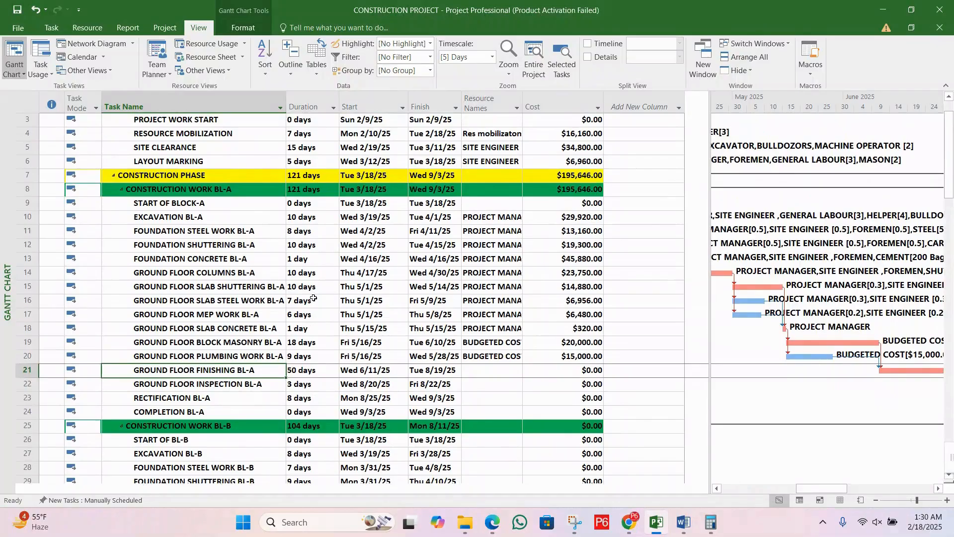
pyautogui.scroll(-3, 303, 313)
pyautogui.scroll(-3, 294, 336)
pyautogui.scroll(-2, 285, 320)
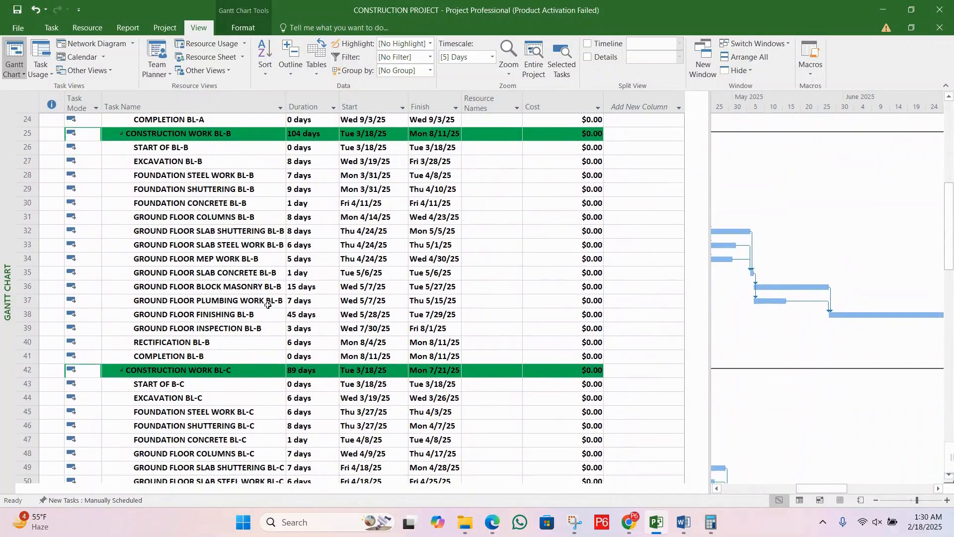
# Step: Look over the remaining Block A tasks without costs and the Block B tasks from EXCAVATION BL-B to COMPLETION BL-B
pyautogui.click(271, 300)
pyautogui.scroll(5, 270, 293)
pyautogui.click(265, 276)
pyautogui.click(265, 288)
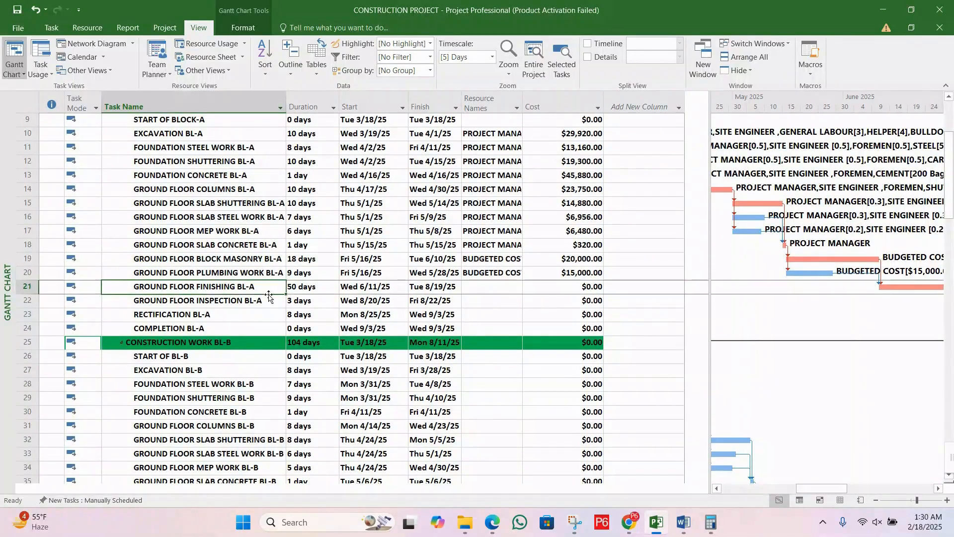
pyautogui.click(268, 304)
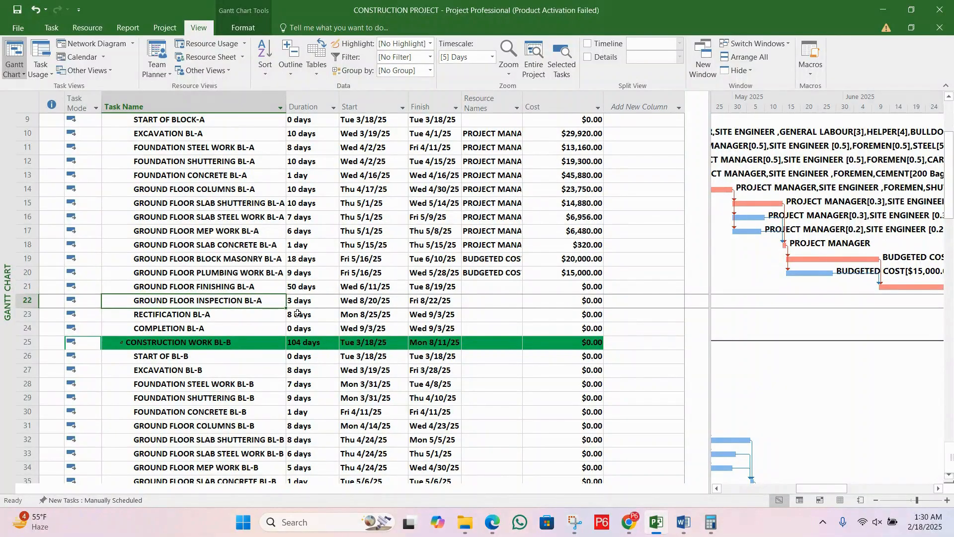
pyautogui.scroll(-2, 297, 313)
pyautogui.click(191, 288)
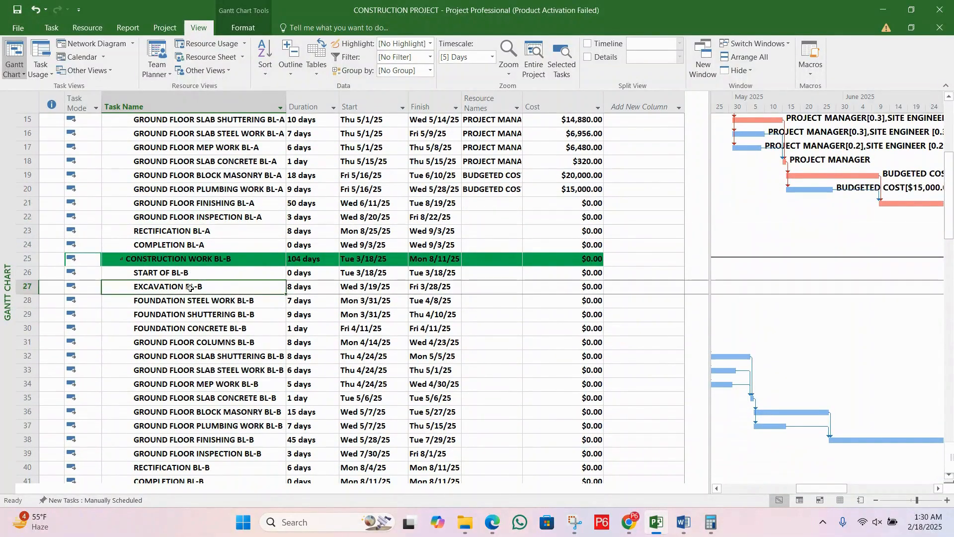
pyautogui.moveTo(190, 288); pyautogui.dragTo(591, 480)
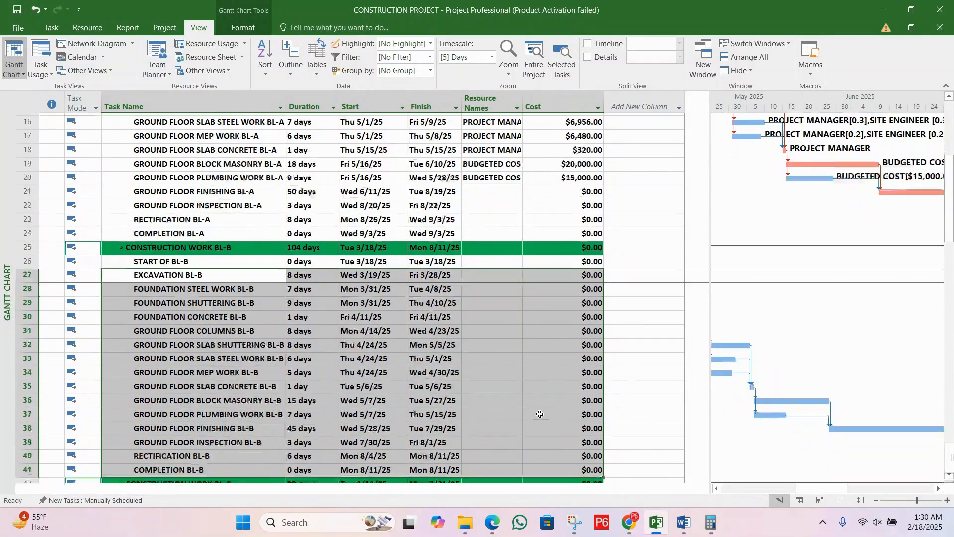
pyautogui.scroll(-3, 540, 414)
pyautogui.click(368, 301)
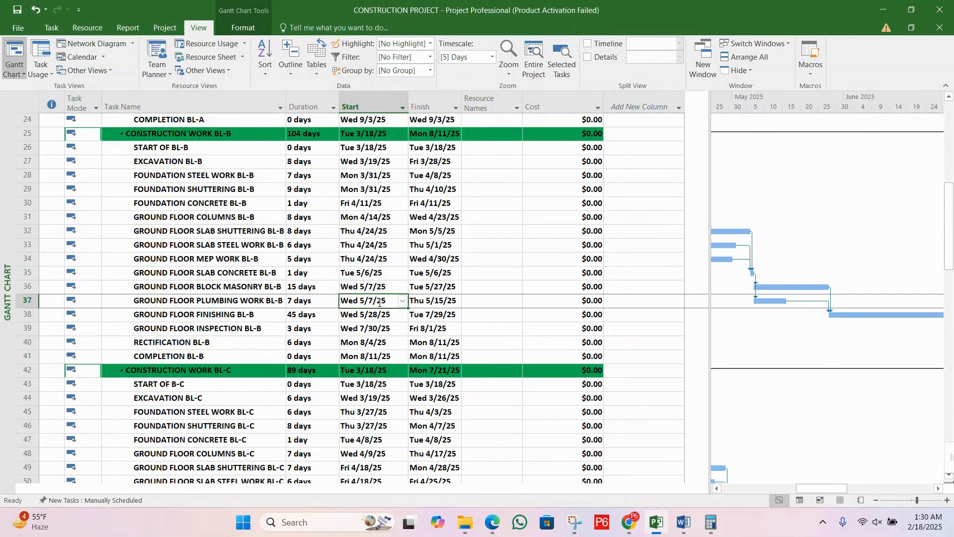
pyautogui.scroll(3, 379, 302)
pyautogui.click(189, 314)
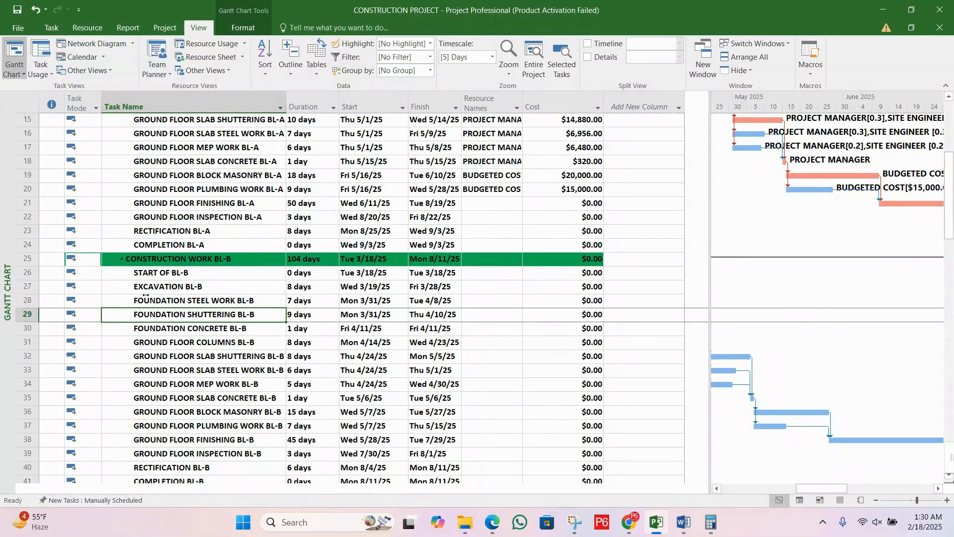
pyautogui.moveTo(145, 295); pyautogui.dragTo(619, 379)
pyautogui.moveTo(609, 446); pyautogui.dragTo(596, 438)
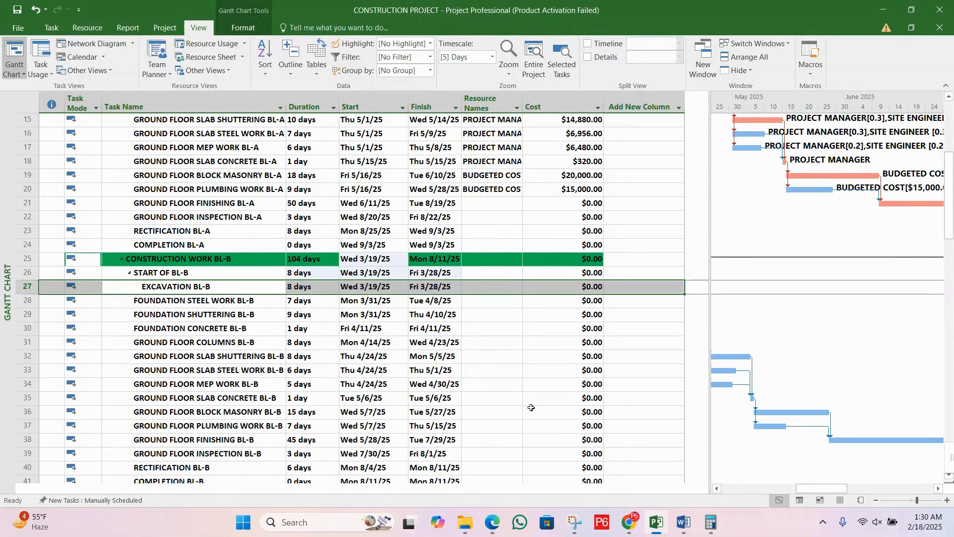
pyautogui.hotkey('ctrl', 'z')
pyautogui.click(433, 342)
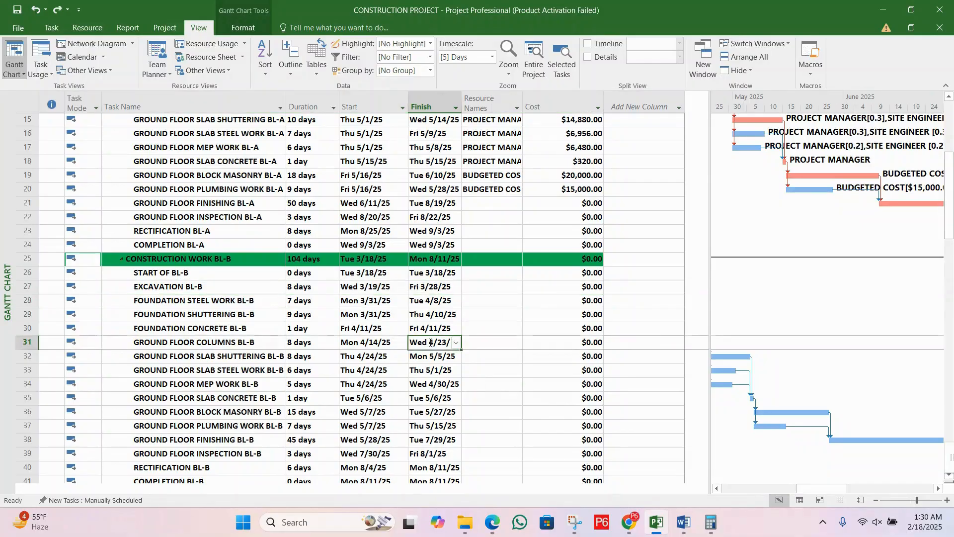
# Step: Check the resource names of the finishing, inspection and rectification tasks of Block A for missing assignments
pyautogui.scroll(5, 433, 341)
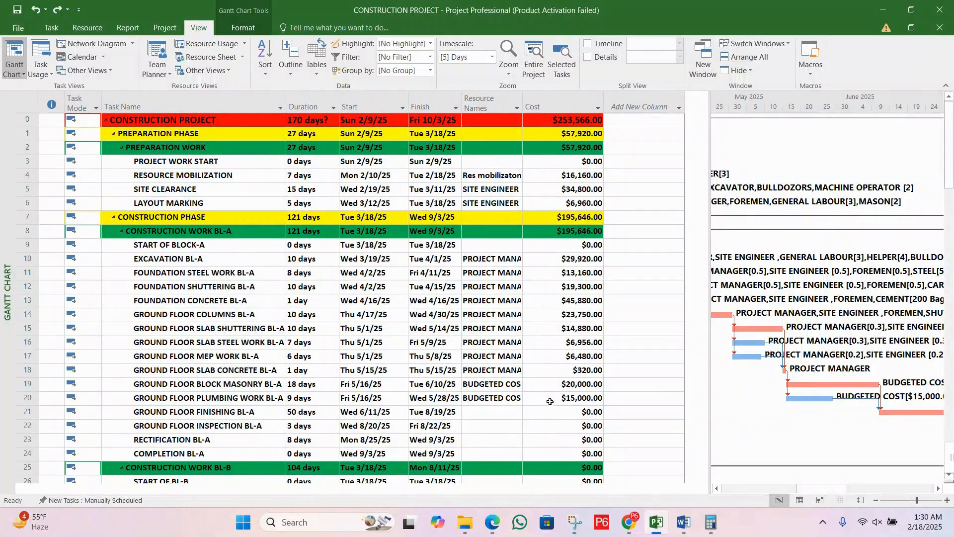
pyautogui.click(466, 404)
pyautogui.click(483, 424)
pyautogui.click(487, 438)
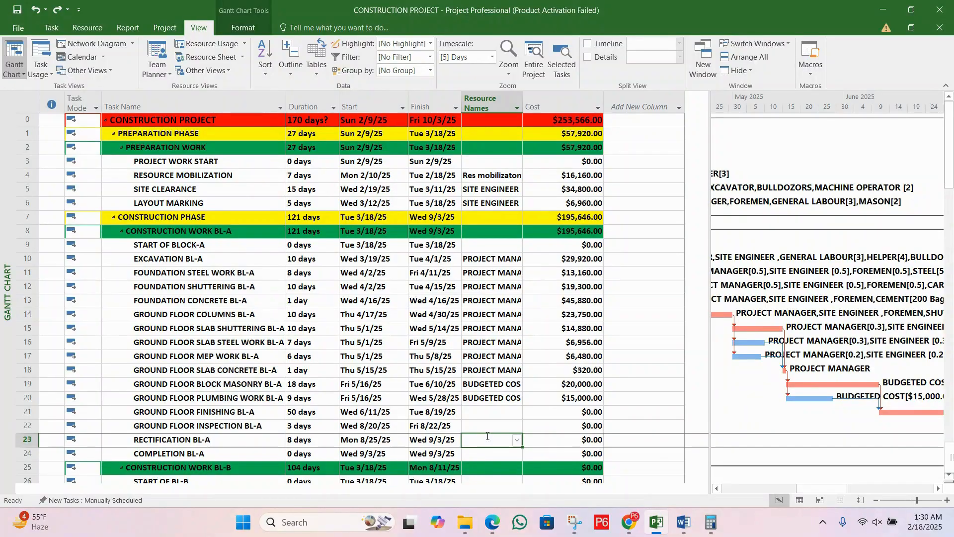
pyautogui.click(492, 411)
pyautogui.click(497, 426)
pyautogui.click(499, 440)
pyautogui.click(505, 427)
pyautogui.click(506, 411)
pyautogui.click(505, 423)
pyautogui.click(500, 440)
pyautogui.click(502, 426)
pyautogui.click(503, 411)
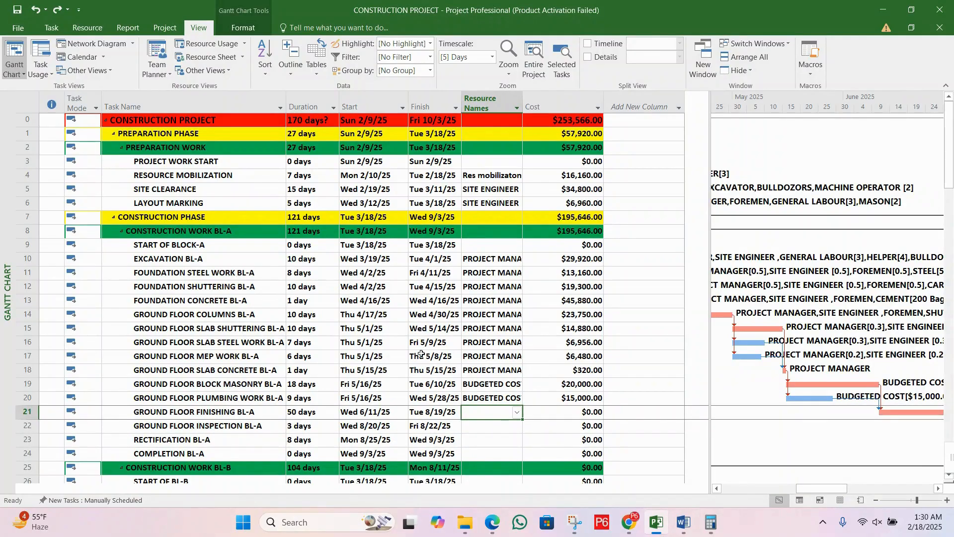
pyautogui.scroll(-2, 455, 372)
pyautogui.scroll(-2, 455, 372)
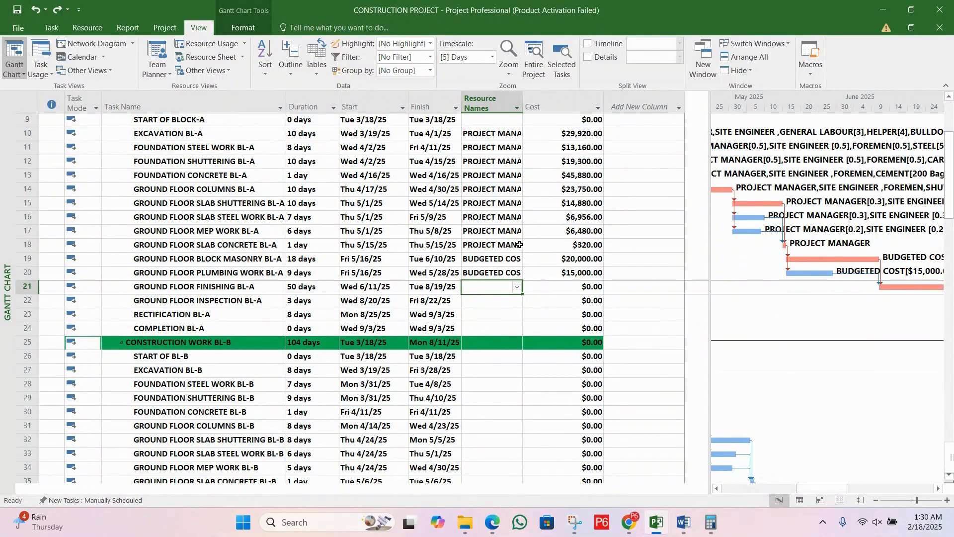
pyautogui.click(422, 300)
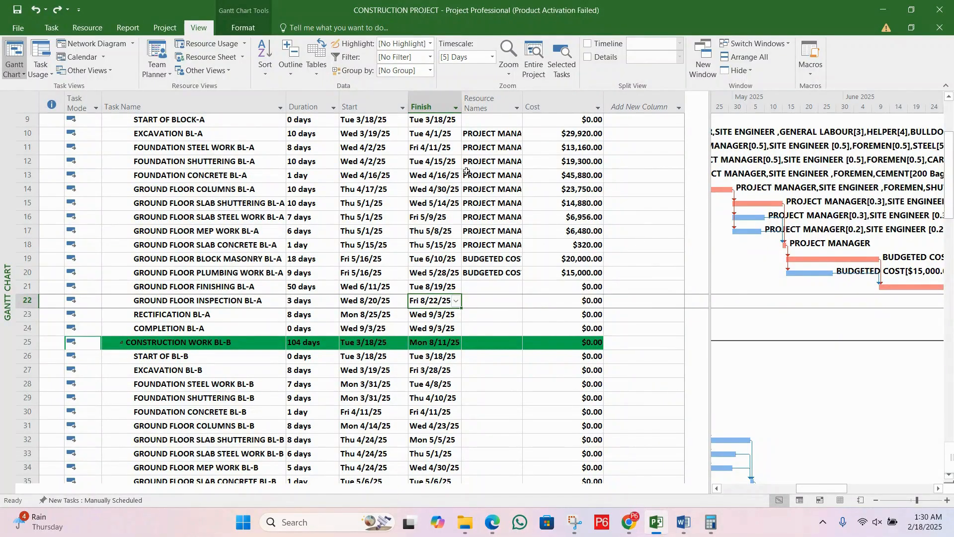
pyautogui.click(232, 292)
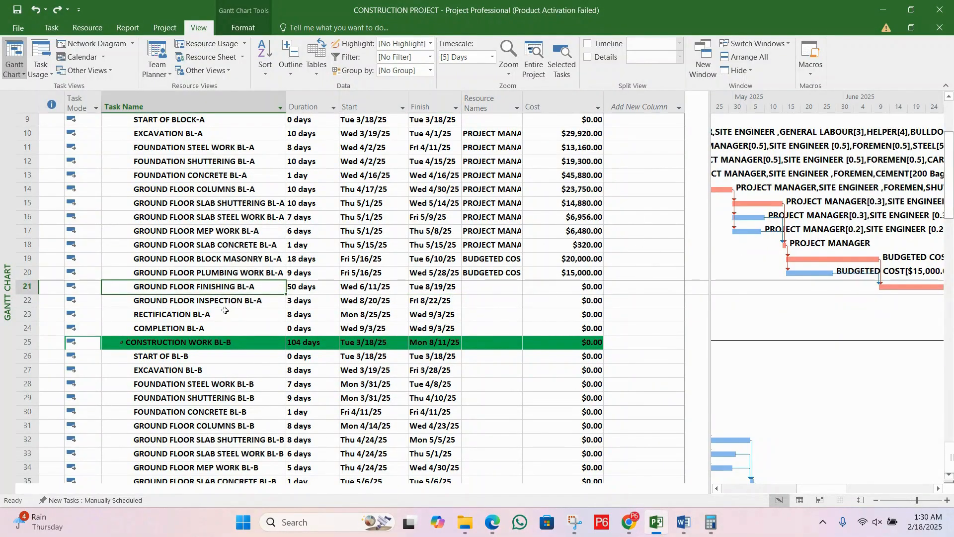
pyautogui.click(225, 304)
pyautogui.click(222, 315)
pyautogui.click(227, 301)
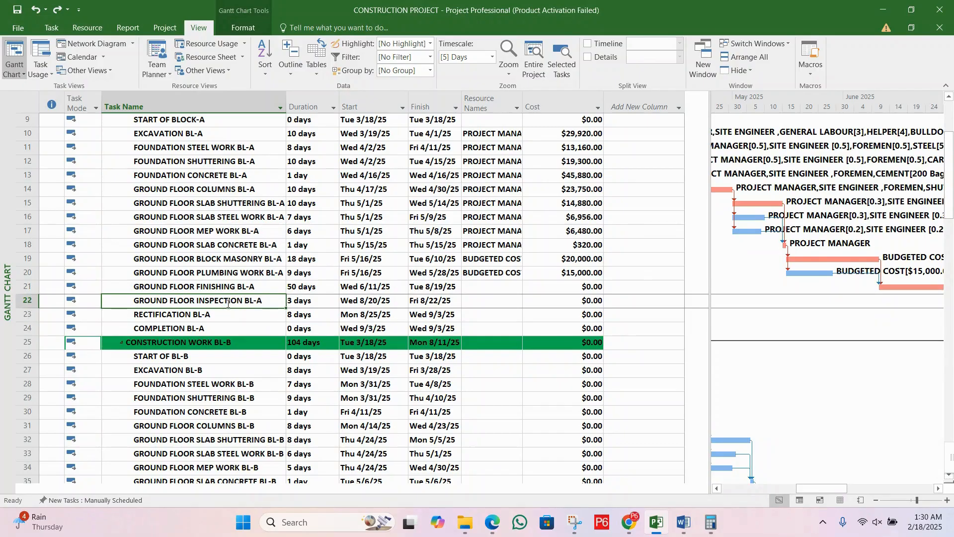
# Step: Assign the BUDGETED COST resource to the GROUND FLOOR FINISHING BL-A task with a cost of $50,000
pyautogui.click(235, 287)
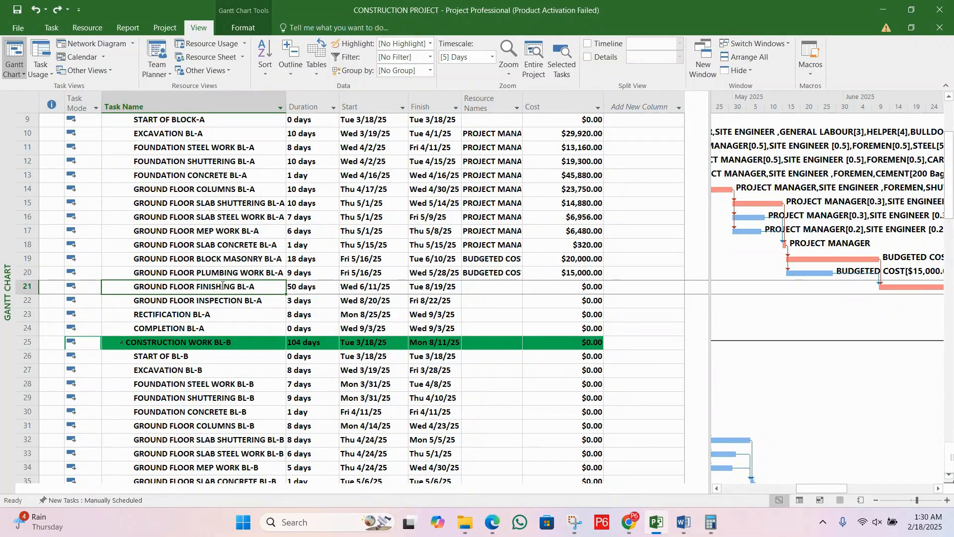
pyautogui.doubleClick(222, 286)
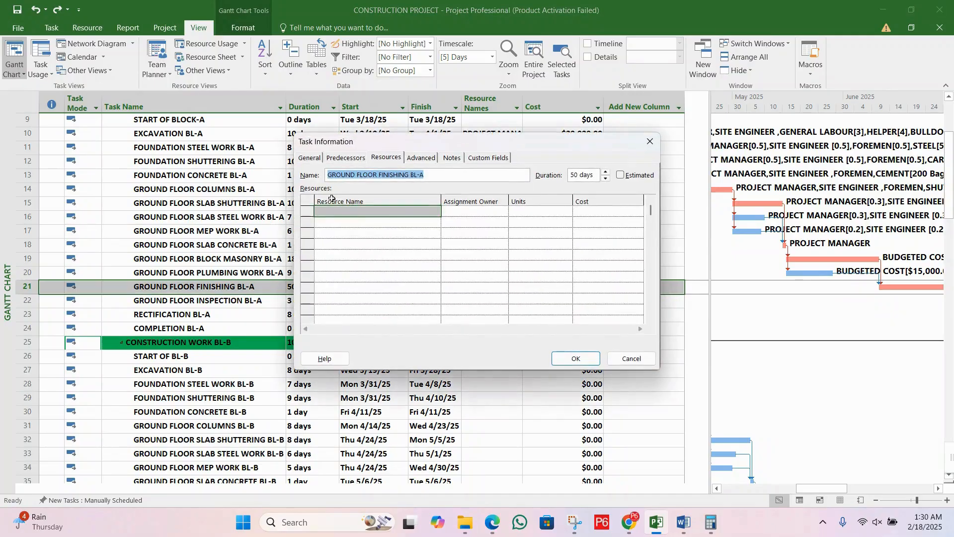
pyautogui.click(370, 213)
pyautogui.write('BUDGETED COST')
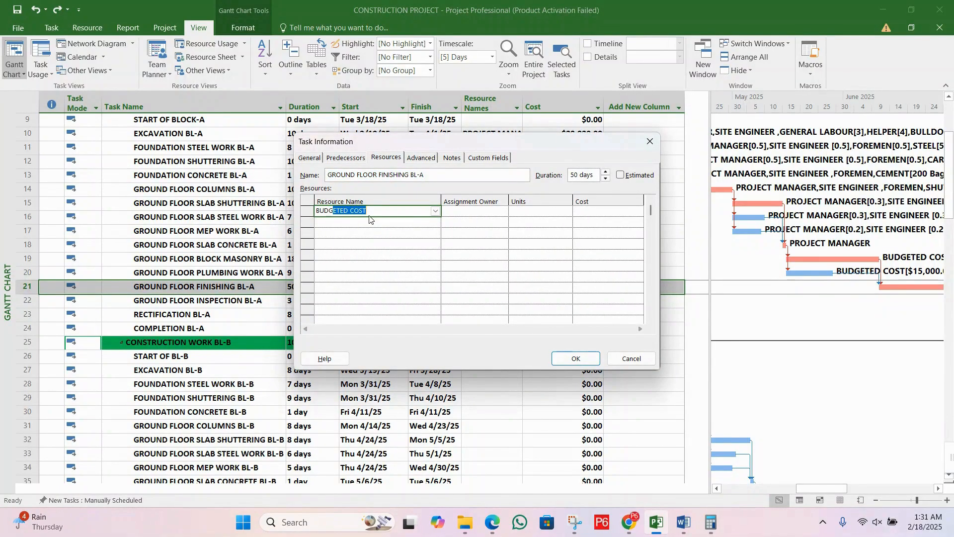
pyautogui.press('Tab')
pyautogui.press('Tab')
pyautogui.press('Tab')
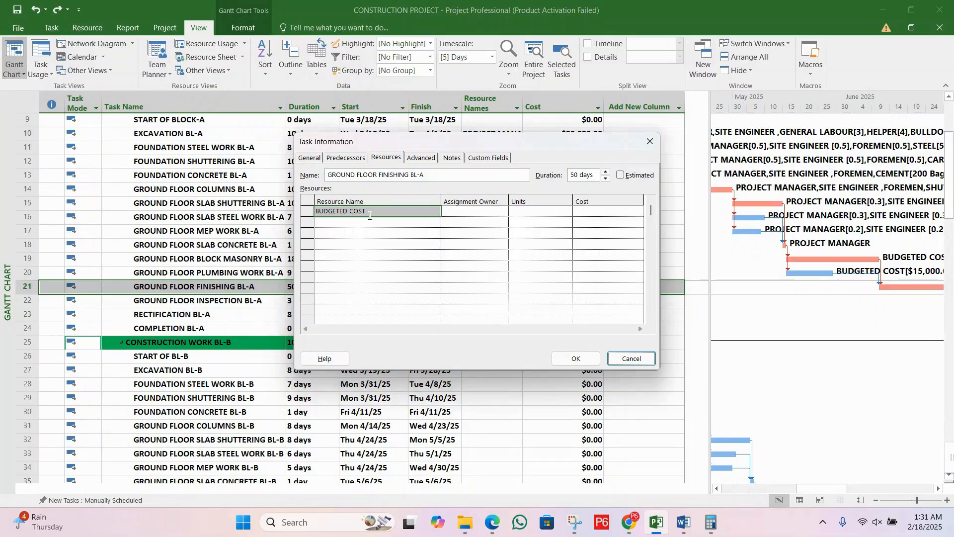
pyautogui.click(578, 210)
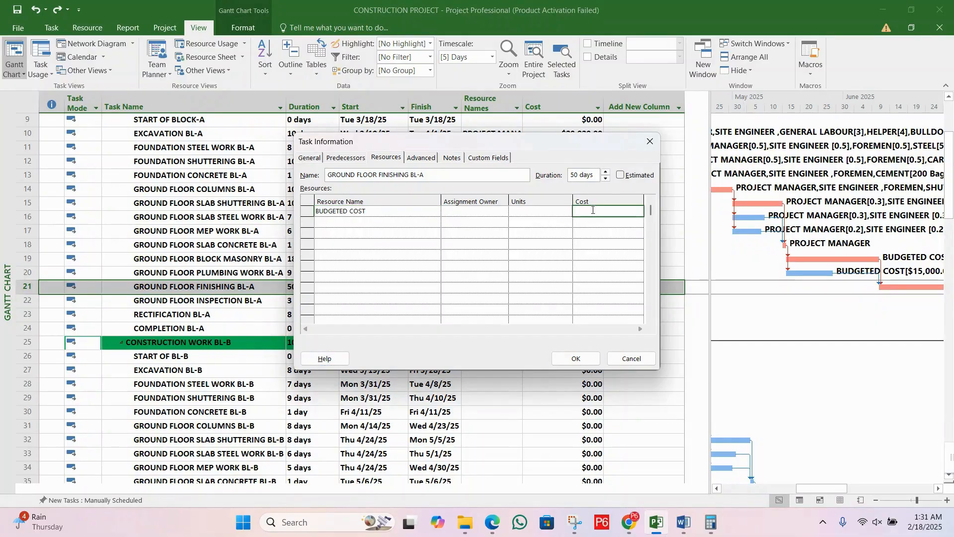
pyautogui.write('500000.00')
pyautogui.click(575, 358)
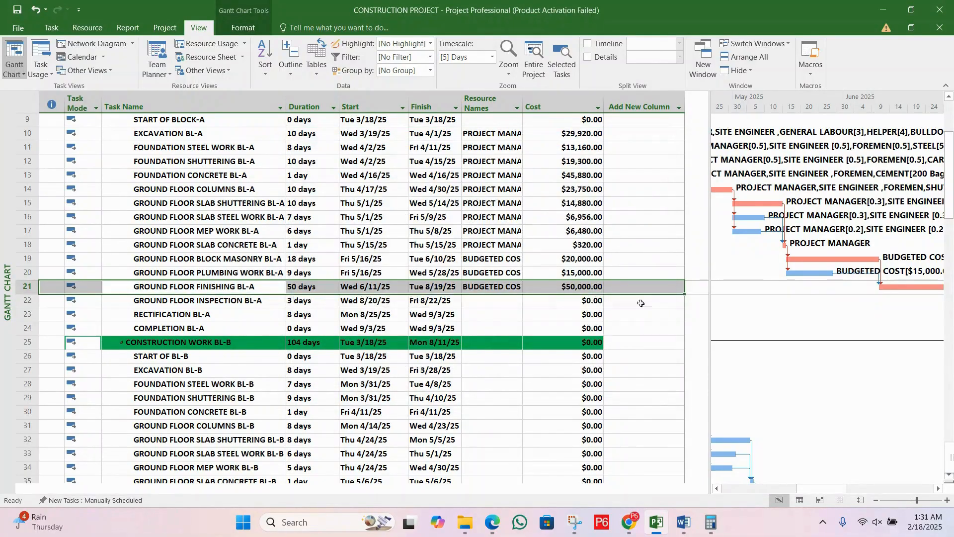
# Step: Assign the BUDGETED COST resource to the GROUND FLOOR INSPECTION BL-A task with a cost of $5,000
pyautogui.click(237, 301)
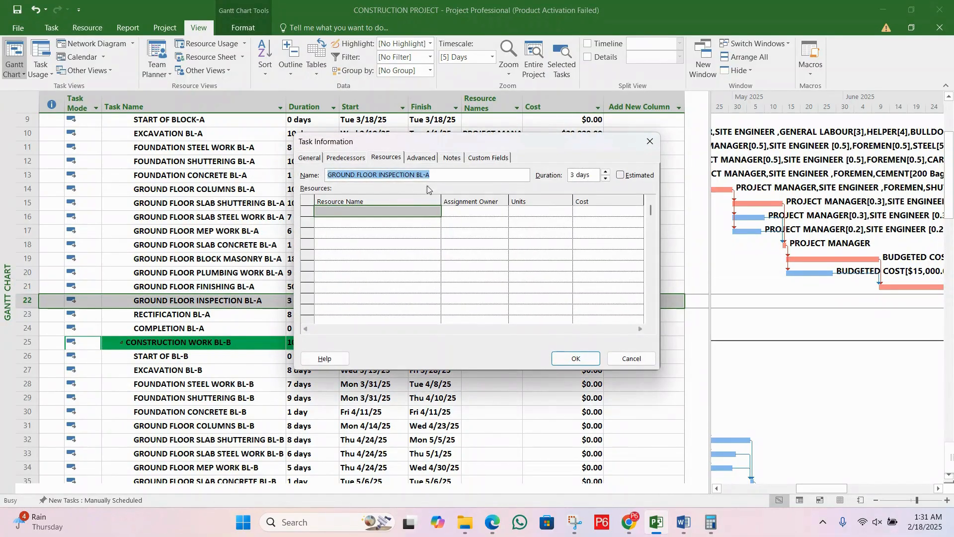
pyautogui.click(387, 157)
pyautogui.click(412, 215)
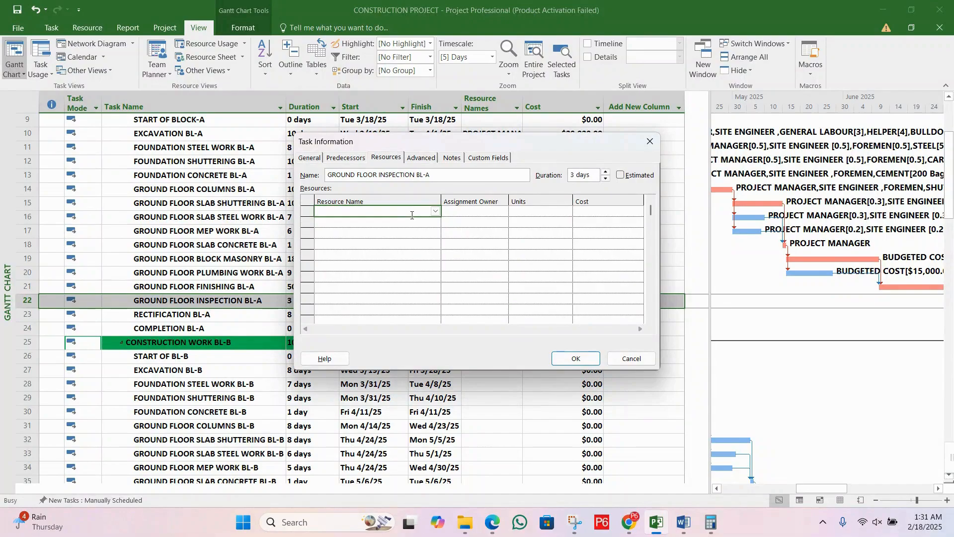
pyautogui.write('BUDGETED COST')
pyautogui.press('Return')
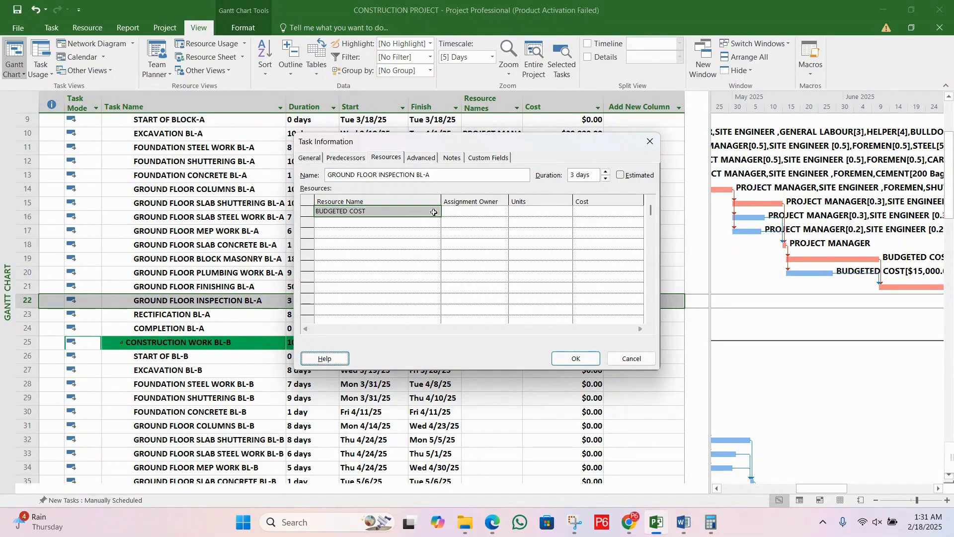
pyautogui.click(607, 209)
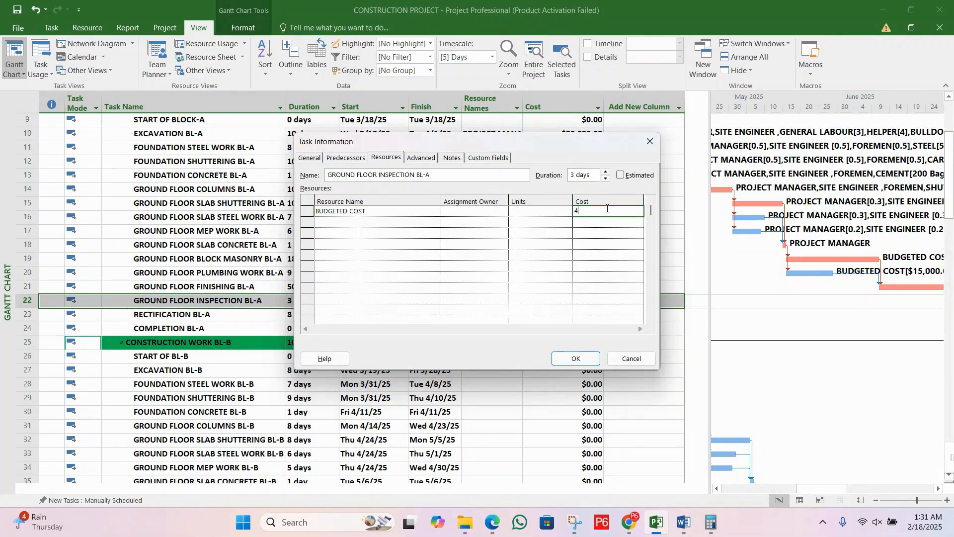
pyautogui.write('40000')
pyautogui.click(575, 359)
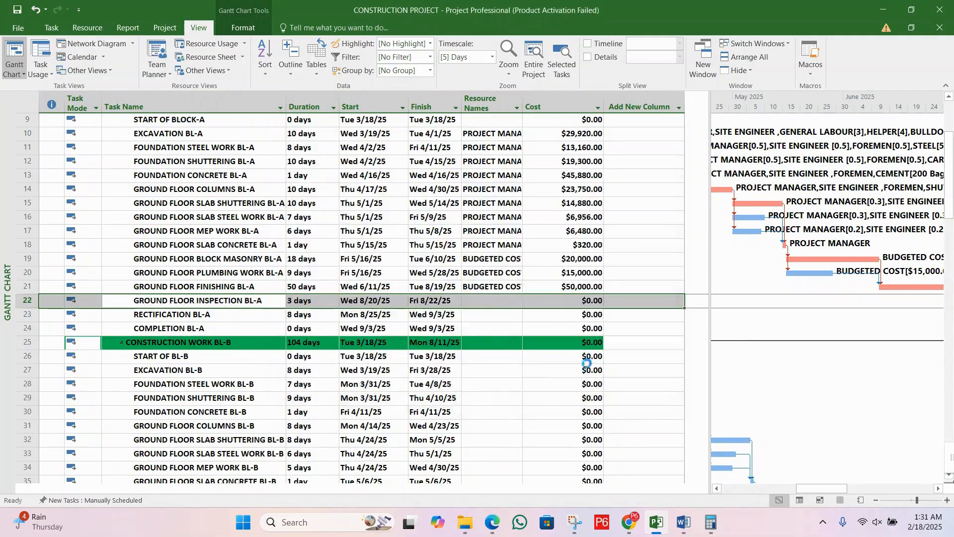
# Step: Assign the BUDGETED COST resource to the RECTIFICATION BL-A task with a cost of $20,000
pyautogui.click(233, 314)
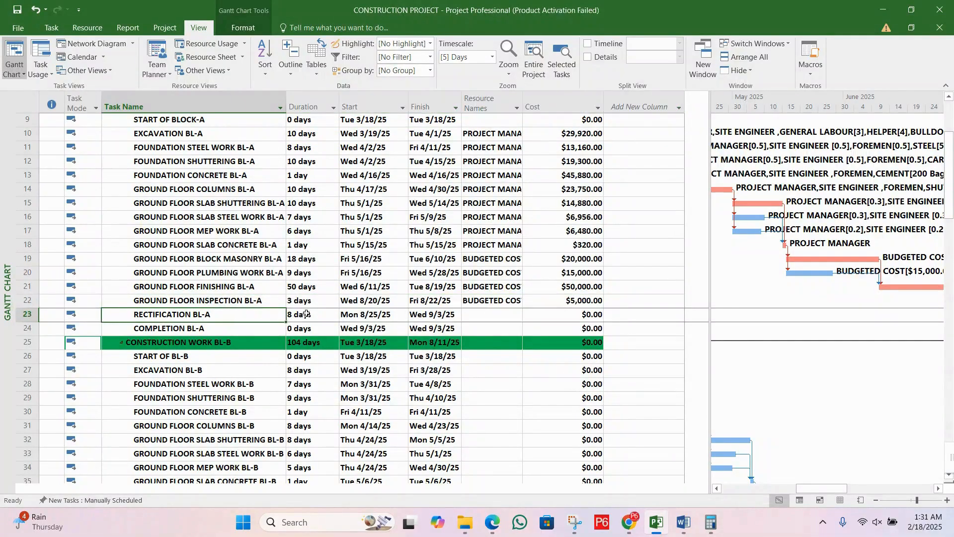
pyautogui.doubleClick(251, 316)
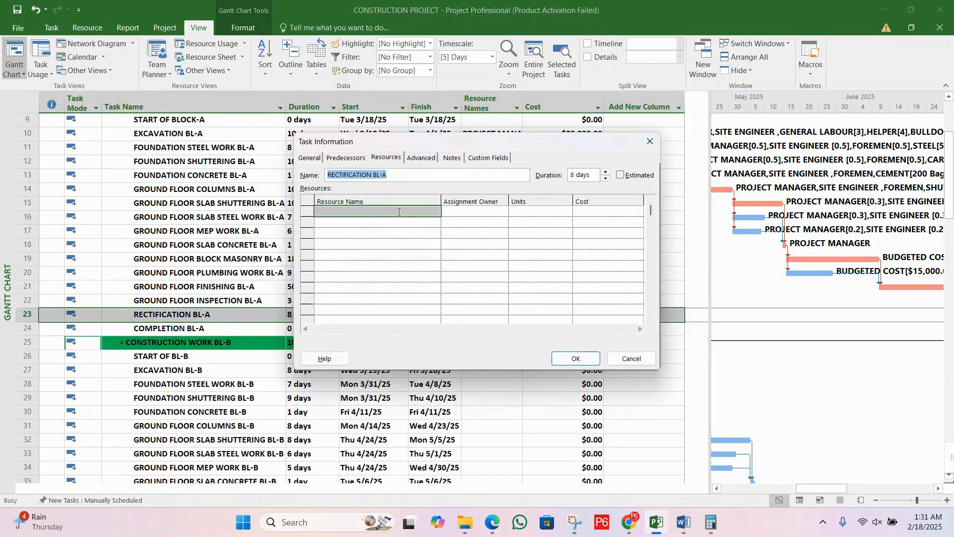
pyautogui.click(399, 212)
pyautogui.write('BUDGETED COST')
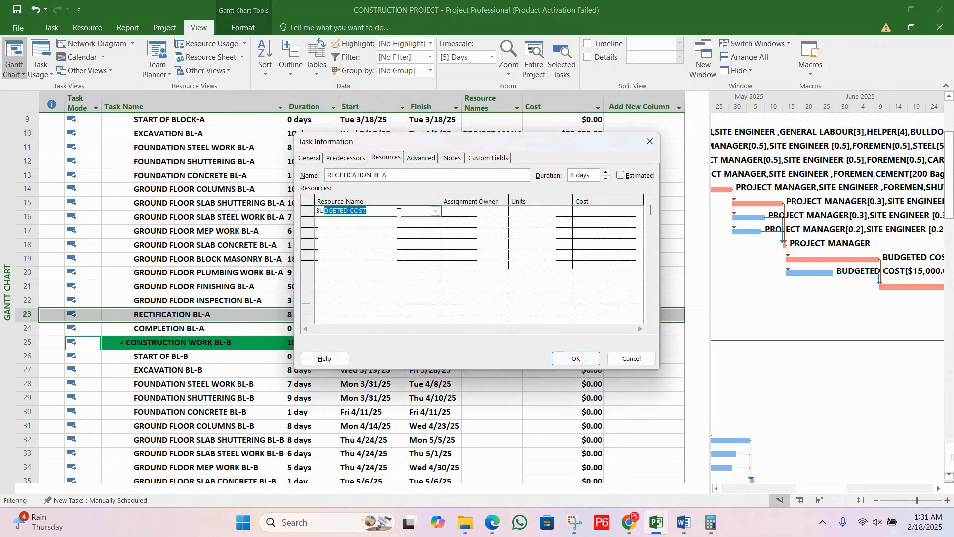
pyautogui.click(554, 211)
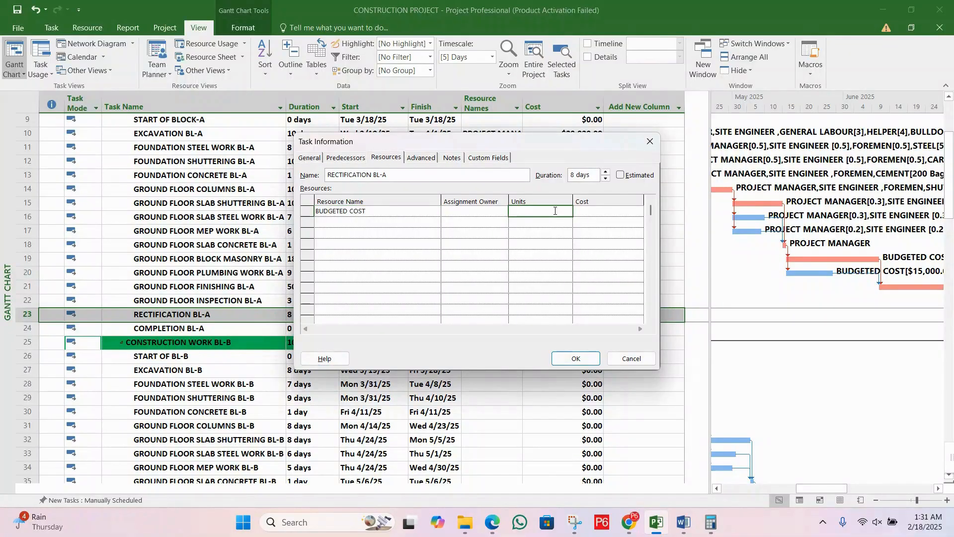
pyautogui.click(589, 210)
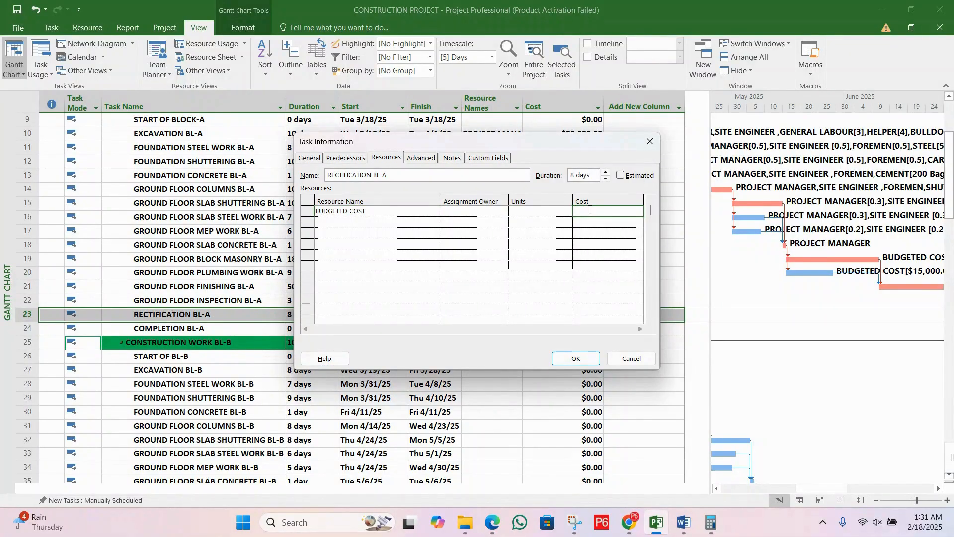
pyautogui.write('20,000')
pyautogui.press('Return')
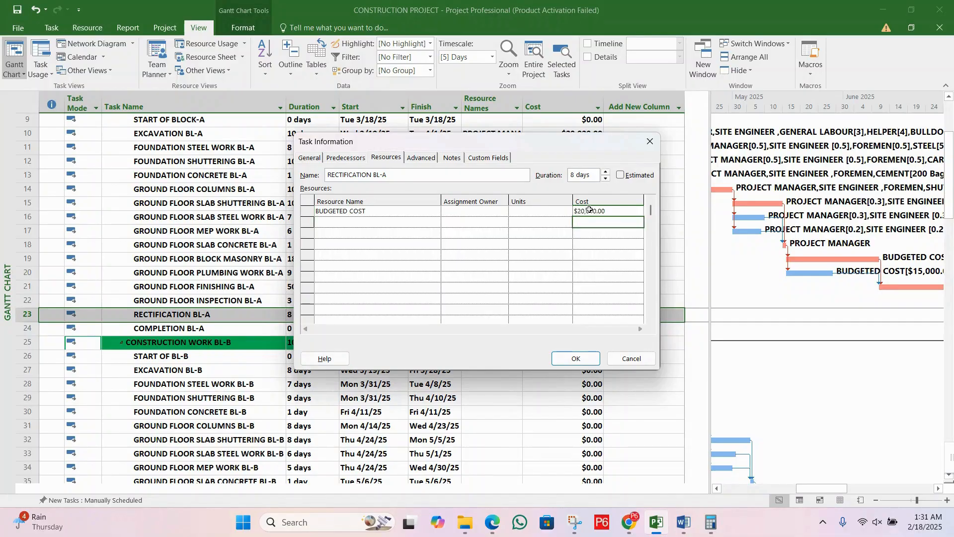
pyautogui.click(571, 359)
# Step: Review the resource names and costs of the Block A tasks, starting with excavation and the foundation work
pyautogui.scroll(3, 510, 253)
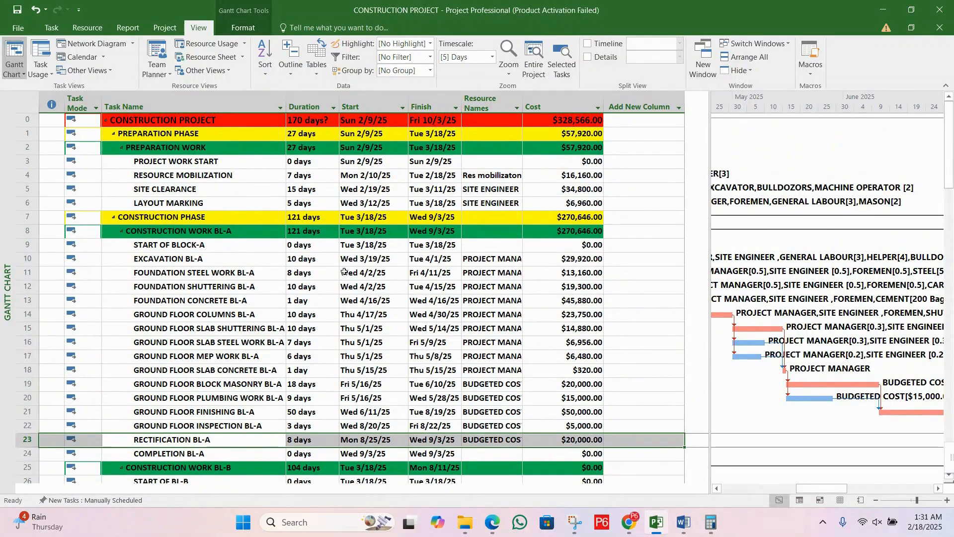
pyautogui.click(241, 259)
pyautogui.click(245, 272)
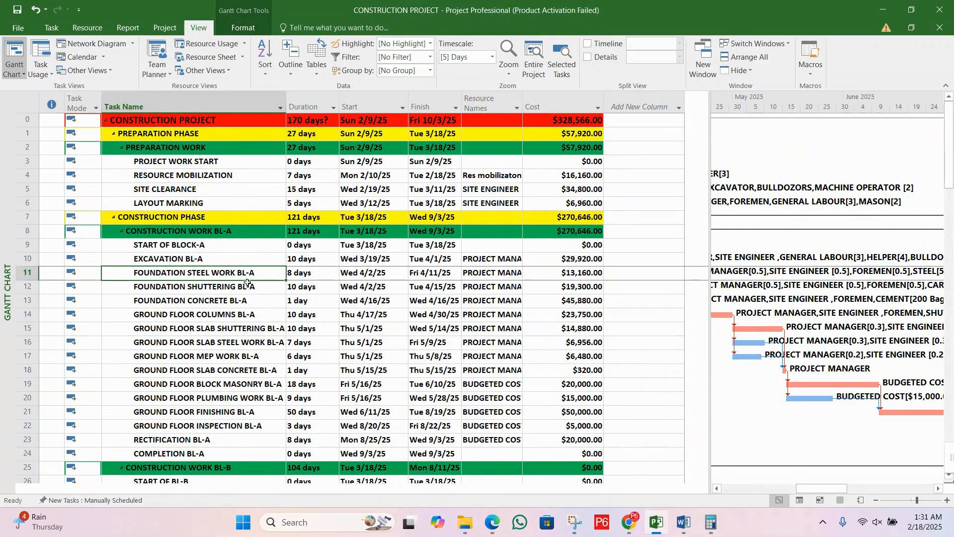
pyautogui.click(248, 284)
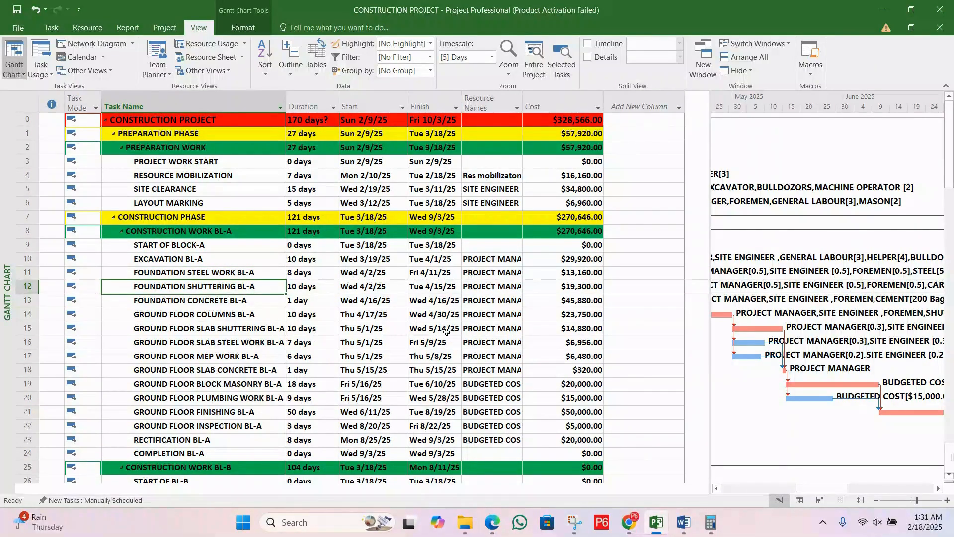
# Step: Review the resource assignments of the Block A ground floor tasks, from the columns through block masonry and finishing to rectification
pyautogui.click(501, 384)
pyautogui.click(498, 398)
pyautogui.click(497, 413)
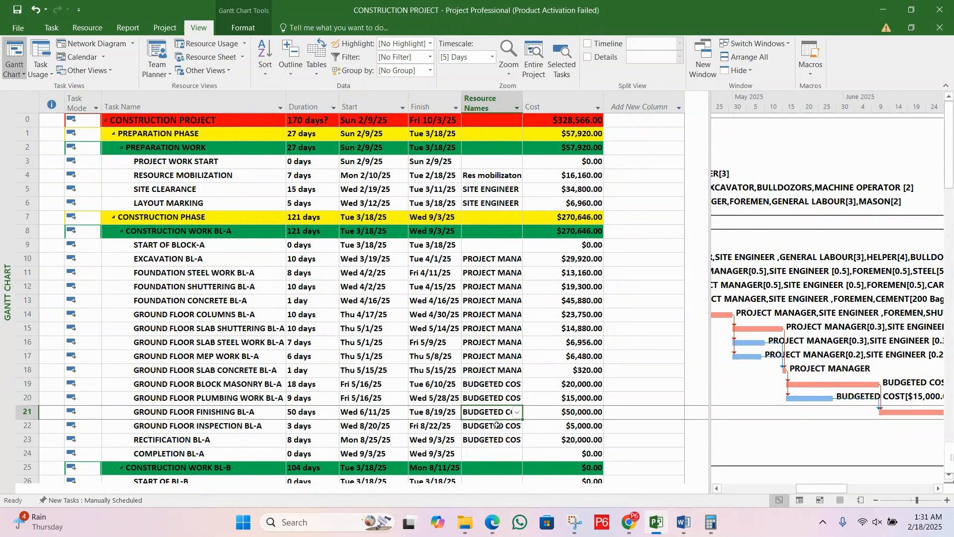
pyautogui.click(497, 425)
pyautogui.click(498, 440)
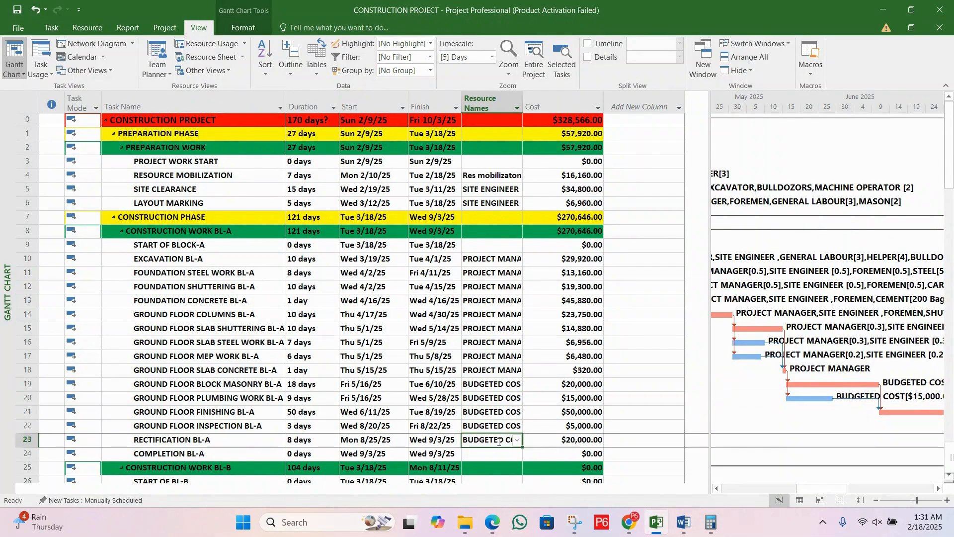
pyautogui.click(502, 356)
pyautogui.click(503, 371)
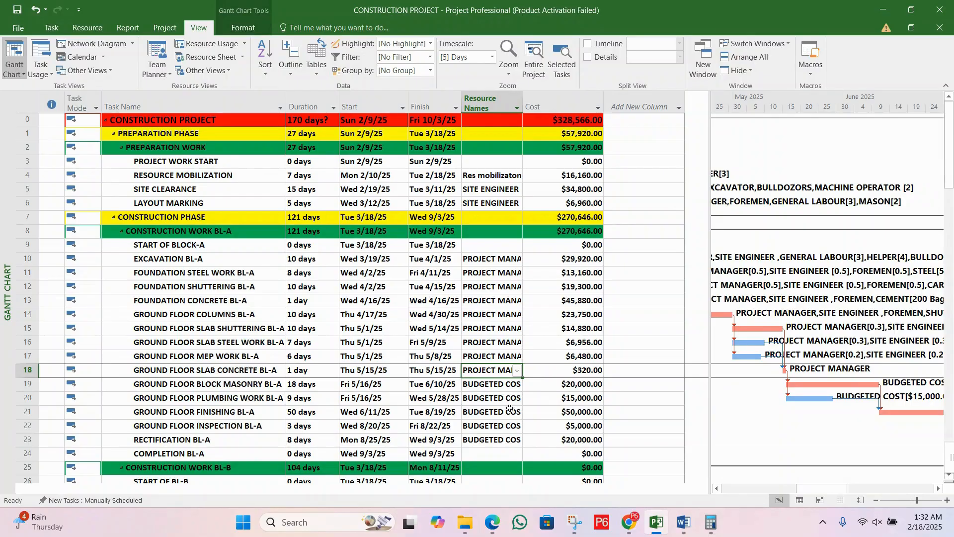
pyautogui.click(508, 411)
pyautogui.click(503, 427)
pyautogui.click(503, 441)
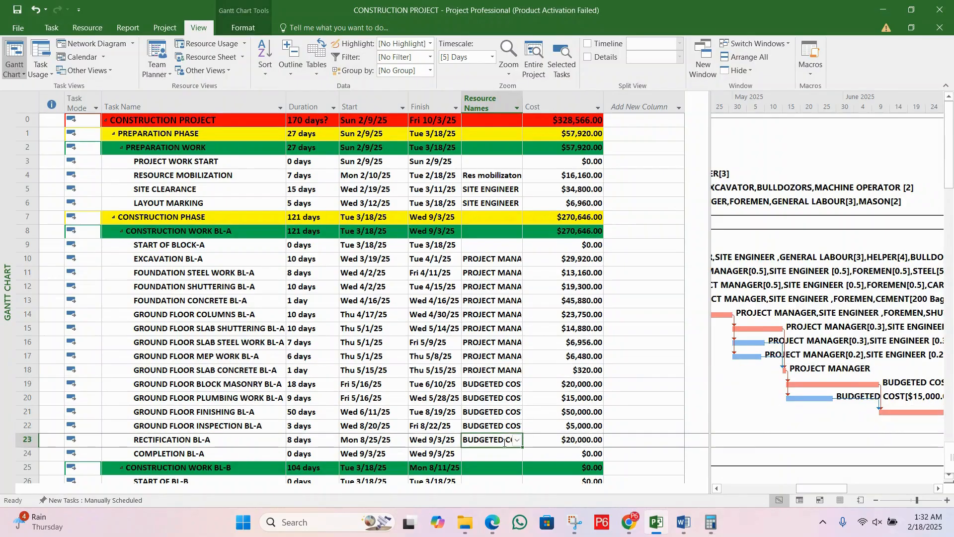
pyautogui.click(501, 426)
pyautogui.click(497, 412)
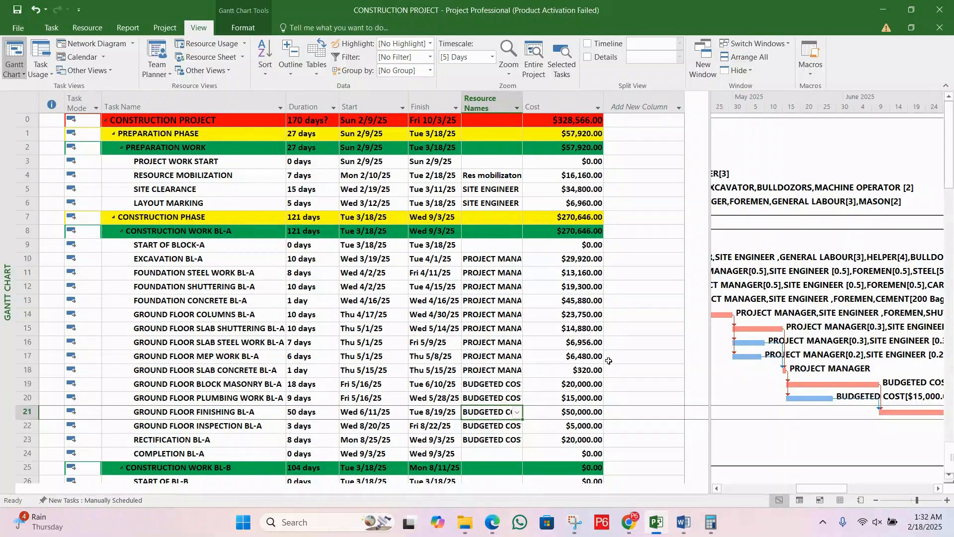
pyautogui.scroll(-1, 500, 361)
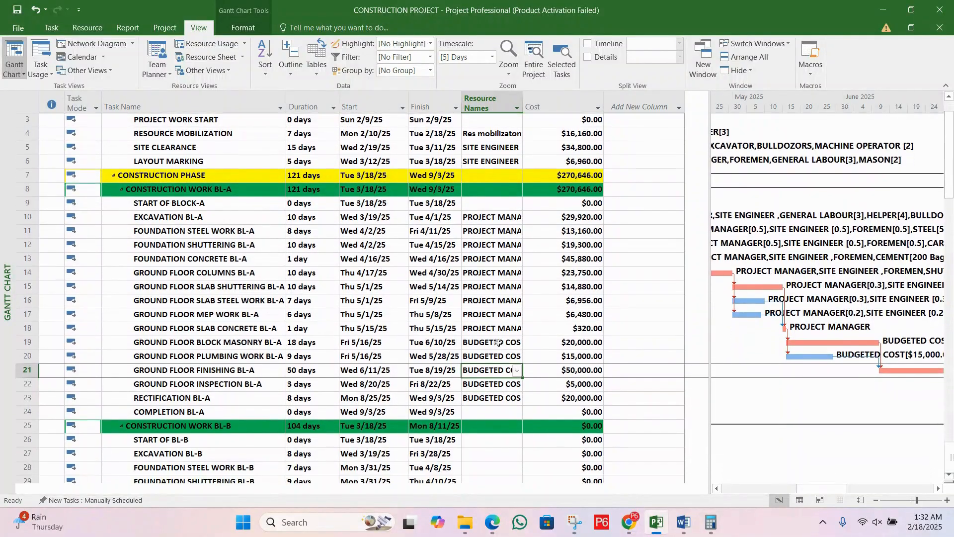
pyautogui.click(498, 273)
pyautogui.click(499, 288)
pyautogui.click(490, 313)
pyautogui.click(495, 356)
pyautogui.click(504, 383)
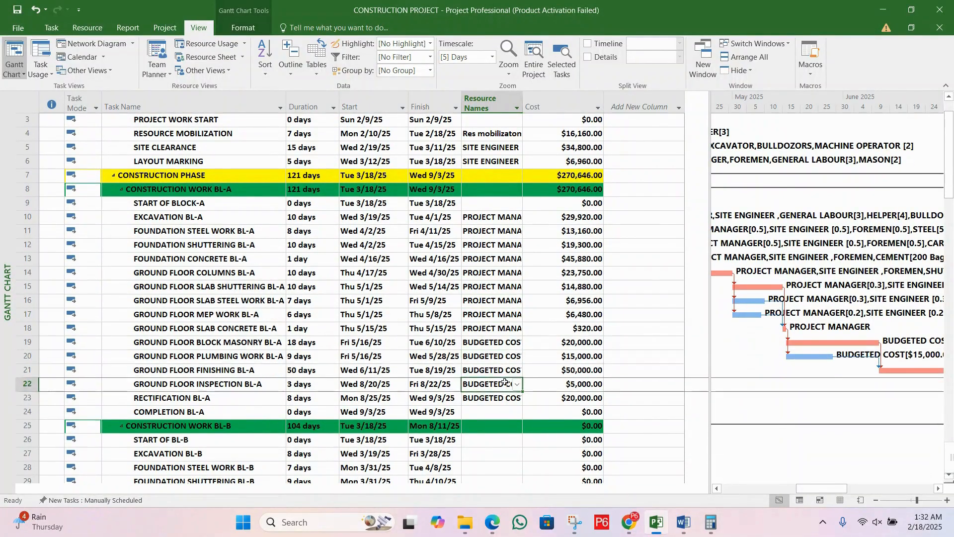
# Step: Collapse the CONSTRUCTION WORK BL-A summary task and check its finish date, resource and cost fields
pyautogui.click(120, 189)
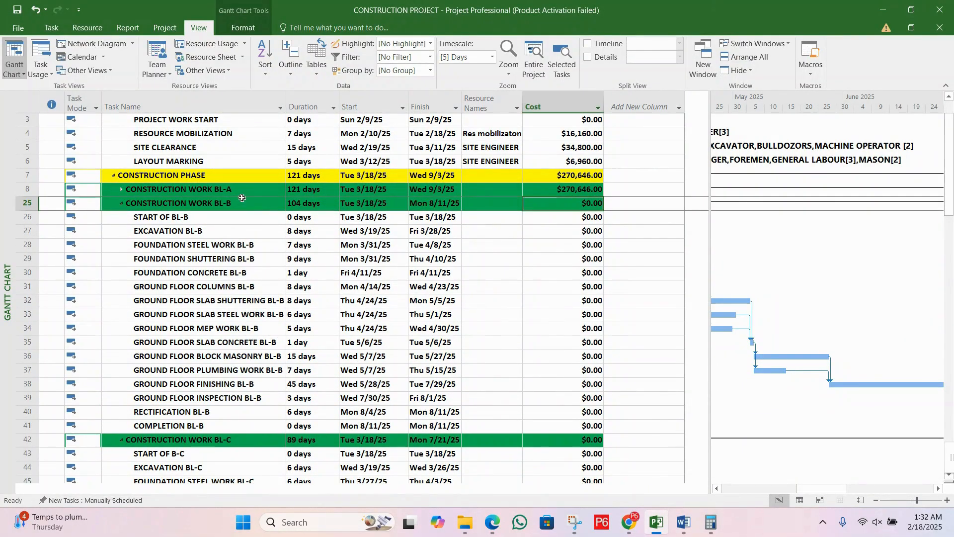
pyautogui.click(170, 188)
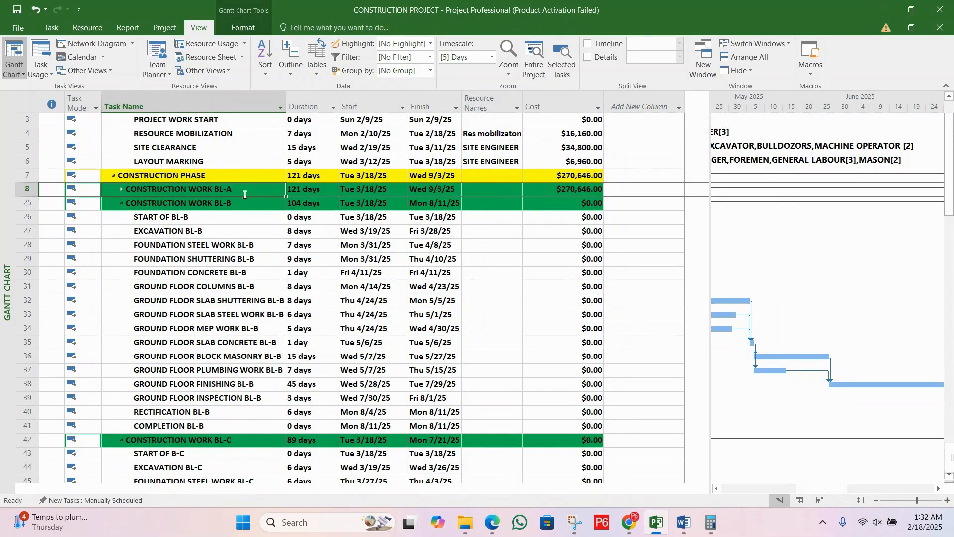
pyautogui.click(411, 190)
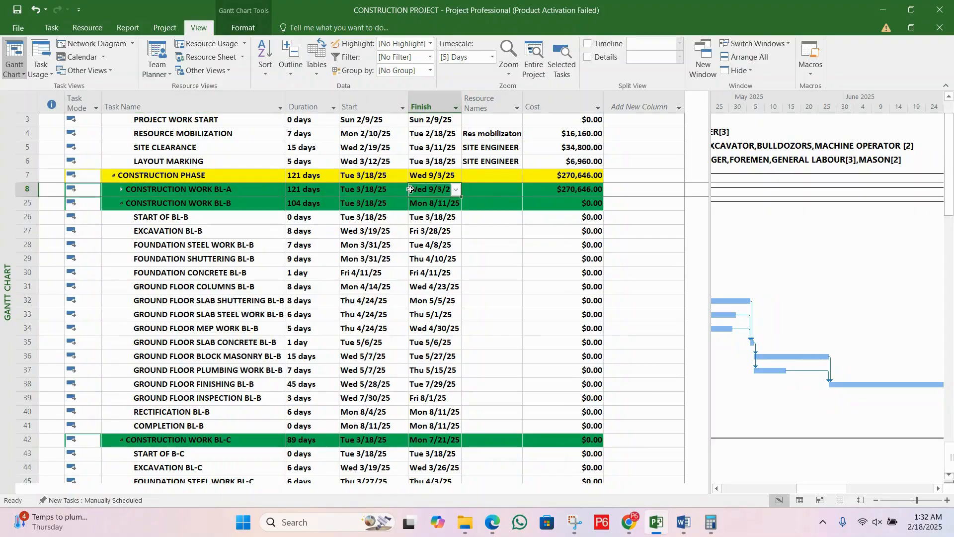
pyautogui.click(504, 193)
pyautogui.click(571, 189)
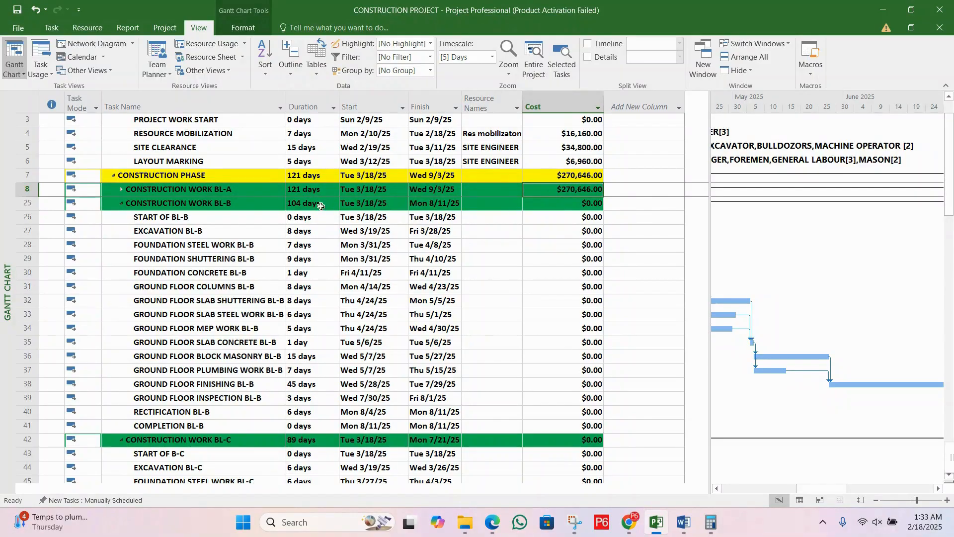
# Step: Expand CONSTRUCTION WORK BL-A again and check the overall CONSTRUCTION PROJECT cost and the SITE CLEARANCE cost
pyautogui.click(122, 190)
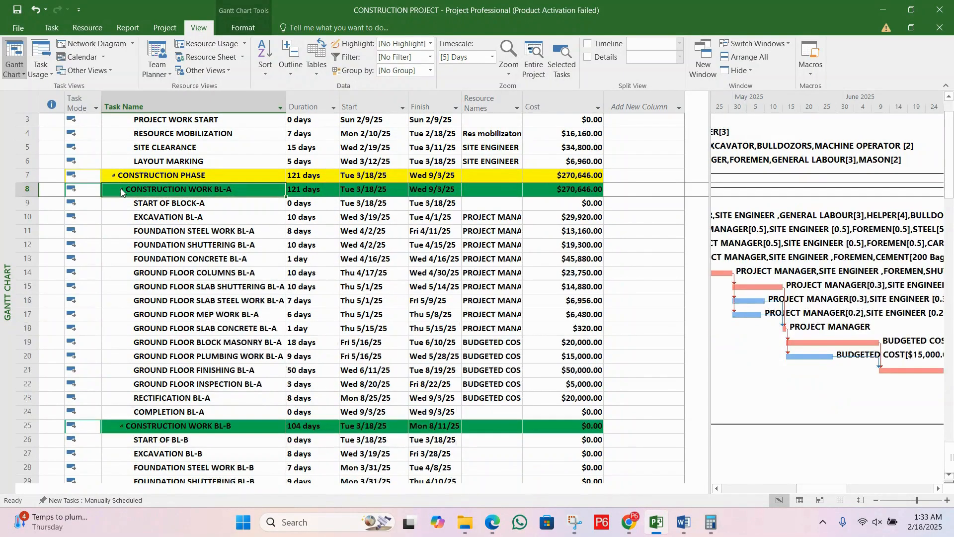
pyautogui.click(496, 273)
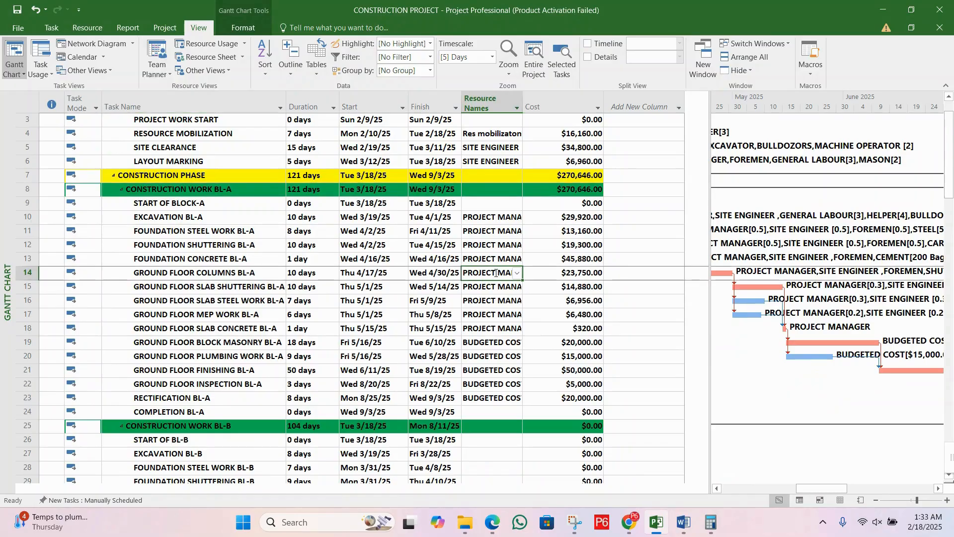
pyautogui.scroll(-5, 495, 273)
pyautogui.scroll(6, 496, 273)
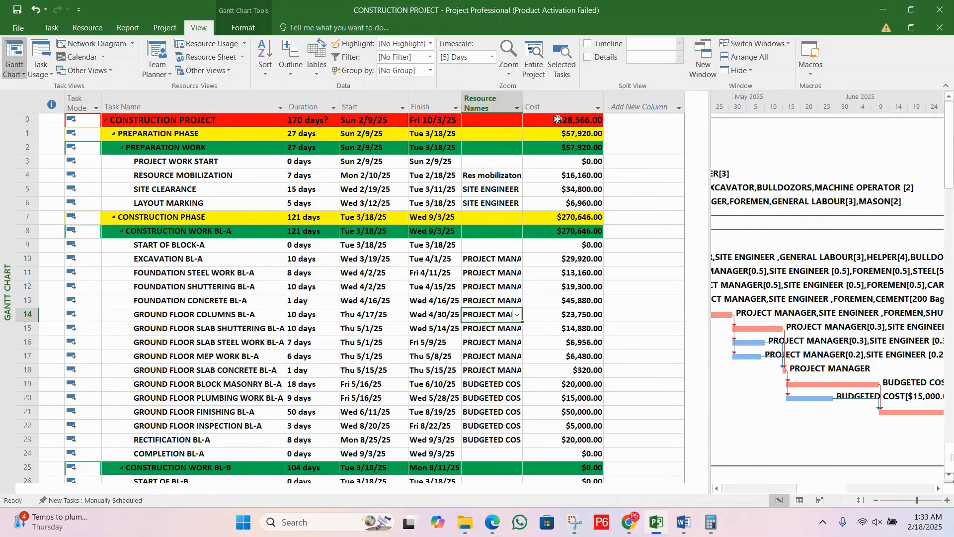
pyautogui.click(598, 122)
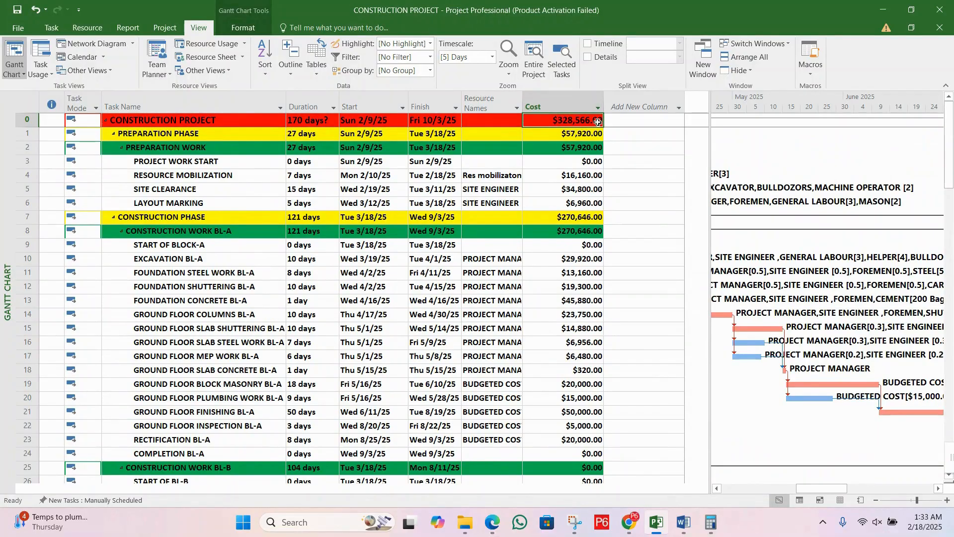
pyautogui.click(558, 188)
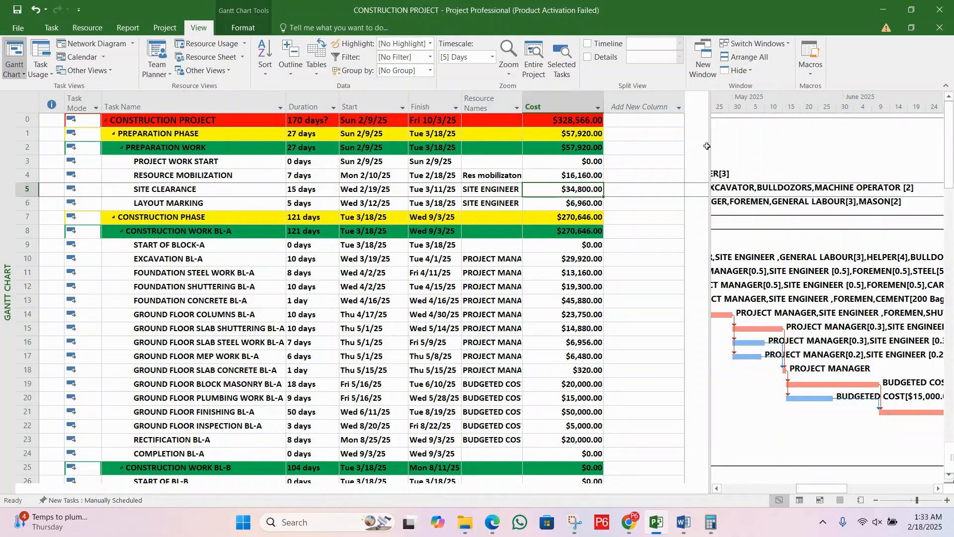